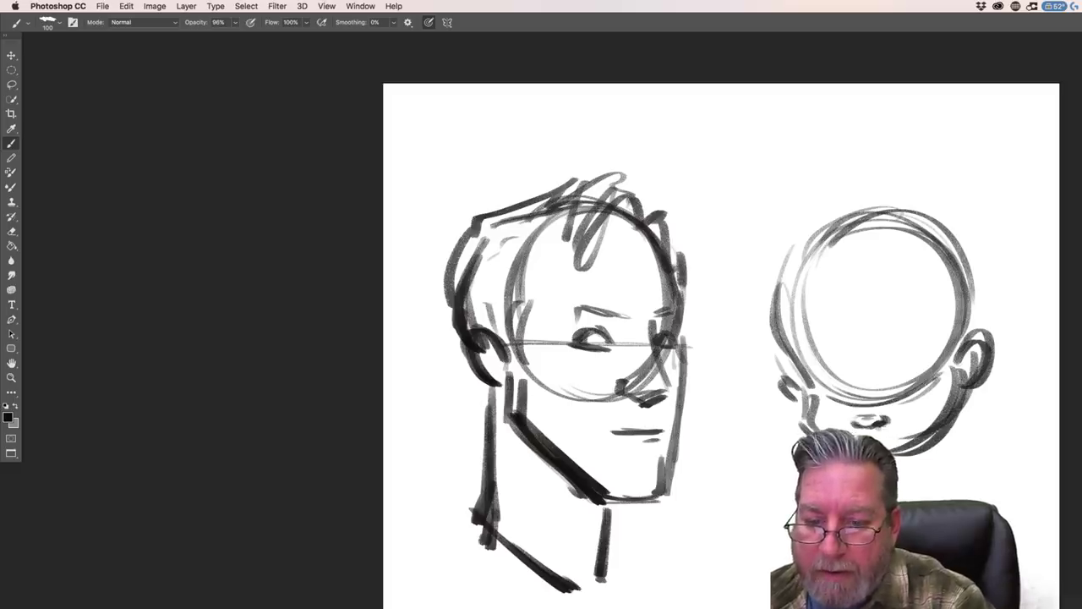
Step: Draw two large round eyes low on the baby's head and add short eyebrows above them
{"action": "mouse_move", "coordinate": [894, 393]}
{"action": "left_mouse_down"}
{"action": "mouse_move", "coordinate": [926, 388]}
{"action": "mouse_move", "coordinate": [916, 369]}
{"action": "left_mouse_up"}
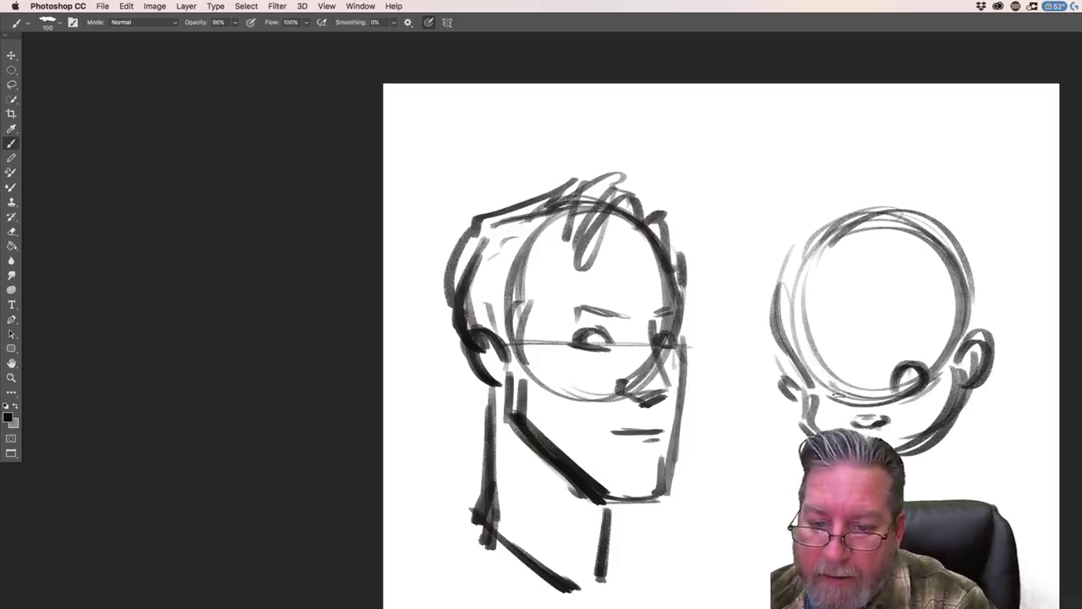
{"action": "mouse_move", "coordinate": [817, 393]}
{"action": "left_mouse_down"}
{"action": "mouse_move", "coordinate": [834, 379]}
{"action": "mouse_move", "coordinate": [926, 372]}
{"action": "left_mouse_up"}
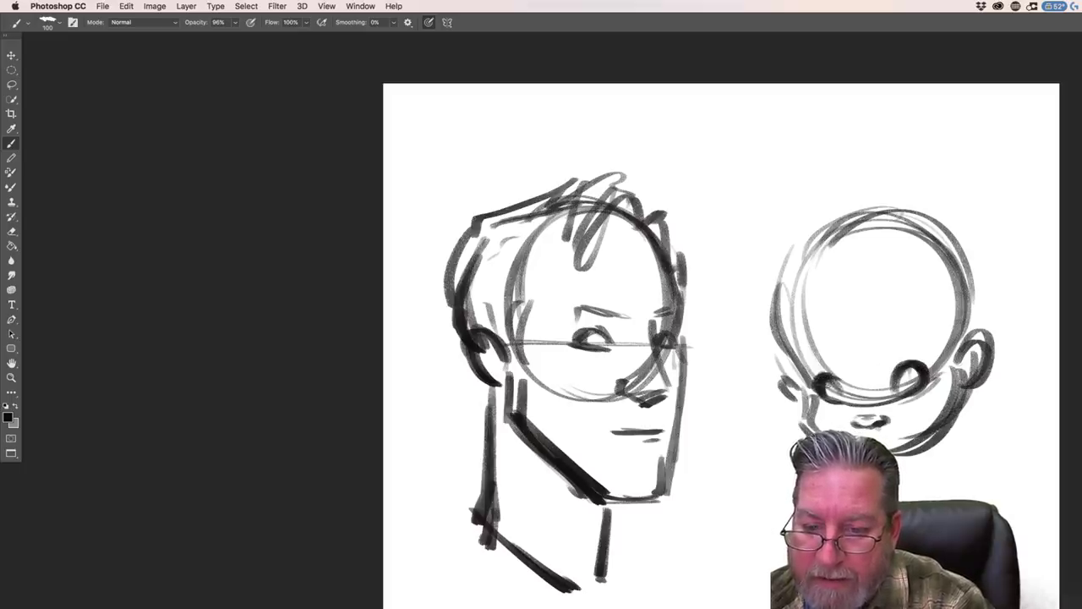
{"action": "mouse_move", "coordinate": [927, 352]}
{"action": "left_mouse_down"}
{"action": "mouse_move", "coordinate": [886, 342]}
{"action": "mouse_move", "coordinate": [896, 339]}
{"action": "left_mouse_up"}
{"action": "left_click_drag", "start_coordinate": [826, 350], "coordinate": [809, 353]}
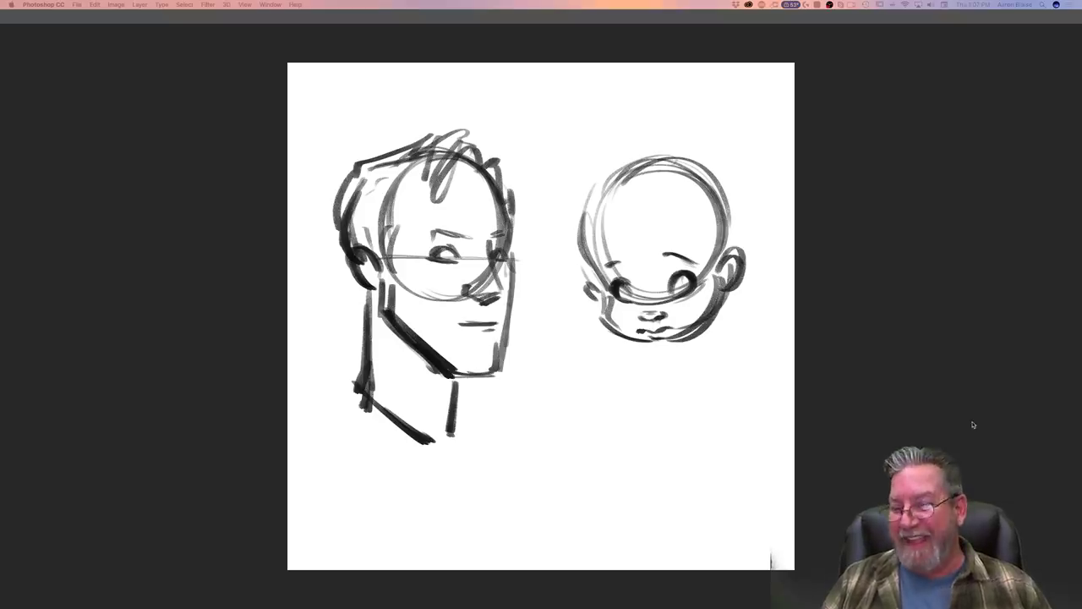
Step: Show the hidden panels and darken the contour of the baby's skull, cheek and chin
{"action": "key", "text": "Tab"}
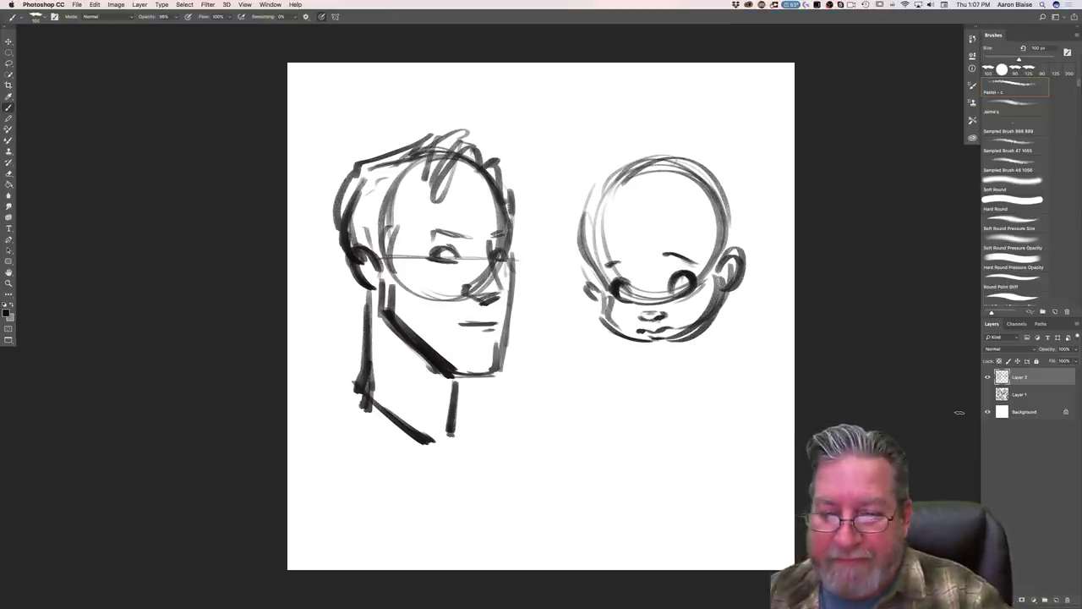
{"action": "mouse_move", "coordinate": [594, 188]}
{"action": "left_mouse_down"}
{"action": "mouse_move", "coordinate": [583, 248]}
{"action": "mouse_move", "coordinate": [632, 337]}
{"action": "mouse_move", "coordinate": [667, 347]}
{"action": "left_mouse_up"}
{"action": "left_click_drag", "start_coordinate": [715, 306], "coordinate": [662, 344]}
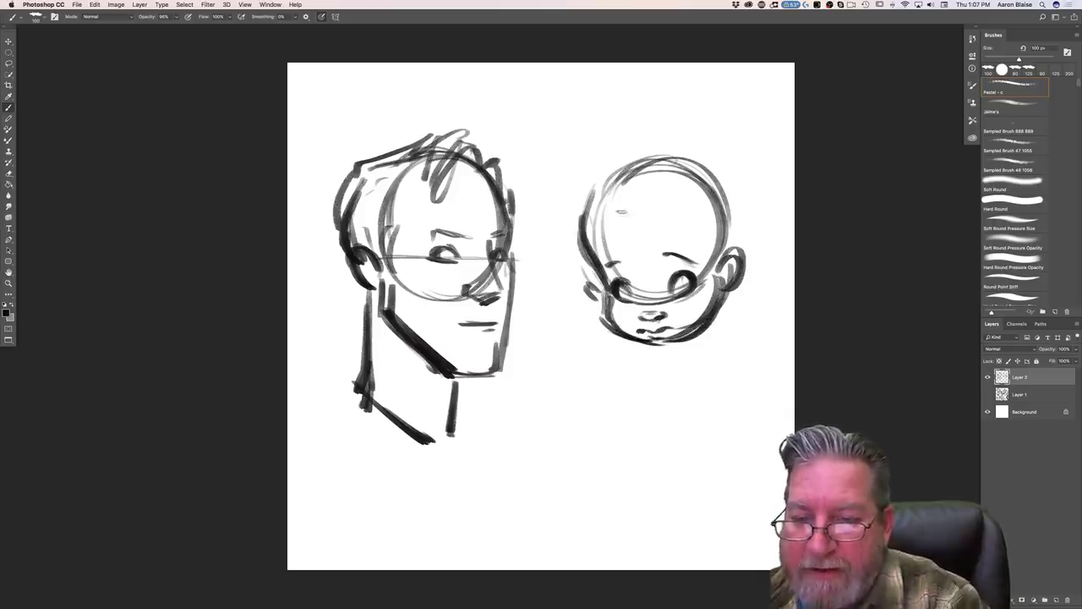
Step: Sketch loose wisps of hair across the top of the baby's head and small curls beside both ears
{"action": "left_click_drag", "start_coordinate": [598, 198], "coordinate": [709, 171]}
{"action": "left_click_drag", "start_coordinate": [607, 174], "coordinate": [697, 159]}
{"action": "left_click_drag", "start_coordinate": [635, 147], "coordinate": [668, 142]}
{"action": "left_click_drag", "start_coordinate": [592, 154], "coordinate": [649, 156]}
{"action": "left_click_drag", "start_coordinate": [649, 155], "coordinate": [598, 199]}
{"action": "left_click_drag", "start_coordinate": [641, 175], "coordinate": [628, 191]}
{"action": "mouse_move", "coordinate": [675, 164]}
{"action": "left_mouse_down"}
{"action": "mouse_move", "coordinate": [703, 183]}
{"action": "mouse_move", "coordinate": [753, 256]}
{"action": "left_mouse_up"}
{"action": "mouse_move", "coordinate": [583, 257]}
{"action": "left_mouse_down"}
{"action": "mouse_move", "coordinate": [585, 287]}
{"action": "mouse_move", "coordinate": [565, 250]}
{"action": "left_mouse_up"}
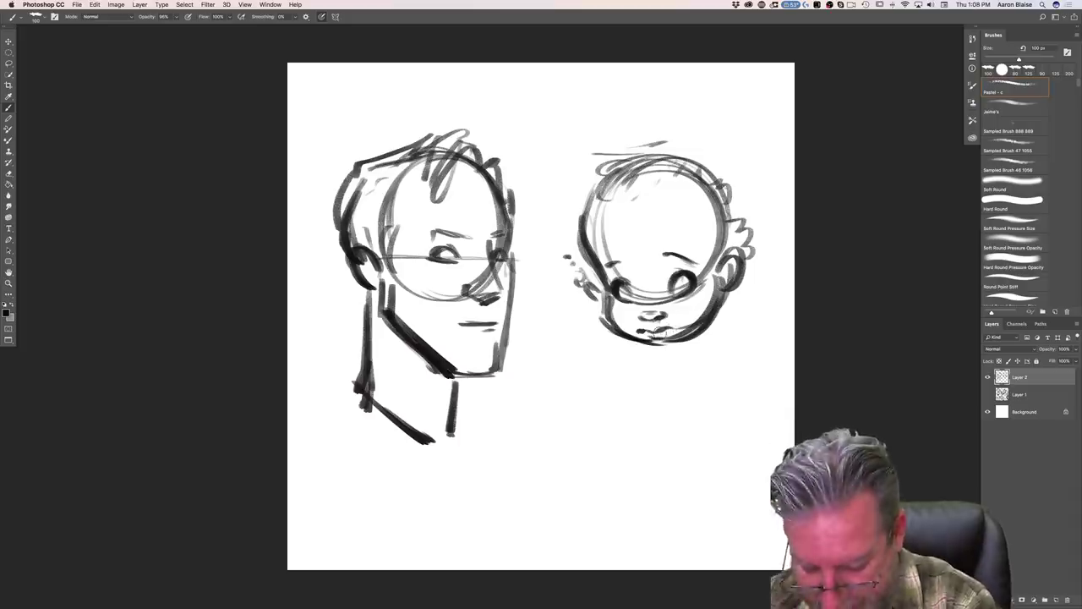
Step: Fill in the dark irises of both of the baby's eyes with the pastel brush
{"action": "key", "text": "e"}
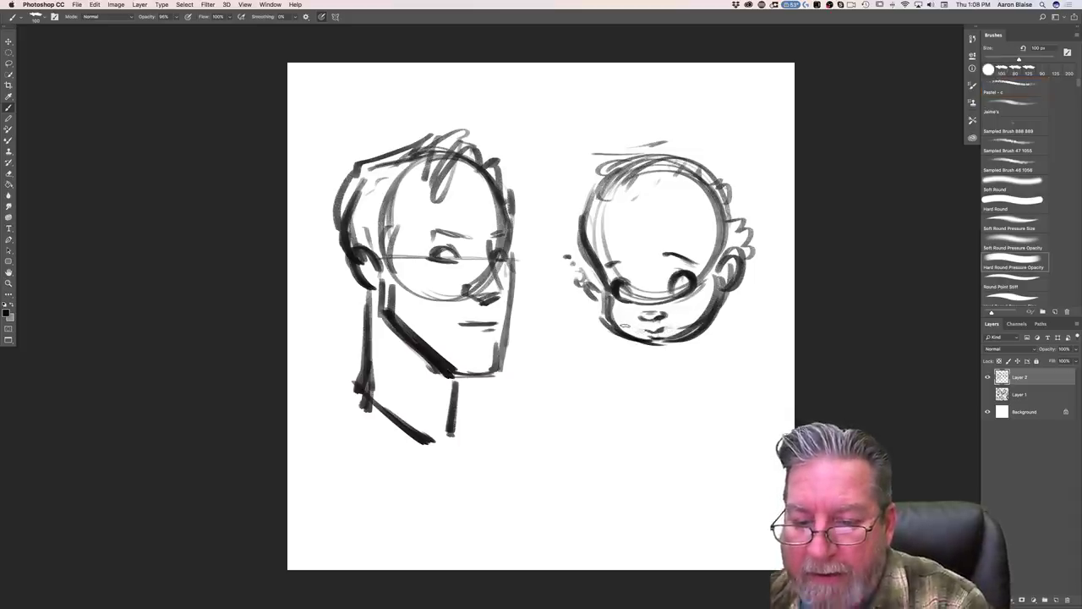
{"action": "key", "text": "comma"}
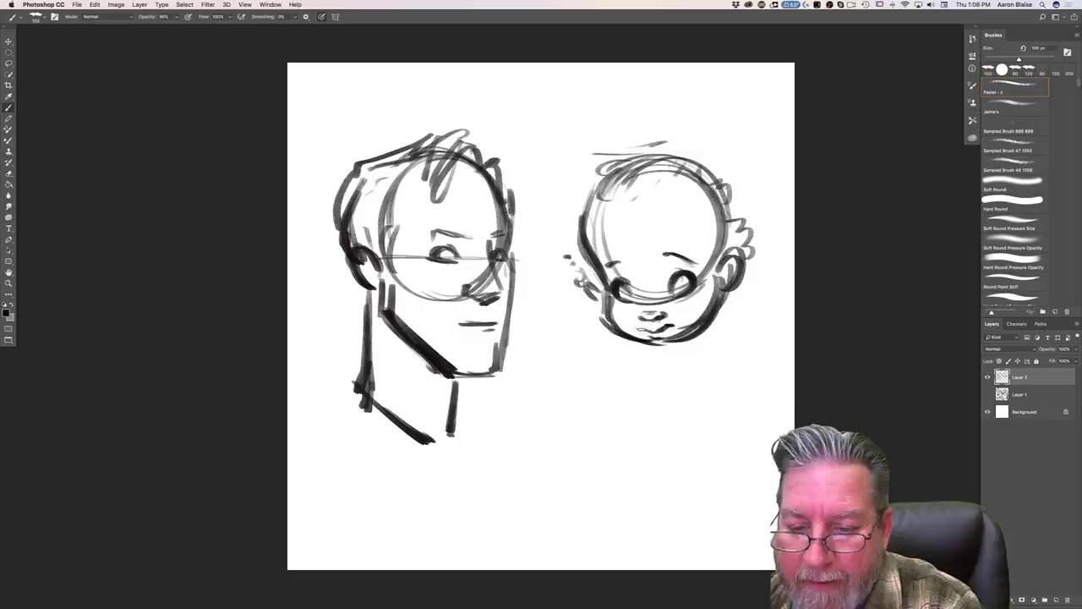
{"action": "left_click_drag", "start_coordinate": [681, 279], "coordinate": [685, 283]}
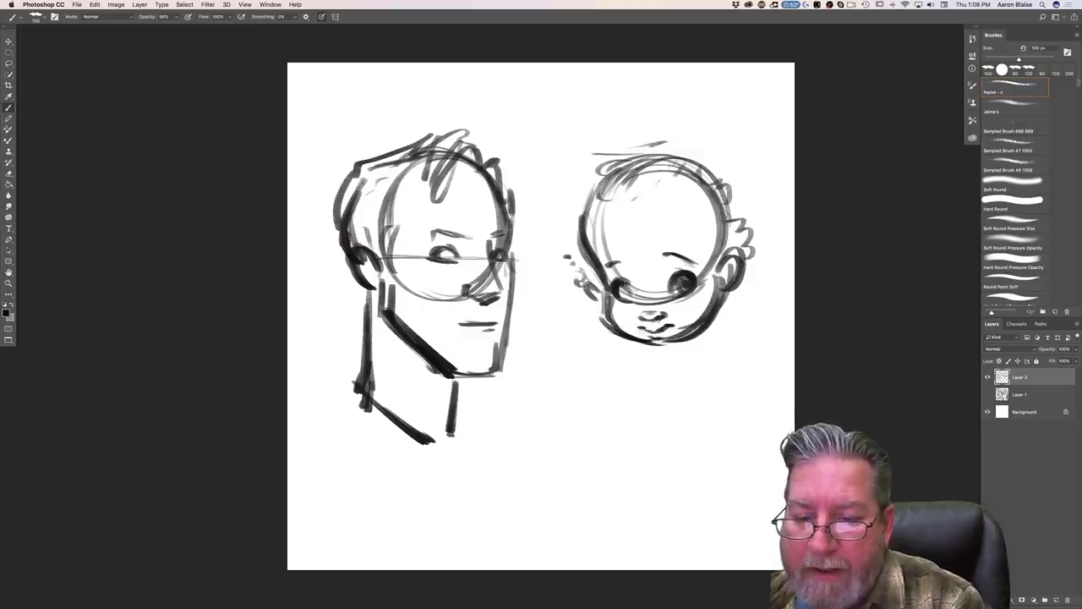
{"action": "left_click_drag", "start_coordinate": [626, 292], "coordinate": [631, 294]}
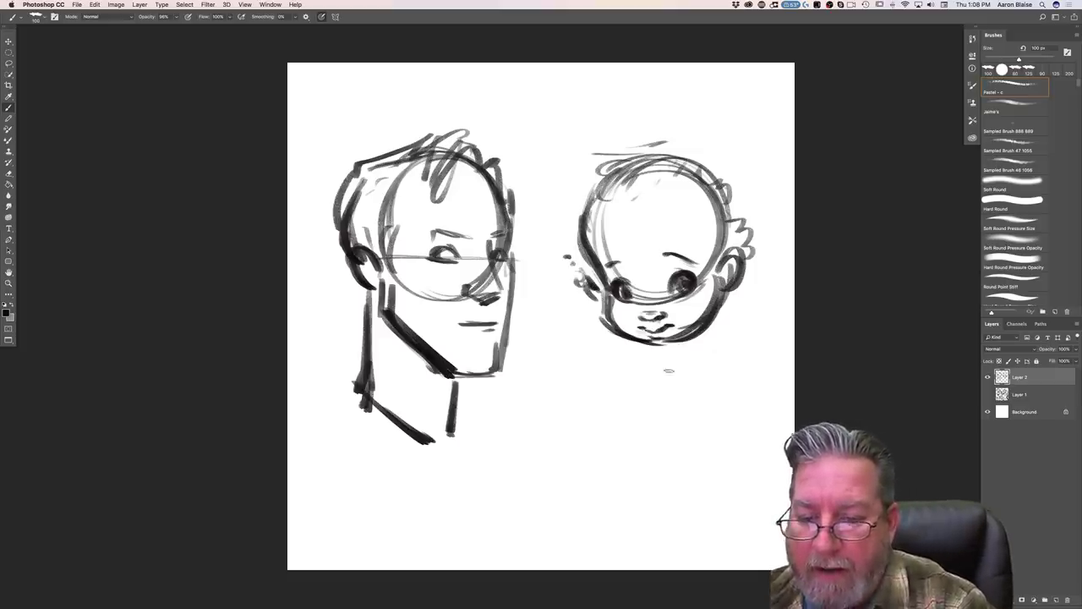
Step: Sketch the baby's shoulders, arms and the sides of the torso below the head
{"action": "left_click_drag", "start_coordinate": [720, 312], "coordinate": [734, 336]}
{"action": "mouse_move", "coordinate": [724, 312]}
{"action": "left_mouse_down"}
{"action": "mouse_move", "coordinate": [703, 341]}
{"action": "mouse_move", "coordinate": [730, 359]}
{"action": "mouse_move", "coordinate": [744, 402]}
{"action": "left_mouse_up"}
{"action": "left_click_drag", "start_coordinate": [626, 347], "coordinate": [631, 356]}
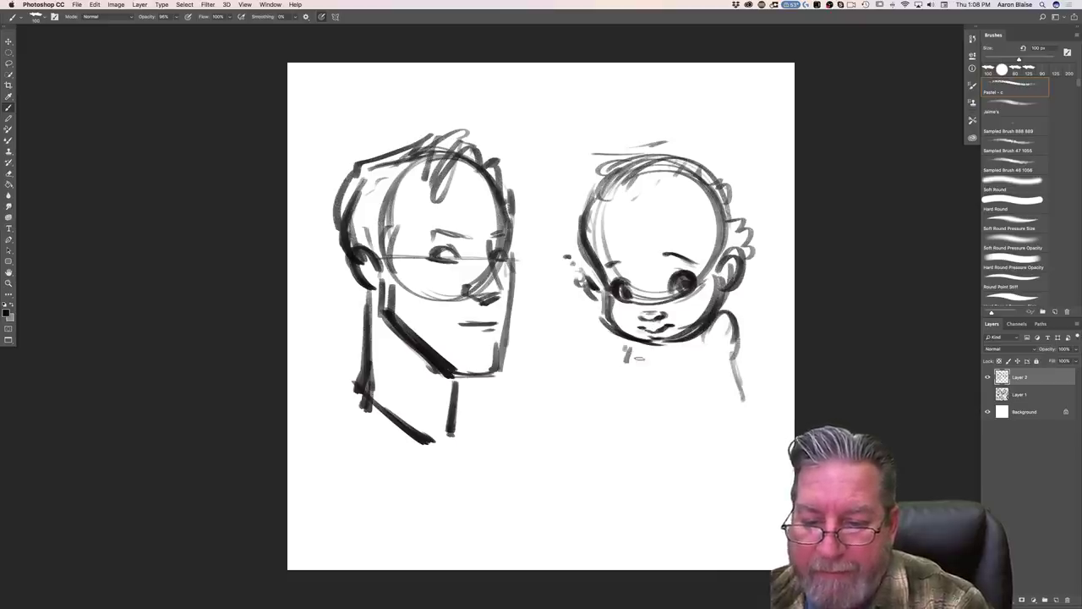
{"action": "left_click_drag", "start_coordinate": [726, 353], "coordinate": [718, 414]}
{"action": "mouse_move", "coordinate": [692, 362]}
{"action": "left_mouse_down"}
{"action": "mouse_move", "coordinate": [672, 389]}
{"action": "mouse_move", "coordinate": [695, 395]}
{"action": "mouse_move", "coordinate": [664, 419]}
{"action": "left_mouse_up"}
{"action": "mouse_move", "coordinate": [624, 343]}
{"action": "left_mouse_down"}
{"action": "mouse_move", "coordinate": [627, 377]}
{"action": "mouse_move", "coordinate": [602, 405]}
{"action": "mouse_move", "coordinate": [635, 379]}
{"action": "mouse_move", "coordinate": [616, 427]}
{"action": "left_mouse_up"}
Step: Draw the baby's round belly with a small hand resting on it
{"action": "mouse_move", "coordinate": [729, 424]}
{"action": "left_mouse_down"}
{"action": "mouse_move", "coordinate": [675, 455]}
{"action": "mouse_move", "coordinate": [646, 457]}
{"action": "left_mouse_up"}
{"action": "left_click_drag", "start_coordinate": [639, 350], "coordinate": [615, 441]}
{"action": "mouse_move", "coordinate": [729, 421]}
{"action": "left_mouse_down"}
{"action": "mouse_move", "coordinate": [681, 458]}
{"action": "mouse_move", "coordinate": [692, 459]}
{"action": "left_mouse_up"}
{"action": "left_click_drag", "start_coordinate": [729, 416], "coordinate": [646, 448]}
{"action": "left_click_drag", "start_coordinate": [734, 348], "coordinate": [674, 450]}
{"action": "mouse_move", "coordinate": [659, 411]}
{"action": "left_mouse_down"}
{"action": "mouse_move", "coordinate": [682, 403]}
{"action": "mouse_move", "coordinate": [606, 417]}
{"action": "mouse_move", "coordinate": [649, 412]}
{"action": "left_mouse_up"}
Step: Sketch the baby's bent, chubby legs on both sides below the belly
{"action": "mouse_move", "coordinate": [734, 422]}
{"action": "left_mouse_down"}
{"action": "mouse_move", "coordinate": [710, 481]}
{"action": "mouse_move", "coordinate": [685, 495]}
{"action": "left_mouse_up"}
{"action": "left_click_drag", "start_coordinate": [693, 456], "coordinate": [672, 495]}
{"action": "mouse_move", "coordinate": [624, 448]}
{"action": "left_mouse_down"}
{"action": "mouse_move", "coordinate": [605, 431]}
{"action": "mouse_move", "coordinate": [596, 439]}
{"action": "mouse_move", "coordinate": [601, 488]}
{"action": "left_mouse_up"}
{"action": "left_click_drag", "start_coordinate": [597, 435], "coordinate": [602, 462]}
{"action": "mouse_move", "coordinate": [620, 427]}
{"action": "left_mouse_down"}
{"action": "mouse_move", "coordinate": [599, 434]}
{"action": "mouse_move", "coordinate": [612, 493]}
{"action": "left_mouse_up"}
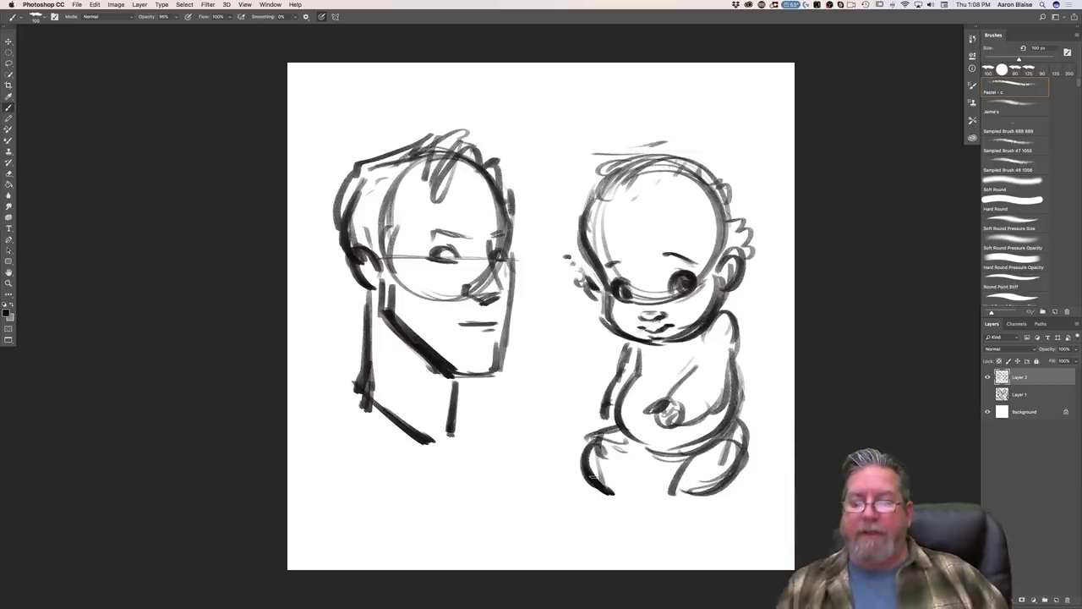
Step: Darken the outlines of the baby's arms and strengthen the side of the torso
{"action": "left_click_drag", "start_coordinate": [618, 373], "coordinate": [599, 427]}
{"action": "mouse_move", "coordinate": [631, 345]}
{"action": "left_mouse_down"}
{"action": "mouse_move", "coordinate": [596, 413]}
{"action": "mouse_move", "coordinate": [598, 435]}
{"action": "left_mouse_up"}
{"action": "left_click_drag", "start_coordinate": [703, 356], "coordinate": [679, 388]}
{"action": "left_click_drag", "start_coordinate": [734, 340], "coordinate": [736, 408]}
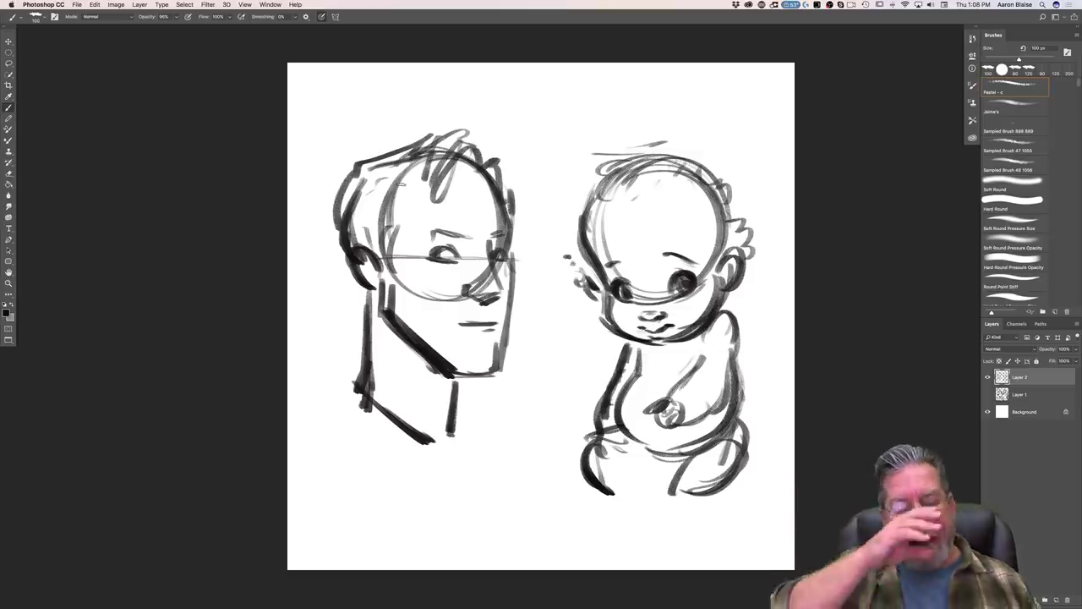
Step: Draw a vertical chain of small ovals between the two figures and add rounded construction curves over the baby
{"action": "left_click_drag", "start_coordinate": [539, 85], "coordinate": [533, 277]}
{"action": "left_click_drag", "start_coordinate": [718, 275], "coordinate": [639, 336]}
{"action": "mouse_move", "coordinate": [624, 239]}
{"action": "left_mouse_down"}
{"action": "mouse_move", "coordinate": [718, 269]}
{"action": "mouse_move", "coordinate": [655, 314]}
{"action": "left_mouse_up"}
{"action": "left_click_drag", "start_coordinate": [664, 371], "coordinate": [685, 356]}
{"action": "left_click_drag", "start_coordinate": [639, 487], "coordinate": [678, 474]}
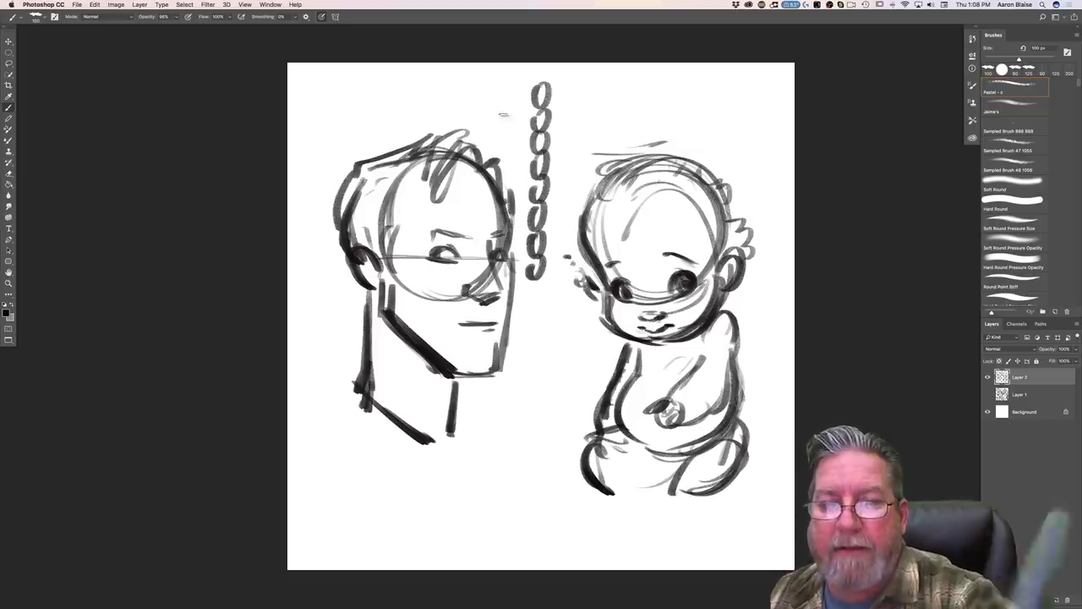
Step: Sketch a tiny baby figure between the two drawings, with a round head, stacked round torso, short legs and small arms
{"action": "mouse_move", "coordinate": [512, 415]}
{"action": "left_mouse_down"}
{"action": "mouse_move", "coordinate": [506, 404]}
{"action": "mouse_move", "coordinate": [533, 457]}
{"action": "mouse_move", "coordinate": [506, 456]}
{"action": "left_mouse_up"}
{"action": "mouse_move", "coordinate": [541, 386]}
{"action": "left_mouse_down"}
{"action": "mouse_move", "coordinate": [548, 409]}
{"action": "mouse_move", "coordinate": [540, 384]}
{"action": "left_mouse_up"}
{"action": "mouse_move", "coordinate": [541, 432]}
{"action": "left_mouse_down"}
{"action": "mouse_move", "coordinate": [506, 456]}
{"action": "mouse_move", "coordinate": [542, 433]}
{"action": "mouse_move", "coordinate": [543, 457]}
{"action": "mouse_move", "coordinate": [505, 484]}
{"action": "mouse_move", "coordinate": [550, 475]}
{"action": "mouse_move", "coordinate": [502, 496]}
{"action": "mouse_move", "coordinate": [541, 506]}
{"action": "mouse_move", "coordinate": [527, 516]}
{"action": "left_mouse_up"}
{"action": "left_click_drag", "start_coordinate": [503, 479], "coordinate": [506, 512]}
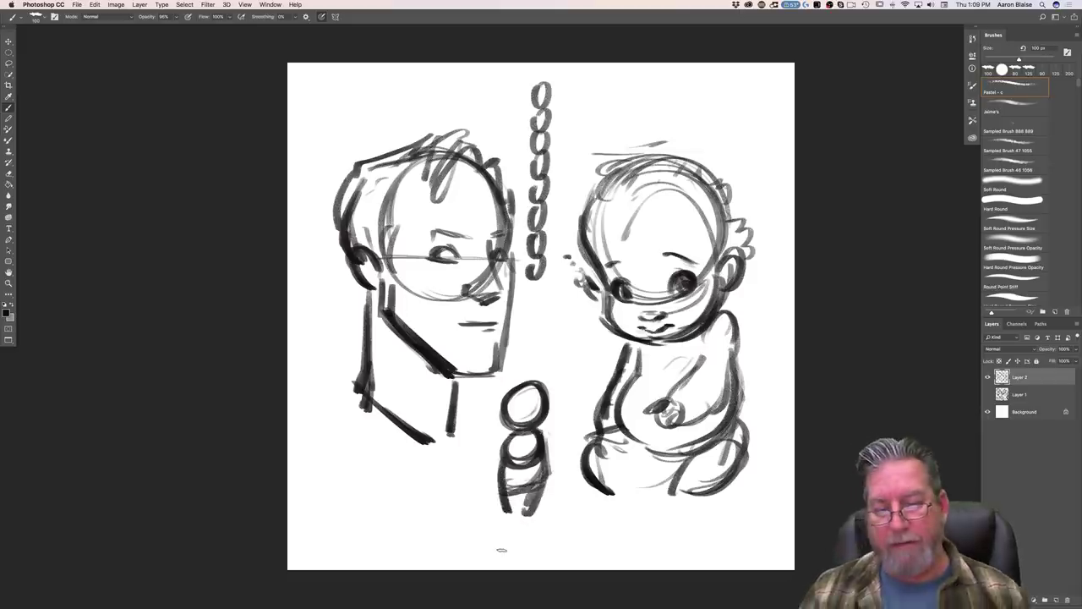
{"action": "left_click_drag", "start_coordinate": [502, 471], "coordinate": [507, 516]}
{"action": "left_click_drag", "start_coordinate": [509, 514], "coordinate": [534, 507]}
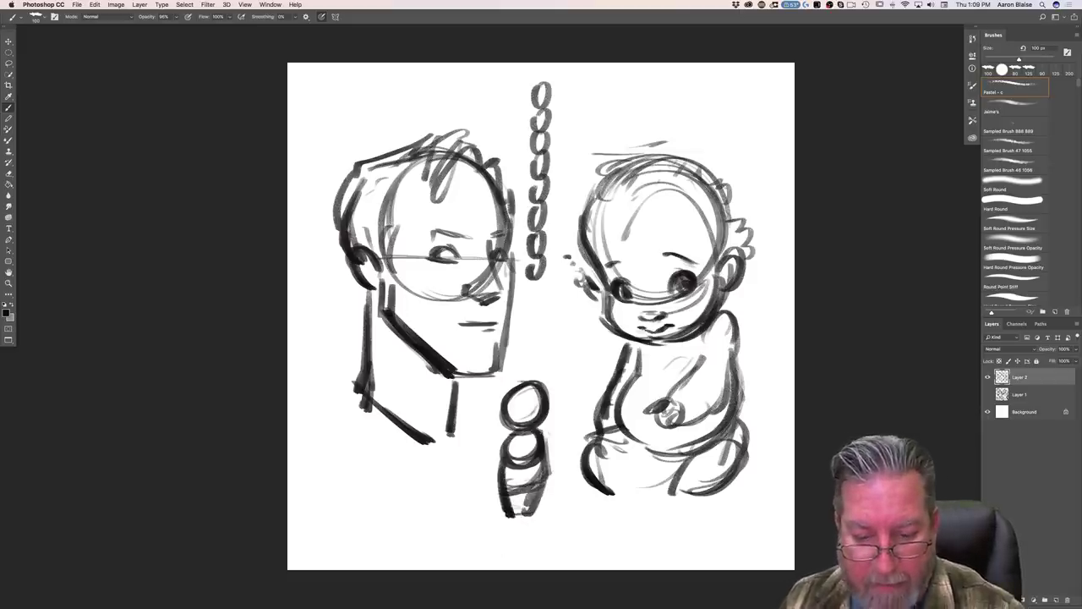
{"action": "mouse_move", "coordinate": [546, 435]}
{"action": "left_mouse_down"}
{"action": "mouse_move", "coordinate": [541, 478]}
{"action": "mouse_move", "coordinate": [504, 490]}
{"action": "mouse_move", "coordinate": [529, 510]}
{"action": "mouse_move", "coordinate": [516, 515]}
{"action": "mouse_move", "coordinate": [558, 470]}
{"action": "left_mouse_up"}
{"action": "left_click_drag", "start_coordinate": [506, 445], "coordinate": [487, 475]}
{"action": "left_click_drag", "start_coordinate": [539, 423], "coordinate": [509, 437]}
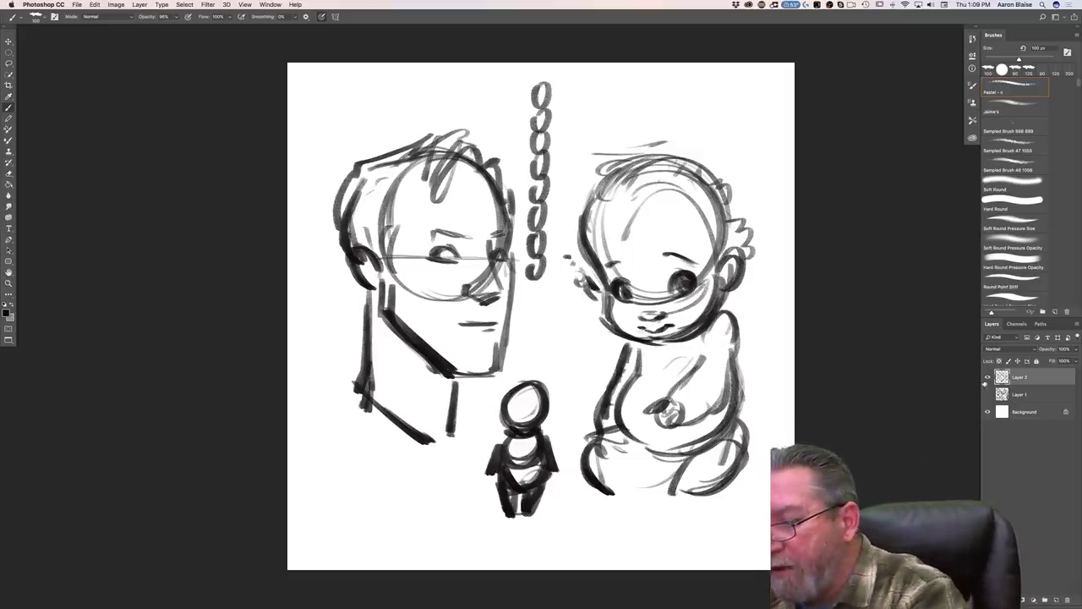
Step: Delete the layer holding the man and baby sketches and add a new blank layer
{"action": "left_click_drag", "start_coordinate": [1016, 379], "coordinate": [1067, 600]}
{"action": "left_click", "coordinate": [1056, 600]}
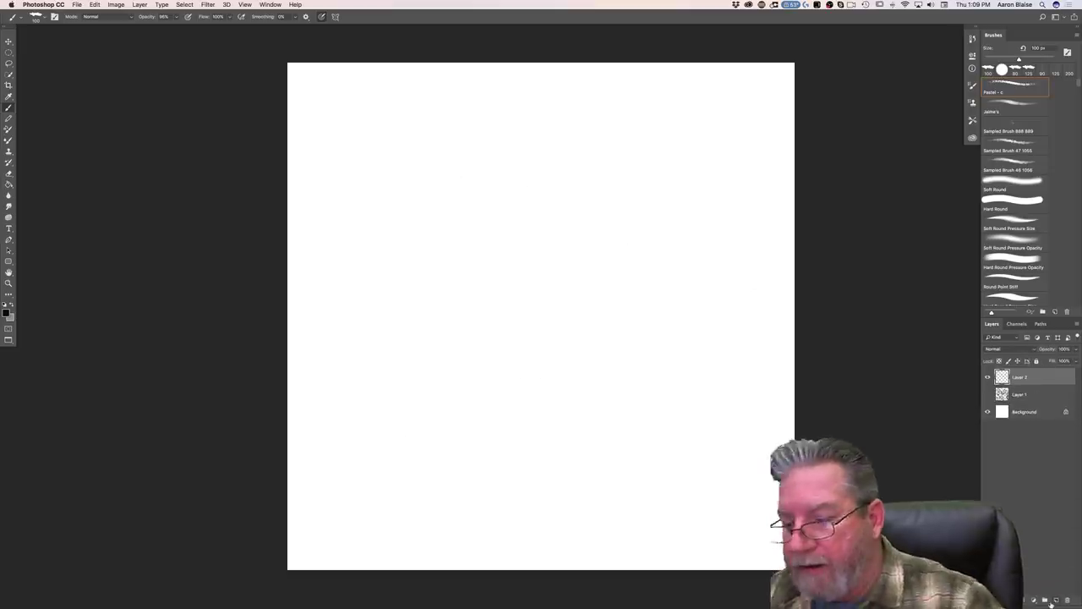
Step: Block in a baby animal's head with a large circle, curved cheek lines and a small muzzle at the lower edge
{"action": "mouse_move", "coordinate": [507, 162]}
{"action": "left_mouse_down"}
{"action": "mouse_move", "coordinate": [439, 191]}
{"action": "mouse_move", "coordinate": [546, 213]}
{"action": "mouse_move", "coordinate": [442, 285]}
{"action": "left_mouse_up"}
{"action": "left_click_drag", "start_coordinate": [473, 161], "coordinate": [499, 298]}
{"action": "left_click_drag", "start_coordinate": [507, 169], "coordinate": [474, 303]}
{"action": "mouse_move", "coordinate": [533, 182]}
{"action": "left_mouse_down"}
{"action": "mouse_move", "coordinate": [440, 153]}
{"action": "mouse_move", "coordinate": [414, 188]}
{"action": "mouse_move", "coordinate": [402, 268]}
{"action": "mouse_move", "coordinate": [460, 320]}
{"action": "left_mouse_up"}
{"action": "left_click_drag", "start_coordinate": [416, 289], "coordinate": [472, 308]}
{"action": "mouse_move", "coordinate": [549, 200]}
{"action": "left_mouse_down"}
{"action": "mouse_move", "coordinate": [507, 305]}
{"action": "mouse_move", "coordinate": [460, 273]}
{"action": "mouse_move", "coordinate": [456, 245]}
{"action": "mouse_move", "coordinate": [445, 255]}
{"action": "mouse_move", "coordinate": [471, 269]}
{"action": "mouse_move", "coordinate": [461, 249]}
{"action": "left_mouse_up"}
{"action": "mouse_move", "coordinate": [524, 279]}
{"action": "left_mouse_down"}
{"action": "mouse_move", "coordinate": [515, 322]}
{"action": "mouse_move", "coordinate": [489, 314]}
{"action": "mouse_move", "coordinate": [517, 327]}
{"action": "mouse_move", "coordinate": [469, 333]}
{"action": "mouse_move", "coordinate": [466, 305]}
{"action": "mouse_move", "coordinate": [466, 332]}
{"action": "left_mouse_up"}
Step: Add a round eye, brow mark and two ears to the animal head and darken its cheek and jaw contour
{"action": "mouse_move", "coordinate": [461, 248]}
{"action": "left_mouse_down"}
{"action": "mouse_move", "coordinate": [474, 272]}
{"action": "mouse_move", "coordinate": [464, 246]}
{"action": "left_mouse_up"}
{"action": "mouse_move", "coordinate": [521, 284]}
{"action": "left_mouse_down"}
{"action": "mouse_move", "coordinate": [542, 267]}
{"action": "mouse_move", "coordinate": [543, 240]}
{"action": "left_mouse_up"}
{"action": "left_click_drag", "start_coordinate": [470, 224], "coordinate": [483, 235]}
{"action": "mouse_move", "coordinate": [453, 155]}
{"action": "left_mouse_down"}
{"action": "mouse_move", "coordinate": [408, 198]}
{"action": "mouse_move", "coordinate": [467, 159]}
{"action": "left_mouse_up"}
{"action": "mouse_move", "coordinate": [547, 186]}
{"action": "left_mouse_down"}
{"action": "mouse_move", "coordinate": [560, 221]}
{"action": "mouse_move", "coordinate": [531, 167]}
{"action": "left_mouse_up"}
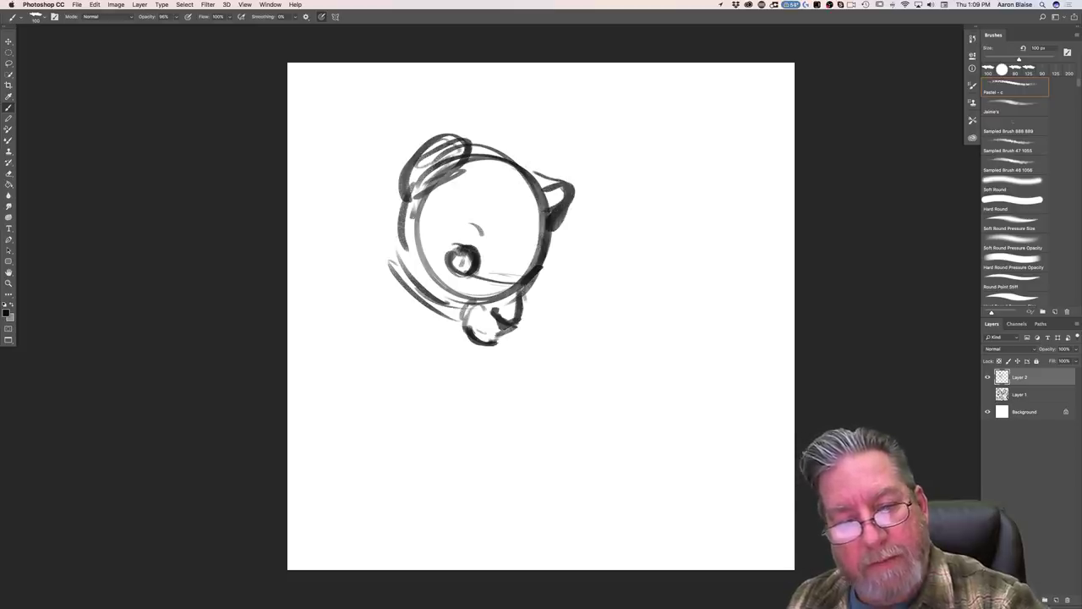
{"action": "mouse_move", "coordinate": [440, 148]}
{"action": "left_mouse_down"}
{"action": "mouse_move", "coordinate": [385, 211]}
{"action": "mouse_move", "coordinate": [381, 252]}
{"action": "mouse_move", "coordinate": [427, 306]}
{"action": "left_mouse_up"}
{"action": "mouse_move", "coordinate": [475, 225]}
{"action": "left_mouse_down"}
{"action": "mouse_move", "coordinate": [487, 227]}
{"action": "mouse_move", "coordinate": [482, 238]}
{"action": "left_mouse_up"}
{"action": "left_click_drag", "start_coordinate": [428, 306], "coordinate": [448, 321]}
Step: Rotate the animal head sketch about 31° counterclockwise with Free Transform
{"action": "left_click", "coordinate": [95, 5]}
{"action": "left_click", "coordinate": [94, 5]}
{"action": "left_click", "coordinate": [95, 5]}
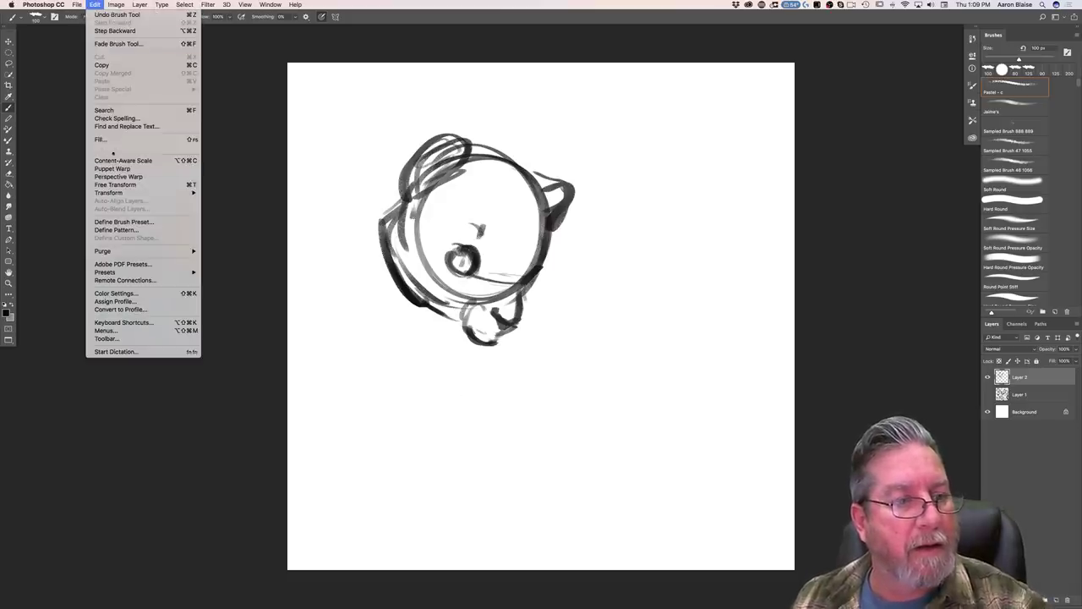
{"action": "left_click", "coordinate": [115, 185]}
{"action": "left_click_drag", "start_coordinate": [366, 358], "coordinate": [442, 380]}
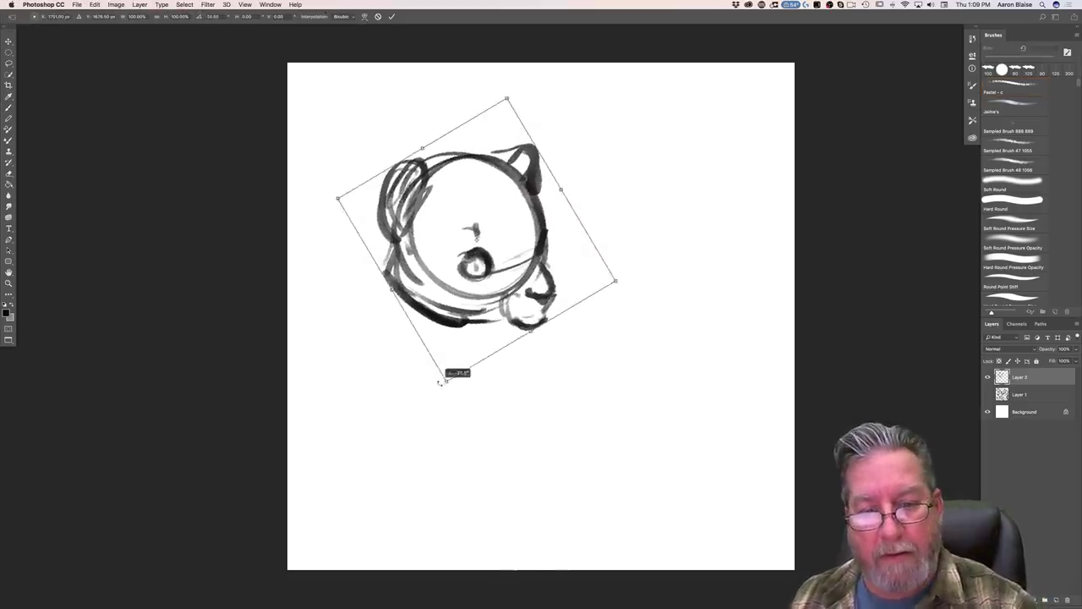
{"action": "key", "text": "Return"}
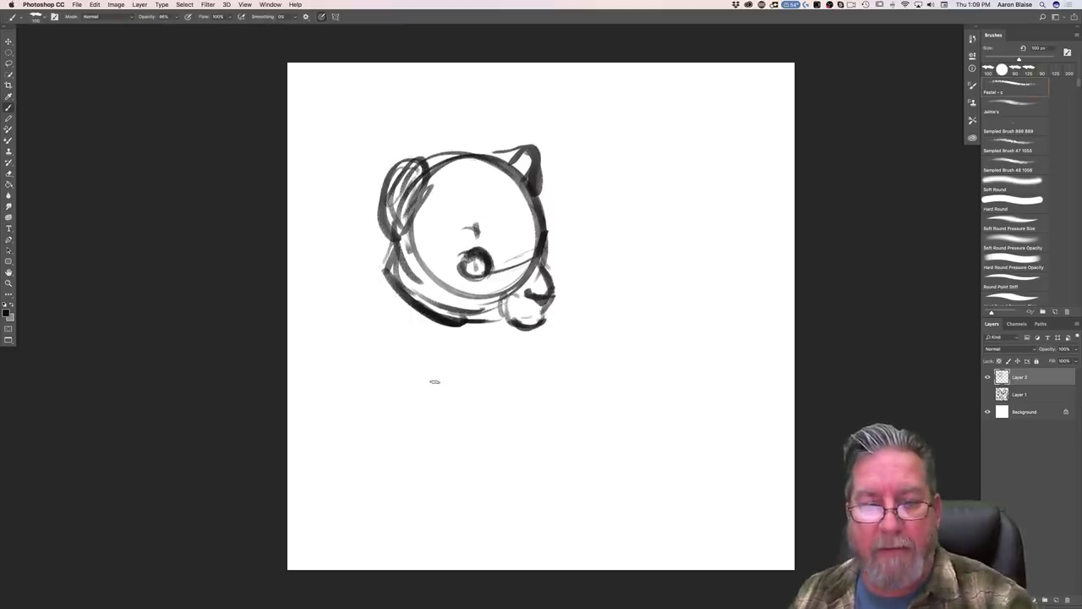
Step: Add forehead curves to the rotated head and strengthen its chin, jaw line and near ear
{"action": "left_click_drag", "start_coordinate": [529, 257], "coordinate": [478, 175]}
{"action": "left_click_drag", "start_coordinate": [525, 245], "coordinate": [517, 206]}
{"action": "left_click_drag", "start_coordinate": [544, 313], "coordinate": [462, 330]}
{"action": "mouse_move", "coordinate": [387, 269]}
{"action": "left_mouse_down"}
{"action": "mouse_move", "coordinate": [470, 330]}
{"action": "mouse_move", "coordinate": [497, 328]}
{"action": "left_mouse_up"}
{"action": "left_click_drag", "start_coordinate": [421, 164], "coordinate": [367, 273]}
Step: Sketch narrow neck lines below the animal head and wider curved neck lines outside them
{"action": "left_click_drag", "start_coordinate": [473, 340], "coordinate": [437, 399]}
{"action": "left_click_drag", "start_coordinate": [381, 267], "coordinate": [427, 364]}
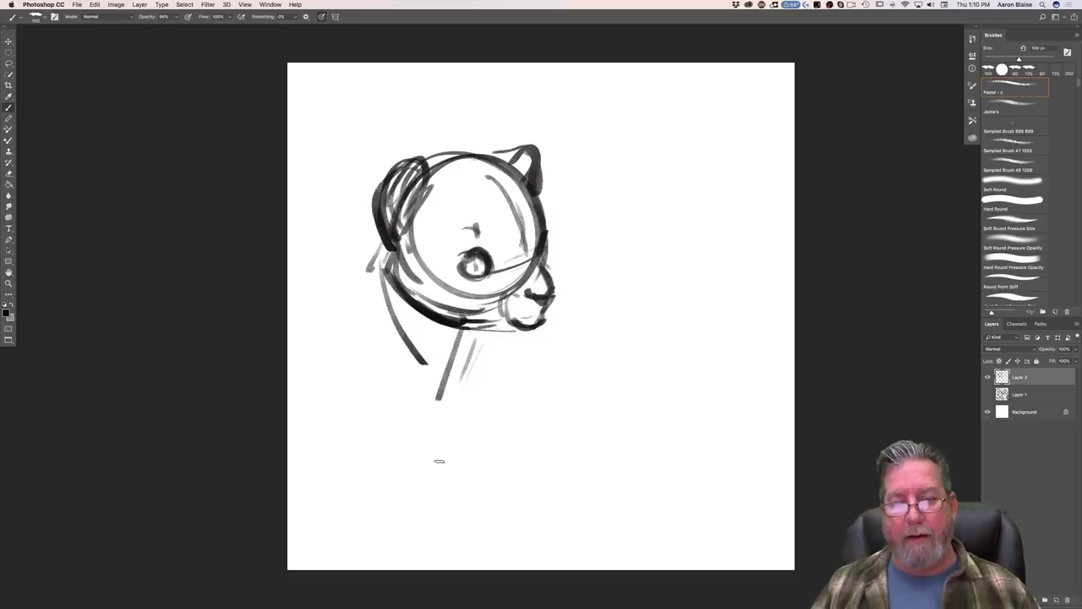
{"action": "left_click_drag", "start_coordinate": [472, 333], "coordinate": [426, 385]}
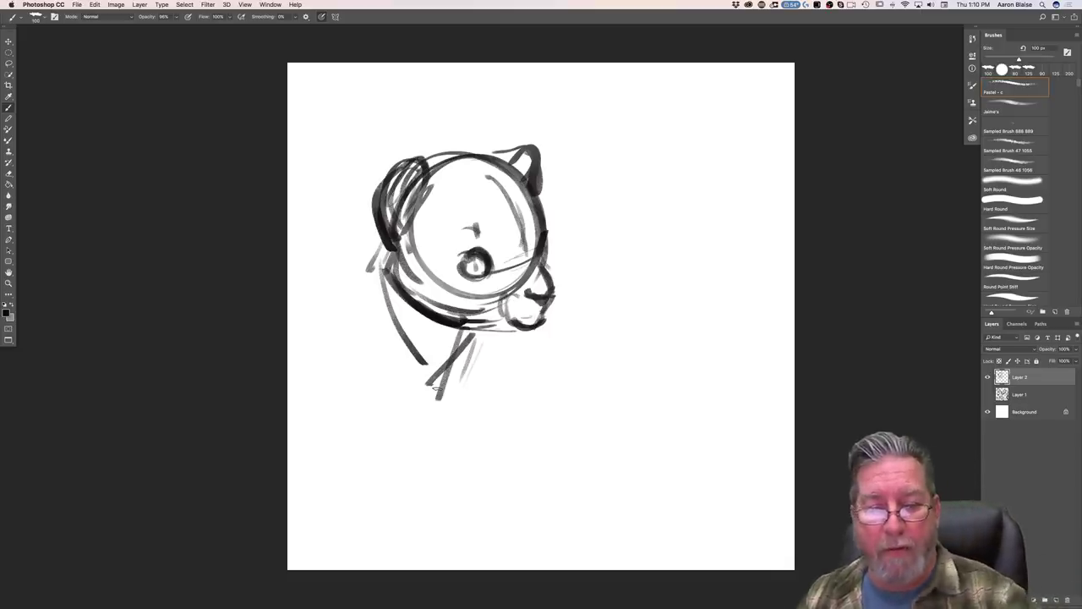
{"action": "left_click_drag", "start_coordinate": [492, 335], "coordinate": [470, 407]}
{"action": "left_click_drag", "start_coordinate": [372, 286], "coordinate": [391, 385]}
{"action": "left_click_drag", "start_coordinate": [370, 304], "coordinate": [394, 381]}
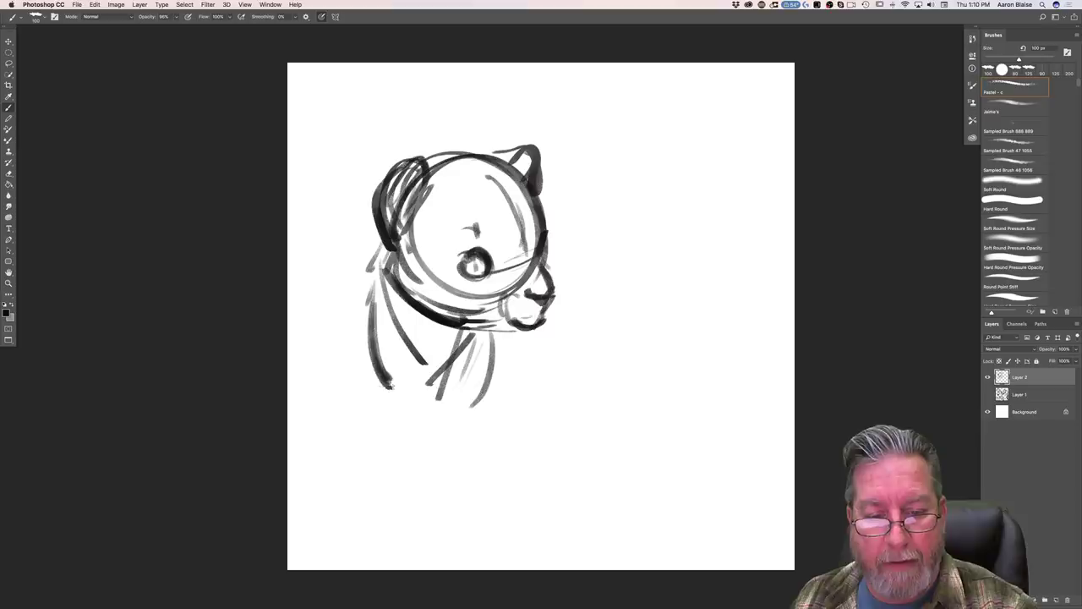
Step: Extend the animal's body with sweeping back and throat lines and a curved chest line in front
{"action": "left_click_drag", "start_coordinate": [369, 347], "coordinate": [407, 433]}
{"action": "left_click_drag", "start_coordinate": [492, 377], "coordinate": [465, 445]}
{"action": "left_click_drag", "start_coordinate": [487, 397], "coordinate": [459, 453]}
{"action": "left_click_drag", "start_coordinate": [522, 335], "coordinate": [559, 439]}
{"action": "left_click_drag", "start_coordinate": [554, 389], "coordinate": [539, 454]}
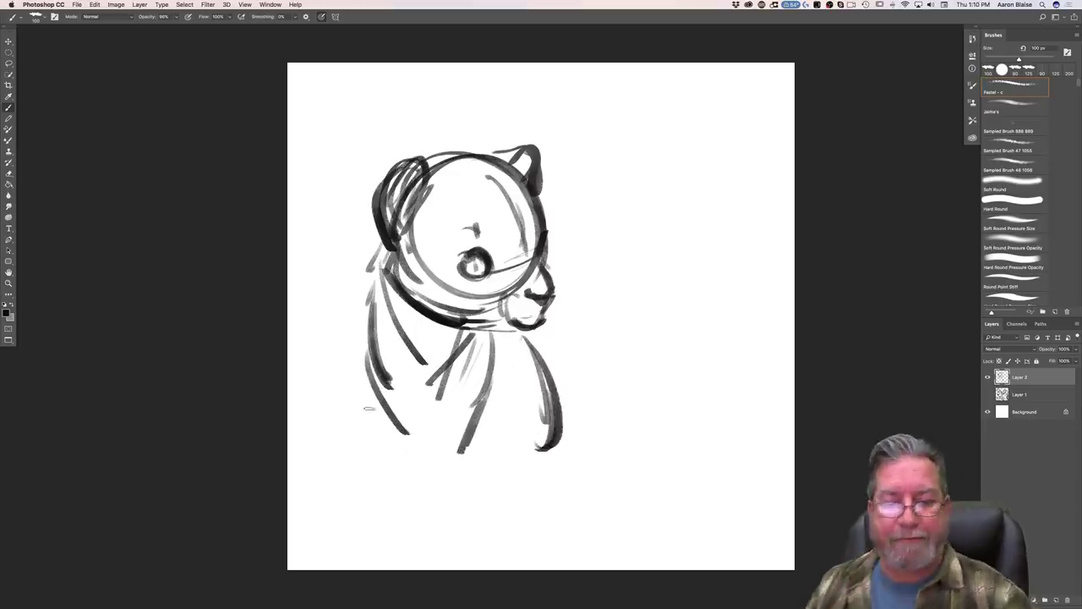
{"action": "left_click_drag", "start_coordinate": [363, 396], "coordinate": [423, 476]}
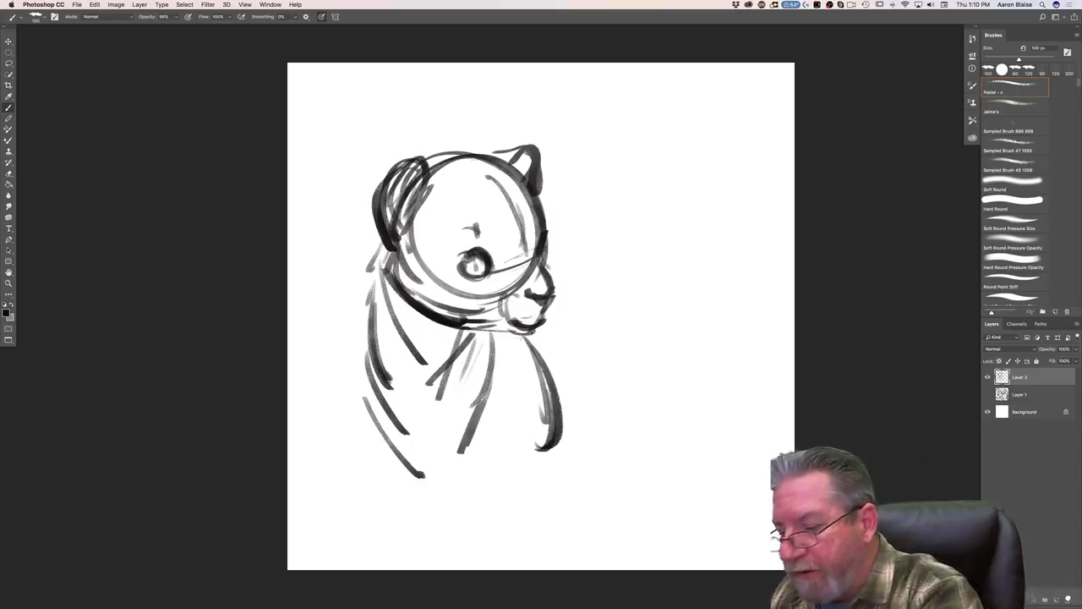
Step: Delete the animal head sketch layer and show Layer 1 with the zebra and rider drawing
{"action": "key", "text": "Delete"}
{"action": "left_click", "coordinate": [987, 378]}
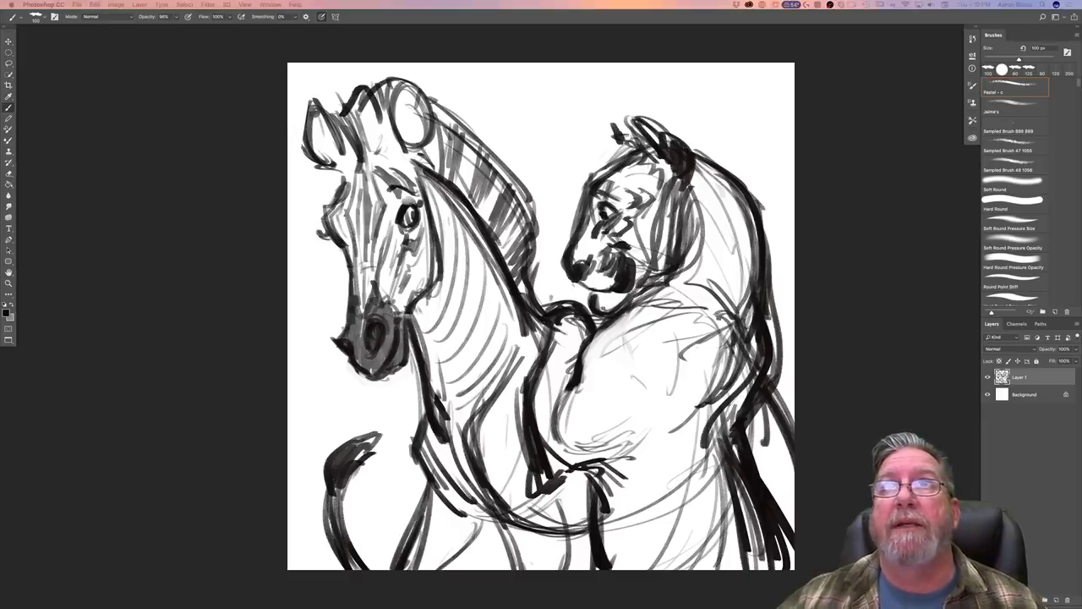
{"action": "key", "text": "super+e"}
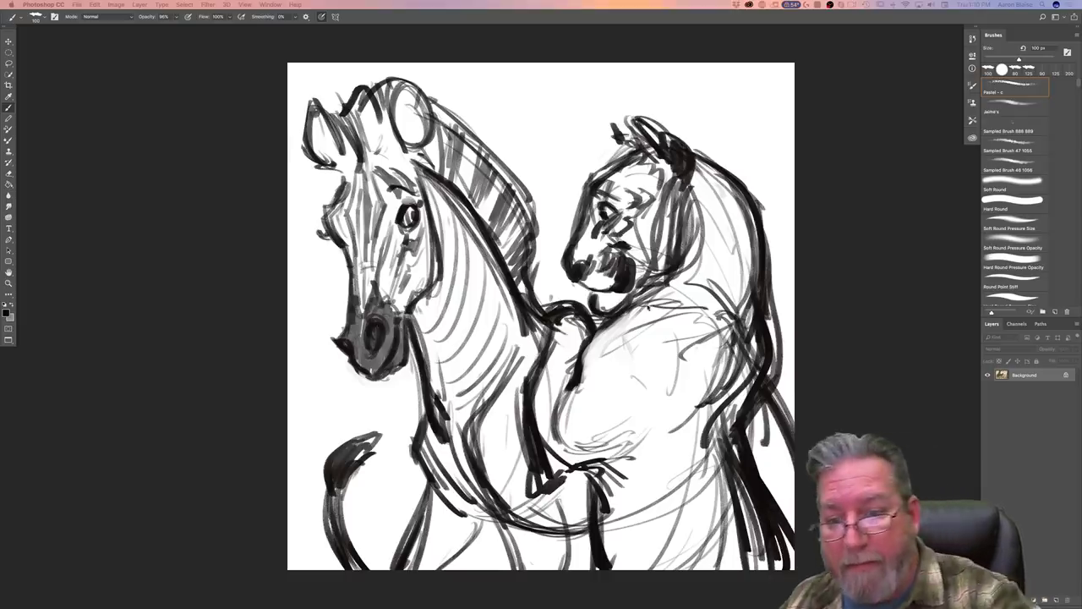
{"action": "key", "text": "super+alt+shift+n"}
Step: Darken the rider's front torso line, belly edge and the contour along the lower back on Layer 1
{"action": "left_click_drag", "start_coordinate": [594, 336], "coordinate": [567, 409]}
{"action": "left_click_drag", "start_coordinate": [585, 359], "coordinate": [559, 430]}
{"action": "mouse_move", "coordinate": [636, 459]}
{"action": "left_mouse_down"}
{"action": "mouse_move", "coordinate": [595, 463]}
{"action": "mouse_move", "coordinate": [582, 450]}
{"action": "left_mouse_up"}
{"action": "left_click_drag", "start_coordinate": [582, 387], "coordinate": [587, 444]}
{"action": "left_click_drag", "start_coordinate": [741, 335], "coordinate": [697, 420]}
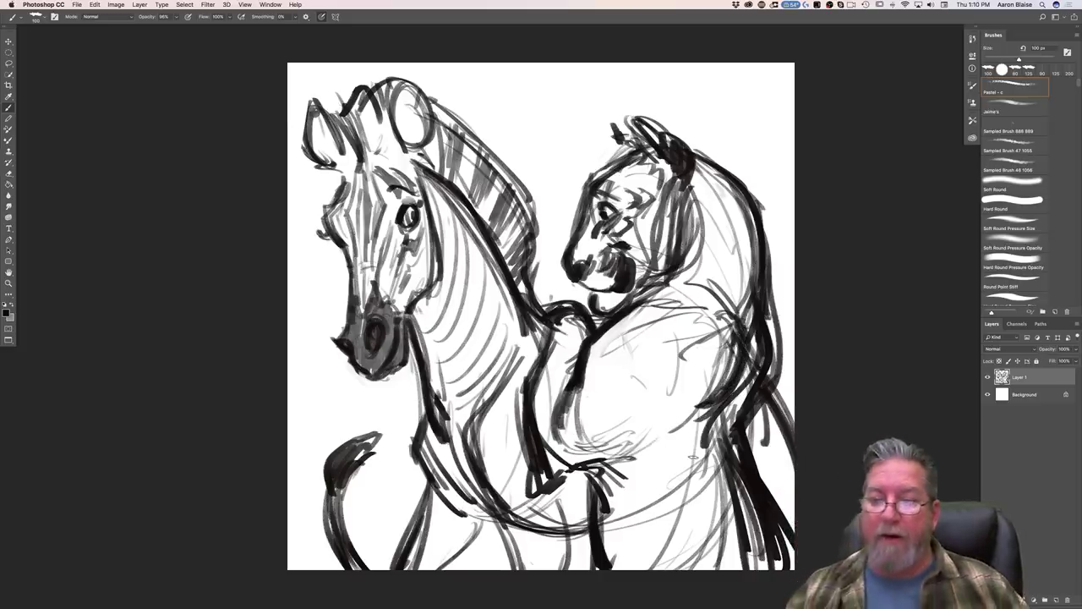
Step: Lower the opacity of Layer 1 to a light grey underdrawing and add a new layer above it
{"action": "left_click", "coordinate": [1076, 348]}
{"action": "mouse_move", "coordinate": [1077, 362]}
{"action": "left_mouse_down"}
{"action": "mouse_move", "coordinate": [1041, 365]}
{"action": "mouse_move", "coordinate": [1053, 362]}
{"action": "left_mouse_up"}
{"action": "left_click", "coordinate": [1056, 599]}
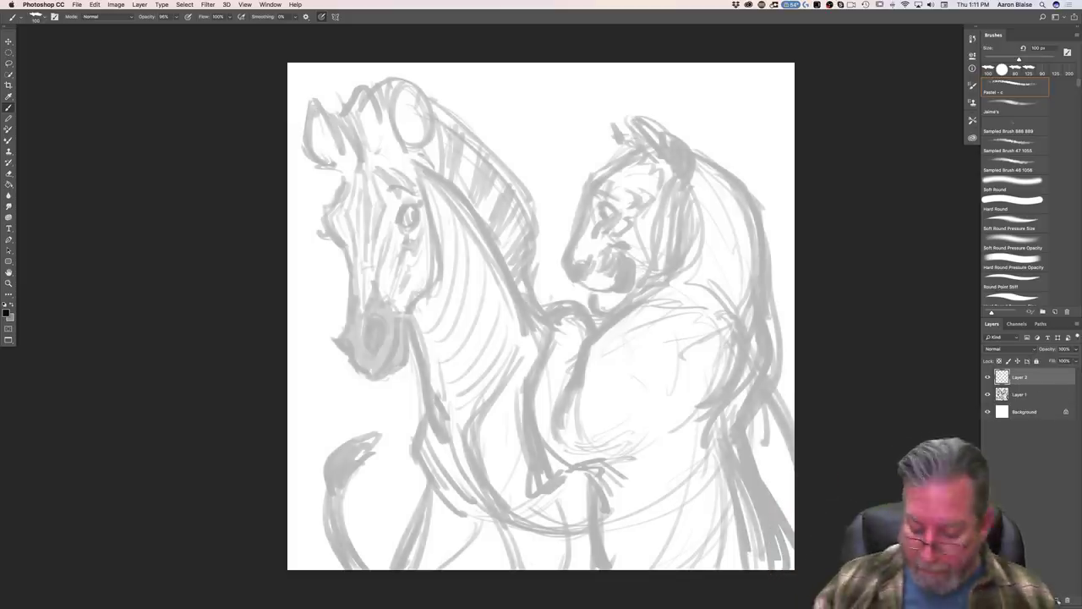
Step: Ink the rider's eye in black on the new layer, with a thick upper lid, pupil, lower lid and dark inner corner
{"action": "key", "text": "super+equal"}
{"action": "key", "text": "super+equal"}
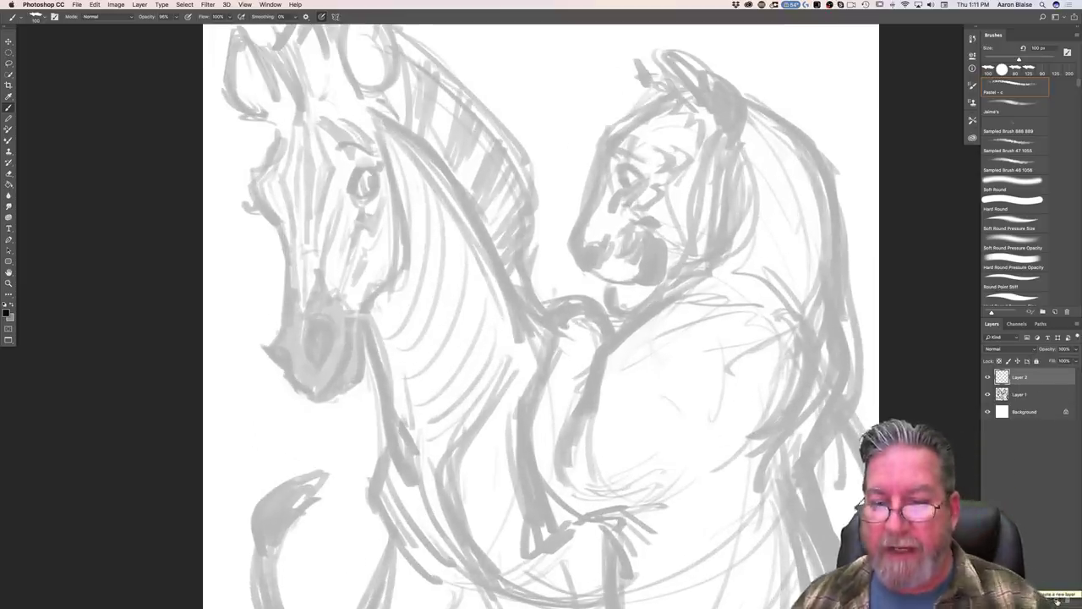
{"action": "left_click_drag", "start_coordinate": [239, 372], "coordinate": [63, 463]}
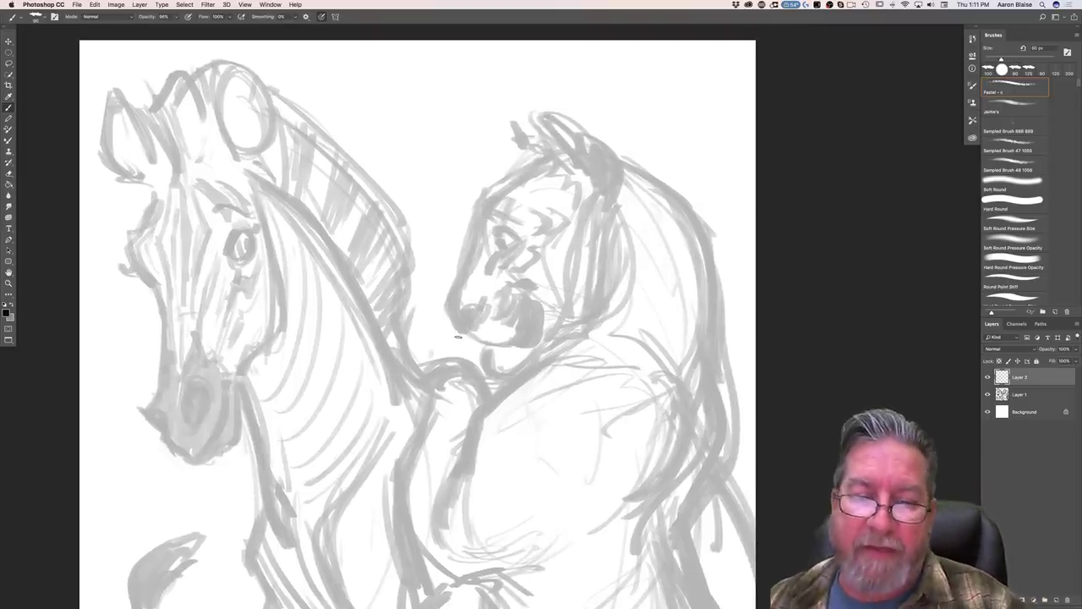
{"action": "key", "text": "super+equal"}
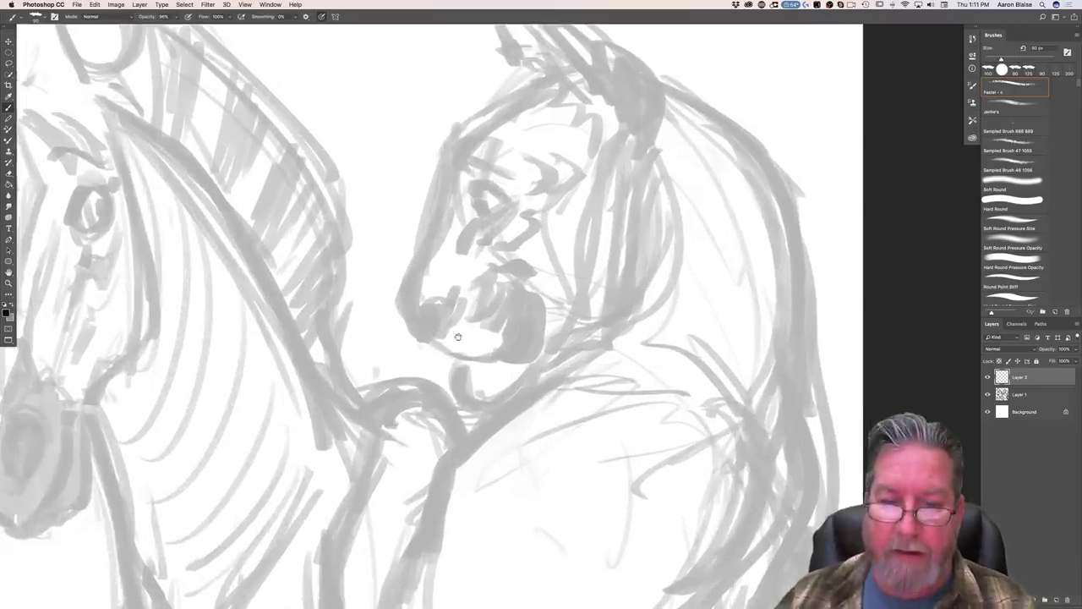
{"action": "left_click_drag", "start_coordinate": [293, 381], "coordinate": [255, 475]}
{"action": "mouse_move", "coordinate": [440, 276]}
{"action": "left_mouse_down"}
{"action": "mouse_move", "coordinate": [471, 288]}
{"action": "mouse_move", "coordinate": [431, 279]}
{"action": "mouse_move", "coordinate": [454, 283]}
{"action": "mouse_move", "coordinate": [450, 319]}
{"action": "mouse_move", "coordinate": [441, 304]}
{"action": "left_mouse_up"}
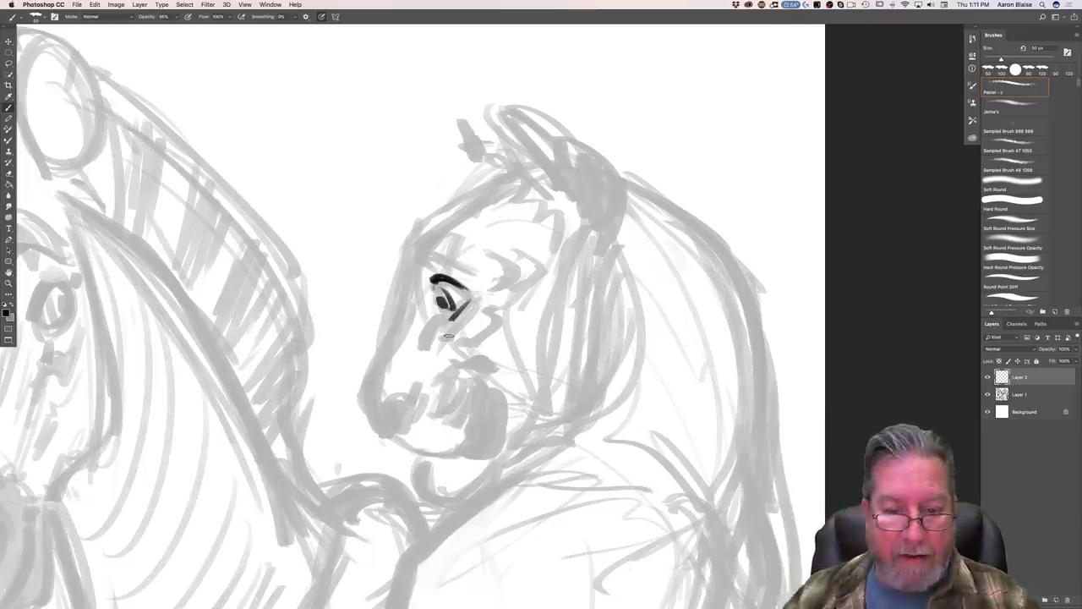
{"action": "mouse_move", "coordinate": [438, 296]}
{"action": "left_mouse_down"}
{"action": "mouse_move", "coordinate": [447, 314]}
{"action": "mouse_move", "coordinate": [470, 293]}
{"action": "mouse_move", "coordinate": [431, 328]}
{"action": "mouse_move", "coordinate": [423, 317]}
{"action": "mouse_move", "coordinate": [436, 314]}
{"action": "mouse_move", "coordinate": [424, 333]}
{"action": "left_mouse_up"}
{"action": "mouse_move", "coordinate": [441, 289]}
{"action": "left_mouse_down"}
{"action": "mouse_move", "coordinate": [441, 308]}
{"action": "mouse_move", "coordinate": [445, 293]}
{"action": "mouse_move", "coordinate": [481, 290]}
{"action": "mouse_move", "coordinate": [478, 301]}
{"action": "mouse_move", "coordinate": [485, 291]}
{"action": "mouse_move", "coordinate": [452, 317]}
{"action": "left_mouse_up"}
Step: Reduce the brush size and add a thin crease line just above the rider's upper eyelid
{"action": "key", "text": "bracketleft"}
{"action": "key", "text": "bracketleft"}
{"action": "key", "text": "bracketleft"}
{"action": "key", "text": "bracketright"}
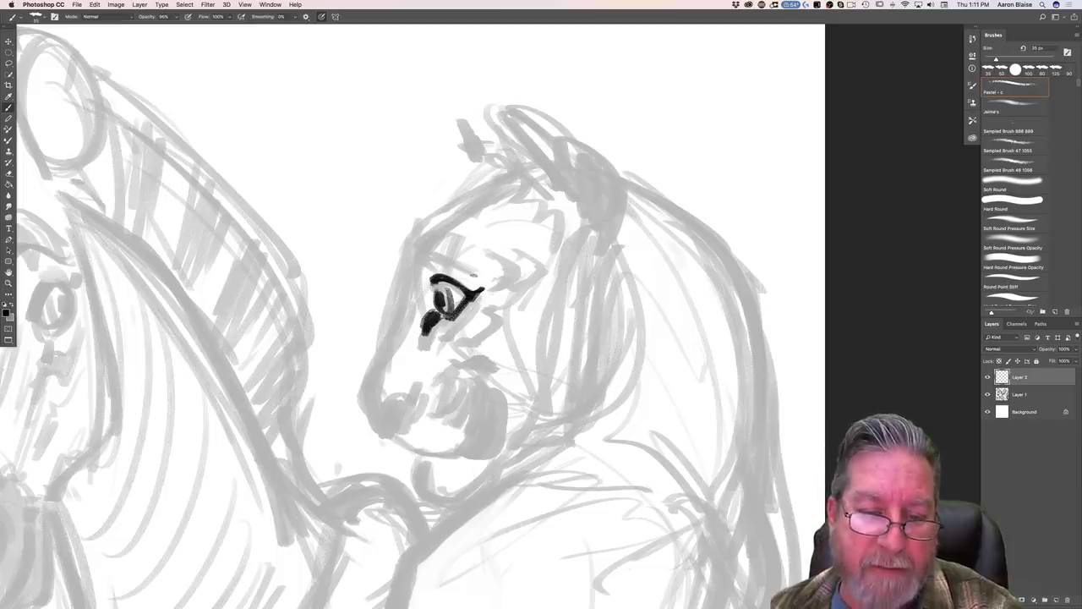
{"action": "mouse_move", "coordinate": [451, 270]}
{"action": "left_mouse_down"}
{"action": "mouse_move", "coordinate": [432, 269]}
{"action": "mouse_move", "coordinate": [429, 292]}
{"action": "left_mouse_up"}
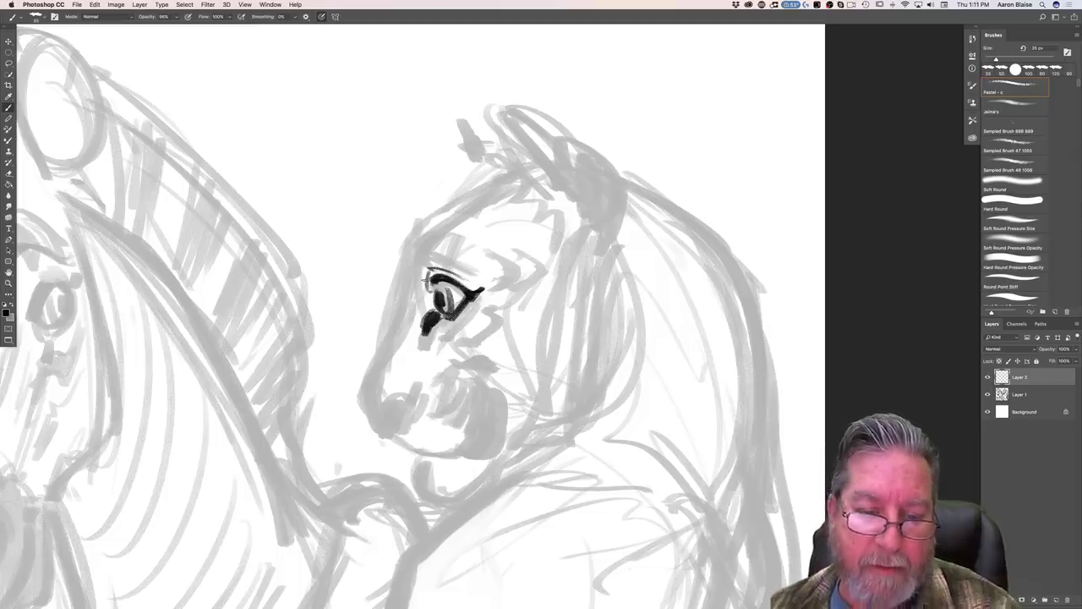
{"action": "key", "text": "super+minus"}
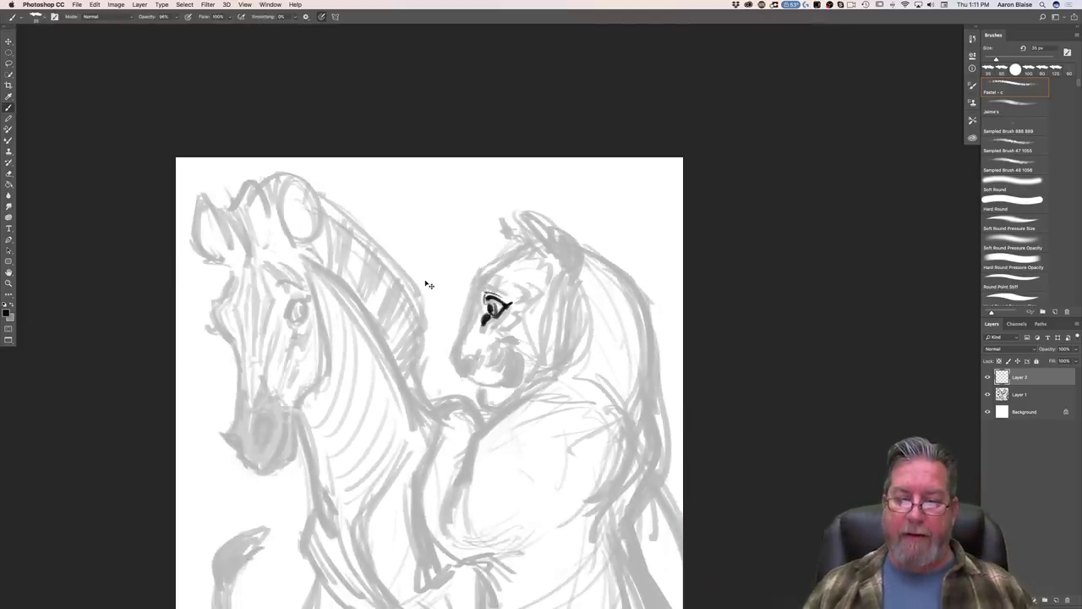
{"action": "key", "text": "super+equal"}
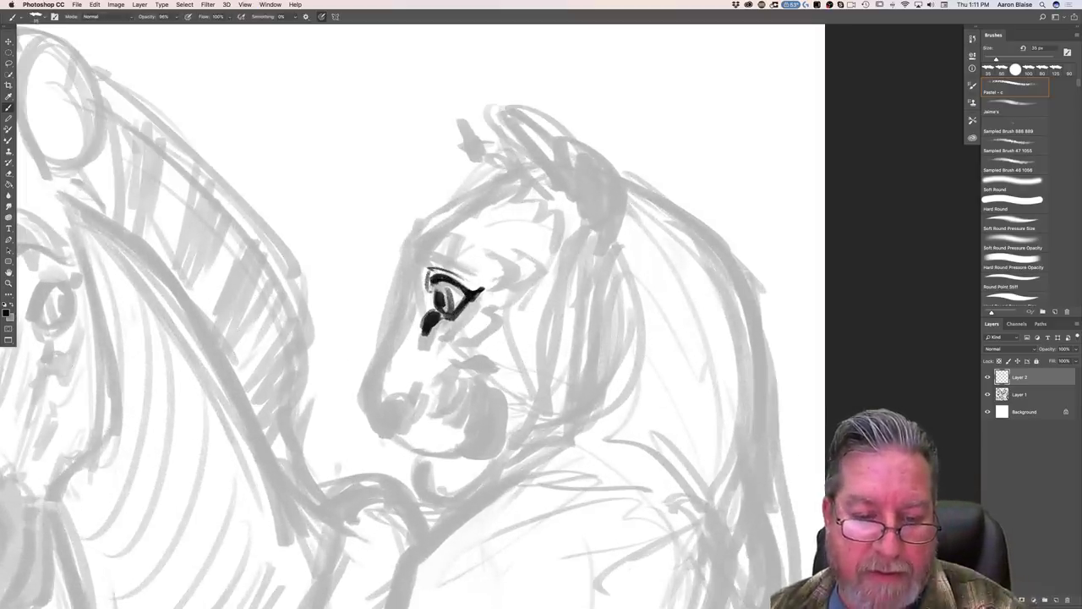
Step: Ink the rider's face profile from the brow strokes down the nose bridge to the dark nose, upper lip and mouth corner
{"action": "mouse_move", "coordinate": [427, 251]}
{"action": "left_mouse_down"}
{"action": "mouse_move", "coordinate": [455, 263]}
{"action": "mouse_move", "coordinate": [418, 262]}
{"action": "mouse_move", "coordinate": [446, 225]}
{"action": "mouse_move", "coordinate": [411, 252]}
{"action": "mouse_move", "coordinate": [414, 270]}
{"action": "left_mouse_up"}
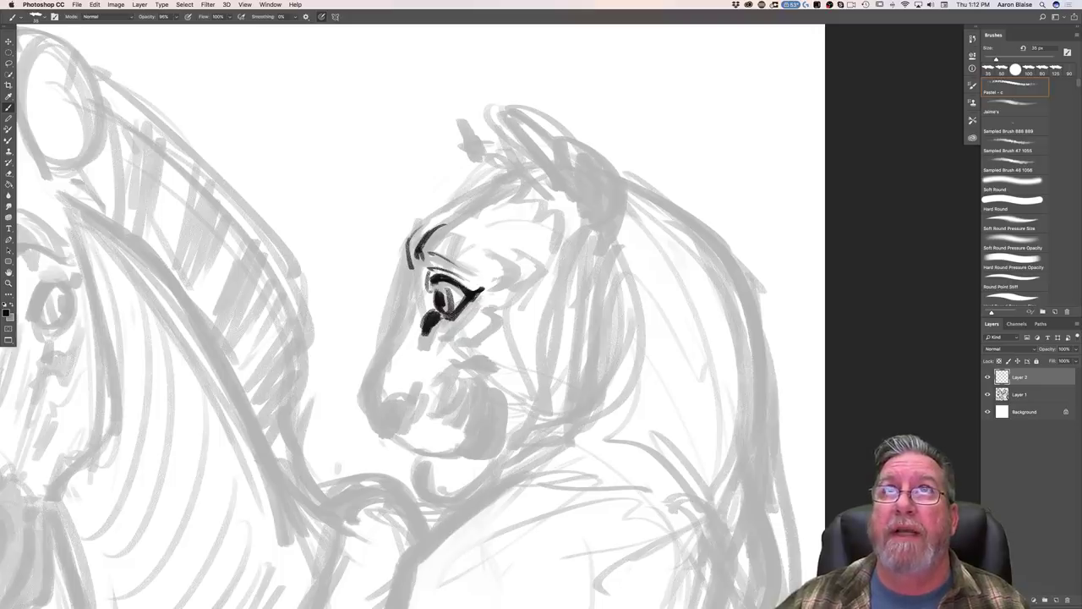
{"action": "key", "text": "Tab"}
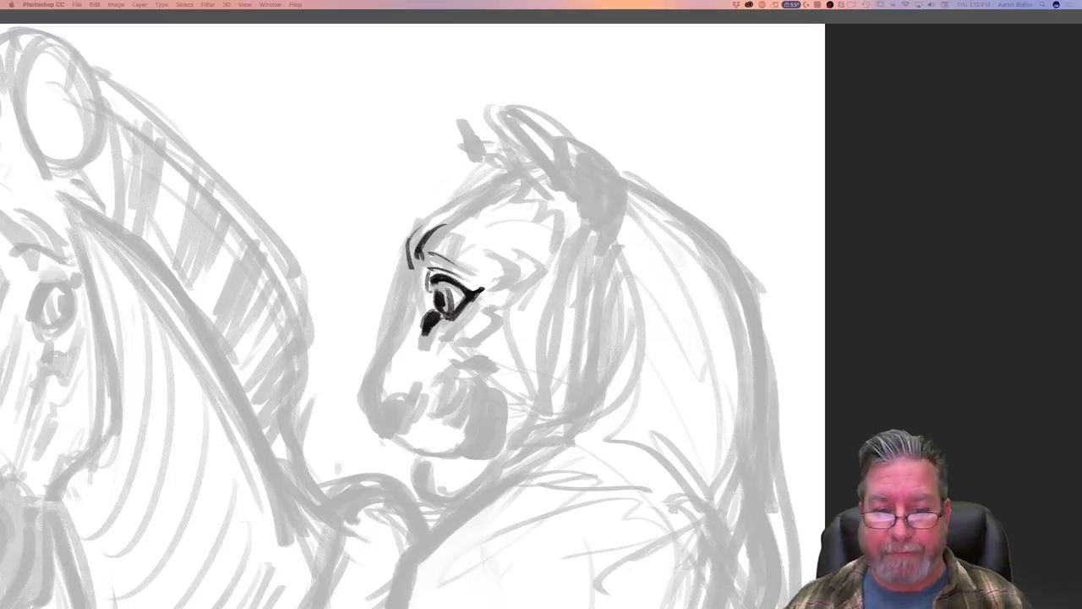
{"action": "key", "text": "Tab"}
{"action": "mouse_move", "coordinate": [404, 269]}
{"action": "left_mouse_down"}
{"action": "mouse_move", "coordinate": [411, 245]}
{"action": "mouse_move", "coordinate": [363, 411]}
{"action": "mouse_move", "coordinate": [396, 434]}
{"action": "mouse_move", "coordinate": [388, 395]}
{"action": "mouse_move", "coordinate": [416, 383]}
{"action": "mouse_move", "coordinate": [406, 408]}
{"action": "mouse_move", "coordinate": [384, 409]}
{"action": "mouse_move", "coordinate": [390, 424]}
{"action": "mouse_move", "coordinate": [404, 409]}
{"action": "mouse_move", "coordinate": [387, 421]}
{"action": "mouse_move", "coordinate": [400, 436]}
{"action": "mouse_move", "coordinate": [393, 409]}
{"action": "mouse_move", "coordinate": [387, 423]}
{"action": "mouse_move", "coordinate": [372, 415]}
{"action": "mouse_move", "coordinate": [399, 417]}
{"action": "mouse_move", "coordinate": [406, 404]}
{"action": "mouse_move", "coordinate": [399, 420]}
{"action": "mouse_move", "coordinate": [419, 451]}
{"action": "left_mouse_up"}
{"action": "mouse_move", "coordinate": [462, 374]}
{"action": "left_mouse_down"}
{"action": "mouse_move", "coordinate": [494, 367]}
{"action": "mouse_move", "coordinate": [474, 379]}
{"action": "mouse_move", "coordinate": [465, 445]}
{"action": "mouse_move", "coordinate": [421, 451]}
{"action": "left_mouse_up"}
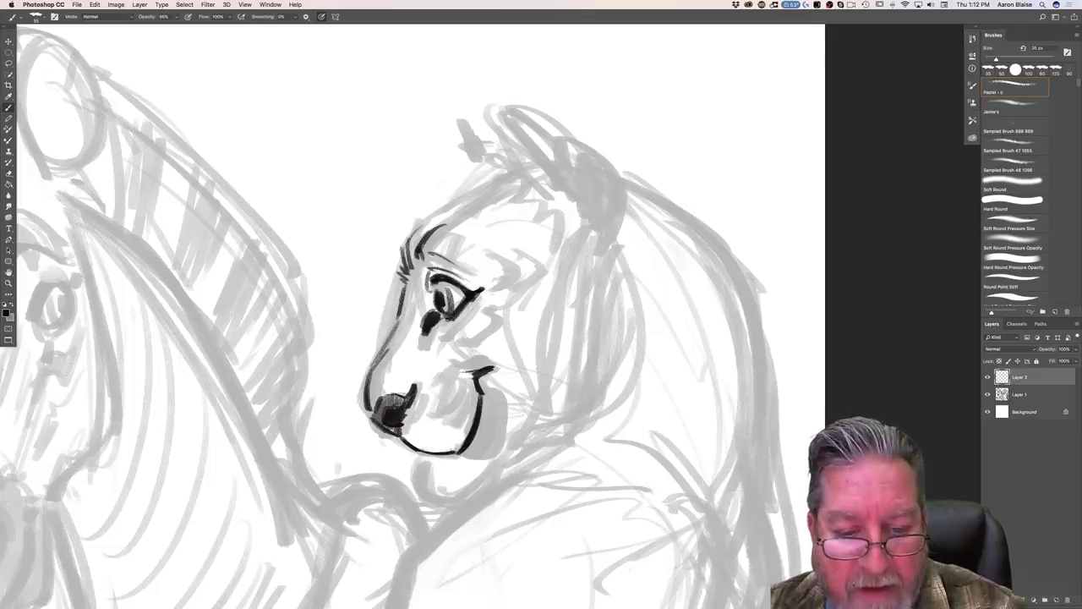
Step: Add a line under the rider's eye and ink bold curved stripes on the forehead above it
{"action": "left_click_drag", "start_coordinate": [482, 301], "coordinate": [445, 334]}
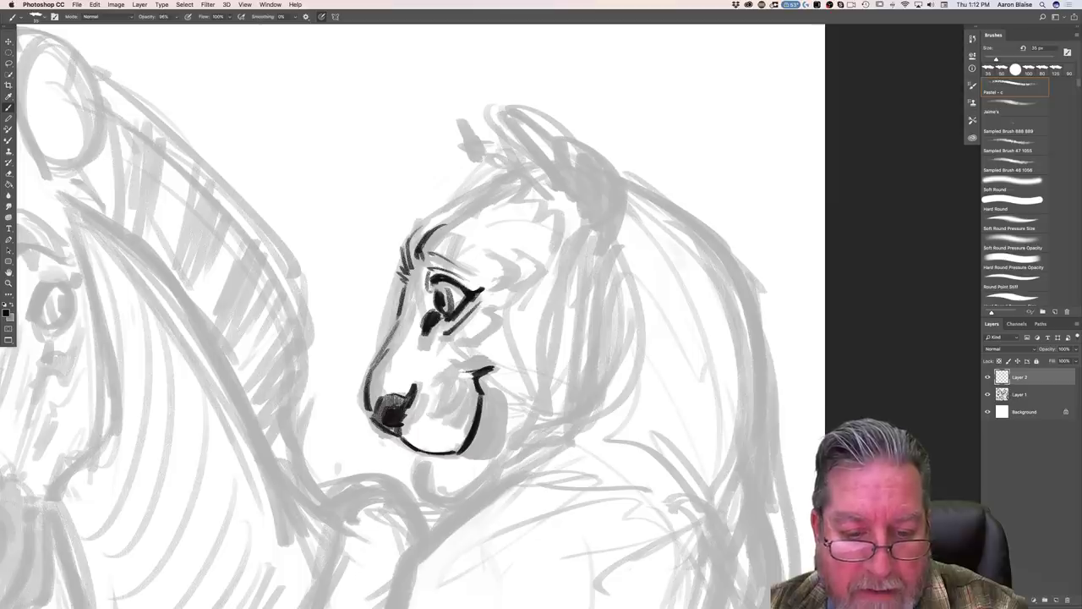
{"action": "mouse_move", "coordinate": [478, 302]}
{"action": "left_mouse_down"}
{"action": "mouse_move", "coordinate": [435, 333]}
{"action": "mouse_move", "coordinate": [445, 327]}
{"action": "left_mouse_up"}
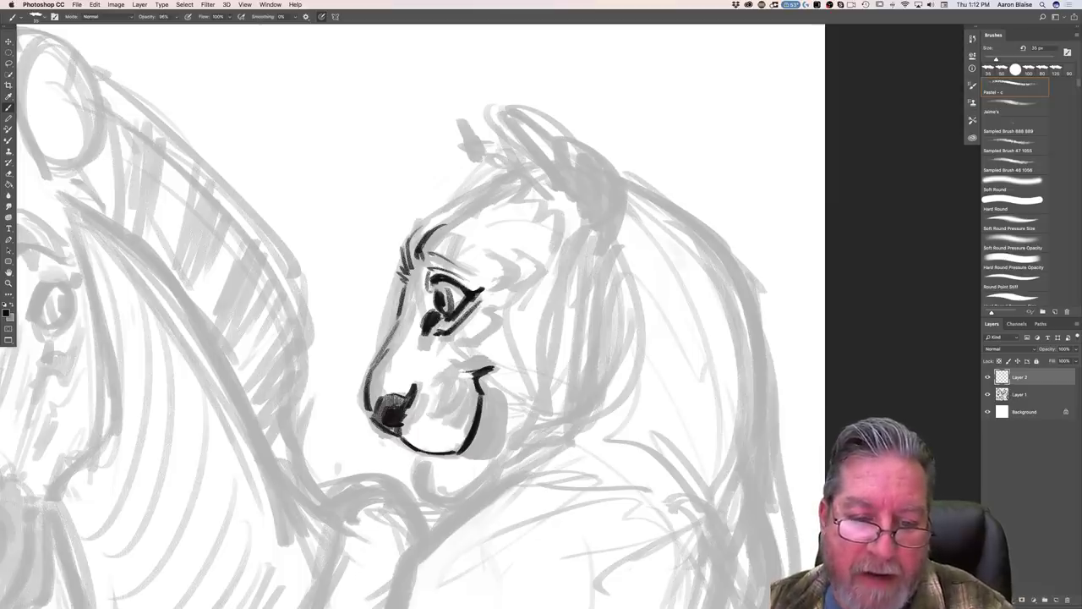
{"action": "mouse_move", "coordinate": [440, 220]}
{"action": "left_mouse_down"}
{"action": "mouse_move", "coordinate": [428, 231]}
{"action": "mouse_move", "coordinate": [452, 231]}
{"action": "mouse_move", "coordinate": [438, 245]}
{"action": "mouse_move", "coordinate": [460, 226]}
{"action": "mouse_move", "coordinate": [453, 245]}
{"action": "mouse_move", "coordinate": [463, 252]}
{"action": "mouse_move", "coordinate": [453, 249]}
{"action": "mouse_move", "coordinate": [481, 262]}
{"action": "left_mouse_up"}
{"action": "mouse_move", "coordinate": [434, 252]}
{"action": "left_mouse_down"}
{"action": "mouse_move", "coordinate": [460, 260]}
{"action": "mouse_move", "coordinate": [437, 254]}
{"action": "left_mouse_up"}
{"action": "mouse_move", "coordinate": [441, 248]}
{"action": "left_mouse_down"}
{"action": "mouse_move", "coordinate": [479, 262]}
{"action": "mouse_move", "coordinate": [438, 256]}
{"action": "left_mouse_up"}
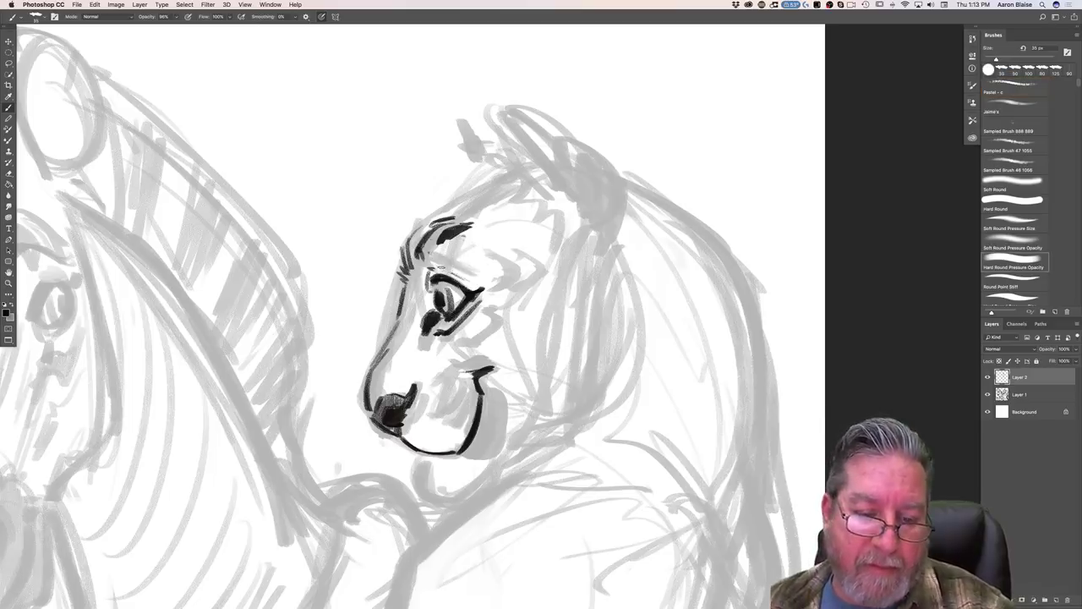
{"action": "key", "text": "comma"}
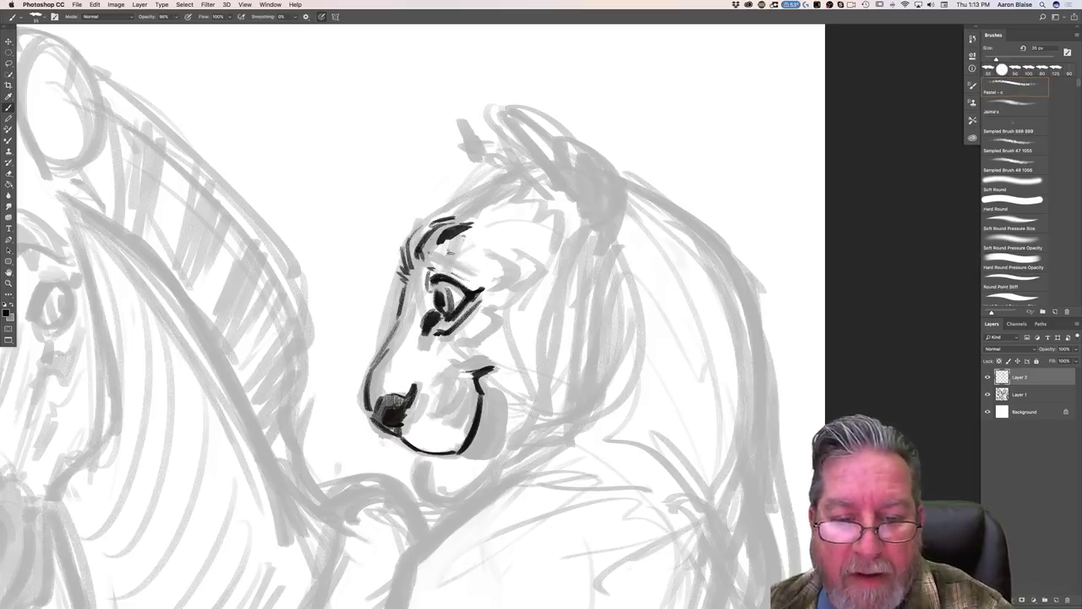
{"action": "mouse_move", "coordinate": [446, 254]}
{"action": "left_mouse_down"}
{"action": "mouse_move", "coordinate": [486, 255]}
{"action": "mouse_move", "coordinate": [461, 264]}
{"action": "mouse_move", "coordinate": [443, 247]}
{"action": "mouse_move", "coordinate": [483, 254]}
{"action": "mouse_move", "coordinate": [462, 242]}
{"action": "mouse_move", "coordinate": [427, 256]}
{"action": "left_mouse_up"}
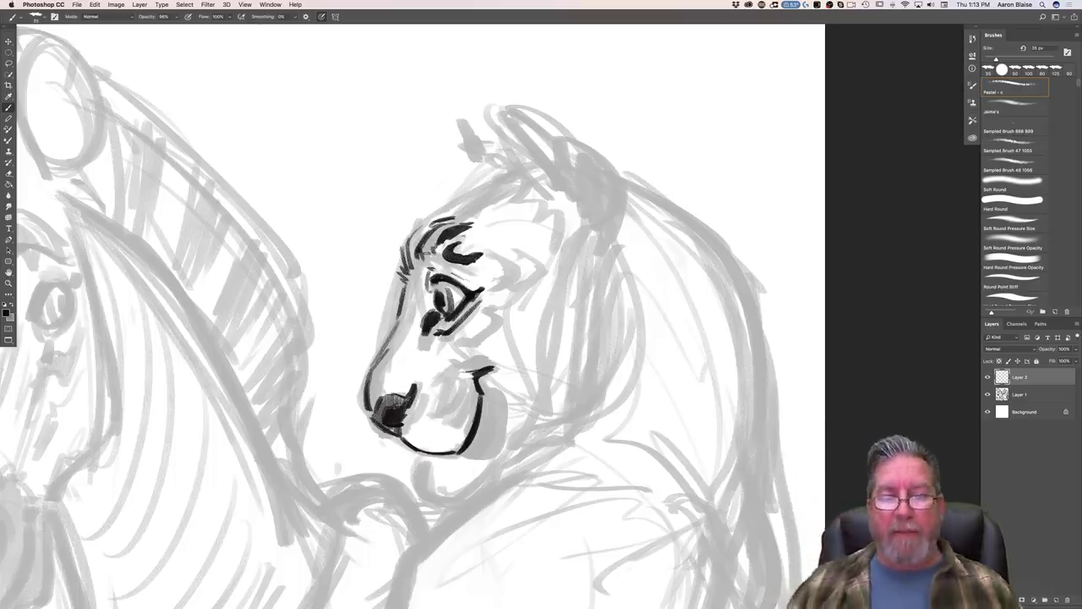
Step: Add short hatching strokes near the rider's inner eye corner and rows of whisker spots across the muzzle
{"action": "left_click_drag", "start_coordinate": [423, 277], "coordinate": [411, 330]}
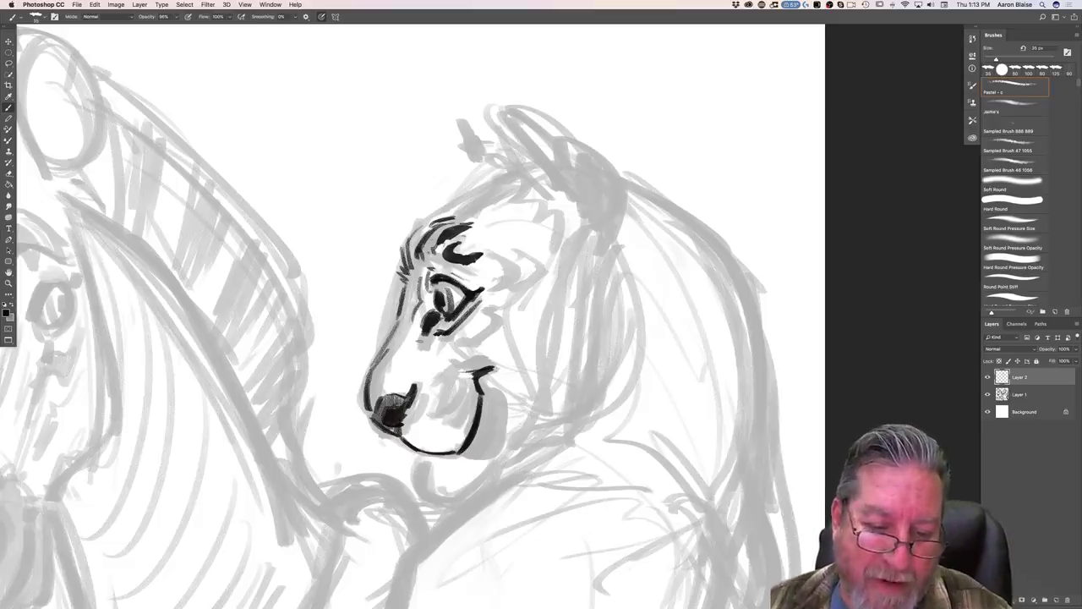
{"action": "left_click_drag", "start_coordinate": [439, 316], "coordinate": [423, 343]}
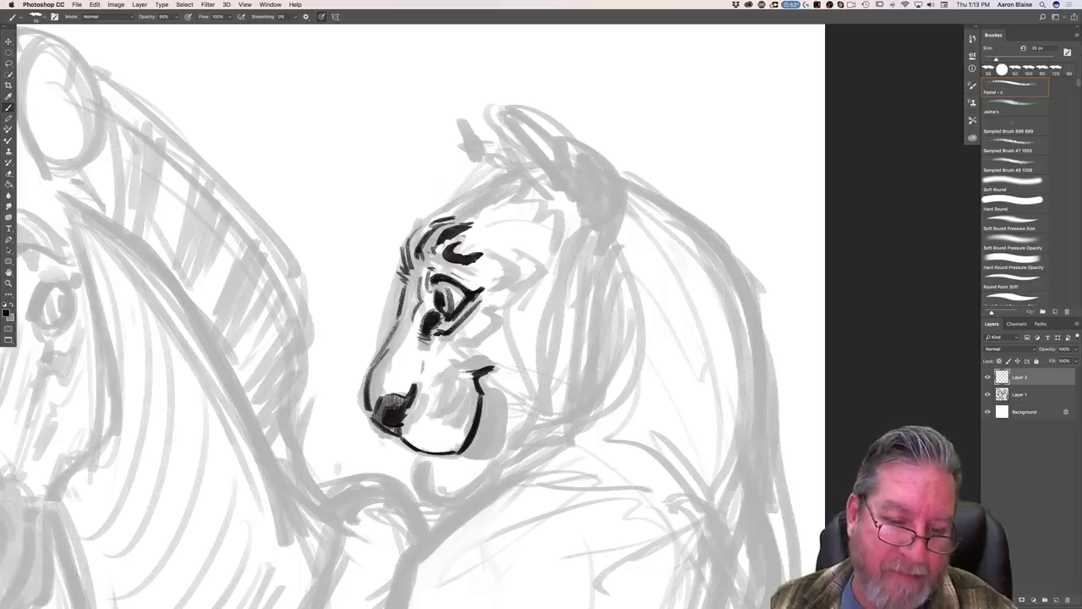
{"action": "mouse_move", "coordinate": [441, 354]}
{"action": "left_mouse_down"}
{"action": "mouse_move", "coordinate": [477, 369]}
{"action": "mouse_move", "coordinate": [448, 375]}
{"action": "mouse_move", "coordinate": [433, 410]}
{"action": "mouse_move", "coordinate": [434, 396]}
{"action": "left_mouse_up"}
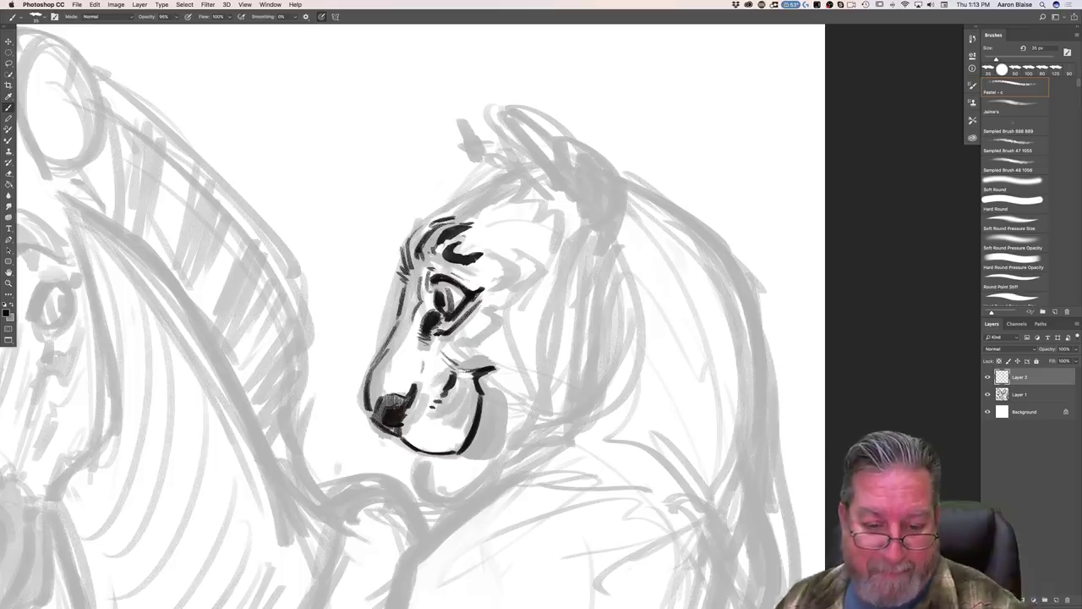
{"action": "mouse_move", "coordinate": [461, 379]}
{"action": "left_mouse_down"}
{"action": "mouse_move", "coordinate": [456, 407]}
{"action": "mouse_move", "coordinate": [465, 377]}
{"action": "left_mouse_up"}
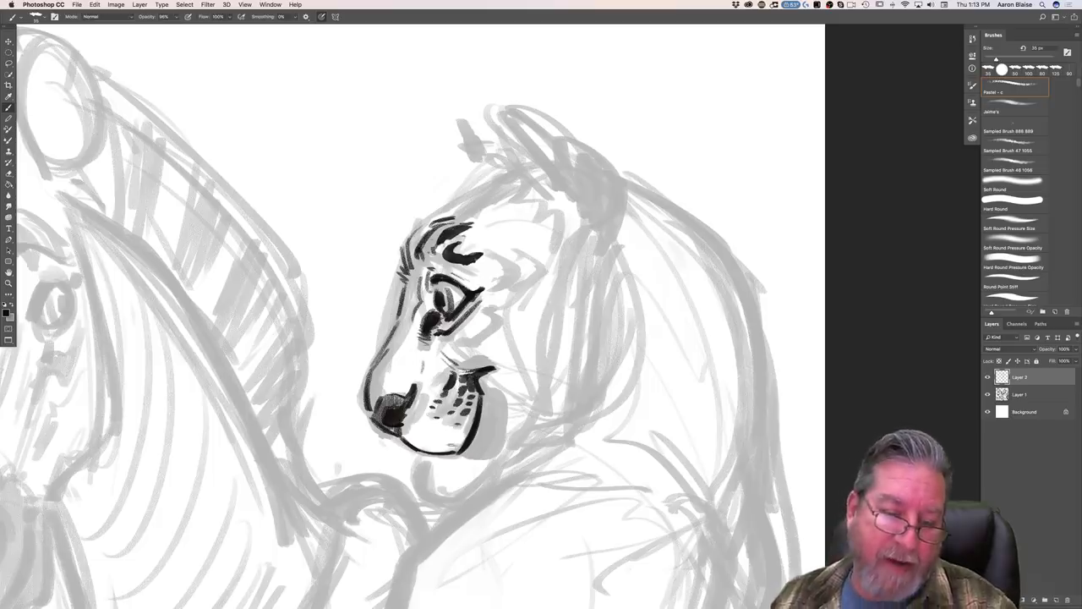
{"action": "left_click_drag", "start_coordinate": [478, 378], "coordinate": [467, 396]}
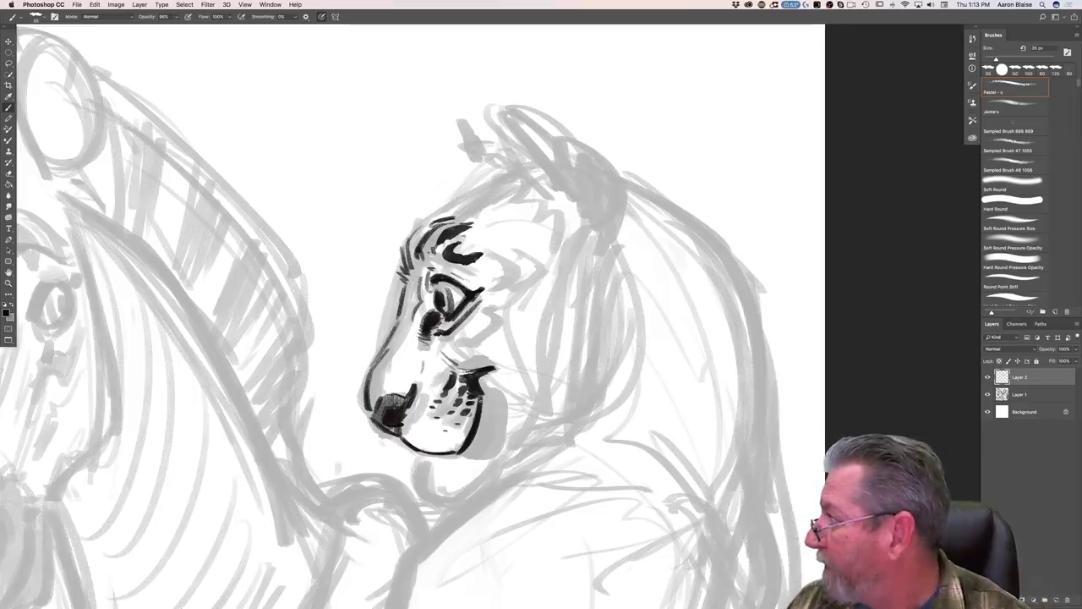
Step: Fill the rider's open mouth behind the muzzle with solid black and outline the chin and lower jaw beneath it
{"action": "mouse_move", "coordinate": [483, 381]}
{"action": "left_mouse_down"}
{"action": "mouse_move", "coordinate": [495, 393]}
{"action": "mouse_move", "coordinate": [499, 444]}
{"action": "left_mouse_up"}
{"action": "mouse_move", "coordinate": [499, 399]}
{"action": "left_mouse_down"}
{"action": "mouse_move", "coordinate": [498, 446]}
{"action": "mouse_move", "coordinate": [460, 455]}
{"action": "mouse_move", "coordinate": [494, 444]}
{"action": "mouse_move", "coordinate": [477, 443]}
{"action": "left_mouse_up"}
{"action": "mouse_move", "coordinate": [480, 380]}
{"action": "left_mouse_down"}
{"action": "mouse_move", "coordinate": [496, 398]}
{"action": "mouse_move", "coordinate": [497, 436]}
{"action": "mouse_move", "coordinate": [459, 454]}
{"action": "left_mouse_up"}
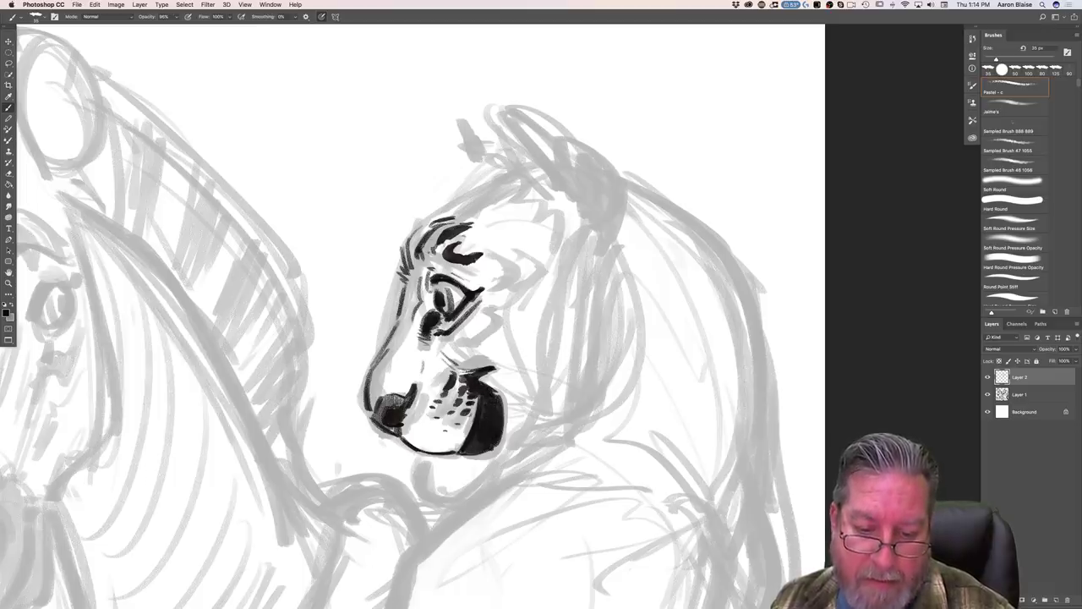
{"action": "left_click_drag", "start_coordinate": [420, 457], "coordinate": [429, 496]}
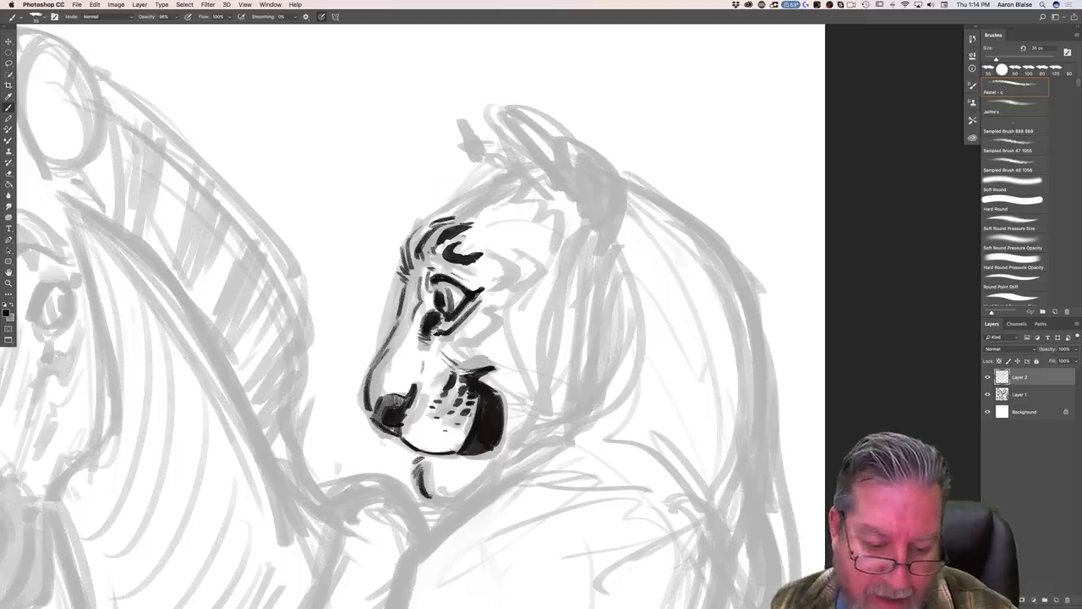
{"action": "mouse_move", "coordinate": [509, 438]}
{"action": "left_mouse_down"}
{"action": "mouse_move", "coordinate": [486, 474]}
{"action": "mouse_move", "coordinate": [447, 497]}
{"action": "left_mouse_up"}
{"action": "key", "text": "super+minus"}
{"action": "key", "text": "super+minus"}
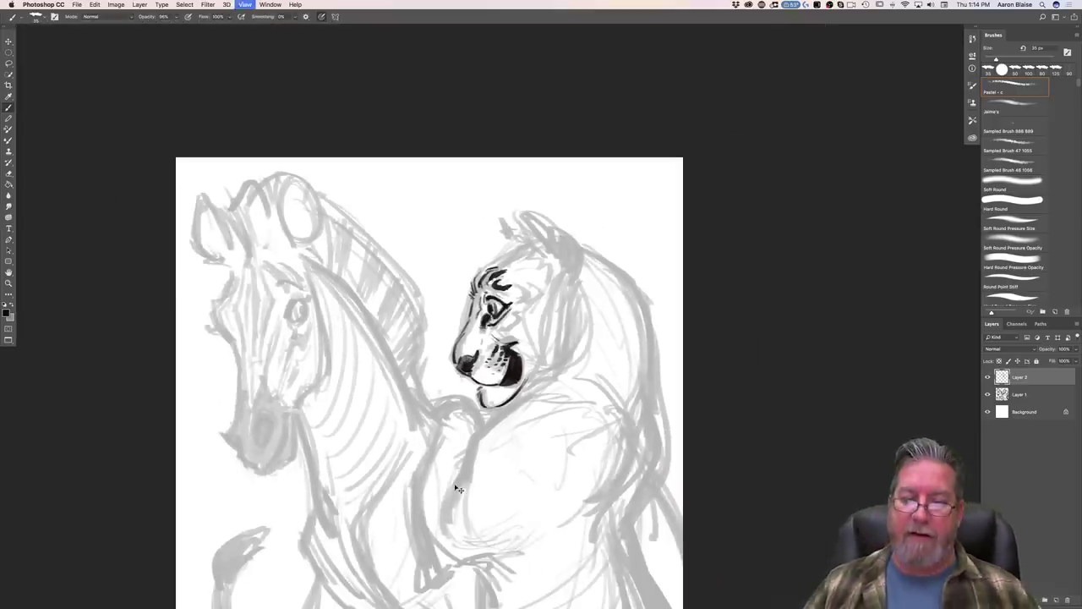
{"action": "key", "text": "super+equal"}
{"action": "key", "text": "super+plus"}
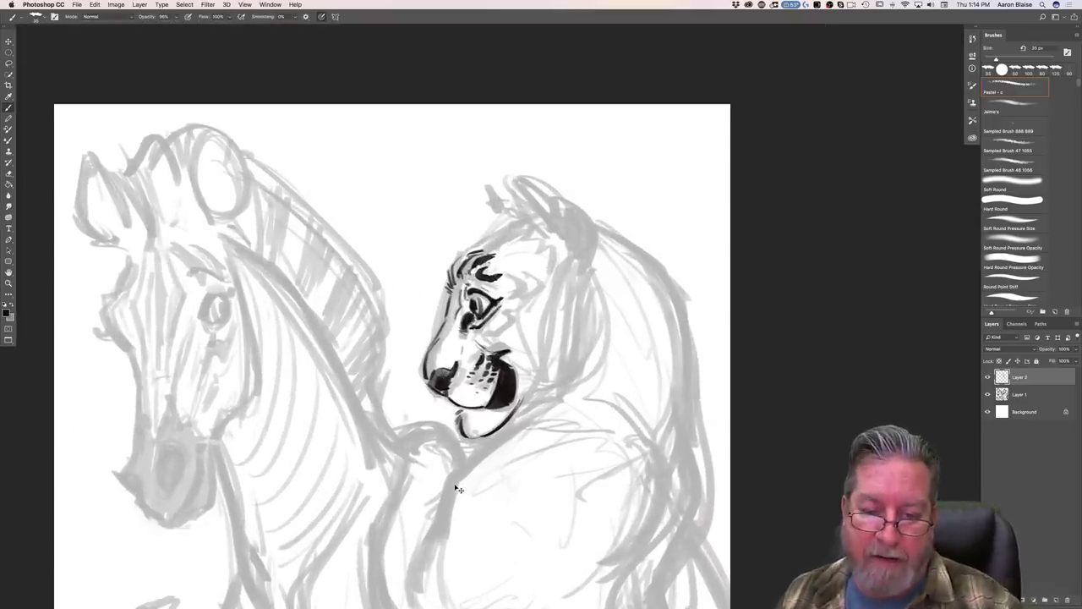
Step: Ink the line under the rider's jaw, the upper cheek ruff lines and short fur tufts behind the ear base
{"action": "left_click_drag", "start_coordinate": [531, 406], "coordinate": [467, 462]}
{"action": "key", "text": "super+plus"}
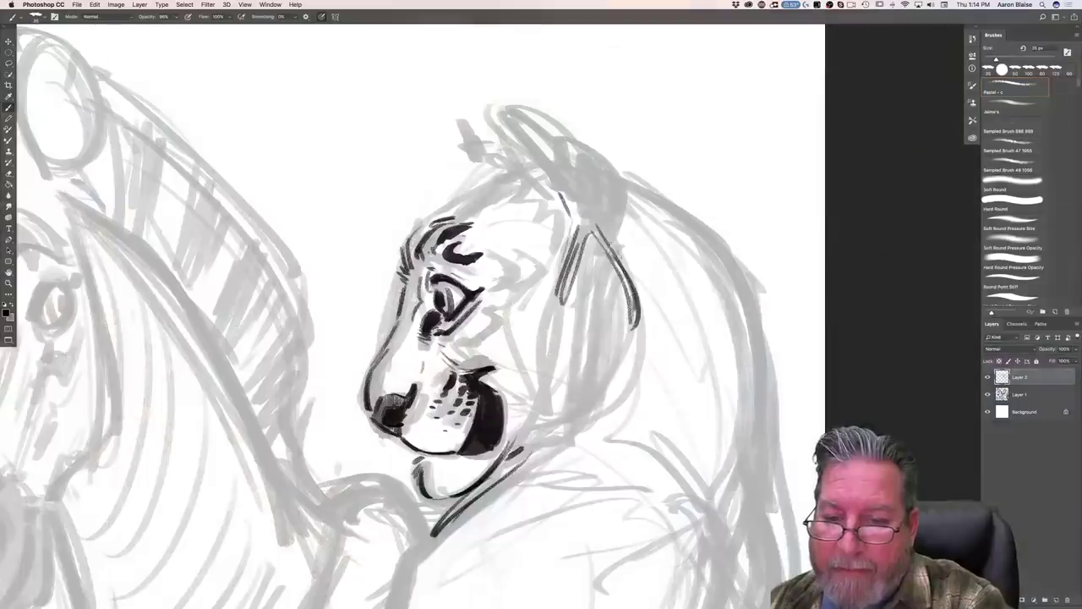
{"action": "left_click_drag", "start_coordinate": [634, 254], "coordinate": [610, 269]}
{"action": "mouse_move", "coordinate": [632, 230]}
{"action": "left_mouse_down"}
{"action": "mouse_move", "coordinate": [609, 242]}
{"action": "mouse_move", "coordinate": [607, 227]}
{"action": "left_mouse_up"}
{"action": "left_click_drag", "start_coordinate": [623, 189], "coordinate": [615, 215]}
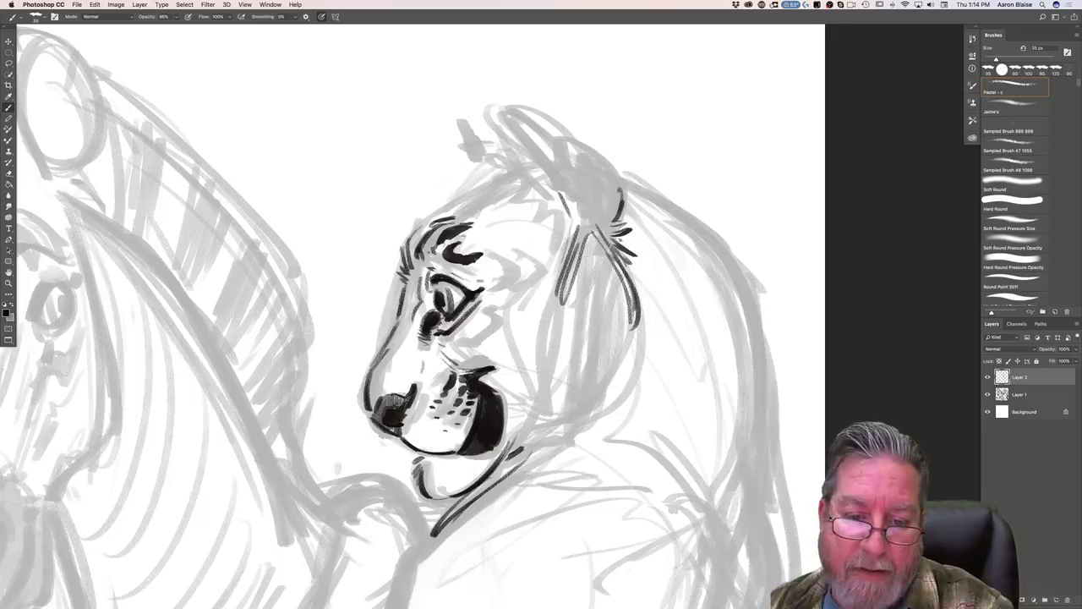
Step: Draw a curved stripe above the outer eye corner, extend the forehead contour toward the ear and reinforce the nose bridge
{"action": "mouse_move", "coordinate": [494, 284]}
{"action": "left_mouse_down"}
{"action": "mouse_move", "coordinate": [508, 276]}
{"action": "mouse_move", "coordinate": [493, 246]}
{"action": "mouse_move", "coordinate": [497, 283]}
{"action": "left_mouse_up"}
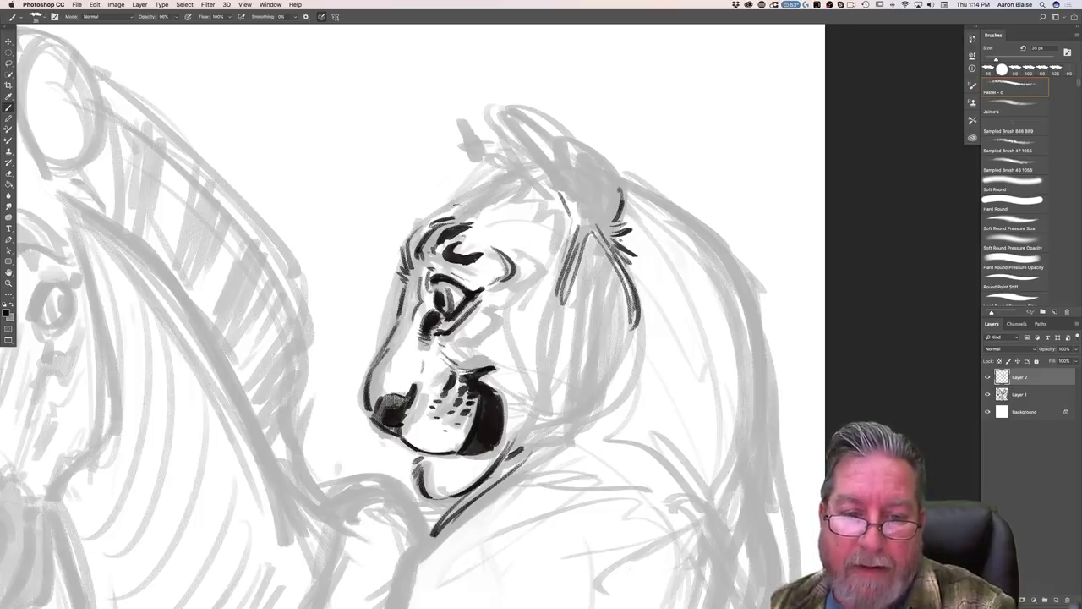
{"action": "left_click_drag", "start_coordinate": [507, 172], "coordinate": [417, 228]}
{"action": "left_click_drag", "start_coordinate": [407, 275], "coordinate": [398, 312]}
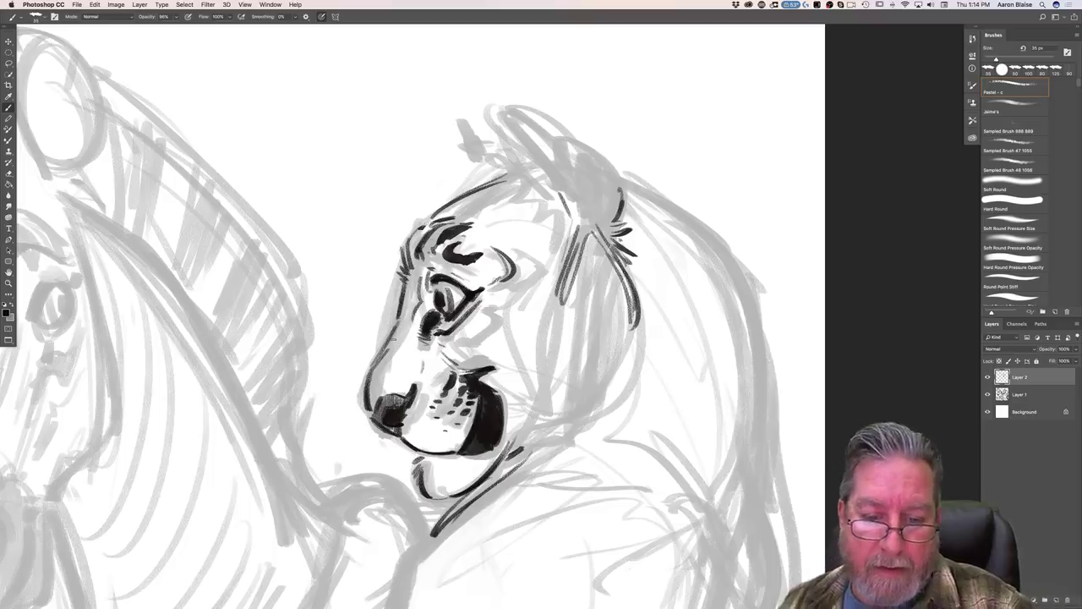
Step: Add short fur strokes in front of the rider's ear and outline the cheek ruff down to the jaw
{"action": "left_click_drag", "start_coordinate": [596, 244], "coordinate": [605, 269]}
{"action": "mouse_move", "coordinate": [580, 220]}
{"action": "left_mouse_down"}
{"action": "mouse_move", "coordinate": [570, 235]}
{"action": "mouse_move", "coordinate": [515, 197]}
{"action": "mouse_move", "coordinate": [558, 259]}
{"action": "left_mouse_up"}
{"action": "mouse_move", "coordinate": [619, 293]}
{"action": "left_mouse_down"}
{"action": "mouse_move", "coordinate": [641, 350]}
{"action": "mouse_move", "coordinate": [635, 377]}
{"action": "mouse_move", "coordinate": [616, 404]}
{"action": "mouse_move", "coordinate": [554, 438]}
{"action": "left_mouse_up"}
{"action": "mouse_move", "coordinate": [574, 298]}
{"action": "left_mouse_down"}
{"action": "mouse_move", "coordinate": [565, 321]}
{"action": "mouse_move", "coordinate": [531, 342]}
{"action": "mouse_move", "coordinate": [538, 425]}
{"action": "left_mouse_up"}
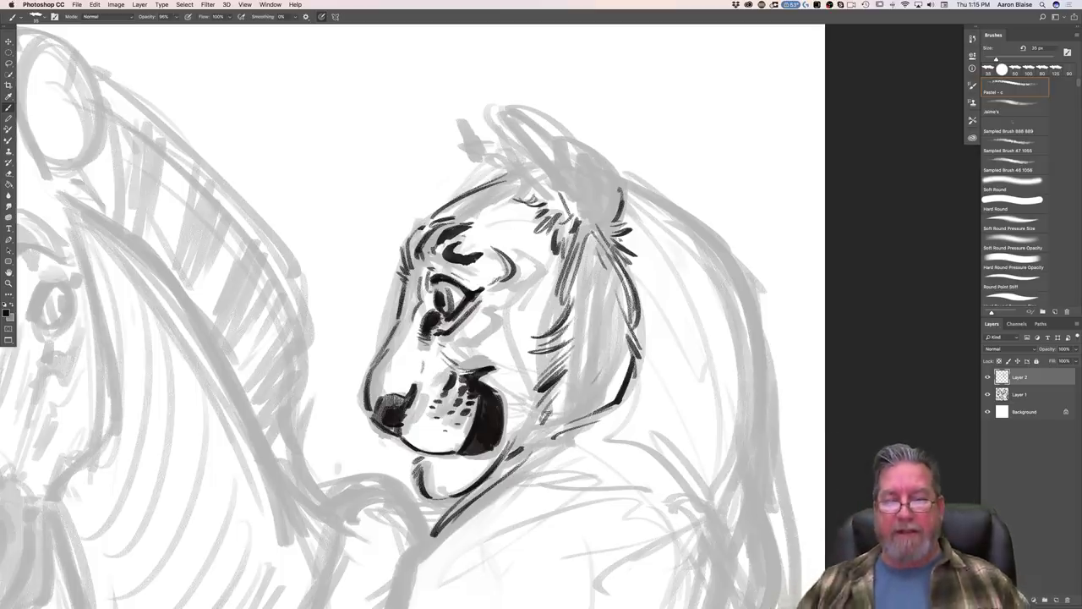
Step: Ink thick black tiger stripes around the outer eye corner, down the cheek and along the front of the cheek ruff
{"action": "mouse_move", "coordinate": [438, 342]}
{"action": "left_mouse_down"}
{"action": "mouse_move", "coordinate": [497, 339]}
{"action": "mouse_move", "coordinate": [509, 301]}
{"action": "mouse_move", "coordinate": [480, 288]}
{"action": "mouse_move", "coordinate": [497, 325]}
{"action": "mouse_move", "coordinate": [469, 314]}
{"action": "mouse_move", "coordinate": [454, 333]}
{"action": "left_mouse_up"}
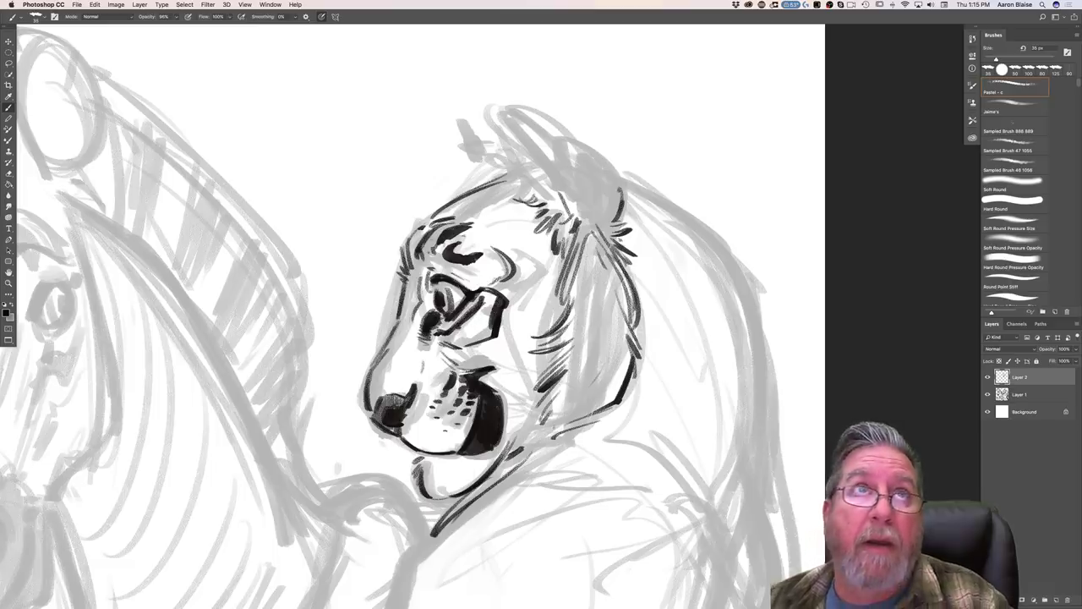
{"action": "mouse_move", "coordinate": [482, 297]}
{"action": "left_mouse_down"}
{"action": "mouse_move", "coordinate": [495, 288]}
{"action": "mouse_move", "coordinate": [484, 289]}
{"action": "left_mouse_up"}
{"action": "mouse_move", "coordinate": [497, 252]}
{"action": "left_mouse_down"}
{"action": "mouse_move", "coordinate": [512, 274]}
{"action": "mouse_move", "coordinate": [498, 285]}
{"action": "mouse_move", "coordinate": [488, 336]}
{"action": "mouse_move", "coordinate": [466, 341]}
{"action": "left_mouse_up"}
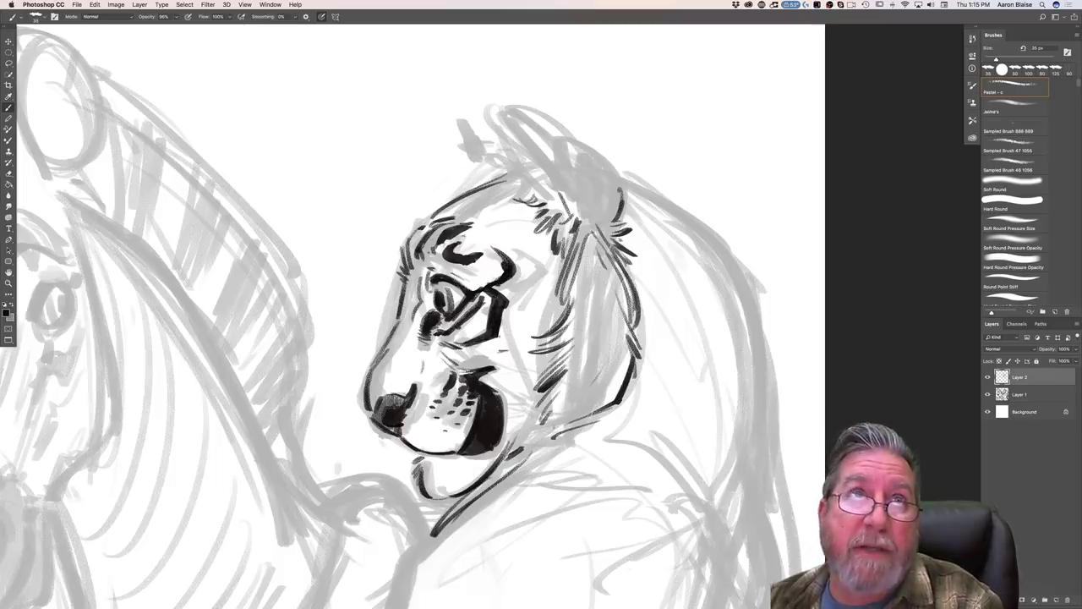
{"action": "left_click_drag", "start_coordinate": [497, 302], "coordinate": [492, 325]}
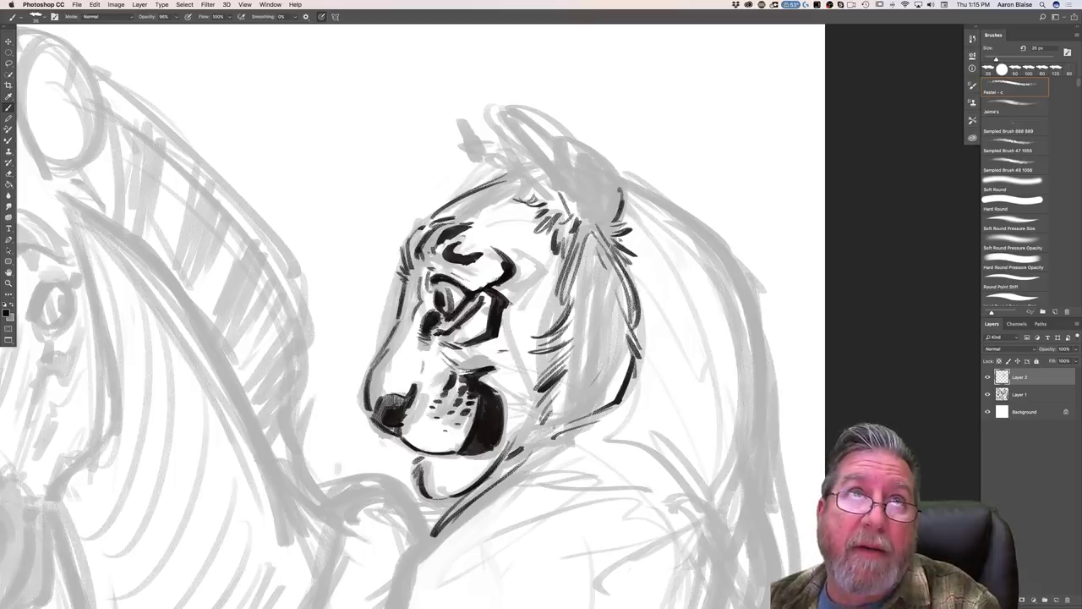
{"action": "mouse_move", "coordinate": [520, 288]}
{"action": "left_mouse_down"}
{"action": "mouse_move", "coordinate": [534, 270]}
{"action": "mouse_move", "coordinate": [535, 336]}
{"action": "mouse_move", "coordinate": [508, 361]}
{"action": "mouse_move", "coordinate": [482, 361]}
{"action": "mouse_move", "coordinate": [525, 343]}
{"action": "mouse_move", "coordinate": [493, 358]}
{"action": "mouse_move", "coordinate": [529, 300]}
{"action": "mouse_move", "coordinate": [521, 340]}
{"action": "mouse_move", "coordinate": [497, 362]}
{"action": "mouse_move", "coordinate": [476, 362]}
{"action": "left_mouse_up"}
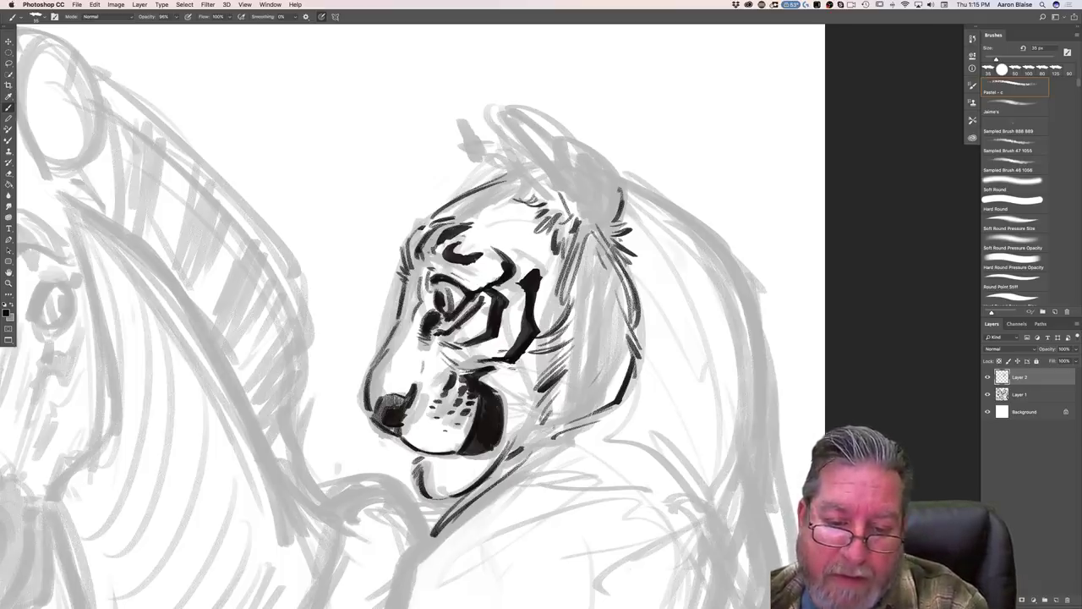
{"action": "mouse_move", "coordinate": [516, 378]}
{"action": "left_mouse_down"}
{"action": "mouse_move", "coordinate": [545, 427]}
{"action": "mouse_move", "coordinate": [533, 392]}
{"action": "mouse_move", "coordinate": [568, 347]}
{"action": "mouse_move", "coordinate": [554, 274]}
{"action": "left_mouse_up"}
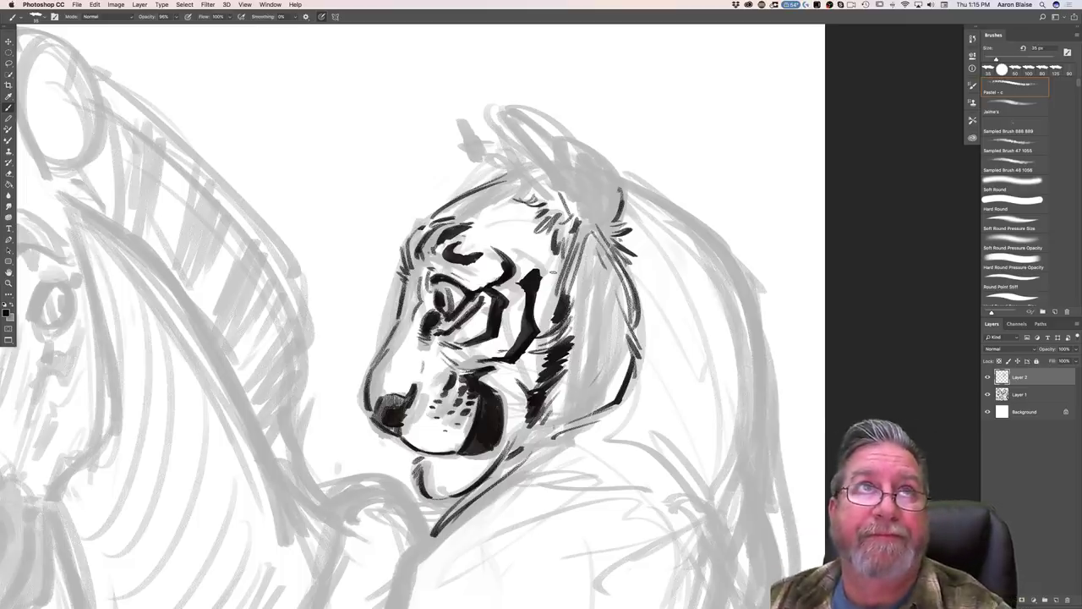
Step: Thicken the black stripes below the ear and down the cheek ruff, and replace the stripe above the rider's eye with a longer one
{"action": "mouse_move", "coordinate": [560, 293]}
{"action": "left_mouse_down"}
{"action": "mouse_move", "coordinate": [563, 253]}
{"action": "mouse_move", "coordinate": [549, 254]}
{"action": "mouse_move", "coordinate": [548, 228]}
{"action": "mouse_move", "coordinate": [541, 249]}
{"action": "mouse_move", "coordinate": [565, 255]}
{"action": "mouse_move", "coordinate": [561, 306]}
{"action": "mouse_move", "coordinate": [575, 288]}
{"action": "left_mouse_up"}
{"action": "mouse_move", "coordinate": [553, 330]}
{"action": "left_mouse_down"}
{"action": "mouse_move", "coordinate": [577, 306]}
{"action": "mouse_move", "coordinate": [579, 328]}
{"action": "mouse_move", "coordinate": [584, 316]}
{"action": "mouse_move", "coordinate": [559, 373]}
{"action": "left_mouse_up"}
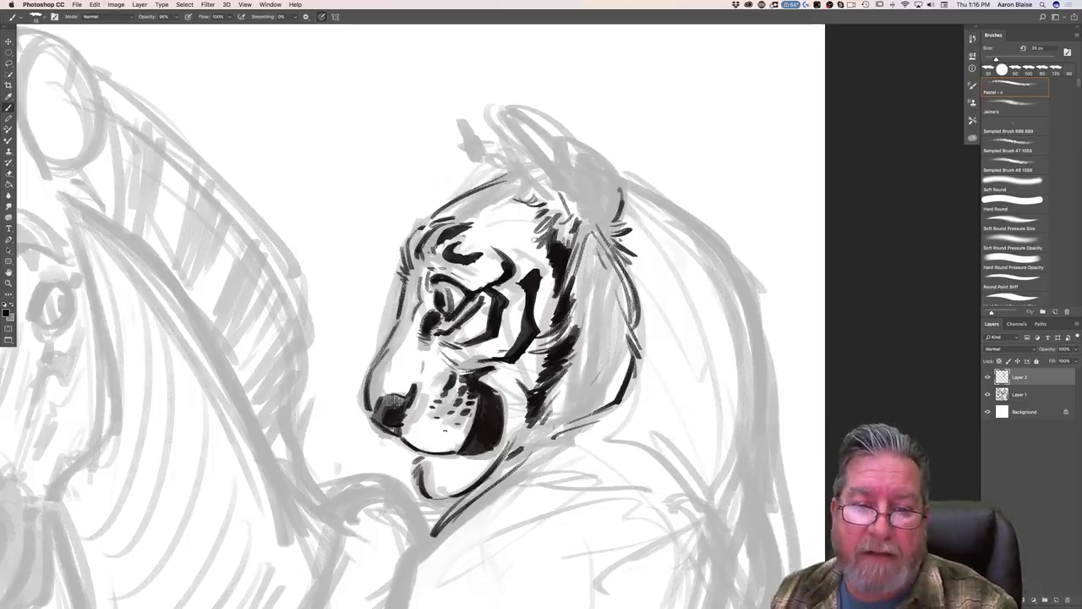
{"action": "key", "text": "alt+super+z"}
{"action": "key", "text": "alt+super+z"}
{"action": "key", "text": "alt+super+z"}
{"action": "key", "text": "alt+super+z"}
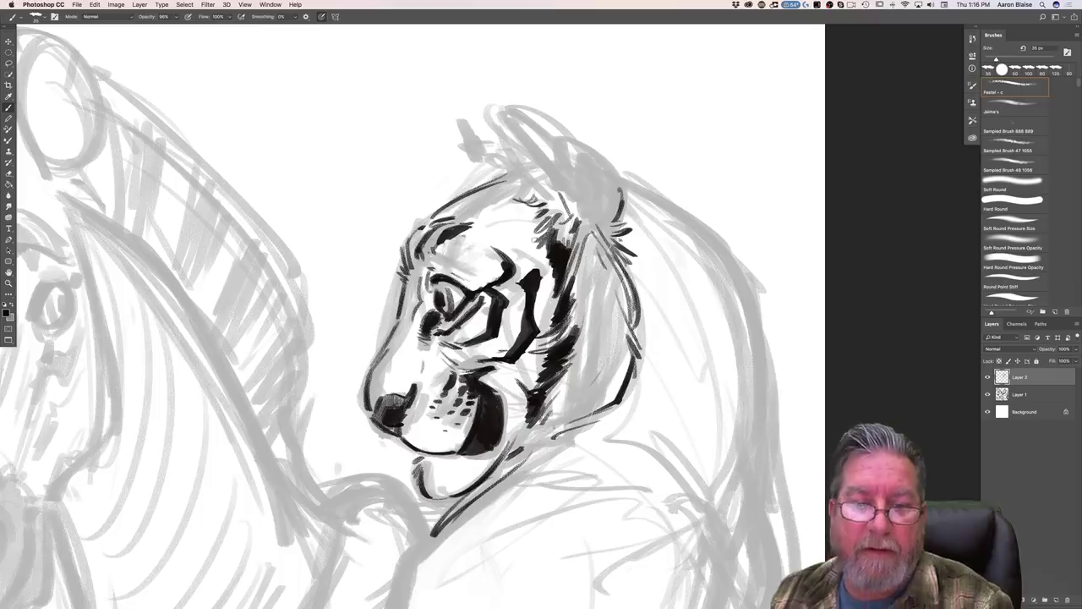
{"action": "key", "text": "b"}
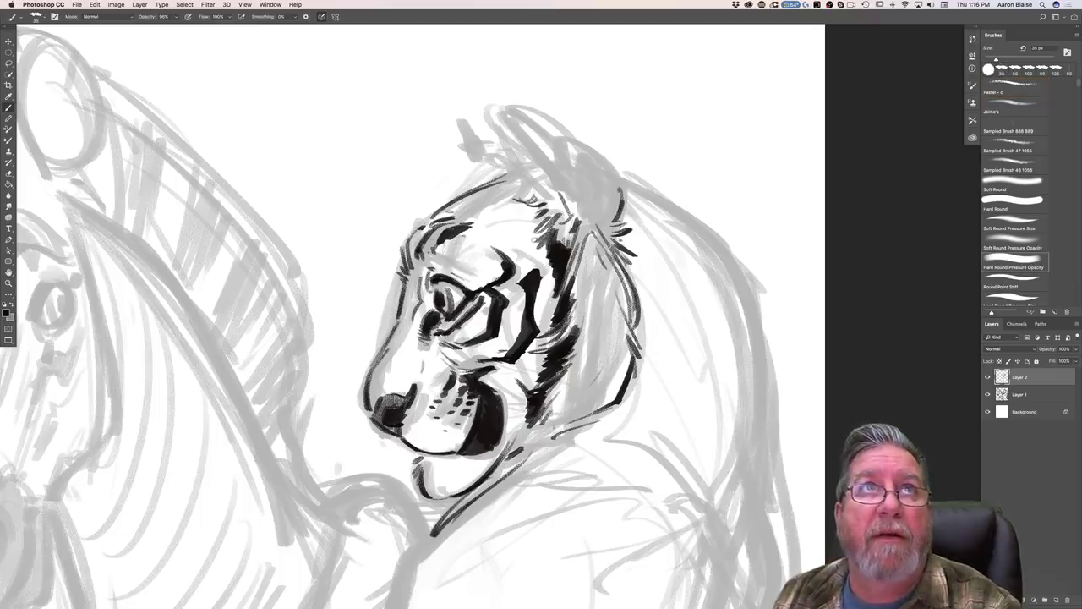
{"action": "mouse_move", "coordinate": [453, 253]}
{"action": "left_mouse_down"}
{"action": "mouse_move", "coordinate": [443, 254]}
{"action": "mouse_move", "coordinate": [484, 265]}
{"action": "mouse_move", "coordinate": [432, 257]}
{"action": "left_mouse_up"}
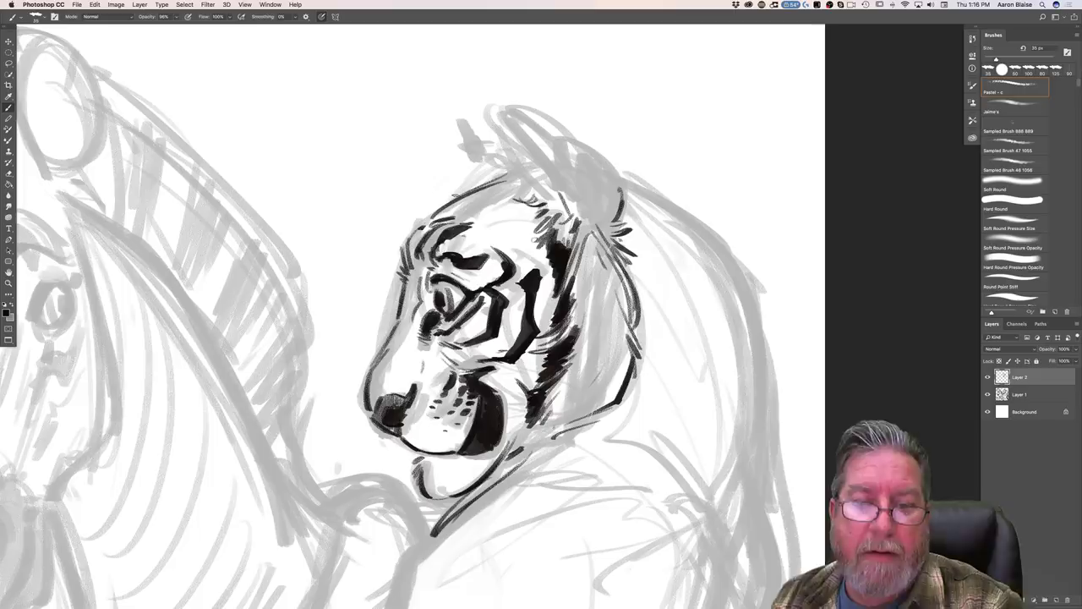
Step: Ink curved black stripes across the rider's brow and along the top edge of the forehead
{"action": "mouse_move", "coordinate": [482, 222]}
{"action": "left_mouse_down"}
{"action": "mouse_move", "coordinate": [435, 217]}
{"action": "mouse_move", "coordinate": [482, 230]}
{"action": "mouse_move", "coordinate": [476, 208]}
{"action": "mouse_move", "coordinate": [438, 212]}
{"action": "mouse_move", "coordinate": [407, 251]}
{"action": "left_mouse_up"}
{"action": "left_click_drag", "start_coordinate": [483, 200], "coordinate": [496, 208]}
{"action": "left_click_drag", "start_coordinate": [495, 207], "coordinate": [473, 195]}
{"action": "mouse_move", "coordinate": [482, 194]}
{"action": "left_mouse_down"}
{"action": "mouse_move", "coordinate": [491, 204]}
{"action": "mouse_move", "coordinate": [472, 196]}
{"action": "left_mouse_up"}
{"action": "left_click_drag", "start_coordinate": [488, 188], "coordinate": [465, 200]}
{"action": "left_click_drag", "start_coordinate": [510, 181], "coordinate": [502, 189]}
{"action": "left_click_drag", "start_coordinate": [506, 181], "coordinate": [492, 188]}
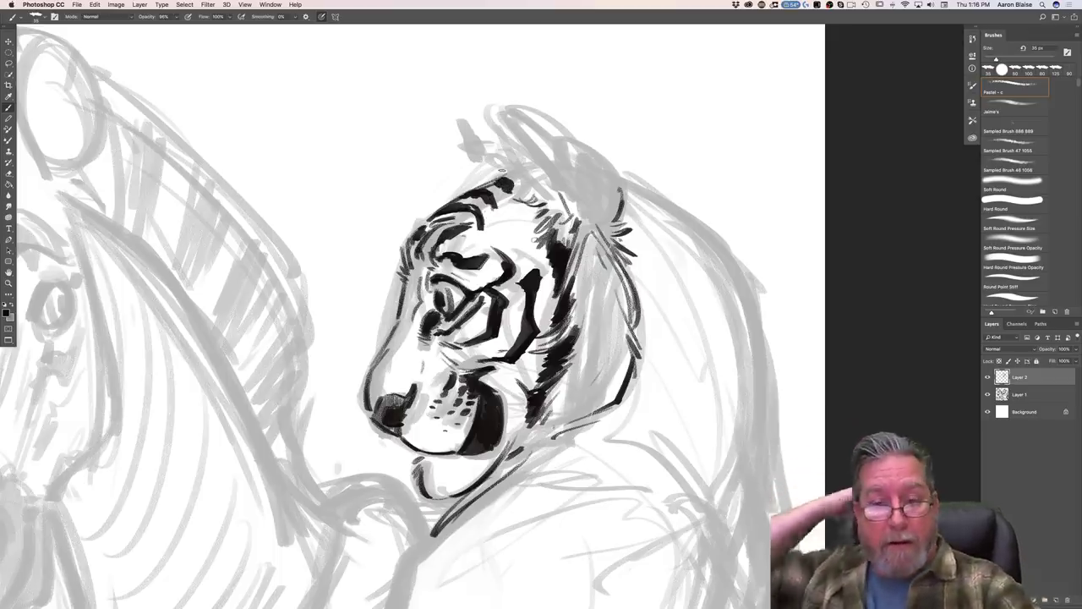
Step: Finish the stripe at the crown and add a short thick black stripe on the forehead in front of the ear
{"action": "left_click_drag", "start_coordinate": [506, 184], "coordinate": [514, 200]}
{"action": "mouse_move", "coordinate": [515, 205]}
{"action": "left_mouse_down"}
{"action": "mouse_move", "coordinate": [527, 210]}
{"action": "mouse_move", "coordinate": [521, 237]}
{"action": "mouse_move", "coordinate": [510, 228]}
{"action": "left_mouse_up"}
{"action": "mouse_move", "coordinate": [524, 210]}
{"action": "left_mouse_down"}
{"action": "mouse_move", "coordinate": [514, 234]}
{"action": "mouse_move", "coordinate": [522, 228]}
{"action": "left_mouse_up"}
{"action": "left_click_drag", "start_coordinate": [520, 209], "coordinate": [515, 228]}
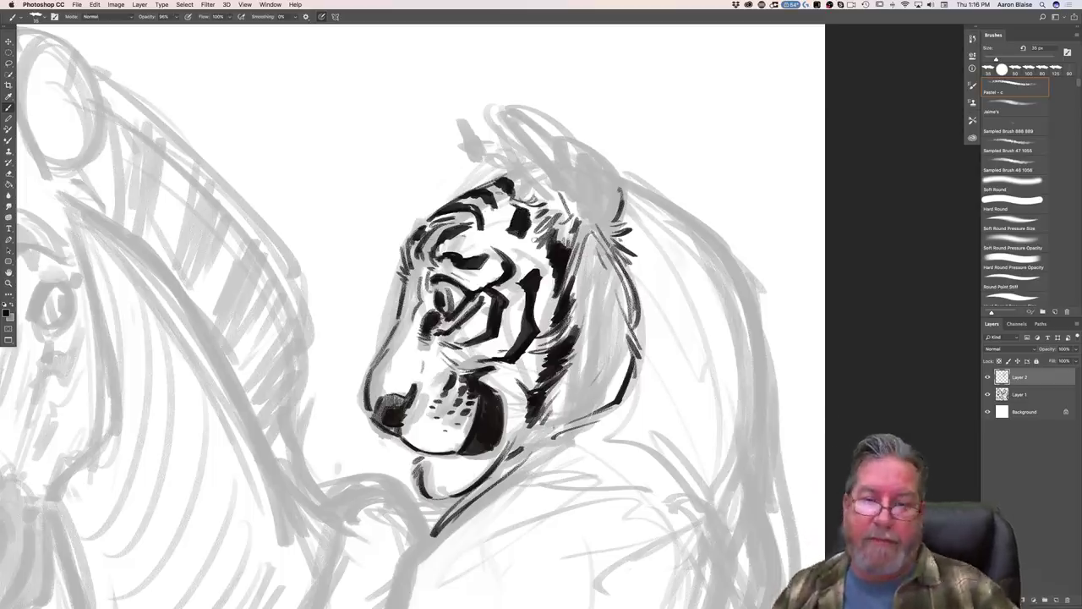
Step: Outline the rider's near ear from its base around the back edge to the tip
{"action": "mouse_move", "coordinate": [558, 162]}
{"action": "left_mouse_down"}
{"action": "mouse_move", "coordinate": [592, 196]}
{"action": "mouse_move", "coordinate": [612, 248]}
{"action": "left_mouse_up"}
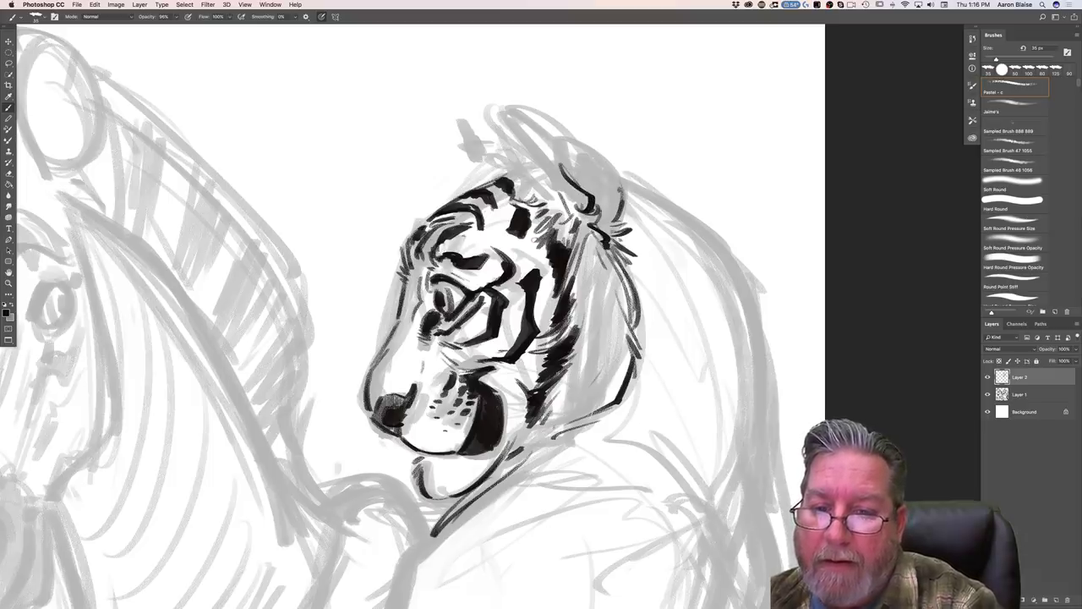
{"action": "left_click_drag", "start_coordinate": [612, 169], "coordinate": [641, 228]}
{"action": "left_click_drag", "start_coordinate": [564, 135], "coordinate": [630, 175]}
{"action": "left_click_drag", "start_coordinate": [563, 136], "coordinate": [513, 110]}
{"action": "mouse_move", "coordinate": [510, 105]}
{"action": "left_mouse_down"}
{"action": "mouse_move", "coordinate": [507, 123]}
{"action": "mouse_move", "coordinate": [555, 158]}
{"action": "left_mouse_up"}
{"action": "left_click_drag", "start_coordinate": [517, 125], "coordinate": [555, 159]}
{"action": "mouse_move", "coordinate": [514, 125]}
{"action": "left_mouse_down"}
{"action": "mouse_move", "coordinate": [550, 153]}
{"action": "mouse_move", "coordinate": [489, 122]}
{"action": "mouse_move", "coordinate": [509, 128]}
{"action": "left_mouse_up"}
Step: Add short fur strokes inside the near ear and along the tuft between the two ears
{"action": "left_click_drag", "start_coordinate": [484, 123], "coordinate": [510, 136]}
{"action": "left_click_drag", "start_coordinate": [493, 135], "coordinate": [519, 144]}
{"action": "left_click_drag", "start_coordinate": [508, 164], "coordinate": [525, 157]}
{"action": "mouse_move", "coordinate": [506, 164]}
{"action": "left_mouse_down"}
{"action": "mouse_move", "coordinate": [530, 175]}
{"action": "mouse_move", "coordinate": [537, 201]}
{"action": "left_mouse_up"}
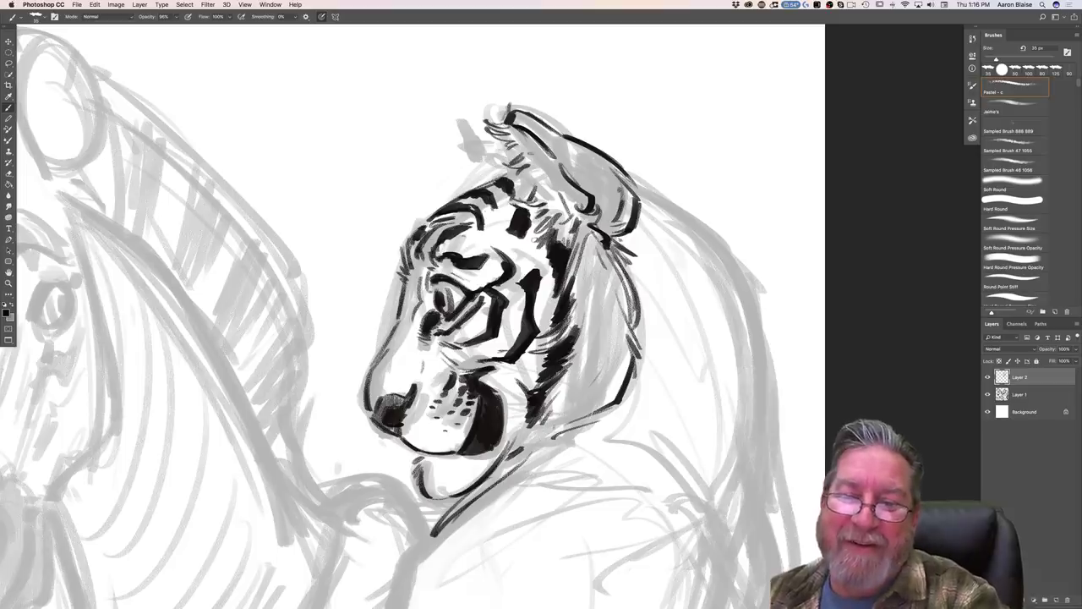
Step: Shade the back of the near ear dark, and ink the far ear's tip with ragged fur strokes beneath it
{"action": "mouse_move", "coordinate": [541, 157]}
{"action": "left_mouse_down"}
{"action": "mouse_move", "coordinate": [516, 174]}
{"action": "mouse_move", "coordinate": [549, 211]}
{"action": "left_mouse_up"}
{"action": "mouse_move", "coordinate": [583, 166]}
{"action": "left_mouse_down"}
{"action": "mouse_move", "coordinate": [607, 185]}
{"action": "mouse_move", "coordinate": [602, 160]}
{"action": "mouse_move", "coordinate": [632, 220]}
{"action": "mouse_move", "coordinate": [624, 225]}
{"action": "left_mouse_up"}
{"action": "mouse_move", "coordinate": [615, 183]}
{"action": "left_mouse_down"}
{"action": "mouse_move", "coordinate": [612, 233]}
{"action": "mouse_move", "coordinate": [599, 185]}
{"action": "mouse_move", "coordinate": [585, 193]}
{"action": "mouse_move", "coordinate": [550, 128]}
{"action": "mouse_move", "coordinate": [514, 115]}
{"action": "mouse_move", "coordinate": [465, 122]}
{"action": "mouse_move", "coordinate": [475, 134]}
{"action": "mouse_move", "coordinate": [457, 142]}
{"action": "left_mouse_up"}
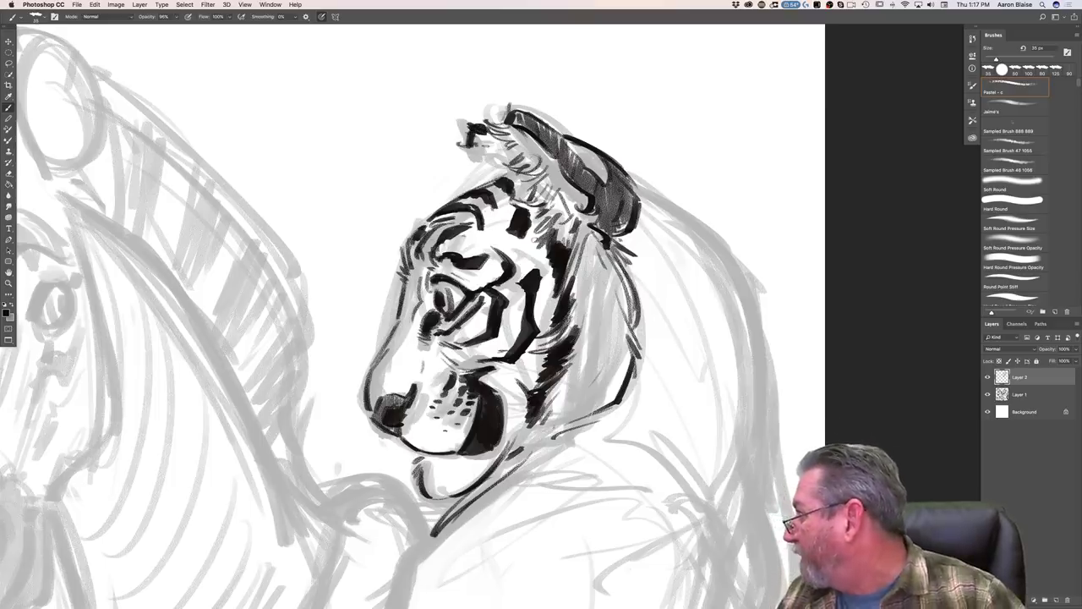
{"action": "left_click_drag", "start_coordinate": [482, 157], "coordinate": [464, 153]}
{"action": "left_click_drag", "start_coordinate": [475, 164], "coordinate": [460, 161]}
{"action": "left_click_drag", "start_coordinate": [483, 180], "coordinate": [469, 170]}
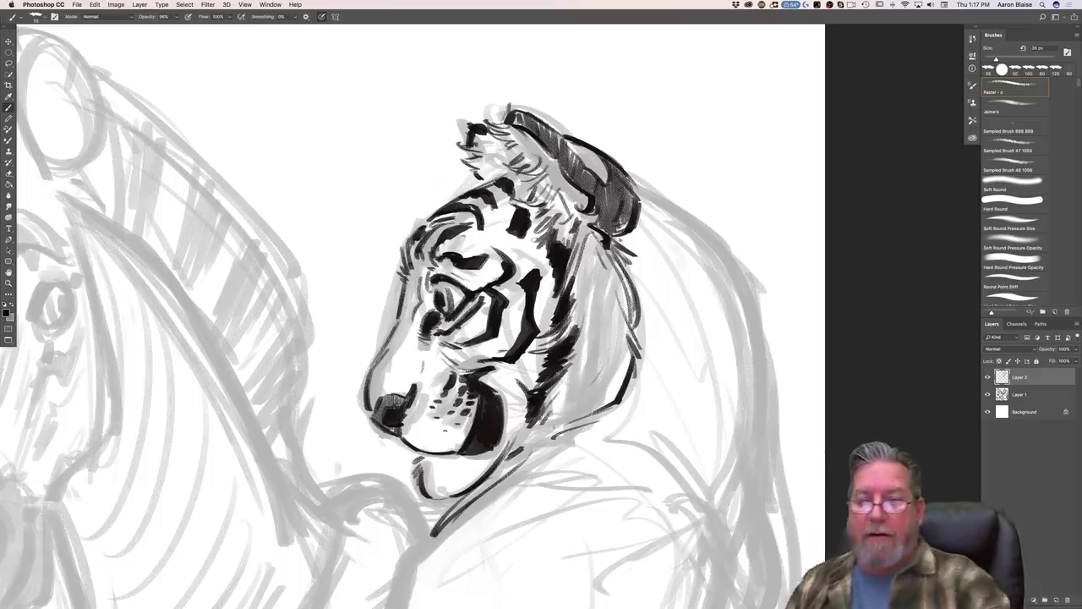
Step: Ink the contour of the rider's neck and back from behind the ear down to the waist
{"action": "mouse_move", "coordinate": [634, 181]}
{"action": "left_mouse_down"}
{"action": "mouse_move", "coordinate": [702, 221]}
{"action": "mouse_move", "coordinate": [737, 272]}
{"action": "mouse_move", "coordinate": [775, 418]}
{"action": "left_mouse_up"}
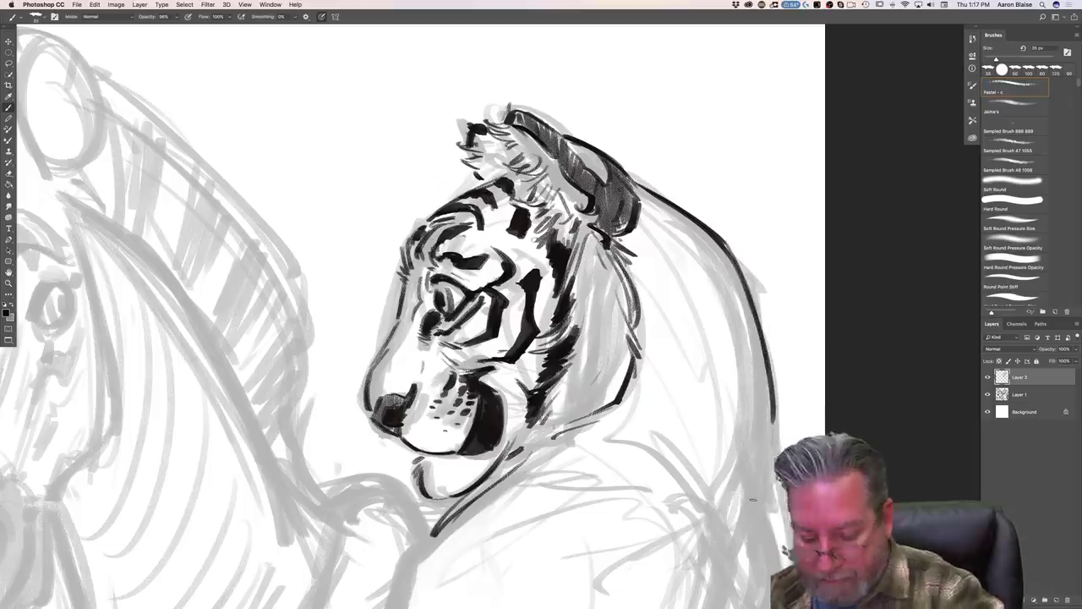
{"action": "key", "text": "super+minus"}
{"action": "key", "text": "super+minus"}
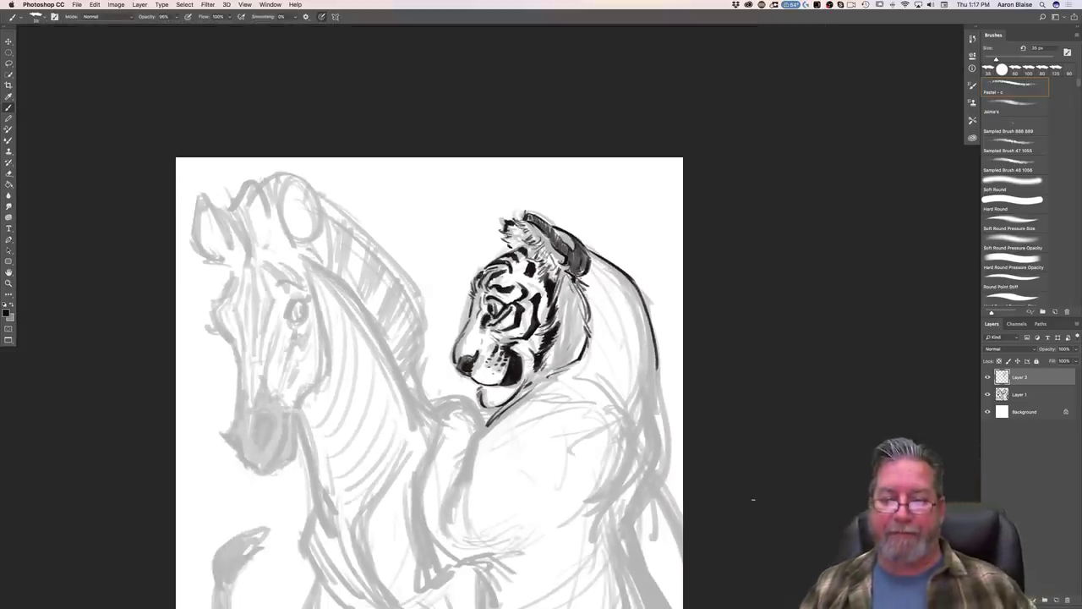
{"action": "scroll", "coordinate": [754, 500], "scroll_direction": "down", "scroll_amount": 5}
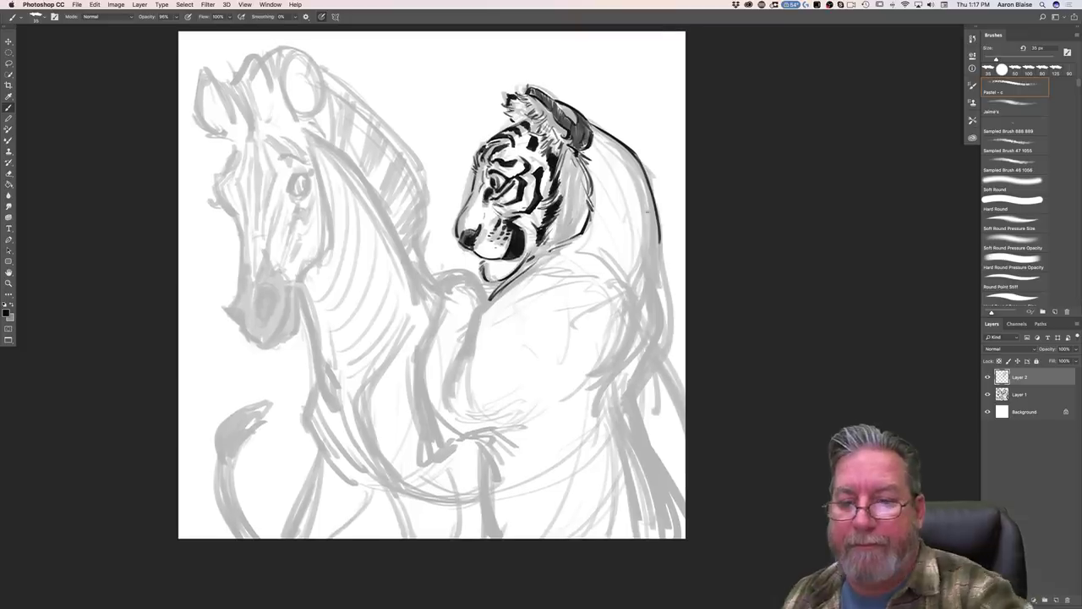
{"action": "mouse_move", "coordinate": [660, 241]}
{"action": "left_mouse_down"}
{"action": "mouse_move", "coordinate": [676, 338]}
{"action": "mouse_move", "coordinate": [676, 327]}
{"action": "mouse_move", "coordinate": [666, 350]}
{"action": "mouse_move", "coordinate": [676, 325]}
{"action": "mouse_move", "coordinate": [636, 403]}
{"action": "left_mouse_up"}
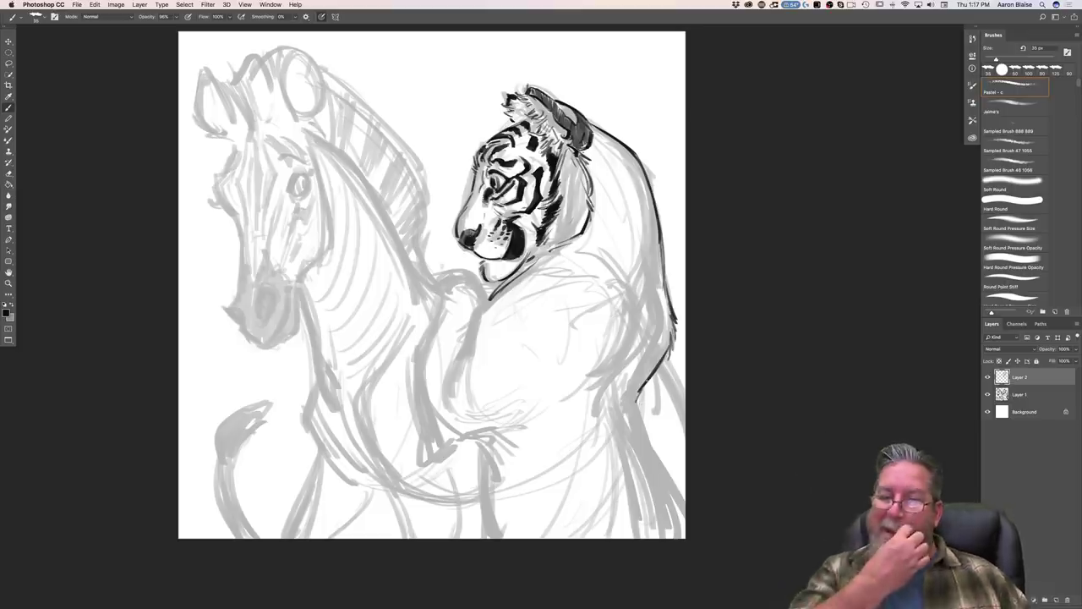
Step: Ink the creases behind the elbow and at the waist, the hip contour down to the canvas edge, and the shoulder's upper curve
{"action": "mouse_move", "coordinate": [654, 289]}
{"action": "left_mouse_down"}
{"action": "mouse_move", "coordinate": [646, 348]}
{"action": "mouse_move", "coordinate": [605, 382]}
{"action": "mouse_move", "coordinate": [602, 409]}
{"action": "mouse_move", "coordinate": [647, 445]}
{"action": "left_mouse_up"}
{"action": "left_click_drag", "start_coordinate": [636, 399], "coordinate": [679, 537]}
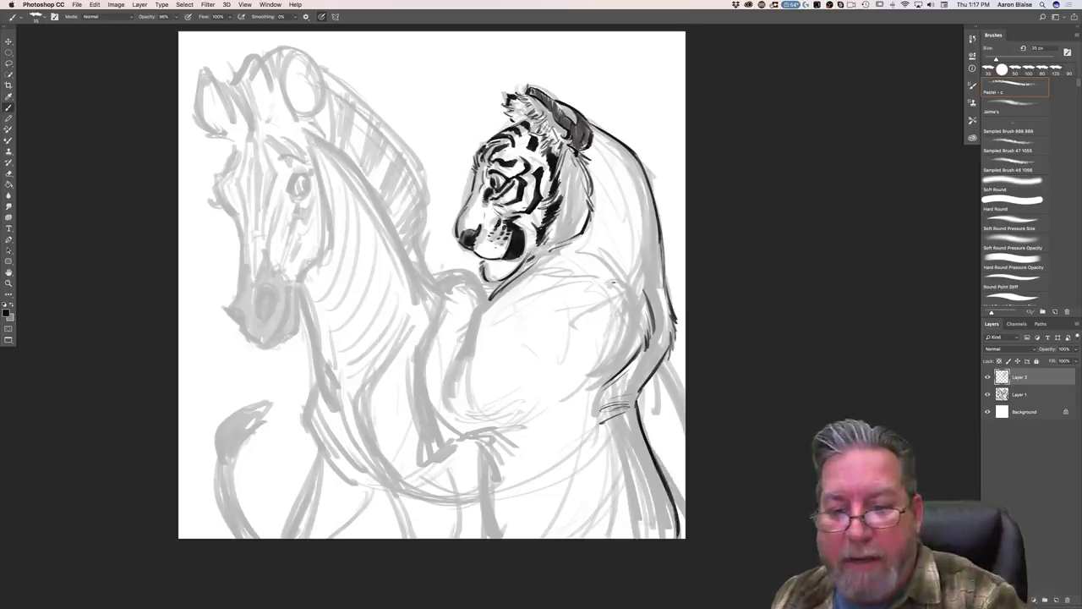
{"action": "left_click_drag", "start_coordinate": [591, 267], "coordinate": [632, 306]}
{"action": "left_click_drag", "start_coordinate": [582, 270], "coordinate": [628, 298]}
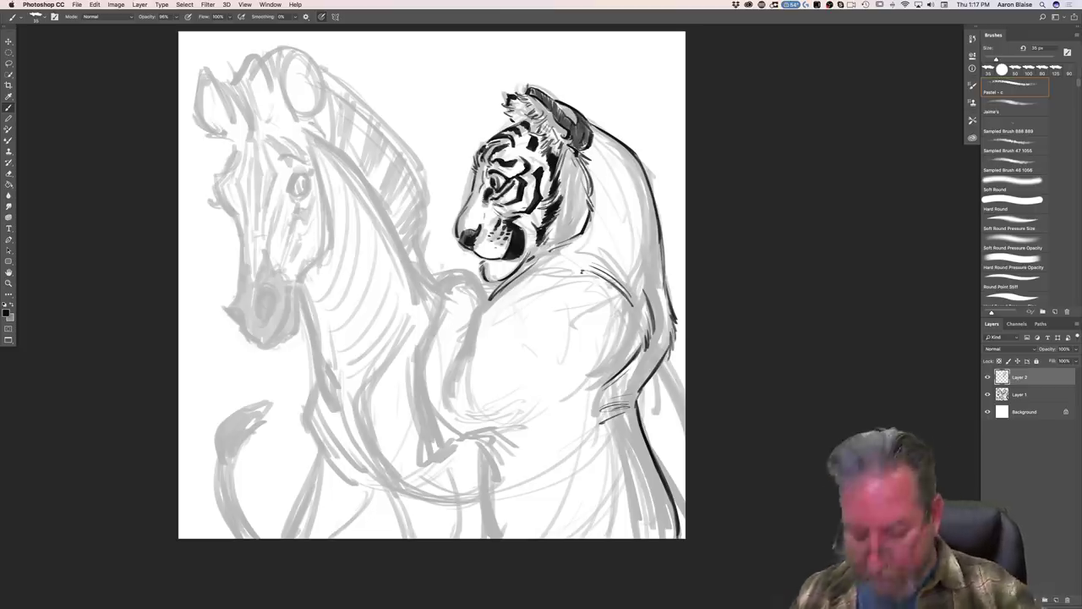
Step: Fill the rider's cheek ruff with fine fur strokes from below the ear down to the jaw
{"action": "key", "text": "super+plus"}
{"action": "left_click_drag", "start_coordinate": [257, 353], "coordinate": [243, 481]}
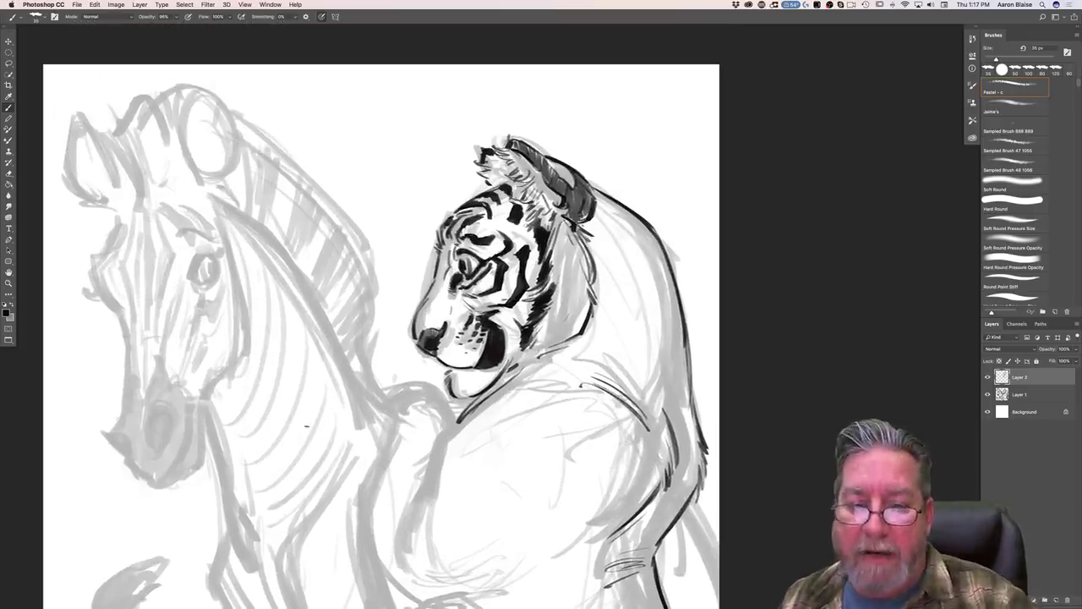
{"action": "mouse_move", "coordinate": [567, 237]}
{"action": "left_mouse_down"}
{"action": "mouse_move", "coordinate": [558, 284]}
{"action": "mouse_move", "coordinate": [569, 299]}
{"action": "mouse_move", "coordinate": [537, 326]}
{"action": "mouse_move", "coordinate": [539, 341]}
{"action": "left_mouse_up"}
{"action": "left_click_drag", "start_coordinate": [574, 317], "coordinate": [565, 330]}
{"action": "mouse_move", "coordinate": [588, 295]}
{"action": "left_mouse_down"}
{"action": "mouse_move", "coordinate": [573, 324]}
{"action": "mouse_move", "coordinate": [584, 297]}
{"action": "left_mouse_up"}
{"action": "left_click_drag", "start_coordinate": [587, 286], "coordinate": [583, 319]}
{"action": "left_click_drag", "start_coordinate": [583, 264], "coordinate": [586, 280]}
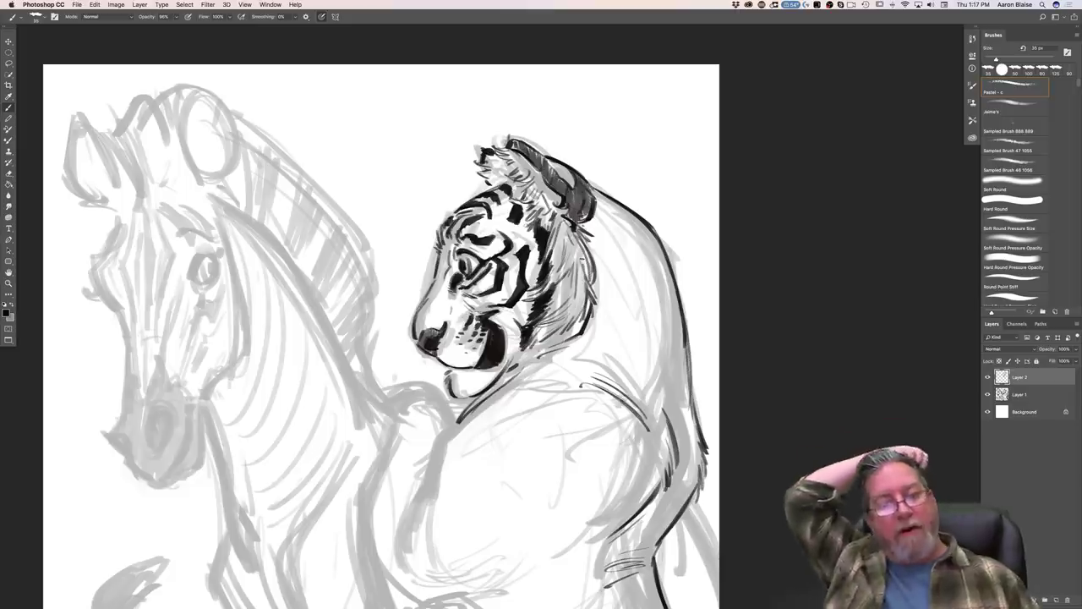
Step: Ink the top of the rider's near shoulder and the front edge of the near arm with short furry strokes
{"action": "left_click_drag", "start_coordinate": [554, 377], "coordinate": [519, 377]}
{"action": "left_click_drag", "start_coordinate": [550, 380], "coordinate": [515, 383]}
{"action": "mouse_move", "coordinate": [553, 387]}
{"action": "left_mouse_down"}
{"action": "mouse_move", "coordinate": [515, 385]}
{"action": "mouse_move", "coordinate": [446, 434]}
{"action": "mouse_move", "coordinate": [408, 550]}
{"action": "left_mouse_up"}
{"action": "mouse_move", "coordinate": [425, 482]}
{"action": "left_mouse_down"}
{"action": "mouse_move", "coordinate": [396, 530]}
{"action": "mouse_move", "coordinate": [407, 489]}
{"action": "left_mouse_up"}
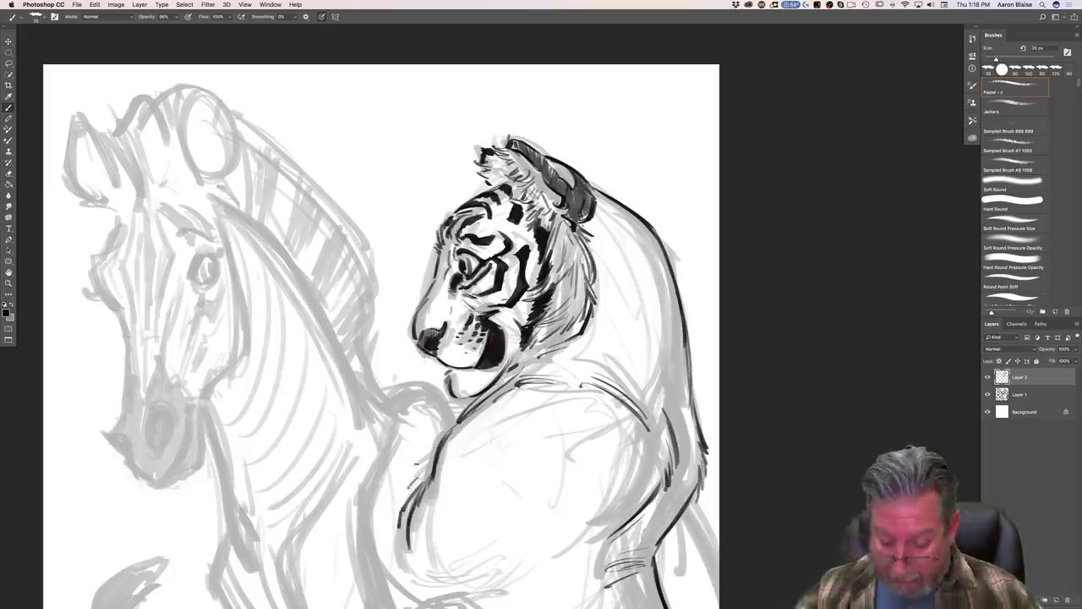
Step: Outline the rider's far arm from the raised bend under the chin down to the zebra's shoulder
{"action": "key", "text": "super+minus"}
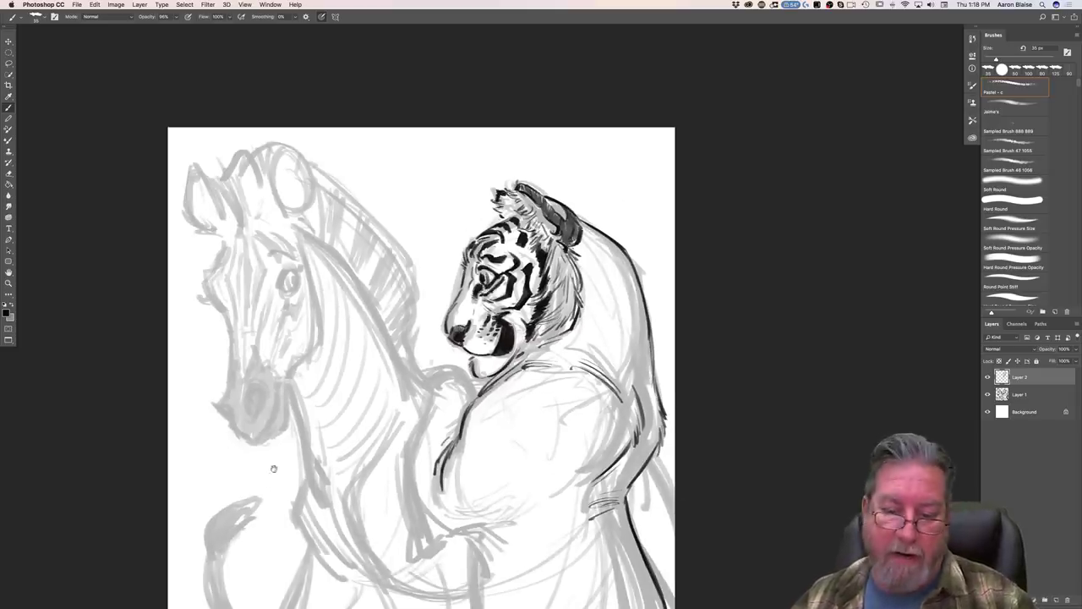
{"action": "left_click_drag", "start_coordinate": [273, 475], "coordinate": [287, 439]}
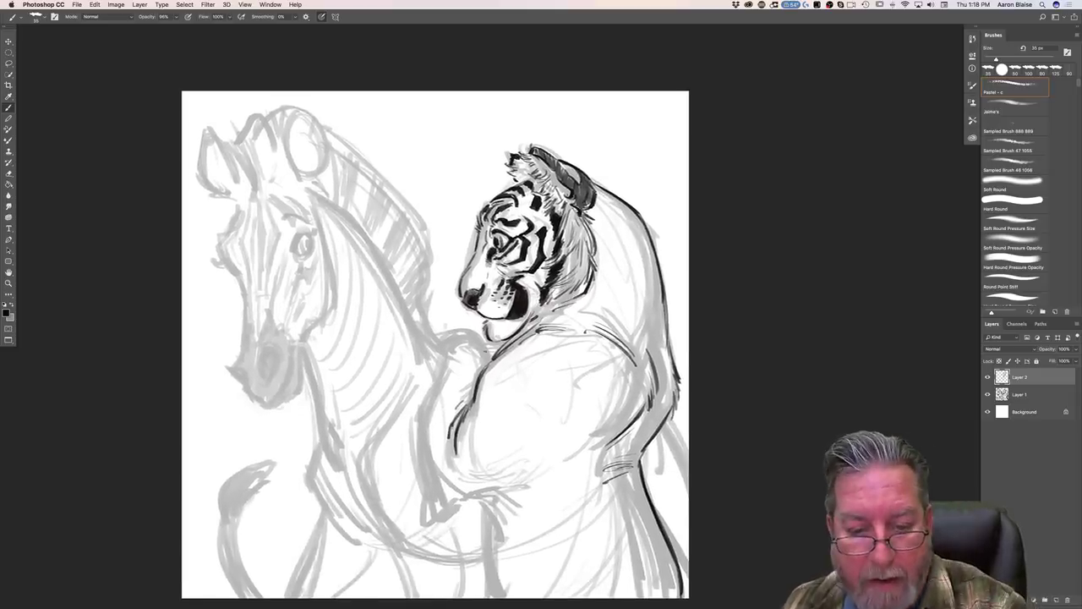
{"action": "mouse_move", "coordinate": [480, 336]}
{"action": "left_mouse_down"}
{"action": "mouse_move", "coordinate": [489, 359]}
{"action": "mouse_move", "coordinate": [482, 338]}
{"action": "mouse_move", "coordinate": [437, 339]}
{"action": "mouse_move", "coordinate": [472, 330]}
{"action": "left_mouse_up"}
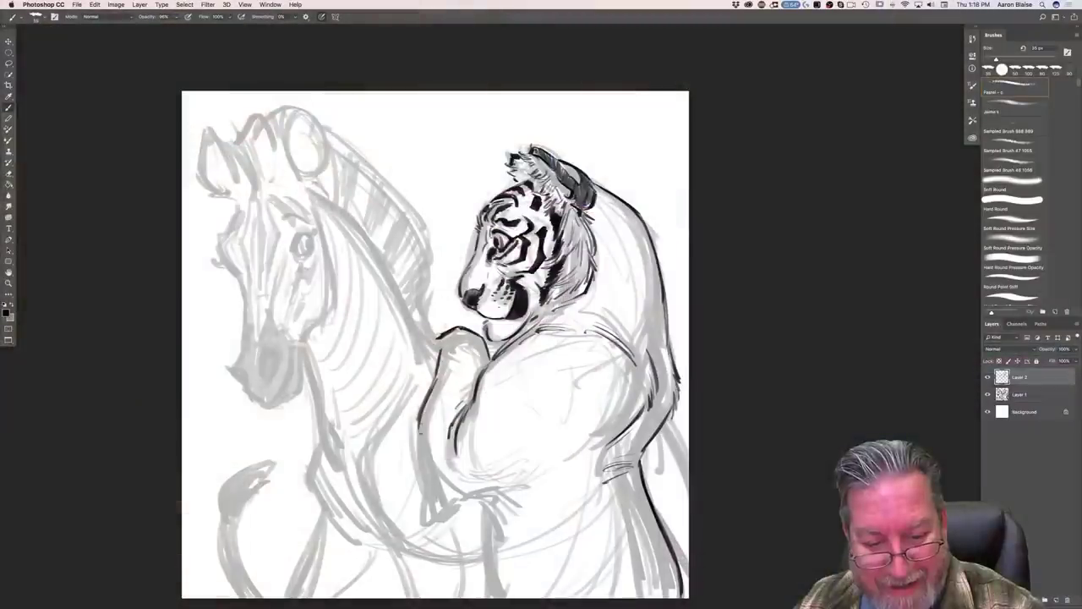
{"action": "mouse_move", "coordinate": [426, 485]}
{"action": "left_mouse_down"}
{"action": "mouse_move", "coordinate": [421, 421]}
{"action": "mouse_move", "coordinate": [448, 440]}
{"action": "left_mouse_up"}
{"action": "left_click_drag", "start_coordinate": [431, 485], "coordinate": [453, 500]}
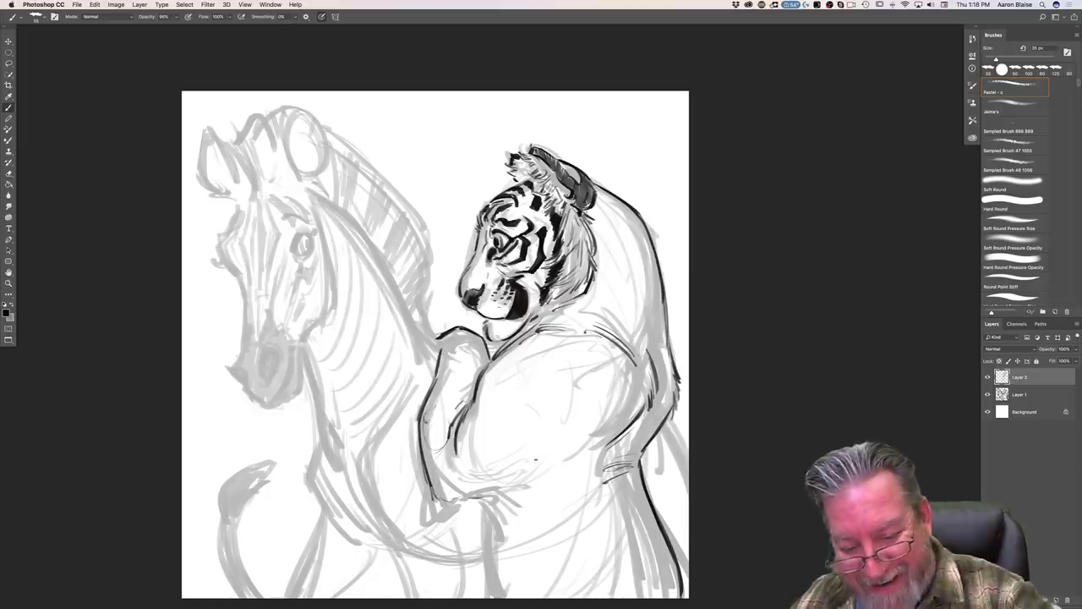
Step: Ink the underside of the near forearm, the front of the rider's leg and the end of the lower back contour
{"action": "mouse_move", "coordinate": [531, 485]}
{"action": "left_mouse_down"}
{"action": "mouse_move", "coordinate": [453, 500]}
{"action": "mouse_move", "coordinate": [487, 499]}
{"action": "left_mouse_up"}
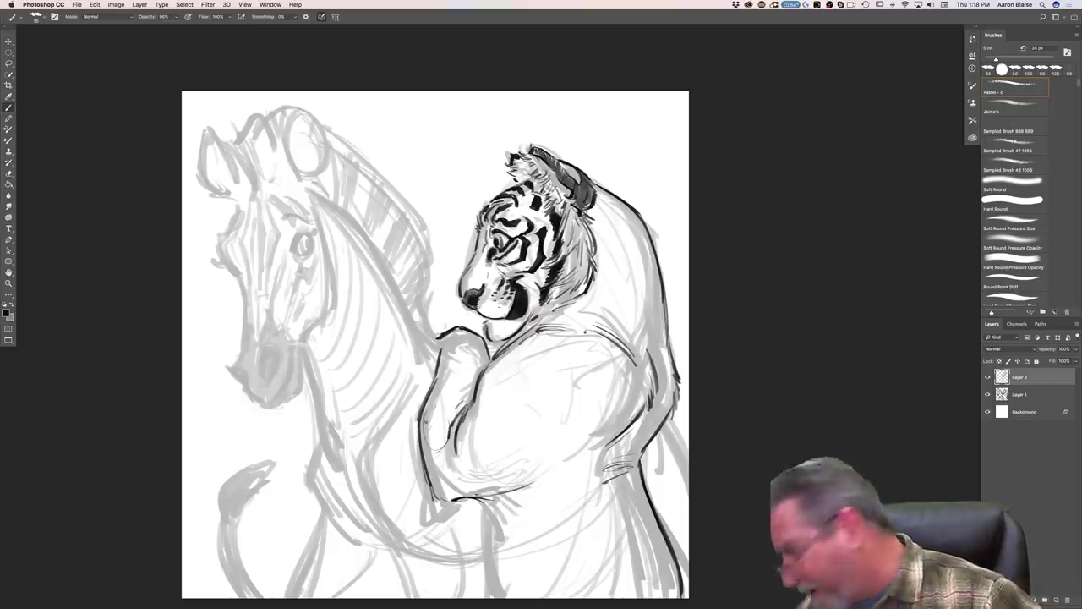
{"action": "mouse_move", "coordinate": [455, 499]}
{"action": "left_mouse_down"}
{"action": "mouse_move", "coordinate": [431, 505]}
{"action": "mouse_move", "coordinate": [492, 516]}
{"action": "mouse_move", "coordinate": [500, 536]}
{"action": "mouse_move", "coordinate": [484, 560]}
{"action": "left_mouse_up"}
{"action": "left_click_drag", "start_coordinate": [484, 517], "coordinate": [492, 594]}
{"action": "left_click_drag", "start_coordinate": [489, 542], "coordinate": [485, 596]}
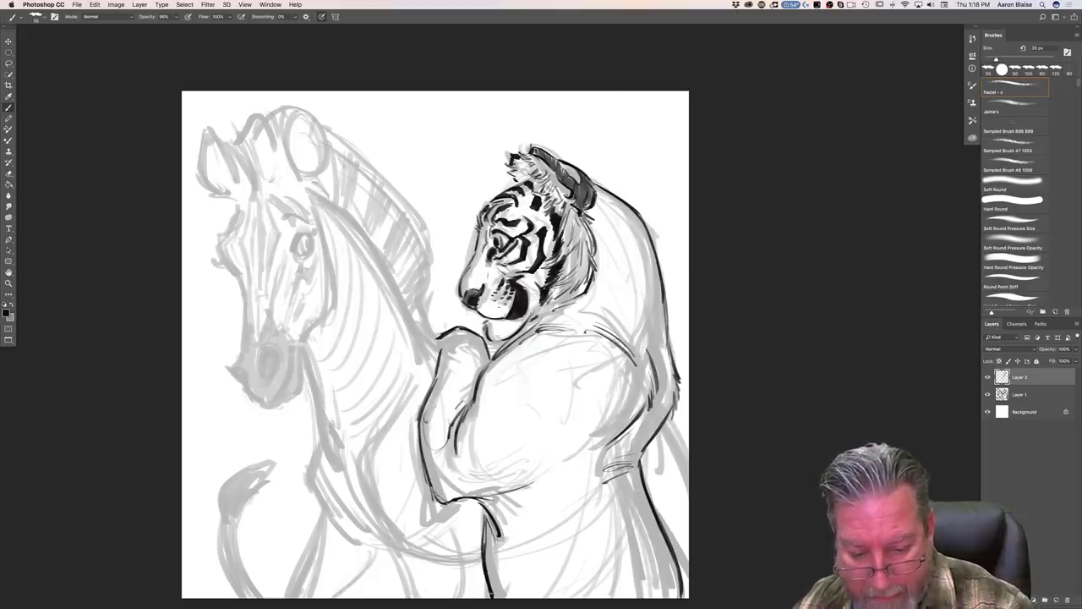
{"action": "left_click_drag", "start_coordinate": [677, 560], "coordinate": [686, 596]}
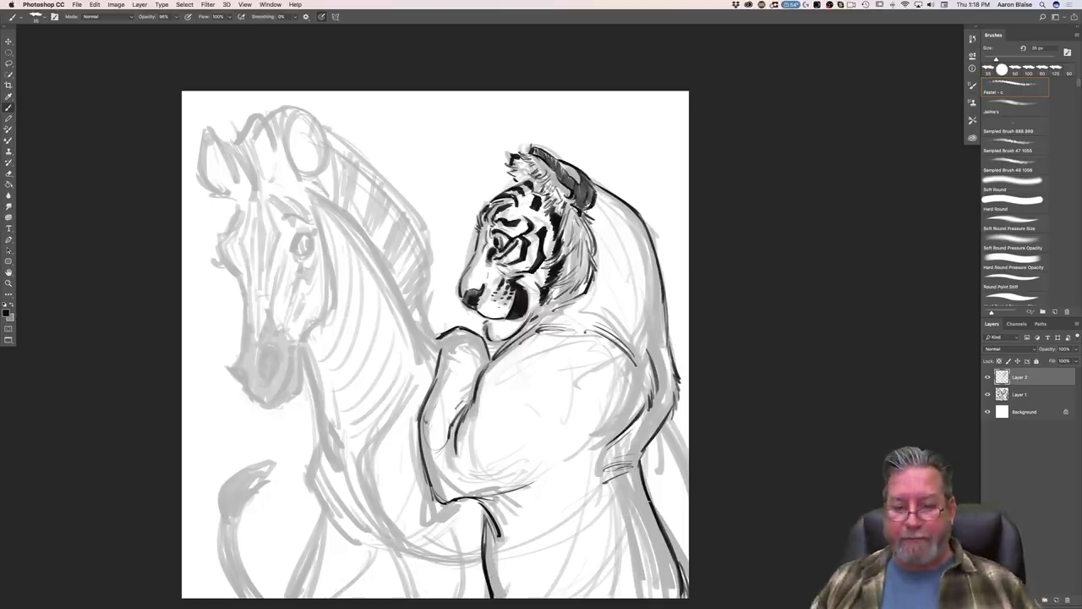
Step: Add fold strokes beneath the near forearm and strengthen the curve around the back of the shoulder and upper arm
{"action": "left_click_drag", "start_coordinate": [536, 487], "coordinate": [506, 499]}
{"action": "mouse_move", "coordinate": [642, 380]}
{"action": "left_mouse_down"}
{"action": "mouse_move", "coordinate": [616, 431]}
{"action": "mouse_move", "coordinate": [629, 421]}
{"action": "left_mouse_up"}
{"action": "left_click_drag", "start_coordinate": [621, 337], "coordinate": [648, 377]}
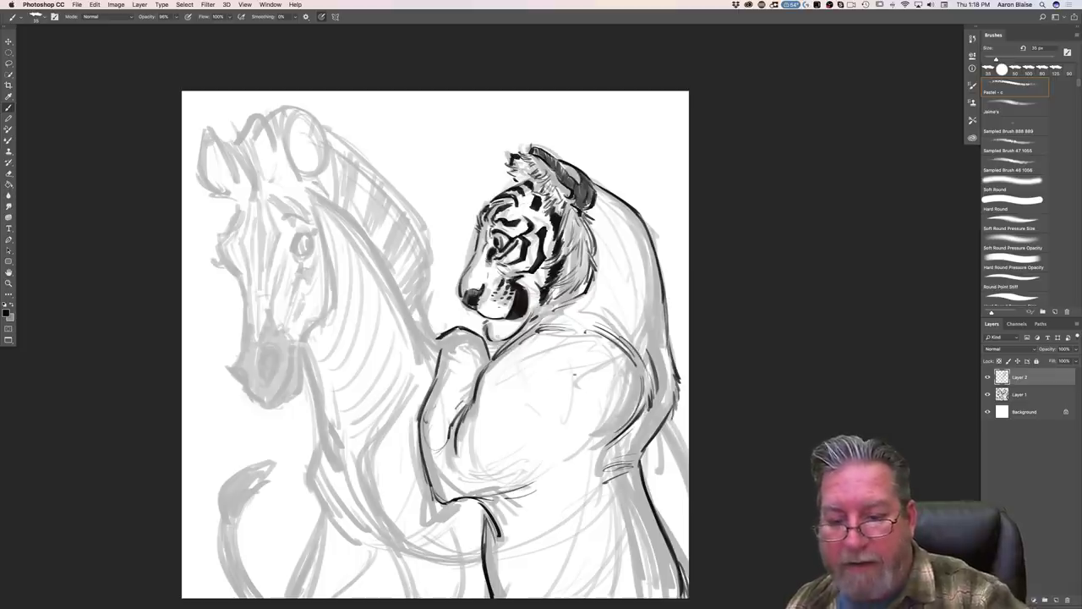
Step: Add thin crease lines across the near arm and above the forearm, and remove the small circles drawn on the upper arm
{"action": "left_click_drag", "start_coordinate": [554, 436], "coordinate": [525, 410]}
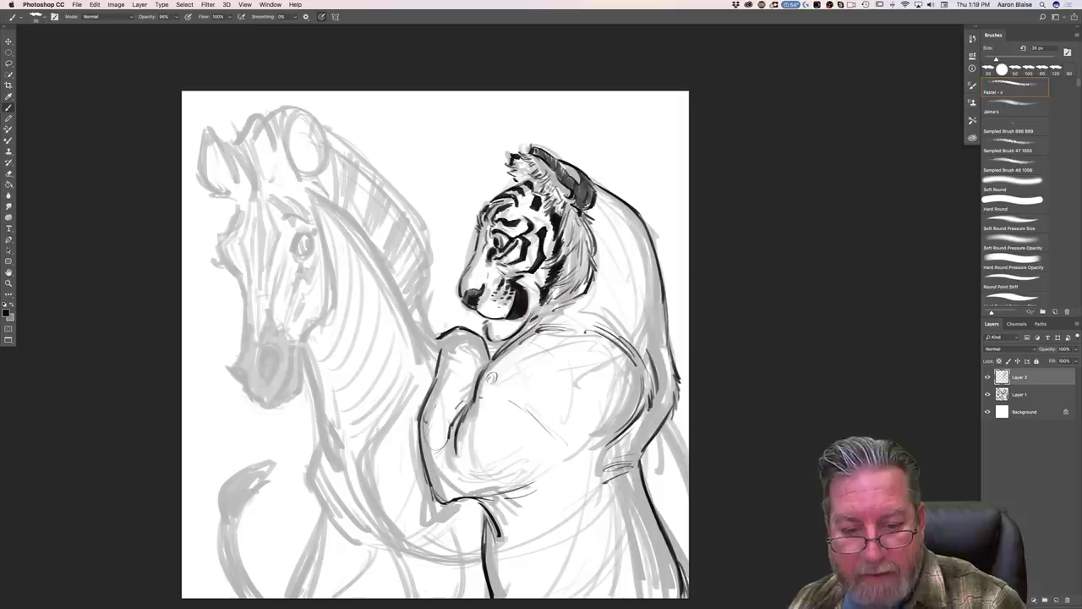
{"action": "left_click_drag", "start_coordinate": [513, 364], "coordinate": [501, 381]}
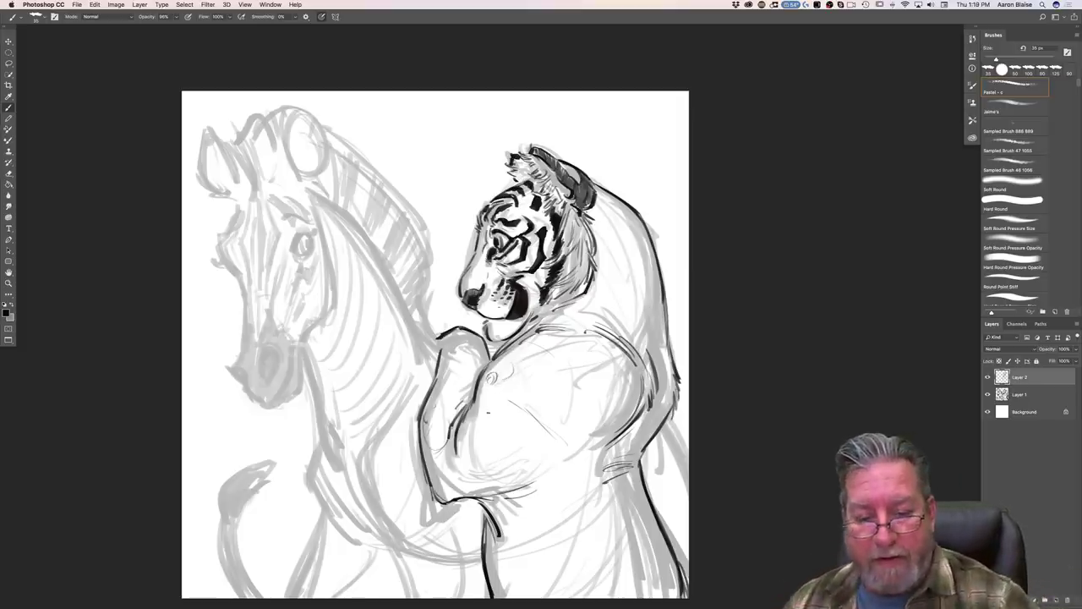
{"action": "mouse_move", "coordinate": [524, 457]}
{"action": "left_mouse_down"}
{"action": "mouse_move", "coordinate": [501, 477]}
{"action": "mouse_move", "coordinate": [466, 483]}
{"action": "left_mouse_up"}
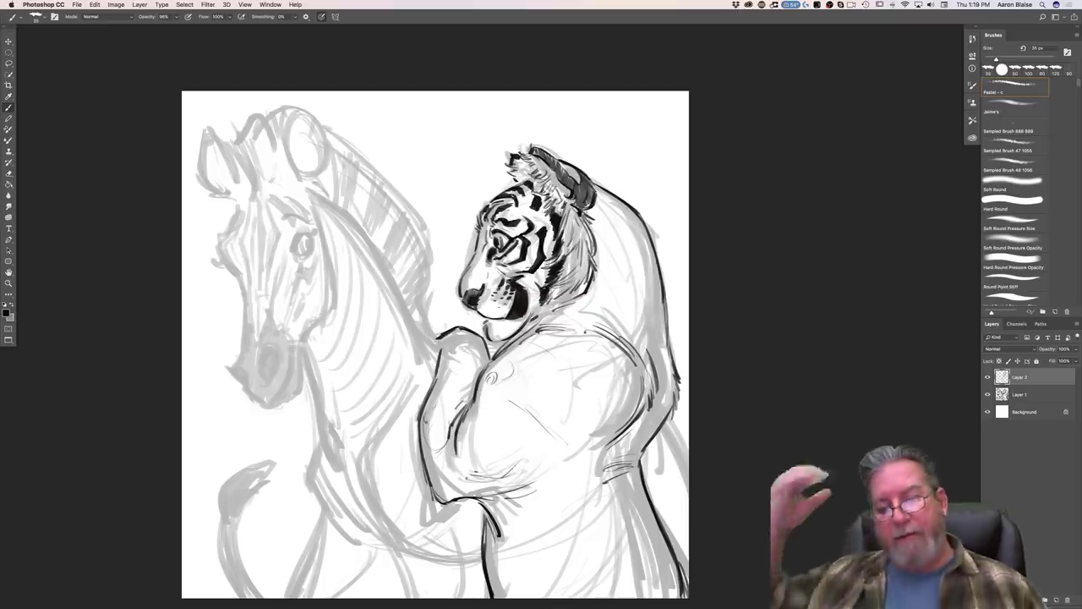
{"action": "left_click", "coordinate": [497, 381]}
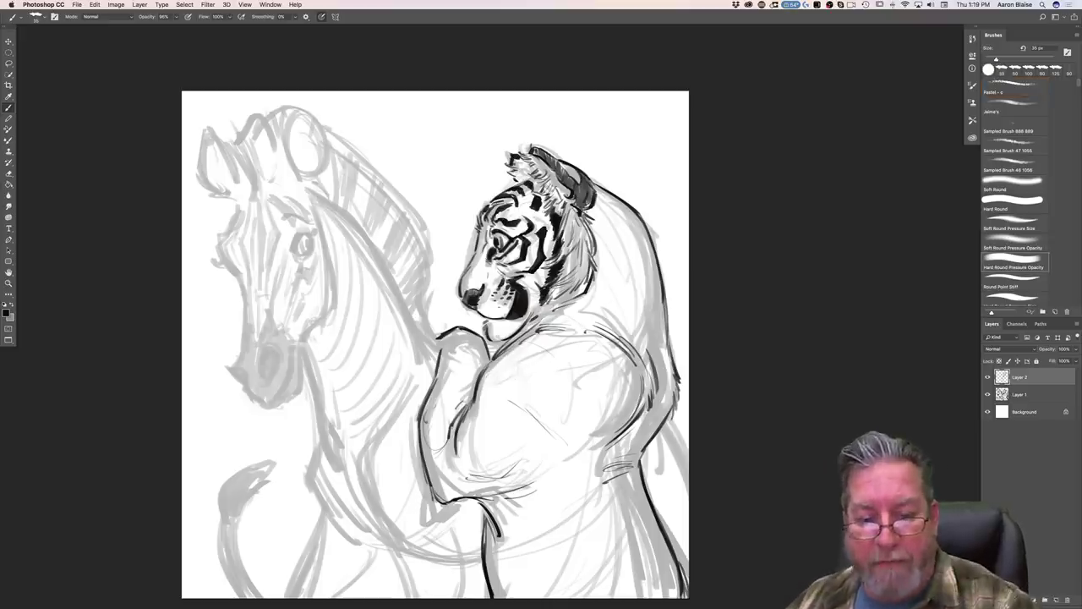
Step: Thicken the near arm's front line, add small marks on the far arm and darken the lower end of the back contour
{"action": "left_click_drag", "start_coordinate": [484, 375], "coordinate": [464, 410]}
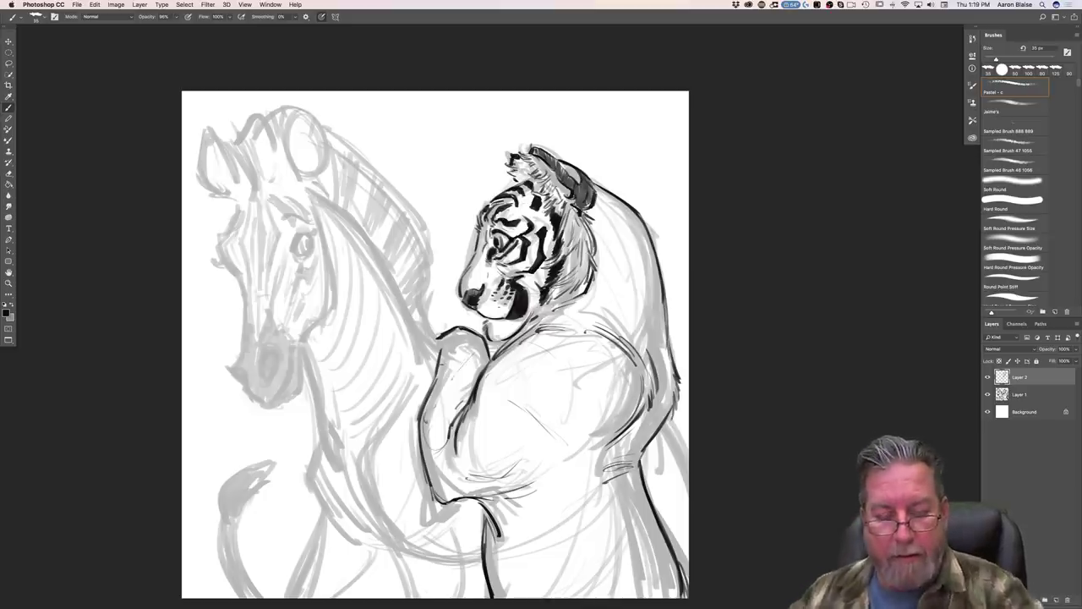
{"action": "left_click_drag", "start_coordinate": [475, 360], "coordinate": [460, 377]}
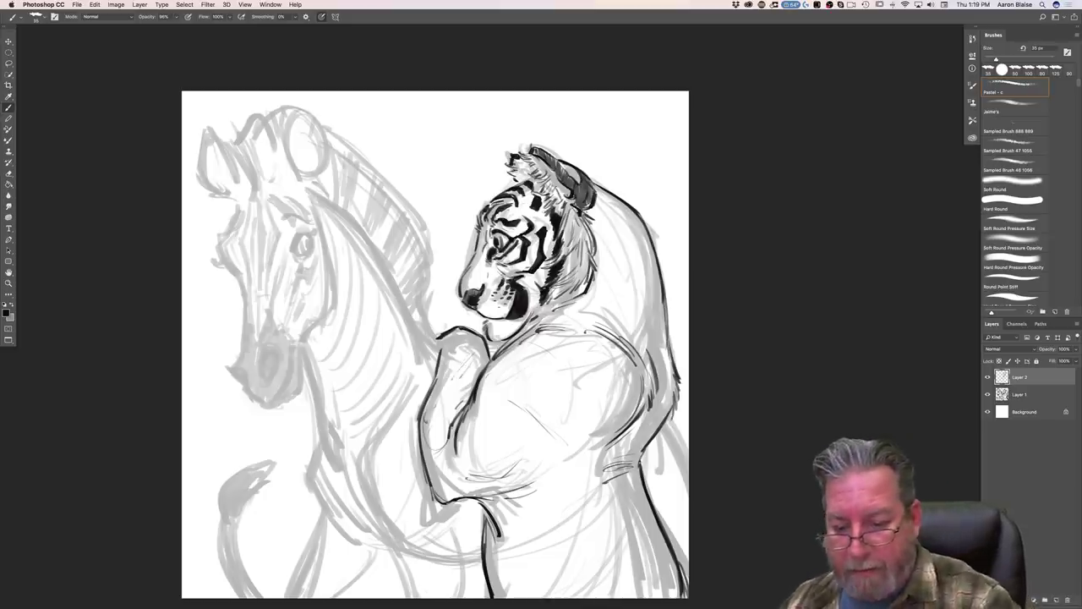
{"action": "left_click_drag", "start_coordinate": [666, 542], "coordinate": [679, 590]}
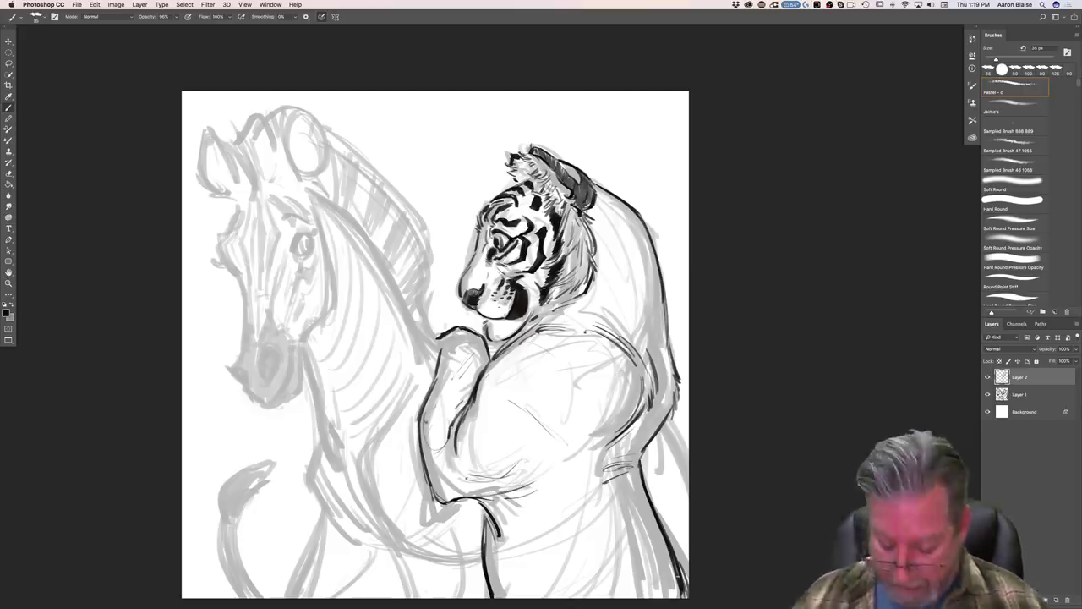
{"action": "key", "text": "super+plus"}
{"action": "key", "text": "super+minus"}
{"action": "key", "text": "super+minus"}
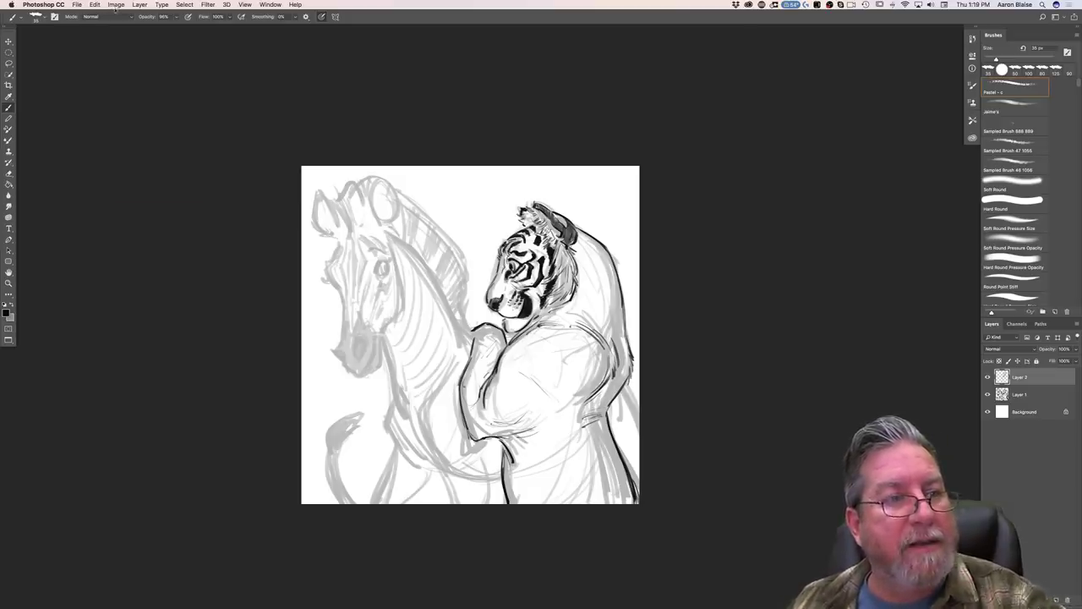
Step: Check the drawing's pixel dimensions, print size and resolution, leaving them as set, and resume with the Brush tool
{"action": "left_click", "coordinate": [115, 5]}
{"action": "left_click", "coordinate": [123, 70]}
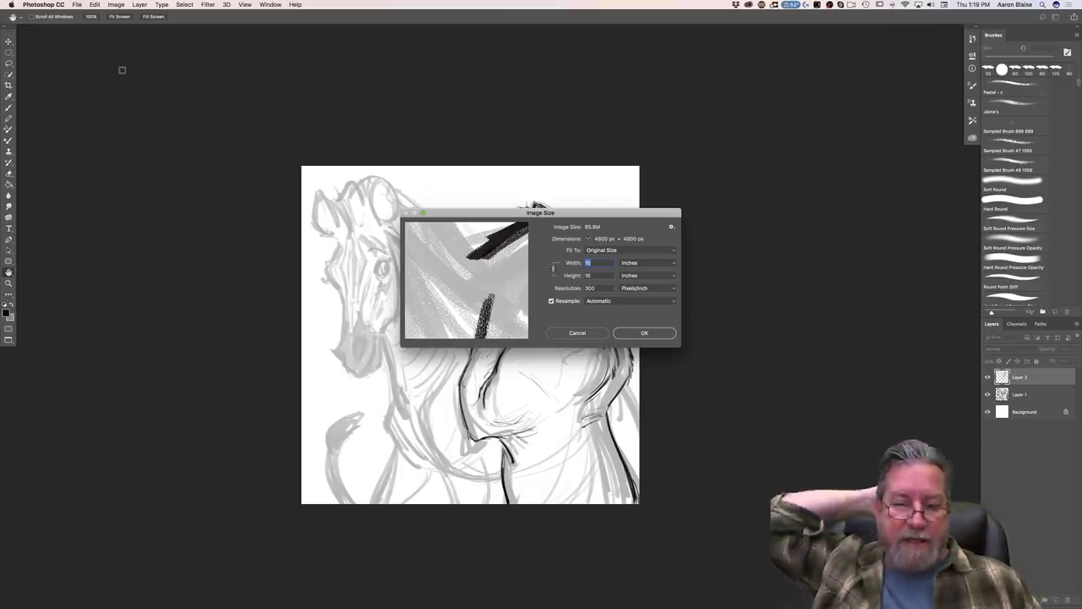
{"action": "left_click", "coordinate": [644, 332]}
{"action": "key", "text": "b"}
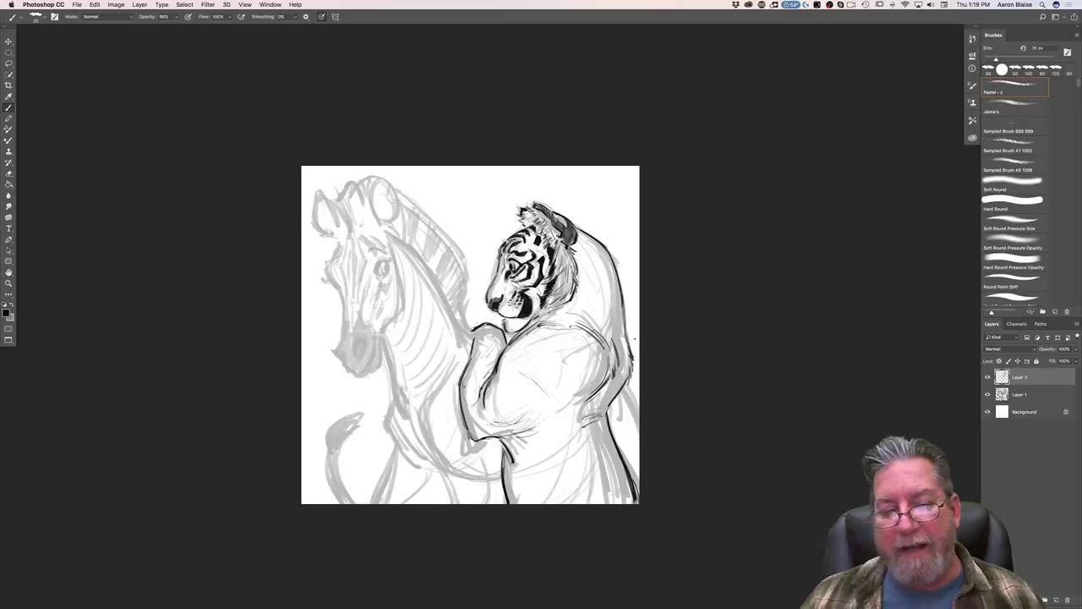
Step: Examine the grainy texture of the ink strokes up close and at normal size
{"action": "key", "text": "super+equal"}
{"action": "key", "text": "super+equal"}
{"action": "key", "text": "super+equal"}
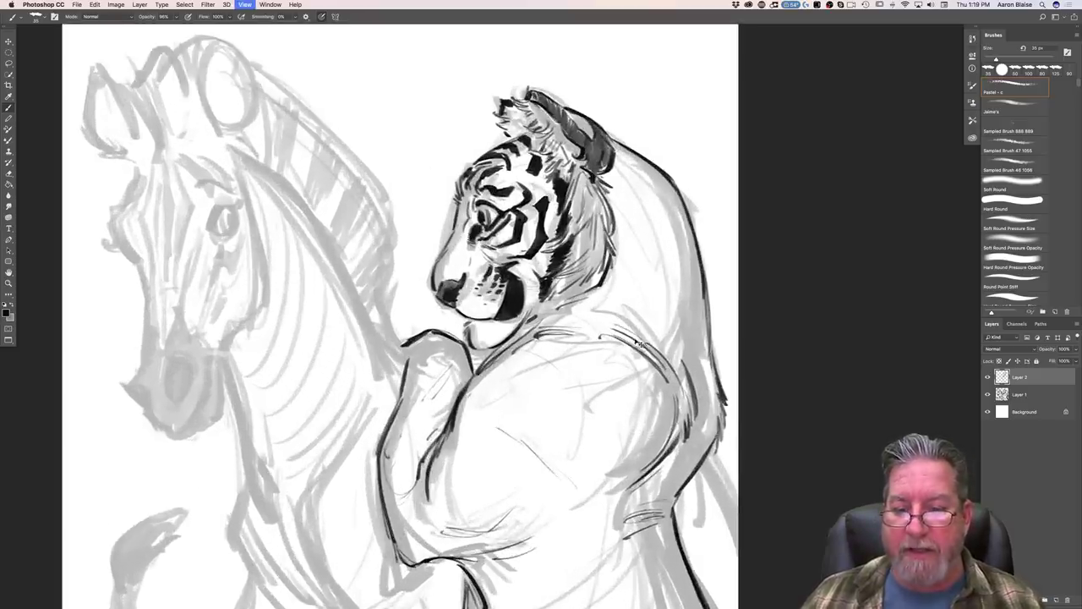
{"action": "key", "text": "super+equal"}
{"action": "key", "text": "super+equal"}
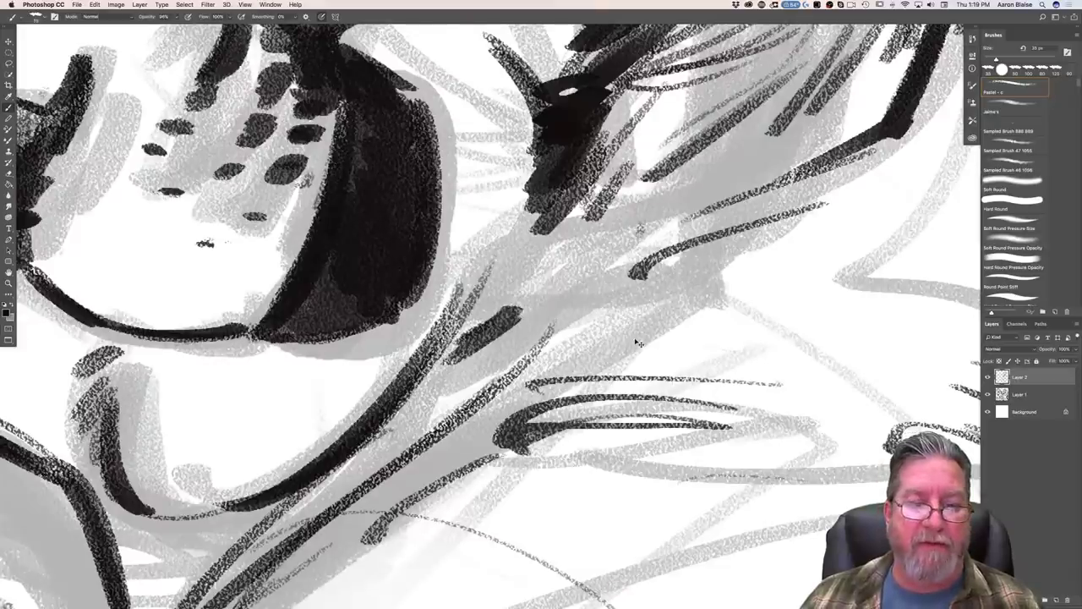
{"action": "key", "text": "super+minus"}
{"action": "key", "text": "super+minus"}
{"action": "key", "text": "super+minus"}
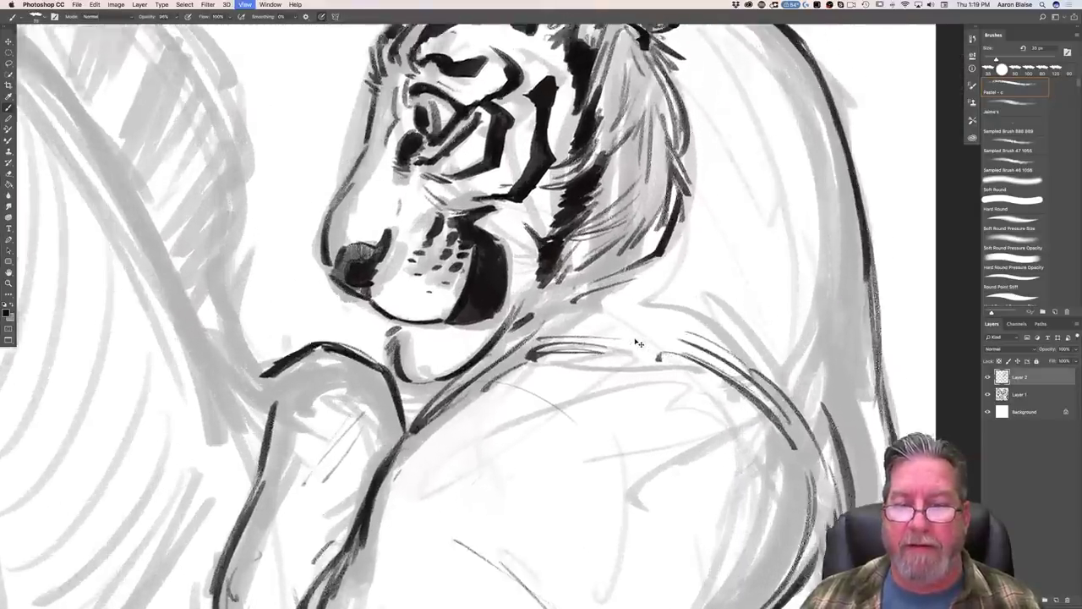
{"action": "key", "text": "super+equal"}
{"action": "key", "text": "super+equal"}
{"action": "key", "text": "super+equal"}
{"action": "key", "text": "super+equal"}
{"action": "key", "text": "super+equal"}
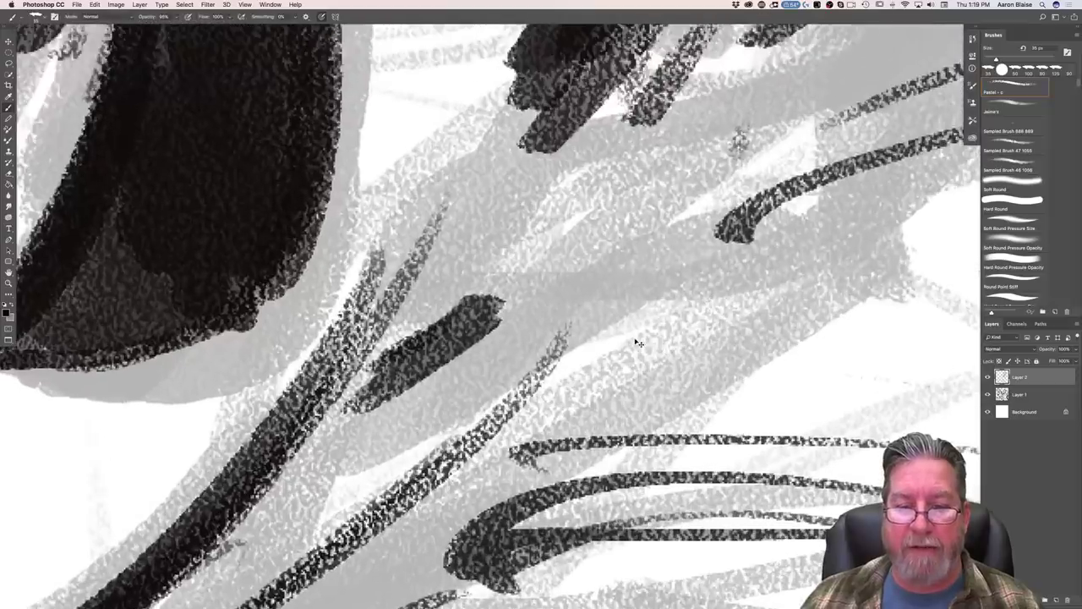
{"action": "key", "text": "super+minus"}
{"action": "key", "text": "super+minus"}
{"action": "key", "text": "super+minus"}
{"action": "key", "text": "super+minus"}
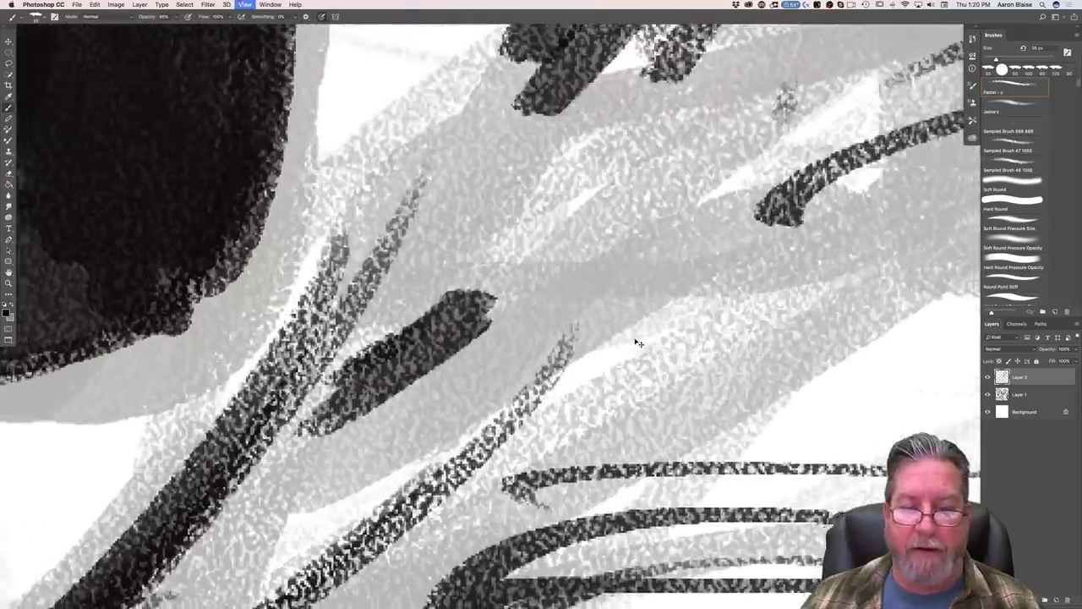
{"action": "key", "text": "super+minus"}
{"action": "key", "text": "super+minus"}
{"action": "key", "text": "super+minus"}
{"action": "key", "text": "super+minus"}
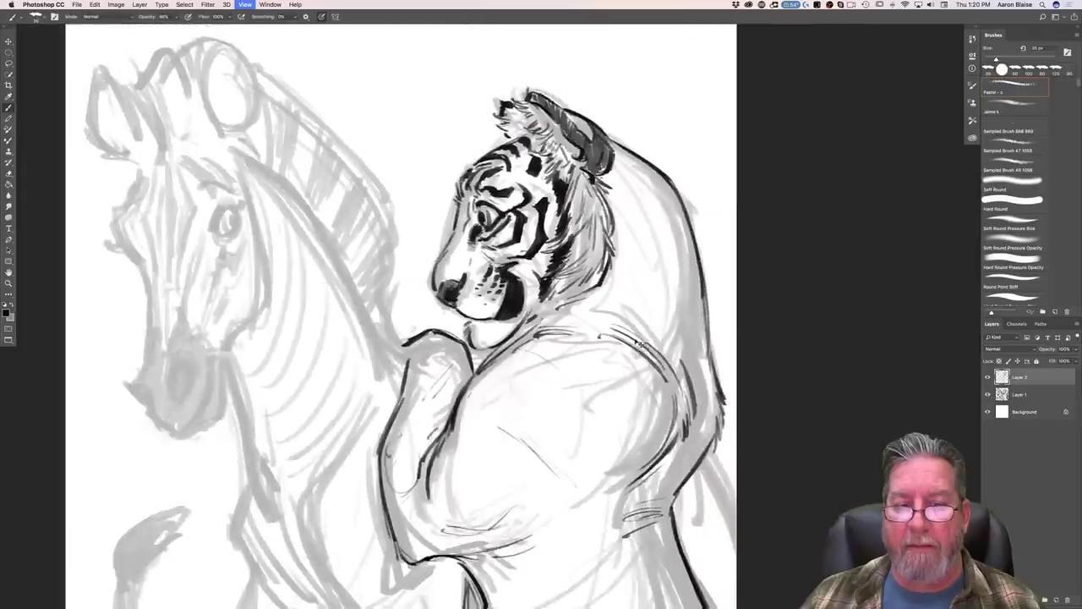
{"action": "key", "text": "super+equal"}
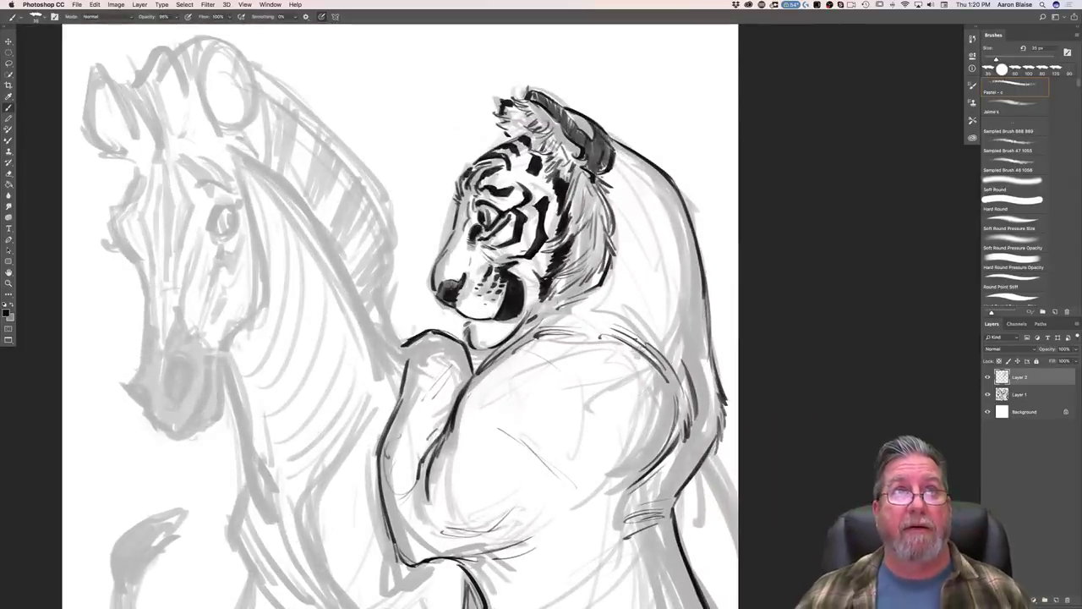
Step: Paint two black stripes across the back of the tiger's neck, a short one behind the ear and a broader one below it
{"action": "left_click_drag", "start_coordinate": [632, 152], "coordinate": [608, 215]}
{"action": "mouse_move", "coordinate": [634, 152]}
{"action": "left_mouse_down"}
{"action": "mouse_move", "coordinate": [615, 200]}
{"action": "mouse_move", "coordinate": [624, 179]}
{"action": "mouse_move", "coordinate": [619, 188]}
{"action": "left_mouse_up"}
{"action": "left_click_drag", "start_coordinate": [636, 152], "coordinate": [627, 162]}
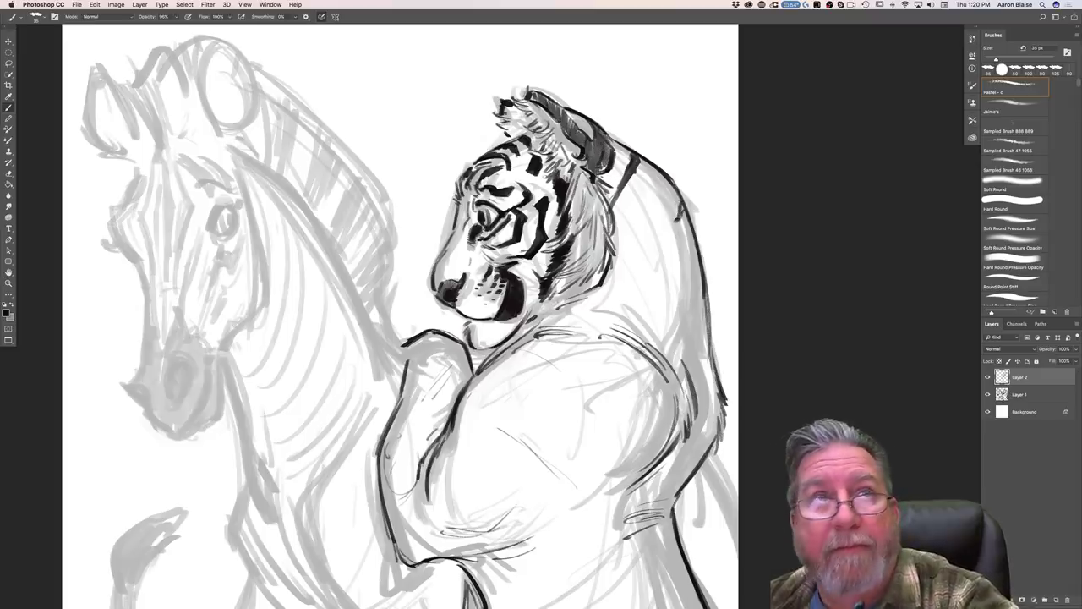
{"action": "mouse_move", "coordinate": [670, 225]}
{"action": "left_mouse_down"}
{"action": "mouse_move", "coordinate": [613, 254]}
{"action": "mouse_move", "coordinate": [632, 253]}
{"action": "left_mouse_up"}
{"action": "mouse_move", "coordinate": [687, 212]}
{"action": "left_mouse_down"}
{"action": "mouse_move", "coordinate": [666, 242]}
{"action": "mouse_move", "coordinate": [618, 252]}
{"action": "left_mouse_up"}
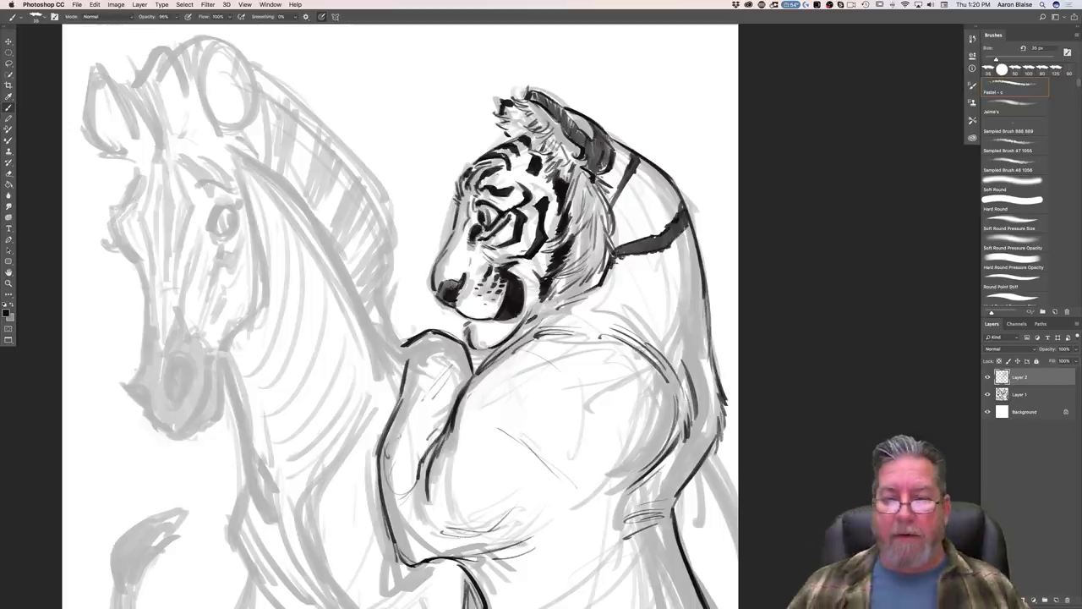
Step: Hide both drawing layers and add an empty layer on top for an eye study, with the brush at 50 px
{"action": "left_click_drag", "start_coordinate": [988, 377], "coordinate": [988, 395]}
{"action": "left_click", "coordinate": [1055, 602]}
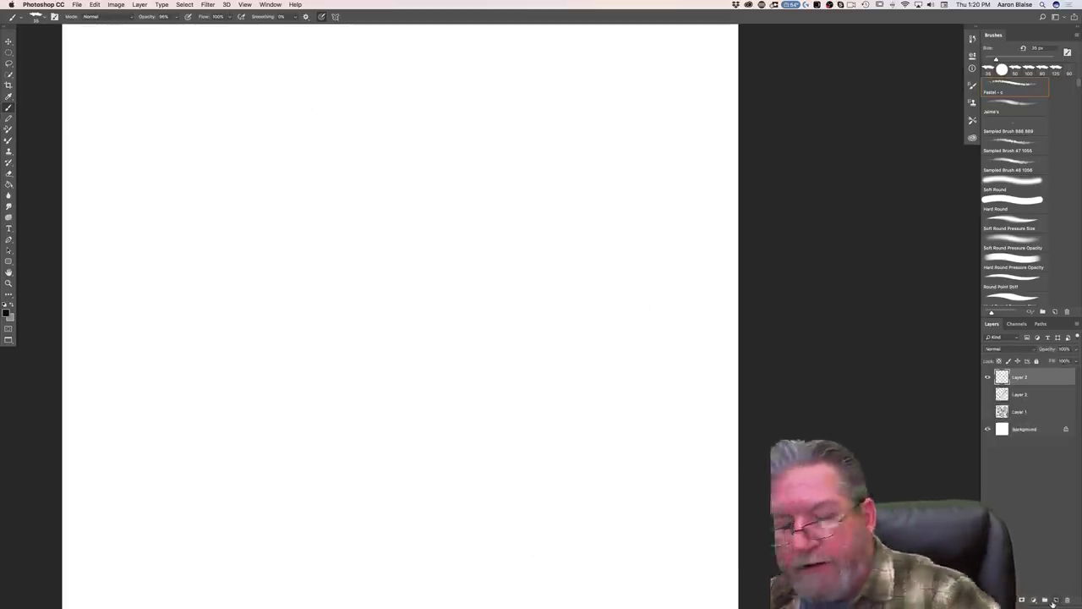
{"action": "key", "text": "0"}
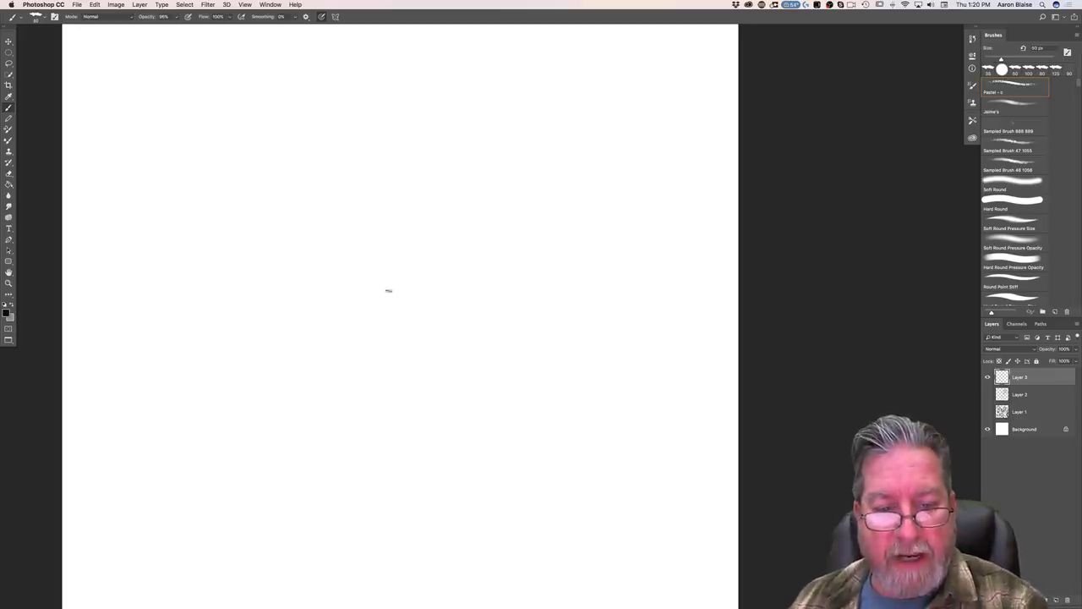
Step: Sketch a round eye on the blank canvas with a dark central pupil and a shaded, pointed lower corner
{"action": "mouse_move", "coordinate": [364, 216]}
{"action": "left_mouse_down"}
{"action": "mouse_move", "coordinate": [299, 259]}
{"action": "mouse_move", "coordinate": [322, 213]}
{"action": "mouse_move", "coordinate": [377, 213]}
{"action": "mouse_move", "coordinate": [362, 208]}
{"action": "left_mouse_up"}
{"action": "left_click_drag", "start_coordinate": [310, 249], "coordinate": [345, 276]}
{"action": "mouse_move", "coordinate": [360, 237]}
{"action": "left_mouse_down"}
{"action": "mouse_move", "coordinate": [341, 256]}
{"action": "mouse_move", "coordinate": [355, 237]}
{"action": "mouse_move", "coordinate": [338, 247]}
{"action": "left_mouse_up"}
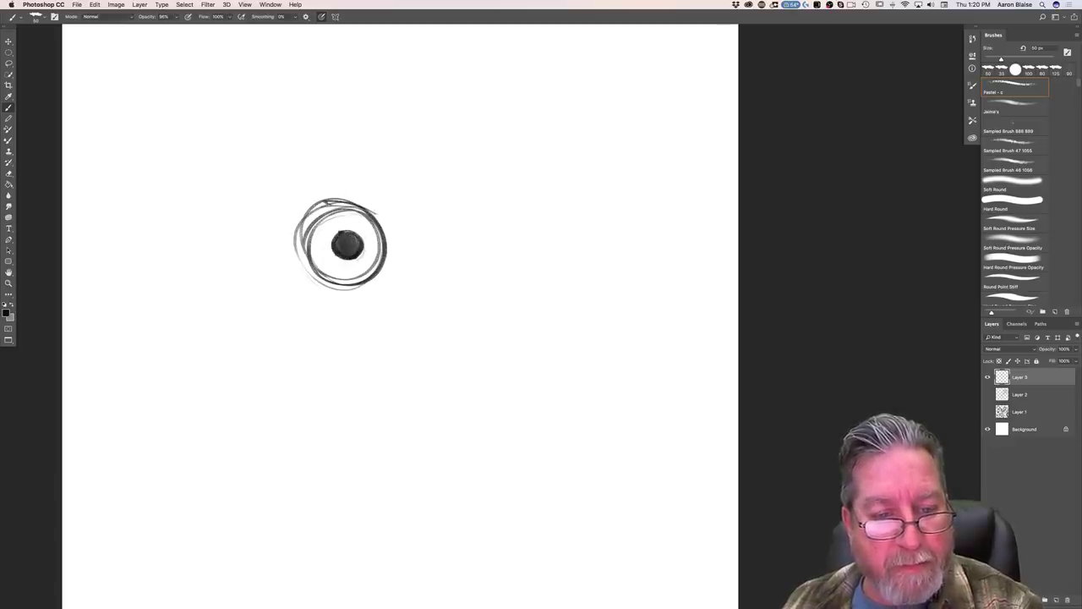
{"action": "mouse_move", "coordinate": [379, 215]}
{"action": "left_mouse_down"}
{"action": "mouse_move", "coordinate": [409, 282]}
{"action": "mouse_move", "coordinate": [399, 316]}
{"action": "left_mouse_up"}
{"action": "mouse_move", "coordinate": [345, 293]}
{"action": "left_mouse_down"}
{"action": "mouse_move", "coordinate": [383, 303]}
{"action": "mouse_move", "coordinate": [390, 269]}
{"action": "mouse_move", "coordinate": [377, 286]}
{"action": "mouse_move", "coordinate": [379, 298]}
{"action": "mouse_move", "coordinate": [401, 285]}
{"action": "mouse_move", "coordinate": [393, 313]}
{"action": "left_mouse_up"}
{"action": "mouse_move", "coordinate": [385, 230]}
{"action": "left_mouse_down"}
{"action": "mouse_move", "coordinate": [386, 275]}
{"action": "mouse_move", "coordinate": [350, 293]}
{"action": "mouse_move", "coordinate": [314, 277]}
{"action": "left_mouse_up"}
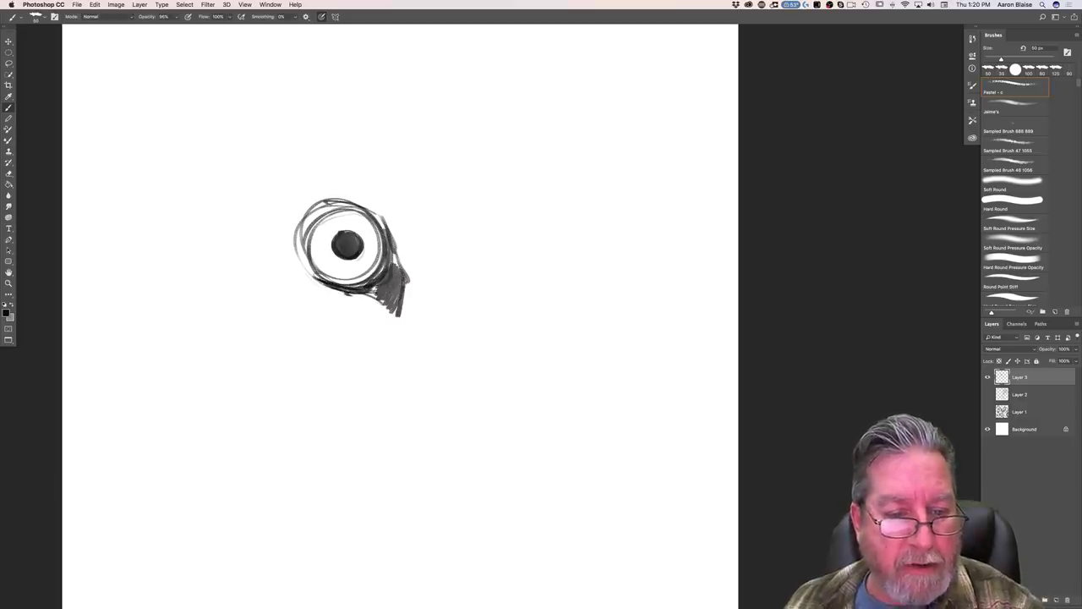
Step: Darken the eye's rim and corners, and add short lid lines above and below it
{"action": "mouse_move", "coordinate": [387, 239]}
{"action": "left_mouse_down"}
{"action": "mouse_move", "coordinate": [333, 201]}
{"action": "mouse_move", "coordinate": [309, 215]}
{"action": "mouse_move", "coordinate": [290, 248]}
{"action": "mouse_move", "coordinate": [303, 235]}
{"action": "mouse_move", "coordinate": [307, 267]}
{"action": "mouse_move", "coordinate": [324, 279]}
{"action": "left_mouse_up"}
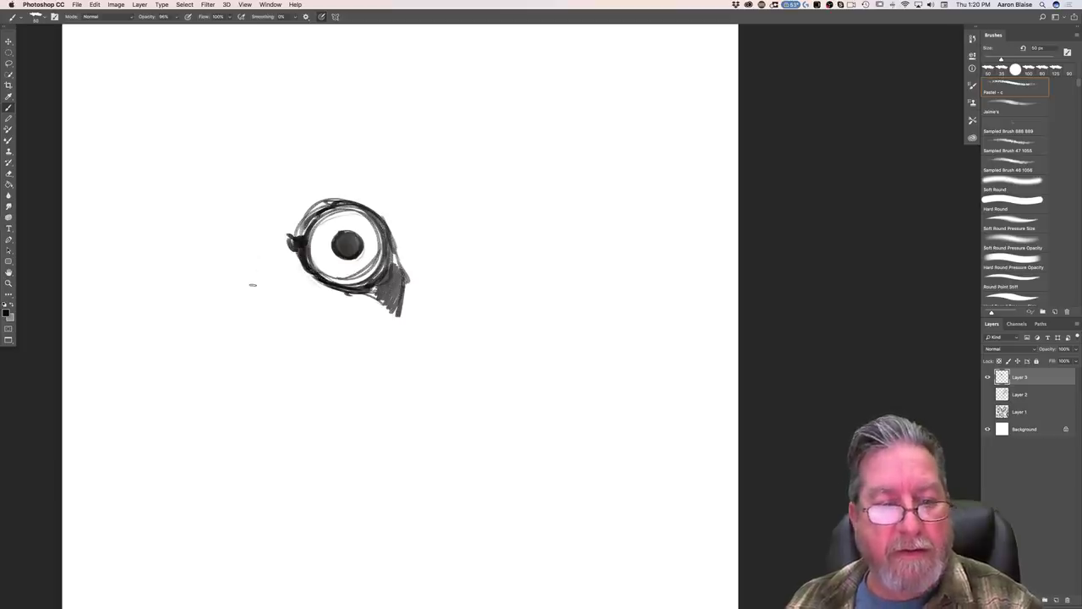
{"action": "mouse_move", "coordinate": [333, 202]}
{"action": "left_mouse_down"}
{"action": "mouse_move", "coordinate": [310, 224]}
{"action": "mouse_move", "coordinate": [355, 207]}
{"action": "mouse_move", "coordinate": [399, 294]}
{"action": "mouse_move", "coordinate": [362, 306]}
{"action": "mouse_move", "coordinate": [336, 293]}
{"action": "left_mouse_up"}
{"action": "mouse_move", "coordinate": [336, 209]}
{"action": "left_mouse_down"}
{"action": "mouse_move", "coordinate": [384, 234]}
{"action": "mouse_move", "coordinate": [350, 199]}
{"action": "mouse_move", "coordinate": [393, 215]}
{"action": "left_mouse_up"}
{"action": "mouse_move", "coordinate": [372, 190]}
{"action": "left_mouse_down"}
{"action": "mouse_move", "coordinate": [289, 192]}
{"action": "mouse_move", "coordinate": [292, 208]}
{"action": "left_mouse_up"}
{"action": "left_click_drag", "start_coordinate": [291, 261], "coordinate": [347, 303]}
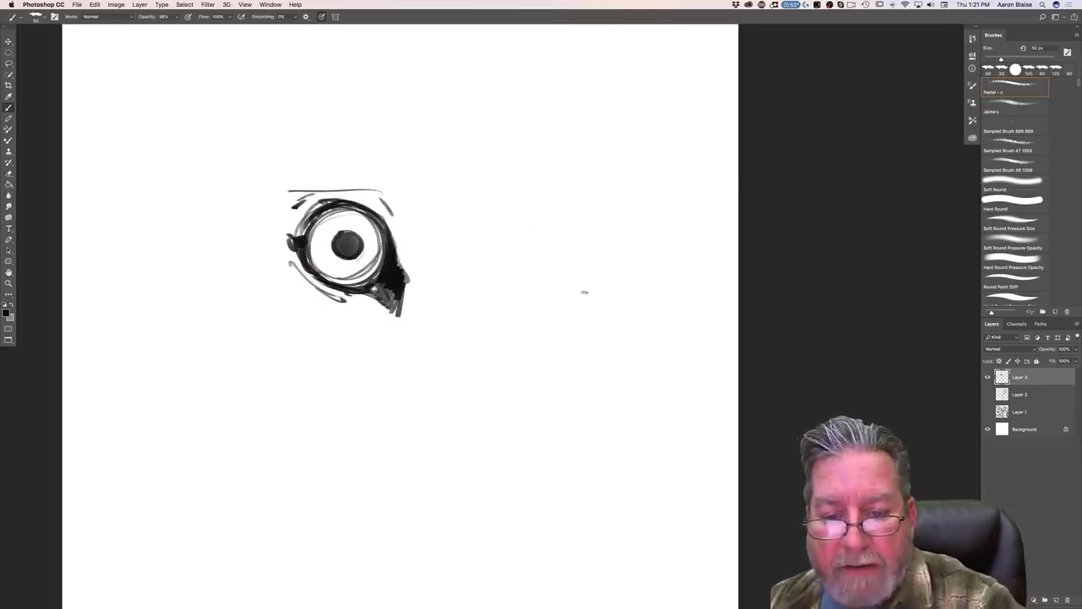
Step: Draw a second, oval eye beside the first with a dark pupil, a curved iris edge and an open highlight
{"action": "left_click_drag", "start_coordinate": [492, 279], "coordinate": [507, 327]}
{"action": "mouse_move", "coordinate": [543, 241]}
{"action": "left_mouse_down"}
{"action": "mouse_move", "coordinate": [580, 316]}
{"action": "mouse_move", "coordinate": [531, 242]}
{"action": "mouse_move", "coordinate": [531, 328]}
{"action": "mouse_move", "coordinate": [584, 289]}
{"action": "mouse_move", "coordinate": [582, 272]}
{"action": "mouse_move", "coordinate": [504, 241]}
{"action": "mouse_move", "coordinate": [486, 286]}
{"action": "left_mouse_up"}
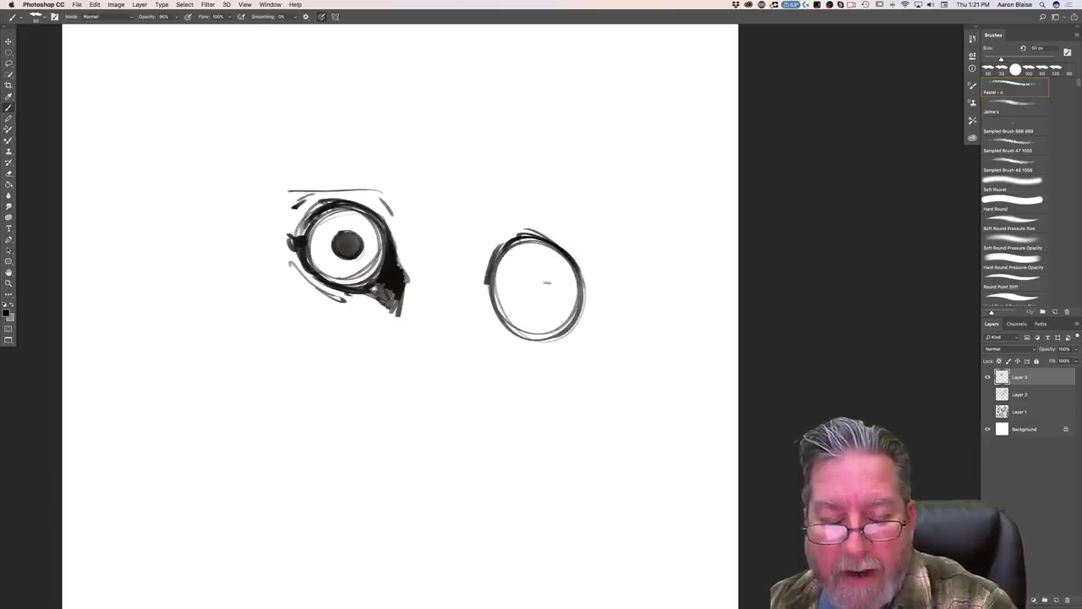
{"action": "mouse_move", "coordinate": [567, 284]}
{"action": "left_mouse_down"}
{"action": "mouse_move", "coordinate": [541, 330]}
{"action": "mouse_move", "coordinate": [486, 300]}
{"action": "mouse_move", "coordinate": [555, 338]}
{"action": "mouse_move", "coordinate": [539, 331]}
{"action": "left_mouse_up"}
{"action": "mouse_move", "coordinate": [535, 274]}
{"action": "left_mouse_down"}
{"action": "mouse_move", "coordinate": [539, 323]}
{"action": "mouse_move", "coordinate": [524, 300]}
{"action": "mouse_move", "coordinate": [548, 321]}
{"action": "left_mouse_up"}
{"action": "mouse_move", "coordinate": [541, 279]}
{"action": "left_mouse_down"}
{"action": "mouse_move", "coordinate": [558, 271]}
{"action": "mouse_move", "coordinate": [560, 301]}
{"action": "mouse_move", "coordinate": [571, 269]}
{"action": "mouse_move", "coordinate": [575, 286]}
{"action": "mouse_move", "coordinate": [551, 285]}
{"action": "mouse_move", "coordinate": [549, 300]}
{"action": "mouse_move", "coordinate": [566, 264]}
{"action": "mouse_move", "coordinate": [572, 285]}
{"action": "left_mouse_up"}
{"action": "left_click_drag", "start_coordinate": [563, 325], "coordinate": [538, 318]}
Step: Ink the second eye's heavy lids, pointed outer corner and solid black lower corner
{"action": "mouse_move", "coordinate": [576, 253]}
{"action": "left_mouse_down"}
{"action": "mouse_move", "coordinate": [509, 230]}
{"action": "mouse_move", "coordinate": [463, 276]}
{"action": "left_mouse_up"}
{"action": "mouse_move", "coordinate": [522, 231]}
{"action": "left_mouse_down"}
{"action": "mouse_move", "coordinate": [476, 271]}
{"action": "mouse_move", "coordinate": [470, 261]}
{"action": "mouse_move", "coordinate": [490, 309]}
{"action": "mouse_move", "coordinate": [561, 339]}
{"action": "left_mouse_up"}
{"action": "left_click_drag", "start_coordinate": [579, 259], "coordinate": [599, 362]}
{"action": "mouse_move", "coordinate": [599, 362]}
{"action": "left_mouse_down"}
{"action": "mouse_move", "coordinate": [554, 345]}
{"action": "mouse_move", "coordinate": [585, 321]}
{"action": "mouse_move", "coordinate": [592, 362]}
{"action": "mouse_move", "coordinate": [555, 343]}
{"action": "left_mouse_up"}
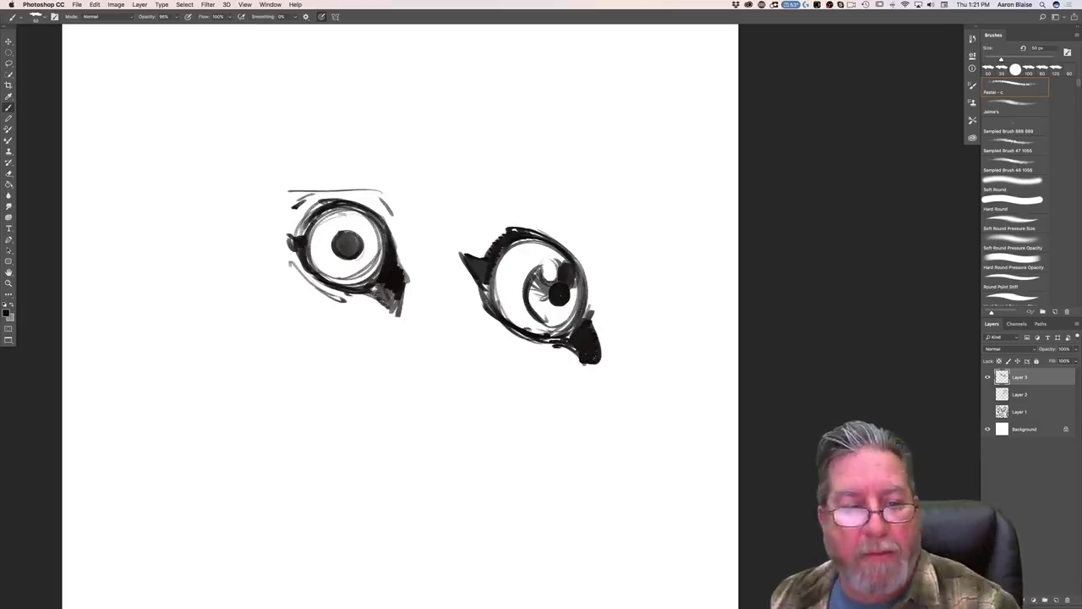
Step: Enlarge the brush to 90 px and shade a translucent shadow under the upper lid of both eyes
{"action": "left_click_drag", "start_coordinate": [379, 247], "coordinate": [310, 221]}
{"action": "key", "text": "bracketright"}
{"action": "key", "text": "bracketright"}
{"action": "key", "text": "bracketright"}
{"action": "key", "text": "bracketright"}
{"action": "left_click", "coordinate": [336, 17]}
{"action": "left_click", "coordinate": [318, 36]}
{"action": "left_click", "coordinate": [321, 17]}
{"action": "mouse_move", "coordinate": [385, 255]}
{"action": "left_mouse_down"}
{"action": "mouse_move", "coordinate": [353, 218]}
{"action": "mouse_move", "coordinate": [310, 223]}
{"action": "left_mouse_up"}
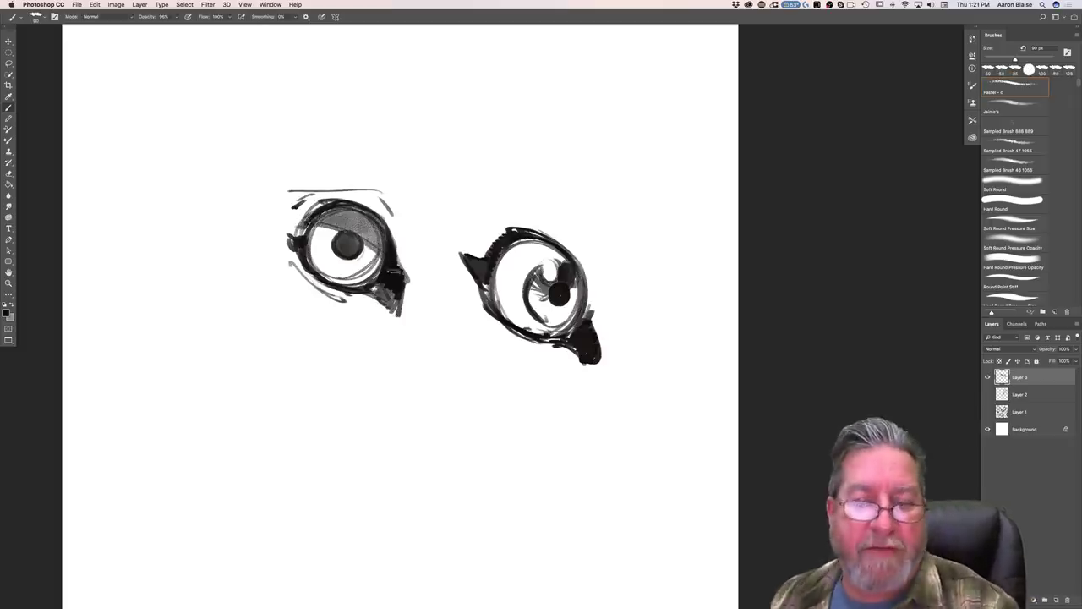
{"action": "mouse_move", "coordinate": [585, 290]}
{"action": "left_mouse_down"}
{"action": "mouse_move", "coordinate": [512, 247]}
{"action": "mouse_move", "coordinate": [568, 261]}
{"action": "mouse_move", "coordinate": [478, 246]}
{"action": "left_mouse_up"}
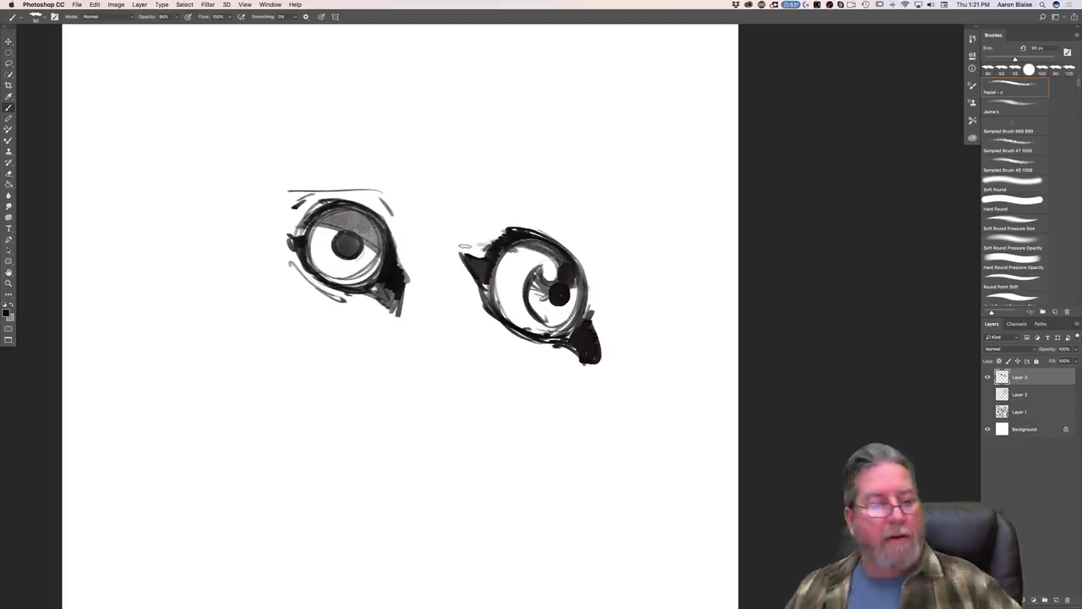
Step: Color the irises of both eyes muted blue (#5a7bad) on a new layer beneath the eye line work
{"action": "left_click", "coordinate": [6, 312]}
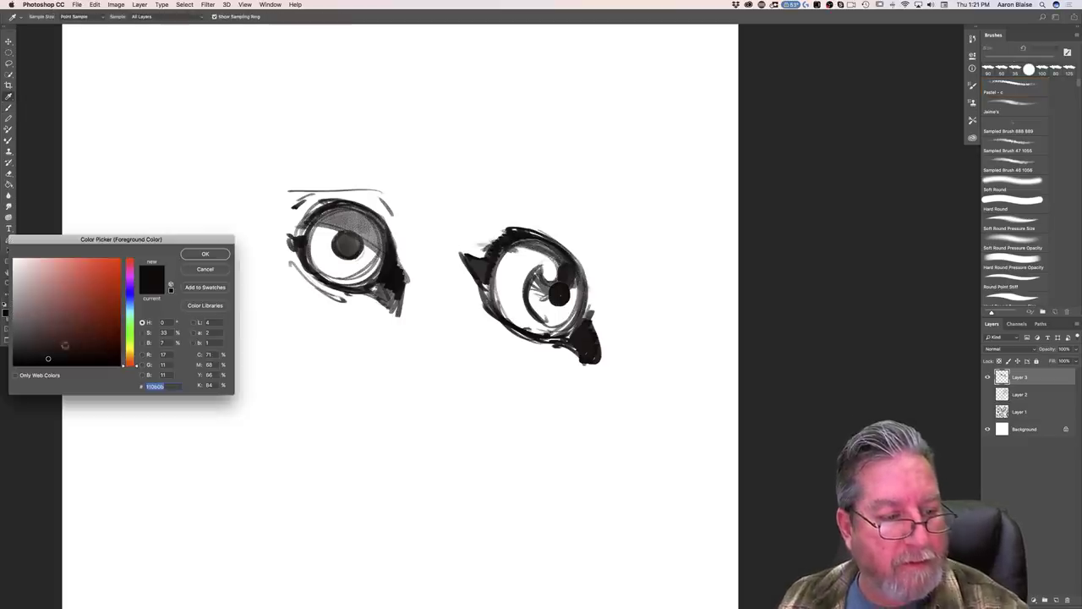
{"action": "left_click_drag", "start_coordinate": [129, 345], "coordinate": [129, 301]}
{"action": "left_click_drag", "start_coordinate": [62, 318], "coordinate": [63, 292]}
{"action": "left_click", "coordinate": [203, 253]}
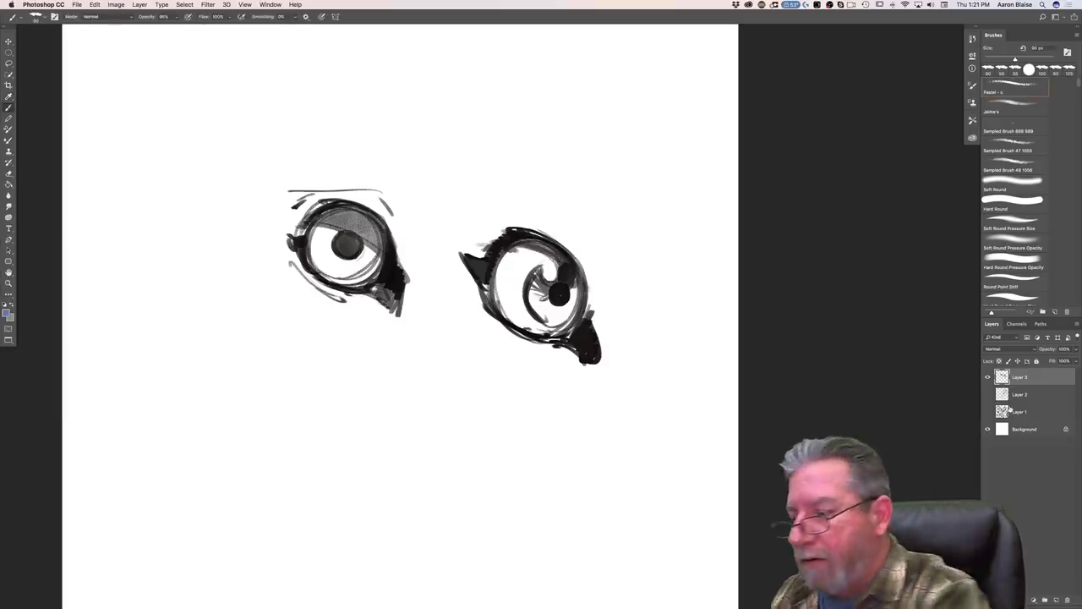
{"action": "left_click", "coordinate": [1021, 394]}
{"action": "left_click", "coordinate": [1056, 602]}
{"action": "mouse_move", "coordinate": [570, 289]}
{"action": "left_mouse_down"}
{"action": "mouse_move", "coordinate": [554, 315]}
{"action": "mouse_move", "coordinate": [531, 272]}
{"action": "left_mouse_up"}
{"action": "mouse_move", "coordinate": [373, 254]}
{"action": "left_mouse_down"}
{"action": "mouse_move", "coordinate": [317, 247]}
{"action": "mouse_move", "coordinate": [349, 221]}
{"action": "mouse_move", "coordinate": [376, 254]}
{"action": "left_mouse_up"}
Step: Add a pale cream highlight above the first eye's pupil on a new layer over the line work
{"action": "left_click", "coordinate": [6, 314]}
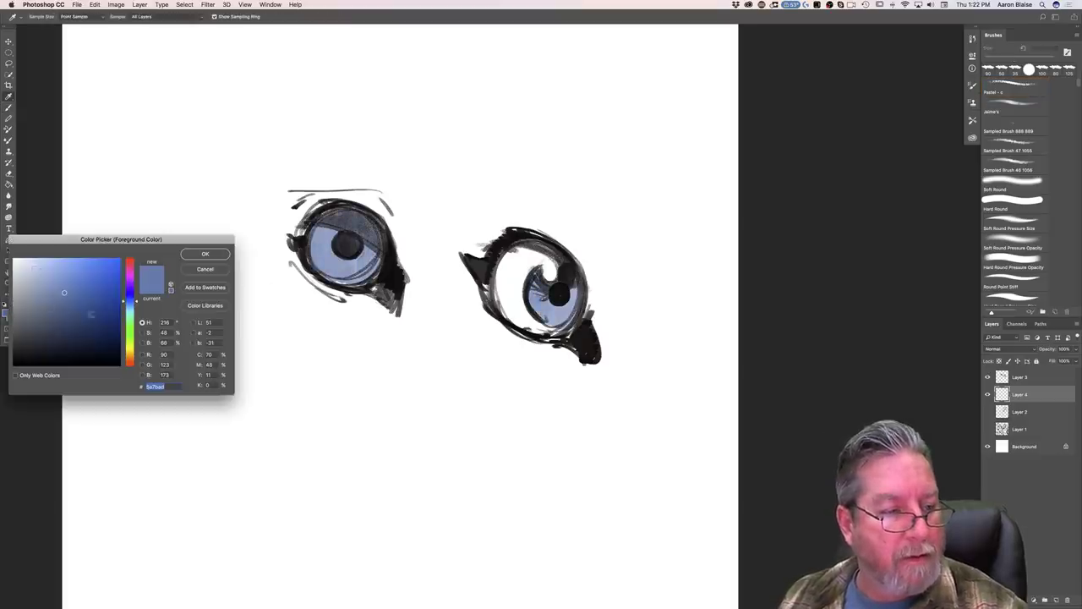
{"action": "left_click", "coordinate": [130, 354]}
{"action": "left_click", "coordinate": [22, 261]}
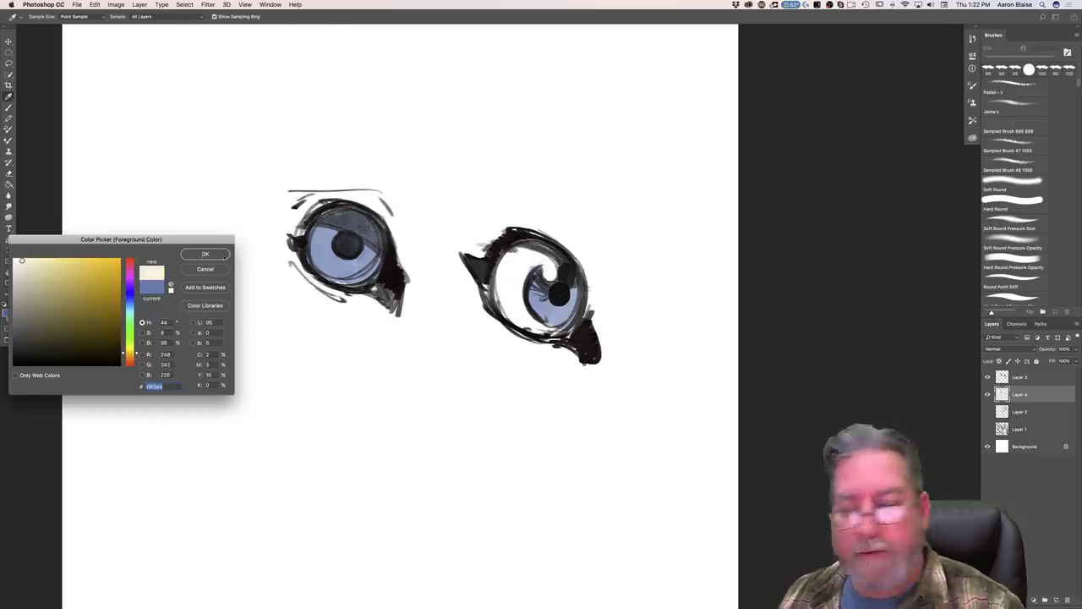
{"action": "left_click", "coordinate": [204, 254]}
{"action": "key", "text": "ctrl+shift+alt+n"}
{"action": "mouse_move", "coordinate": [333, 228]}
{"action": "left_mouse_down"}
{"action": "mouse_move", "coordinate": [347, 229]}
{"action": "mouse_move", "coordinate": [327, 227]}
{"action": "left_mouse_up"}
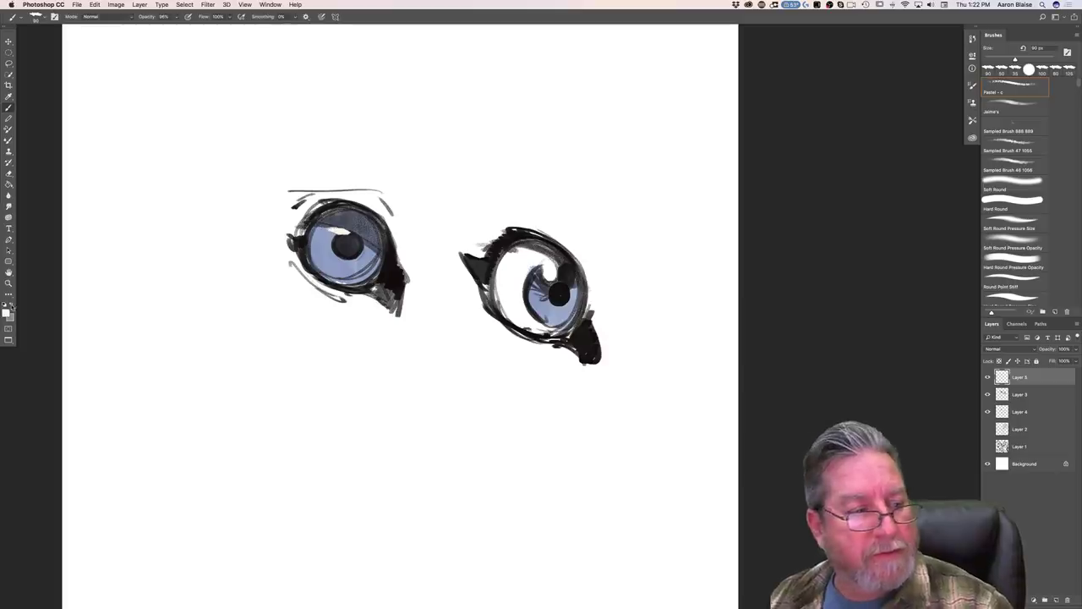
Step: Lighten the paint color to near-white and brighten the highlights on both eyes
{"action": "left_click", "coordinate": [9, 311]}
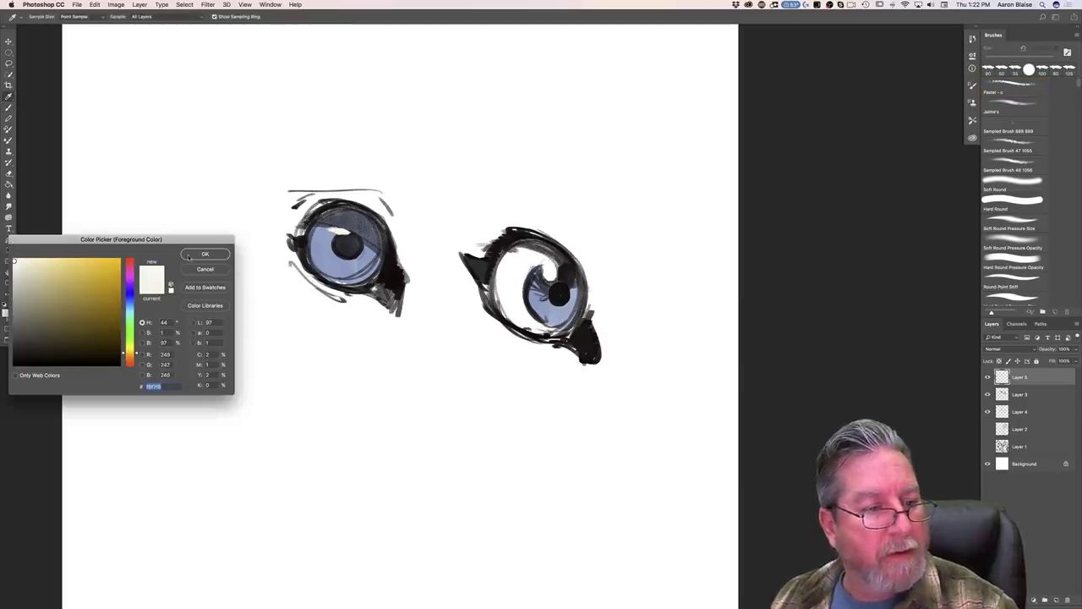
{"action": "left_click", "coordinate": [187, 255]}
{"action": "left_click_drag", "start_coordinate": [346, 231], "coordinate": [327, 229]}
{"action": "left_click_drag", "start_coordinate": [541, 267], "coordinate": [552, 272]}
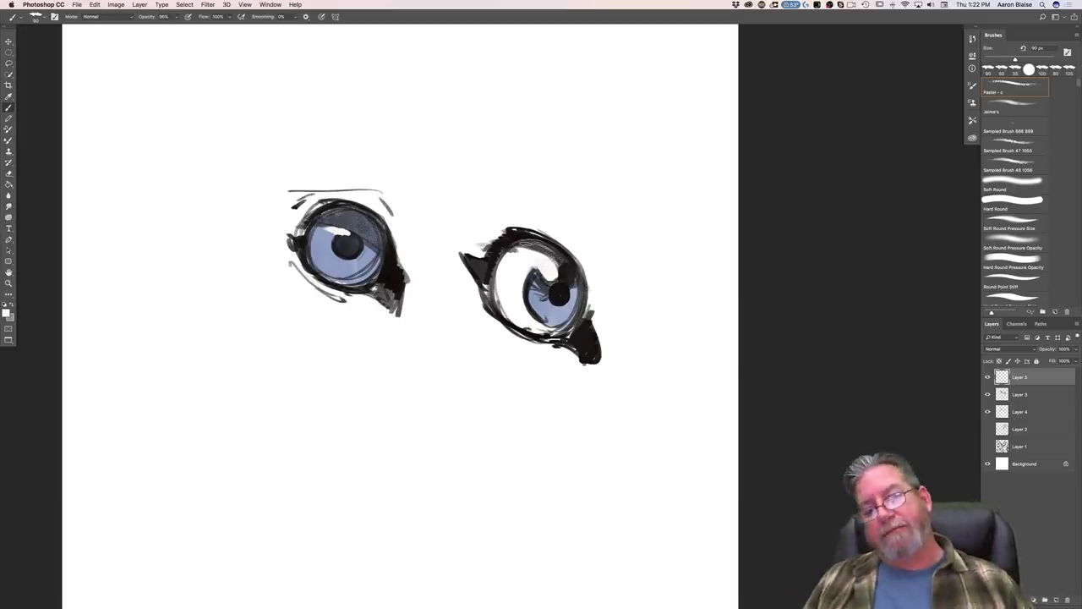
Step: Hide the three eye study layers, show the two drawing layers again and make Layer 2 active
{"action": "key", "text": "super+minus"}
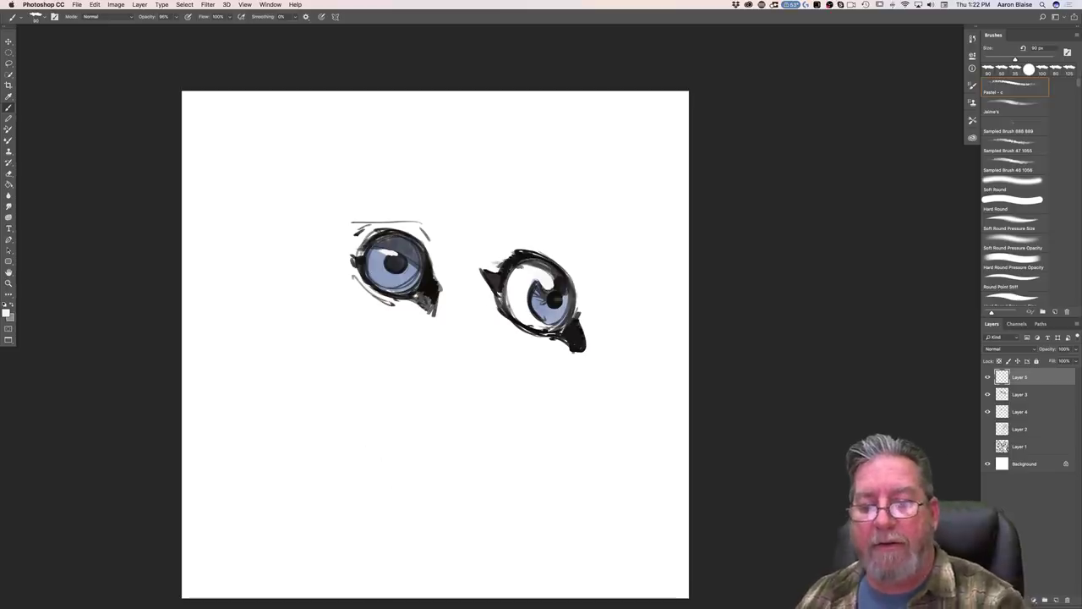
{"action": "left_click_drag", "start_coordinate": [988, 378], "coordinate": [987, 447]}
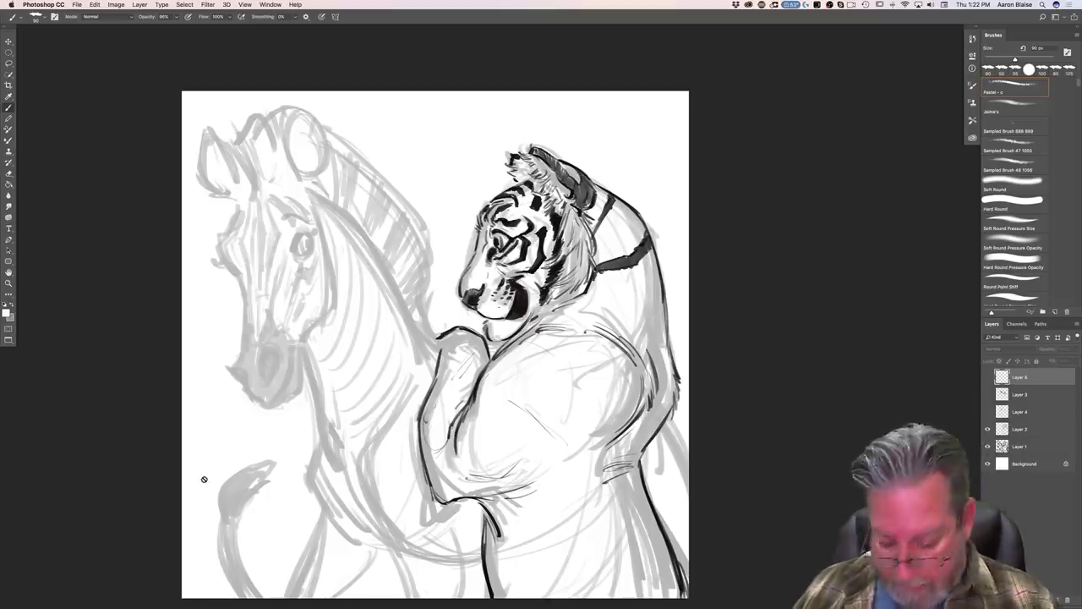
{"action": "left_click", "coordinate": [1014, 430]}
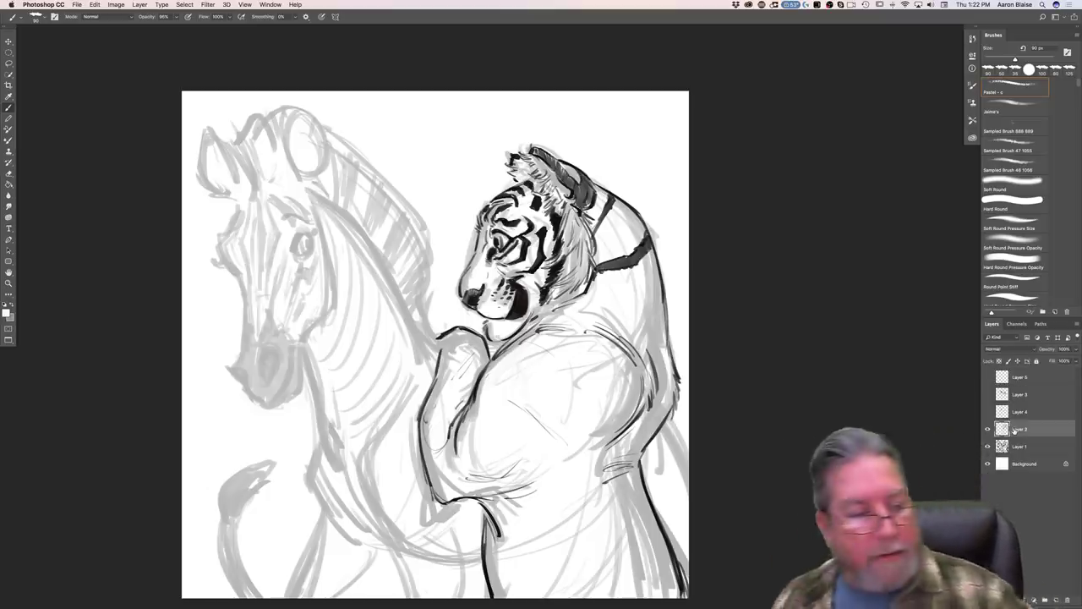
Step: Set the foreground color to a warm near-black (#15130f) and hide the interface around the canvas
{"action": "left_click", "coordinate": [7, 311]}
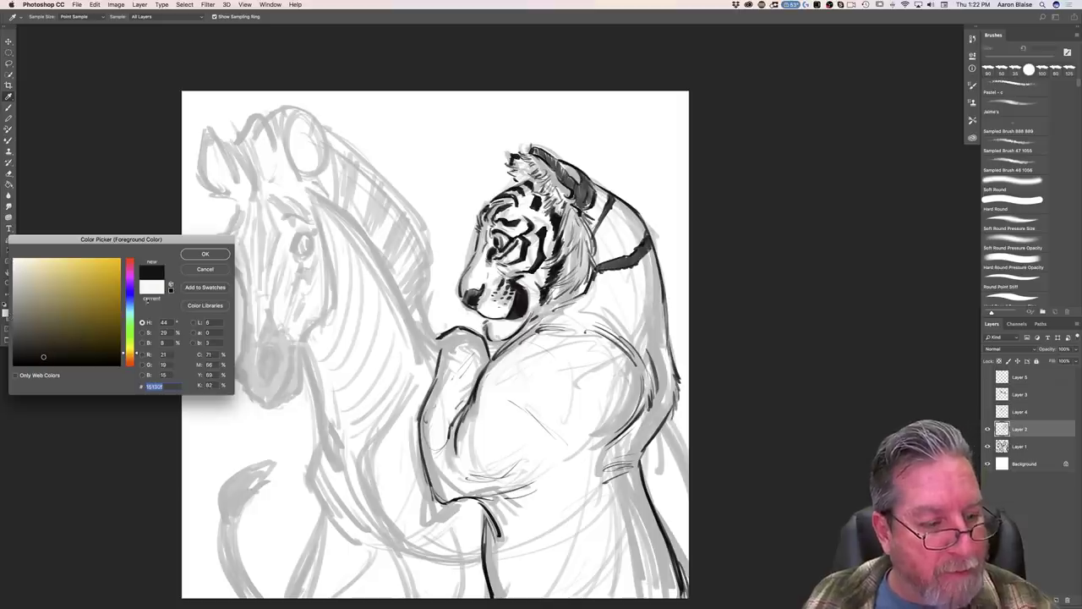
{"action": "left_click", "coordinate": [129, 356]}
{"action": "left_click", "coordinate": [42, 357]}
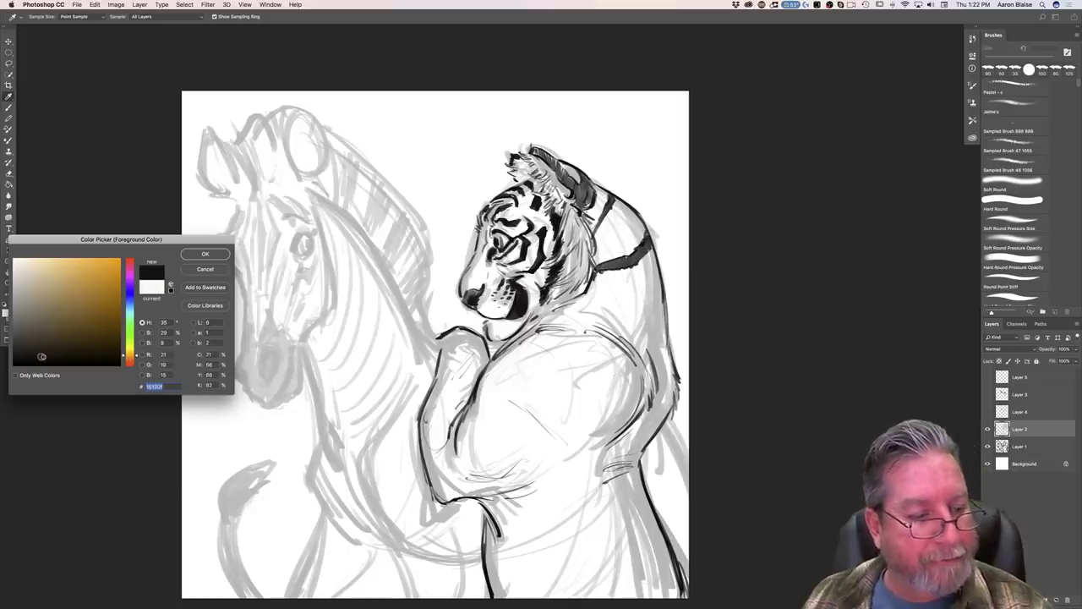
{"action": "left_click", "coordinate": [191, 253]}
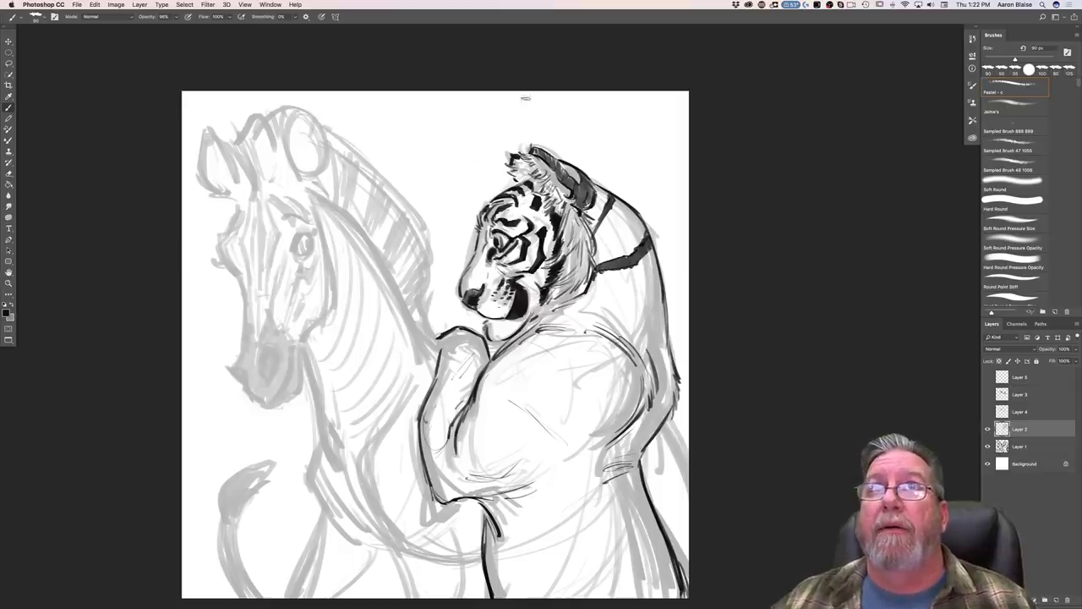
{"action": "key", "text": "Tab"}
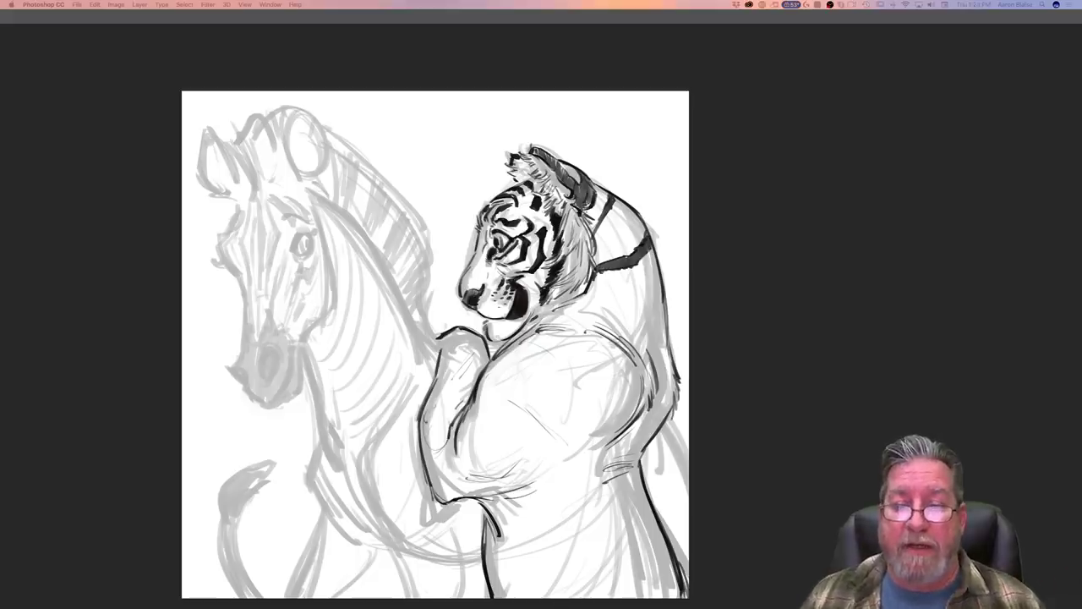
Step: Bring the interface back, darken the spine on the rider's back, and add a neck stripe behind the ear with a 70 px brush
{"action": "key", "text": "Tab"}
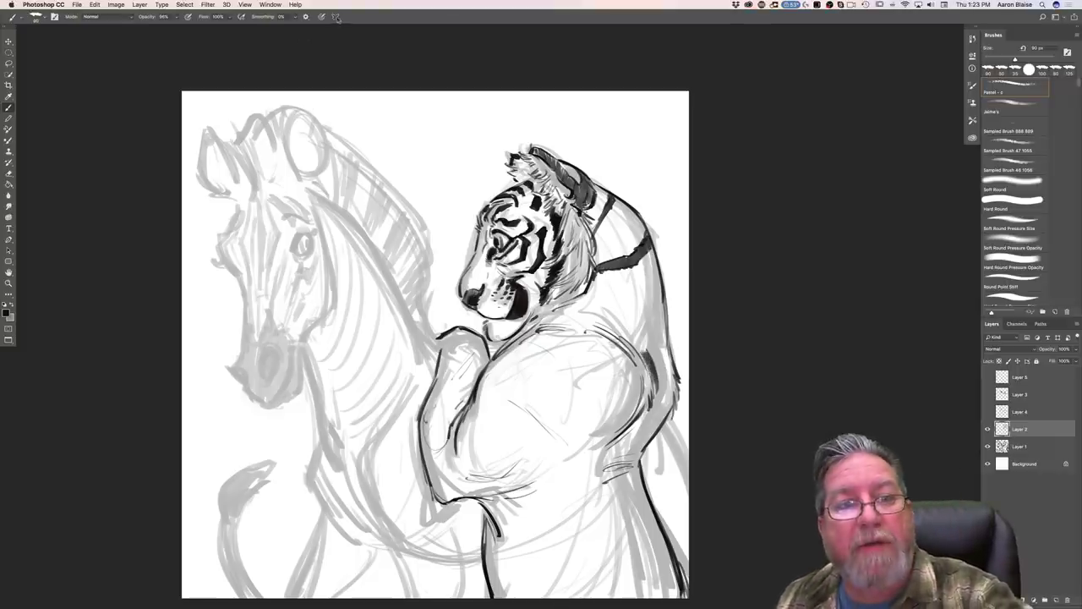
{"action": "left_click_drag", "start_coordinate": [640, 350], "coordinate": [649, 392]}
{"action": "left_click_drag", "start_coordinate": [648, 350], "coordinate": [650, 394]}
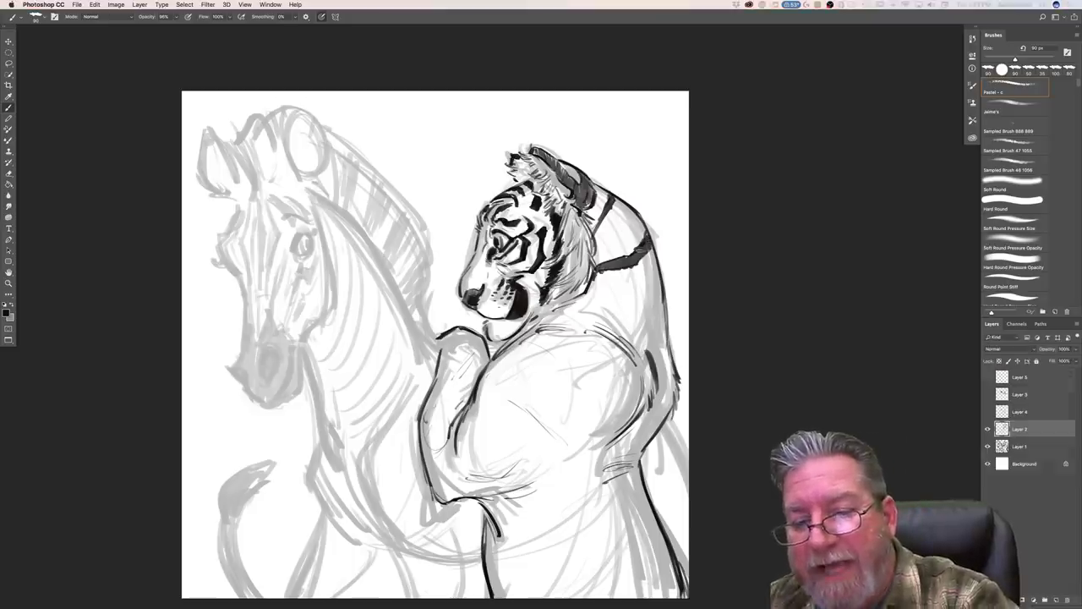
{"action": "left_click_drag", "start_coordinate": [645, 231], "coordinate": [622, 258]}
{"action": "key", "text": "bracketleft"}
{"action": "key", "text": "bracketleft"}
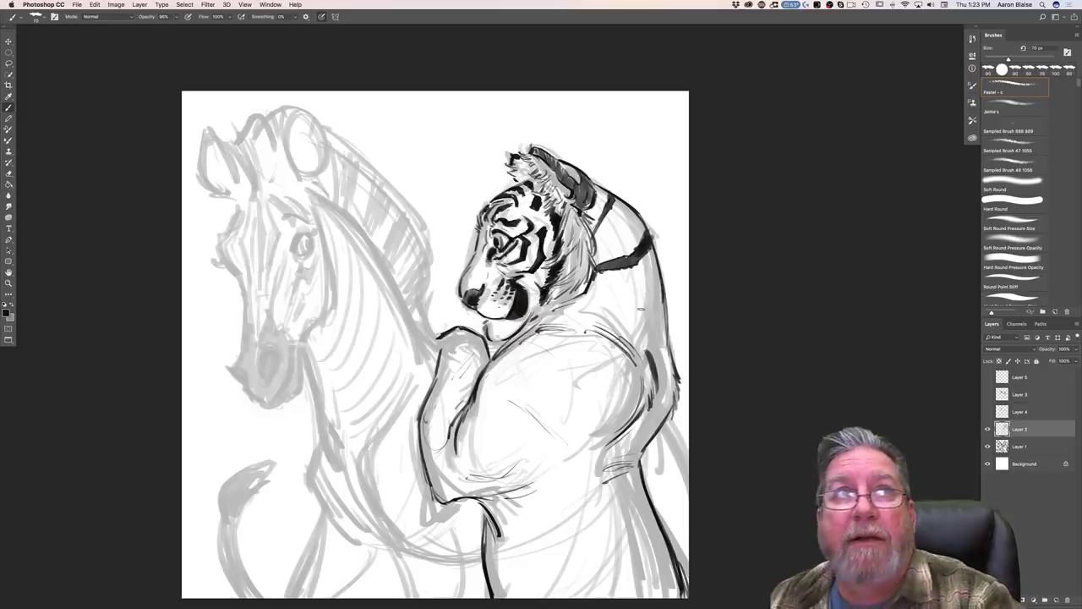
{"action": "left_click_drag", "start_coordinate": [635, 209], "coordinate": [599, 248]}
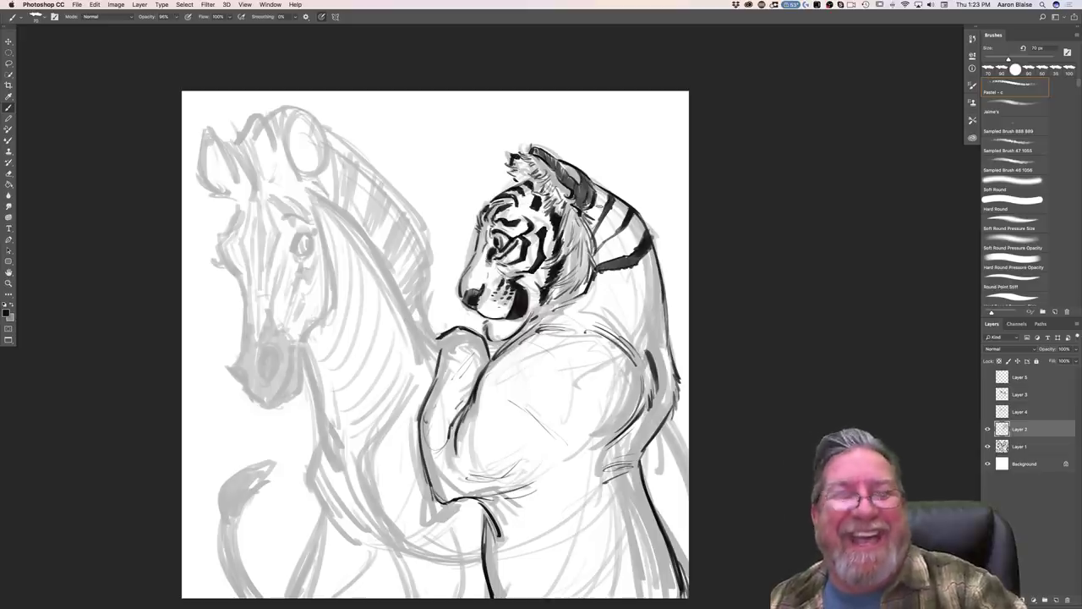
Step: Ink a black stripe across the tiger's upper back toward the chest and join it to the spine line
{"action": "left_click_drag", "start_coordinate": [650, 297], "coordinate": [657, 299]}
{"action": "mouse_move", "coordinate": [649, 247]}
{"action": "left_mouse_down"}
{"action": "mouse_move", "coordinate": [665, 377]}
{"action": "mouse_move", "coordinate": [641, 422]}
{"action": "left_mouse_up"}
{"action": "mouse_move", "coordinate": [660, 293]}
{"action": "left_mouse_down"}
{"action": "mouse_move", "coordinate": [637, 303]}
{"action": "mouse_move", "coordinate": [655, 319]}
{"action": "mouse_move", "coordinate": [635, 307]}
{"action": "left_mouse_up"}
{"action": "mouse_move", "coordinate": [649, 292]}
{"action": "left_mouse_down"}
{"action": "mouse_move", "coordinate": [625, 302]}
{"action": "mouse_move", "coordinate": [602, 290]}
{"action": "mouse_move", "coordinate": [595, 303]}
{"action": "mouse_move", "coordinate": [606, 302]}
{"action": "left_mouse_up"}
{"action": "left_click_drag", "start_coordinate": [649, 291], "coordinate": [562, 313]}
{"action": "left_click_drag", "start_coordinate": [667, 291], "coordinate": [654, 302]}
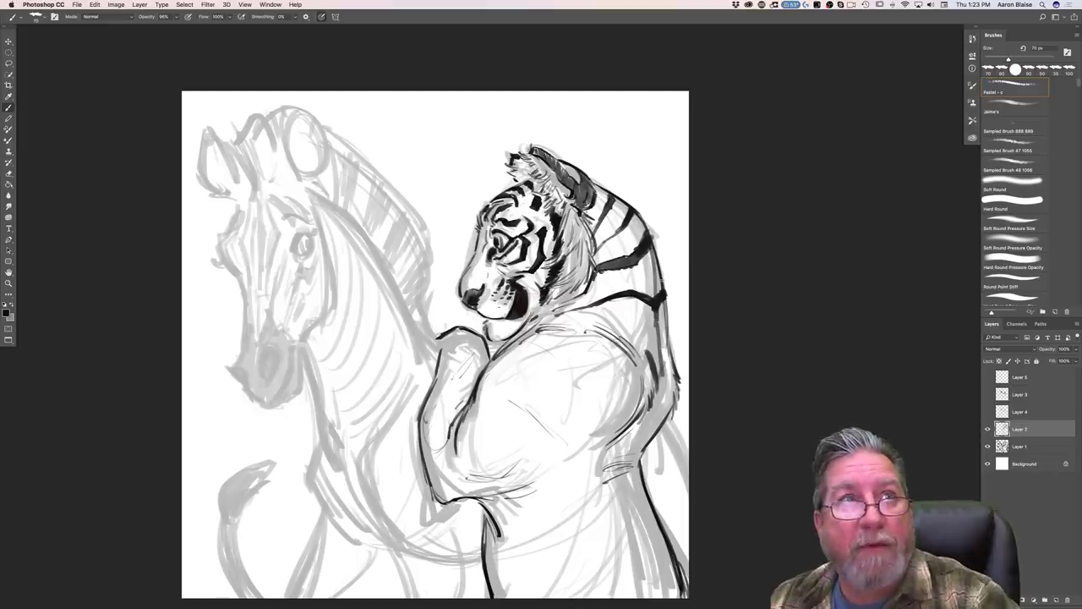
Step: Paint two long curved stripes over the tiger's near shoulder, connecting them to short bands at the spine
{"action": "mouse_move", "coordinate": [667, 340]}
{"action": "left_mouse_down"}
{"action": "mouse_move", "coordinate": [658, 353]}
{"action": "mouse_move", "coordinate": [578, 326]}
{"action": "mouse_move", "coordinate": [518, 340]}
{"action": "left_mouse_up"}
{"action": "left_click_drag", "start_coordinate": [571, 305], "coordinate": [561, 311]}
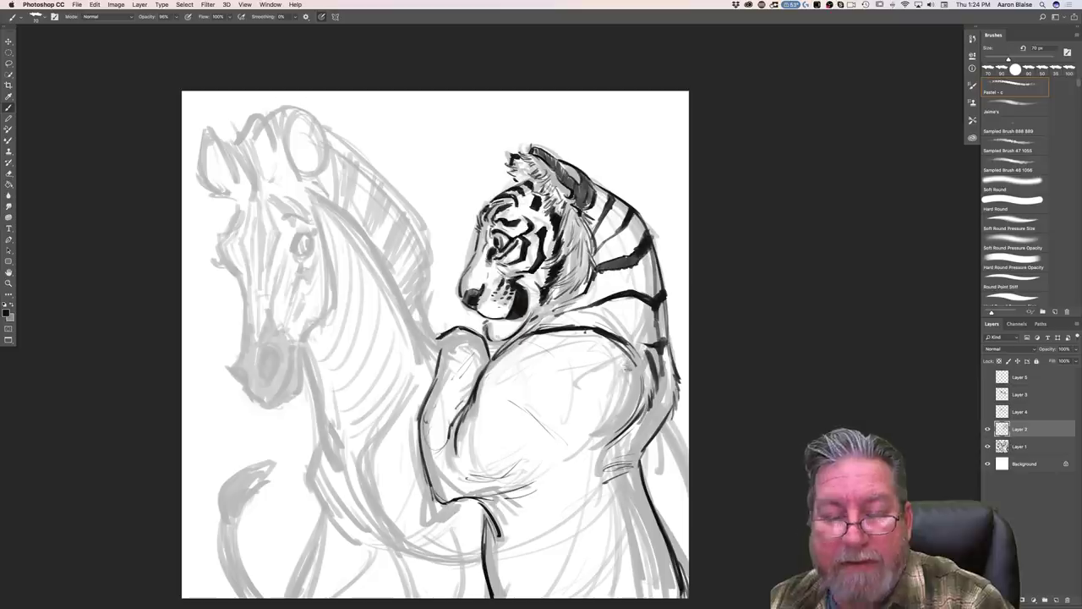
{"action": "mouse_move", "coordinate": [631, 367]}
{"action": "left_mouse_down"}
{"action": "mouse_move", "coordinate": [511, 350]}
{"action": "mouse_move", "coordinate": [636, 377]}
{"action": "mouse_move", "coordinate": [526, 357]}
{"action": "mouse_move", "coordinate": [632, 377]}
{"action": "mouse_move", "coordinate": [652, 388]}
{"action": "mouse_move", "coordinate": [653, 401]}
{"action": "mouse_move", "coordinate": [678, 390]}
{"action": "mouse_move", "coordinate": [658, 390]}
{"action": "left_mouse_up"}
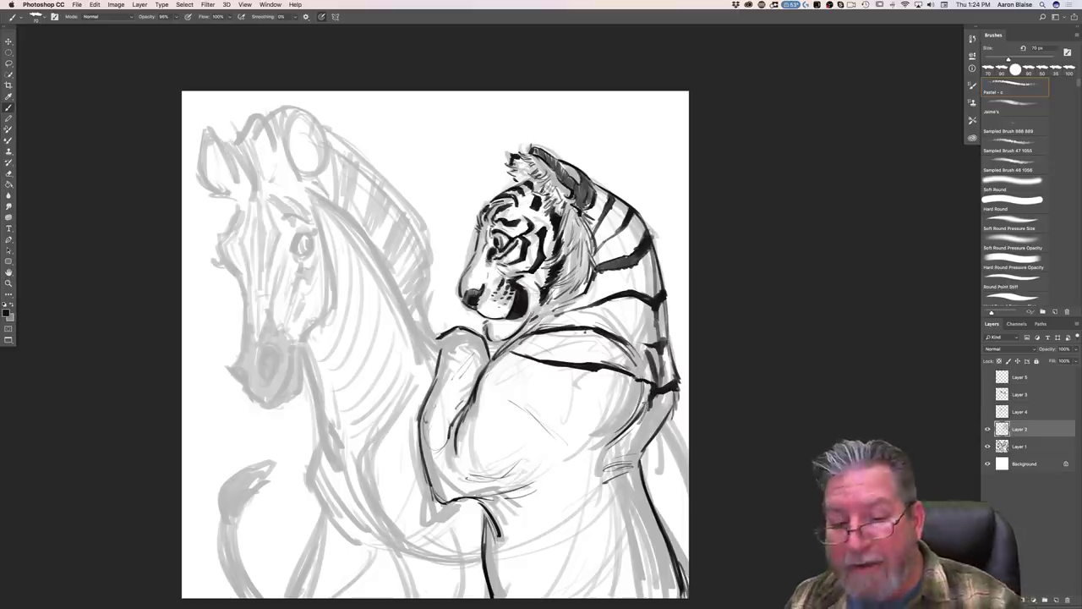
{"action": "left_click_drag", "start_coordinate": [651, 396], "coordinate": [647, 382]}
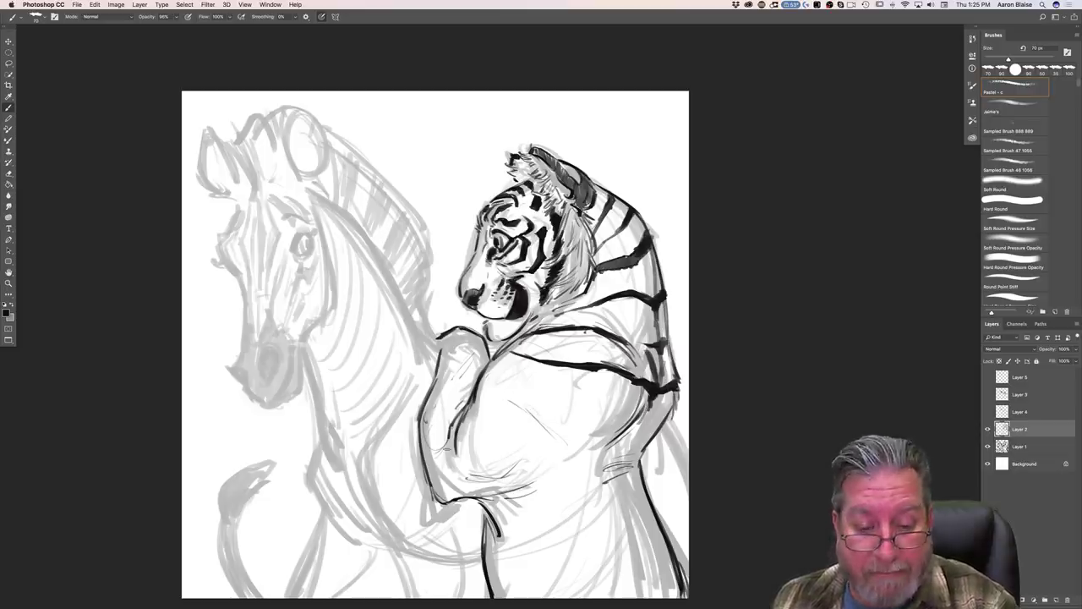
Step: Add two short black stripes across the tiger's far forearm, above the elbow bend
{"action": "mouse_move", "coordinate": [444, 435]}
{"action": "left_mouse_down"}
{"action": "mouse_move", "coordinate": [423, 448]}
{"action": "mouse_move", "coordinate": [427, 460]}
{"action": "left_mouse_up"}
{"action": "left_click_drag", "start_coordinate": [452, 408], "coordinate": [427, 402]}
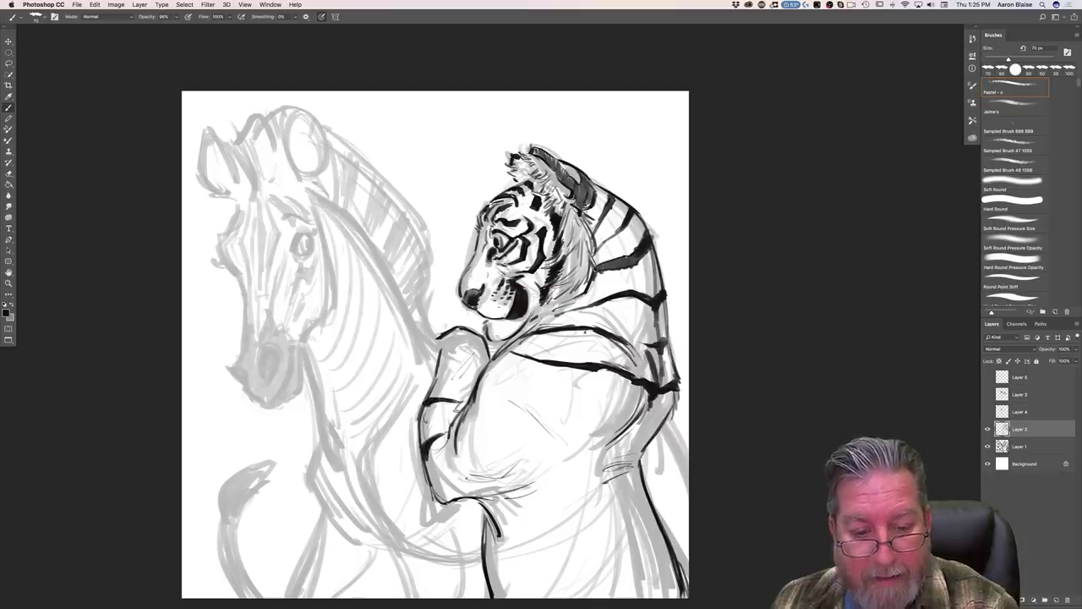
{"action": "mouse_move", "coordinate": [466, 424]}
{"action": "left_mouse_down"}
{"action": "mouse_move", "coordinate": [459, 463]}
{"action": "mouse_move", "coordinate": [482, 497]}
{"action": "mouse_move", "coordinate": [462, 458]}
{"action": "left_mouse_up"}
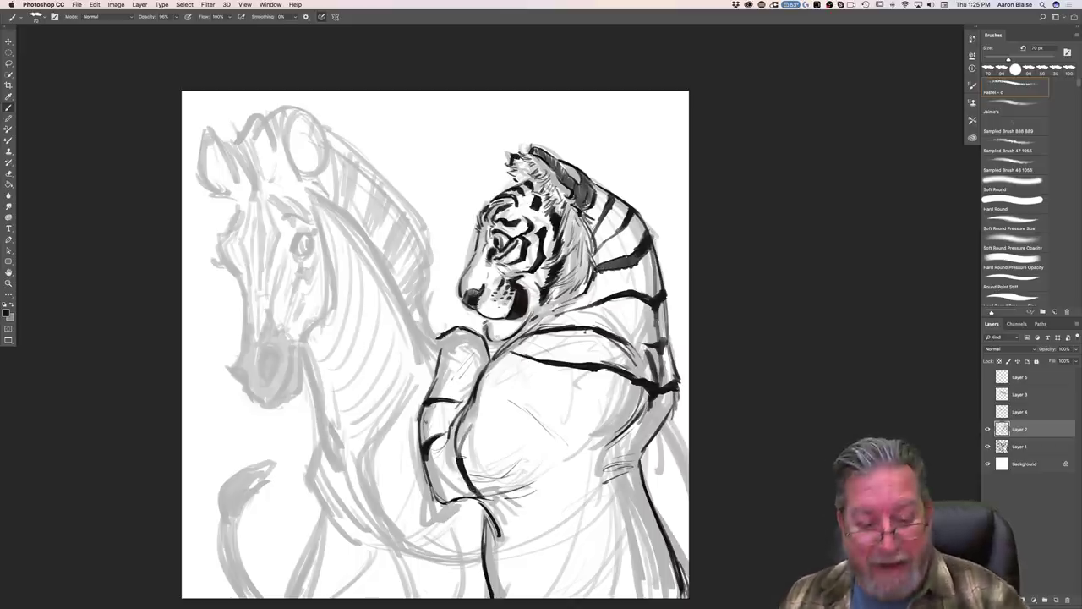
{"action": "mouse_move", "coordinate": [467, 438]}
{"action": "left_mouse_down"}
{"action": "mouse_move", "coordinate": [463, 465]}
{"action": "mouse_move", "coordinate": [481, 493]}
{"action": "left_mouse_up"}
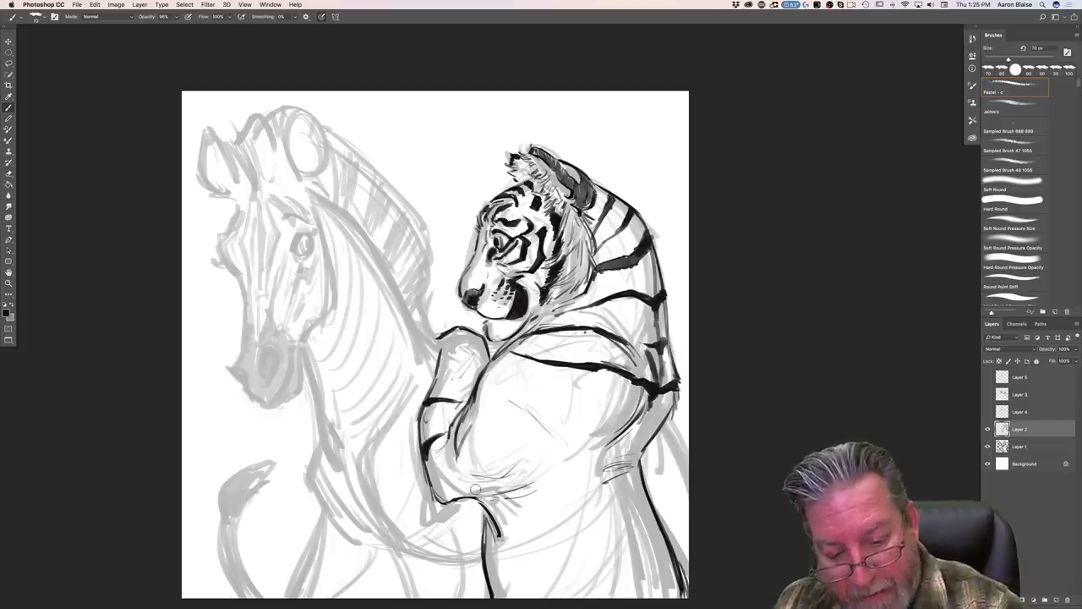
{"action": "left_click_drag", "start_coordinate": [470, 432], "coordinate": [460, 456]}
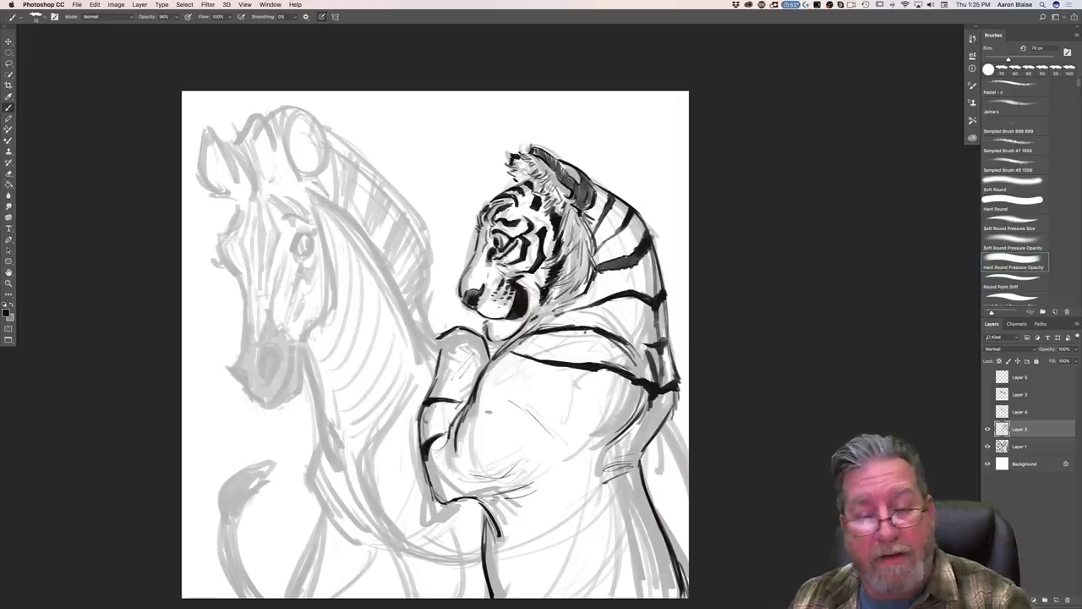
{"action": "key", "text": "comma"}
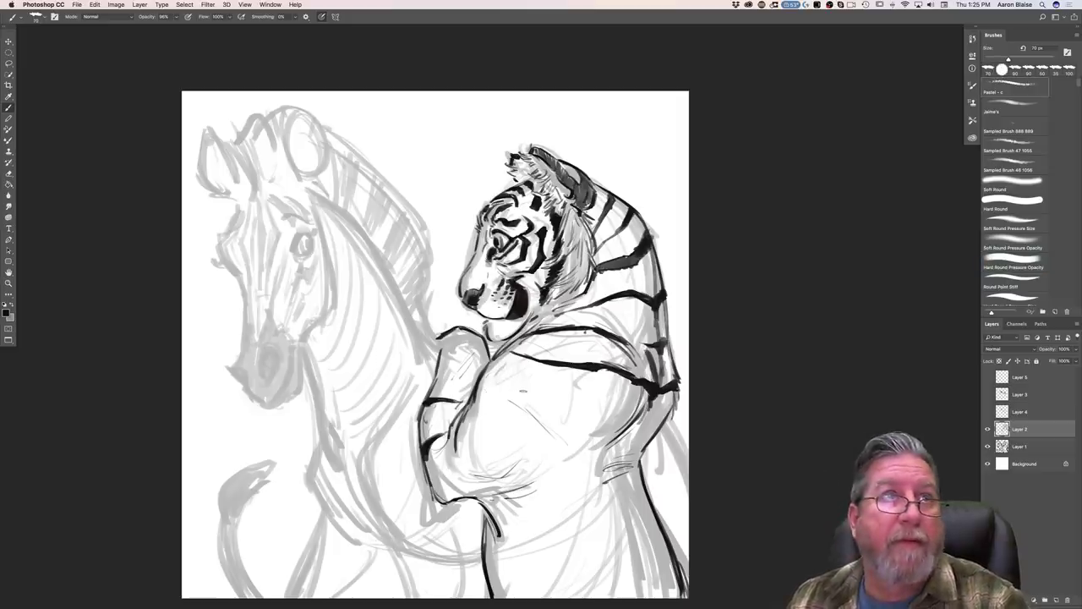
Step: Paint a long stripe across the near upper arm, with curved stripes and a small mark on the area below it
{"action": "mouse_move", "coordinate": [565, 394]}
{"action": "left_mouse_down"}
{"action": "mouse_move", "coordinate": [487, 399]}
{"action": "mouse_move", "coordinate": [556, 396]}
{"action": "mouse_move", "coordinate": [632, 421]}
{"action": "mouse_move", "coordinate": [562, 400]}
{"action": "mouse_move", "coordinate": [477, 401]}
{"action": "left_mouse_up"}
{"action": "mouse_move", "coordinate": [545, 415]}
{"action": "left_mouse_down"}
{"action": "mouse_move", "coordinate": [517, 420]}
{"action": "mouse_move", "coordinate": [490, 476]}
{"action": "mouse_move", "coordinate": [452, 497]}
{"action": "left_mouse_up"}
{"action": "mouse_move", "coordinate": [518, 434]}
{"action": "left_mouse_down"}
{"action": "mouse_move", "coordinate": [499, 472]}
{"action": "mouse_move", "coordinate": [462, 496]}
{"action": "left_mouse_up"}
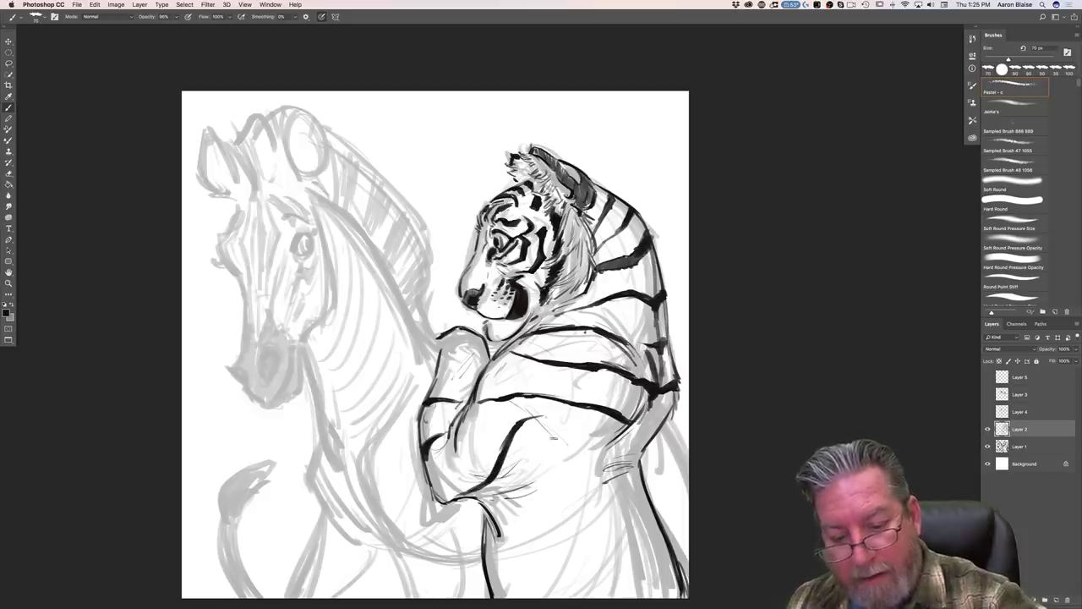
{"action": "left_click_drag", "start_coordinate": [546, 445], "coordinate": [477, 499]}
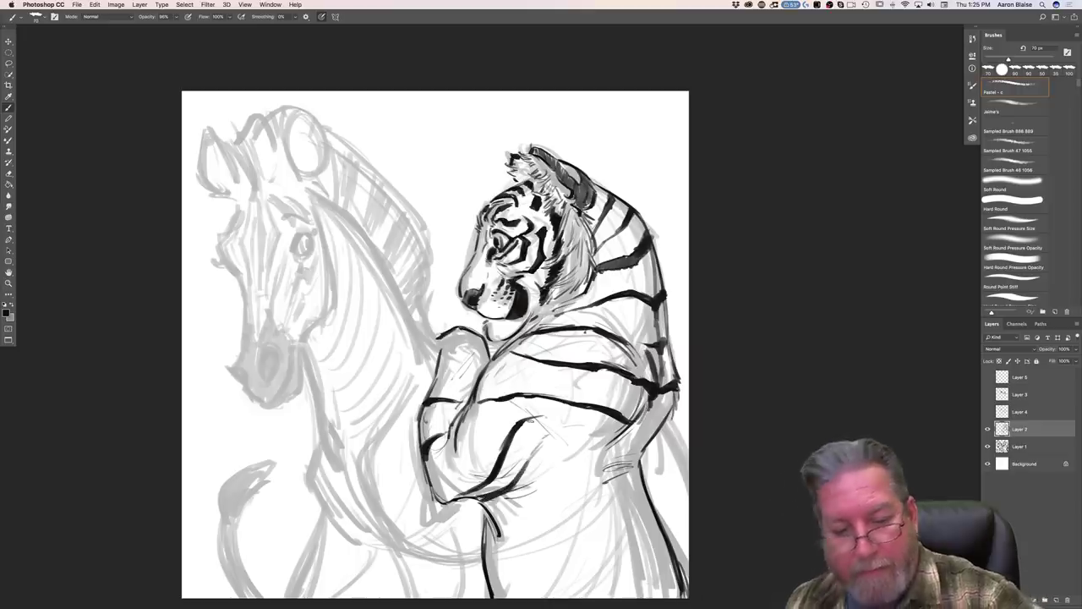
{"action": "left_click_drag", "start_coordinate": [480, 435], "coordinate": [472, 445]}
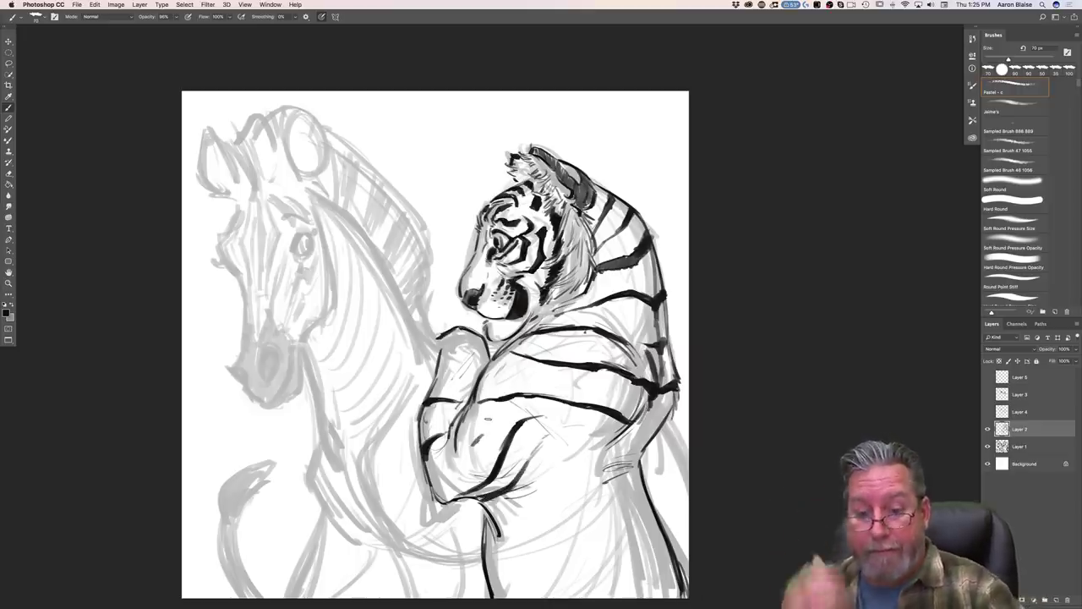
Step: Stripe the lower back in black, sweep stripes forward along the flank, and ink the spine line down from the waist
{"action": "mouse_move", "coordinate": [640, 414]}
{"action": "left_mouse_down"}
{"action": "mouse_move", "coordinate": [666, 415]}
{"action": "mouse_move", "coordinate": [641, 414]}
{"action": "left_mouse_up"}
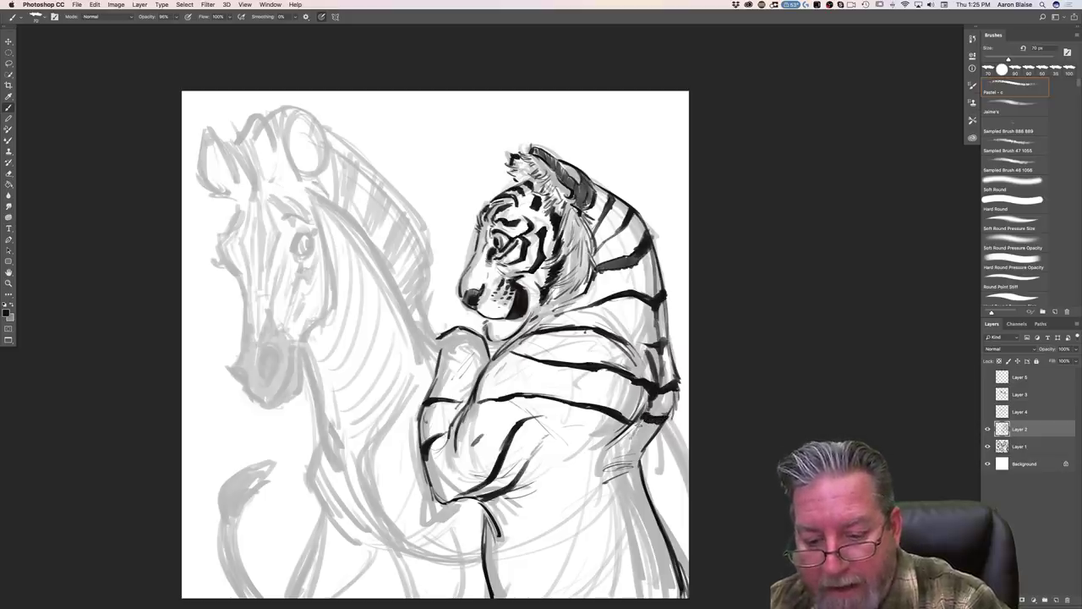
{"action": "mouse_move", "coordinate": [647, 438]}
{"action": "left_mouse_down"}
{"action": "mouse_move", "coordinate": [636, 452]}
{"action": "mouse_move", "coordinate": [604, 448]}
{"action": "left_mouse_up"}
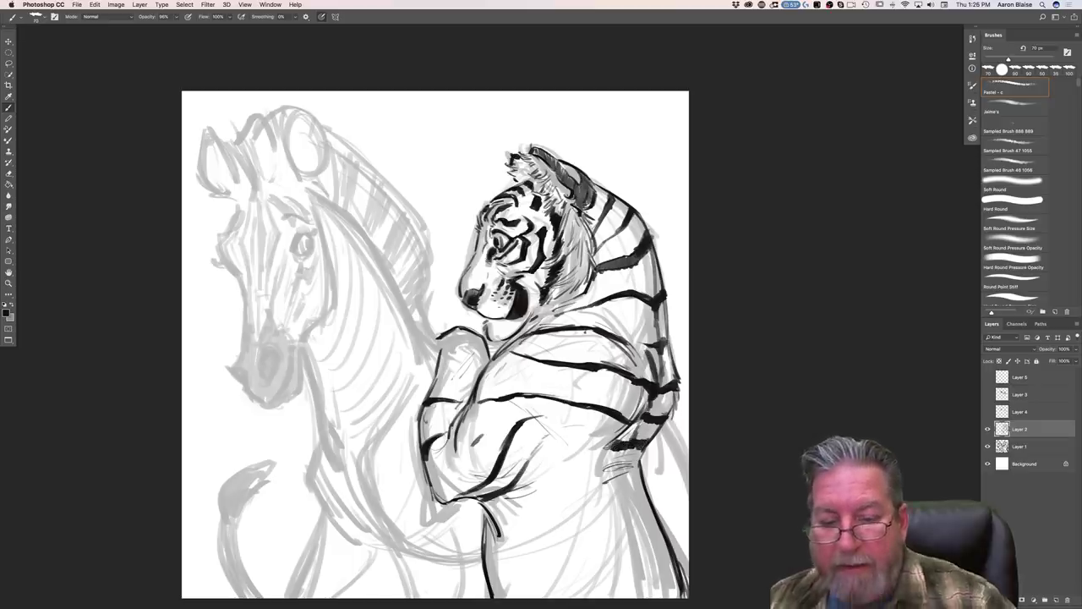
{"action": "mouse_move", "coordinate": [619, 438]}
{"action": "left_mouse_down"}
{"action": "mouse_move", "coordinate": [570, 452]}
{"action": "mouse_move", "coordinate": [544, 478]}
{"action": "mouse_move", "coordinate": [551, 495]}
{"action": "mouse_move", "coordinate": [515, 502]}
{"action": "left_mouse_up"}
{"action": "mouse_move", "coordinate": [585, 473]}
{"action": "left_mouse_down"}
{"action": "mouse_move", "coordinate": [538, 504]}
{"action": "mouse_move", "coordinate": [513, 503]}
{"action": "left_mouse_up"}
{"action": "mouse_move", "coordinate": [627, 456]}
{"action": "left_mouse_down"}
{"action": "mouse_move", "coordinate": [629, 502]}
{"action": "mouse_move", "coordinate": [663, 577]}
{"action": "left_mouse_up"}
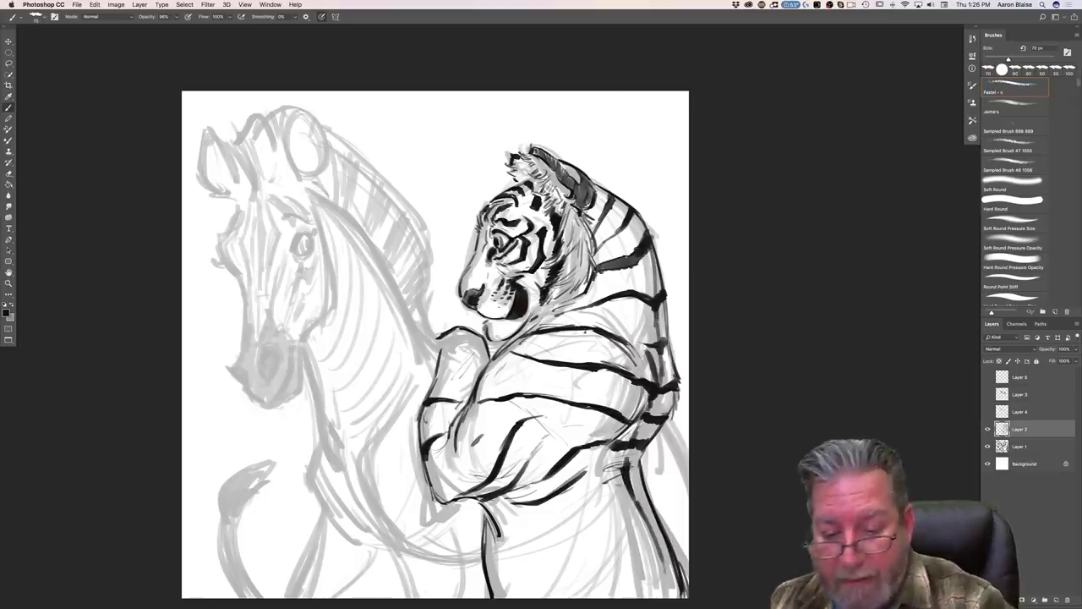
Step: Ink a long diagonal stripe across the tiger's waist and tie it into the spine line with short marks
{"action": "mouse_move", "coordinate": [621, 486]}
{"action": "left_mouse_down"}
{"action": "mouse_move", "coordinate": [603, 463]}
{"action": "mouse_move", "coordinate": [576, 516]}
{"action": "mouse_move", "coordinate": [532, 530]}
{"action": "left_mouse_up"}
{"action": "left_click_drag", "start_coordinate": [587, 502], "coordinate": [514, 537]}
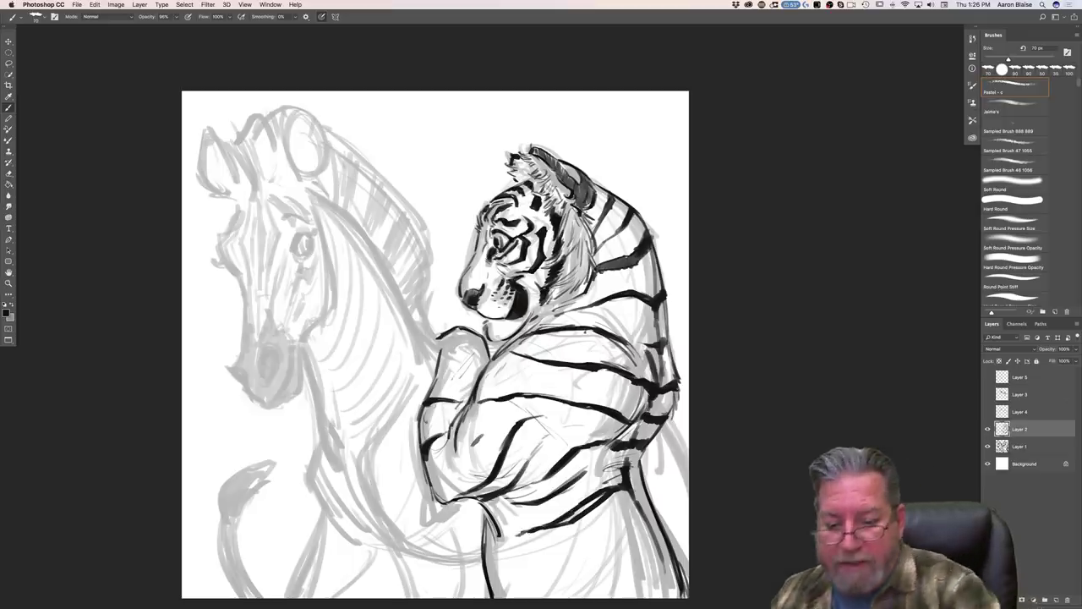
{"action": "left_click_drag", "start_coordinate": [630, 488], "coordinate": [646, 497]}
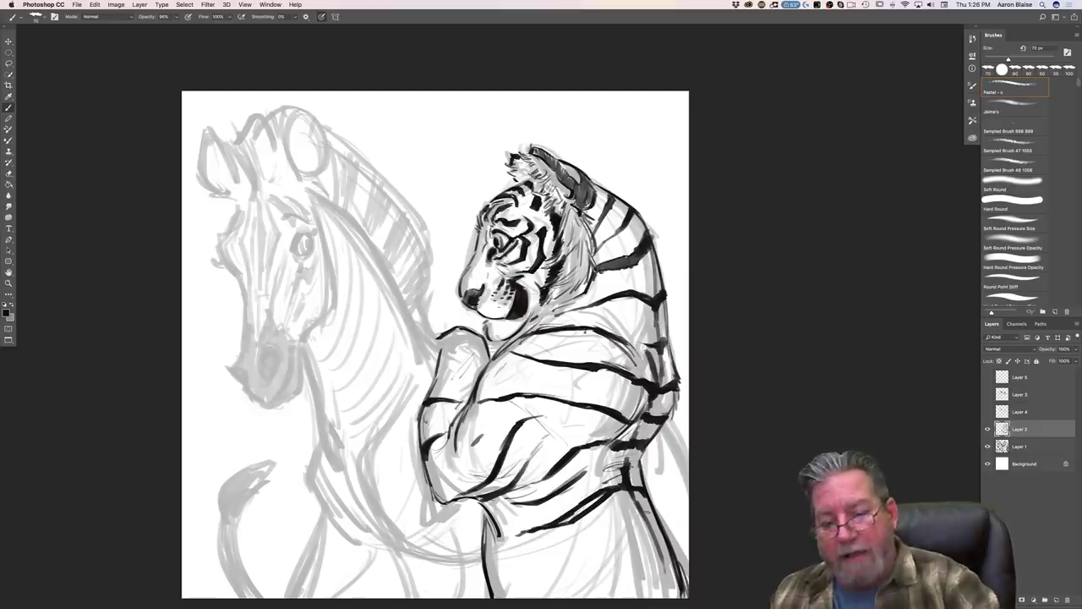
{"action": "left_click_drag", "start_coordinate": [623, 455], "coordinate": [633, 456]}
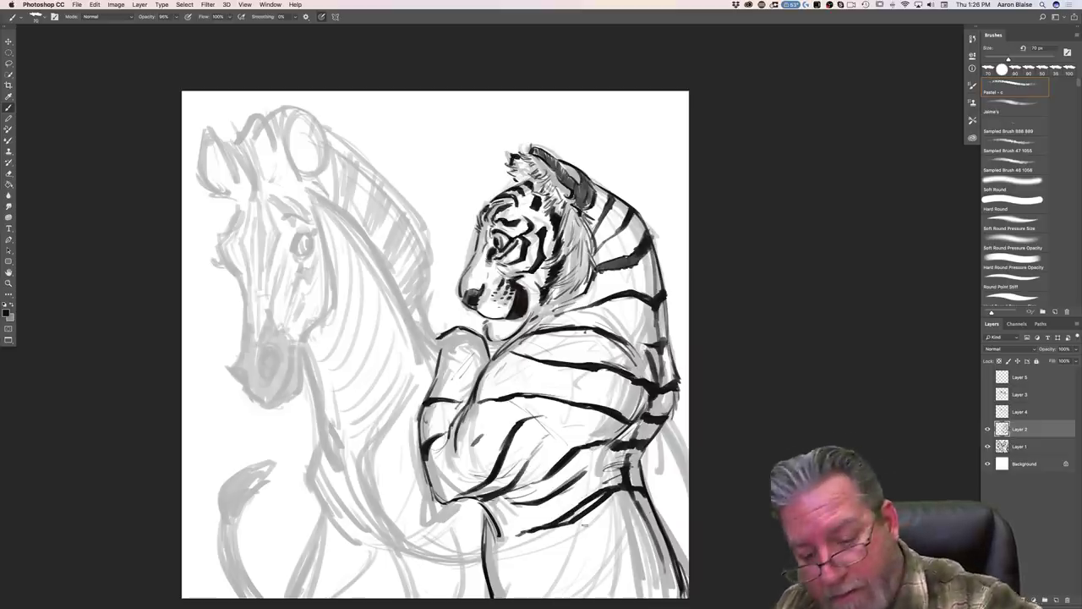
Step: Fill the tiger's side below the waist with tapering diagonal stripes that branch from the spine line
{"action": "left_click_drag", "start_coordinate": [616, 509], "coordinate": [554, 541]}
{"action": "left_click_drag", "start_coordinate": [604, 480], "coordinate": [569, 496]}
{"action": "left_click_drag", "start_coordinate": [607, 480], "coordinate": [558, 500]}
{"action": "mouse_move", "coordinate": [627, 511]}
{"action": "left_mouse_down"}
{"action": "mouse_move", "coordinate": [543, 568]}
{"action": "mouse_move", "coordinate": [595, 548]}
{"action": "left_mouse_up"}
{"action": "mouse_move", "coordinate": [621, 519]}
{"action": "left_mouse_down"}
{"action": "mouse_move", "coordinate": [551, 570]}
{"action": "mouse_move", "coordinate": [507, 564]}
{"action": "left_mouse_up"}
{"action": "mouse_move", "coordinate": [623, 523]}
{"action": "left_mouse_down"}
{"action": "mouse_move", "coordinate": [656, 515]}
{"action": "mouse_move", "coordinate": [655, 531]}
{"action": "mouse_move", "coordinate": [649, 513]}
{"action": "left_mouse_up"}
{"action": "mouse_move", "coordinate": [634, 521]}
{"action": "left_mouse_down"}
{"action": "mouse_move", "coordinate": [646, 514]}
{"action": "mouse_move", "coordinate": [657, 547]}
{"action": "left_mouse_up"}
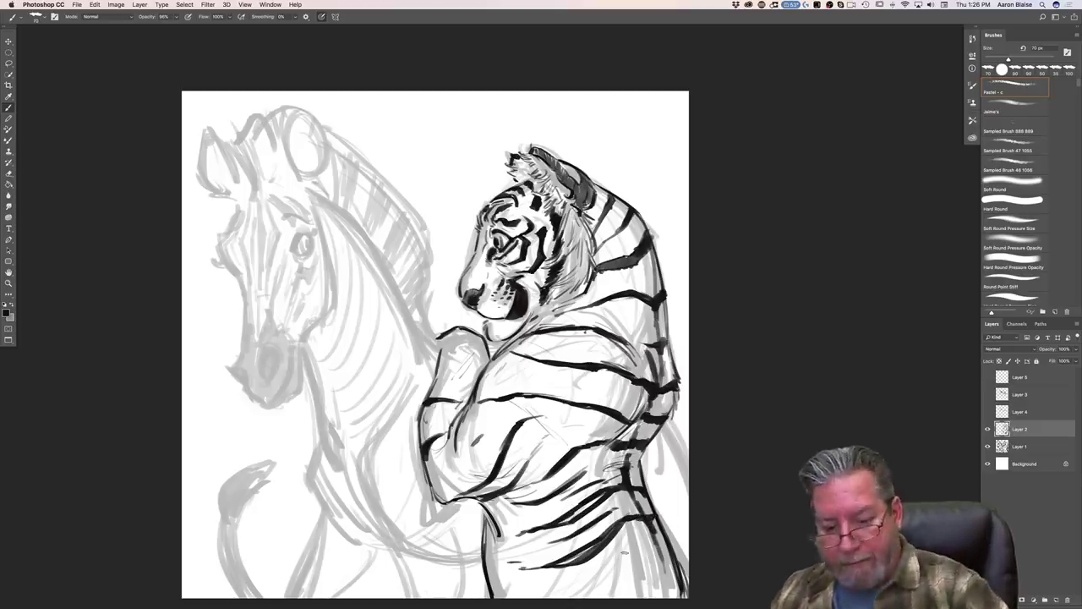
{"action": "left_click_drag", "start_coordinate": [654, 554], "coordinate": [659, 535]}
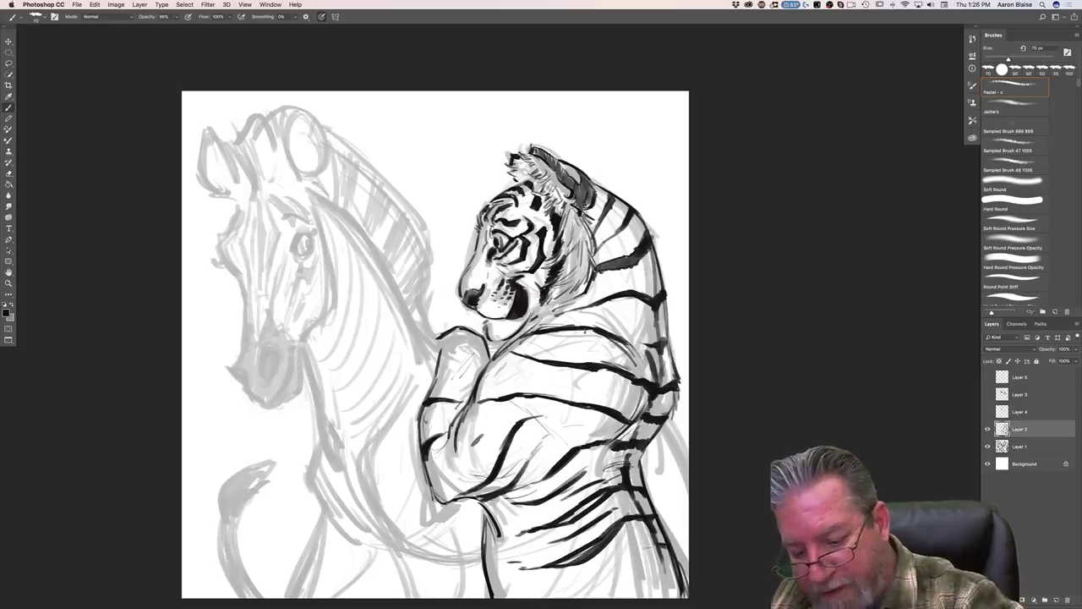
{"action": "mouse_move", "coordinate": [663, 547]}
{"action": "left_mouse_down"}
{"action": "mouse_move", "coordinate": [642, 544]}
{"action": "mouse_move", "coordinate": [614, 564]}
{"action": "mouse_move", "coordinate": [620, 541]}
{"action": "mouse_move", "coordinate": [592, 565]}
{"action": "left_mouse_up"}
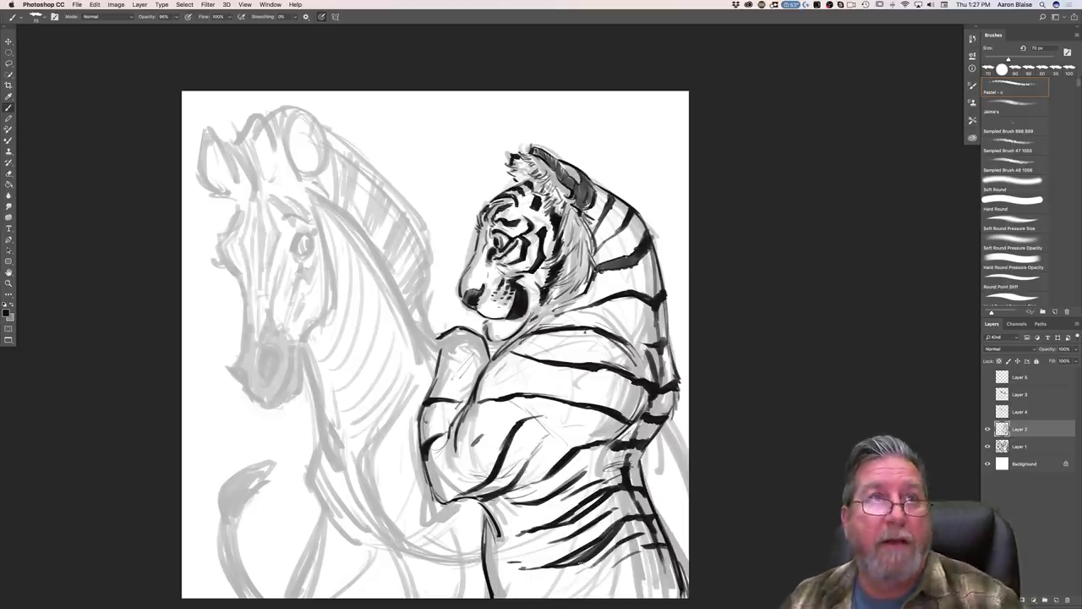
Step: Paint a sweeping stripe from the lower spine forward across the tiger's hip, near the canvas's lower edge
{"action": "left_click_drag", "start_coordinate": [659, 549], "coordinate": [605, 575]}
{"action": "left_click_drag", "start_coordinate": [611, 571], "coordinate": [561, 589]}
{"action": "left_click_drag", "start_coordinate": [622, 566], "coordinate": [578, 589]}
{"action": "left_click_drag", "start_coordinate": [592, 583], "coordinate": [521, 600]}
{"action": "left_click_drag", "start_coordinate": [504, 590], "coordinate": [491, 599]}
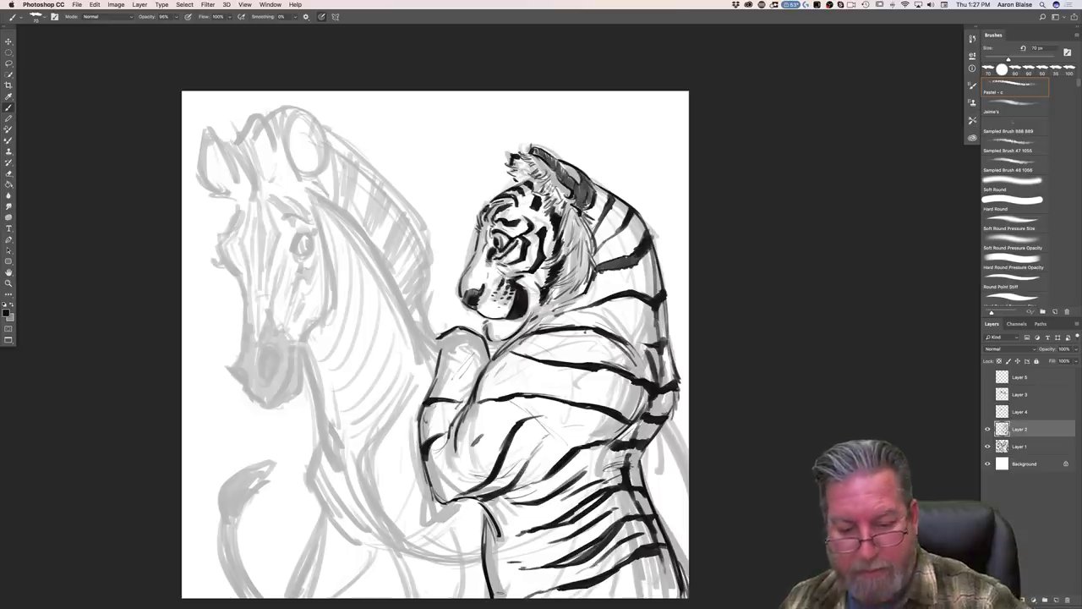
Step: Add short pointed black stripes along the front edge of the tiger's belly, below the elbow
{"action": "left_click_drag", "start_coordinate": [521, 572], "coordinate": [487, 585]}
{"action": "mouse_move", "coordinate": [514, 575]}
{"action": "left_mouse_down"}
{"action": "mouse_move", "coordinate": [485, 589]}
{"action": "mouse_move", "coordinate": [512, 583]}
{"action": "left_mouse_up"}
{"action": "mouse_move", "coordinate": [526, 538]}
{"action": "left_mouse_down"}
{"action": "mouse_move", "coordinate": [485, 556]}
{"action": "mouse_move", "coordinate": [488, 541]}
{"action": "left_mouse_up"}
{"action": "left_click_drag", "start_coordinate": [488, 522], "coordinate": [496, 530]}
{"action": "left_click_drag", "start_coordinate": [656, 557], "coordinate": [667, 585]}
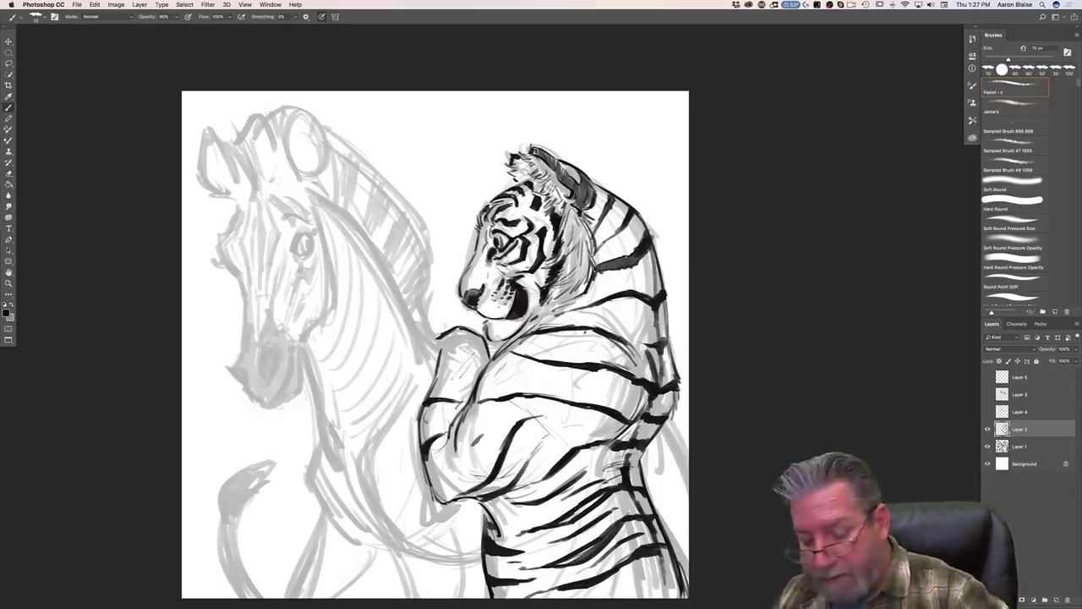
Step: Finish the lowest stripes on the tiger's hip and lower back at the canvas's bottom edge
{"action": "left_click_drag", "start_coordinate": [667, 579], "coordinate": [650, 581]}
{"action": "mouse_move", "coordinate": [659, 550]}
{"action": "left_mouse_down"}
{"action": "mouse_move", "coordinate": [670, 553]}
{"action": "mouse_move", "coordinate": [659, 582]}
{"action": "mouse_move", "coordinate": [676, 580]}
{"action": "mouse_move", "coordinate": [660, 585]}
{"action": "left_mouse_up"}
{"action": "left_click_drag", "start_coordinate": [679, 588], "coordinate": [644, 585]}
{"action": "left_click_drag", "start_coordinate": [659, 586], "coordinate": [636, 589]}
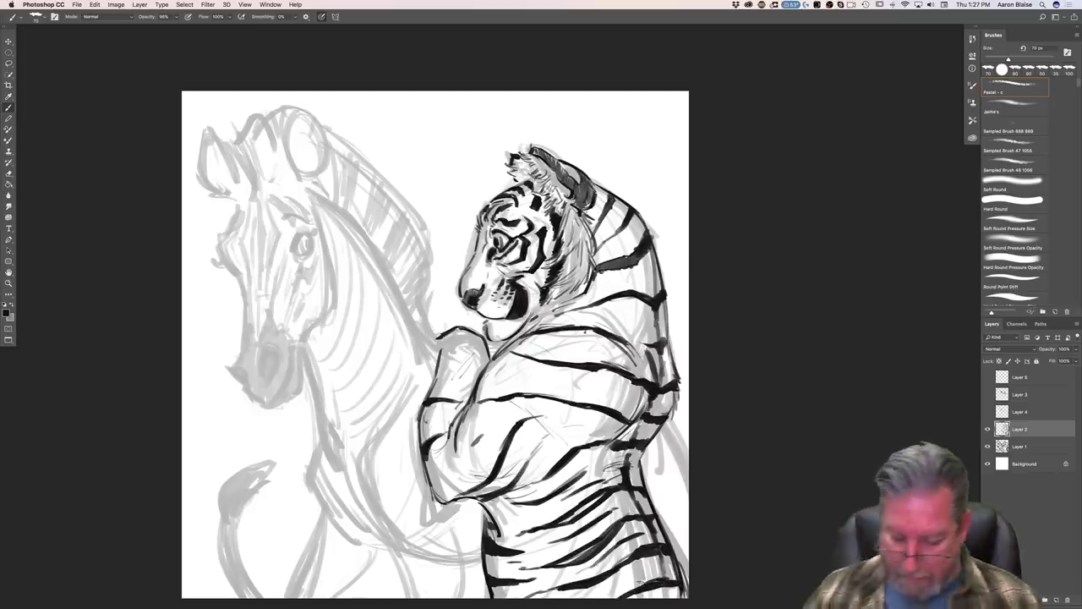
{"action": "key", "text": "super+minus"}
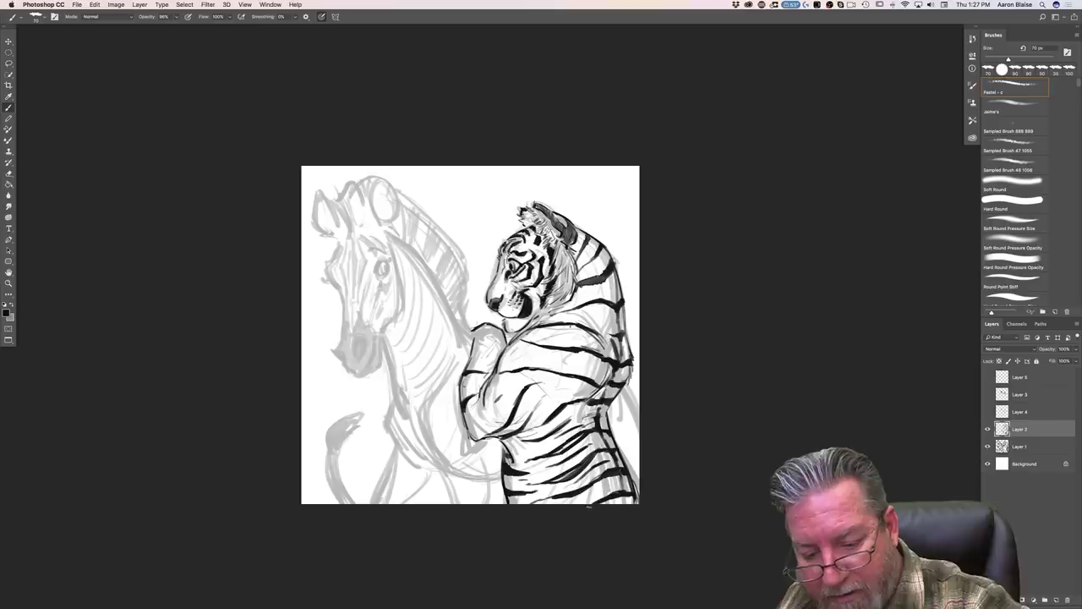
{"action": "left_click_drag", "start_coordinate": [607, 495], "coordinate": [544, 503]}
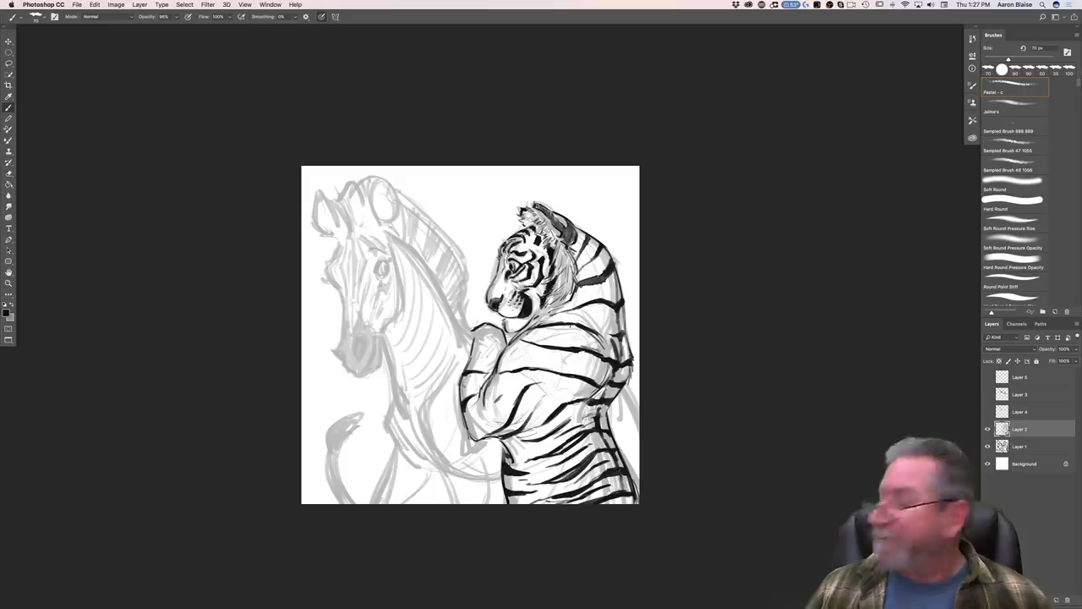
Step: Retouch the near arm's front contour and fill the back of the tiger's ear with solid black
{"action": "key", "text": "super+equal"}
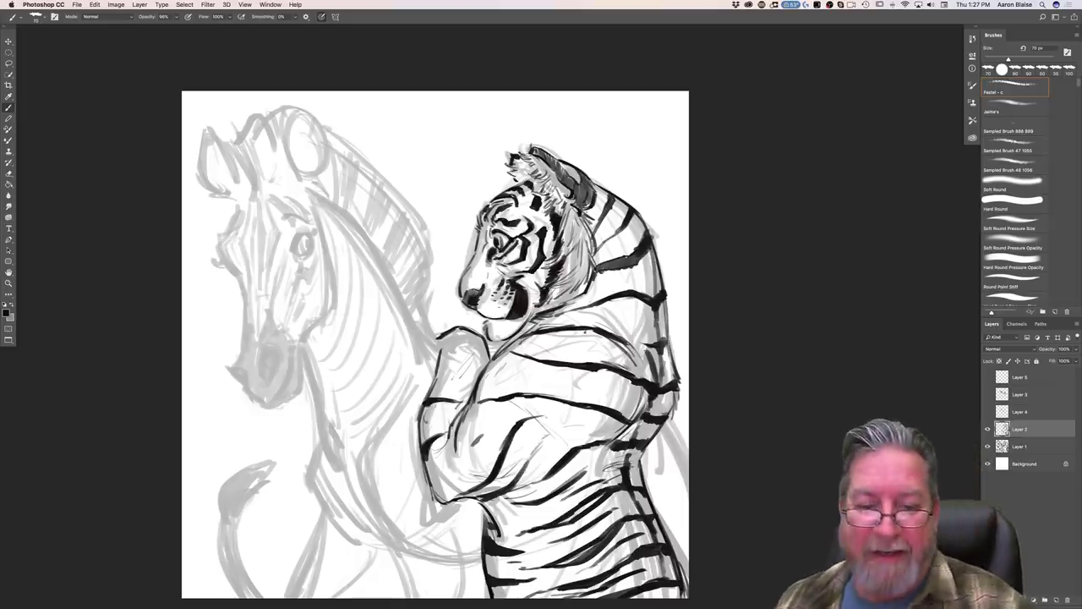
{"action": "key", "text": "super+plus"}
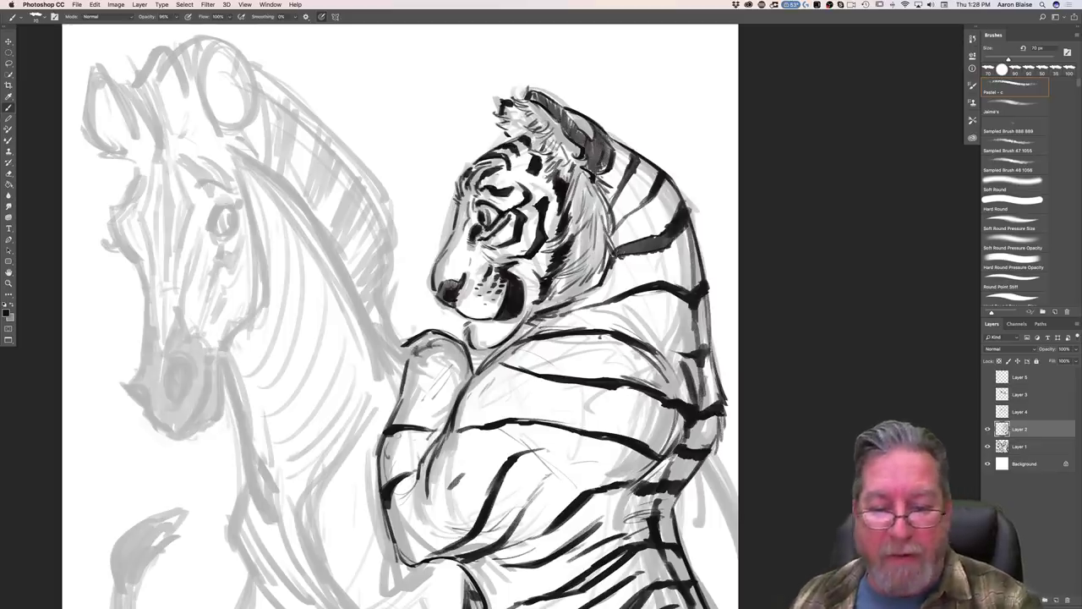
{"action": "mouse_move", "coordinate": [478, 367]}
{"action": "left_mouse_down"}
{"action": "mouse_move", "coordinate": [422, 458]}
{"action": "mouse_move", "coordinate": [433, 442]}
{"action": "left_mouse_up"}
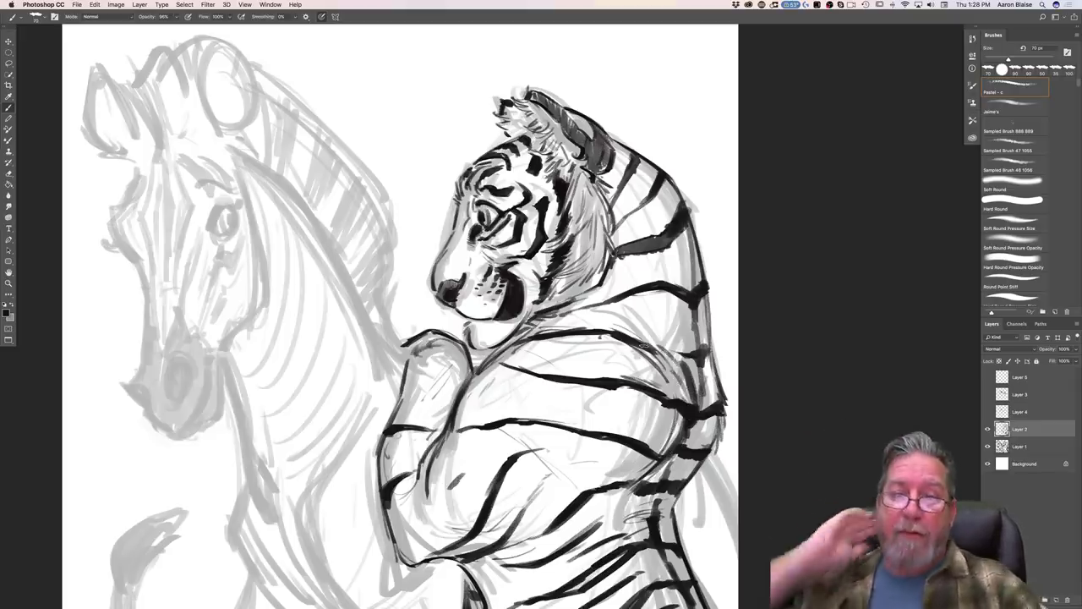
{"action": "mouse_move", "coordinate": [604, 149]}
{"action": "left_mouse_down"}
{"action": "mouse_move", "coordinate": [601, 170]}
{"action": "mouse_move", "coordinate": [565, 123]}
{"action": "mouse_move", "coordinate": [615, 165]}
{"action": "mouse_move", "coordinate": [612, 195]}
{"action": "left_mouse_up"}
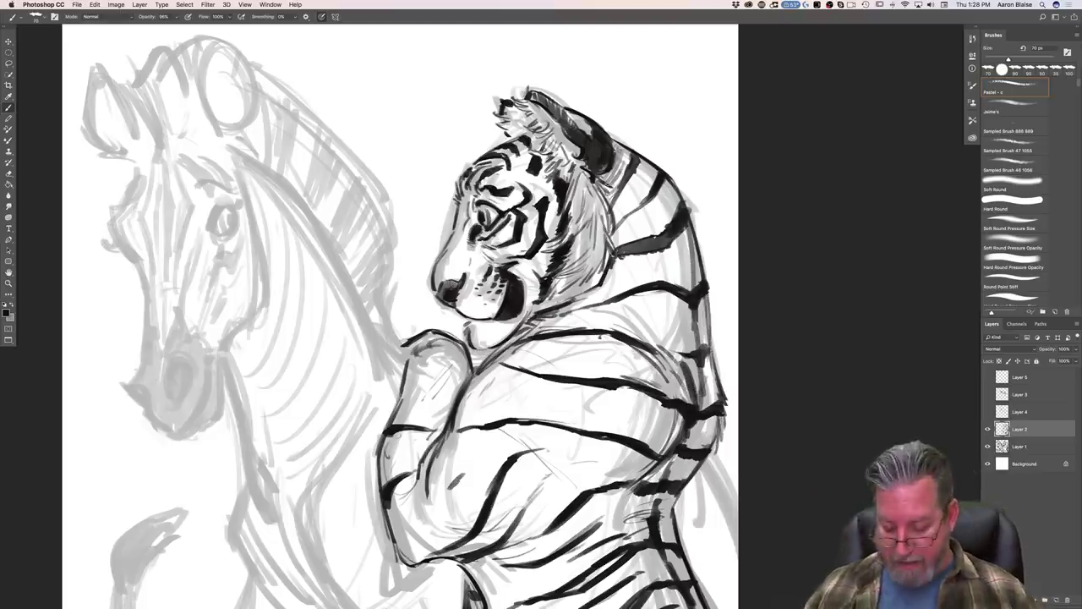
{"action": "key", "text": "super+minus"}
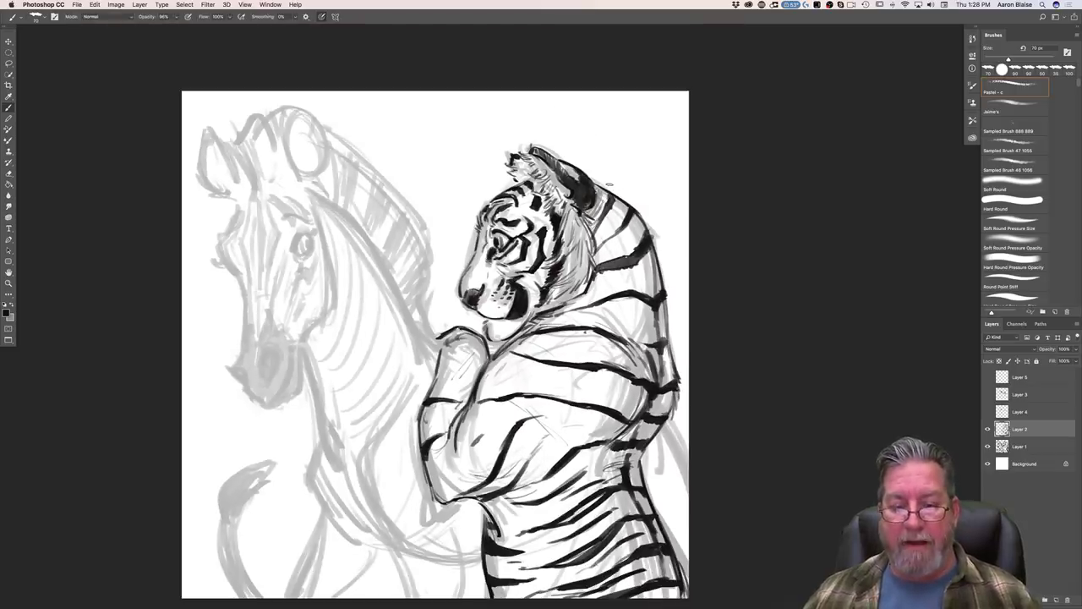
{"action": "mouse_move", "coordinate": [442, 349]}
{"action": "left_mouse_down"}
{"action": "mouse_move", "coordinate": [420, 413]}
{"action": "mouse_move", "coordinate": [433, 497]}
{"action": "mouse_move", "coordinate": [497, 526]}
{"action": "mouse_move", "coordinate": [478, 510]}
{"action": "mouse_move", "coordinate": [488, 543]}
{"action": "left_mouse_up"}
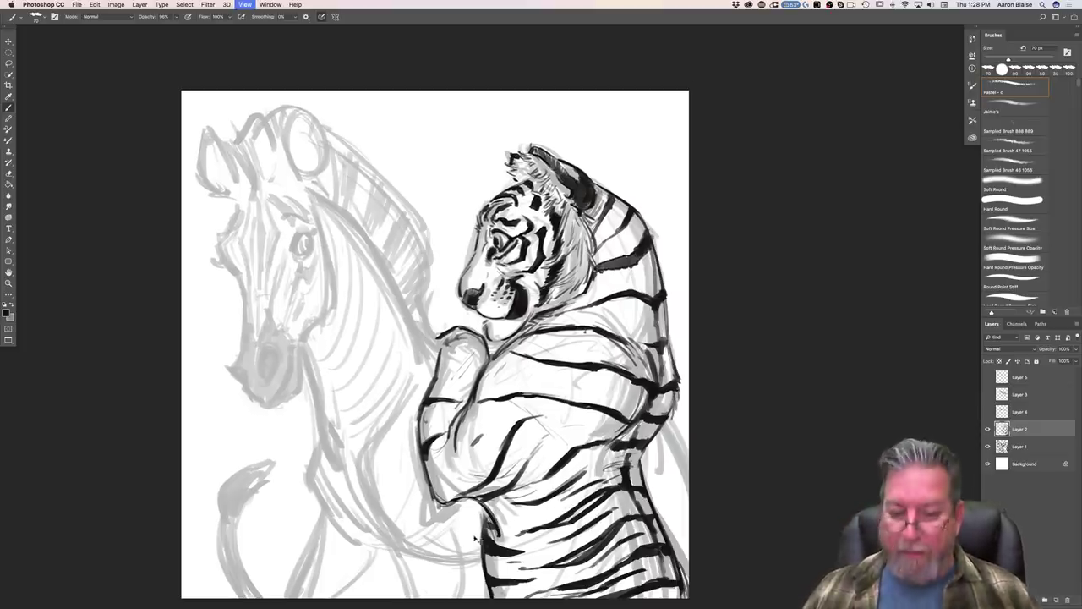
{"action": "key", "text": "super+plus"}
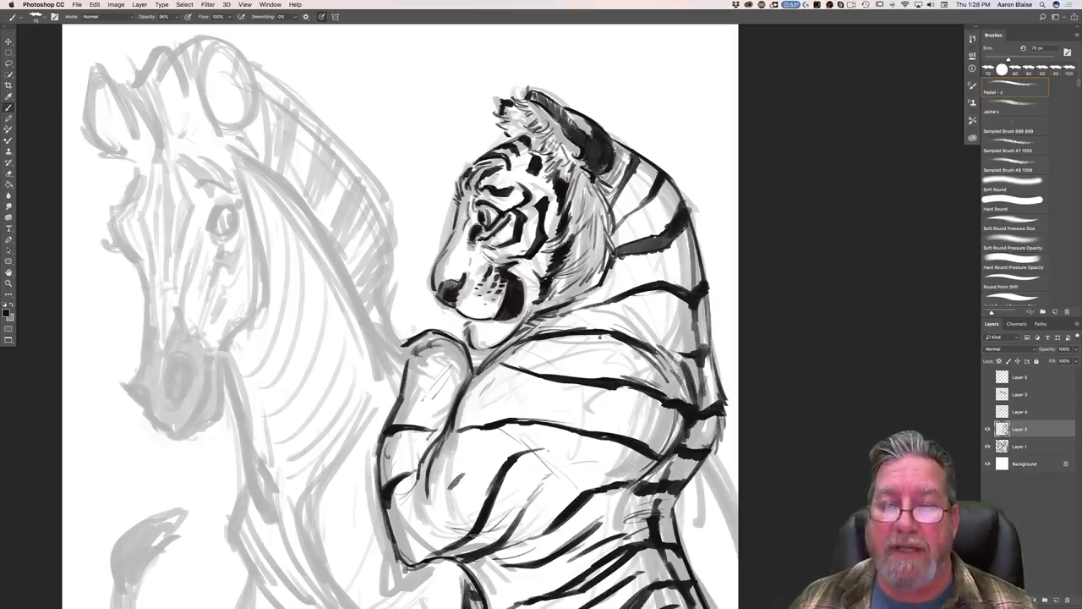
{"action": "key", "text": "super+equal"}
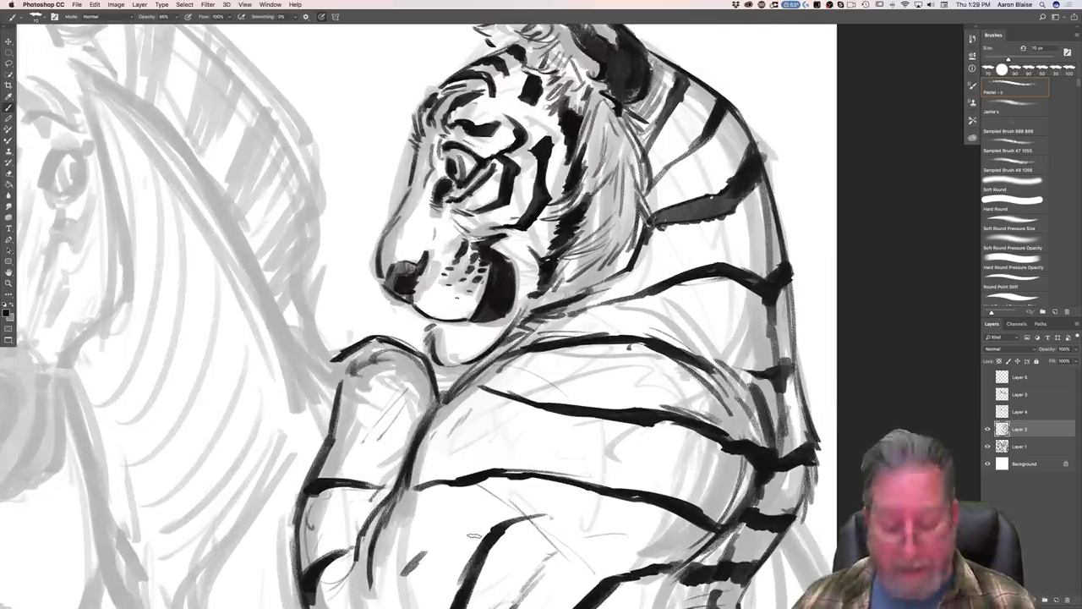
{"action": "key", "text": "super+minus"}
{"action": "key", "text": "super+minus"}
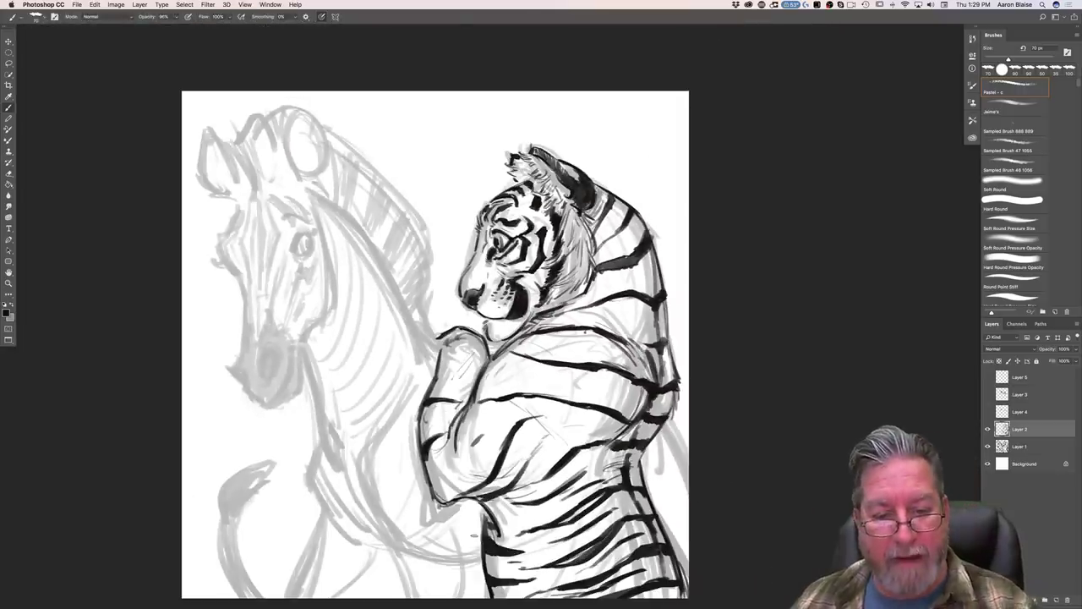
Step: With a 50 px brush, ink the zebra's neck crest down to the tiger's paw and its rump line behind the tiger
{"action": "key", "text": "bracketleft"}
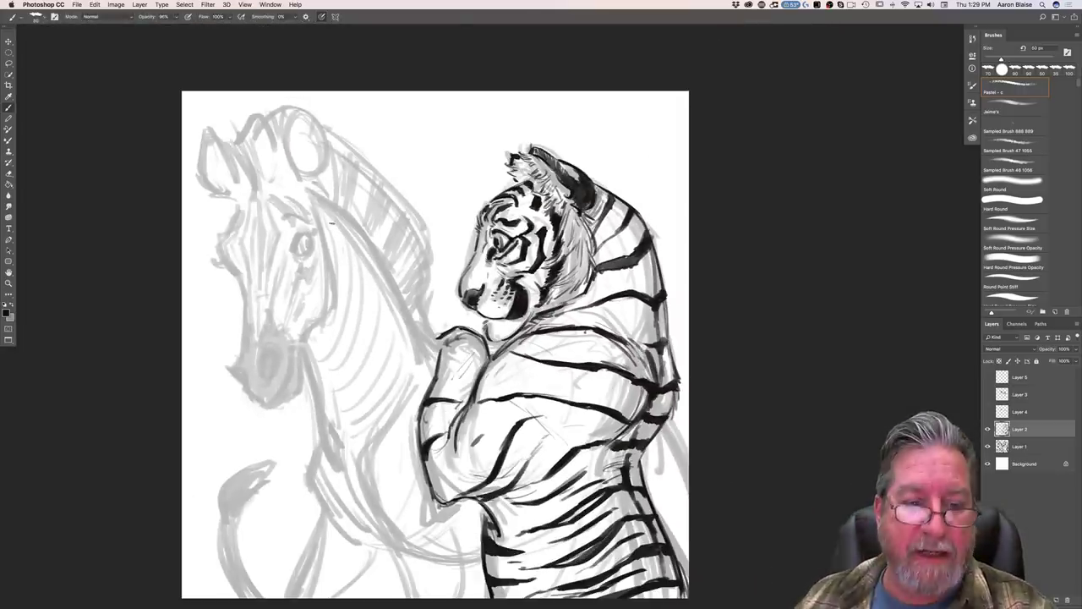
{"action": "left_click_drag", "start_coordinate": [312, 189], "coordinate": [360, 226]}
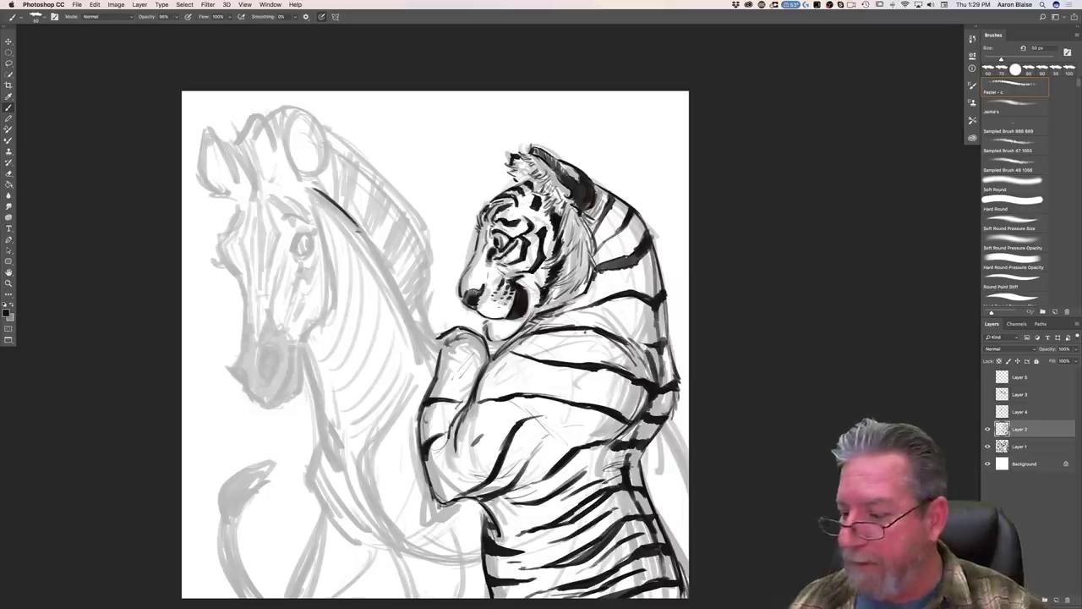
{"action": "left_click_drag", "start_coordinate": [360, 225], "coordinate": [436, 345]}
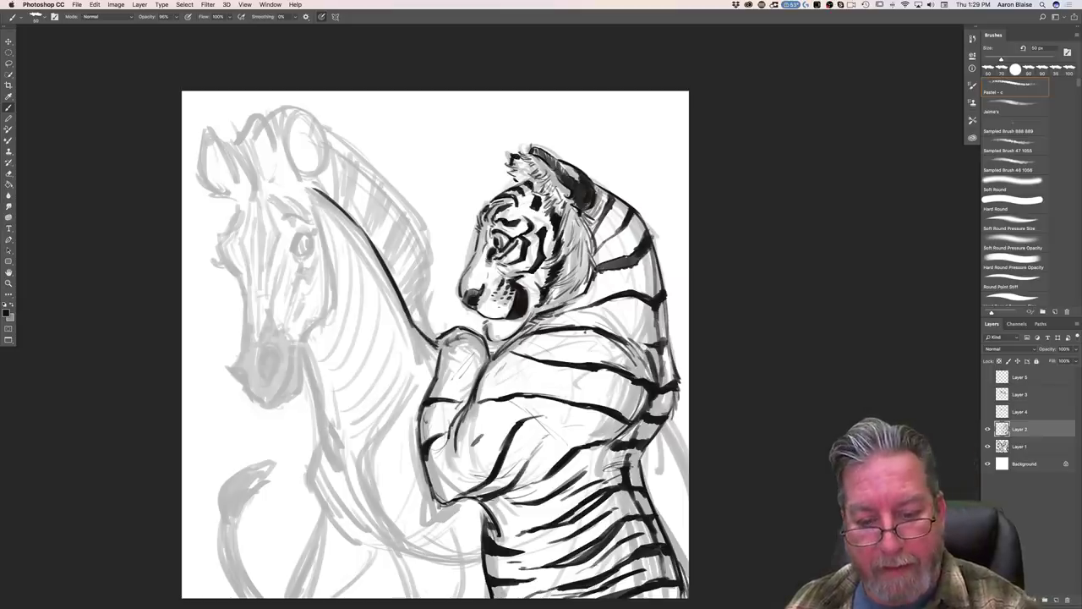
{"action": "left_click_drag", "start_coordinate": [438, 346], "coordinate": [443, 356]}
{"action": "left_click_drag", "start_coordinate": [667, 423], "coordinate": [688, 491]}
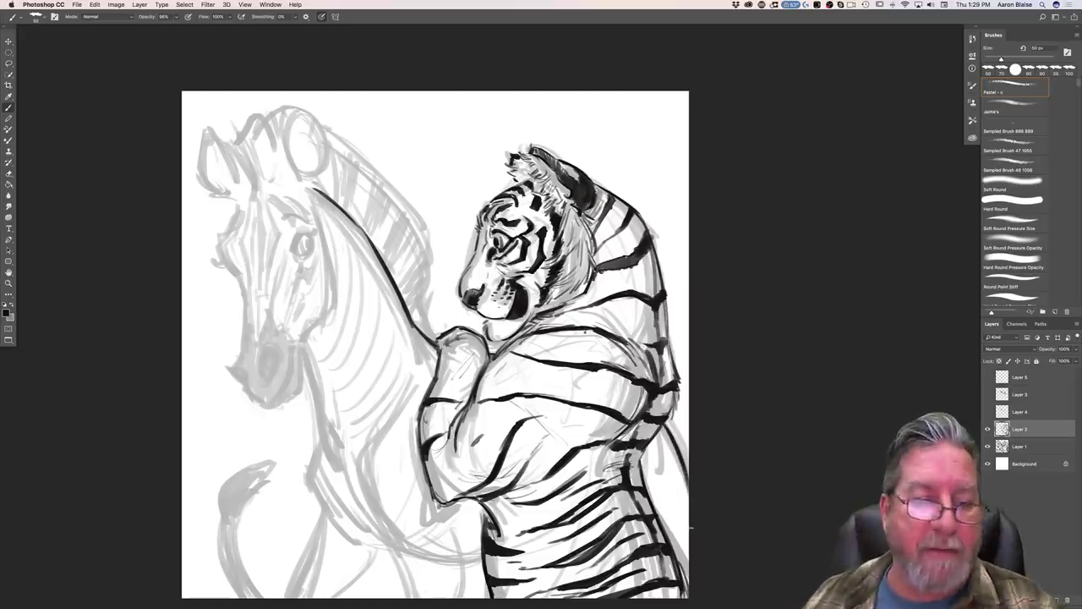
Step: Outline the zebra's near eye in black with a thick upper lid and dark corners, reducing the brush to 40 px
{"action": "key", "text": "super+equal"}
{"action": "key", "text": "super+equal"}
{"action": "left_click_drag", "start_coordinate": [123, 508], "coordinate": [353, 528]}
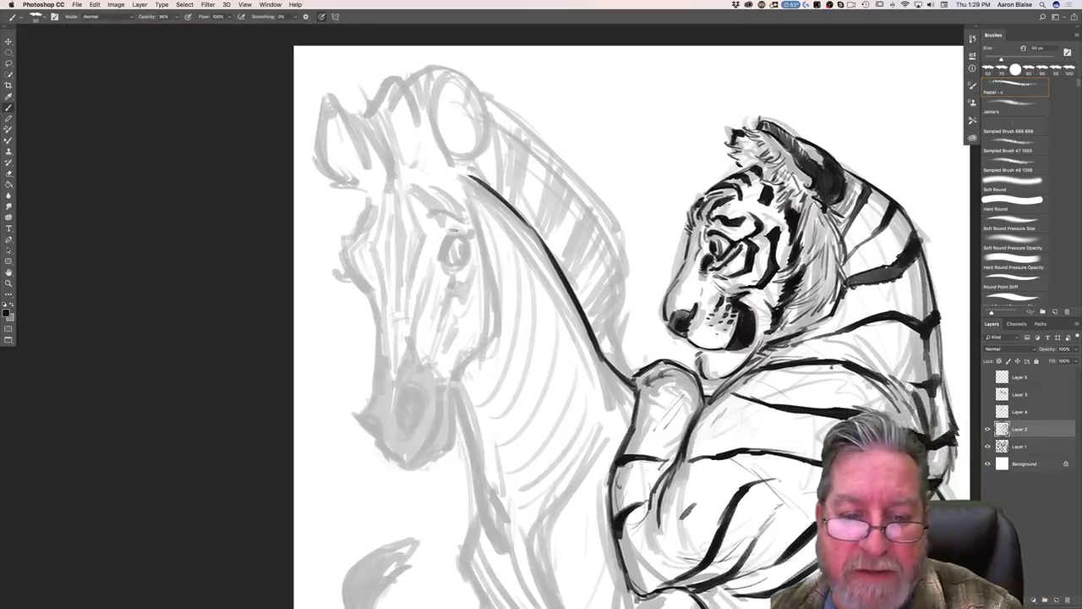
{"action": "mouse_move", "coordinate": [453, 229]}
{"action": "left_mouse_down"}
{"action": "mouse_move", "coordinate": [467, 241]}
{"action": "mouse_move", "coordinate": [446, 240]}
{"action": "mouse_move", "coordinate": [451, 281]}
{"action": "left_mouse_up"}
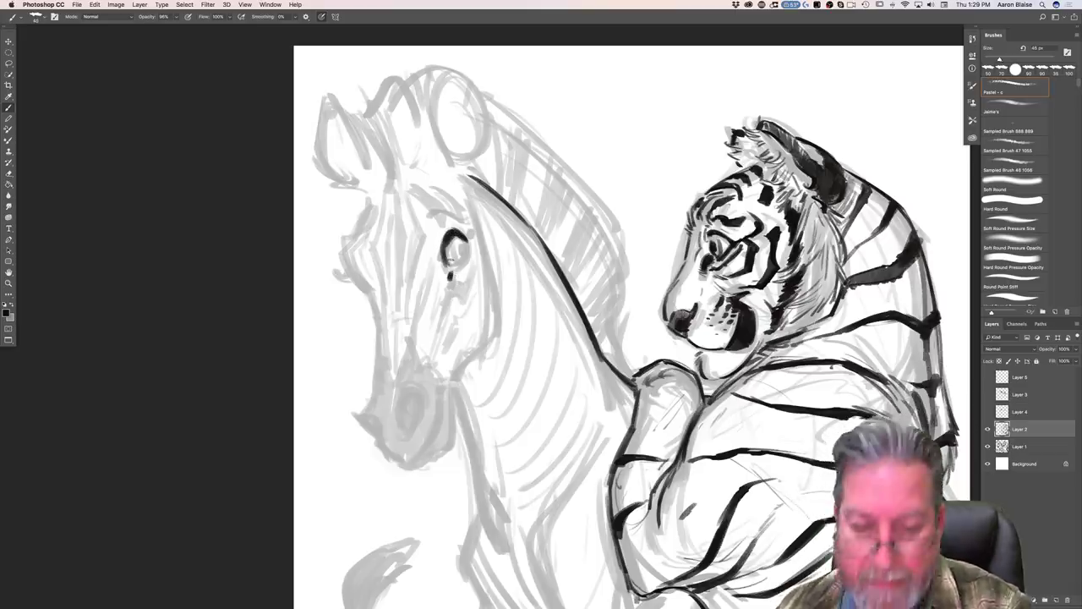
{"action": "key", "text": "bracketleft"}
{"action": "left_click_drag", "start_coordinate": [465, 249], "coordinate": [450, 283]}
{"action": "left_click_drag", "start_coordinate": [463, 231], "coordinate": [468, 240]}
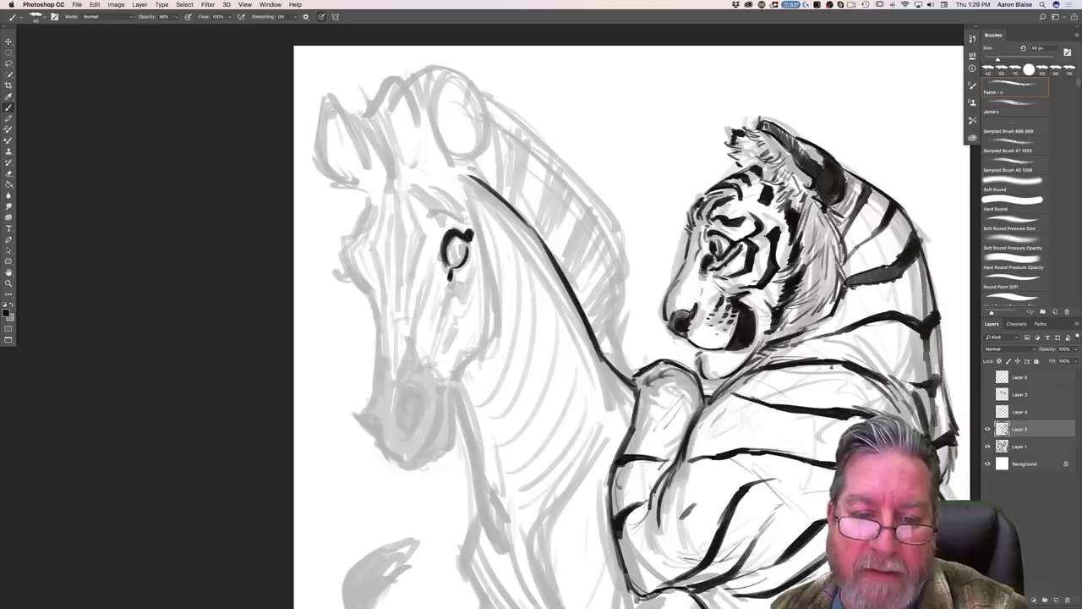
{"action": "left_click_drag", "start_coordinate": [454, 229], "coordinate": [448, 239]}
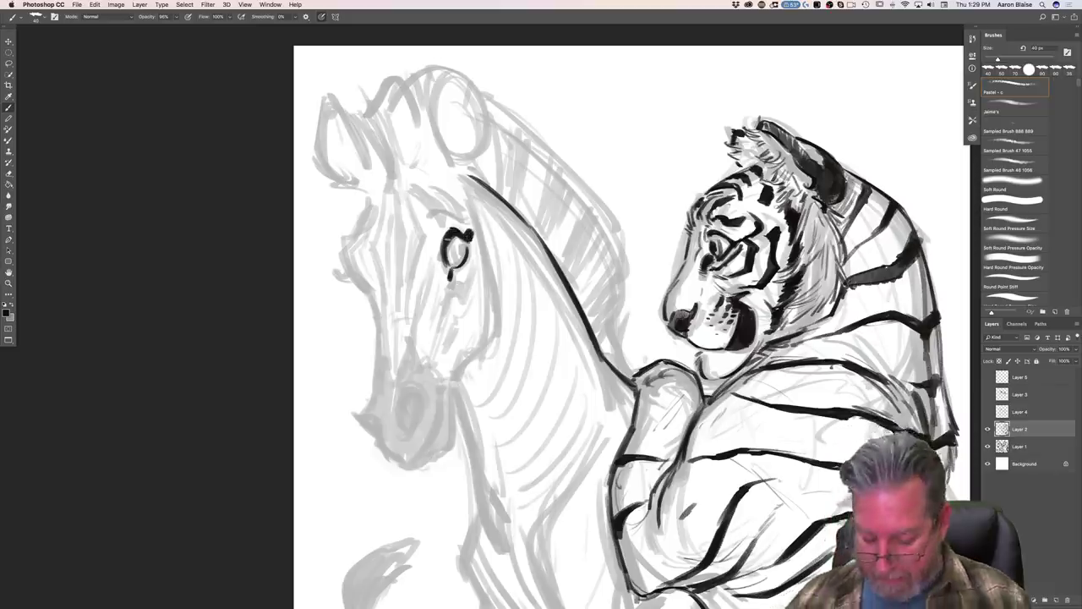
Step: Paint the pupil in the zebra's near eye and add thin lid creases above and in front of it
{"action": "key", "text": "super+plus"}
{"action": "mouse_move", "coordinate": [413, 208]}
{"action": "left_mouse_down"}
{"action": "mouse_move", "coordinate": [413, 235]}
{"action": "mouse_move", "coordinate": [426, 221]}
{"action": "mouse_move", "coordinate": [411, 207]}
{"action": "mouse_move", "coordinate": [412, 225]}
{"action": "left_mouse_up"}
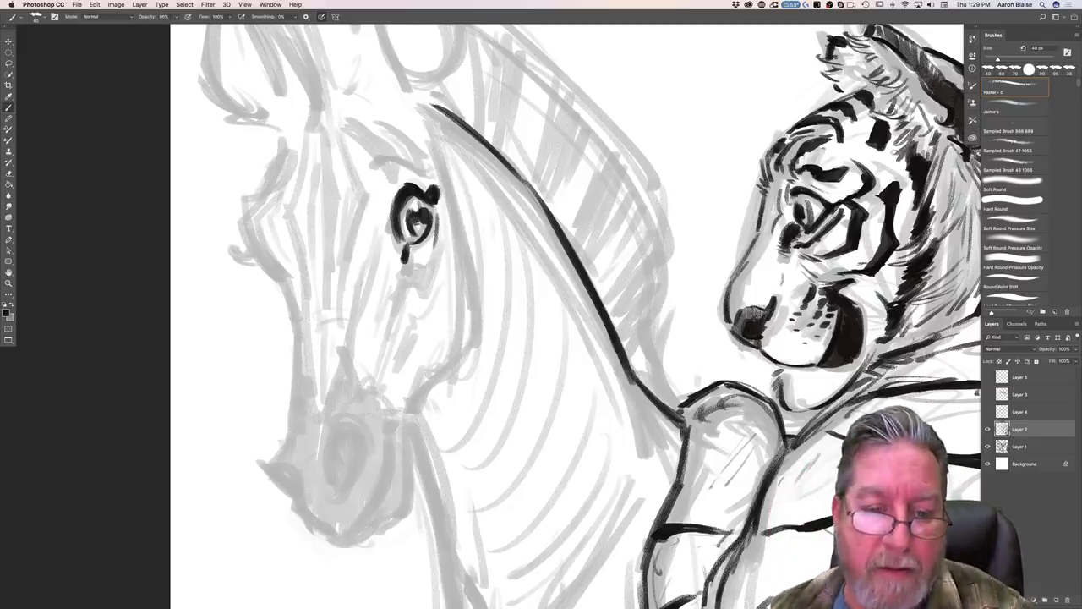
{"action": "mouse_move", "coordinate": [421, 181]}
{"action": "left_mouse_down"}
{"action": "mouse_move", "coordinate": [394, 174]}
{"action": "mouse_move", "coordinate": [383, 220]}
{"action": "left_mouse_up"}
{"action": "left_click_drag", "start_coordinate": [420, 181], "coordinate": [393, 169]}
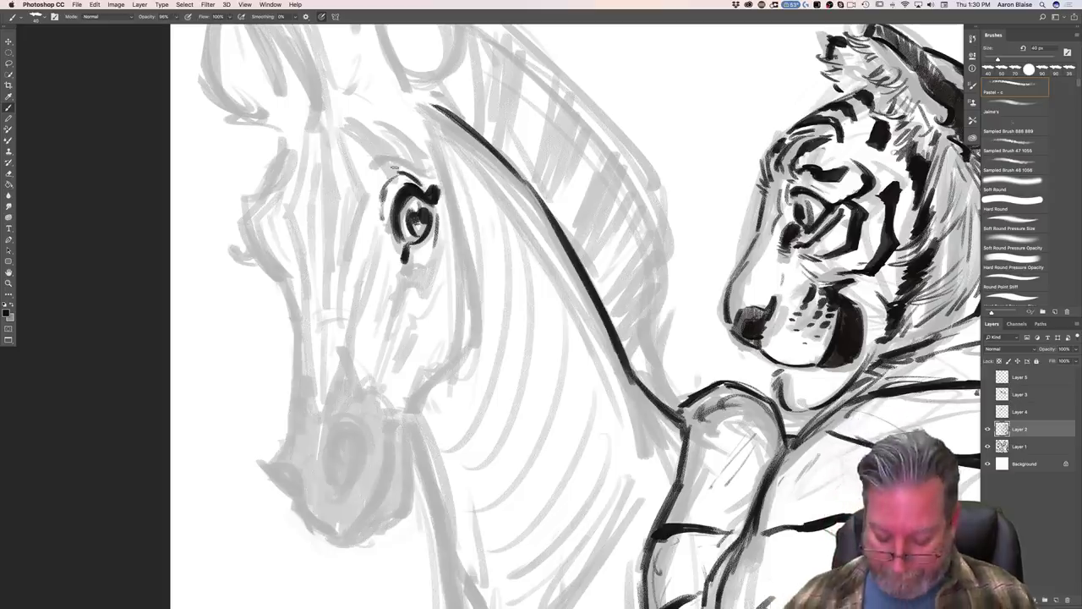
Step: Ink the zebra's cheek and jaw curve below the ear, and add short brow strokes above the near eye
{"action": "key", "text": "super+minus"}
{"action": "key", "text": "super+minus"}
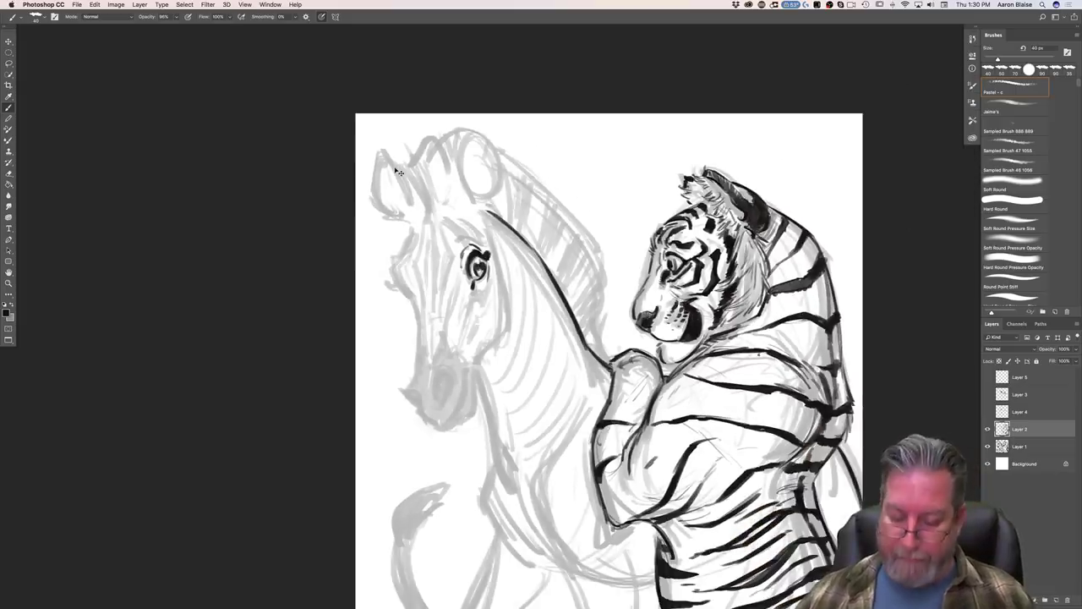
{"action": "key", "text": "super+plus"}
{"action": "mouse_move", "coordinate": [464, 192]}
{"action": "left_mouse_down"}
{"action": "mouse_move", "coordinate": [497, 287]}
{"action": "mouse_move", "coordinate": [499, 334]}
{"action": "mouse_move", "coordinate": [454, 380]}
{"action": "left_mouse_up"}
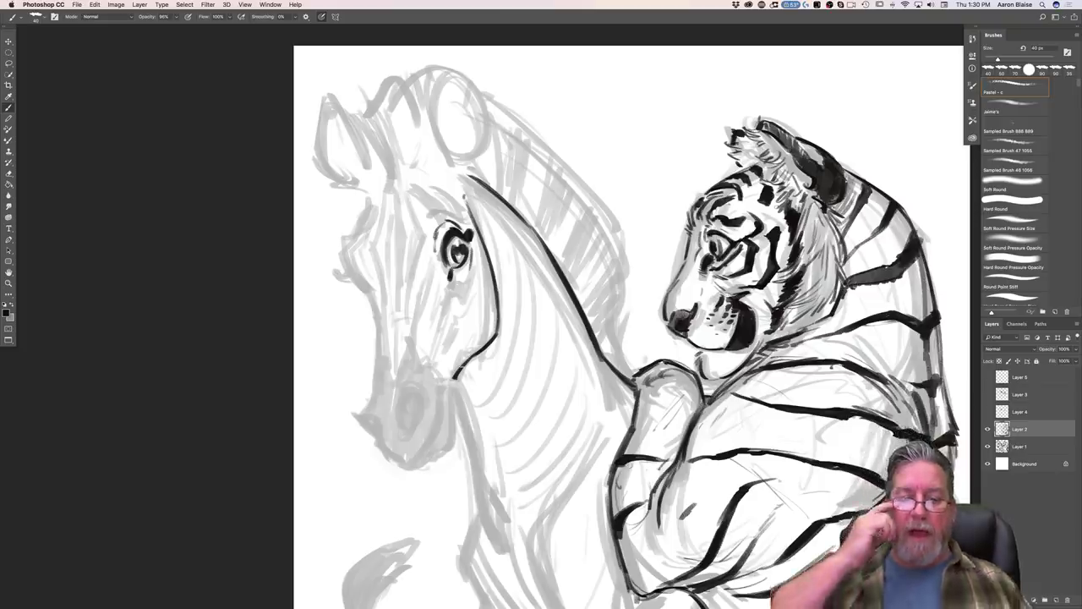
{"action": "left_click_drag", "start_coordinate": [428, 210], "coordinate": [455, 216]}
{"action": "left_click_drag", "start_coordinate": [434, 210], "coordinate": [460, 218]}
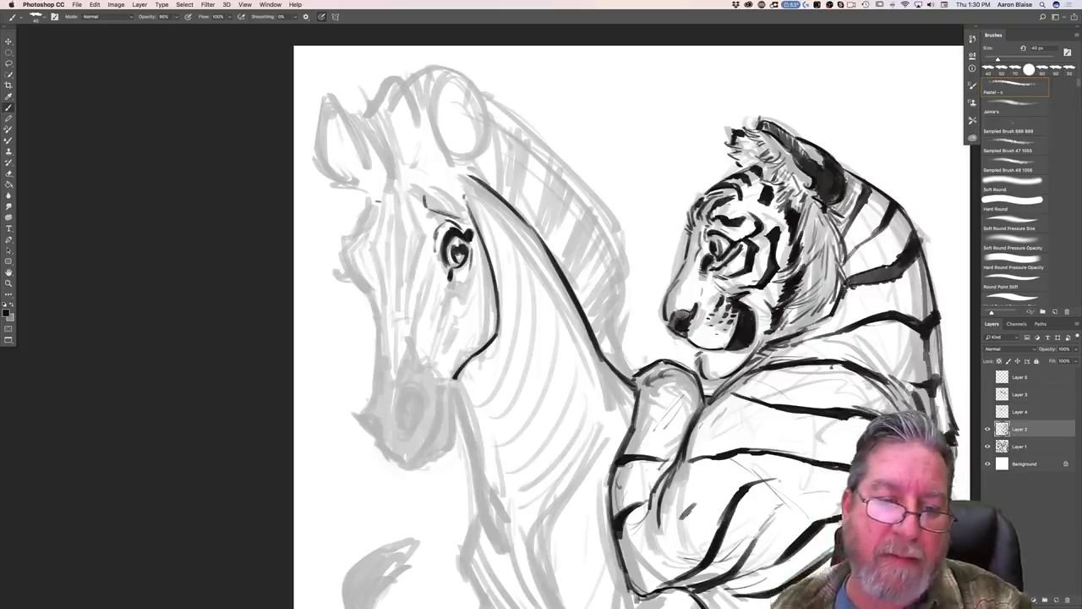
Step: Ink the far contour of the zebra's face from brow and far eyelashes down the nose to the far nostril and lip
{"action": "mouse_move", "coordinate": [371, 206]}
{"action": "left_mouse_down"}
{"action": "mouse_move", "coordinate": [344, 277]}
{"action": "mouse_move", "coordinate": [370, 289]}
{"action": "mouse_move", "coordinate": [336, 271]}
{"action": "mouse_move", "coordinate": [370, 292]}
{"action": "left_mouse_up"}
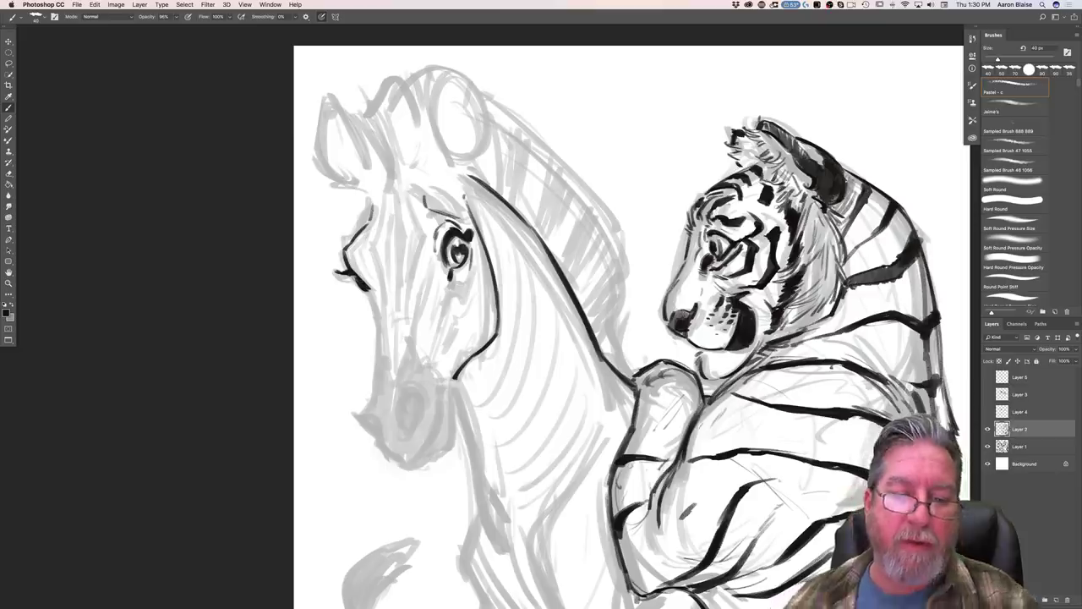
{"action": "mouse_move", "coordinate": [347, 270]}
{"action": "left_mouse_down"}
{"action": "mouse_move", "coordinate": [377, 316]}
{"action": "mouse_move", "coordinate": [414, 311]}
{"action": "mouse_move", "coordinate": [399, 316]}
{"action": "left_mouse_up"}
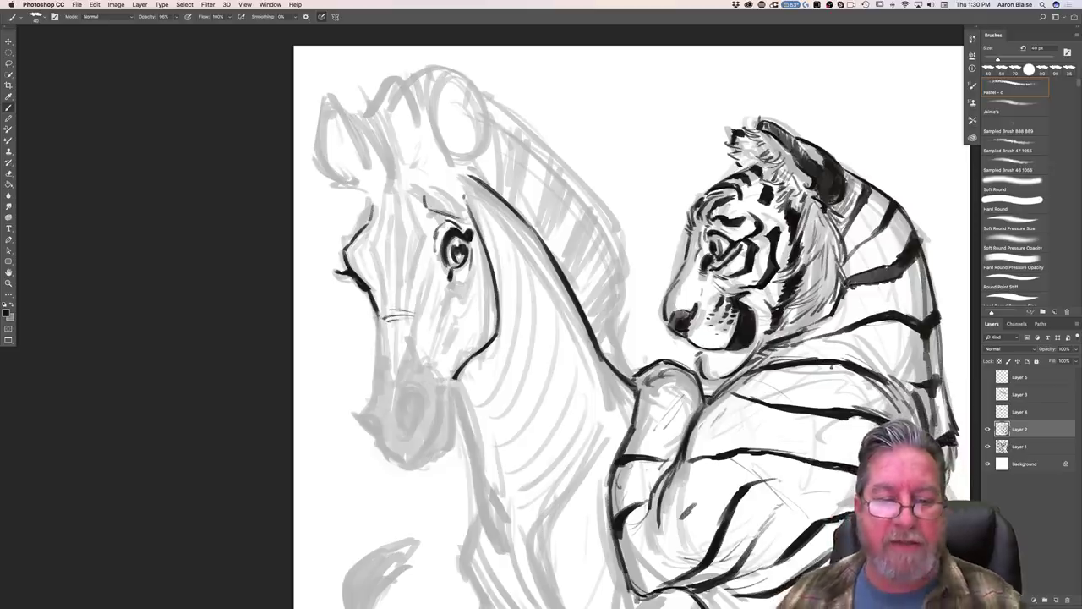
{"action": "mouse_move", "coordinate": [377, 313]}
{"action": "left_mouse_down"}
{"action": "mouse_move", "coordinate": [379, 392]}
{"action": "mouse_move", "coordinate": [360, 418]}
{"action": "mouse_move", "coordinate": [377, 425]}
{"action": "mouse_move", "coordinate": [356, 411]}
{"action": "mouse_move", "coordinate": [406, 463]}
{"action": "left_mouse_up"}
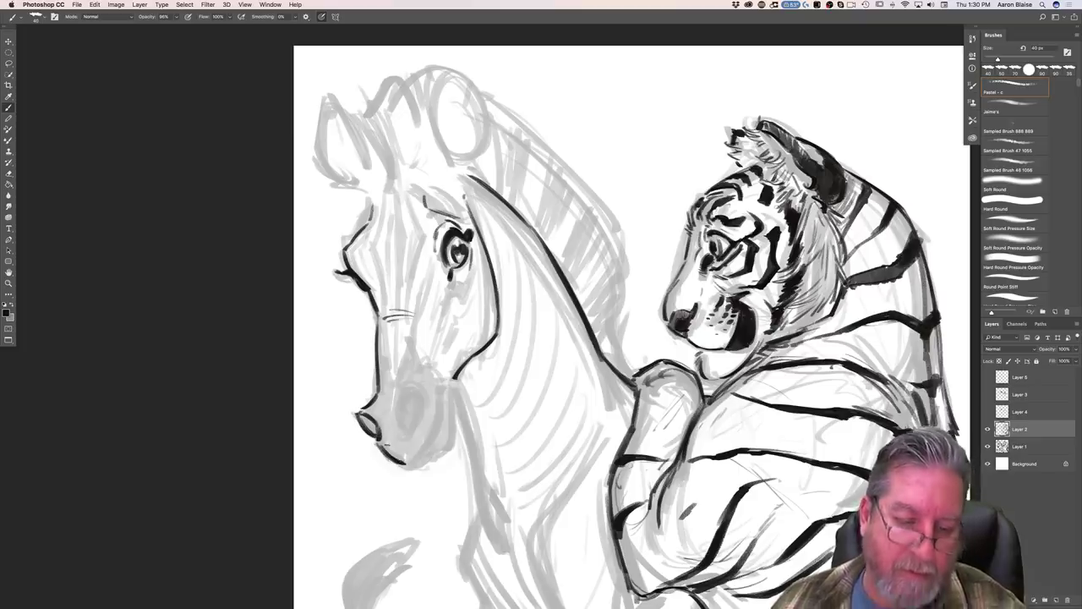
Step: Outline the zebra's near nostril and ink the mouth line curving around the front of the muzzle
{"action": "mouse_move", "coordinate": [403, 400]}
{"action": "left_mouse_down"}
{"action": "mouse_move", "coordinate": [399, 421]}
{"action": "mouse_move", "coordinate": [410, 394]}
{"action": "mouse_move", "coordinate": [420, 400]}
{"action": "mouse_move", "coordinate": [411, 431]}
{"action": "mouse_move", "coordinate": [404, 413]}
{"action": "mouse_move", "coordinate": [419, 394]}
{"action": "mouse_move", "coordinate": [399, 406]}
{"action": "mouse_move", "coordinate": [426, 401]}
{"action": "mouse_move", "coordinate": [394, 394]}
{"action": "mouse_move", "coordinate": [403, 426]}
{"action": "left_mouse_up"}
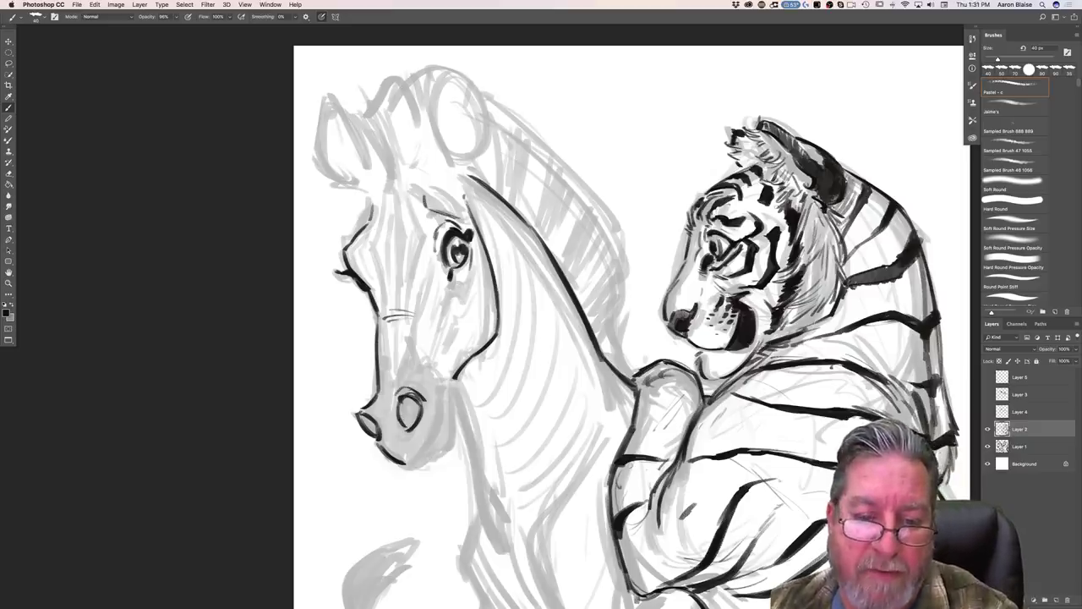
{"action": "mouse_move", "coordinate": [438, 390]}
{"action": "left_mouse_down"}
{"action": "mouse_move", "coordinate": [439, 422]}
{"action": "mouse_move", "coordinate": [404, 462]}
{"action": "left_mouse_up"}
{"action": "left_click_drag", "start_coordinate": [438, 421], "coordinate": [405, 465]}
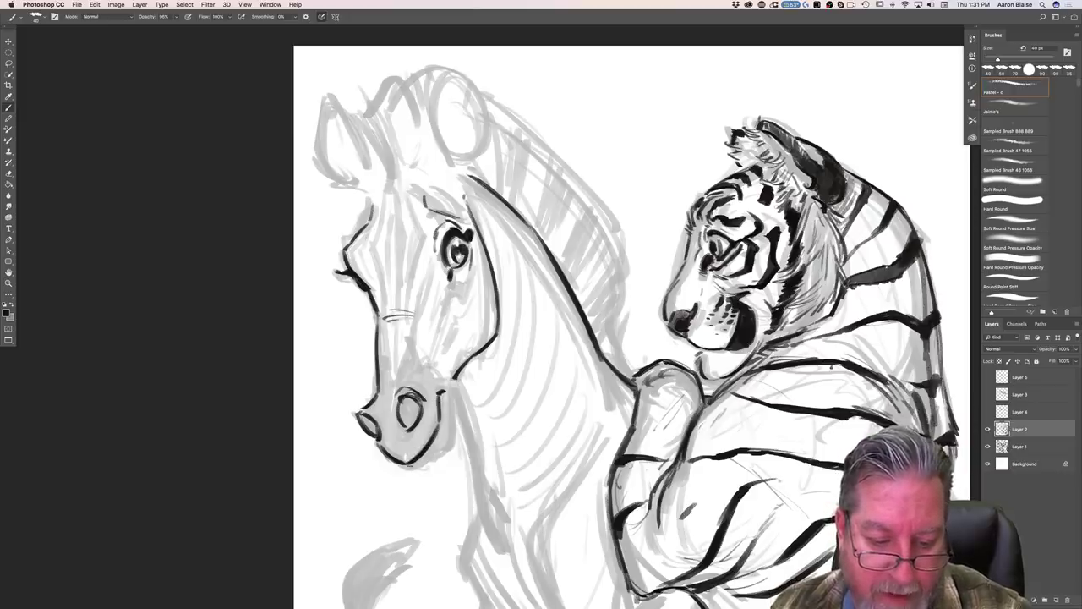
Step: Add the zebra's lower lip beneath the mouth line and ink the chin contour up to the jaw
{"action": "key", "text": "e"}
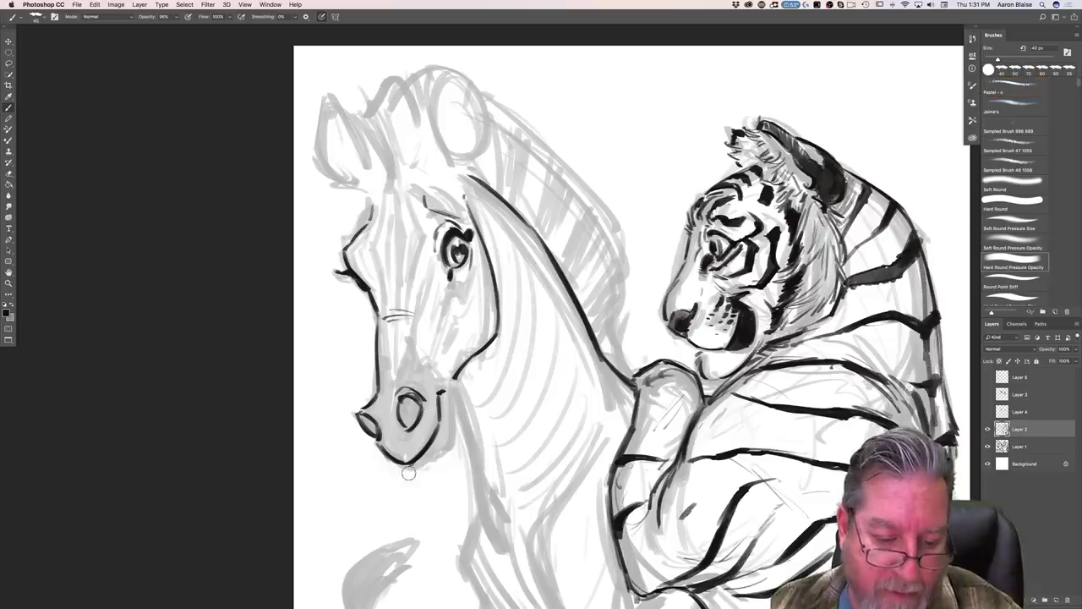
{"action": "key", "text": "b"}
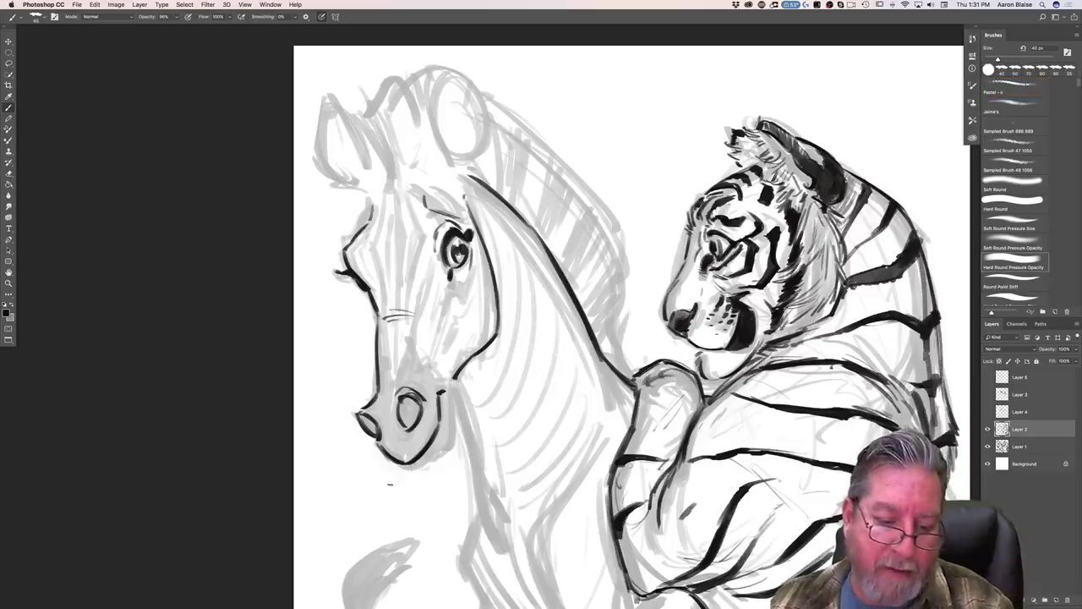
{"action": "mouse_move", "coordinate": [394, 462]}
{"action": "left_mouse_down"}
{"action": "mouse_move", "coordinate": [421, 465]}
{"action": "mouse_move", "coordinate": [411, 469]}
{"action": "left_mouse_up"}
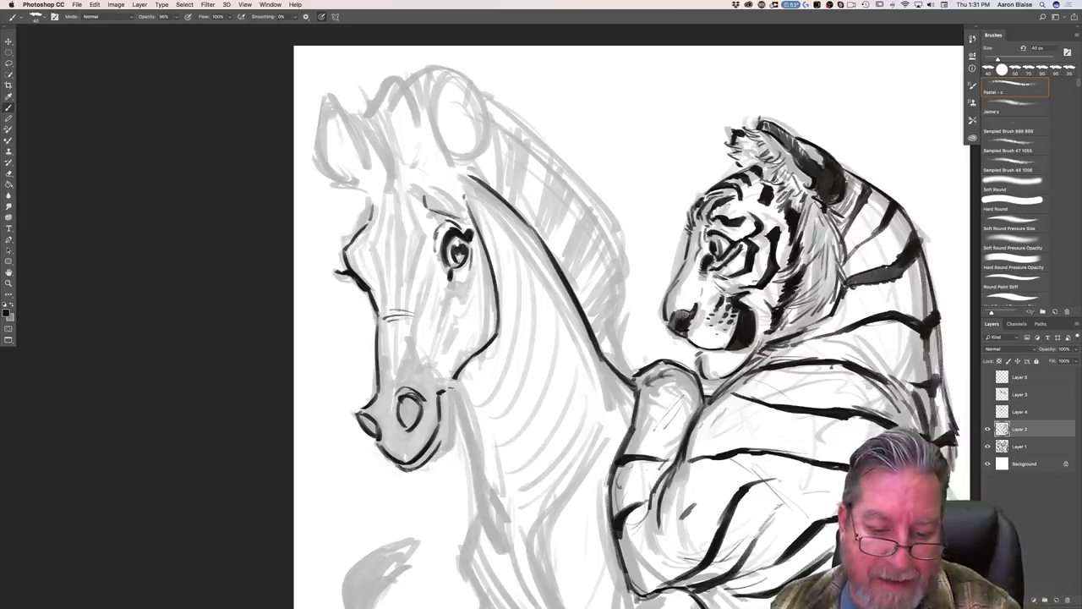
{"action": "mouse_move", "coordinate": [450, 379]}
{"action": "left_mouse_down"}
{"action": "mouse_move", "coordinate": [457, 449]}
{"action": "mouse_move", "coordinate": [433, 461]}
{"action": "left_mouse_up"}
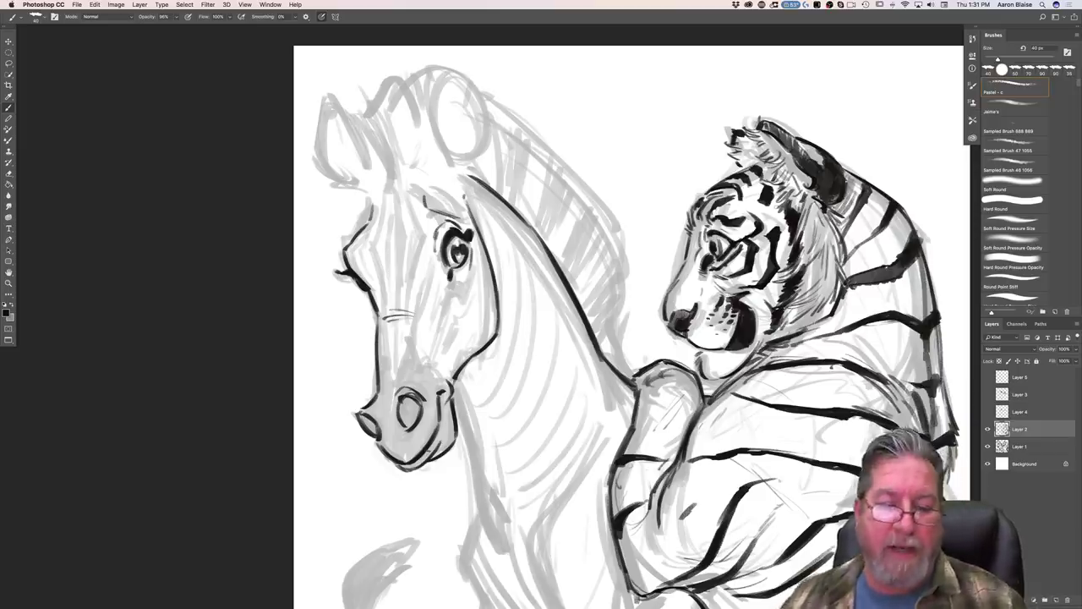
Step: Erase the lower part of the near nostril, redraw it with a dark inner opening, and add a muzzle crease above it
{"action": "mouse_move", "coordinate": [411, 415]}
{"action": "left_mouse_down"}
{"action": "mouse_move", "coordinate": [405, 429]}
{"action": "mouse_move", "coordinate": [414, 424]}
{"action": "left_mouse_up"}
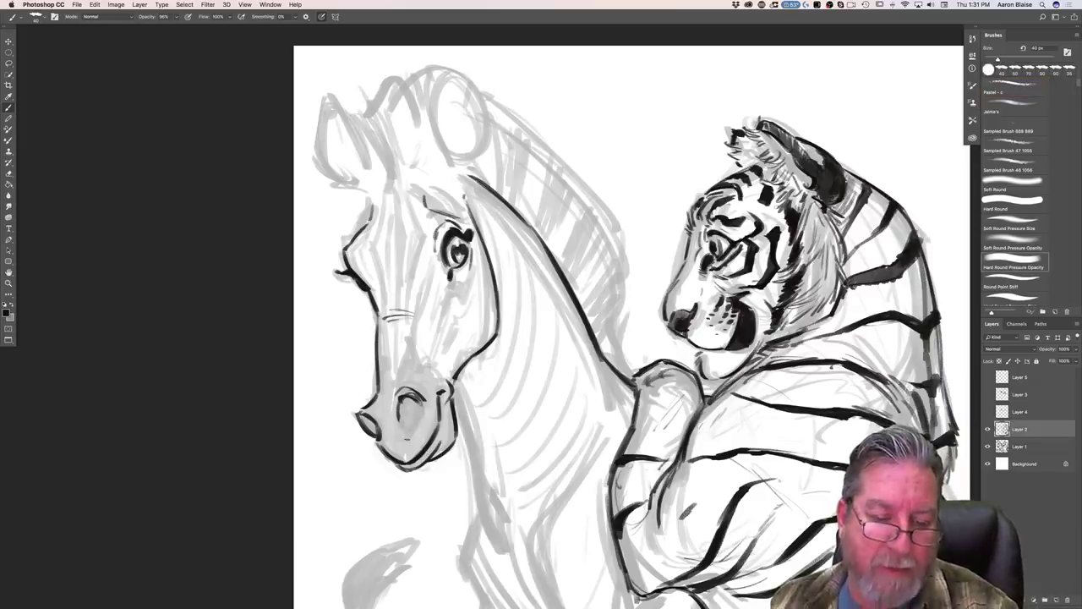
{"action": "mouse_move", "coordinate": [420, 401]}
{"action": "left_mouse_down"}
{"action": "mouse_move", "coordinate": [413, 432]}
{"action": "mouse_move", "coordinate": [403, 415]}
{"action": "left_mouse_up"}
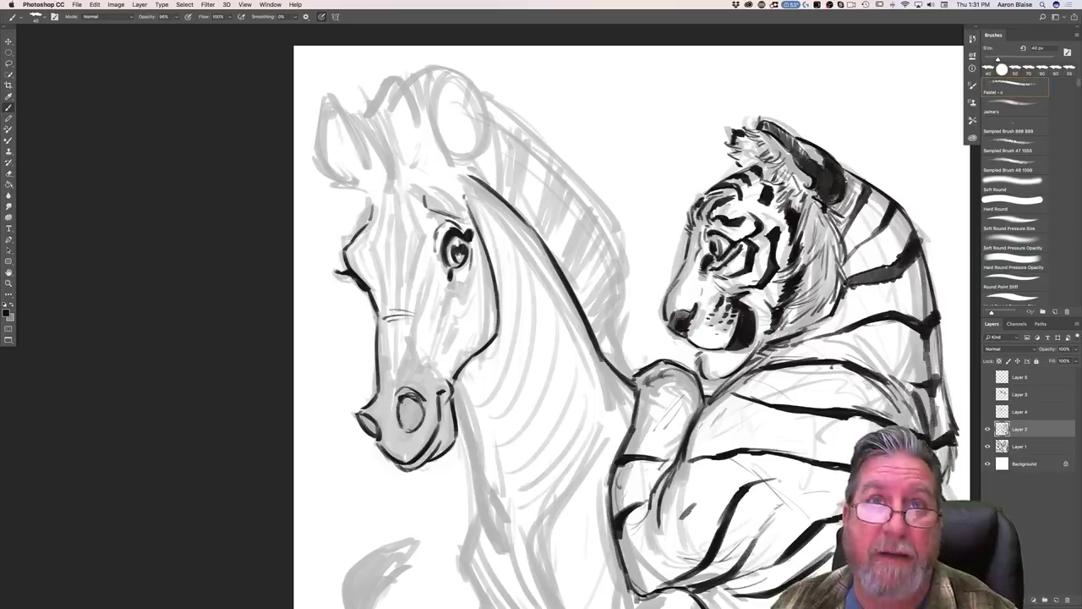
{"action": "mouse_move", "coordinate": [418, 404]}
{"action": "left_mouse_down"}
{"action": "mouse_move", "coordinate": [401, 421]}
{"action": "mouse_move", "coordinate": [404, 405]}
{"action": "mouse_move", "coordinate": [402, 421]}
{"action": "left_mouse_up"}
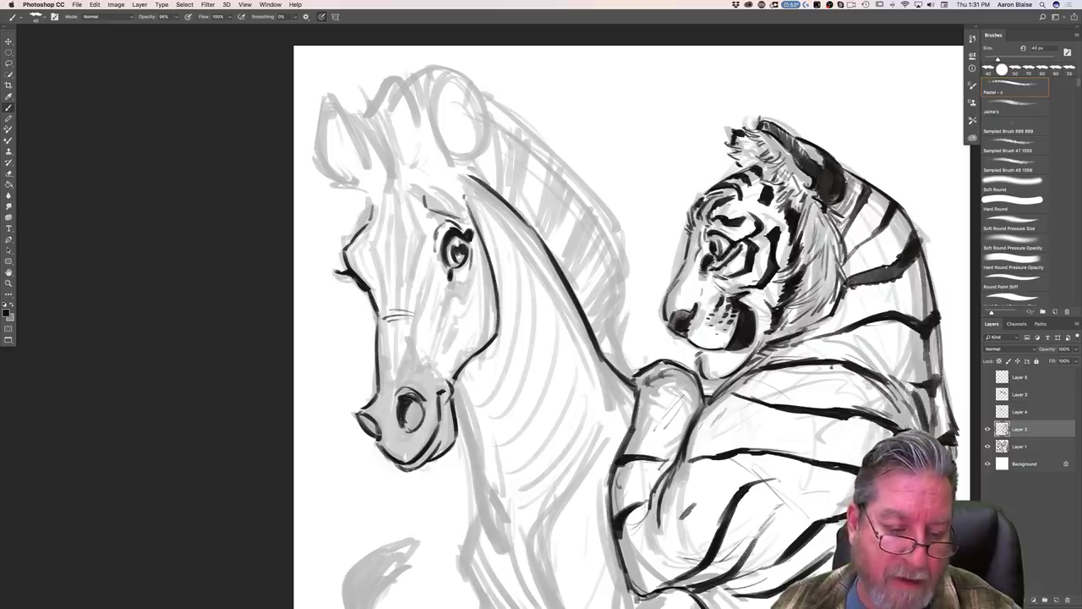
{"action": "mouse_move", "coordinate": [392, 385]}
{"action": "left_mouse_down"}
{"action": "mouse_move", "coordinate": [381, 394]}
{"action": "mouse_move", "coordinate": [391, 458]}
{"action": "mouse_move", "coordinate": [378, 444]}
{"action": "left_mouse_up"}
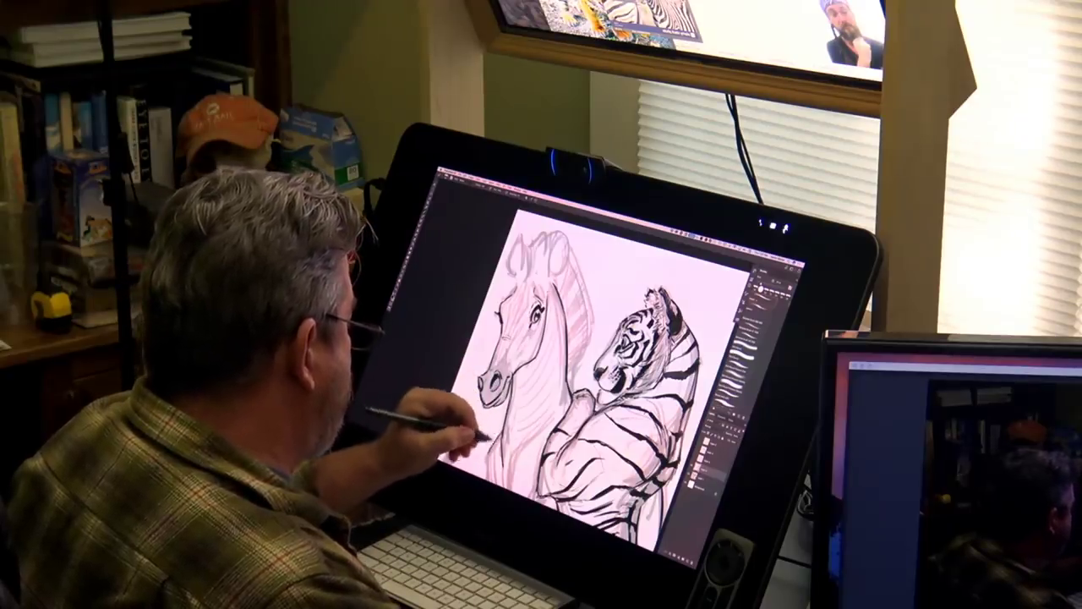
Step: Ink the outline of the zebra's near ear and the forelock strands between its ears
{"action": "key", "text": "super+minus"}
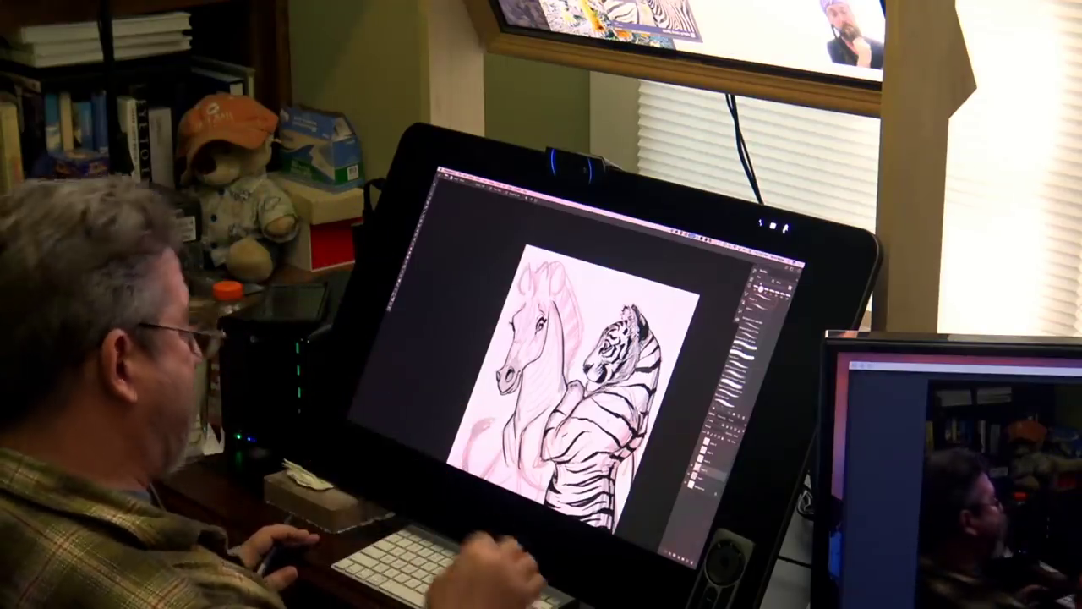
{"action": "key", "text": "super+plus"}
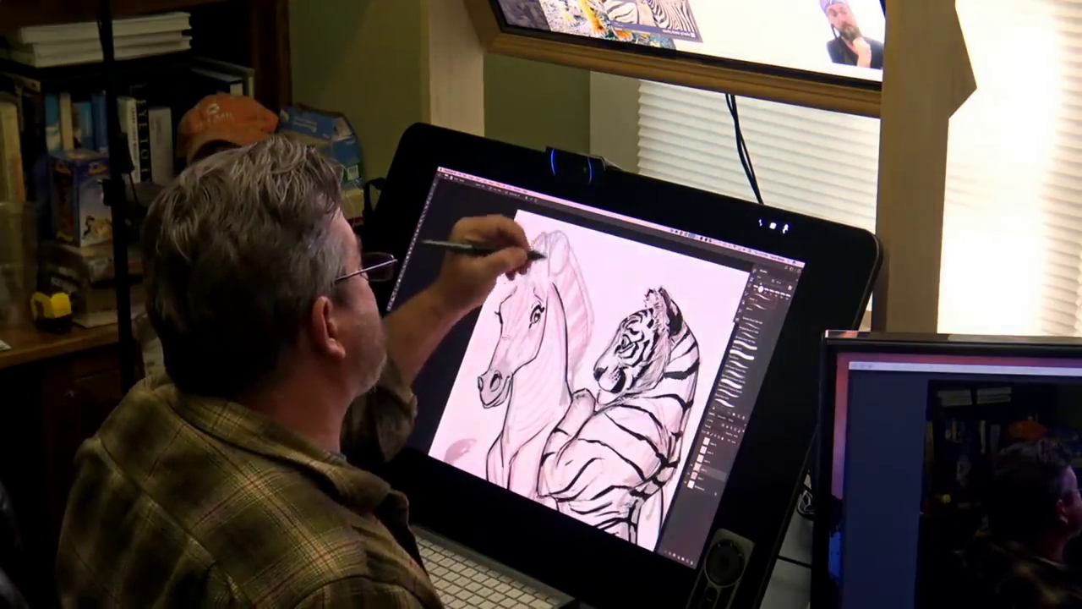
{"action": "left_click_drag", "start_coordinate": [553, 270], "coordinate": [560, 241]}
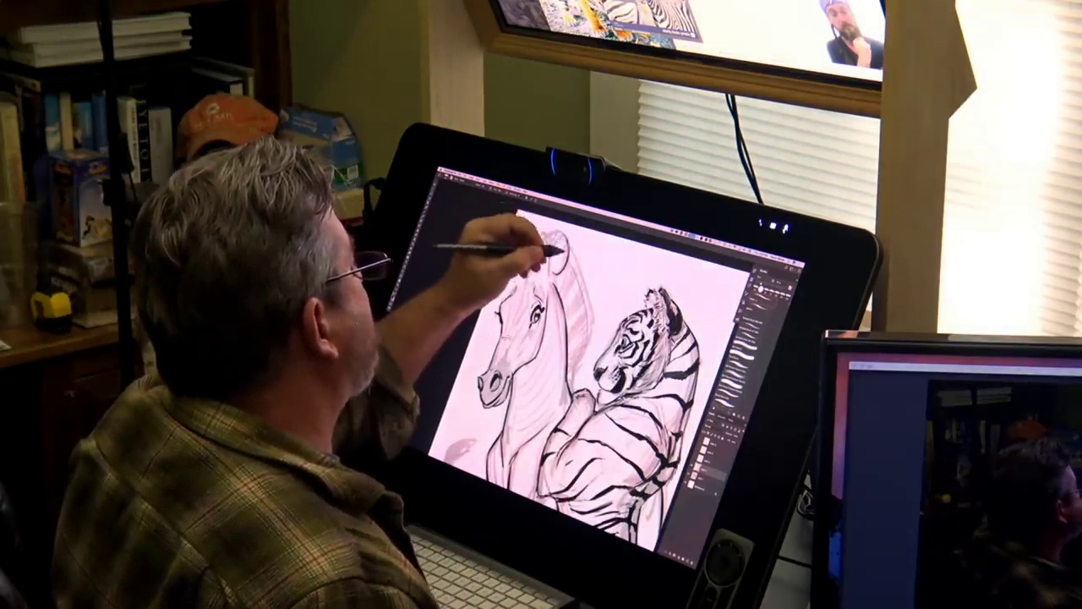
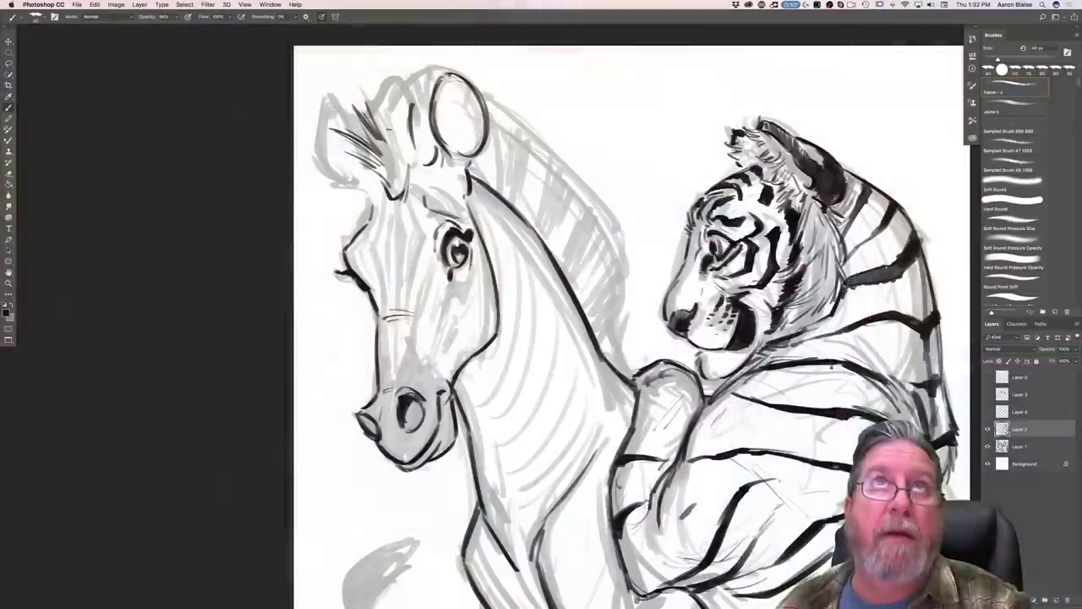
{"action": "mouse_move", "coordinate": [388, 93]}
{"action": "left_mouse_down"}
{"action": "mouse_move", "coordinate": [390, 127]}
{"action": "mouse_move", "coordinate": [408, 100]}
{"action": "mouse_move", "coordinate": [415, 161]}
{"action": "left_mouse_up"}
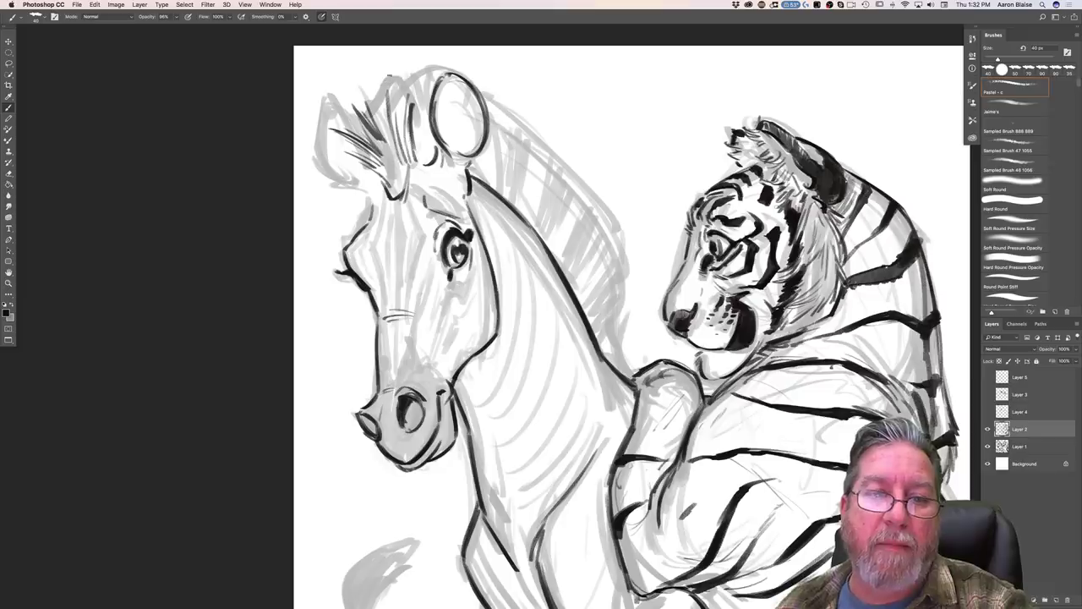
Step: Ink the remaining forelock strands between the zebra's ears down to their base on the forehead
{"action": "mouse_move", "coordinate": [396, 77]}
{"action": "left_mouse_down"}
{"action": "mouse_move", "coordinate": [377, 97]}
{"action": "mouse_move", "coordinate": [382, 124]}
{"action": "mouse_move", "coordinate": [395, 99]}
{"action": "left_mouse_up"}
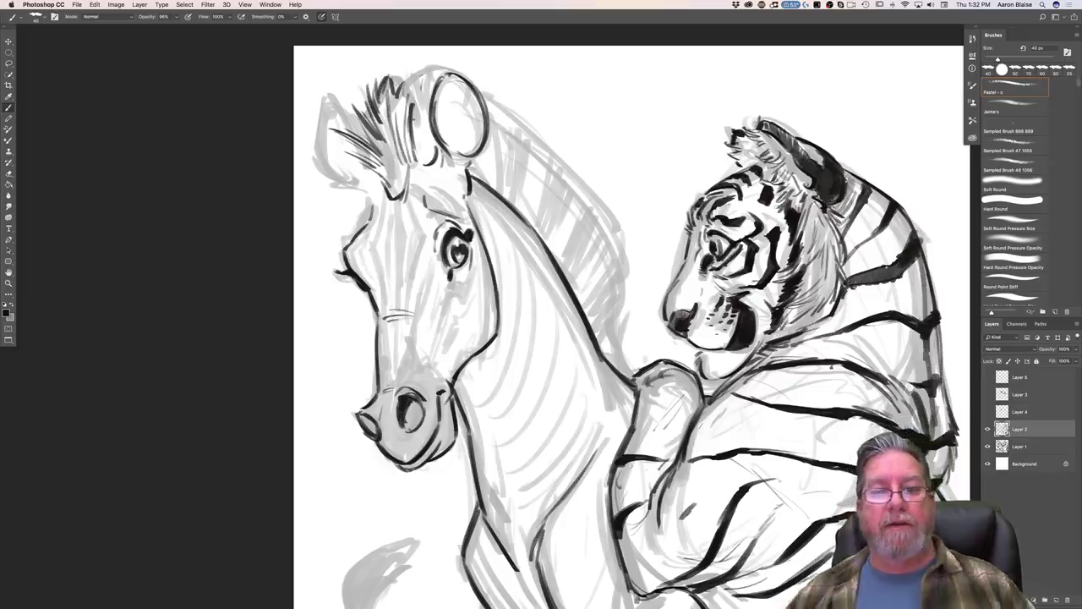
{"action": "left_click_drag", "start_coordinate": [414, 156], "coordinate": [417, 167]}
{"action": "left_click_drag", "start_coordinate": [422, 95], "coordinate": [414, 111]}
{"action": "left_click_drag", "start_coordinate": [423, 110], "coordinate": [417, 157]}
{"action": "left_click_drag", "start_coordinate": [405, 198], "coordinate": [394, 205]}
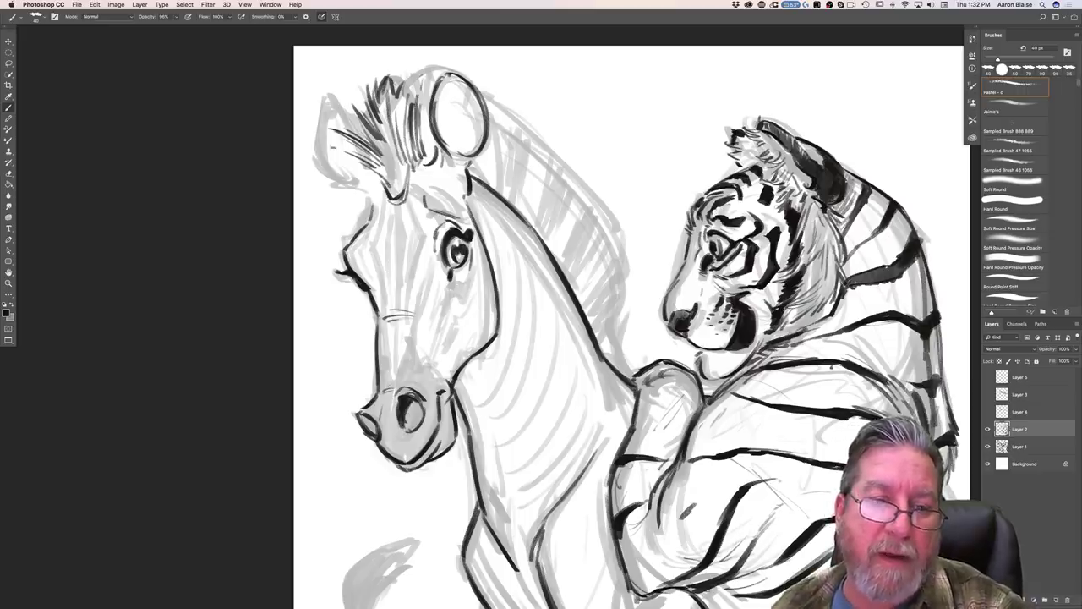
Step: Outline the zebra's far ear and add short inner marks to the near ear
{"action": "mouse_move", "coordinate": [342, 115]}
{"action": "left_mouse_down"}
{"action": "mouse_move", "coordinate": [361, 176]}
{"action": "mouse_move", "coordinate": [355, 131]}
{"action": "mouse_move", "coordinate": [362, 139]}
{"action": "mouse_move", "coordinate": [335, 116]}
{"action": "mouse_move", "coordinate": [315, 168]}
{"action": "mouse_move", "coordinate": [362, 187]}
{"action": "mouse_move", "coordinate": [369, 205]}
{"action": "left_mouse_up"}
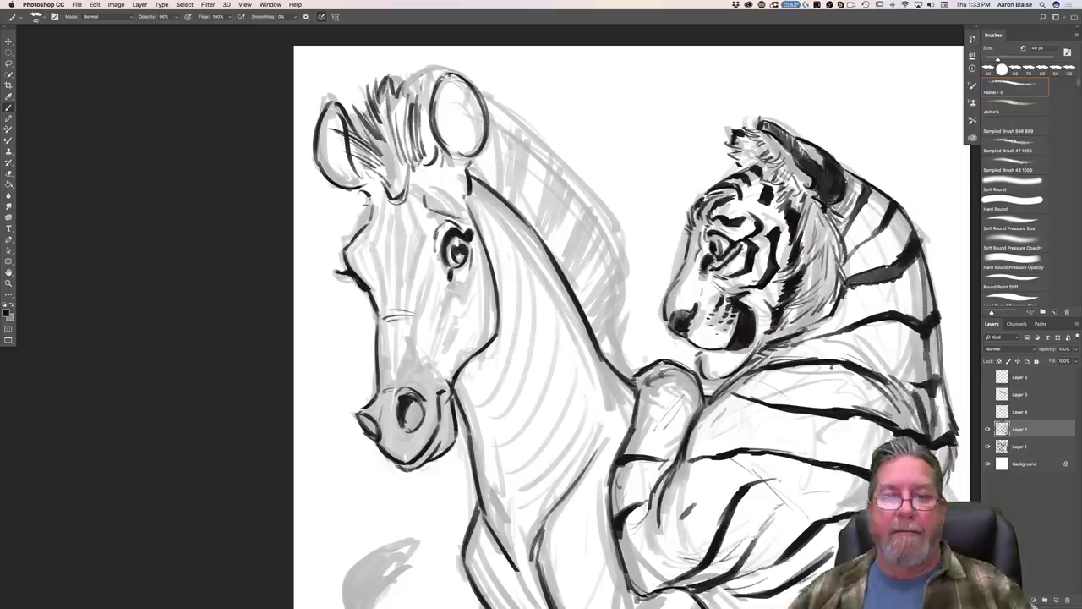
{"action": "mouse_move", "coordinate": [443, 87]}
{"action": "left_mouse_down"}
{"action": "mouse_move", "coordinate": [435, 120]}
{"action": "mouse_move", "coordinate": [462, 151]}
{"action": "left_mouse_up"}
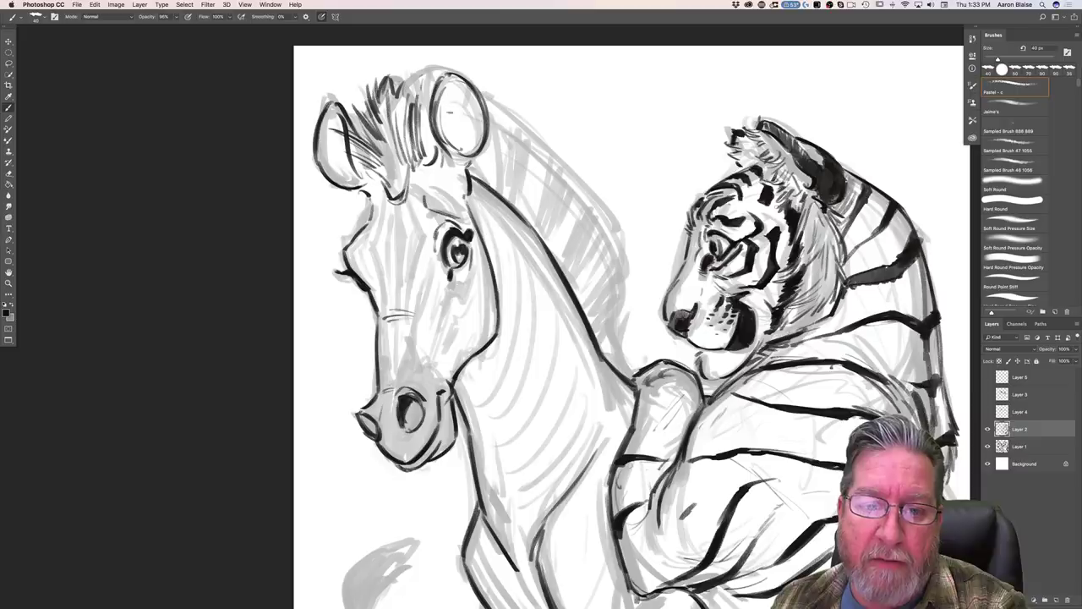
{"action": "mouse_move", "coordinate": [449, 102]}
{"action": "left_mouse_down"}
{"action": "mouse_move", "coordinate": [453, 134]}
{"action": "mouse_move", "coordinate": [467, 142]}
{"action": "left_mouse_up"}
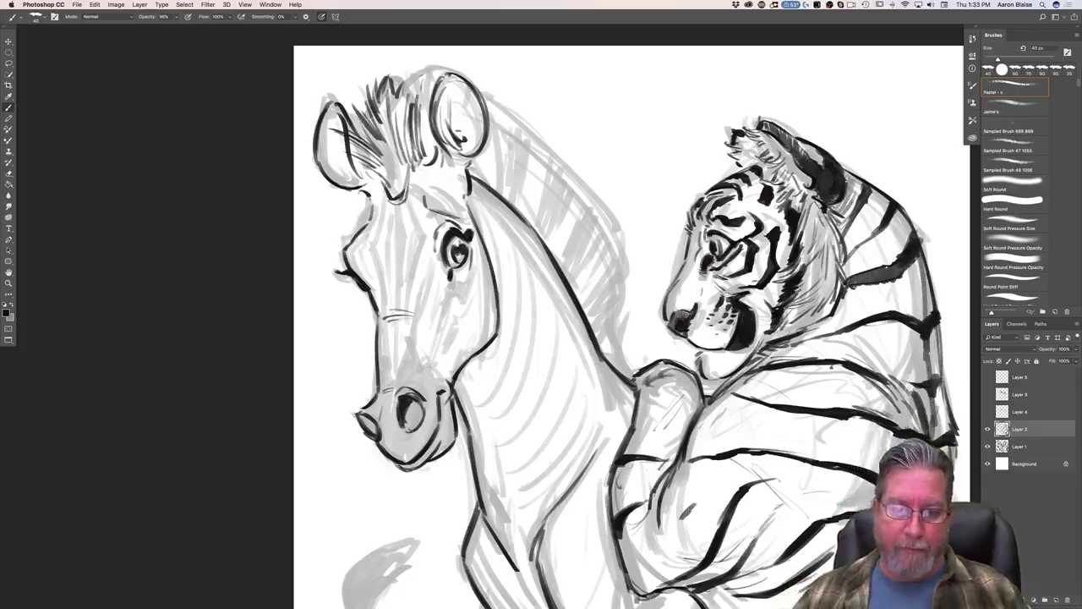
Step: Ink the mane's outer contour from behind the near ear down to the shoulder, with short hair tufts along the edge
{"action": "mouse_move", "coordinate": [402, 85]}
{"action": "left_mouse_down"}
{"action": "mouse_move", "coordinate": [446, 70]}
{"action": "mouse_move", "coordinate": [493, 102]}
{"action": "mouse_move", "coordinate": [504, 142]}
{"action": "left_mouse_up"}
{"action": "mouse_move", "coordinate": [499, 105]}
{"action": "left_mouse_down"}
{"action": "mouse_move", "coordinate": [504, 145]}
{"action": "mouse_move", "coordinate": [537, 144]}
{"action": "mouse_move", "coordinate": [536, 188]}
{"action": "mouse_move", "coordinate": [551, 181]}
{"action": "mouse_move", "coordinate": [572, 221]}
{"action": "left_mouse_up"}
{"action": "mouse_move", "coordinate": [588, 203]}
{"action": "left_mouse_down"}
{"action": "mouse_move", "coordinate": [578, 227]}
{"action": "mouse_move", "coordinate": [600, 240]}
{"action": "left_mouse_up"}
{"action": "mouse_move", "coordinate": [548, 127]}
{"action": "left_mouse_down"}
{"action": "mouse_move", "coordinate": [531, 158]}
{"action": "mouse_move", "coordinate": [550, 167]}
{"action": "left_mouse_up"}
{"action": "mouse_move", "coordinate": [584, 177]}
{"action": "left_mouse_down"}
{"action": "mouse_move", "coordinate": [571, 192]}
{"action": "mouse_move", "coordinate": [612, 235]}
{"action": "left_mouse_up"}
{"action": "left_click_drag", "start_coordinate": [543, 140], "coordinate": [534, 152]}
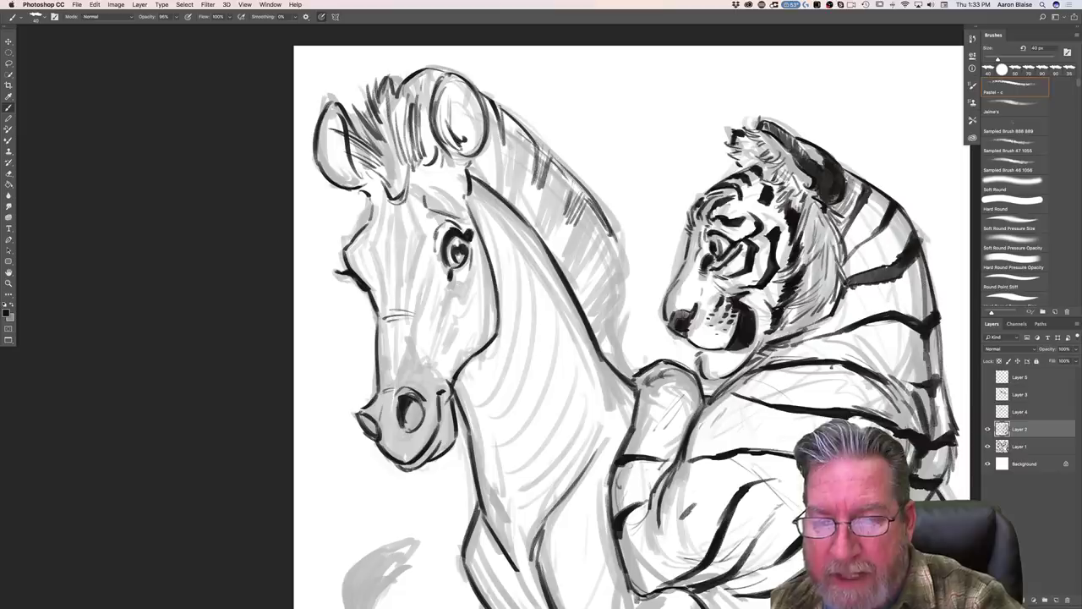
{"action": "left_click_drag", "start_coordinate": [618, 238], "coordinate": [600, 301]}
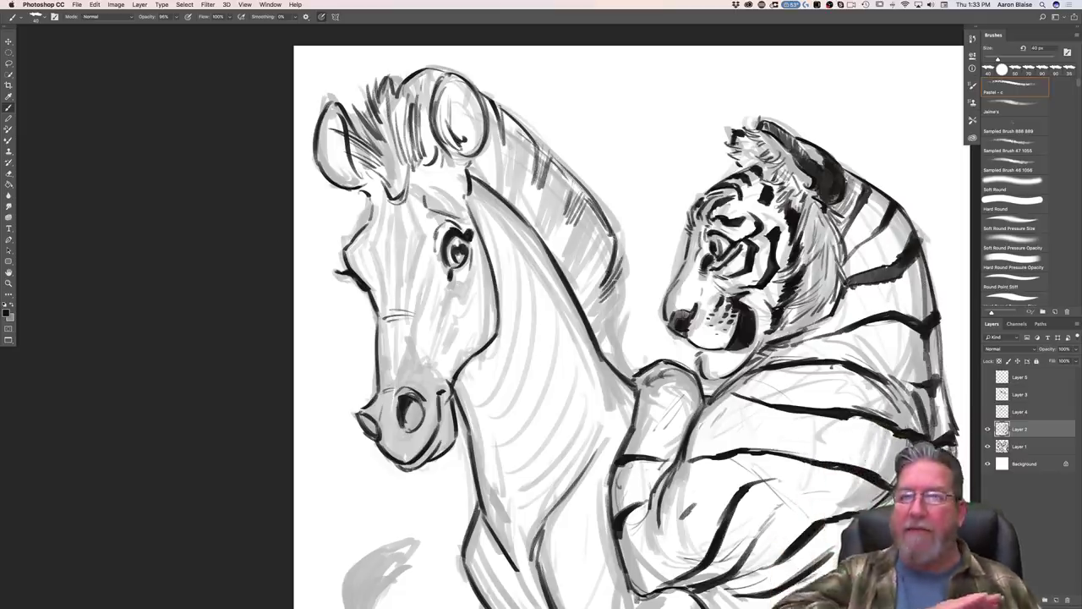
{"action": "mouse_move", "coordinate": [620, 259]}
{"action": "left_mouse_down"}
{"action": "mouse_move", "coordinate": [603, 333]}
{"action": "mouse_move", "coordinate": [630, 357]}
{"action": "mouse_move", "coordinate": [613, 372]}
{"action": "mouse_move", "coordinate": [621, 381]}
{"action": "left_mouse_up"}
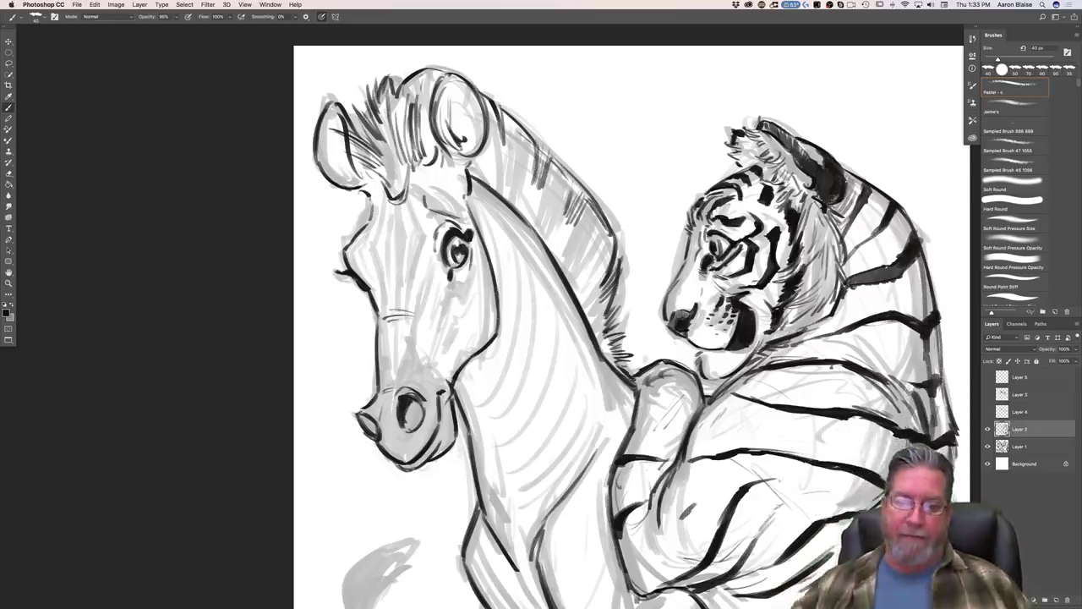
Step: Fill the zebra's mane with rows of fine hair strokes following its dark bands from ear to withers
{"action": "left_click_drag", "start_coordinate": [484, 90], "coordinate": [493, 161]}
{"action": "left_click_drag", "start_coordinate": [503, 119], "coordinate": [504, 179]}
{"action": "mouse_move", "coordinate": [507, 124]}
{"action": "left_mouse_down"}
{"action": "mouse_move", "coordinate": [510, 174]}
{"action": "mouse_move", "coordinate": [523, 157]}
{"action": "mouse_move", "coordinate": [518, 201]}
{"action": "left_mouse_up"}
{"action": "left_click_drag", "start_coordinate": [532, 147], "coordinate": [523, 208]}
{"action": "mouse_move", "coordinate": [539, 171]}
{"action": "left_mouse_down"}
{"action": "mouse_move", "coordinate": [524, 214]}
{"action": "mouse_move", "coordinate": [547, 225]}
{"action": "left_mouse_up"}
{"action": "mouse_move", "coordinate": [559, 205]}
{"action": "left_mouse_down"}
{"action": "mouse_move", "coordinate": [546, 237]}
{"action": "mouse_move", "coordinate": [565, 271]}
{"action": "left_mouse_up"}
{"action": "left_click_drag", "start_coordinate": [601, 230], "coordinate": [583, 271]}
{"action": "left_click_drag", "start_coordinate": [605, 236], "coordinate": [578, 289]}
{"action": "mouse_move", "coordinate": [604, 258]}
{"action": "left_mouse_down"}
{"action": "mouse_move", "coordinate": [579, 295]}
{"action": "mouse_move", "coordinate": [583, 309]}
{"action": "left_mouse_up"}
{"action": "left_click_drag", "start_coordinate": [607, 296], "coordinate": [587, 324]}
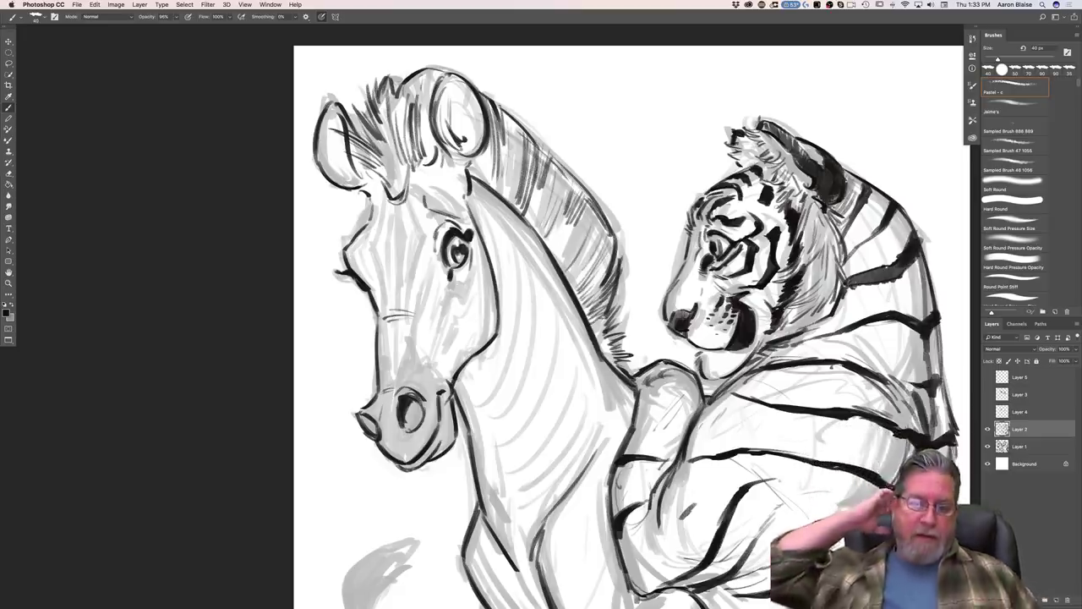
Step: Ink the underside of the zebra's chest and the upper contours of its front legs
{"action": "key", "text": "super+minus"}
{"action": "key", "text": "super+minus"}
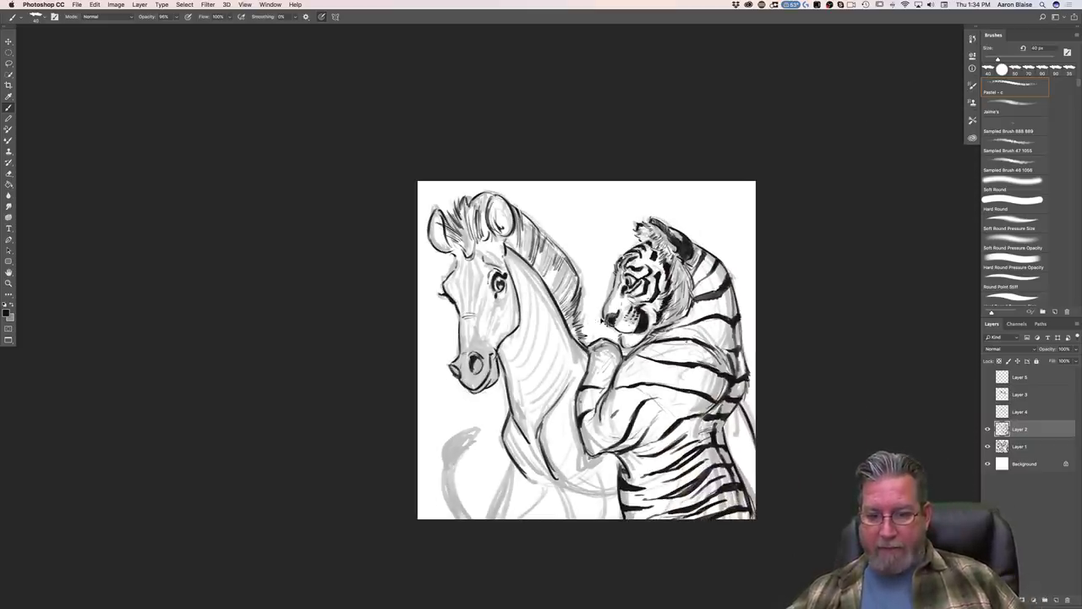
{"action": "key", "text": "super+plus"}
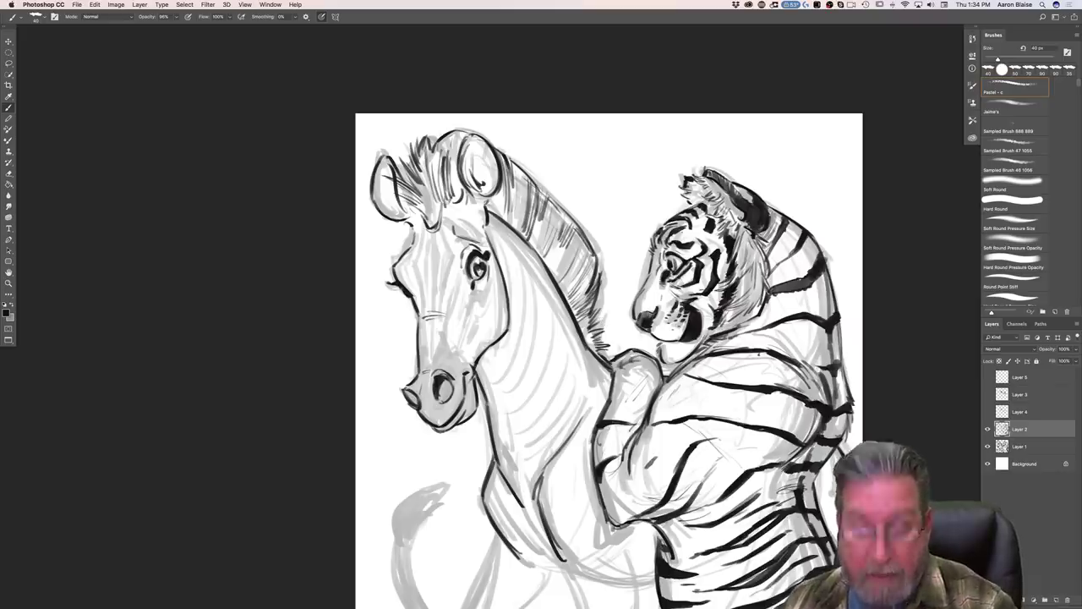
{"action": "mouse_move", "coordinate": [516, 555]}
{"action": "left_mouse_down"}
{"action": "mouse_move", "coordinate": [536, 569]}
{"action": "mouse_move", "coordinate": [555, 564]}
{"action": "left_mouse_up"}
{"action": "left_click_drag", "start_coordinate": [499, 533], "coordinate": [473, 608]}
{"action": "left_click_drag", "start_coordinate": [546, 574], "coordinate": [515, 608]}
{"action": "mouse_move", "coordinate": [543, 587]}
{"action": "left_mouse_down"}
{"action": "mouse_move", "coordinate": [557, 567]}
{"action": "mouse_move", "coordinate": [576, 571]}
{"action": "mouse_move", "coordinate": [585, 608]}
{"action": "left_mouse_up"}
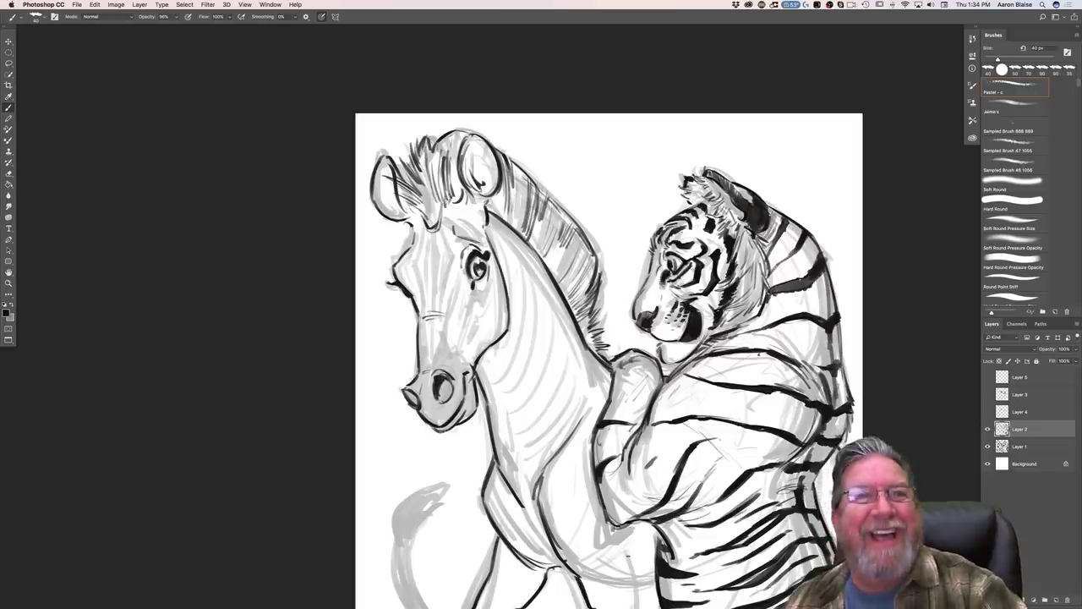
Step: Ink the zebra's body line below the rider's forearm and add short shading strokes to the adjoining chest
{"action": "mouse_move", "coordinate": [632, 538]}
{"action": "left_mouse_down"}
{"action": "mouse_move", "coordinate": [639, 608]}
{"action": "mouse_move", "coordinate": [656, 583]}
{"action": "left_mouse_up"}
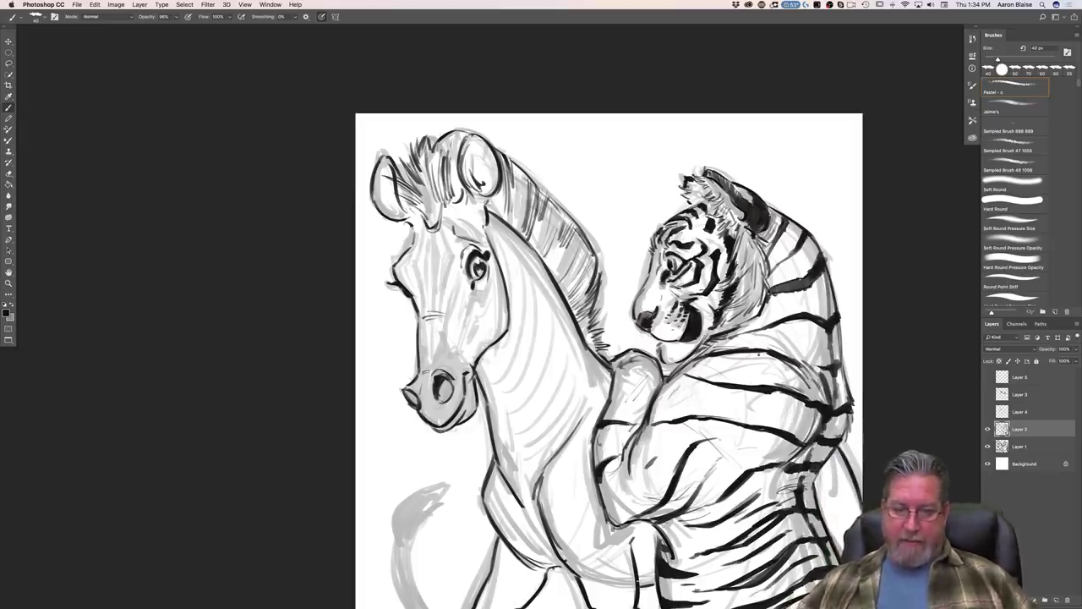
{"action": "left_click_drag", "start_coordinate": [622, 547], "coordinate": [599, 571]}
{"action": "left_click_drag", "start_coordinate": [622, 559], "coordinate": [595, 574]}
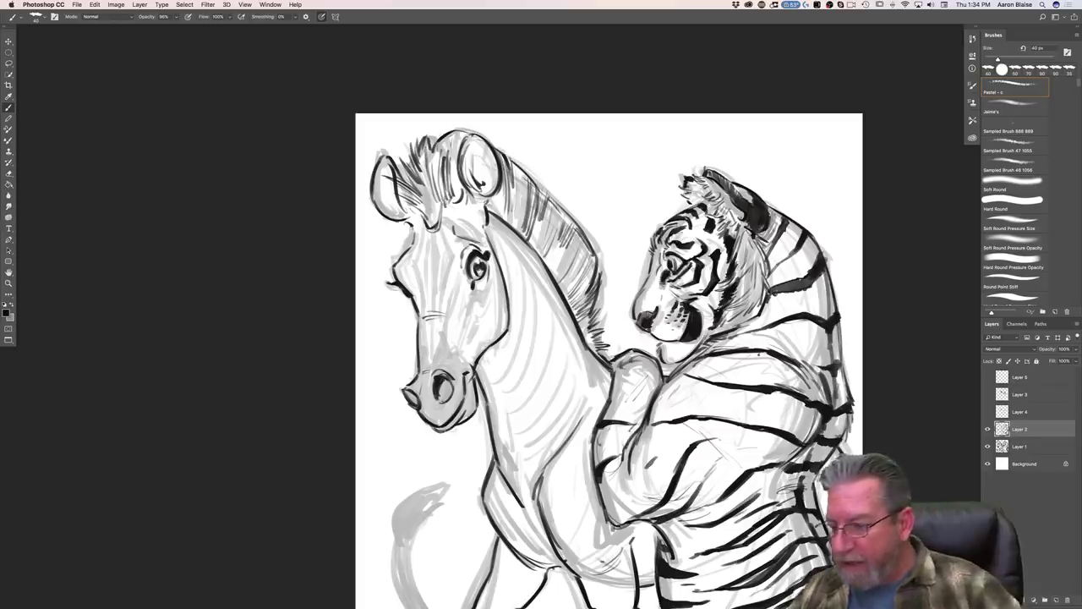
Step: Move Layer 1 and Layer 2 together slightly up and to the left on the canvas
{"action": "left_click", "coordinate": [1016, 451], "text": "shift"}
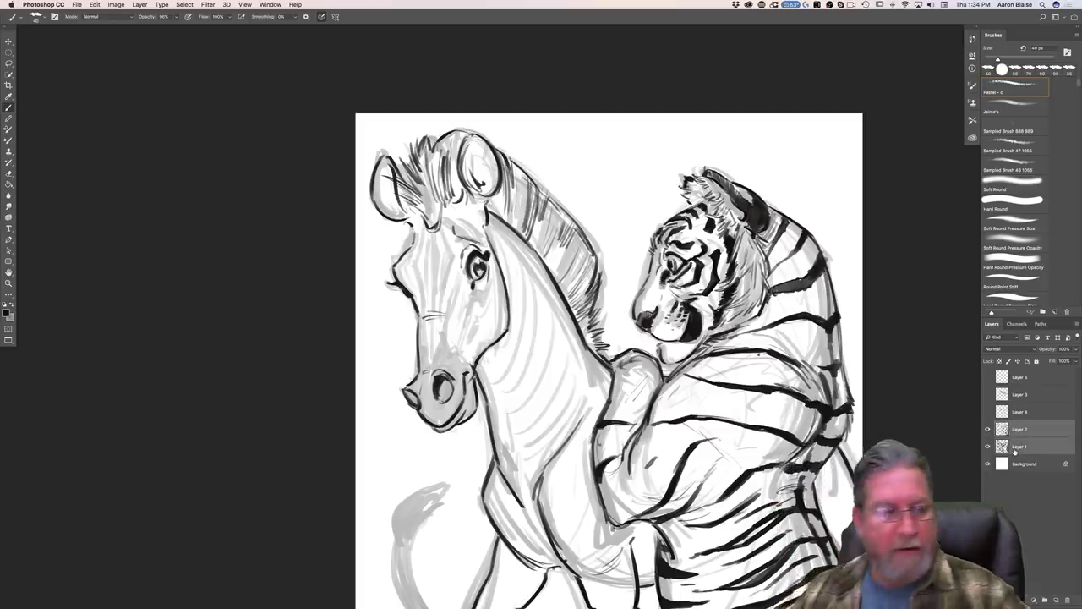
{"action": "key", "text": "v"}
{"action": "left_click_drag", "start_coordinate": [379, 514], "coordinate": [361, 503]}
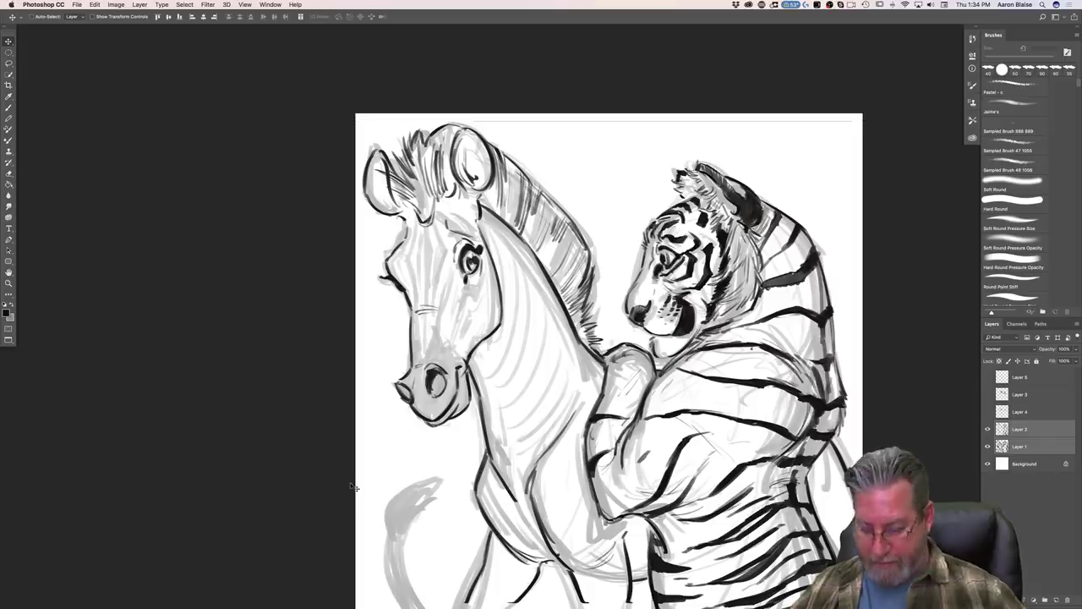
Step: On Layer 2, ink the zebra's curved tail with its tuft and add a short crease above the muzzle
{"action": "left_click", "coordinate": [1019, 430]}
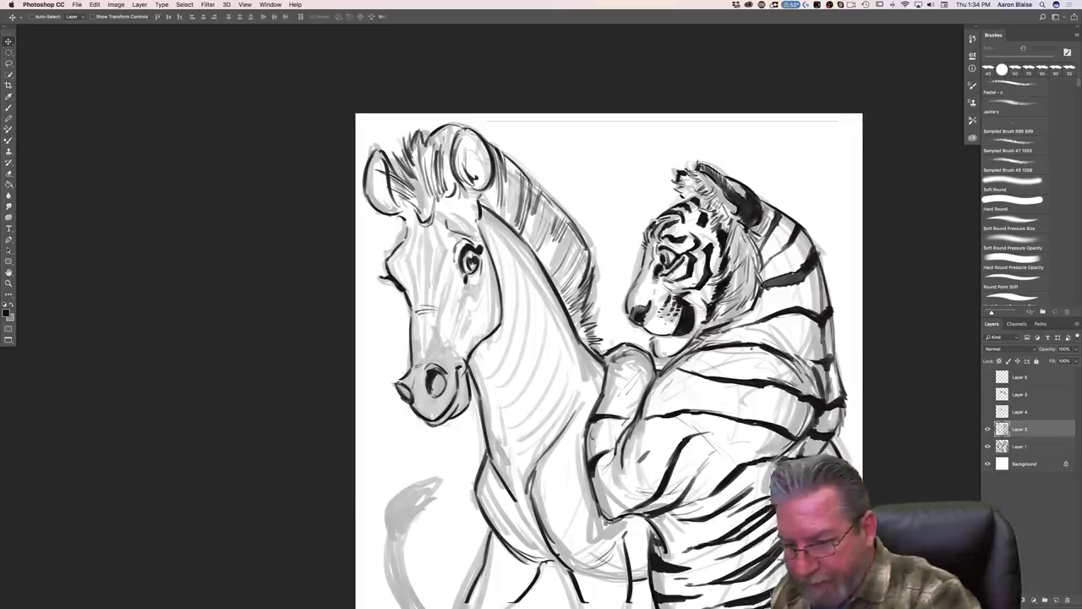
{"action": "key", "text": "b"}
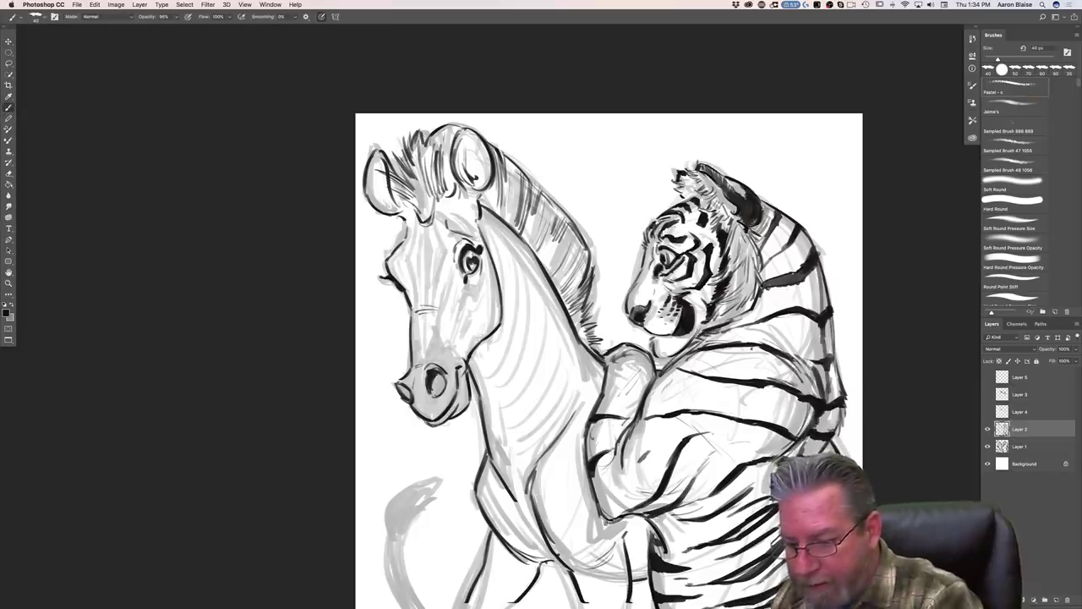
{"action": "mouse_move", "coordinate": [399, 535]}
{"action": "left_mouse_down"}
{"action": "mouse_move", "coordinate": [414, 606]}
{"action": "mouse_move", "coordinate": [392, 607]}
{"action": "left_mouse_up"}
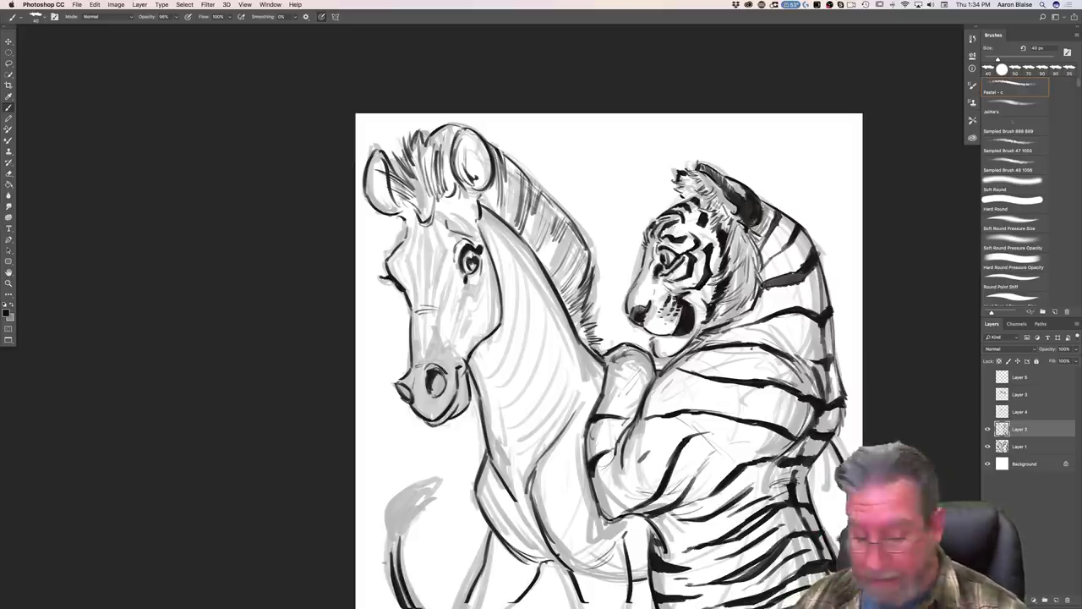
{"action": "left_click_drag", "start_coordinate": [420, 607], "coordinate": [402, 578]}
{"action": "left_click_drag", "start_coordinate": [387, 541], "coordinate": [394, 594]}
{"action": "mouse_move", "coordinate": [380, 520]}
{"action": "left_mouse_down"}
{"action": "mouse_move", "coordinate": [388, 545]}
{"action": "mouse_move", "coordinate": [433, 481]}
{"action": "mouse_move", "coordinate": [400, 532]}
{"action": "mouse_move", "coordinate": [401, 566]}
{"action": "left_mouse_up"}
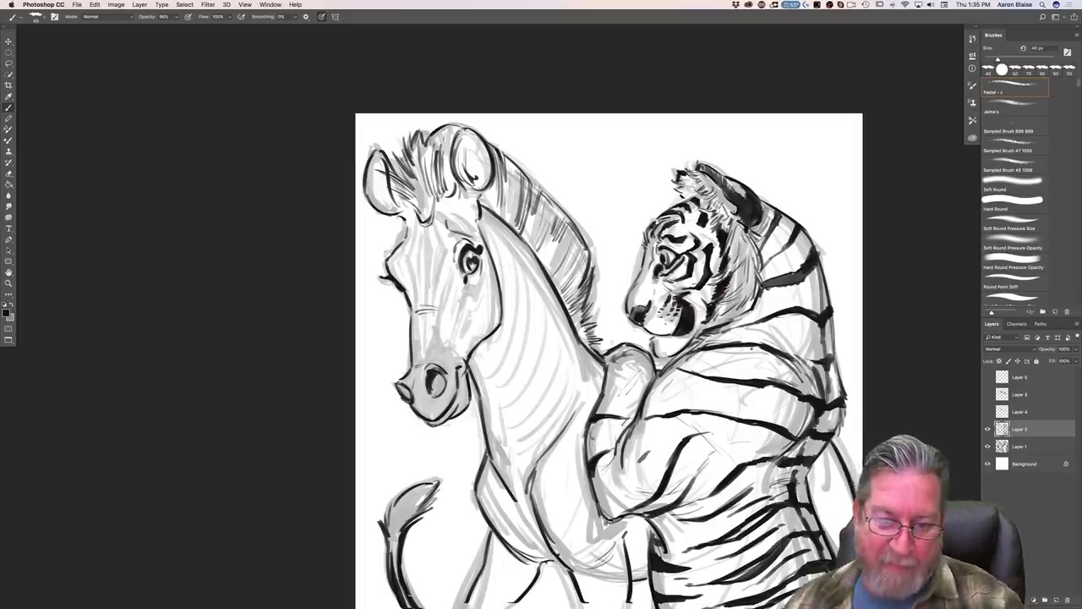
{"action": "left_click_drag", "start_coordinate": [427, 341], "coordinate": [417, 357]}
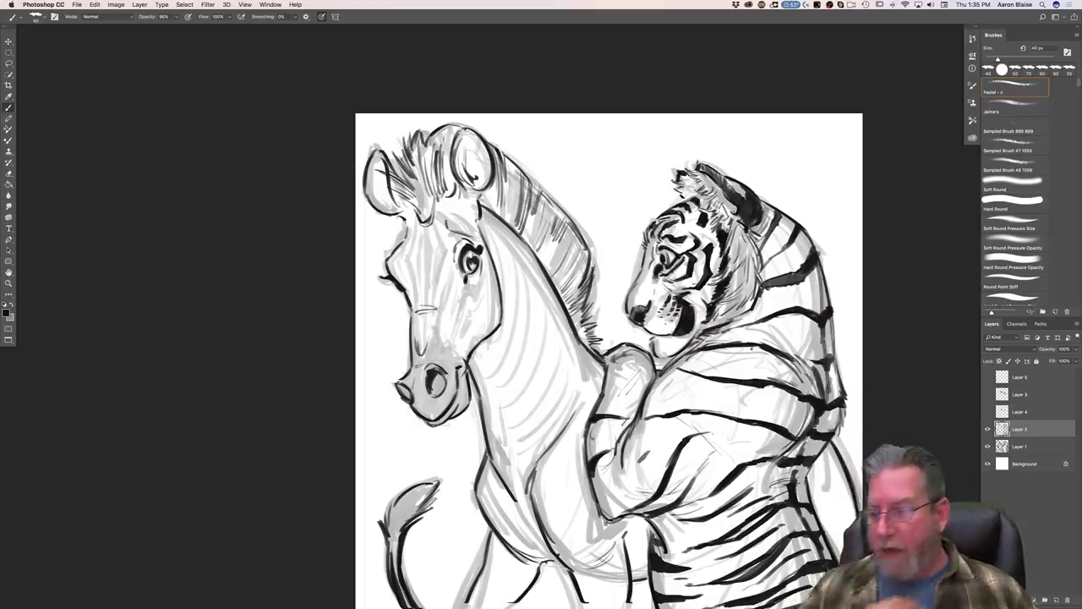
Step: Fill the Background layer with a warm mid-grey using the Paint Bucket
{"action": "left_click", "coordinate": [1009, 467]}
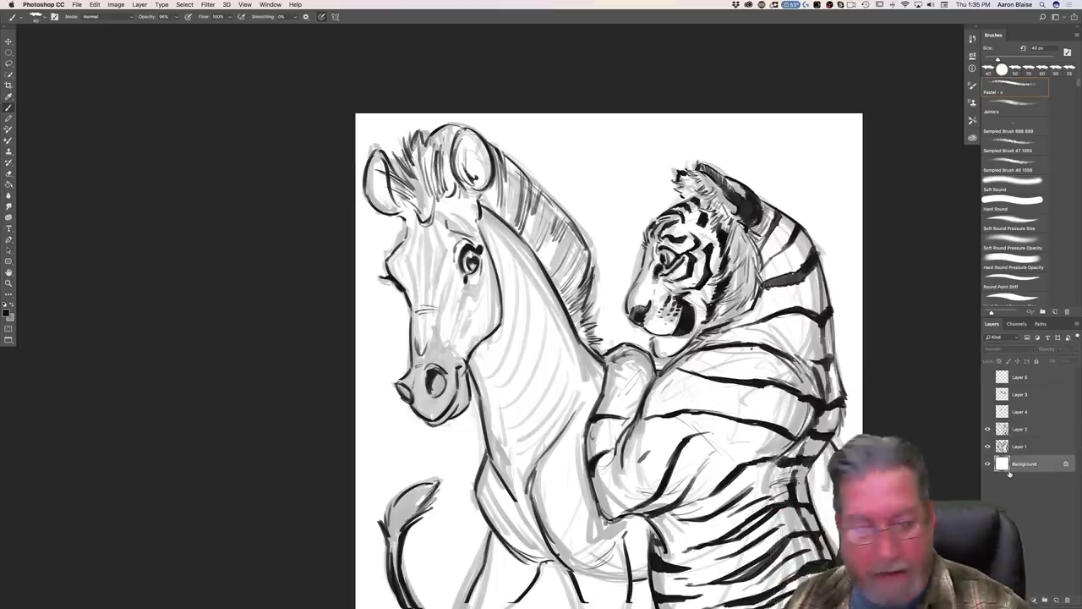
{"action": "left_click", "coordinate": [7, 310]}
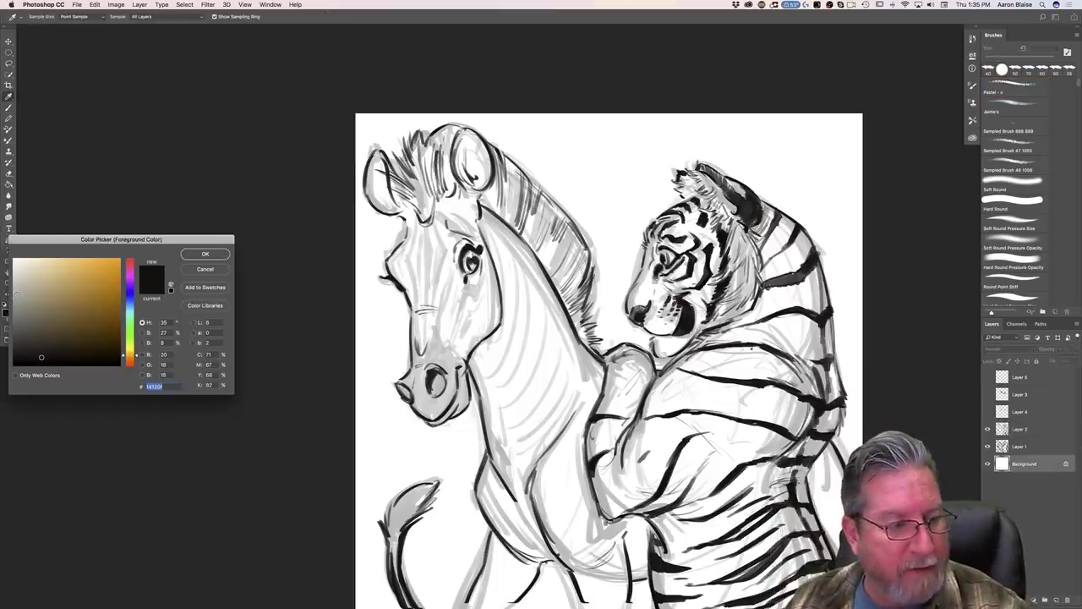
{"action": "left_click", "coordinate": [15, 296]}
{"action": "key", "text": "Return"}
{"action": "left_click", "coordinate": [15, 187]}
{"action": "left_click", "coordinate": [498, 460]}
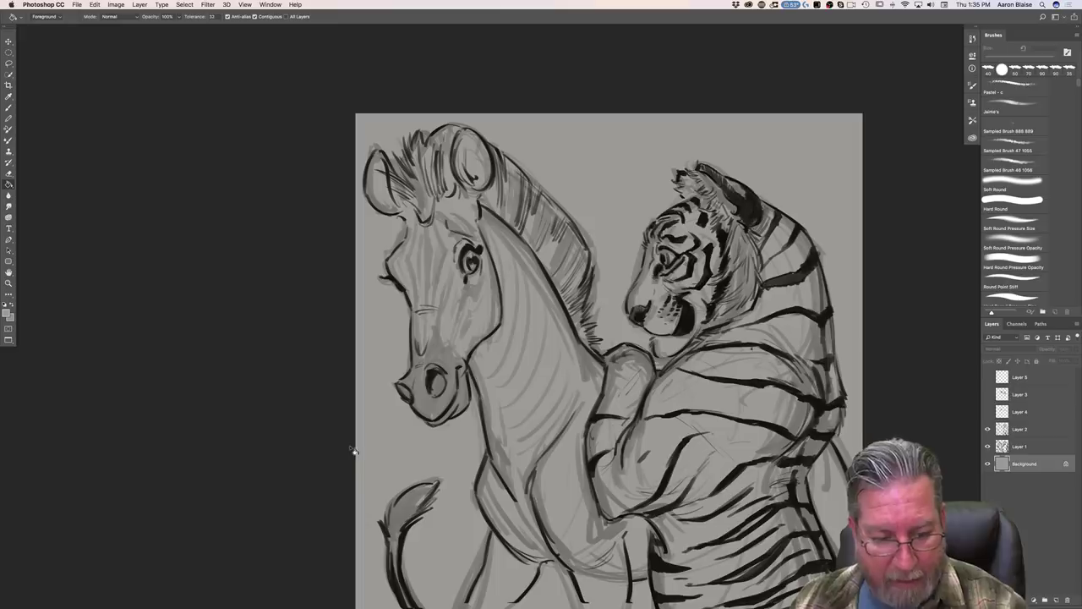
{"action": "left_click_drag", "start_coordinate": [355, 449], "coordinate": [273, 398]}
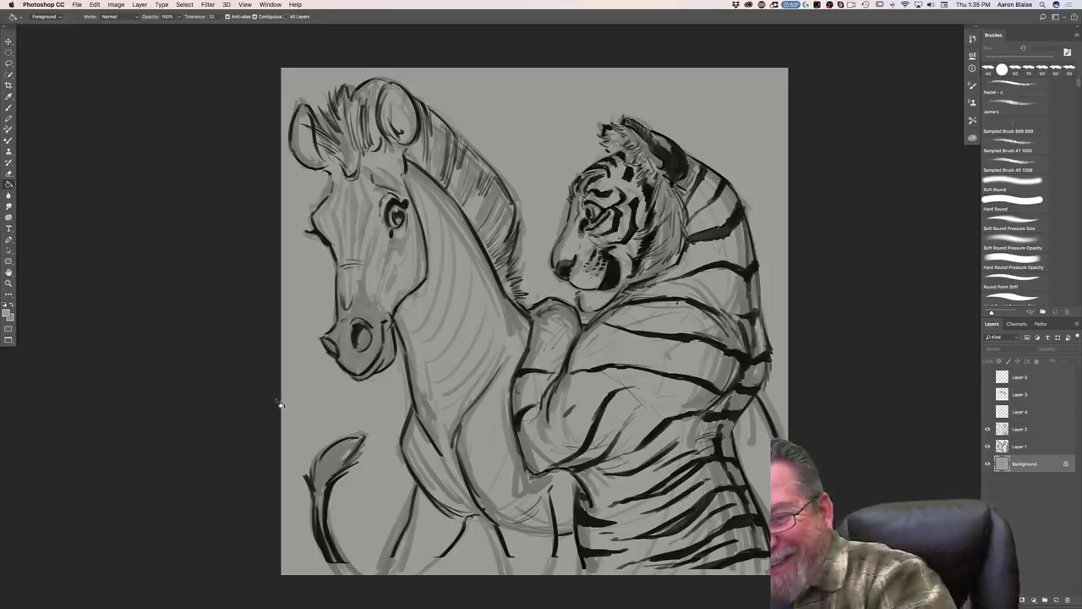
Step: On Layer 2, brush in near-black to extend the zebra's leg and tail lines down to the canvas's bottom edge
{"action": "left_click", "coordinate": [1017, 432]}
{"action": "key", "text": "super+plus"}
{"action": "left_click_drag", "start_coordinate": [155, 407], "coordinate": [235, 480]}
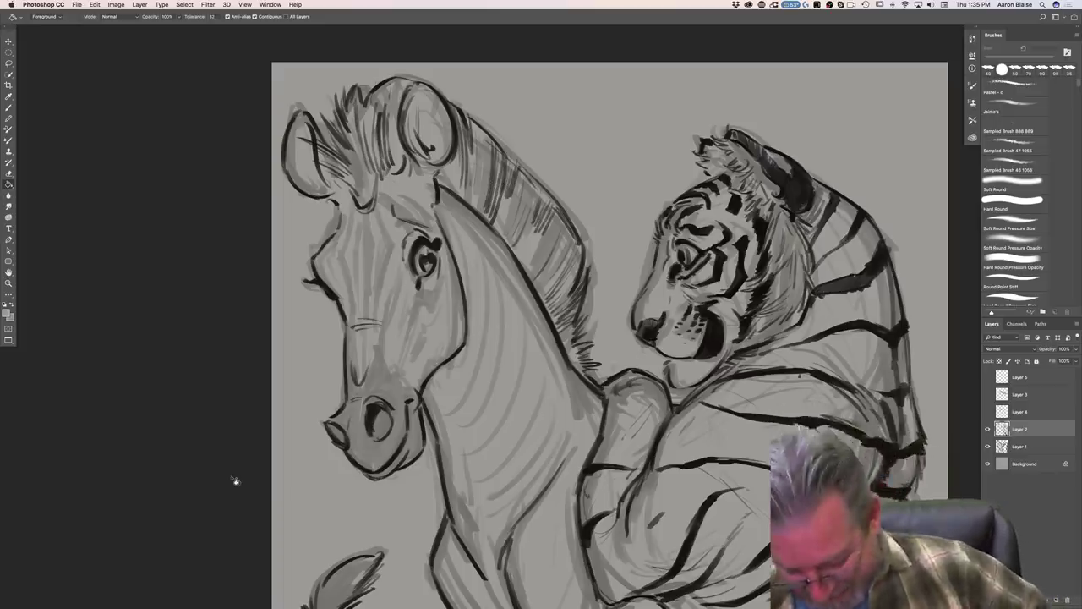
{"action": "key", "text": "super+minus"}
{"action": "mouse_move", "coordinate": [271, 383]}
{"action": "left_mouse_down"}
{"action": "mouse_move", "coordinate": [251, 324]}
{"action": "mouse_move", "coordinate": [230, 312]}
{"action": "left_mouse_up"}
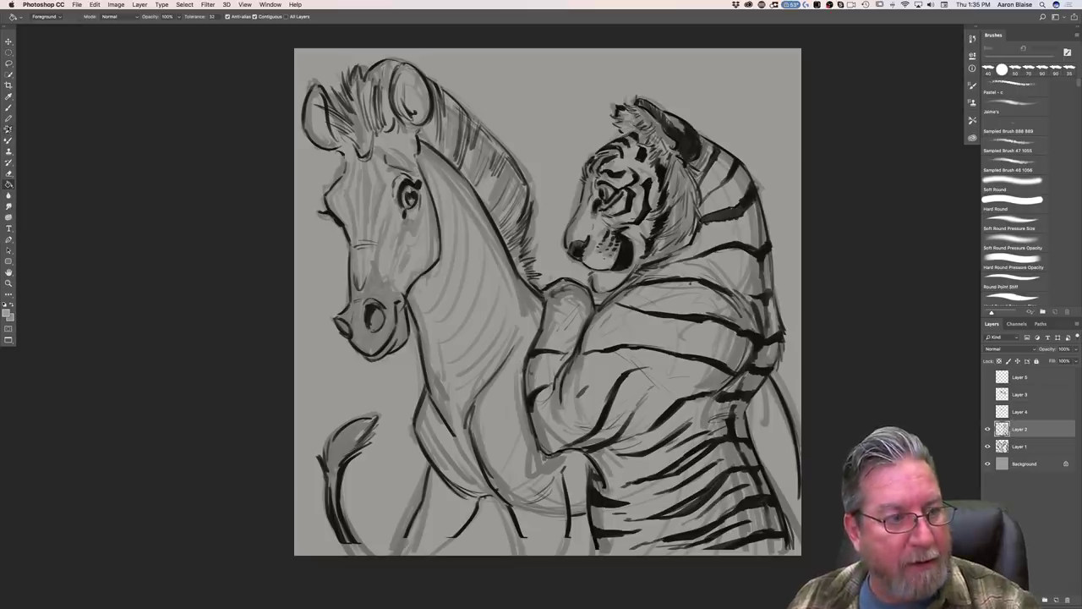
{"action": "left_click", "coordinate": [8, 108]}
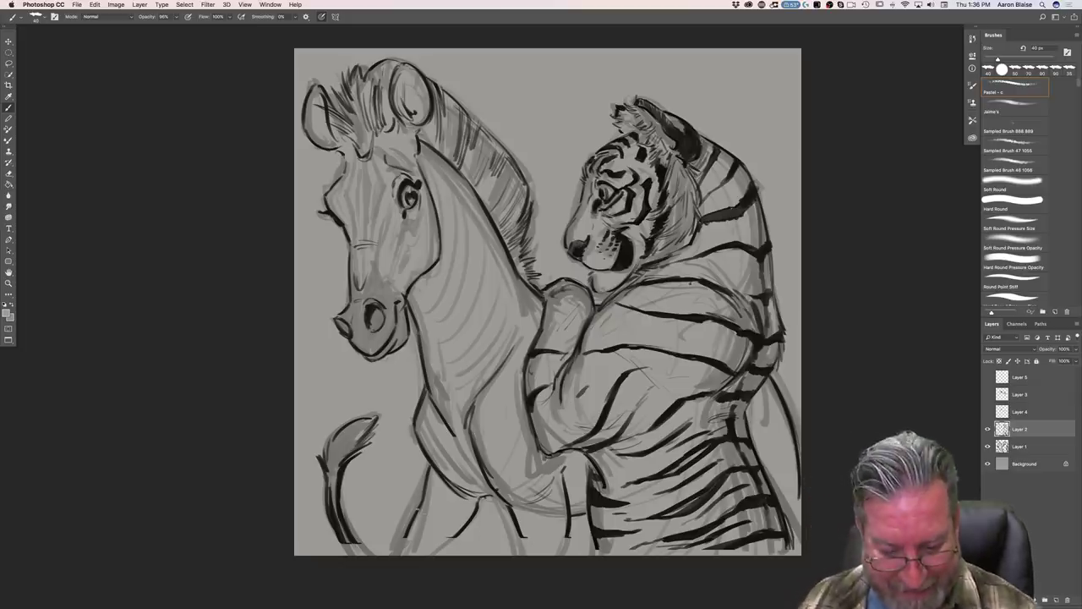
{"action": "left_click", "coordinate": [11, 314]}
{"action": "left_click", "coordinate": [46, 354]}
{"action": "left_click", "coordinate": [200, 258]}
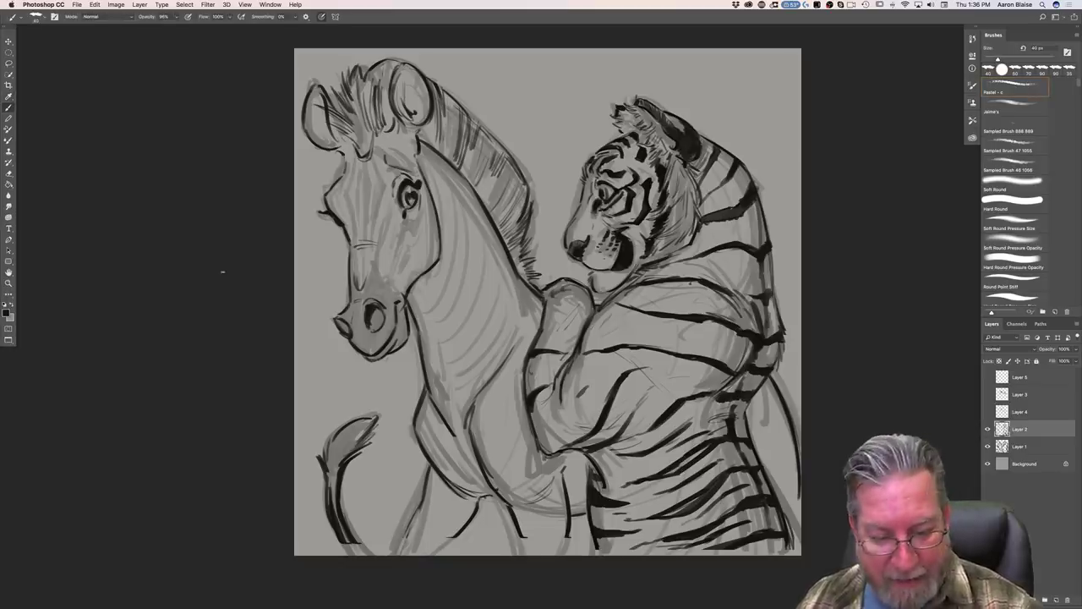
{"action": "left_click_drag", "start_coordinate": [414, 509], "coordinate": [396, 555]}
{"action": "left_click_drag", "start_coordinate": [464, 527], "coordinate": [441, 555]}
{"action": "mouse_move", "coordinate": [516, 521]}
{"action": "left_mouse_down"}
{"action": "mouse_move", "coordinate": [525, 555]}
{"action": "mouse_move", "coordinate": [567, 555]}
{"action": "left_mouse_up"}
{"action": "mouse_move", "coordinate": [416, 508]}
{"action": "left_mouse_down"}
{"action": "mouse_move", "coordinate": [398, 548]}
{"action": "mouse_move", "coordinate": [350, 554]}
{"action": "mouse_move", "coordinate": [365, 554]}
{"action": "left_mouse_up"}
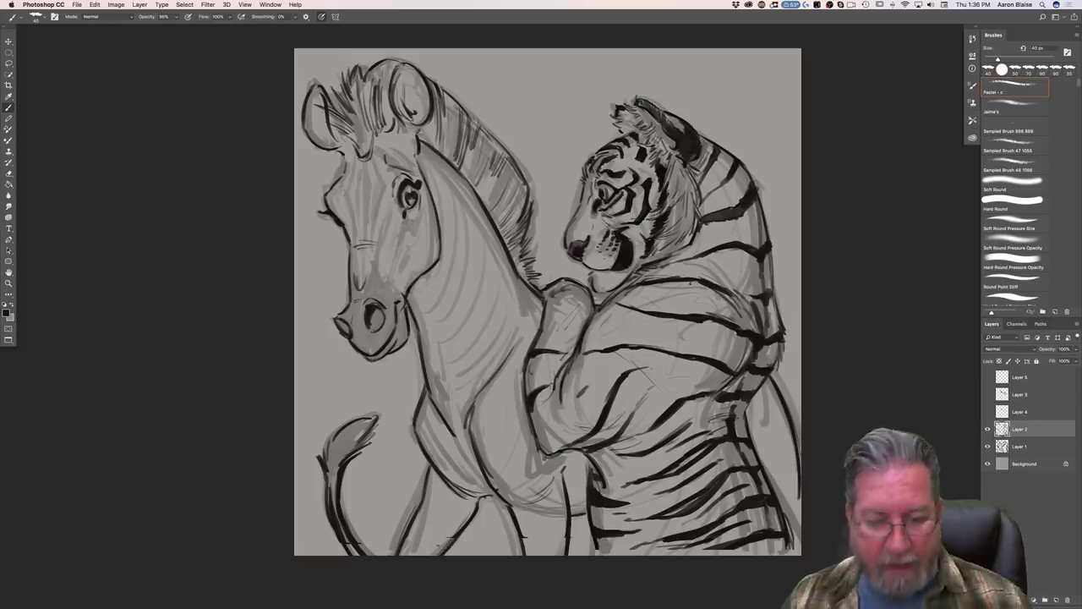
{"action": "left_click_drag", "start_coordinate": [437, 491], "coordinate": [428, 556]}
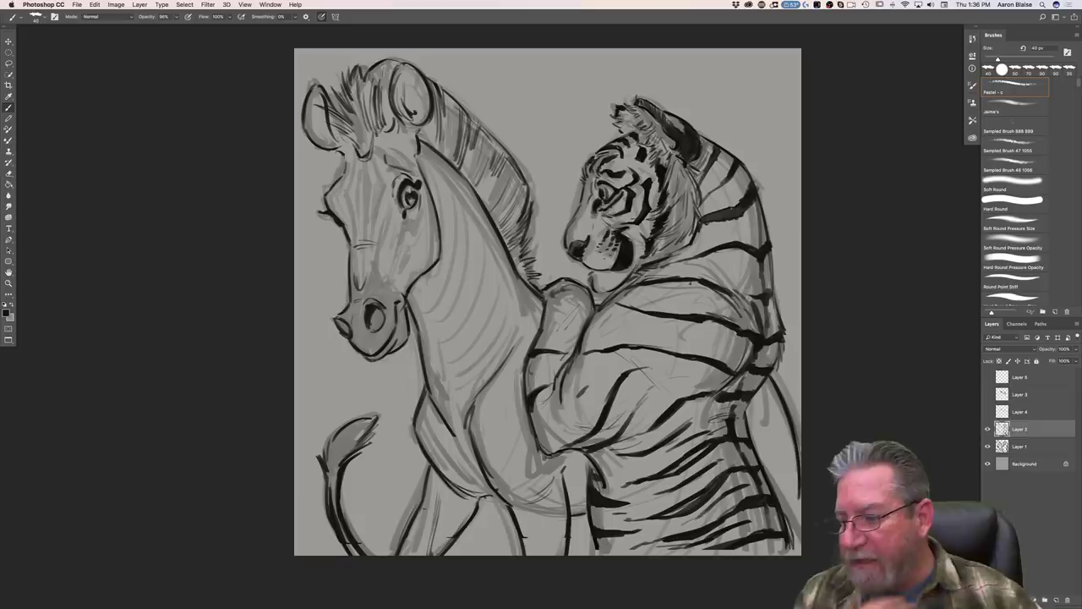
Step: Create a new layer beneath Layer 1 and set the foreground colour to orange with hue 24, saturation 80, brightness 75
{"action": "left_click", "coordinate": [1054, 599], "text": "ctrl"}
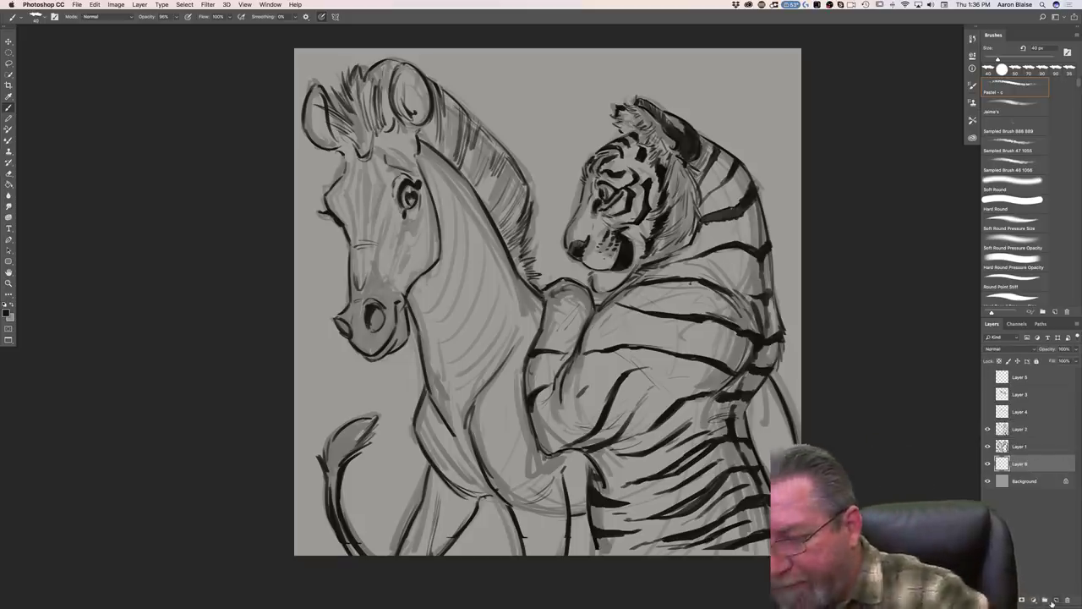
{"action": "left_click", "coordinate": [6, 311]}
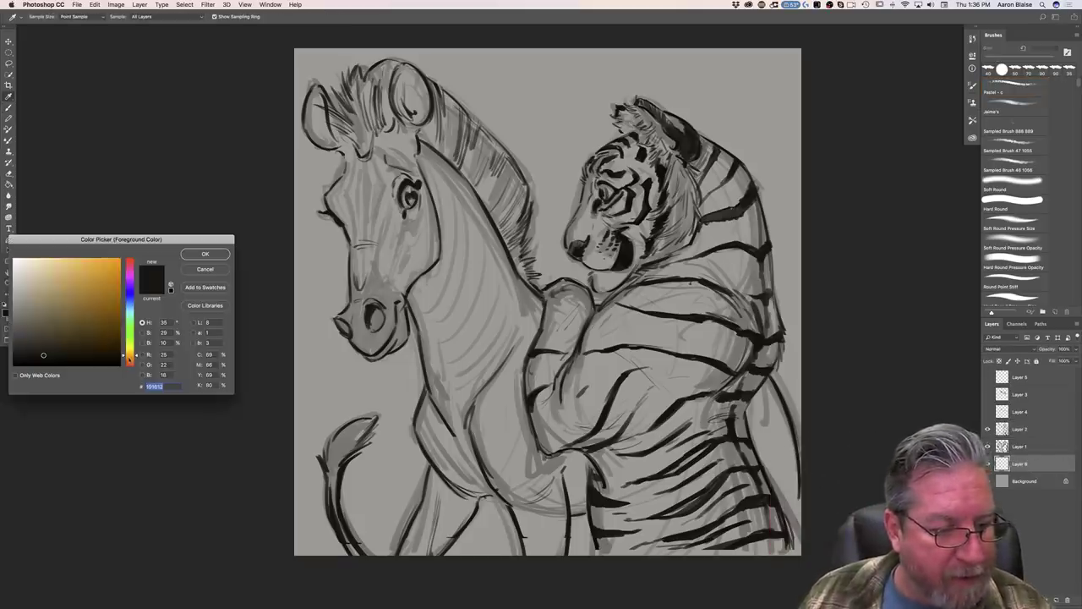
{"action": "left_click", "coordinate": [129, 359]}
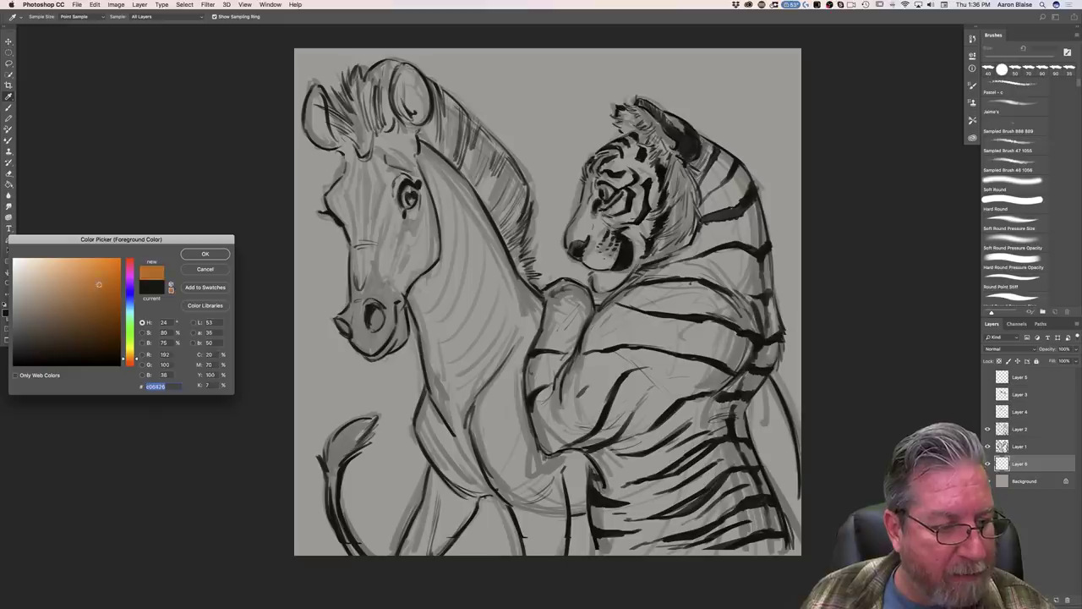
{"action": "key", "text": "Return"}
Step: Choose the Jaime's brush preset and enlarge it to 120 px
{"action": "left_click", "coordinate": [36, 16]}
{"action": "left_click", "coordinate": [118, 103]}
{"action": "left_click", "coordinate": [256, 247]}
{"action": "key", "text": "]"}
{"action": "key", "text": "]"}
{"action": "key", "text": "]"}
{"action": "key", "text": "]"}
{"action": "key", "text": "]"}
{"action": "key", "text": "]"}
{"action": "key", "text": "]"}
{"action": "key", "text": "]"}
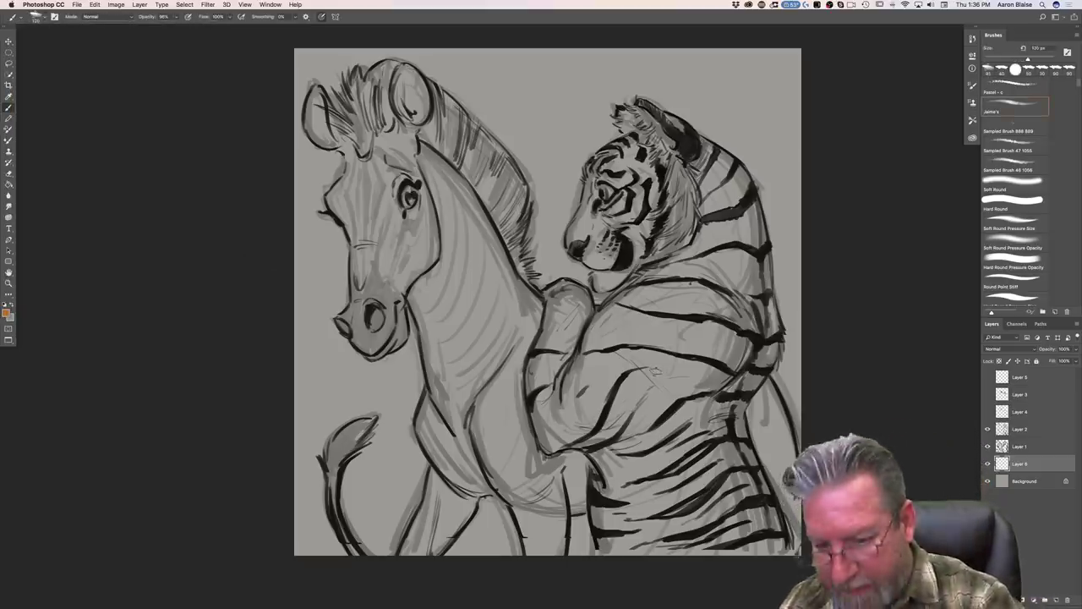
Step: With the brush at 300 px, paint orange down the tiger's back and flank, and erase any spill outside the outline
{"action": "left_click_drag", "start_coordinate": [733, 309], "coordinate": [727, 280]}
{"action": "mouse_move", "coordinate": [715, 416]}
{"action": "left_mouse_down"}
{"action": "mouse_move", "coordinate": [774, 330]}
{"action": "mouse_move", "coordinate": [761, 345]}
{"action": "mouse_move", "coordinate": [752, 312]}
{"action": "mouse_move", "coordinate": [773, 317]}
{"action": "mouse_move", "coordinate": [777, 304]}
{"action": "mouse_move", "coordinate": [756, 287]}
{"action": "mouse_move", "coordinate": [750, 229]}
{"action": "mouse_move", "coordinate": [733, 224]}
{"action": "mouse_move", "coordinate": [705, 298]}
{"action": "mouse_move", "coordinate": [689, 279]}
{"action": "mouse_move", "coordinate": [646, 298]}
{"action": "left_mouse_up"}
{"action": "mouse_move", "coordinate": [701, 325]}
{"action": "left_mouse_down"}
{"action": "mouse_move", "coordinate": [660, 406]}
{"action": "mouse_move", "coordinate": [710, 508]}
{"action": "mouse_move", "coordinate": [727, 461]}
{"action": "left_mouse_up"}
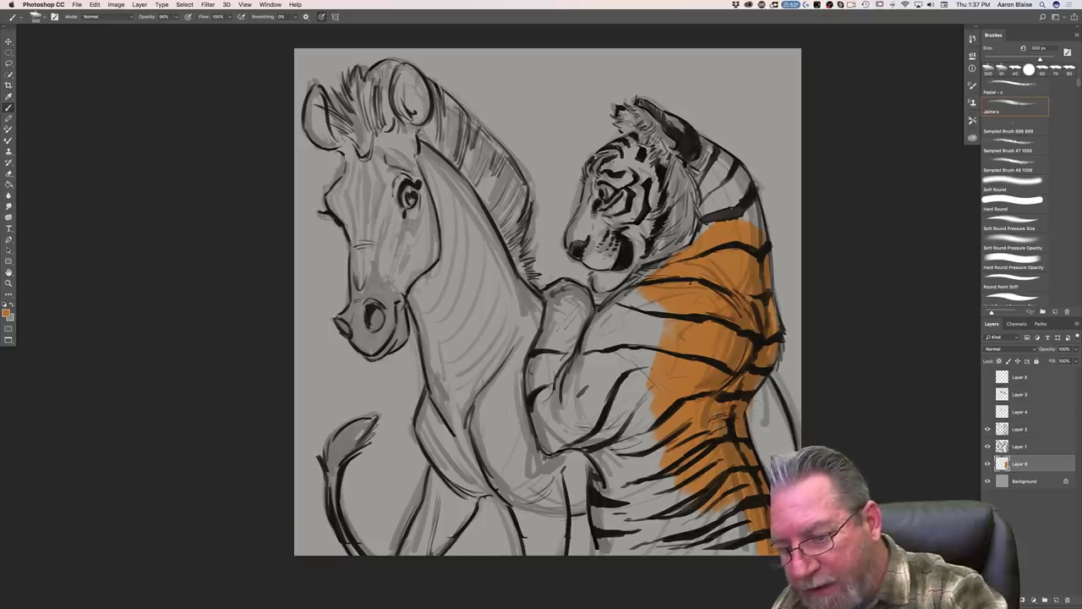
{"action": "key", "text": "e"}
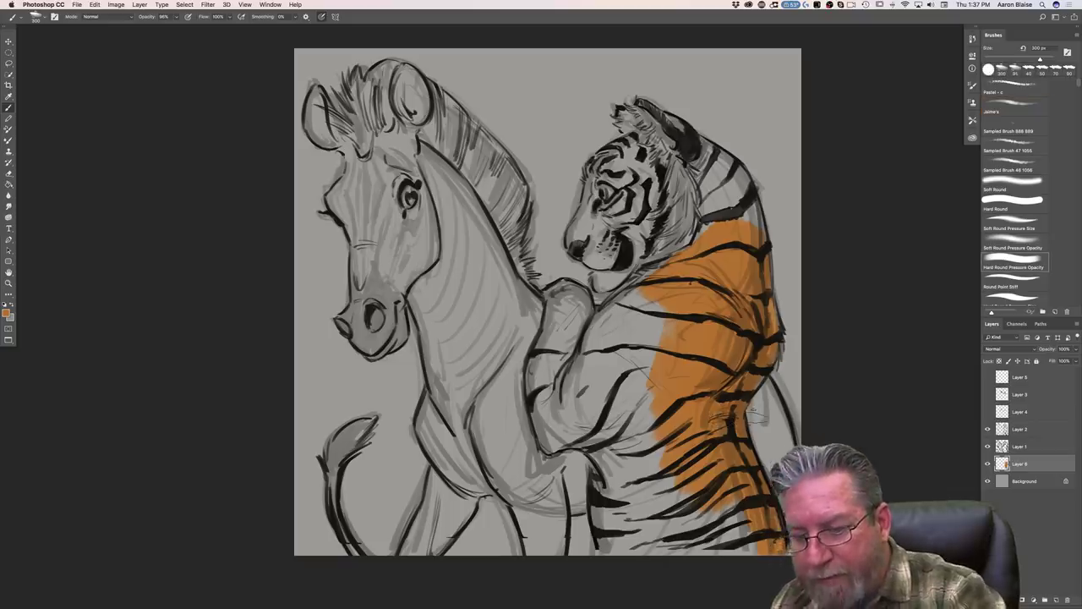
{"action": "key", "text": "comma"}
{"action": "key", "text": "comma"}
{"action": "key", "text": "comma"}
{"action": "key", "text": "comma"}
{"action": "key", "text": "comma"}
{"action": "key", "text": "comma"}
{"action": "key", "text": "comma"}
{"action": "key", "text": "comma"}
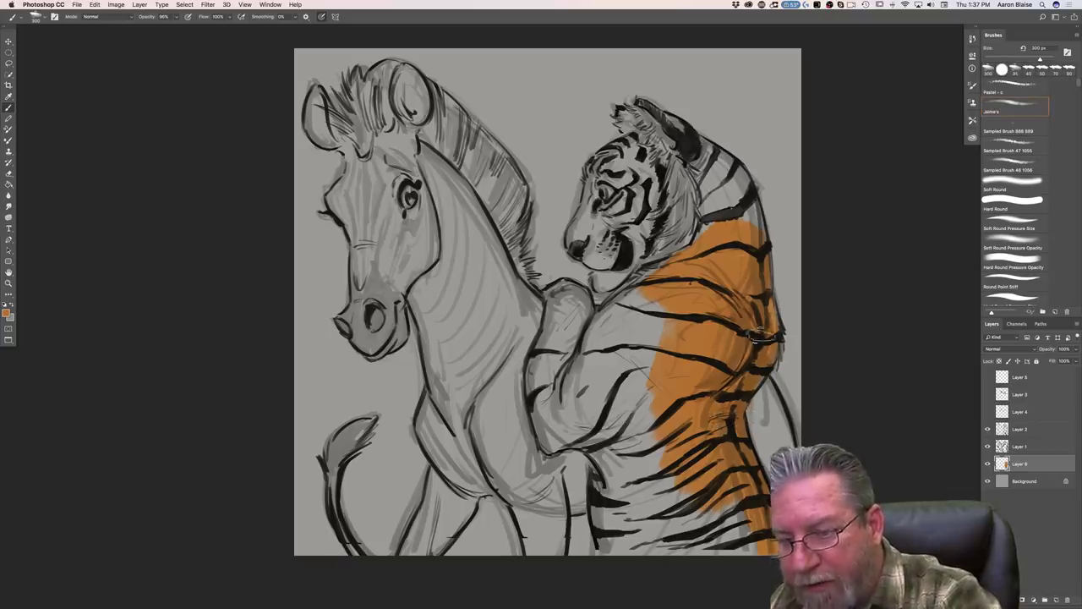
Step: Fill the rest of the tiger's torso, shoulder and bent arm with orange, and erase spill beyond the line work
{"action": "mouse_move", "coordinate": [724, 507]}
{"action": "left_mouse_down"}
{"action": "mouse_move", "coordinate": [714, 535]}
{"action": "mouse_move", "coordinate": [663, 508]}
{"action": "mouse_move", "coordinate": [633, 508]}
{"action": "mouse_move", "coordinate": [607, 545]}
{"action": "mouse_move", "coordinate": [608, 452]}
{"action": "mouse_move", "coordinate": [596, 440]}
{"action": "mouse_move", "coordinate": [604, 473]}
{"action": "mouse_move", "coordinate": [634, 338]}
{"action": "mouse_move", "coordinate": [655, 306]}
{"action": "mouse_move", "coordinate": [618, 315]}
{"action": "mouse_move", "coordinate": [605, 295]}
{"action": "left_mouse_up"}
{"action": "mouse_move", "coordinate": [602, 334]}
{"action": "left_mouse_down"}
{"action": "mouse_move", "coordinate": [587, 410]}
{"action": "mouse_move", "coordinate": [575, 389]}
{"action": "mouse_move", "coordinate": [585, 424]}
{"action": "mouse_move", "coordinate": [558, 385]}
{"action": "mouse_move", "coordinate": [554, 304]}
{"action": "left_mouse_up"}
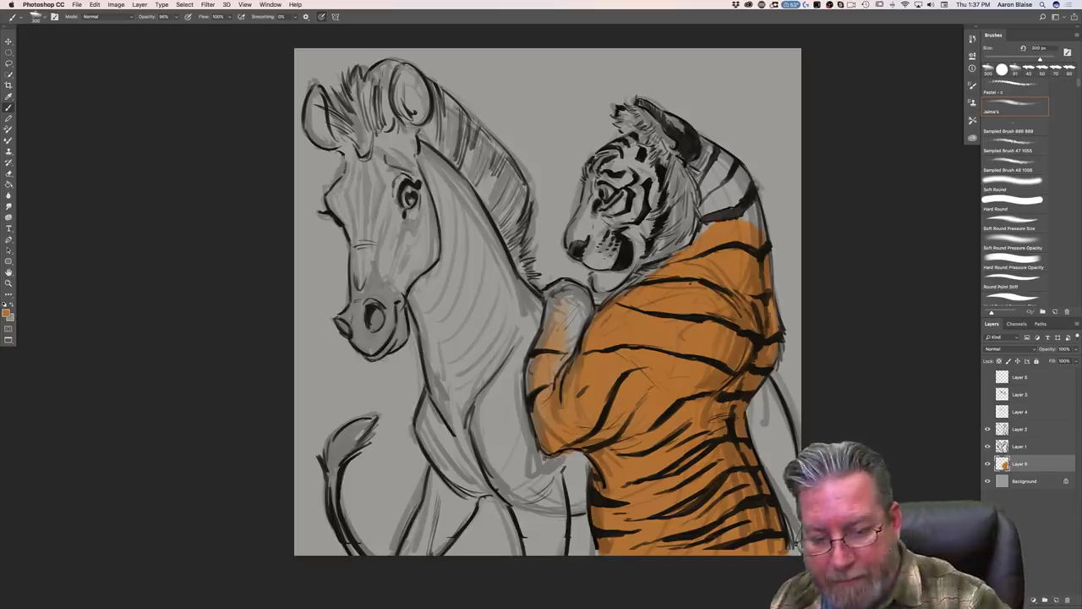
{"action": "key", "text": "e"}
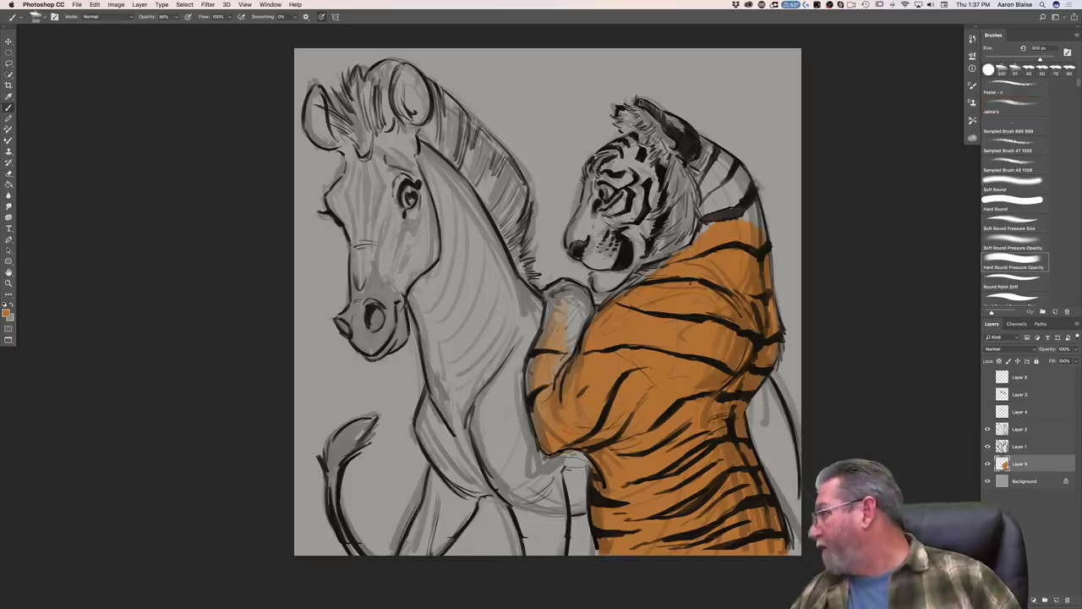
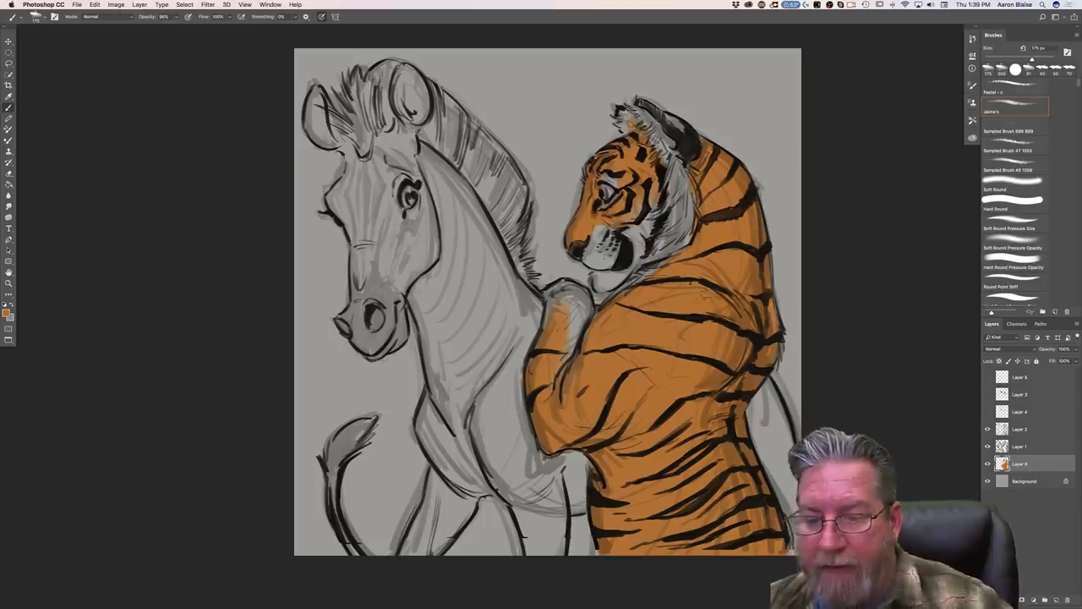
Step: On Layer 1, erase the rough sketch lines over the tiger's body with a 200 px tip
{"action": "left_click", "coordinate": [1017, 451]}
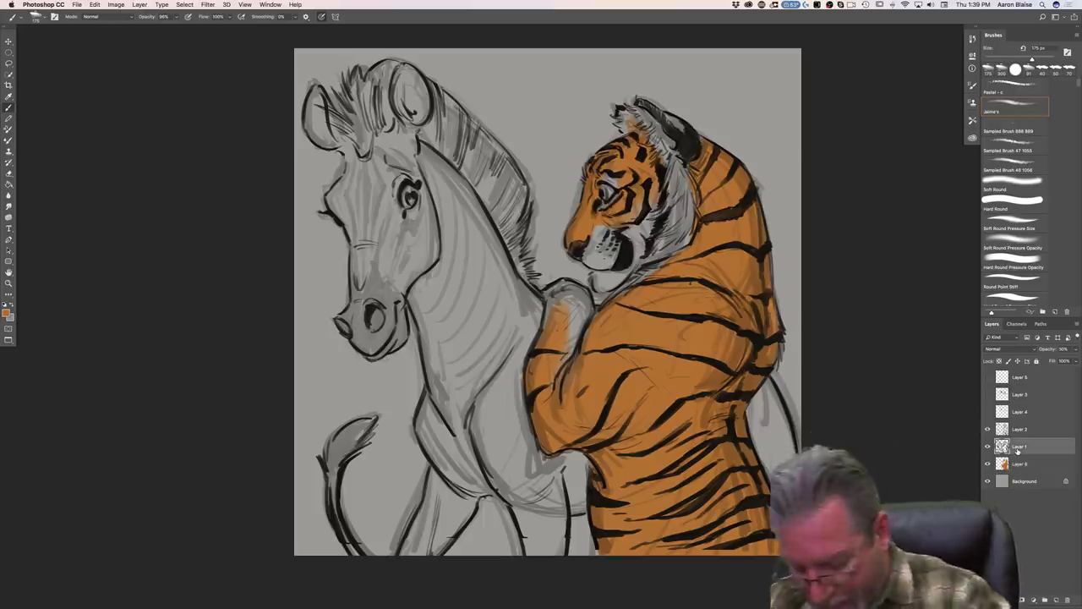
{"action": "key", "text": "bracketright"}
{"action": "mouse_move", "coordinate": [714, 283]}
{"action": "left_mouse_down"}
{"action": "mouse_move", "coordinate": [733, 296]}
{"action": "mouse_move", "coordinate": [708, 407]}
{"action": "mouse_move", "coordinate": [724, 370]}
{"action": "left_mouse_up"}
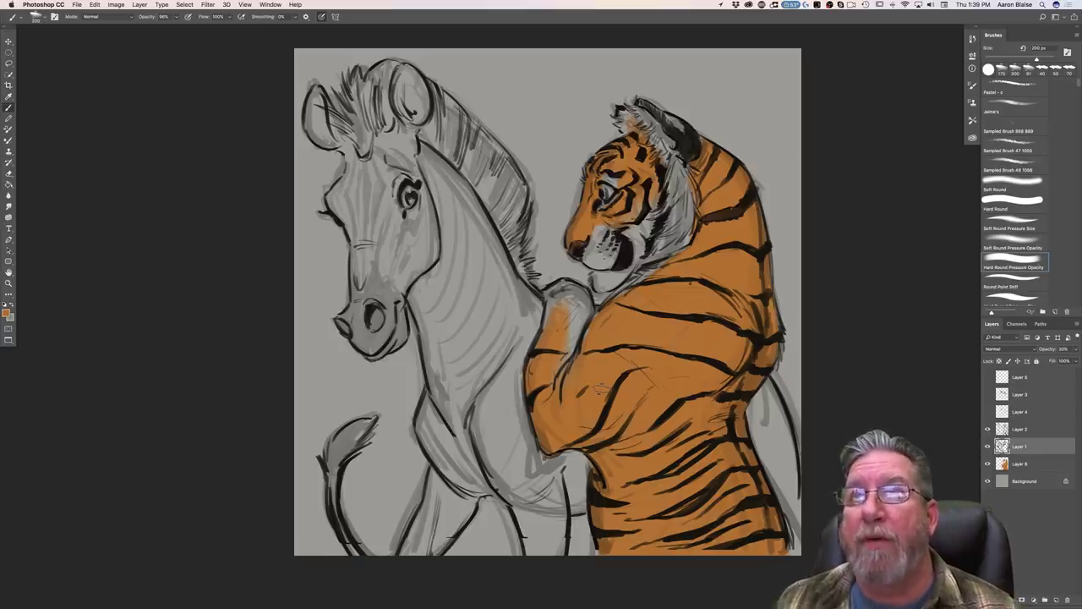
Step: On Layer 6, finish the orange on the tiger's forearm and paw and around its muzzle with the Jaime's brush
{"action": "left_click", "coordinate": [1015, 105]}
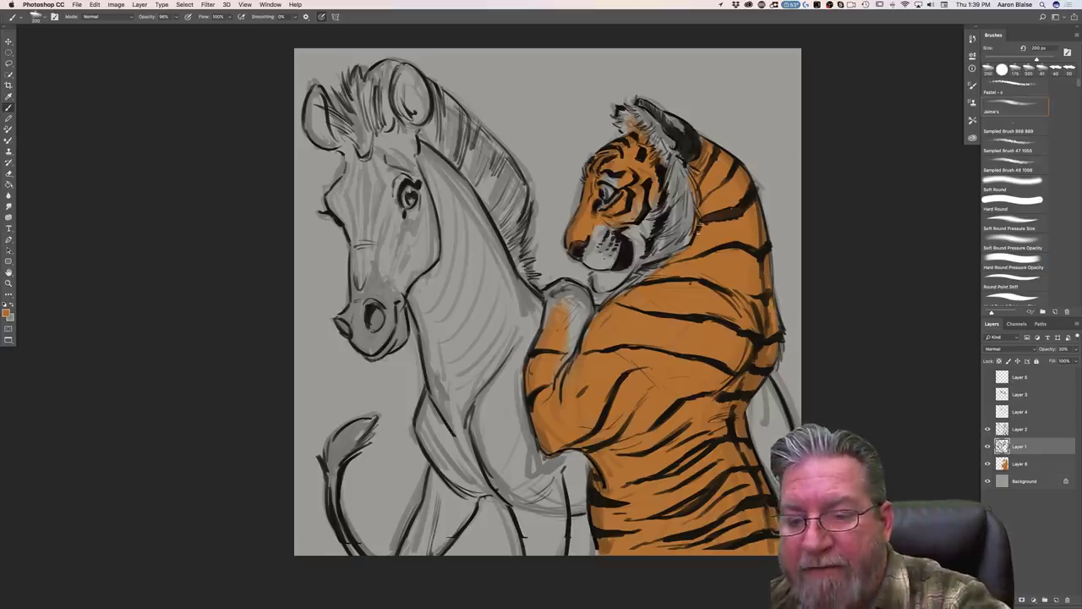
{"action": "left_click", "coordinate": [1013, 465]}
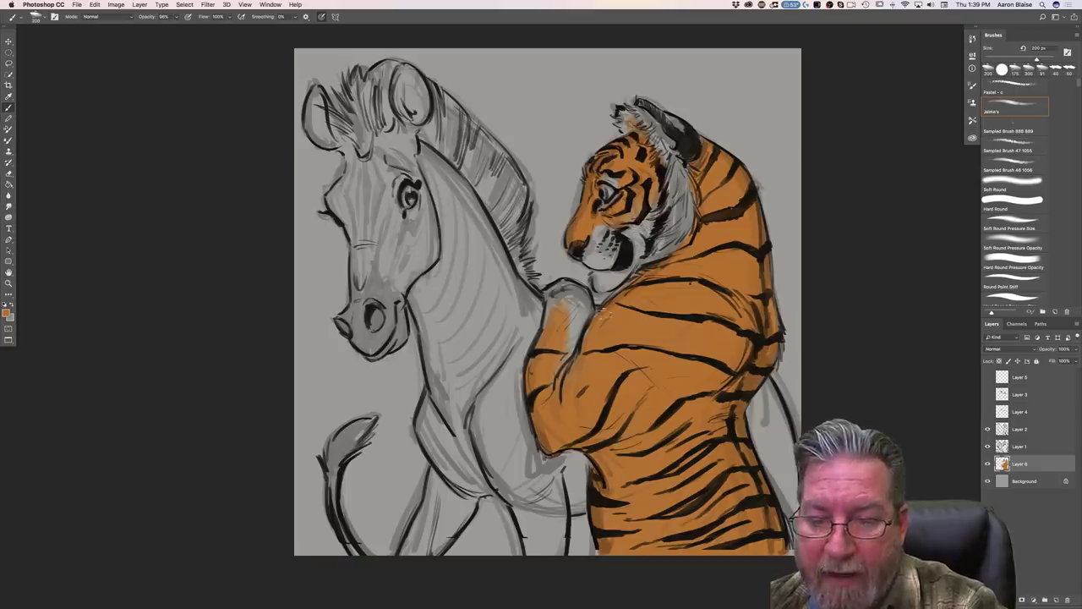
{"action": "left_click_drag", "start_coordinate": [571, 306], "coordinate": [576, 311]}
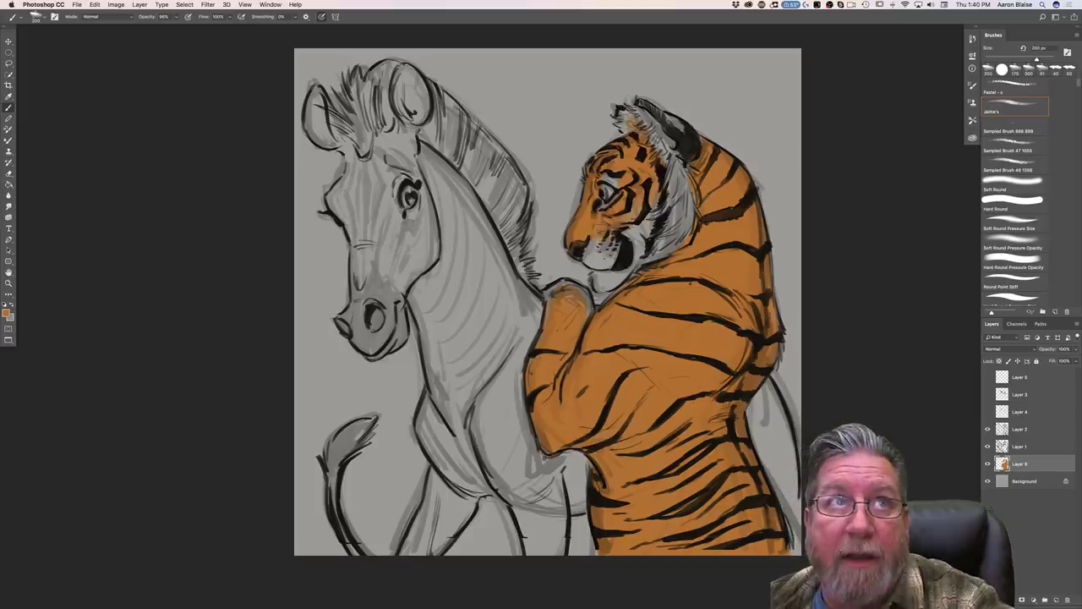
{"action": "left_click_drag", "start_coordinate": [598, 245], "coordinate": [610, 238]}
{"action": "key", "text": "0"}
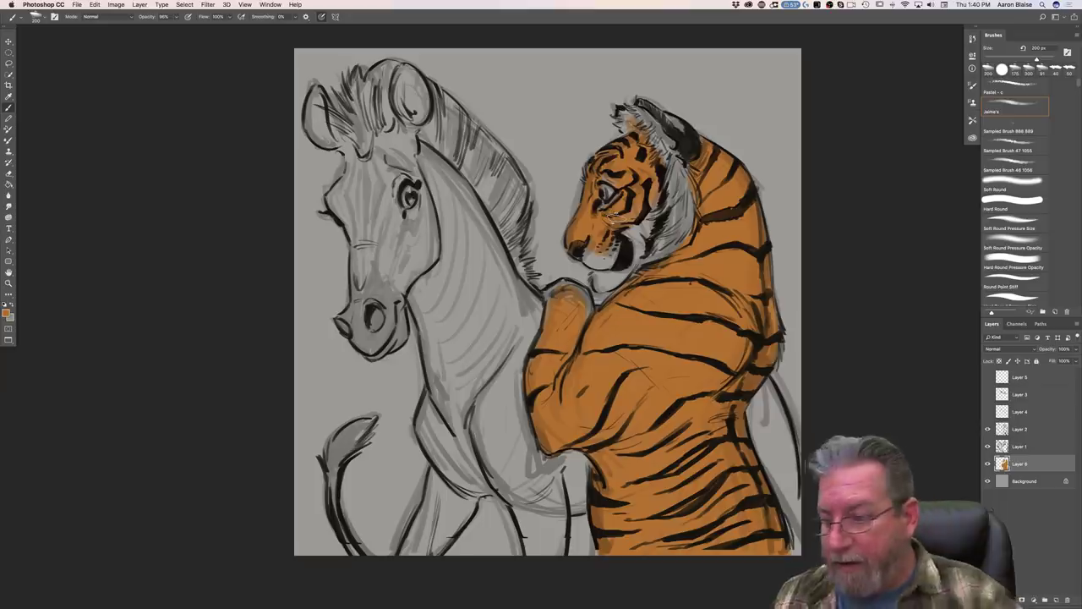
Step: Create a new layer beneath Layer 6 and set the foreground colour to pale blue with hue 200, saturation 10, brightness 87
{"action": "left_click", "coordinate": [1054, 600]}
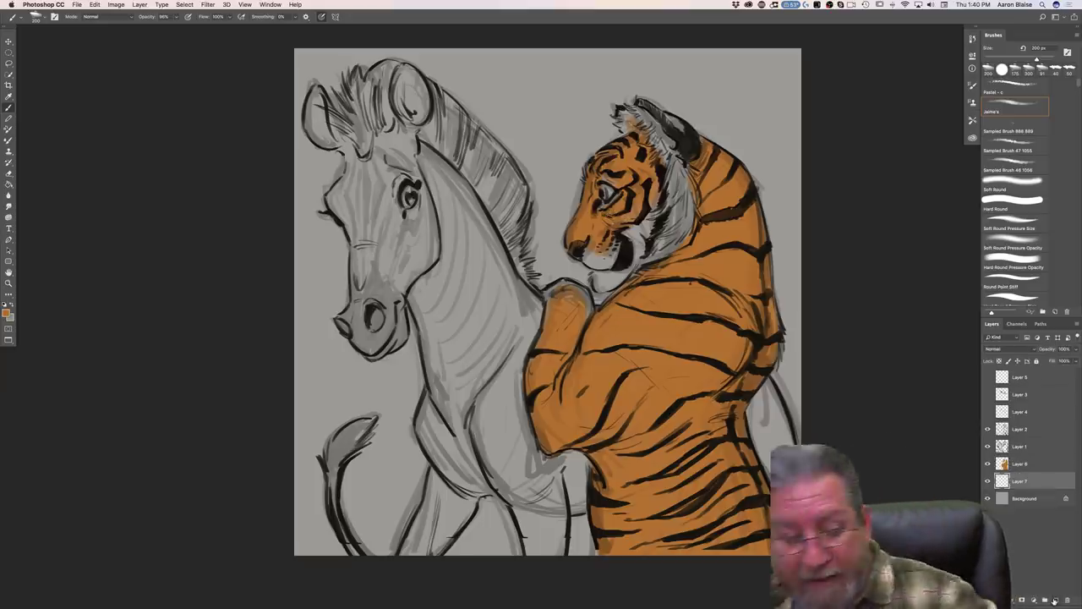
{"action": "left_click", "coordinate": [6, 312]}
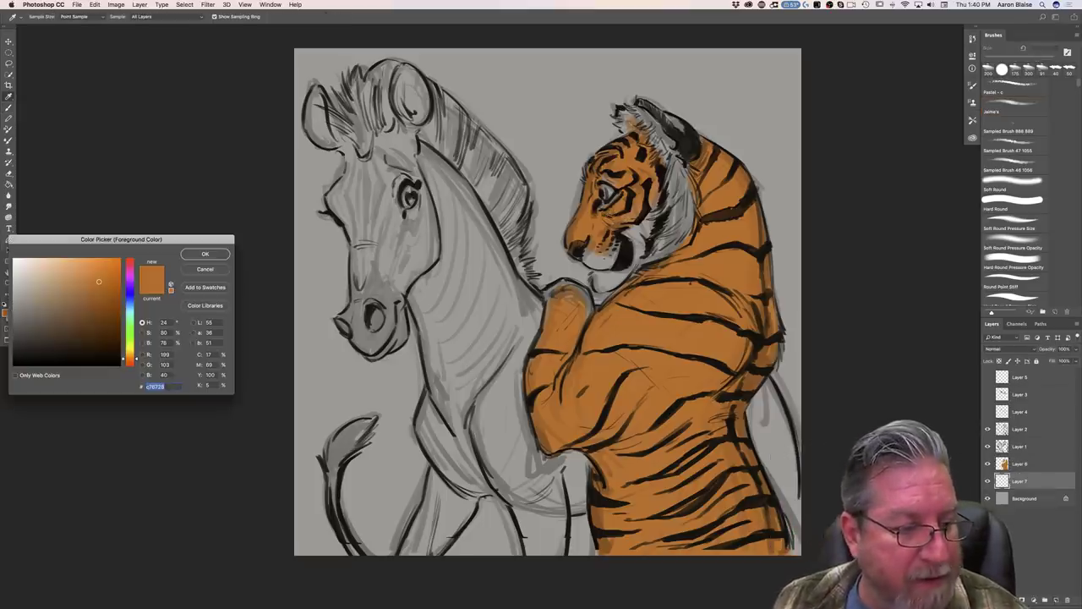
{"action": "left_click", "coordinate": [23, 275]}
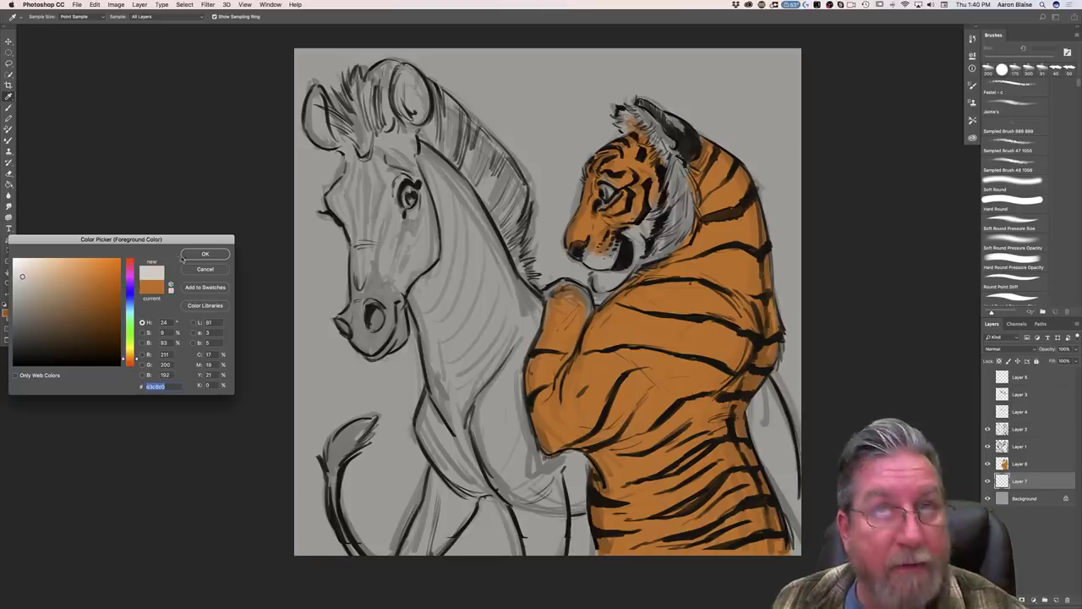
{"action": "left_click", "coordinate": [24, 273]}
{"action": "left_click", "coordinate": [129, 307]}
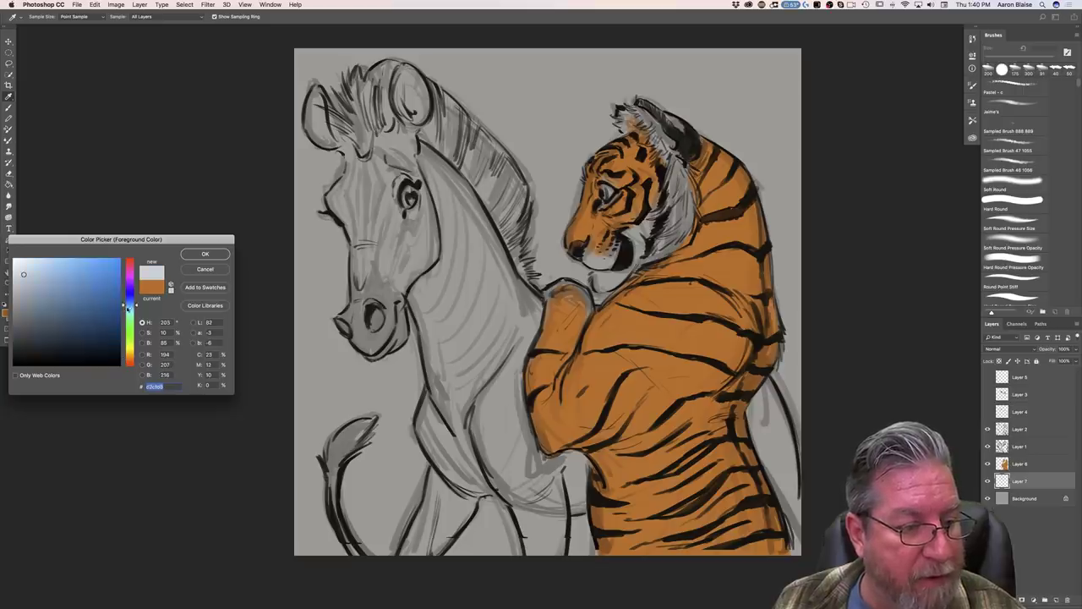
{"action": "left_click", "coordinate": [24, 270]}
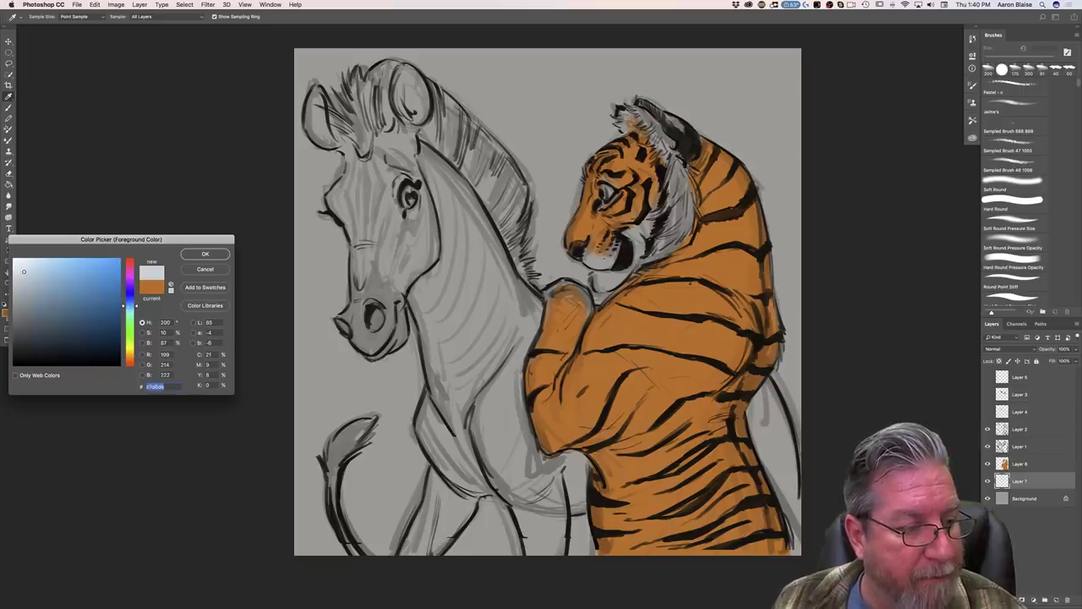
{"action": "left_click", "coordinate": [204, 254]}
Step: Brush pale blue over the zebra's neck, chest and legs, and the part of its body showing behind the tiger
{"action": "key", "text": "b"}
{"action": "mouse_move", "coordinate": [509, 297]}
{"action": "left_mouse_down"}
{"action": "mouse_move", "coordinate": [486, 322]}
{"action": "mouse_move", "coordinate": [503, 330]}
{"action": "mouse_move", "coordinate": [509, 362]}
{"action": "mouse_move", "coordinate": [532, 311]}
{"action": "mouse_move", "coordinate": [524, 332]}
{"action": "mouse_move", "coordinate": [522, 301]}
{"action": "mouse_move", "coordinate": [453, 188]}
{"action": "mouse_move", "coordinate": [455, 269]}
{"action": "mouse_move", "coordinate": [450, 203]}
{"action": "mouse_move", "coordinate": [496, 303]}
{"action": "mouse_move", "coordinate": [478, 320]}
{"action": "mouse_move", "coordinate": [450, 250]}
{"action": "mouse_move", "coordinate": [427, 290]}
{"action": "mouse_move", "coordinate": [430, 348]}
{"action": "mouse_move", "coordinate": [444, 342]}
{"action": "mouse_move", "coordinate": [456, 402]}
{"action": "mouse_move", "coordinate": [478, 410]}
{"action": "mouse_move", "coordinate": [503, 372]}
{"action": "mouse_move", "coordinate": [541, 482]}
{"action": "mouse_move", "coordinate": [427, 429]}
{"action": "mouse_move", "coordinate": [456, 498]}
{"action": "mouse_move", "coordinate": [448, 533]}
{"action": "mouse_move", "coordinate": [427, 549]}
{"action": "mouse_move", "coordinate": [431, 481]}
{"action": "mouse_move", "coordinate": [422, 534]}
{"action": "left_mouse_up"}
{"action": "mouse_move", "coordinate": [513, 494]}
{"action": "left_mouse_down"}
{"action": "mouse_move", "coordinate": [536, 545]}
{"action": "mouse_move", "coordinate": [522, 516]}
{"action": "mouse_move", "coordinate": [542, 536]}
{"action": "mouse_move", "coordinate": [554, 490]}
{"action": "mouse_move", "coordinate": [558, 533]}
{"action": "mouse_move", "coordinate": [555, 470]}
{"action": "mouse_move", "coordinate": [565, 457]}
{"action": "mouse_move", "coordinate": [578, 507]}
{"action": "mouse_move", "coordinate": [570, 510]}
{"action": "mouse_move", "coordinate": [565, 479]}
{"action": "left_mouse_up"}
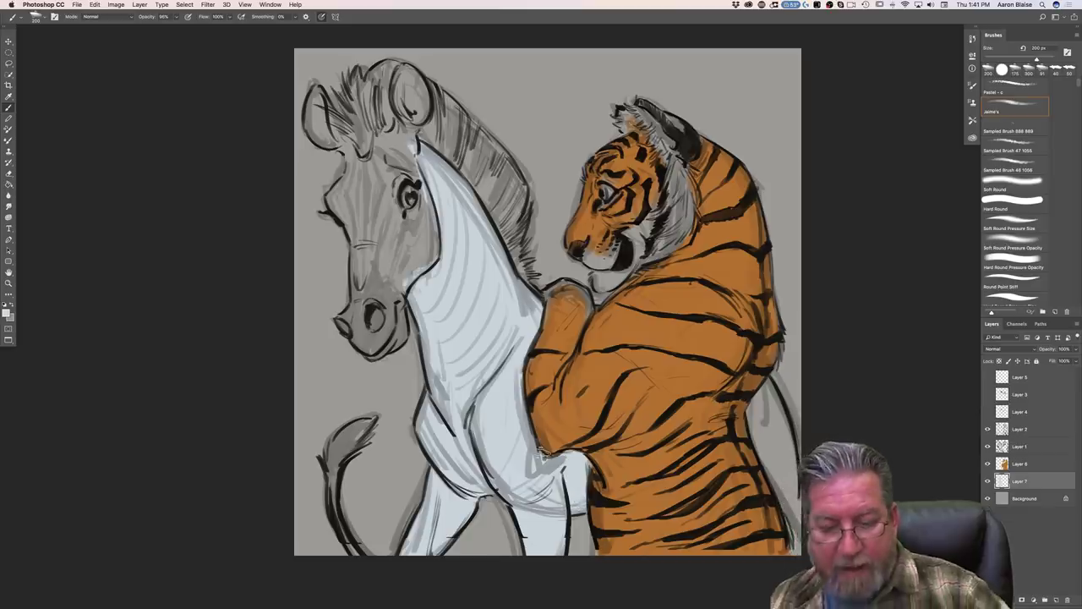
{"action": "left_click_drag", "start_coordinate": [749, 449], "coordinate": [759, 379]}
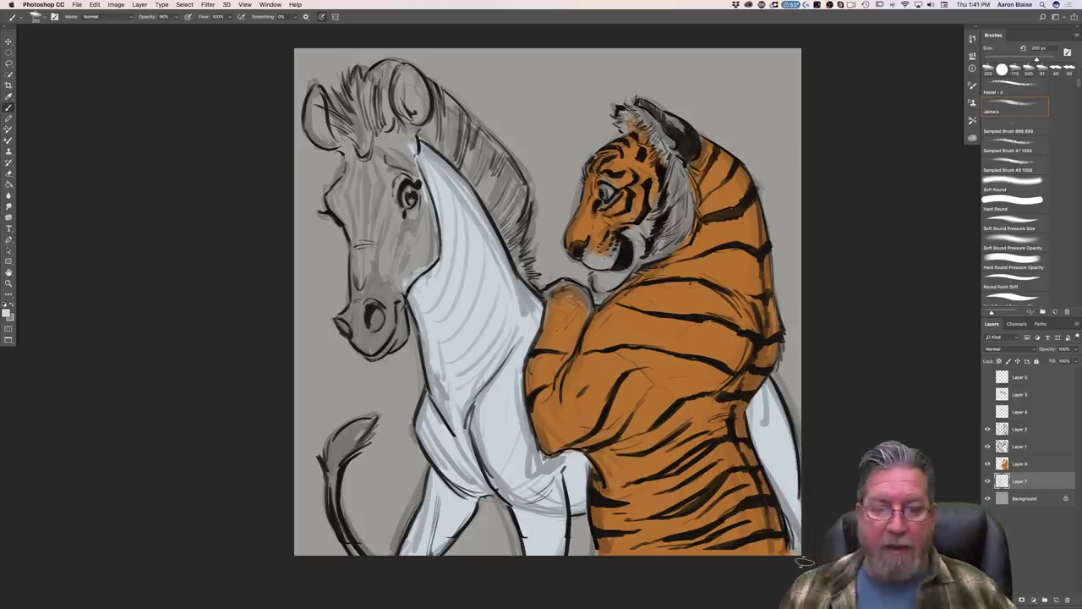
Step: Brush pale blue over the zebra's face, muzzle, ears and forelock
{"action": "mouse_move", "coordinate": [427, 269]}
{"action": "left_mouse_down"}
{"action": "mouse_move", "coordinate": [433, 208]}
{"action": "mouse_move", "coordinate": [404, 281]}
{"action": "mouse_move", "coordinate": [386, 139]}
{"action": "mouse_move", "coordinate": [412, 178]}
{"action": "mouse_move", "coordinate": [380, 127]}
{"action": "mouse_move", "coordinate": [368, 202]}
{"action": "mouse_move", "coordinate": [348, 145]}
{"action": "mouse_move", "coordinate": [352, 178]}
{"action": "mouse_move", "coordinate": [338, 199]}
{"action": "mouse_move", "coordinate": [335, 183]}
{"action": "mouse_move", "coordinate": [337, 218]}
{"action": "mouse_move", "coordinate": [332, 194]}
{"action": "mouse_move", "coordinate": [388, 288]}
{"action": "mouse_move", "coordinate": [362, 258]}
{"action": "mouse_move", "coordinate": [355, 296]}
{"action": "mouse_move", "coordinate": [352, 245]}
{"action": "mouse_move", "coordinate": [389, 313]}
{"action": "mouse_move", "coordinate": [394, 292]}
{"action": "mouse_move", "coordinate": [397, 338]}
{"action": "mouse_move", "coordinate": [372, 350]}
{"action": "mouse_move", "coordinate": [362, 309]}
{"action": "mouse_move", "coordinate": [348, 304]}
{"action": "mouse_move", "coordinate": [350, 333]}
{"action": "left_mouse_up"}
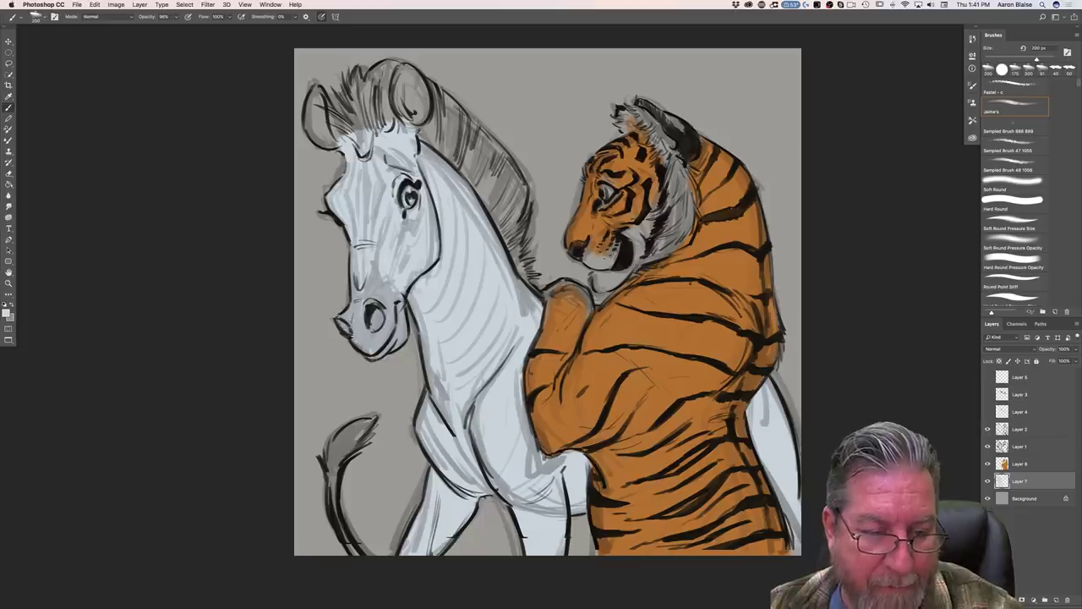
{"action": "left_click_drag", "start_coordinate": [362, 339], "coordinate": [378, 346]}
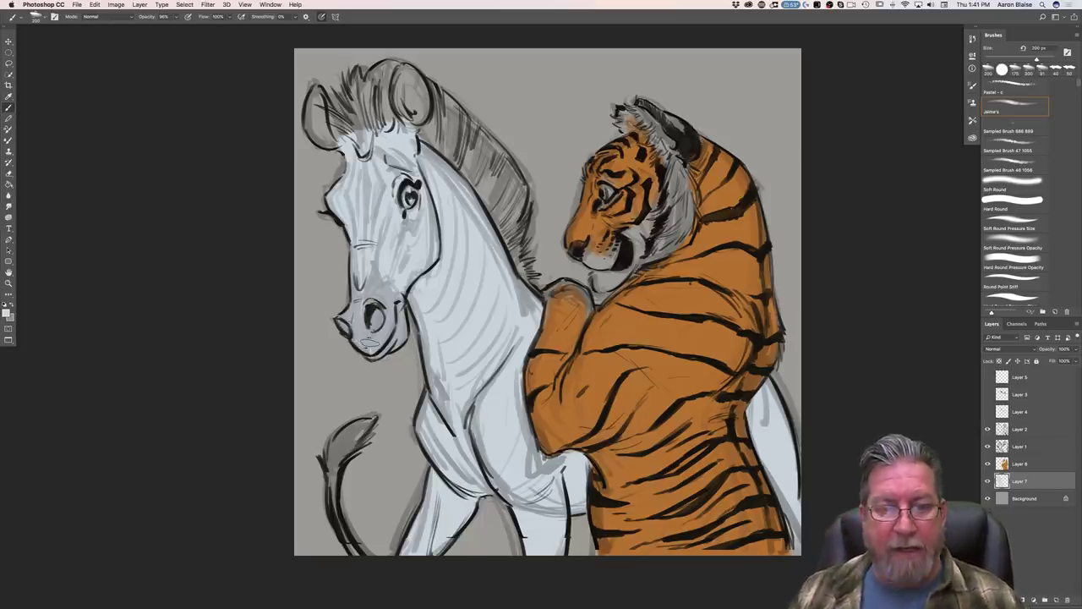
{"action": "mouse_move", "coordinate": [413, 123]}
{"action": "left_mouse_down"}
{"action": "mouse_move", "coordinate": [409, 79]}
{"action": "mouse_move", "coordinate": [421, 105]}
{"action": "left_mouse_up"}
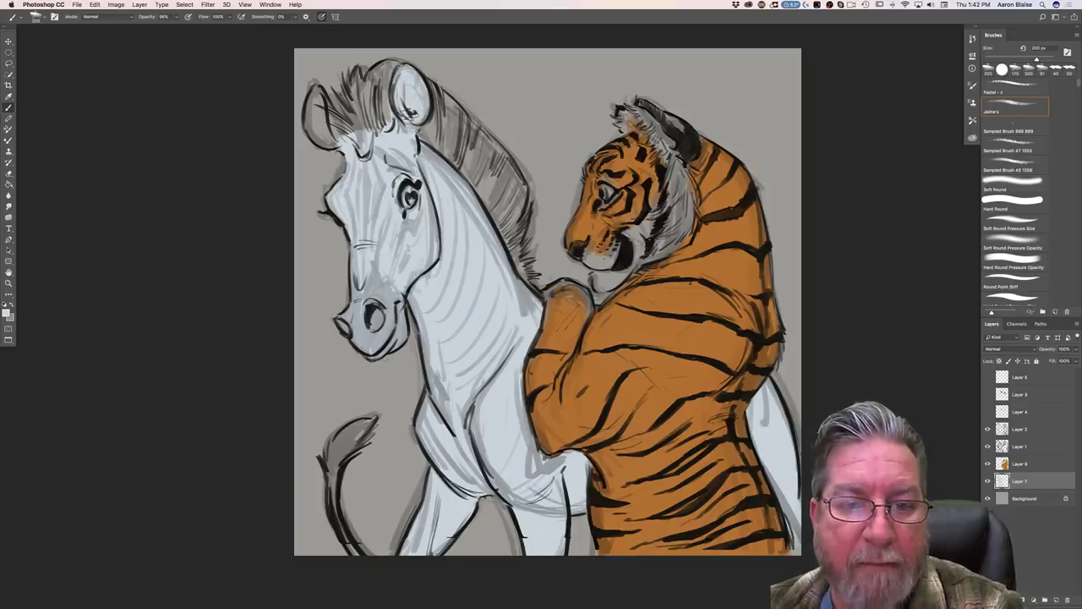
{"action": "mouse_move", "coordinate": [330, 113]}
{"action": "left_mouse_down"}
{"action": "mouse_move", "coordinate": [314, 110]}
{"action": "mouse_move", "coordinate": [313, 91]}
{"action": "mouse_move", "coordinate": [338, 147]}
{"action": "mouse_move", "coordinate": [382, 82]}
{"action": "left_mouse_up"}
{"action": "mouse_move", "coordinate": [371, 120]}
{"action": "left_mouse_down"}
{"action": "mouse_move", "coordinate": [397, 62]}
{"action": "mouse_move", "coordinate": [368, 90]}
{"action": "mouse_move", "coordinate": [357, 71]}
{"action": "left_mouse_up"}
Step: Brush pale blue along the zebra's mane from behind the ear down to the withers, and touch up the near ear
{"action": "left_click_drag", "start_coordinate": [429, 86], "coordinate": [507, 188]}
{"action": "left_click_drag", "start_coordinate": [470, 118], "coordinate": [514, 180]}
{"action": "mouse_move", "coordinate": [489, 142]}
{"action": "left_mouse_down"}
{"action": "mouse_move", "coordinate": [518, 187]}
{"action": "mouse_move", "coordinate": [520, 226]}
{"action": "left_mouse_up"}
{"action": "mouse_move", "coordinate": [502, 183]}
{"action": "left_mouse_down"}
{"action": "mouse_move", "coordinate": [530, 286]}
{"action": "mouse_move", "coordinate": [512, 235]}
{"action": "left_mouse_up"}
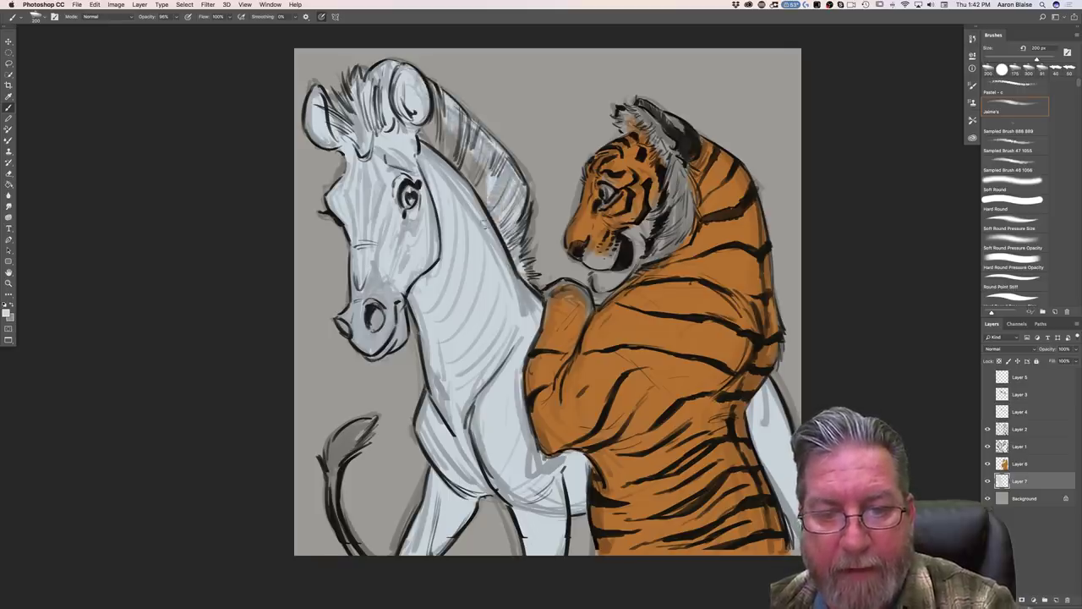
{"action": "left_click_drag", "start_coordinate": [462, 144], "coordinate": [492, 211]}
{"action": "left_click_drag", "start_coordinate": [443, 125], "coordinate": [465, 181]}
{"action": "mouse_move", "coordinate": [416, 105]}
{"action": "left_mouse_down"}
{"action": "mouse_move", "coordinate": [438, 147]}
{"action": "mouse_move", "coordinate": [402, 114]}
{"action": "left_mouse_up"}
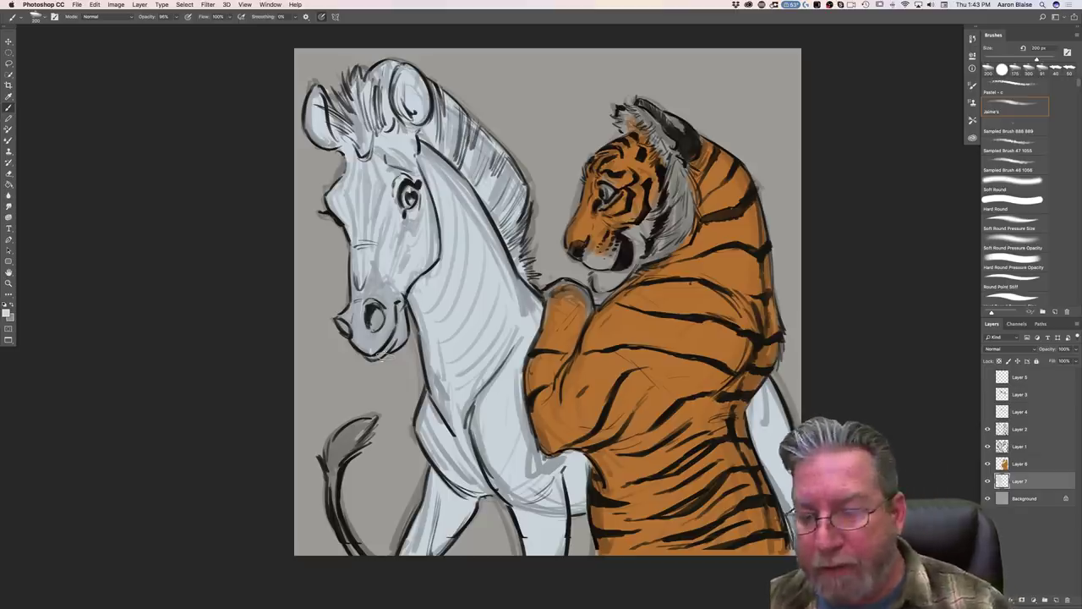
Step: Select Layer 6 and set the foreground colour to a warm off-white with hue 18
{"action": "left_click", "coordinate": [1013, 466]}
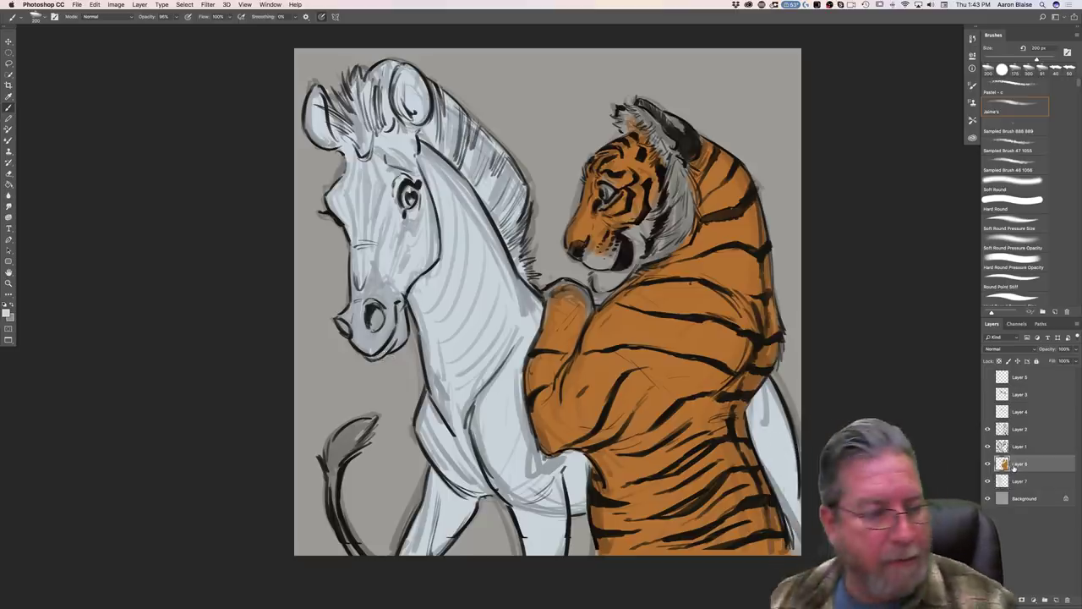
{"action": "left_click", "coordinate": [6, 312]}
{"action": "left_click", "coordinate": [130, 361]}
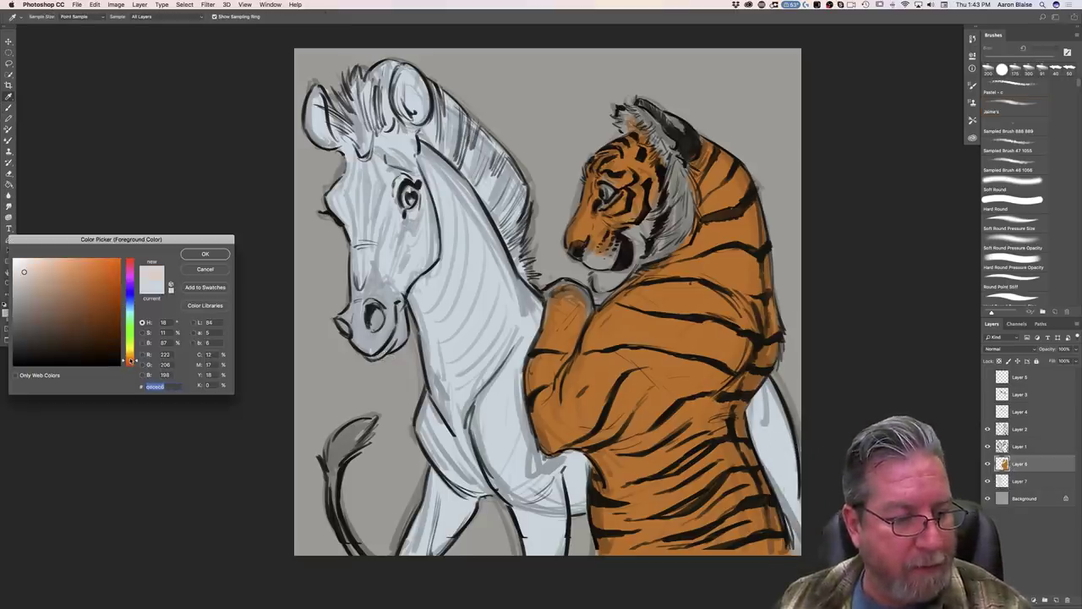
{"action": "left_click", "coordinate": [25, 270]}
{"action": "left_click", "coordinate": [204, 253]}
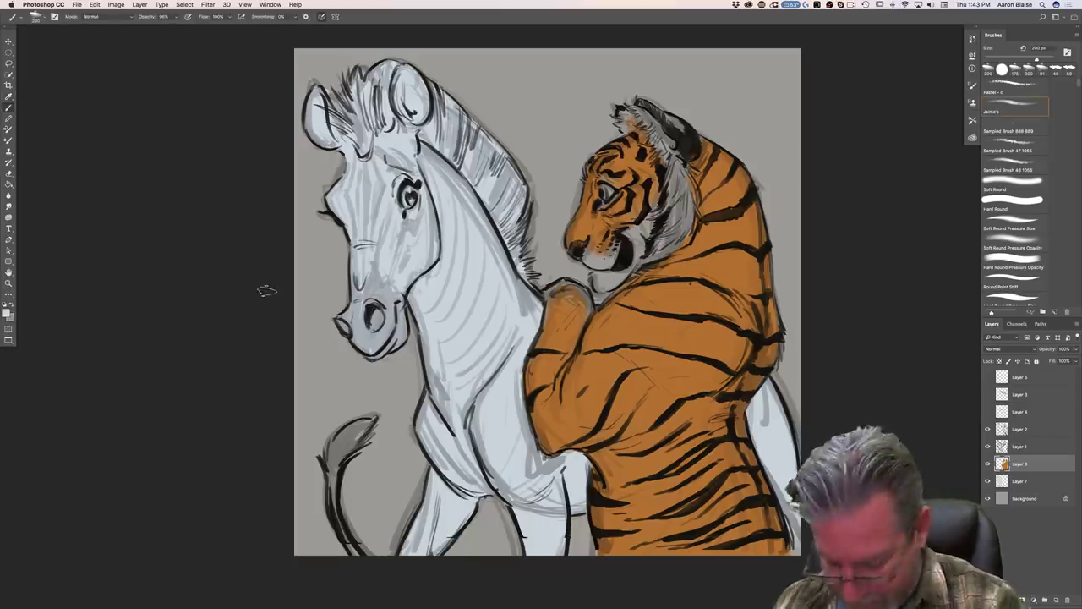
Step: Reduce the brush to 90 px and paint off-white into the fur ruff on the tiger's cheek
{"action": "key", "text": "bracketleft"}
{"action": "key", "text": "bracketleft"}
{"action": "key", "text": "bracketleft"}
{"action": "key", "text": "bracketleft"}
{"action": "key", "text": "bracketleft"}
{"action": "mouse_move", "coordinate": [678, 167]}
{"action": "left_mouse_down"}
{"action": "mouse_move", "coordinate": [678, 218]}
{"action": "mouse_move", "coordinate": [691, 228]}
{"action": "mouse_move", "coordinate": [675, 227]}
{"action": "left_mouse_up"}
{"action": "left_click_drag", "start_coordinate": [671, 171], "coordinate": [663, 245]}
{"action": "left_click_drag", "start_coordinate": [683, 231], "coordinate": [661, 253]}
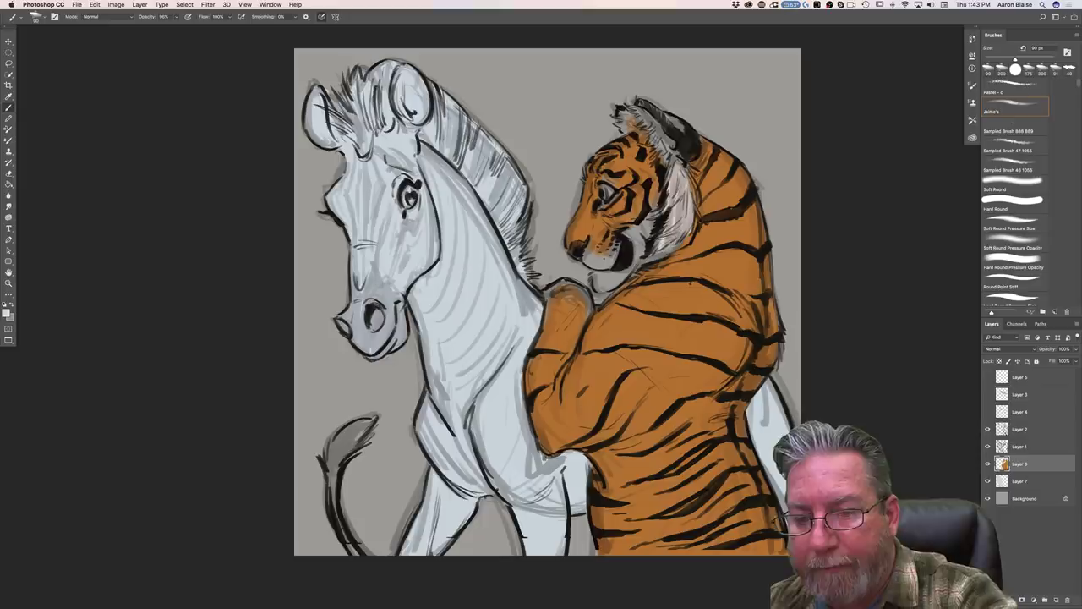
Step: Erase the Layer 1 sketch tone over the tiger's cheek ruff, then brush off-white fur from ruff to ear on Layer 6
{"action": "left_click", "coordinate": [1018, 446]}
{"action": "left_click", "coordinate": [1013, 267]}
{"action": "mouse_move", "coordinate": [677, 165]}
{"action": "left_mouse_down"}
{"action": "mouse_move", "coordinate": [679, 253]}
{"action": "mouse_move", "coordinate": [676, 237]}
{"action": "left_mouse_up"}
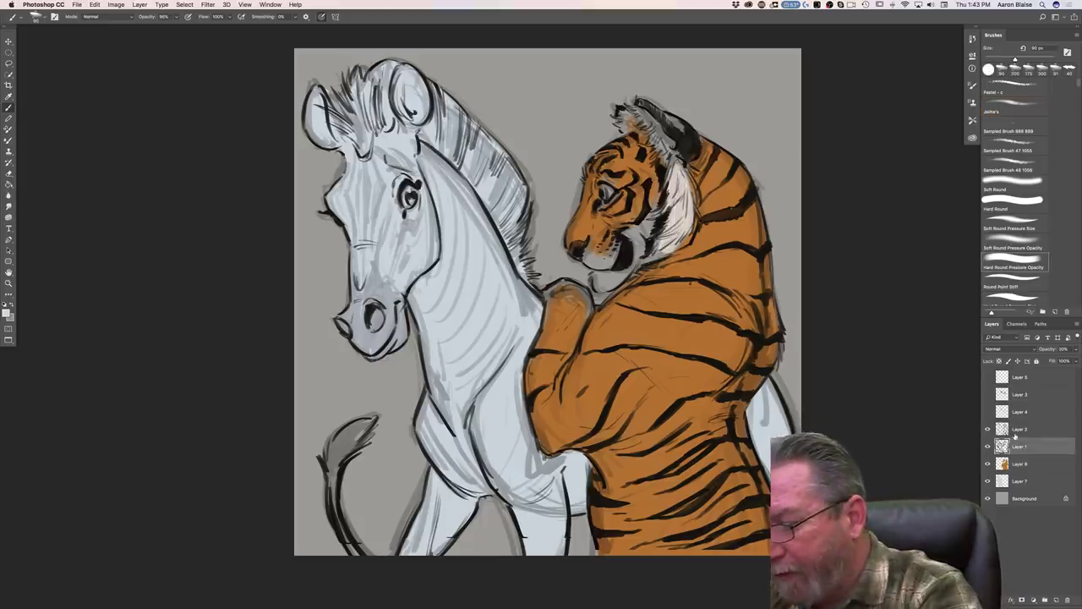
{"action": "left_click", "coordinate": [1017, 463]}
{"action": "mouse_move", "coordinate": [679, 175]}
{"action": "left_mouse_down"}
{"action": "mouse_move", "coordinate": [665, 142]}
{"action": "mouse_move", "coordinate": [630, 110]}
{"action": "left_mouse_up"}
{"action": "left_click_drag", "start_coordinate": [680, 163], "coordinate": [685, 192]}
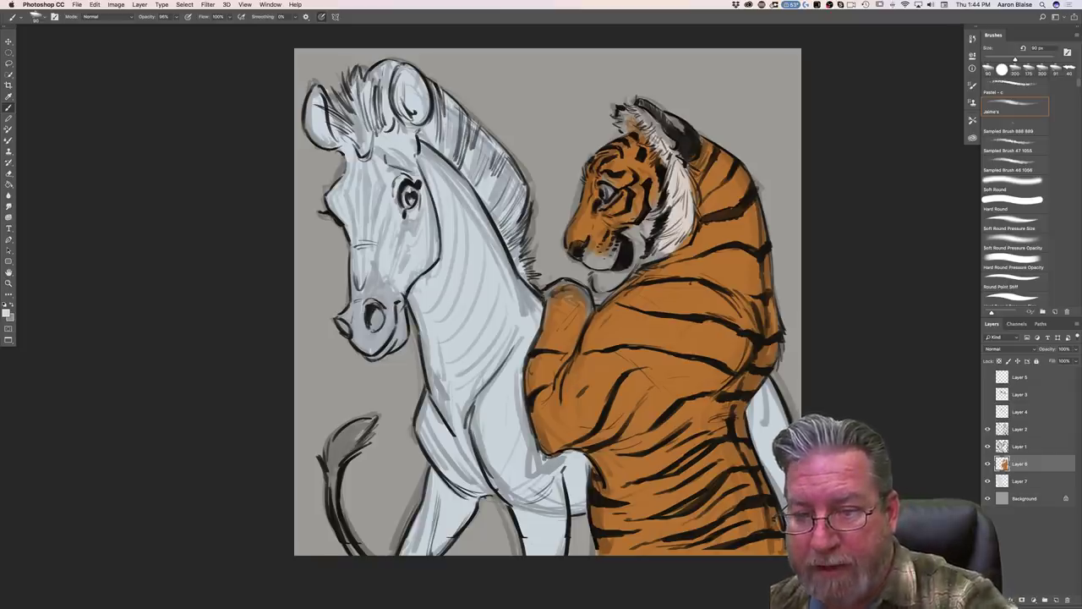
Step: Enlarge the brush to 175 px and paint off-white over the tiger's lower cheek, muzzle and chin, refining the muzzle at 90 px
{"action": "key", "text": "bracketright"}
{"action": "key", "text": "bracketright"}
{"action": "key", "text": "bracketright"}
{"action": "key", "text": "bracketright"}
{"action": "mouse_move", "coordinate": [653, 208]}
{"action": "left_mouse_down"}
{"action": "mouse_move", "coordinate": [640, 227]}
{"action": "mouse_move", "coordinate": [640, 212]}
{"action": "left_mouse_up"}
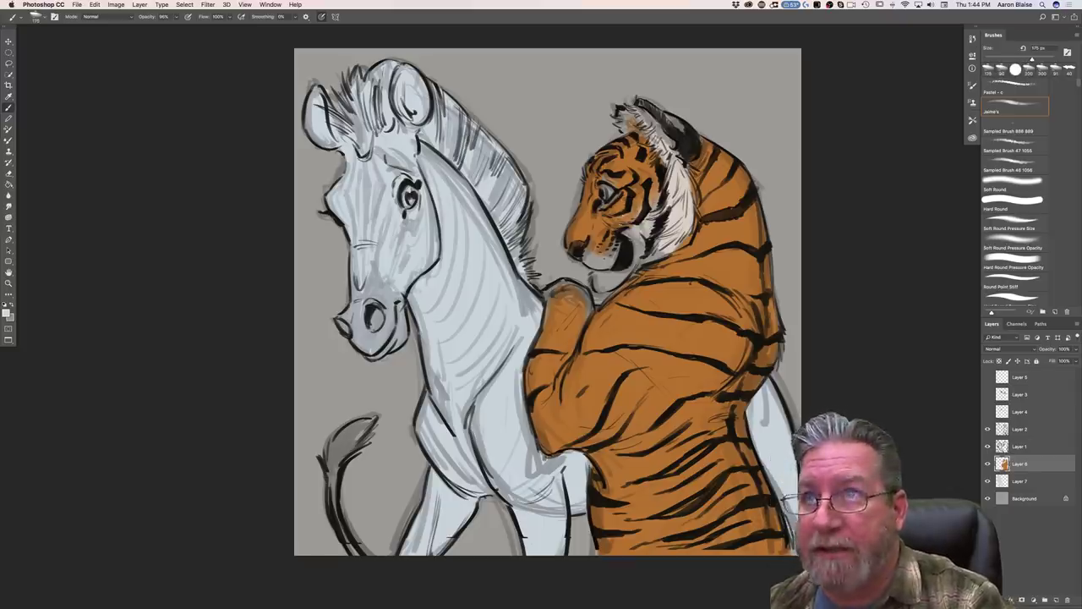
{"action": "mouse_move", "coordinate": [632, 227]}
{"action": "left_mouse_down"}
{"action": "mouse_move", "coordinate": [637, 240]}
{"action": "mouse_move", "coordinate": [627, 232]}
{"action": "mouse_move", "coordinate": [652, 235]}
{"action": "mouse_move", "coordinate": [652, 257]}
{"action": "mouse_move", "coordinate": [599, 289]}
{"action": "mouse_move", "coordinate": [619, 279]}
{"action": "mouse_move", "coordinate": [601, 287]}
{"action": "mouse_move", "coordinate": [598, 271]}
{"action": "mouse_move", "coordinate": [596, 289]}
{"action": "mouse_move", "coordinate": [590, 259]}
{"action": "mouse_move", "coordinate": [605, 262]}
{"action": "left_mouse_up"}
{"action": "key", "text": "bracketleft"}
{"action": "key", "text": "bracketleft"}
{"action": "key", "text": "bracketleft"}
{"action": "key", "text": "bracketleft"}
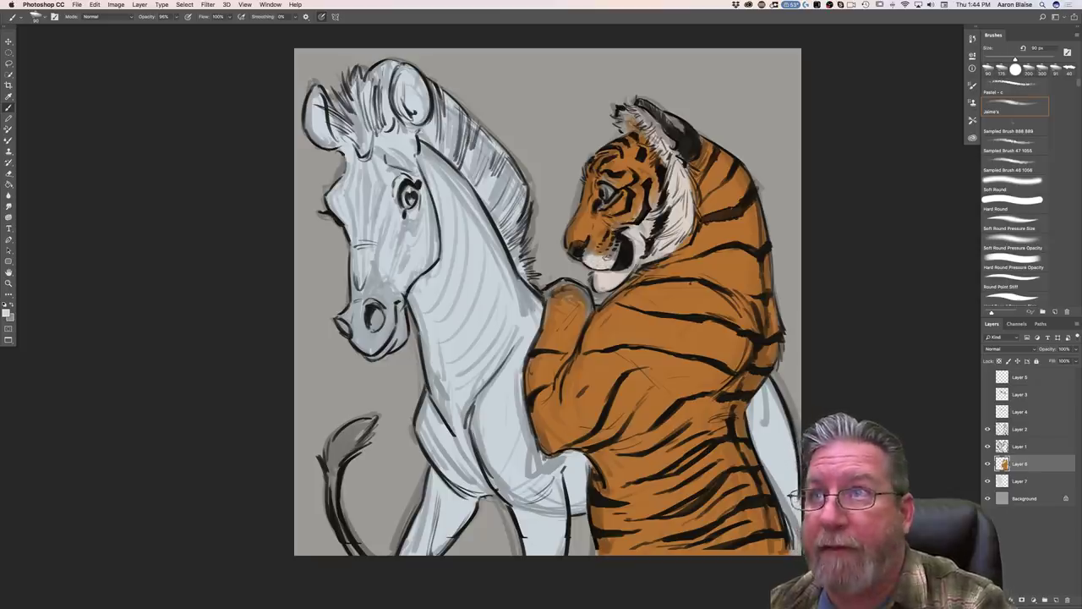
{"action": "mouse_move", "coordinate": [589, 253]}
{"action": "left_mouse_down"}
{"action": "mouse_move", "coordinate": [586, 263]}
{"action": "mouse_move", "coordinate": [590, 248]}
{"action": "mouse_move", "coordinate": [610, 245]}
{"action": "mouse_move", "coordinate": [599, 253]}
{"action": "left_mouse_up"}
{"action": "key", "text": "bracketright"}
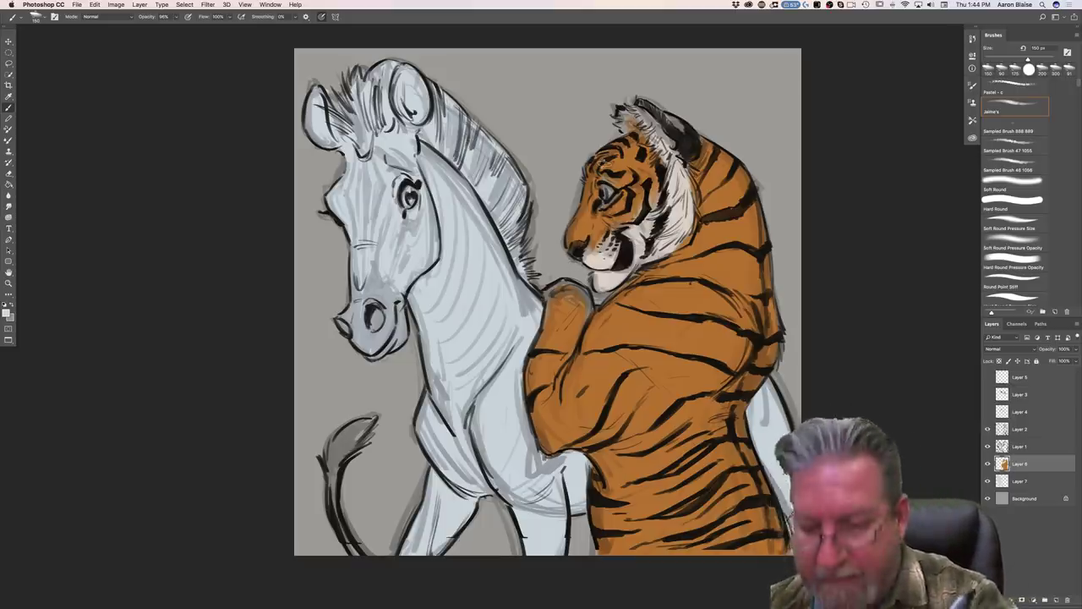
Step: Set the brush to 90 px and paint off-white markings around the tiger's eye and brow
{"action": "key", "text": "bracketleft"}
{"action": "key", "text": "bracketleft"}
{"action": "key", "text": "bracketleft"}
{"action": "key", "text": "bracketleft"}
{"action": "left_click_drag", "start_coordinate": [596, 194], "coordinate": [591, 216]}
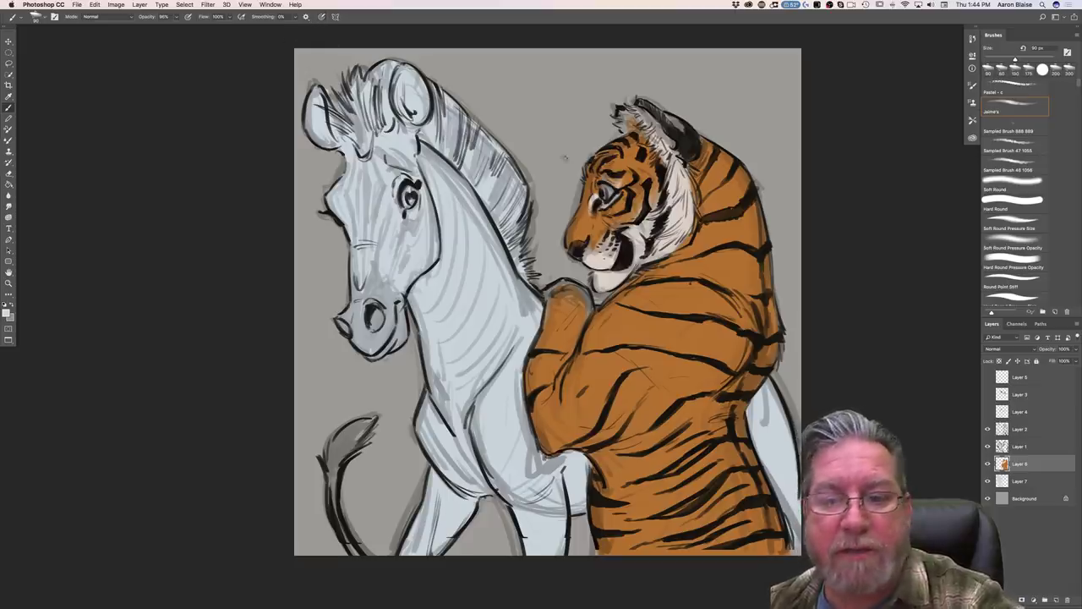
{"action": "left_click_drag", "start_coordinate": [609, 177], "coordinate": [611, 180]}
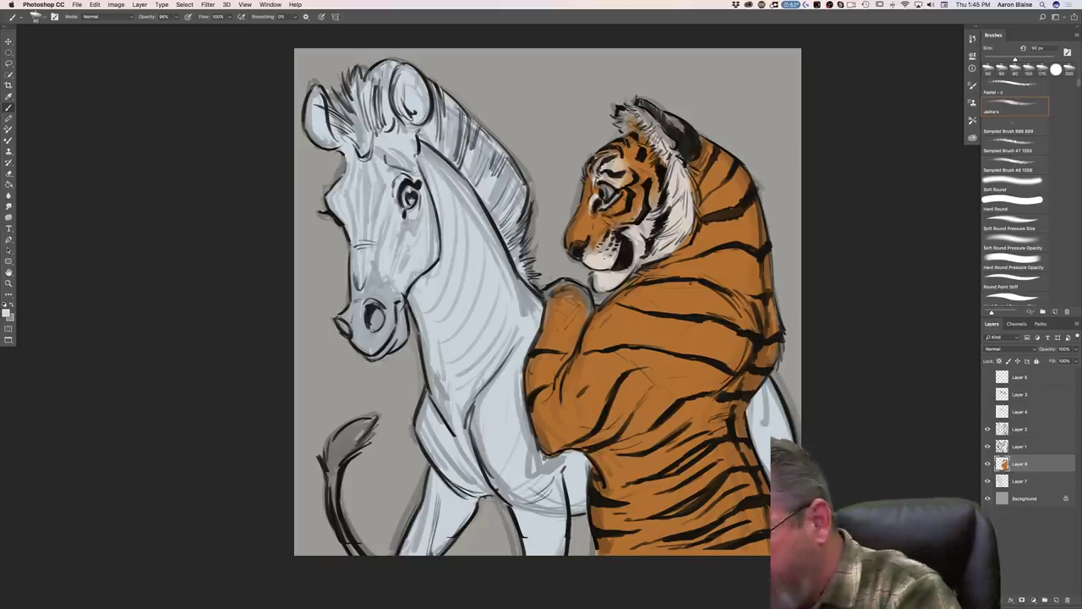
Step: Erase the dark tail tuft line work on Layer 2 and the tuft's grey sketch tone on Layer 1
{"action": "left_click", "coordinate": [1018, 431]}
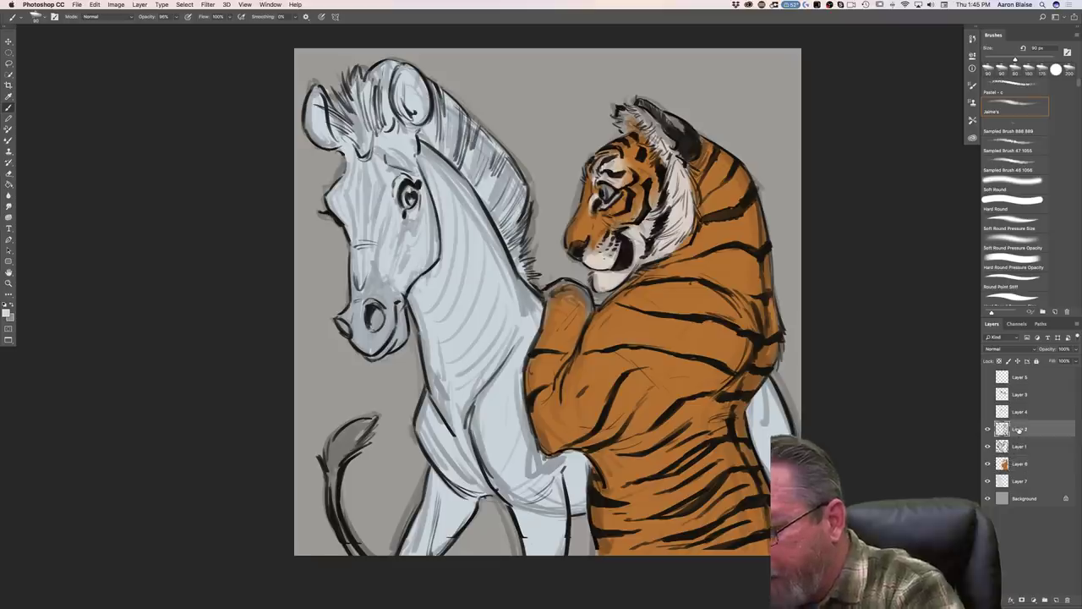
{"action": "mouse_move", "coordinate": [355, 460]}
{"action": "left_mouse_down"}
{"action": "mouse_move", "coordinate": [326, 450]}
{"action": "mouse_move", "coordinate": [323, 472]}
{"action": "left_mouse_up"}
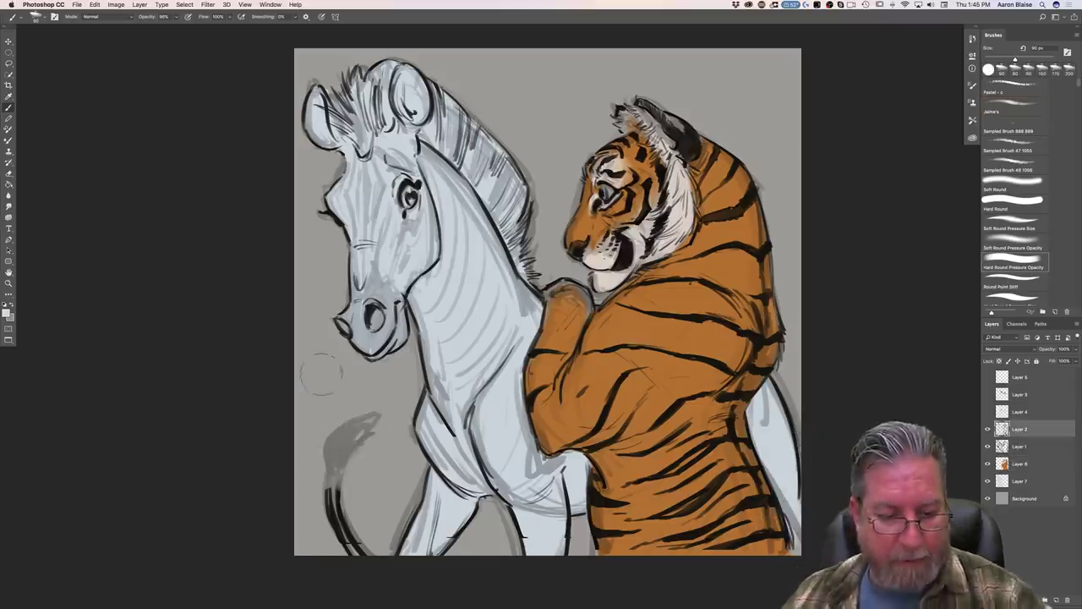
{"action": "left_click", "coordinate": [1014, 450]}
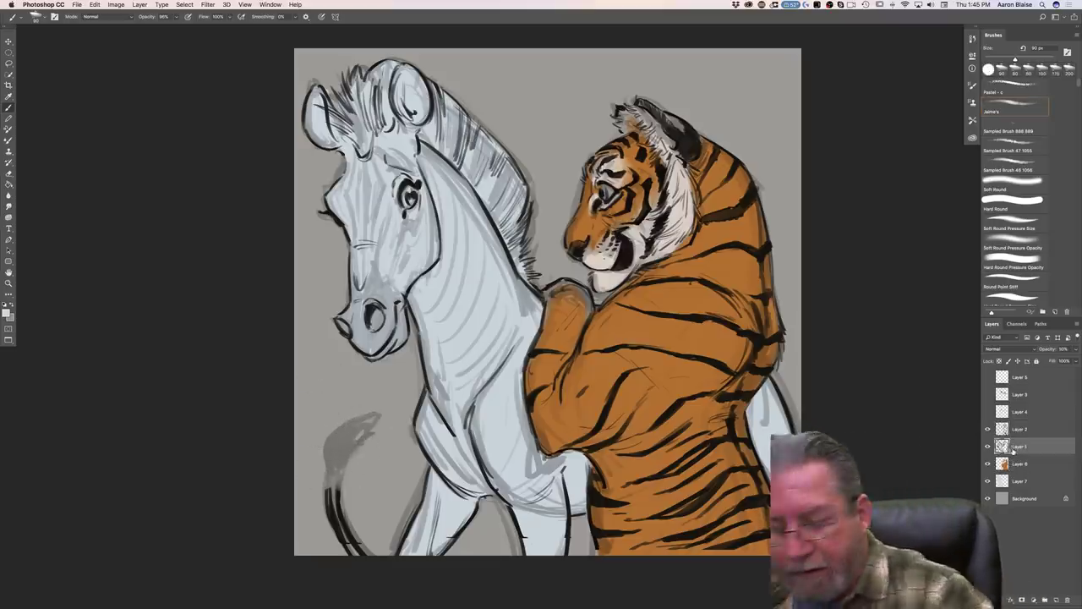
{"action": "left_click_drag", "start_coordinate": [363, 430], "coordinate": [339, 457]}
{"action": "left_click", "coordinate": [1013, 266]}
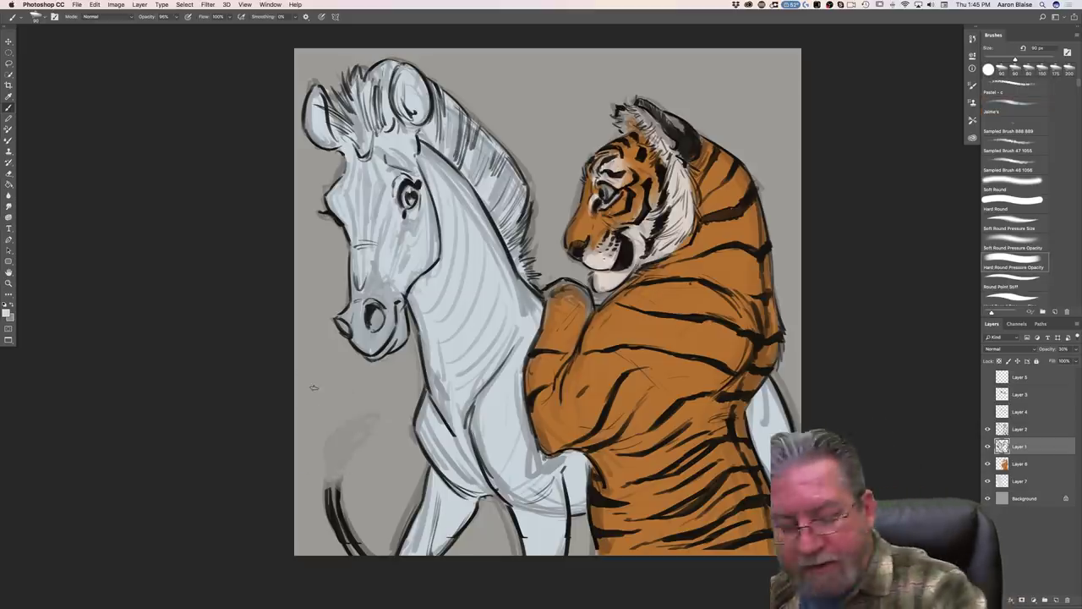
Step: Replace the thick tail lines on Layer 2 with a thin curved inner edge, using near-black #110e0d and the 62 px Pastel brush
{"action": "left_click", "coordinate": [1019, 430]}
{"action": "left_click", "coordinate": [5, 312]}
{"action": "left_click", "coordinate": [80, 343]}
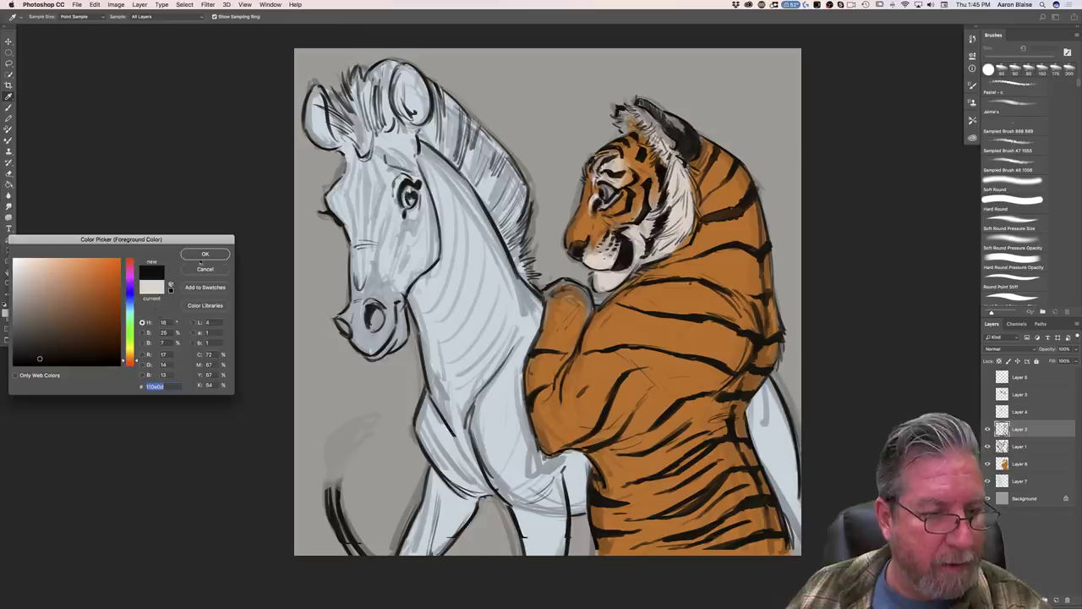
{"action": "key", "text": "Return"}
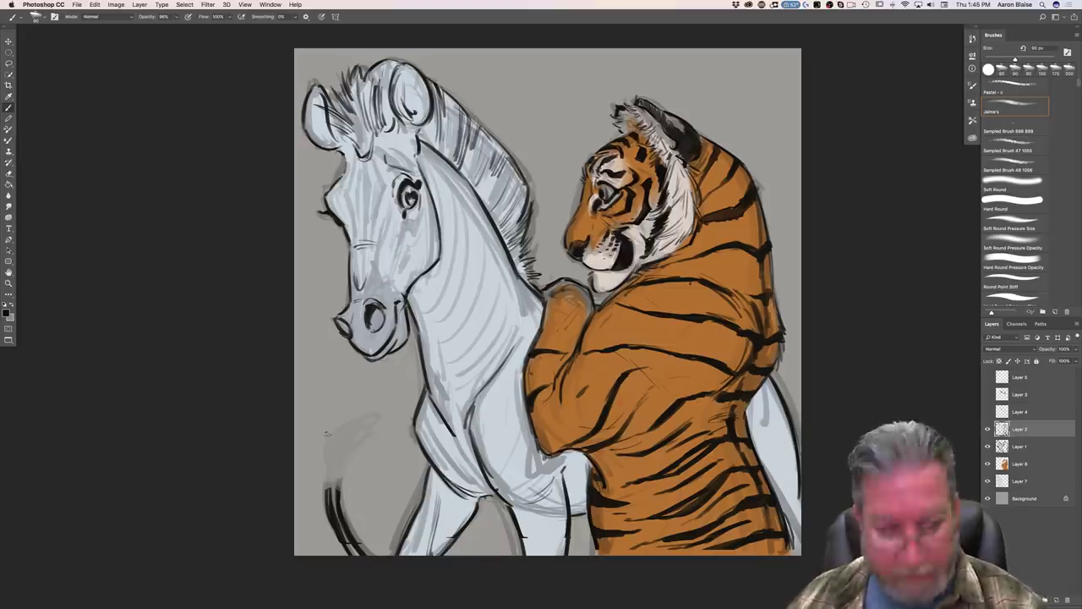
{"action": "left_click", "coordinate": [43, 16]}
{"action": "left_click", "coordinate": [40, 101]}
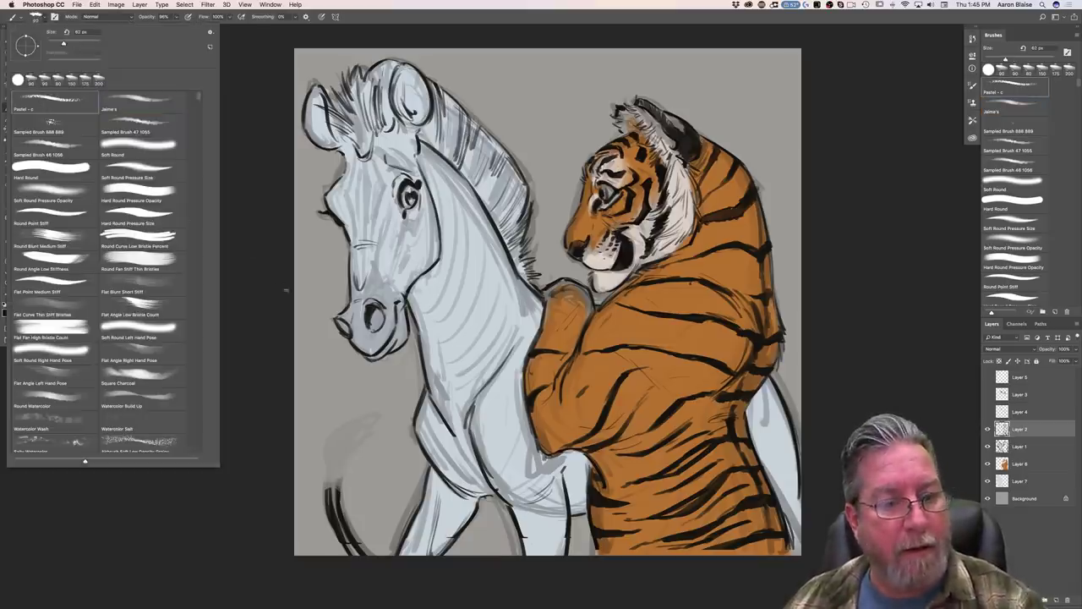
{"action": "key", "text": "Return"}
{"action": "mouse_move", "coordinate": [316, 475]}
{"action": "left_mouse_down"}
{"action": "mouse_move", "coordinate": [321, 533]}
{"action": "mouse_move", "coordinate": [317, 521]}
{"action": "mouse_move", "coordinate": [339, 553]}
{"action": "left_mouse_up"}
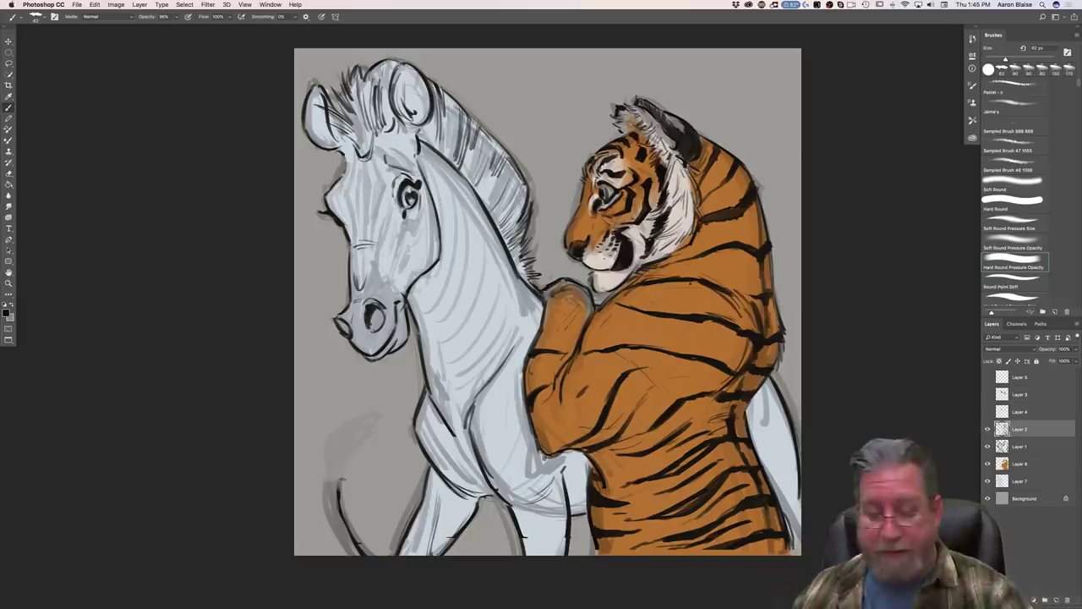
{"action": "left_click_drag", "start_coordinate": [344, 464], "coordinate": [343, 512]}
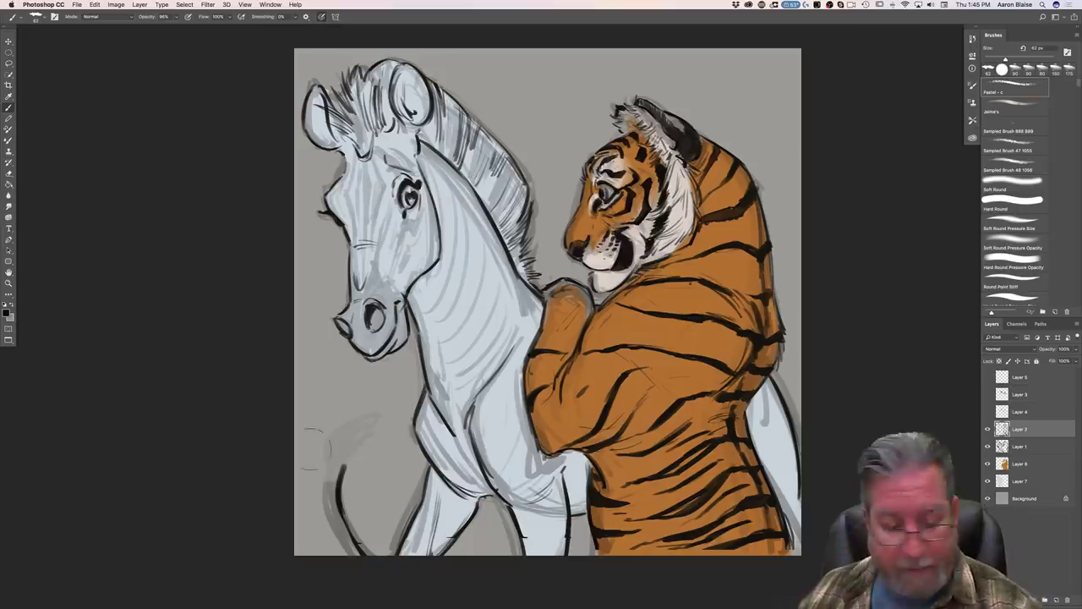
Step: Complete the curved tiger tail outline up to a rounded tip and paint black bands along it
{"action": "mouse_move", "coordinate": [323, 456]}
{"action": "left_mouse_down"}
{"action": "mouse_move", "coordinate": [318, 505]}
{"action": "mouse_move", "coordinate": [325, 465]}
{"action": "mouse_move", "coordinate": [344, 475]}
{"action": "mouse_move", "coordinate": [351, 539]}
{"action": "left_mouse_up"}
{"action": "left_click_drag", "start_coordinate": [361, 444], "coordinate": [370, 434]}
{"action": "mouse_move", "coordinate": [363, 436]}
{"action": "left_mouse_down"}
{"action": "mouse_move", "coordinate": [369, 425]}
{"action": "mouse_move", "coordinate": [338, 438]}
{"action": "mouse_move", "coordinate": [319, 489]}
{"action": "mouse_move", "coordinate": [337, 553]}
{"action": "left_mouse_up"}
{"action": "left_click_drag", "start_coordinate": [320, 503], "coordinate": [342, 556]}
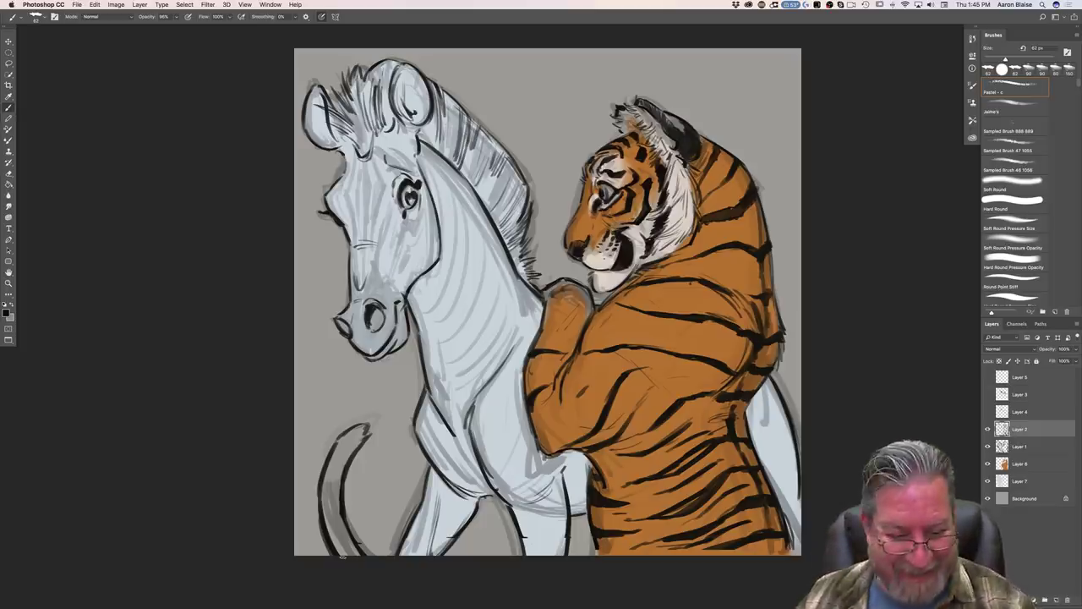
{"action": "mouse_move", "coordinate": [363, 436]}
{"action": "left_mouse_down"}
{"action": "mouse_move", "coordinate": [350, 452]}
{"action": "mouse_move", "coordinate": [336, 433]}
{"action": "mouse_move", "coordinate": [332, 493]}
{"action": "left_mouse_up"}
{"action": "mouse_move", "coordinate": [334, 496]}
{"action": "left_mouse_down"}
{"action": "mouse_move", "coordinate": [344, 529]}
{"action": "mouse_move", "coordinate": [330, 533]}
{"action": "mouse_move", "coordinate": [323, 517]}
{"action": "left_mouse_up"}
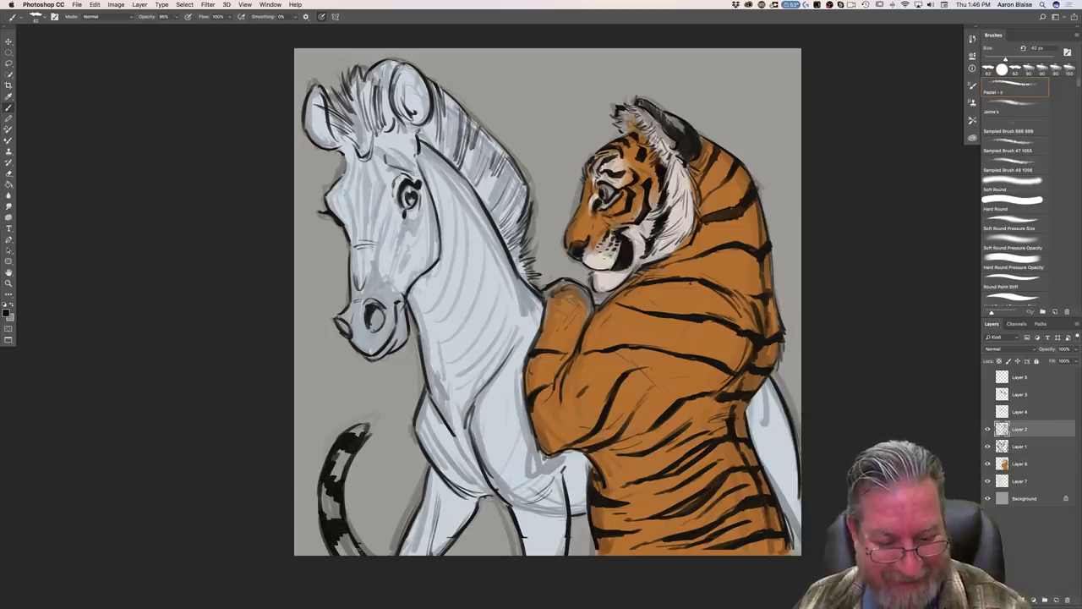
Step: On Layer 6, choose orange #c76729 and paint the gaps between the tail's black bands
{"action": "left_click", "coordinate": [1022, 465]}
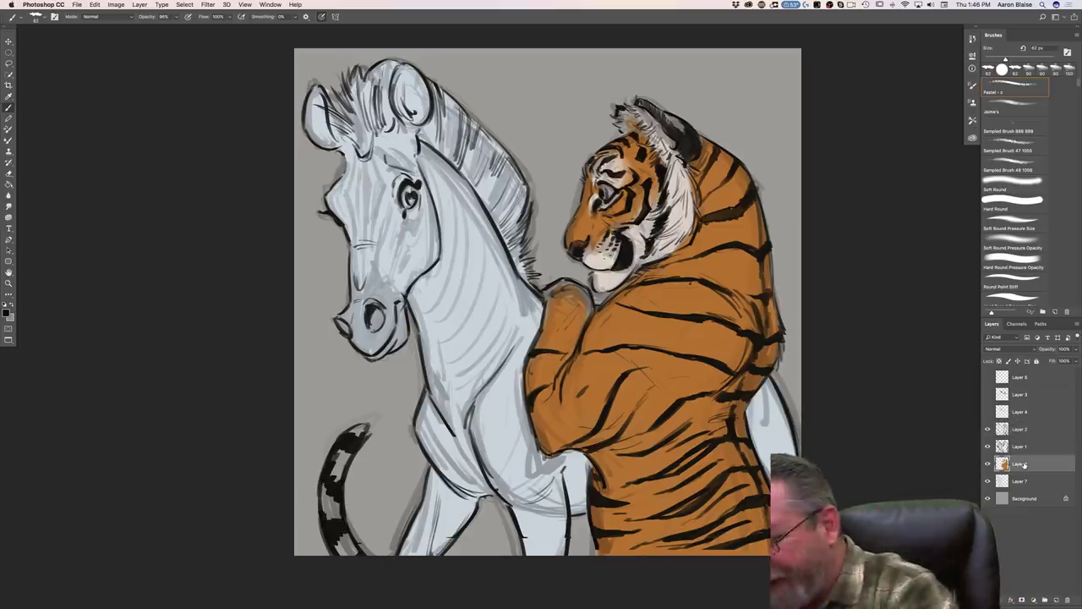
{"action": "left_click", "coordinate": [6, 313]}
{"action": "left_click", "coordinate": [98, 281]}
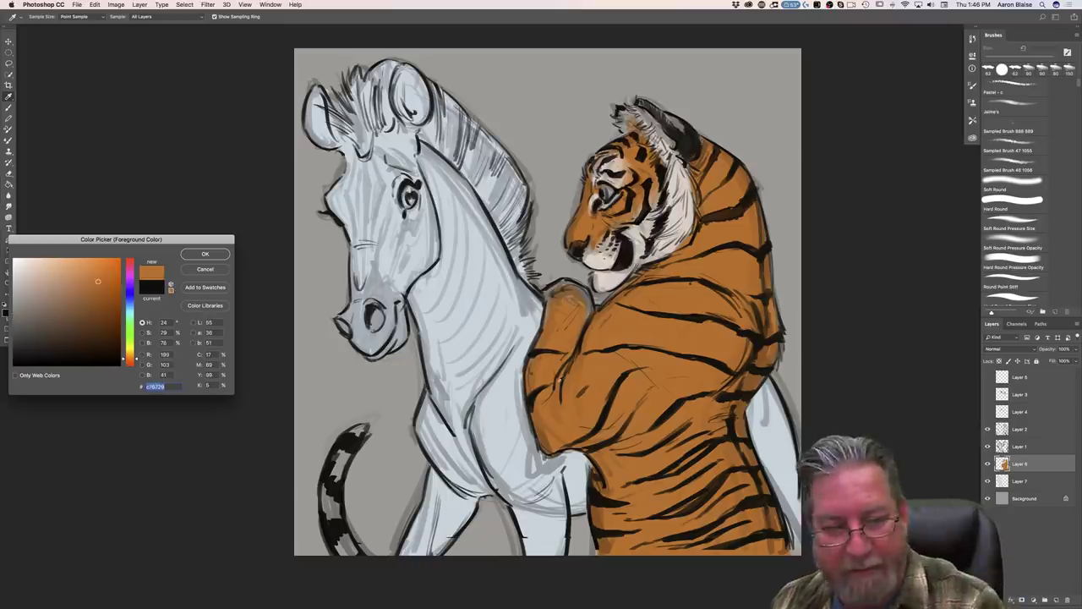
{"action": "left_click", "coordinate": [205, 253]}
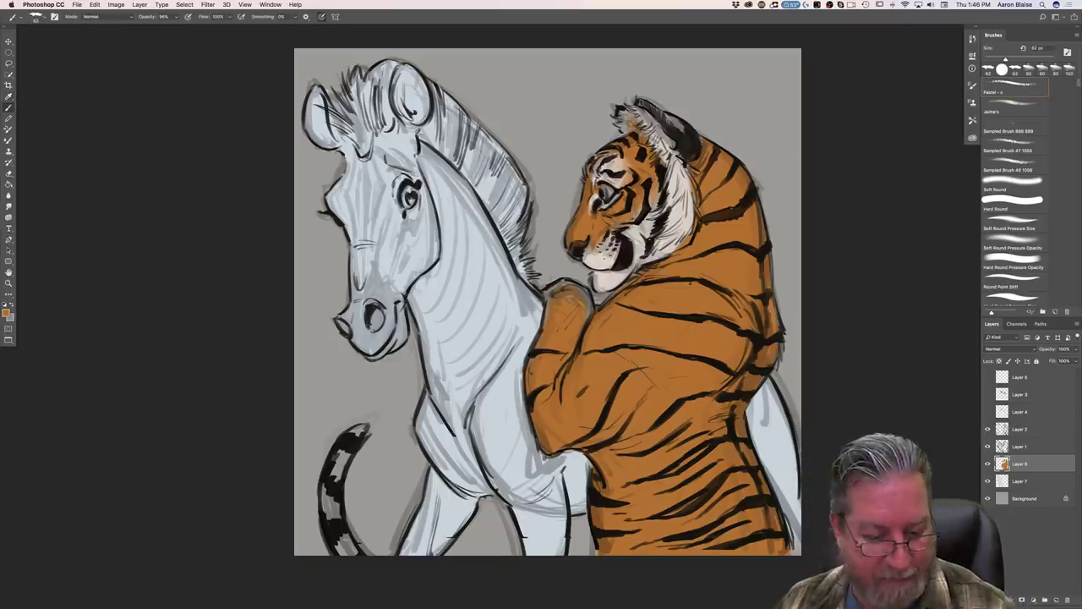
{"action": "left_click_drag", "start_coordinate": [355, 541], "coordinate": [347, 552]}
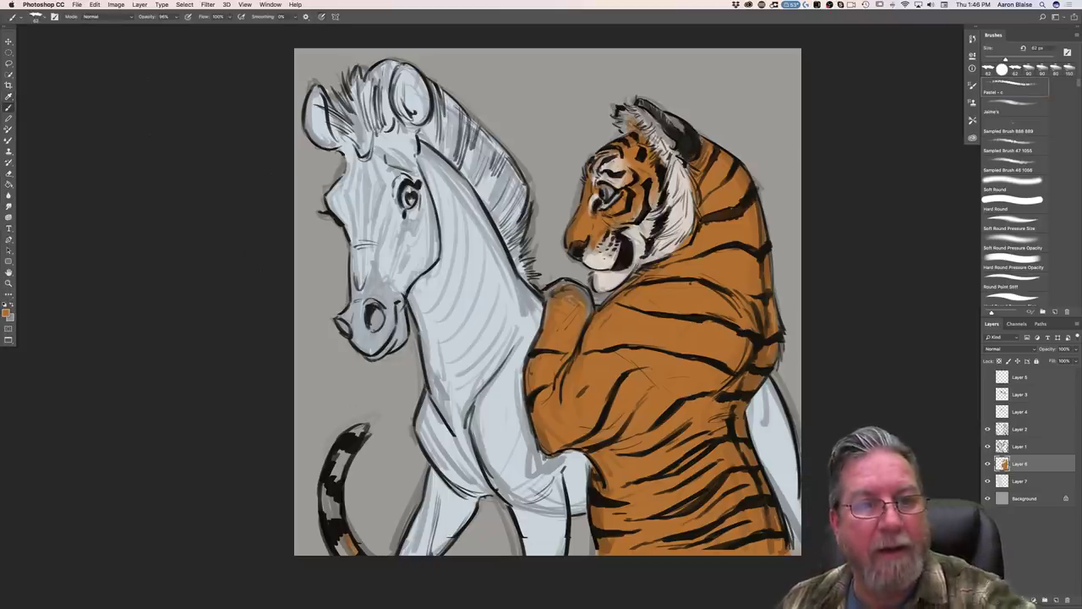
{"action": "mouse_move", "coordinate": [363, 432]}
{"action": "left_mouse_down"}
{"action": "mouse_move", "coordinate": [337, 479]}
{"action": "mouse_move", "coordinate": [338, 516]}
{"action": "left_mouse_up"}
{"action": "left_click_drag", "start_coordinate": [341, 540], "coordinate": [345, 550]}
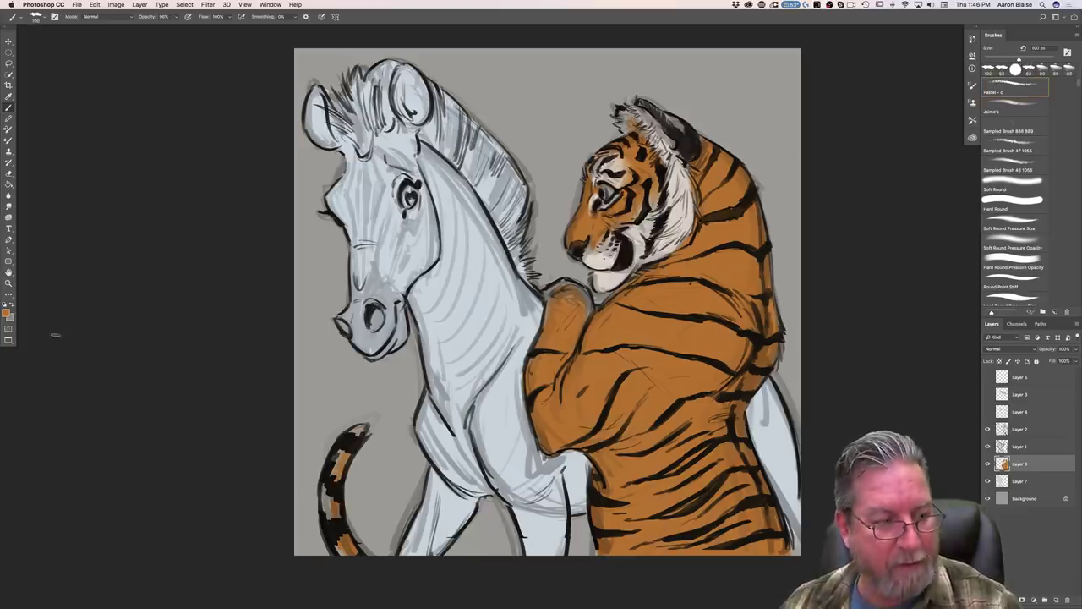
Step: Choose off-white #e9d9cf and brush it at 100 px along the outer side of the tail gaps and its tip
{"action": "left_click", "coordinate": [6, 312]}
{"action": "left_click", "coordinate": [30, 266]}
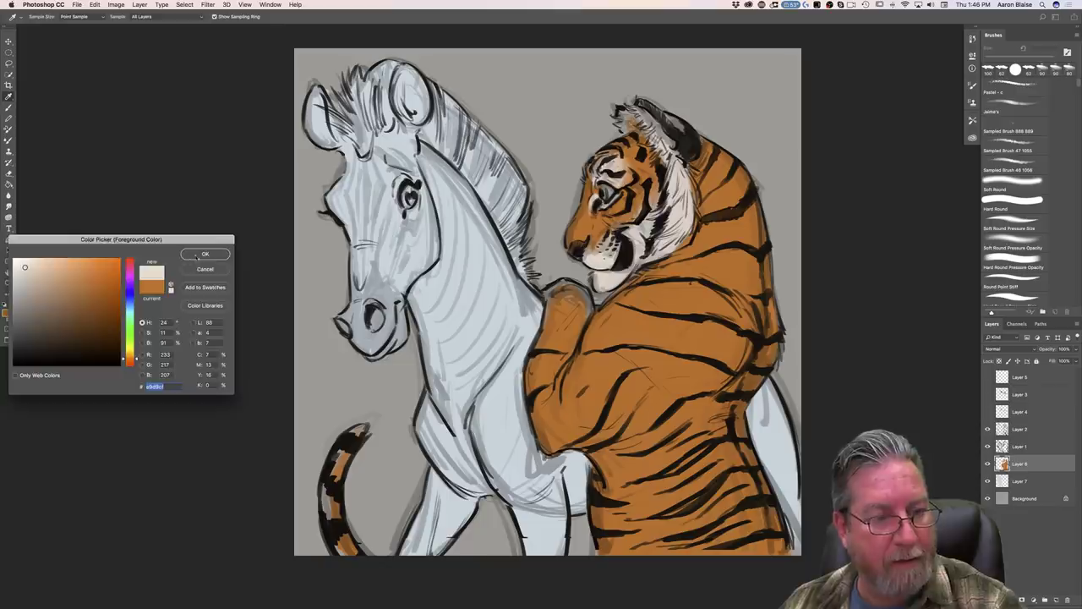
{"action": "key", "text": "Return"}
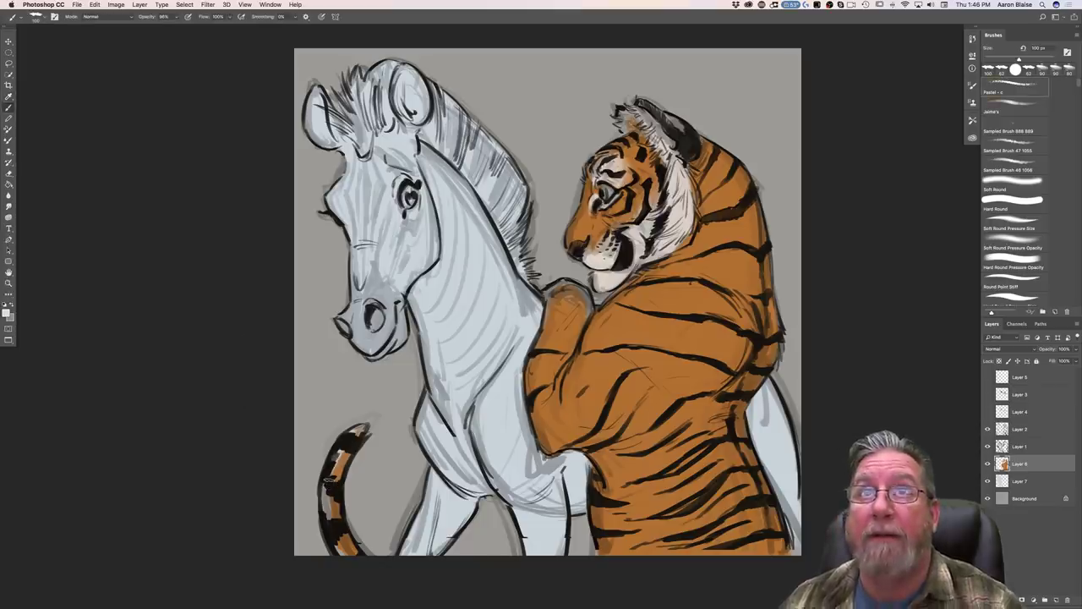
{"action": "mouse_move", "coordinate": [330, 465]}
{"action": "left_mouse_down"}
{"action": "mouse_move", "coordinate": [326, 509]}
{"action": "mouse_move", "coordinate": [341, 552]}
{"action": "left_mouse_up"}
{"action": "left_click_drag", "start_coordinate": [350, 438], "coordinate": [357, 429]}
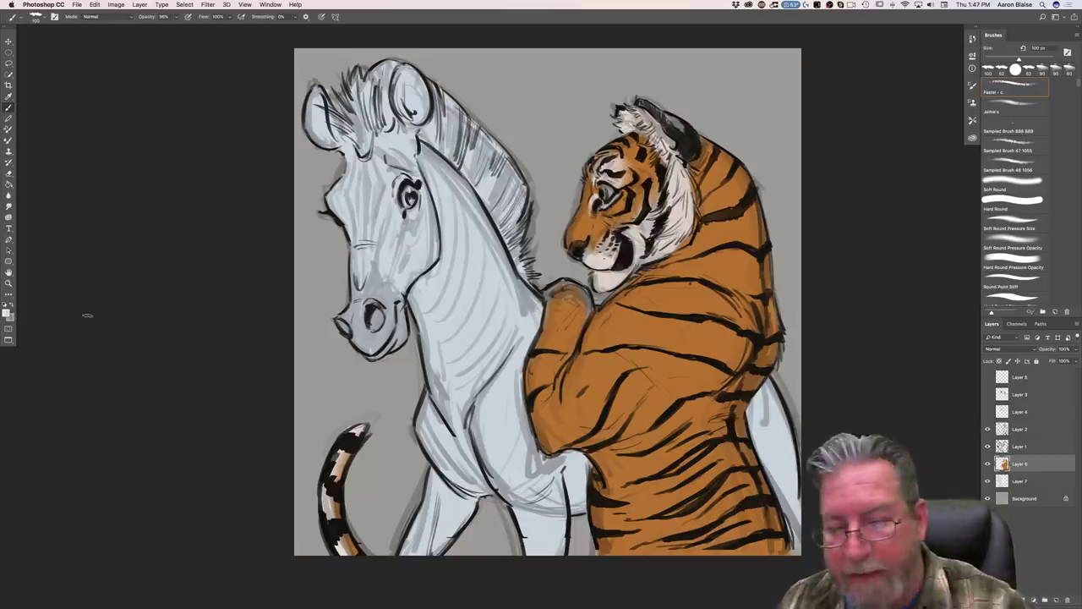
Step: Enlarge the brush, paint off-white over the raised forearm below the tiger's chin, and open the foreground colour for editing
{"action": "key", "text": "bracketright"}
{"action": "key", "text": "bracketright"}
{"action": "key", "text": "bracketleft"}
{"action": "key", "text": "bracketleft"}
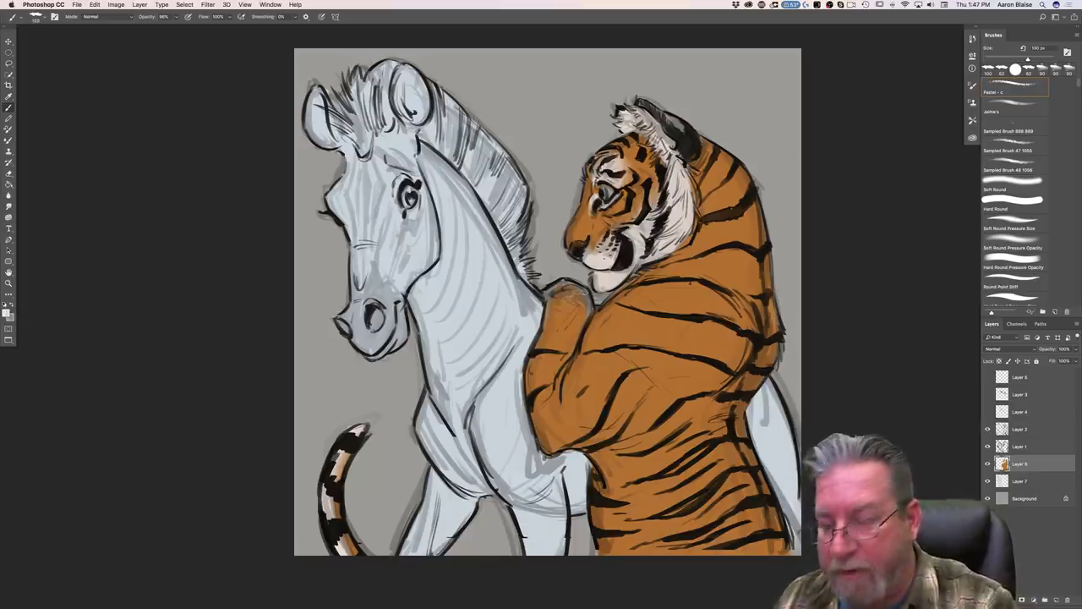
{"action": "mouse_move", "coordinate": [575, 289]}
{"action": "left_mouse_down"}
{"action": "mouse_move", "coordinate": [585, 315]}
{"action": "mouse_move", "coordinate": [573, 288]}
{"action": "mouse_move", "coordinate": [547, 303]}
{"action": "mouse_move", "coordinate": [575, 296]}
{"action": "mouse_move", "coordinate": [579, 317]}
{"action": "mouse_move", "coordinate": [563, 334]}
{"action": "mouse_move", "coordinate": [573, 338]}
{"action": "left_mouse_up"}
{"action": "left_click", "coordinate": [7, 313]}
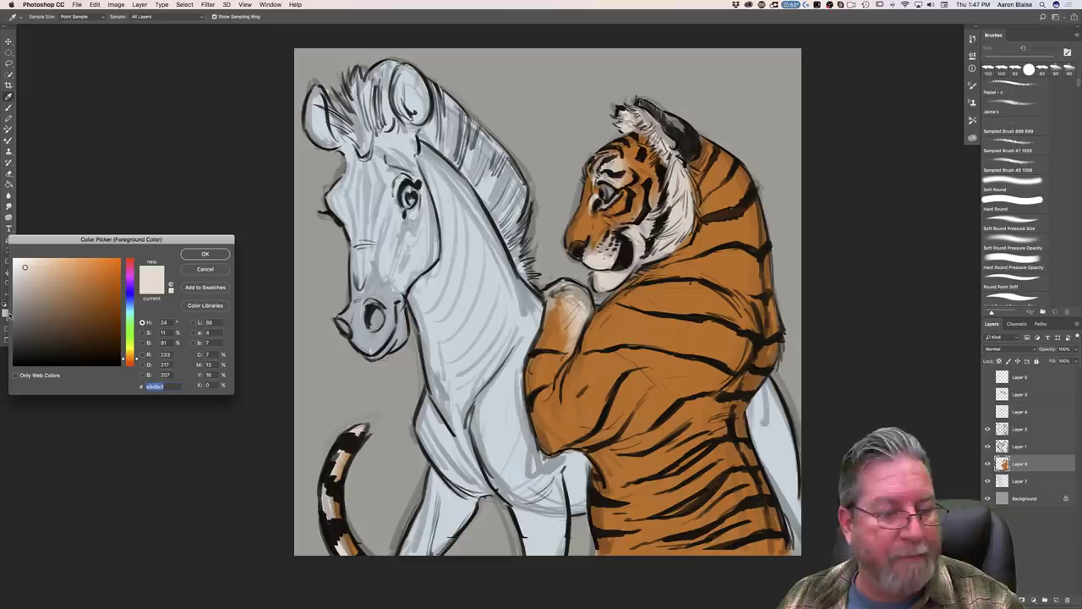
Step: Sample the orange of the tiger's fur and paint over the pale patch on its raised paw
{"action": "left_click", "coordinate": [580, 370]}
{"action": "key", "text": "Return"}
{"action": "mouse_move", "coordinate": [575, 315]}
{"action": "left_mouse_down"}
{"action": "mouse_move", "coordinate": [559, 288]}
{"action": "mouse_move", "coordinate": [570, 332]}
{"action": "mouse_move", "coordinate": [563, 289]}
{"action": "mouse_move", "coordinate": [578, 292]}
{"action": "mouse_move", "coordinate": [566, 350]}
{"action": "left_mouse_up"}
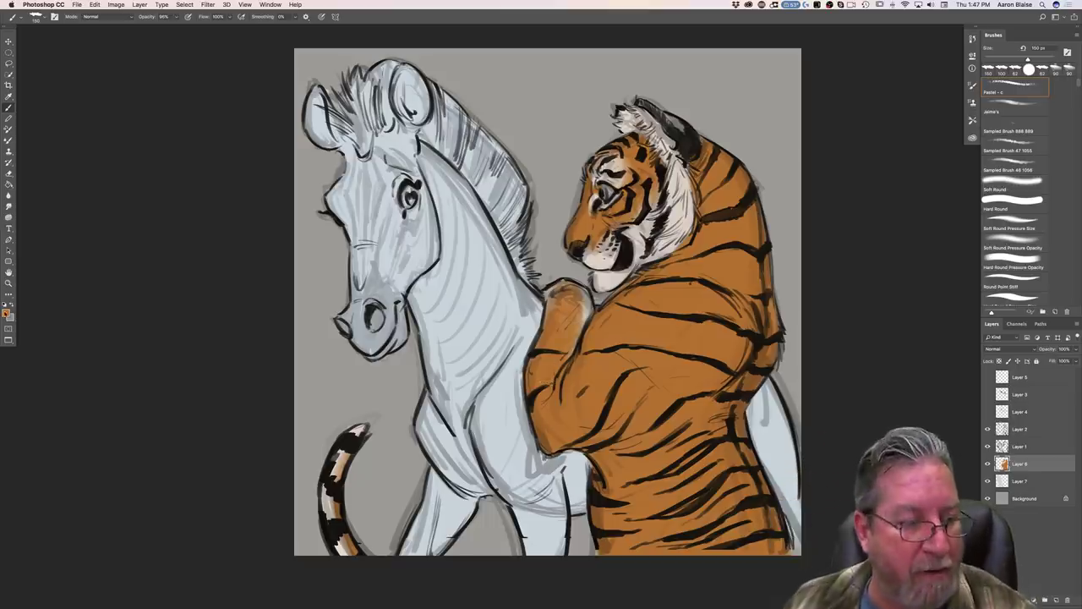
Step: Set the foreground color to golden yellow #e3a733 and paint the tiger's iris with a 90 px brush
{"action": "left_click", "coordinate": [7, 312]}
{"action": "left_click_drag", "start_coordinate": [129, 356], "coordinate": [128, 350]}
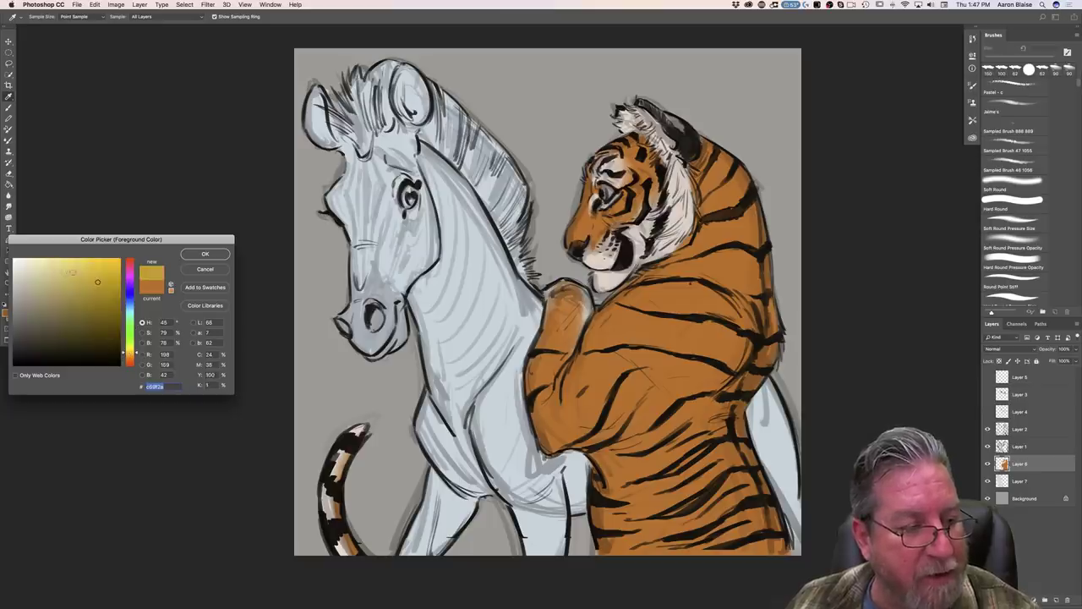
{"action": "left_click_drag", "start_coordinate": [97, 281], "coordinate": [108, 278]}
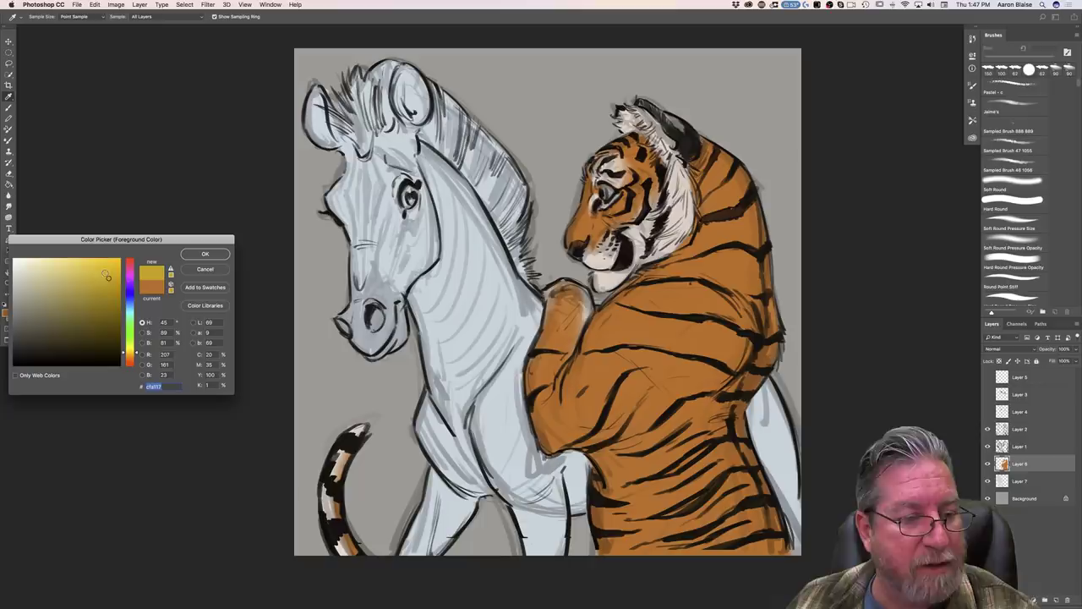
{"action": "left_click_drag", "start_coordinate": [128, 353], "coordinate": [128, 355]}
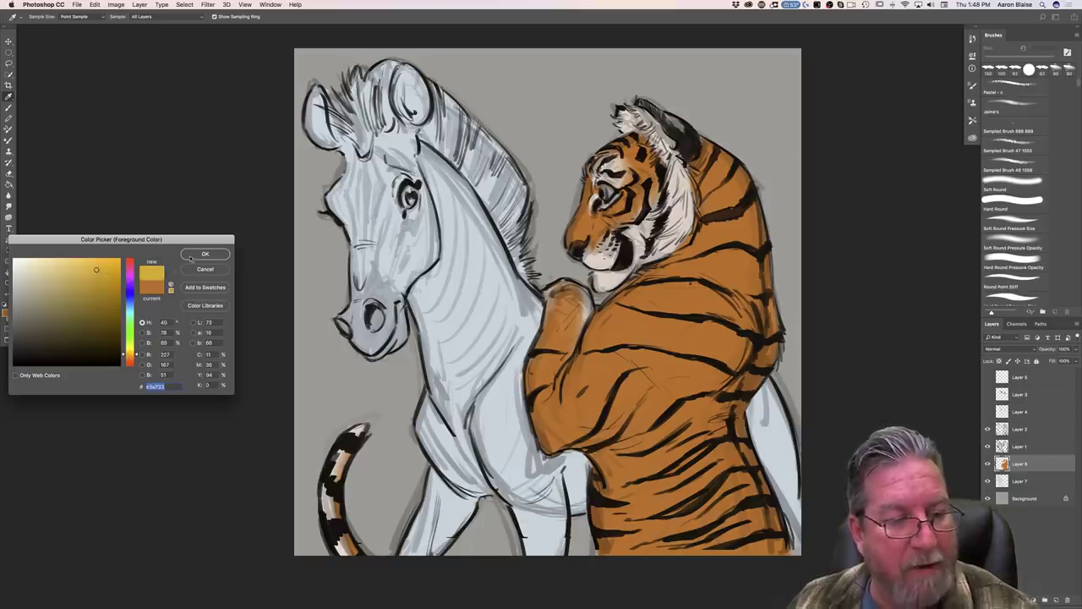
{"action": "left_click", "coordinate": [193, 256]}
{"action": "key", "text": "["}
{"action": "key", "text": "["}
{"action": "key", "text": "["}
{"action": "left_click_drag", "start_coordinate": [605, 194], "coordinate": [610, 191]}
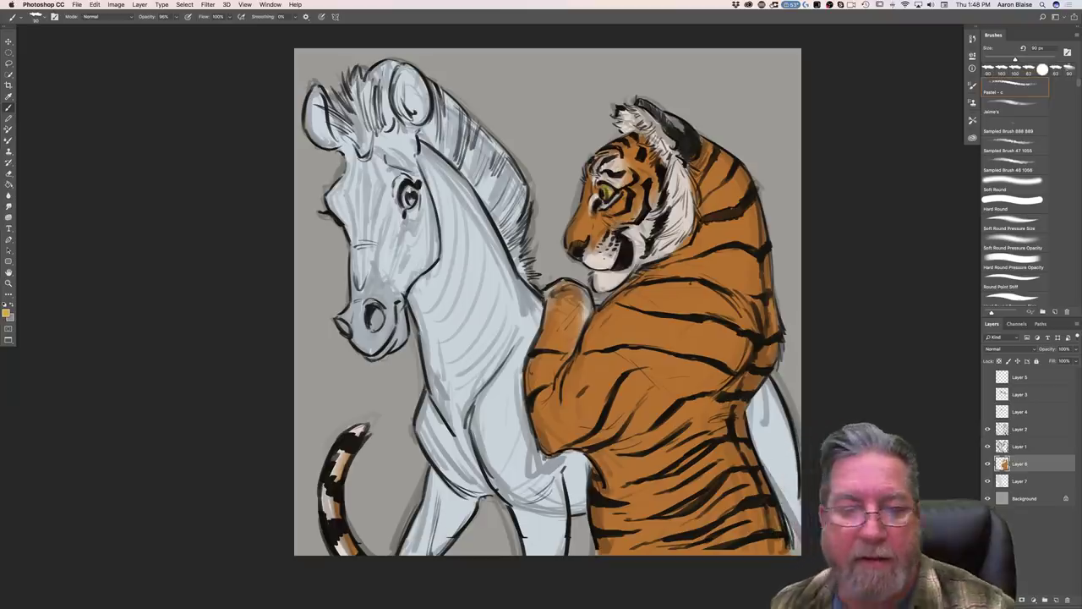
Step: Shift the foreground color to a darker orange-brown and shade the tiger's yellow iris with it
{"action": "left_click", "coordinate": [7, 312]}
{"action": "left_click_drag", "start_coordinate": [131, 356], "coordinate": [131, 359]}
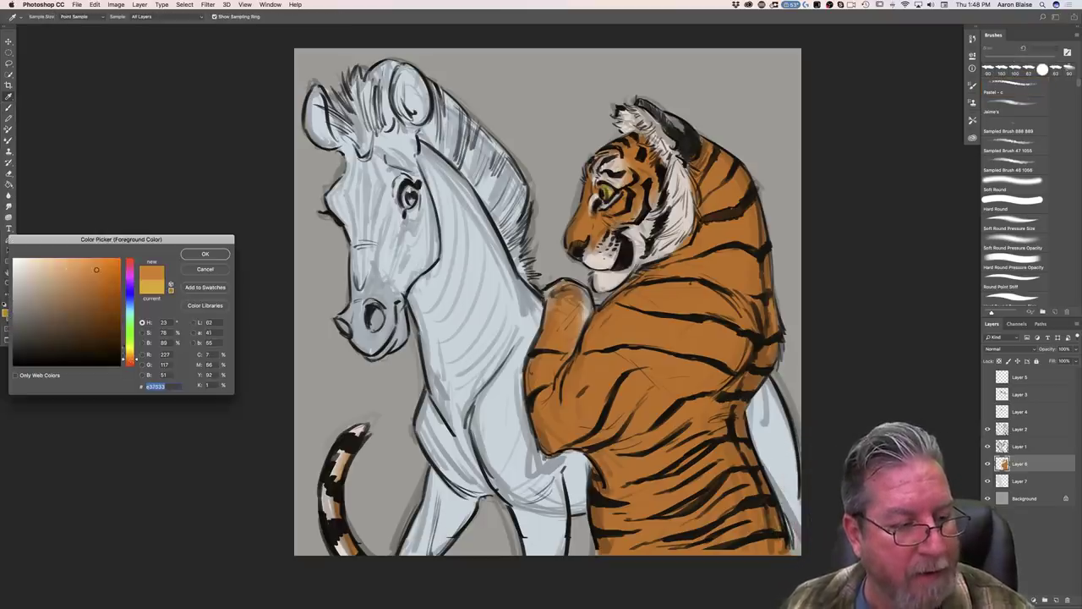
{"action": "left_click", "coordinate": [204, 254]}
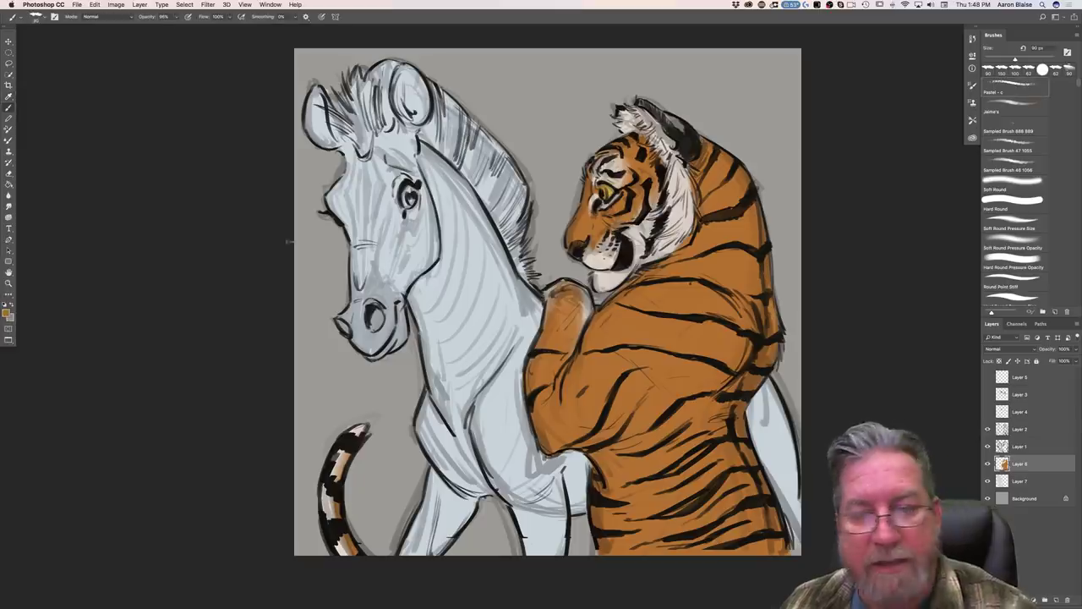
{"action": "left_click_drag", "start_coordinate": [602, 190], "coordinate": [609, 193]}
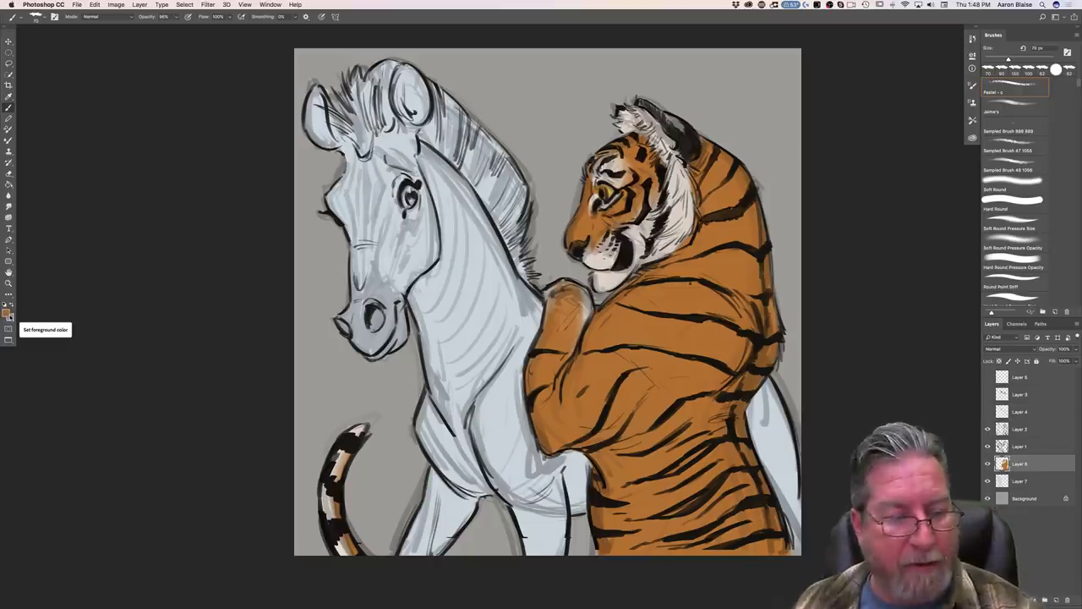
Step: Select Layer 7 and set the foreground color to a dark blue-gray, #273035
{"action": "key", "text": "alt+bracketleft"}
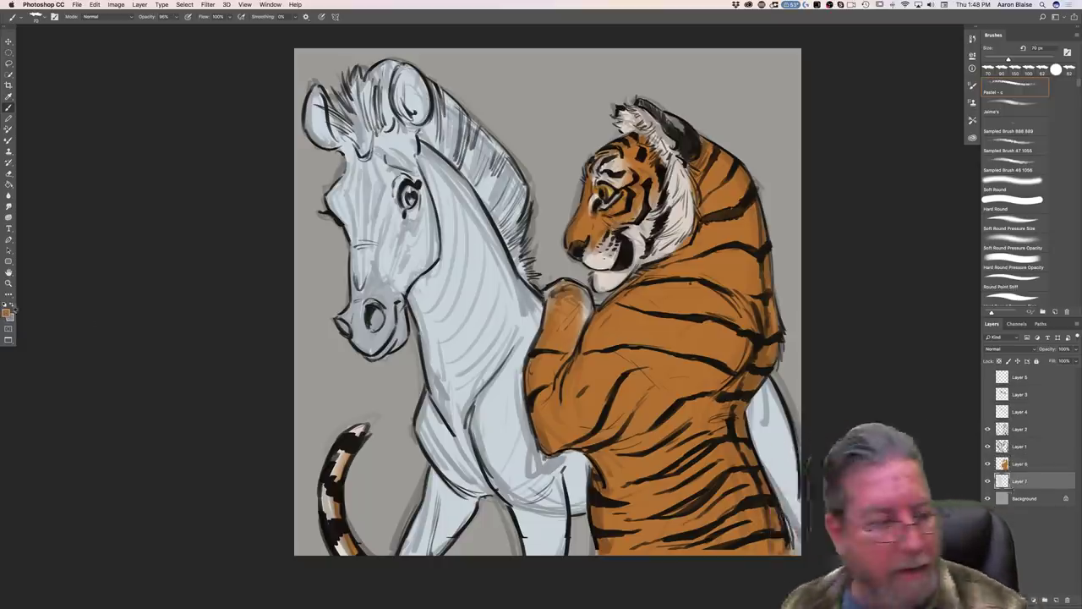
{"action": "left_click", "coordinate": [6, 314]}
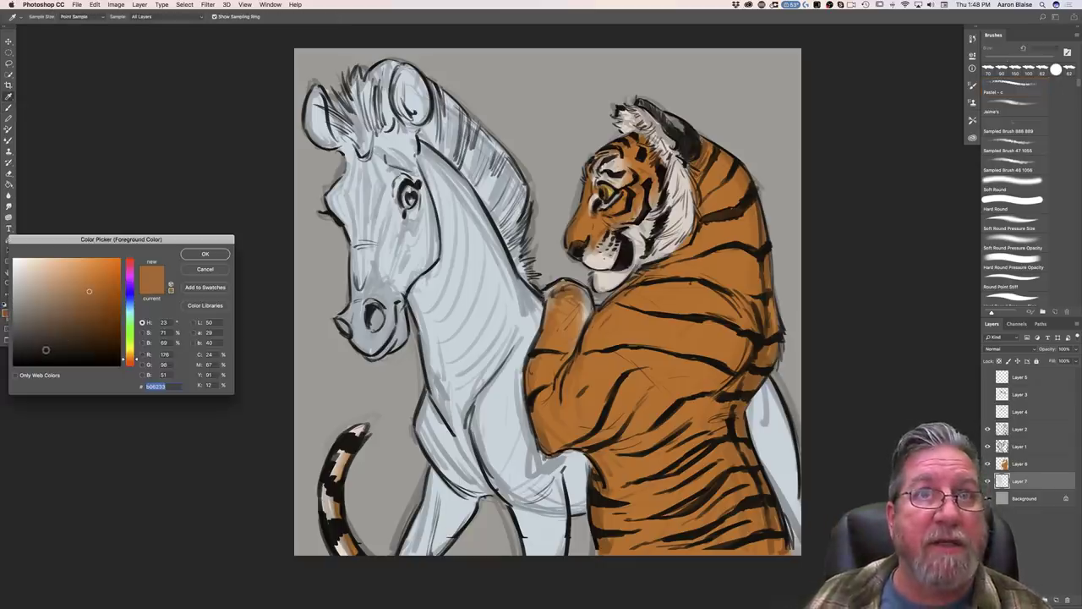
{"action": "left_click", "coordinate": [132, 307]}
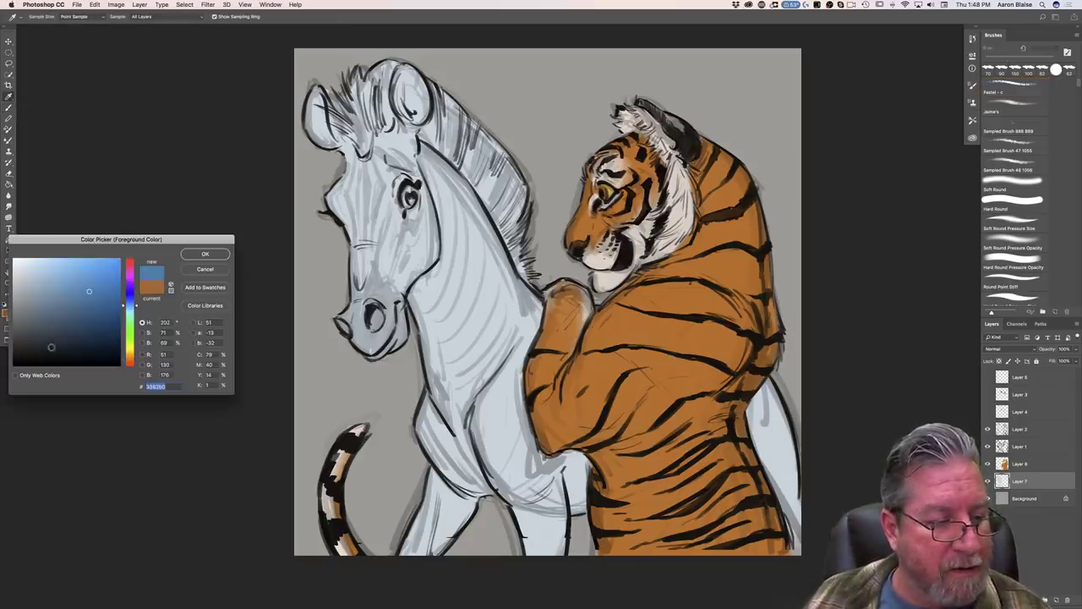
{"action": "left_click_drag", "start_coordinate": [44, 348], "coordinate": [40, 342]}
{"action": "left_click", "coordinate": [203, 256]}
Step: Block in the zebra's muzzle around the nostril with dark blue-gray brush strokes
{"action": "key", "text": "b"}
{"action": "mouse_move", "coordinate": [397, 305]}
{"action": "left_mouse_down"}
{"action": "mouse_move", "coordinate": [396, 341]}
{"action": "mouse_move", "coordinate": [404, 322]}
{"action": "mouse_move", "coordinate": [390, 350]}
{"action": "mouse_move", "coordinate": [392, 306]}
{"action": "left_mouse_up"}
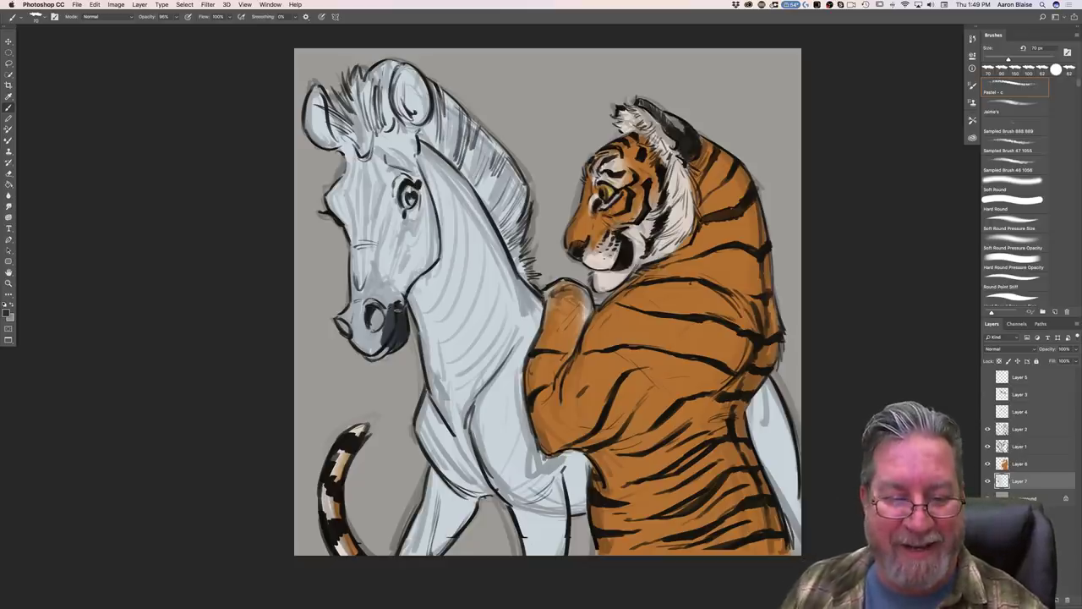
{"action": "mouse_move", "coordinate": [388, 295]}
{"action": "left_mouse_down"}
{"action": "mouse_move", "coordinate": [373, 272]}
{"action": "mouse_move", "coordinate": [366, 290]}
{"action": "mouse_move", "coordinate": [393, 303]}
{"action": "mouse_move", "coordinate": [362, 292]}
{"action": "mouse_move", "coordinate": [387, 306]}
{"action": "left_mouse_up"}
{"action": "mouse_move", "coordinate": [369, 295]}
{"action": "left_mouse_down"}
{"action": "mouse_move", "coordinate": [358, 308]}
{"action": "mouse_move", "coordinate": [352, 272]}
{"action": "mouse_move", "coordinate": [347, 318]}
{"action": "mouse_move", "coordinate": [377, 331]}
{"action": "mouse_move", "coordinate": [386, 322]}
{"action": "mouse_move", "coordinate": [372, 344]}
{"action": "mouse_move", "coordinate": [349, 312]}
{"action": "left_mouse_up"}
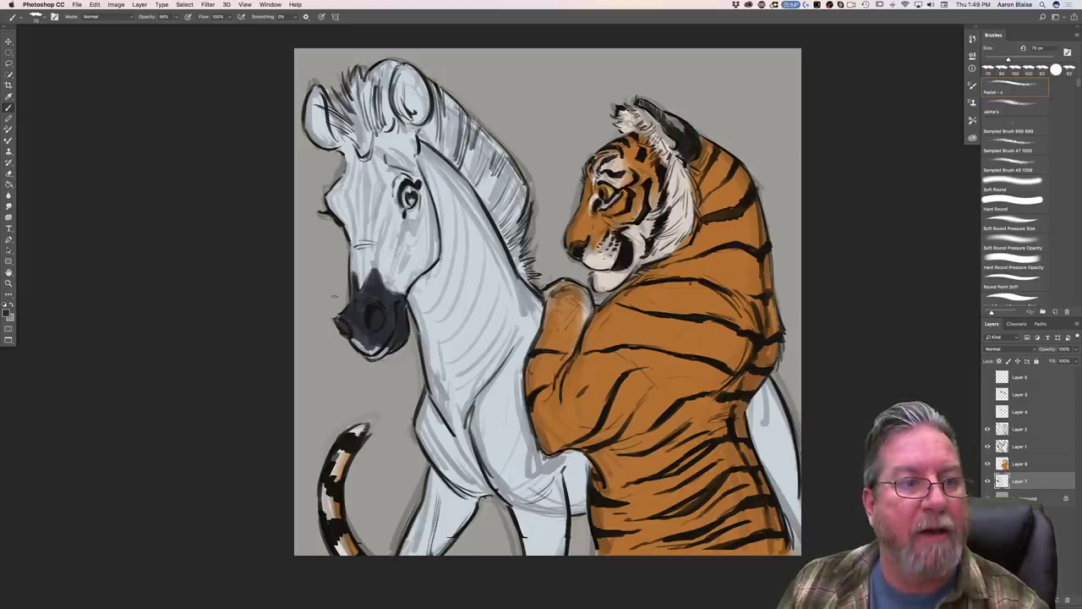
Step: Raise the brush opacity to 100% and fill in the zebra's chin and the far edge of the muzzle
{"action": "left_click", "coordinate": [176, 17]}
{"action": "left_click_drag", "start_coordinate": [175, 29], "coordinate": [184, 30]}
{"action": "mouse_move", "coordinate": [367, 344]}
{"action": "left_mouse_down"}
{"action": "mouse_move", "coordinate": [354, 325]}
{"action": "mouse_move", "coordinate": [364, 347]}
{"action": "mouse_move", "coordinate": [386, 350]}
{"action": "mouse_move", "coordinate": [363, 353]}
{"action": "mouse_move", "coordinate": [391, 335]}
{"action": "left_mouse_up"}
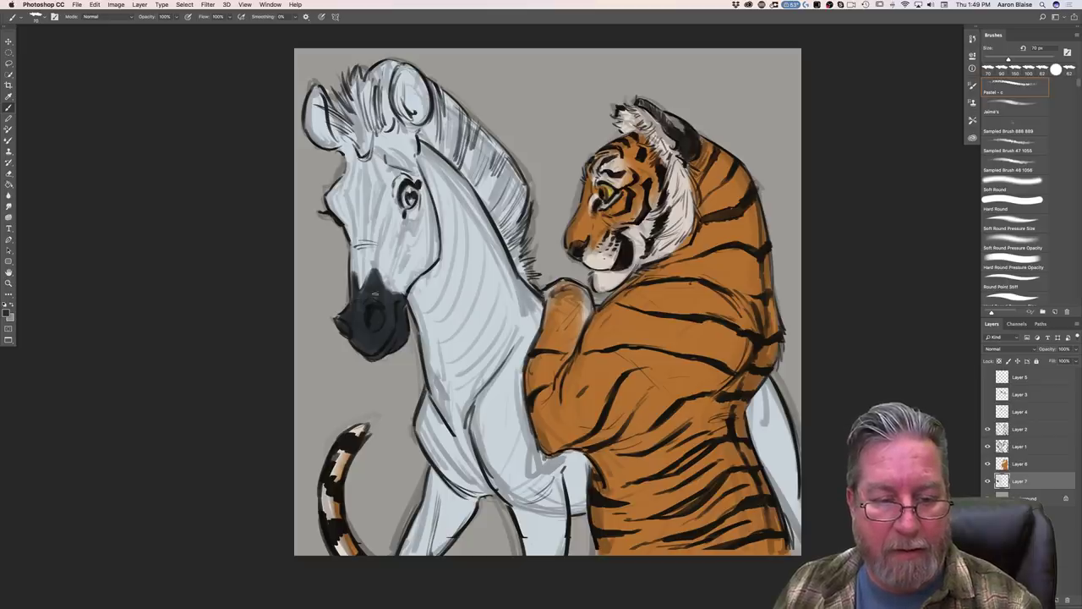
{"action": "mouse_move", "coordinate": [353, 286]}
{"action": "left_mouse_down"}
{"action": "mouse_move", "coordinate": [352, 274]}
{"action": "mouse_move", "coordinate": [345, 330]}
{"action": "left_mouse_up"}
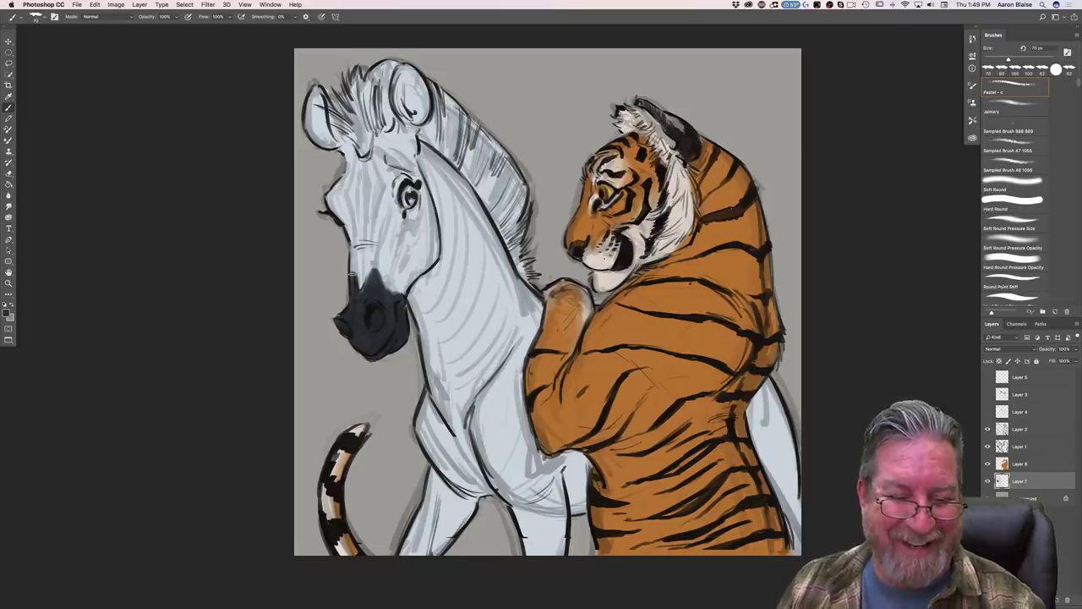
Step: Erase the stray dark paint above the zebra's muzzle edge, return to the brush and undo the last change
{"action": "key", "text": "e"}
{"action": "left_click_drag", "start_coordinate": [356, 262], "coordinate": [360, 282]}
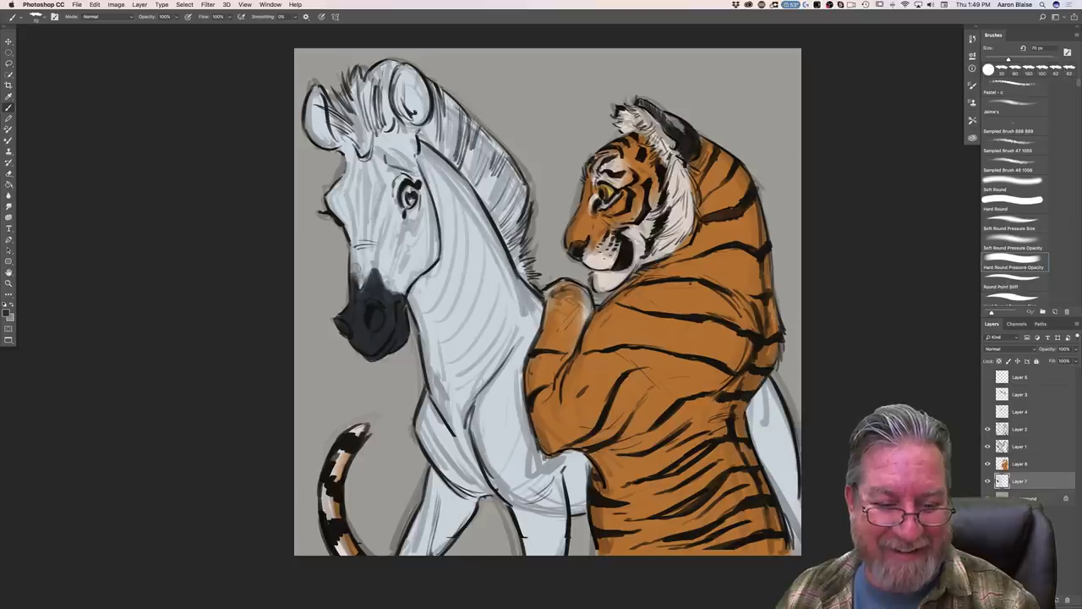
{"action": "key", "text": "comma"}
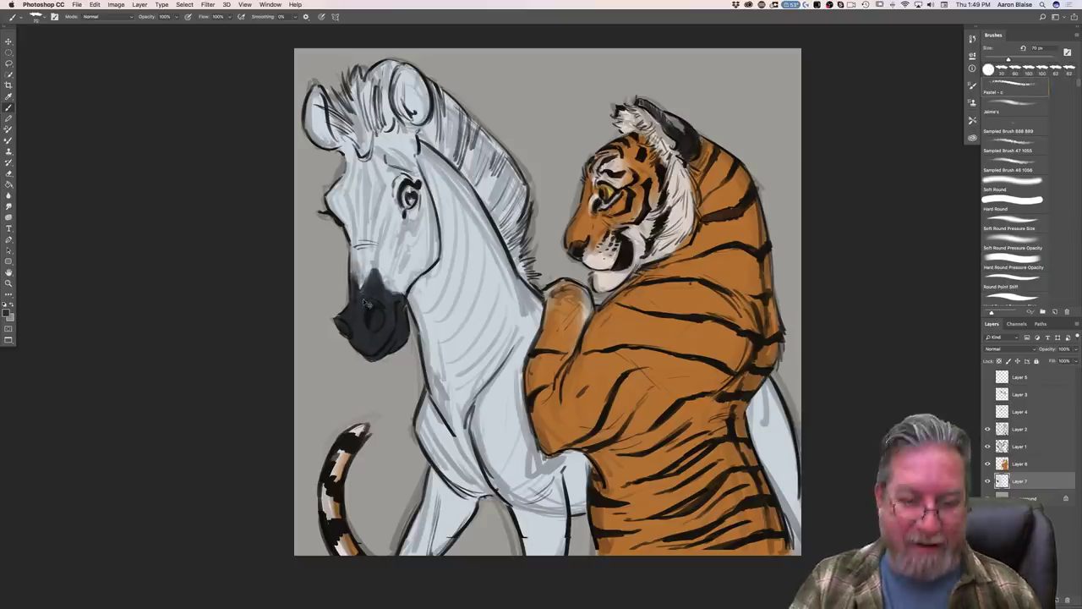
{"action": "key", "text": "super+z"}
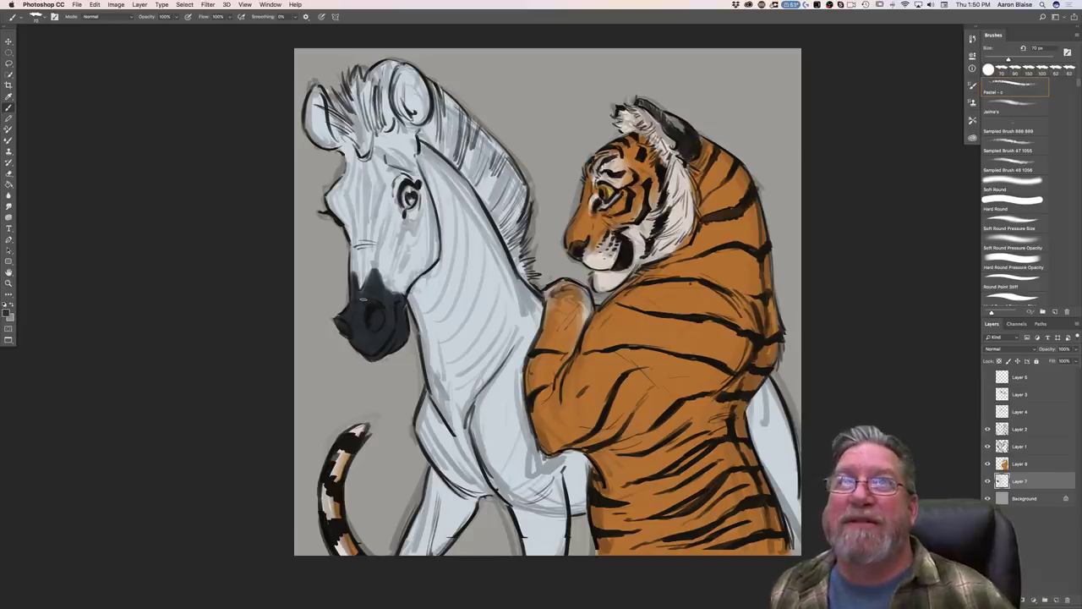
Step: Set the foreground color to pale cream #f3ead2 for the zebra's eye
{"action": "left_click", "coordinate": [9, 313]}
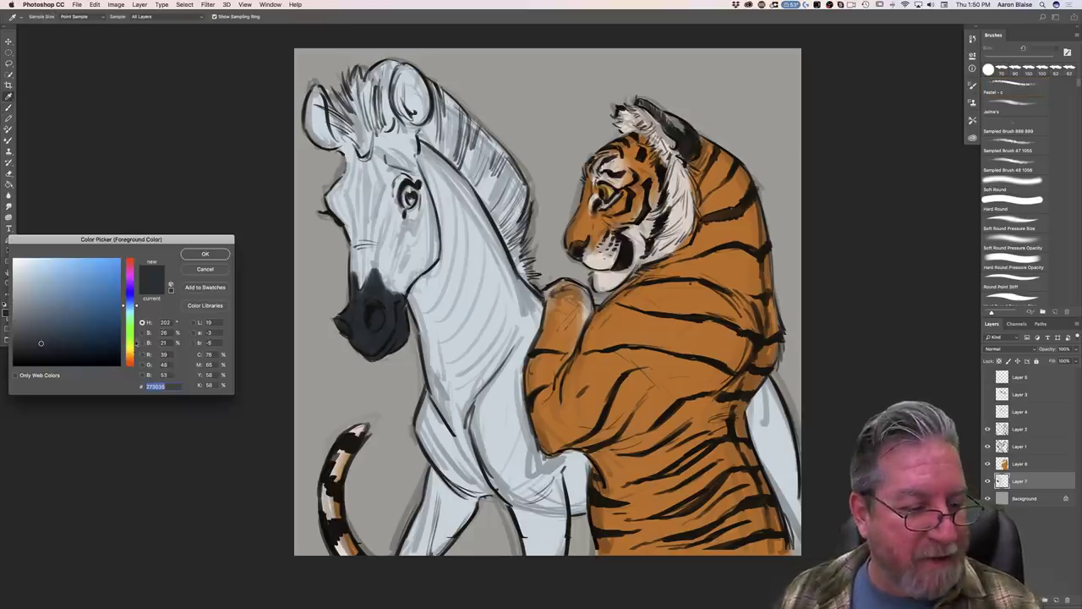
{"action": "left_click_drag", "start_coordinate": [129, 336], "coordinate": [129, 353]}
{"action": "left_click", "coordinate": [27, 262]}
{"action": "left_click", "coordinate": [203, 255]}
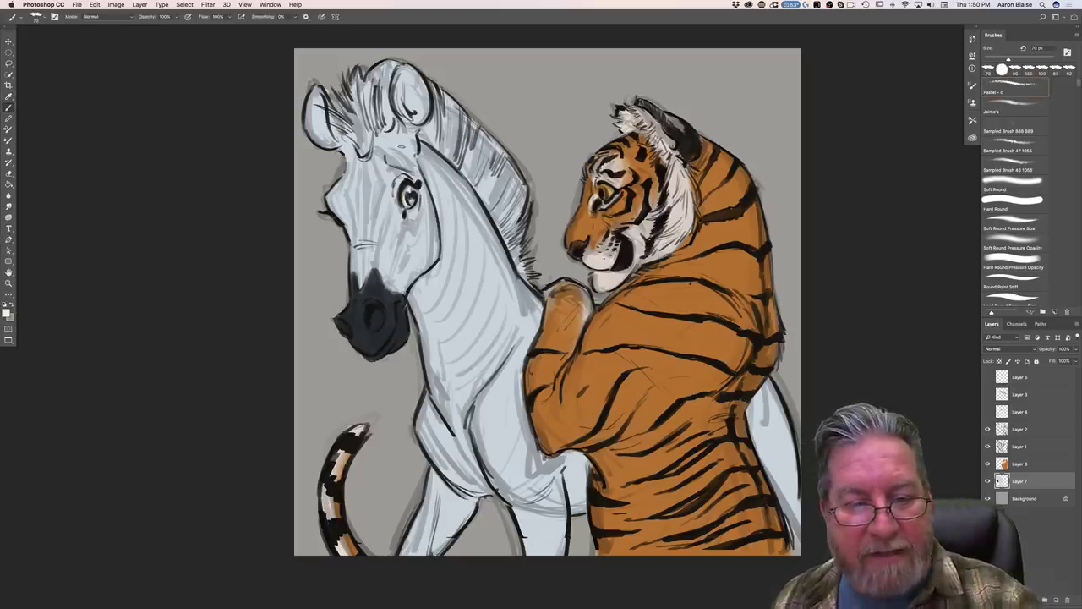
Step: Change the foreground color to a muted slate blue, #49596e
{"action": "left_click", "coordinate": [8, 312]}
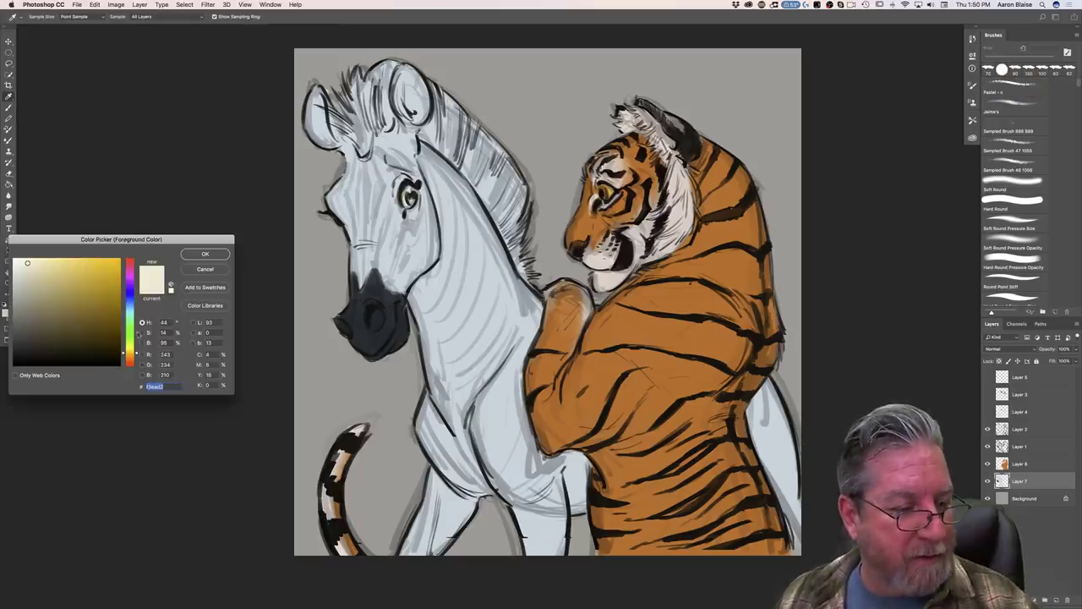
{"action": "left_click", "coordinate": [130, 305]}
{"action": "left_click", "coordinate": [48, 318]}
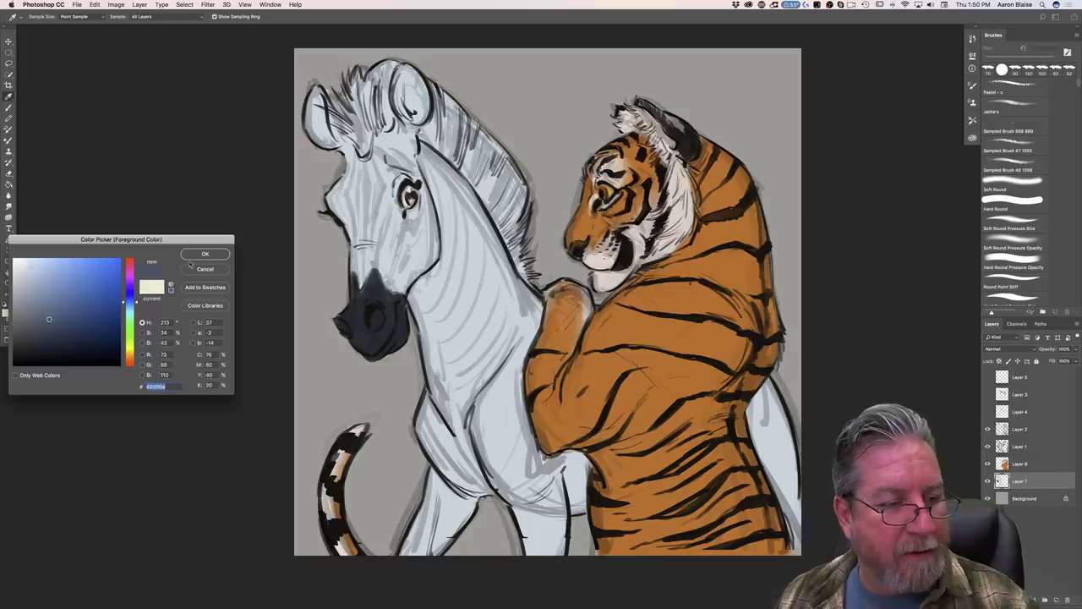
{"action": "left_click", "coordinate": [195, 257]}
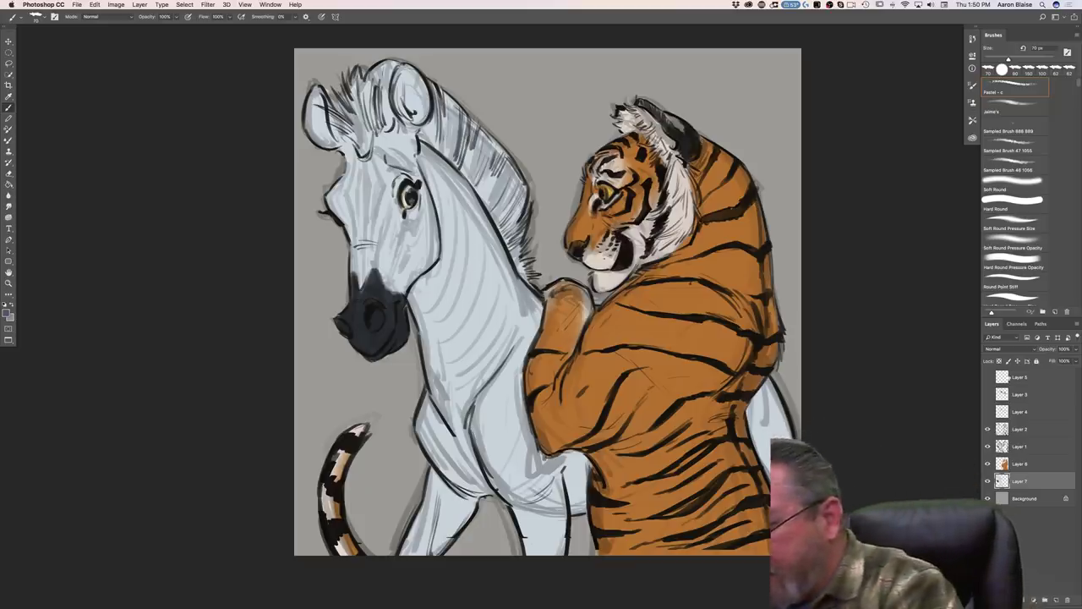
Step: Add a new layer directly above Layer 2 and set its blending mode to Multiply
{"action": "left_click", "coordinate": [1033, 377]}
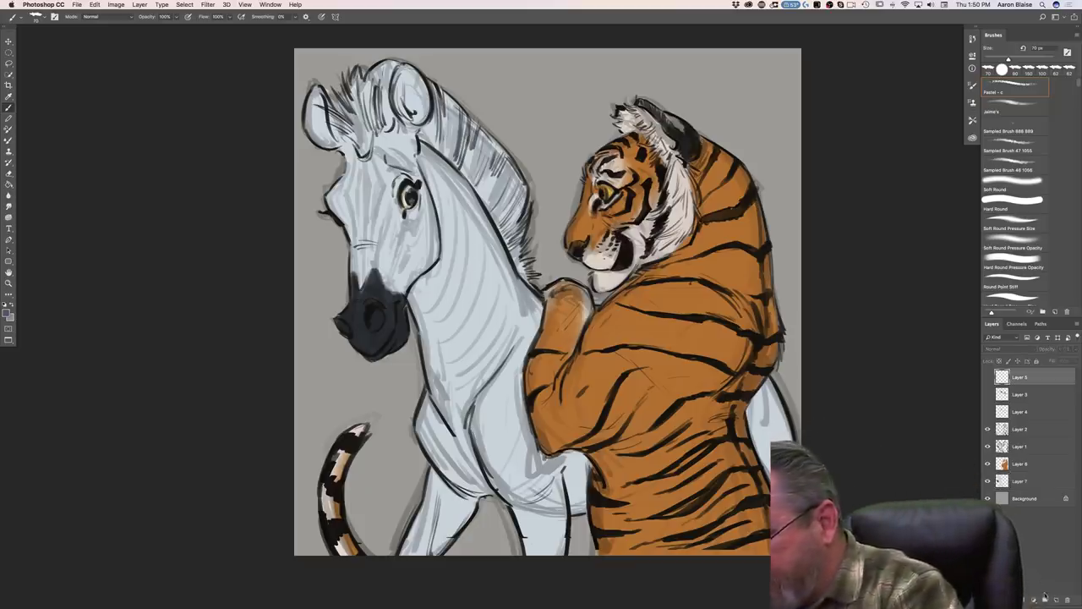
{"action": "left_click", "coordinate": [1016, 435]}
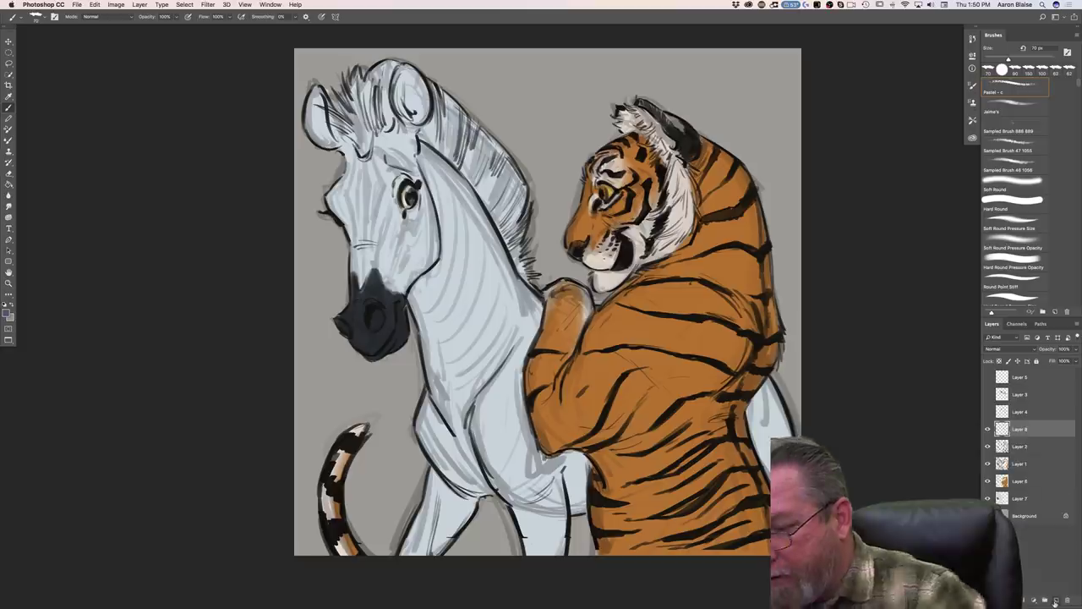
{"action": "left_click", "coordinate": [989, 349]}
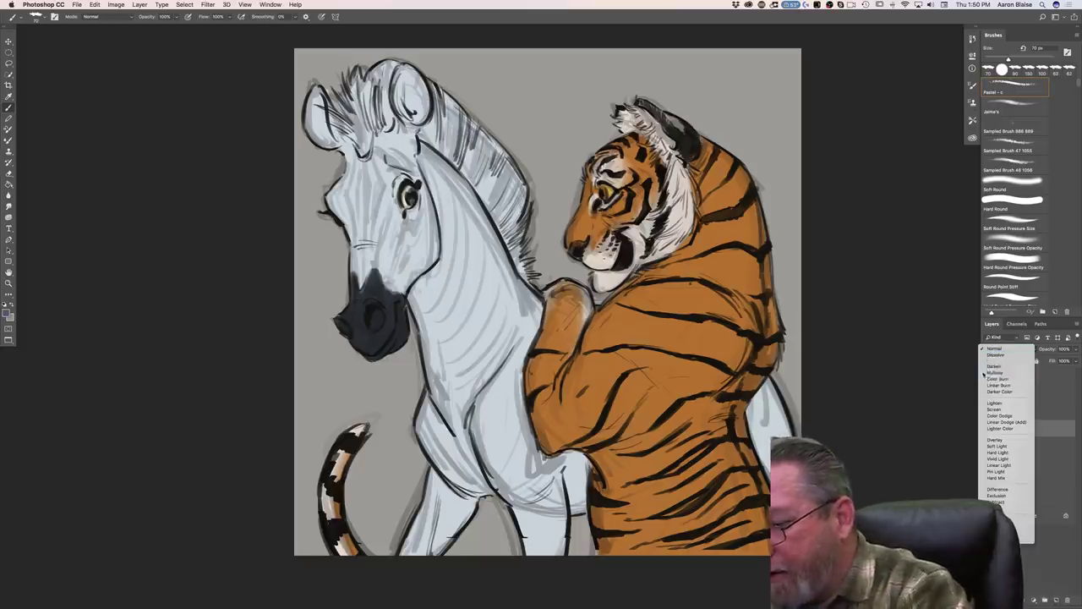
{"action": "left_click", "coordinate": [989, 373]}
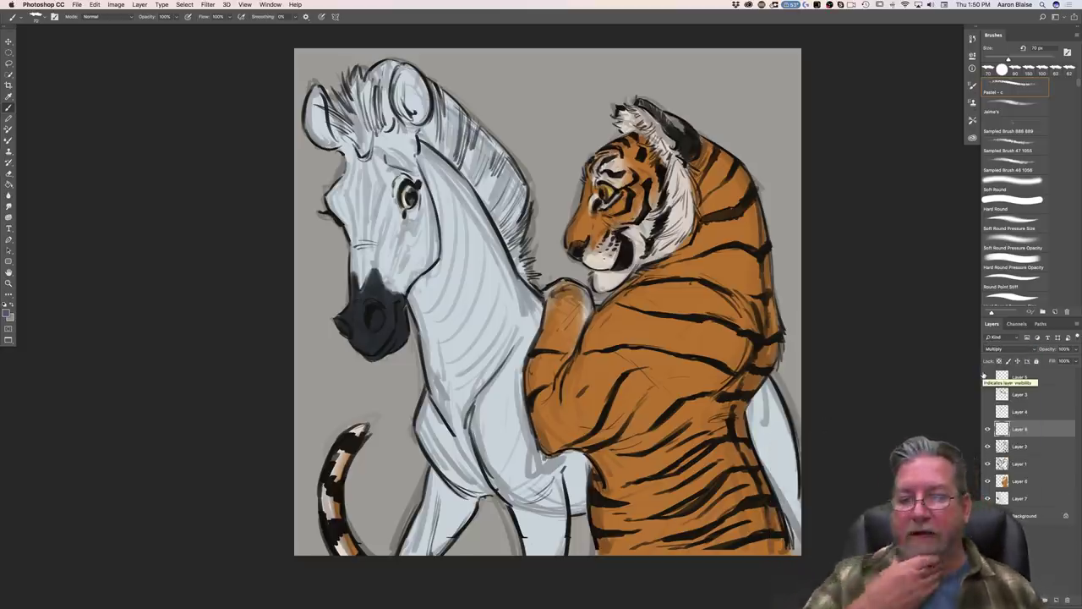
Step: Try a gray-beige foreground color, settle on the sampled dark gray #282828 and return to the Brush tool
{"action": "left_click", "coordinate": [7, 312]}
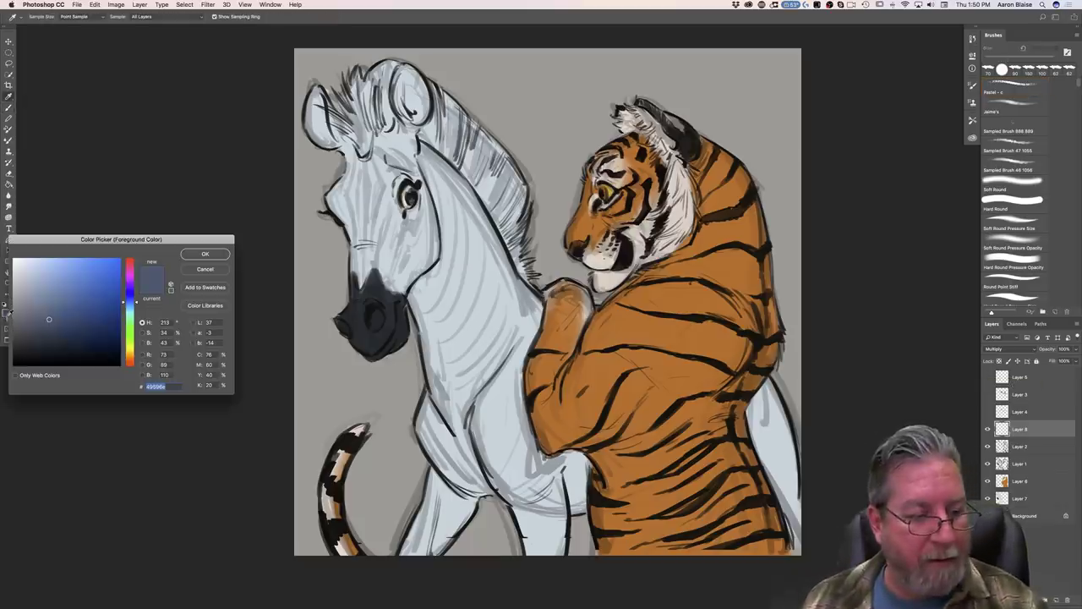
{"action": "left_click_drag", "start_coordinate": [126, 346], "coordinate": [128, 356]}
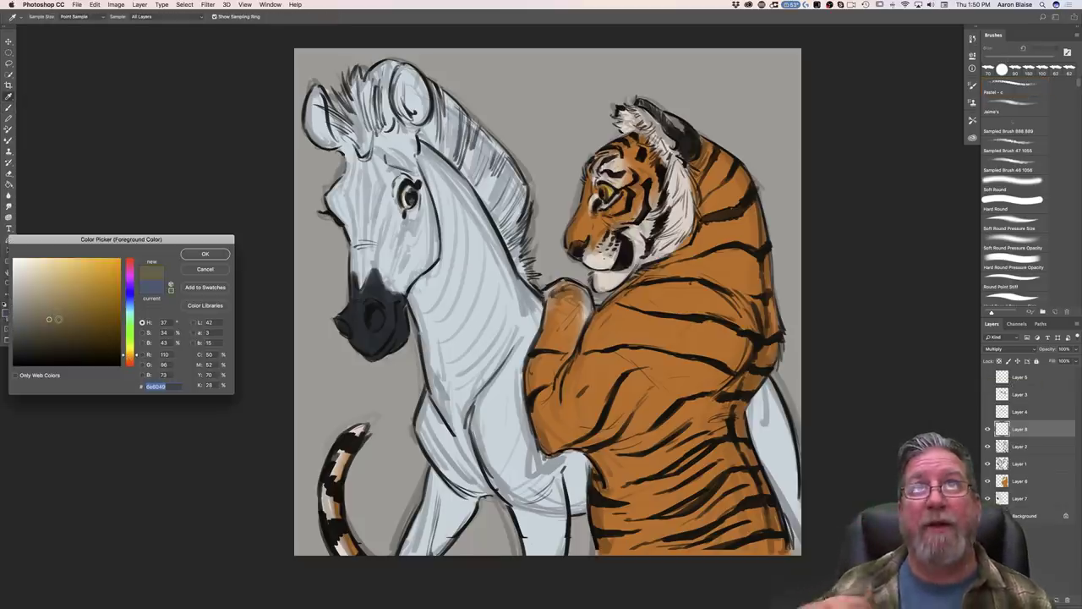
{"action": "left_click", "coordinate": [36, 301]}
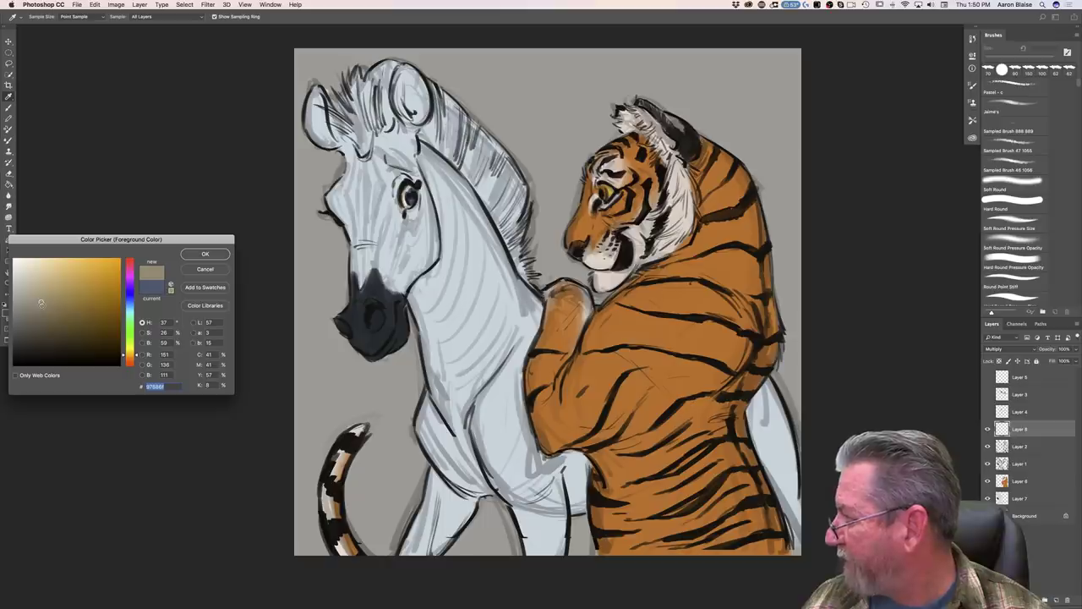
{"action": "left_click_drag", "start_coordinate": [41, 302], "coordinate": [38, 300]}
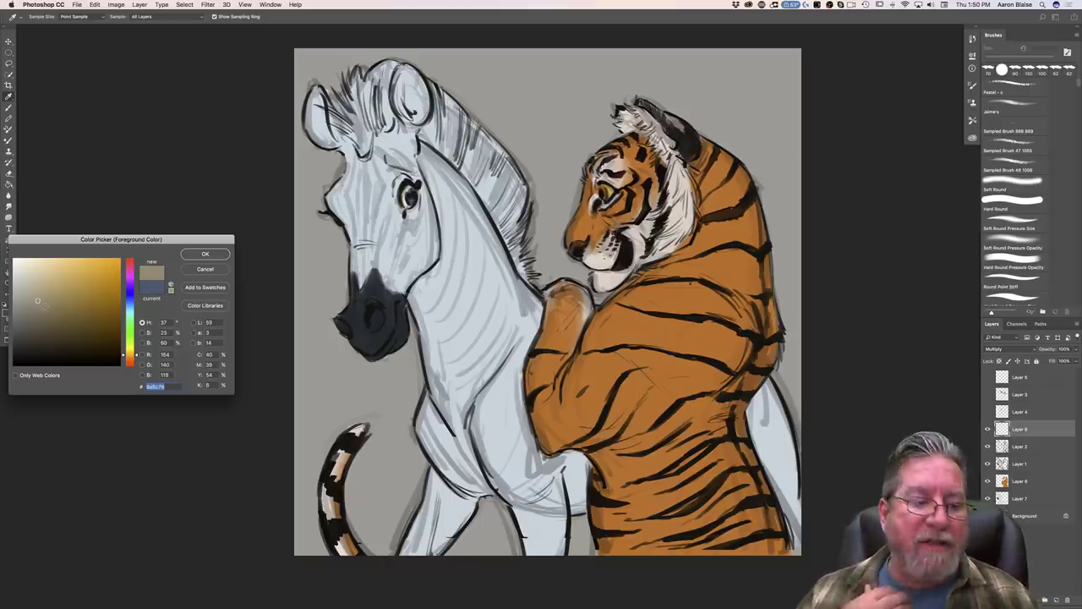
{"action": "left_click", "coordinate": [205, 423]}
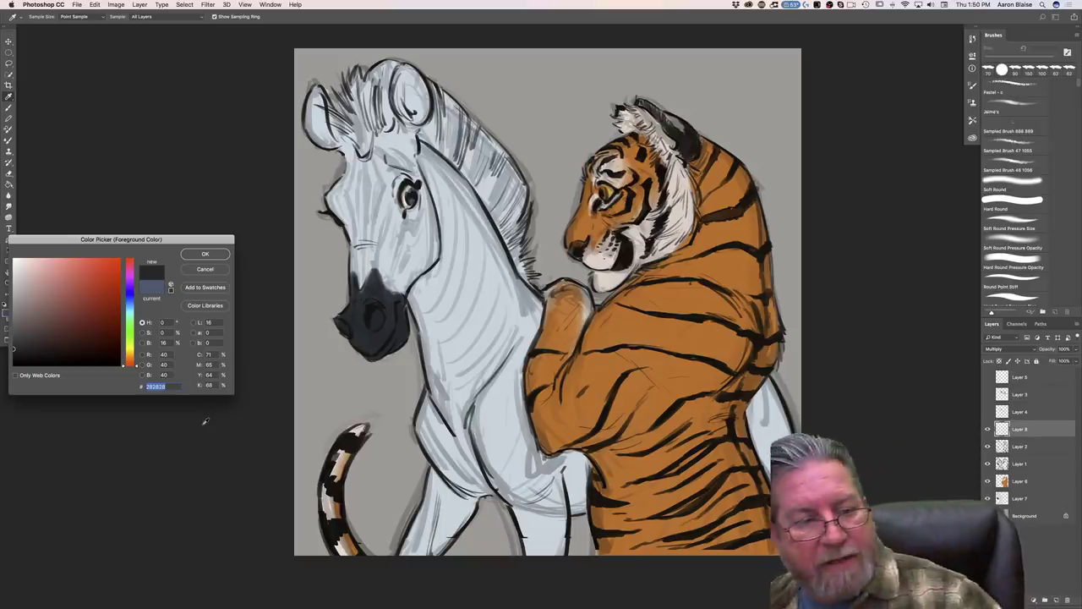
{"action": "left_click", "coordinate": [205, 254]}
{"action": "key", "text": "b"}
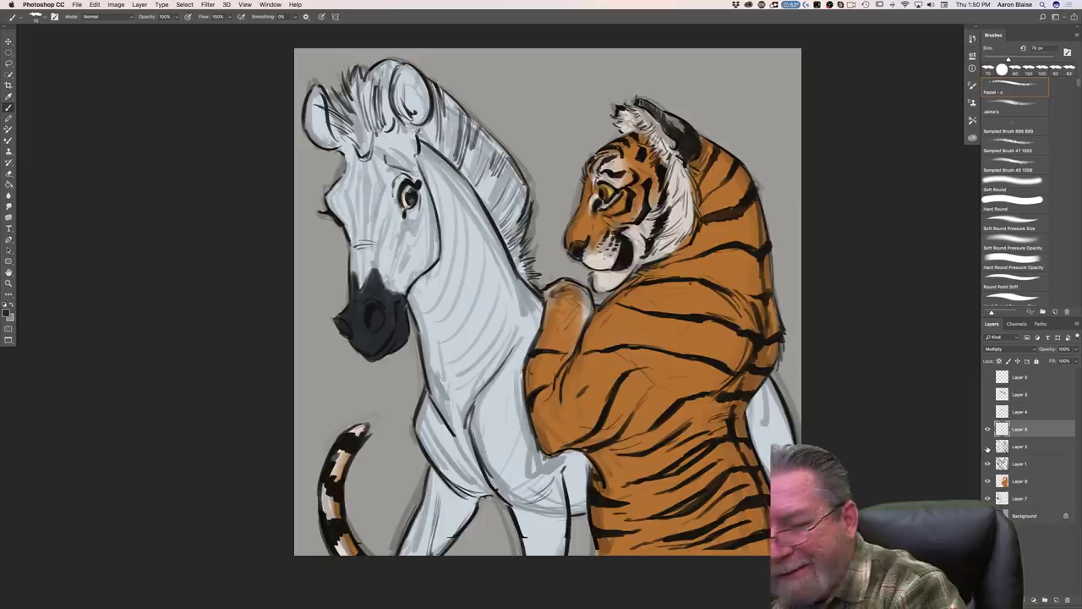
Step: Hide and show Layer 2 to check what it contributes to the drawing
{"action": "left_click", "coordinate": [987, 447]}
{"action": "left_click", "coordinate": [987, 446]}
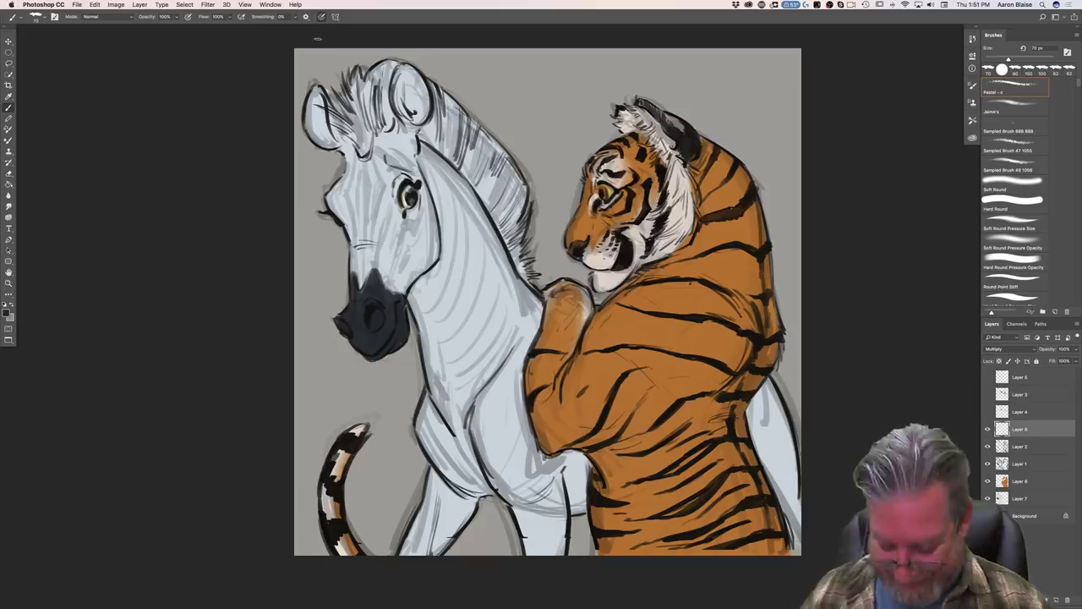
{"action": "key", "text": "super+plus"}
{"action": "key", "text": "super+equal"}
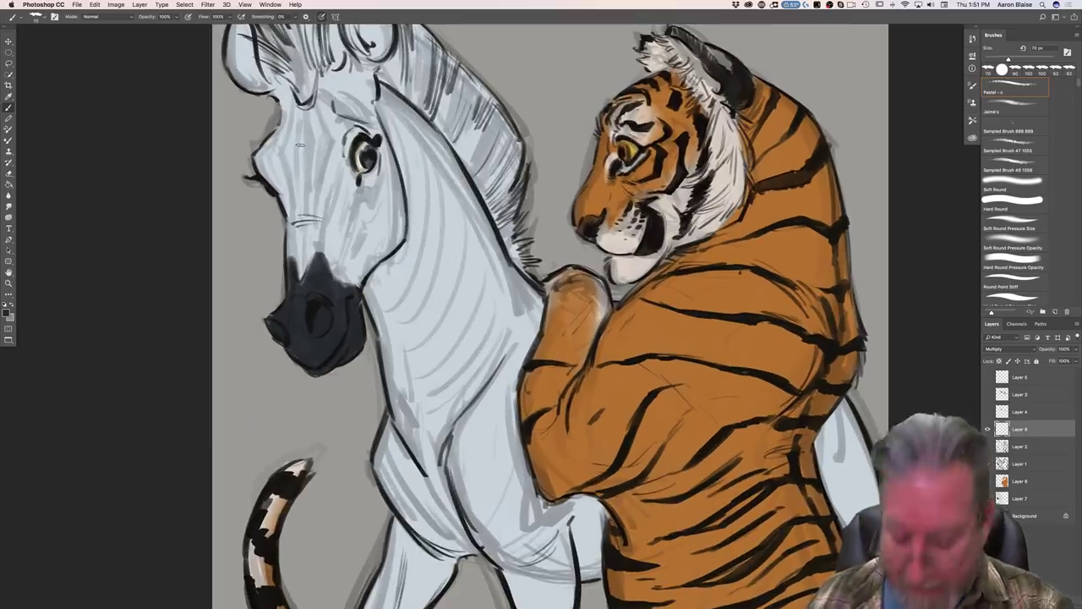
Step: Reduce the brush size and paint dark vertical stripes down the centre of the zebra's face, from forehead to muzzle
{"action": "key", "text": "bracketleft"}
{"action": "key", "text": "bracketleft"}
{"action": "key", "text": "bracketleft"}
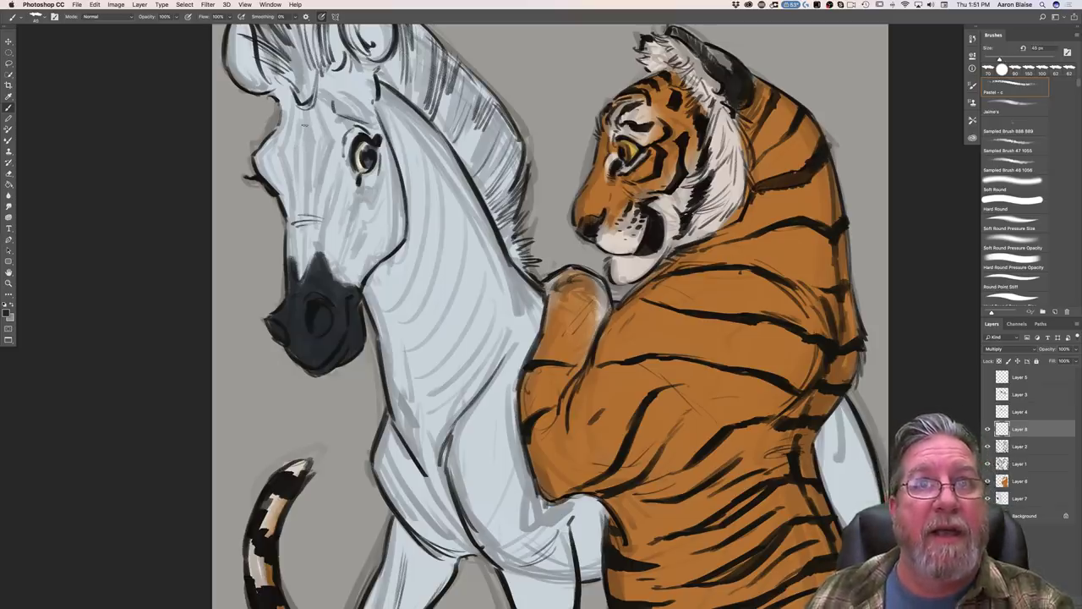
{"action": "left_click_drag", "start_coordinate": [305, 113], "coordinate": [308, 207]}
{"action": "left_click_drag", "start_coordinate": [306, 141], "coordinate": [307, 275]}
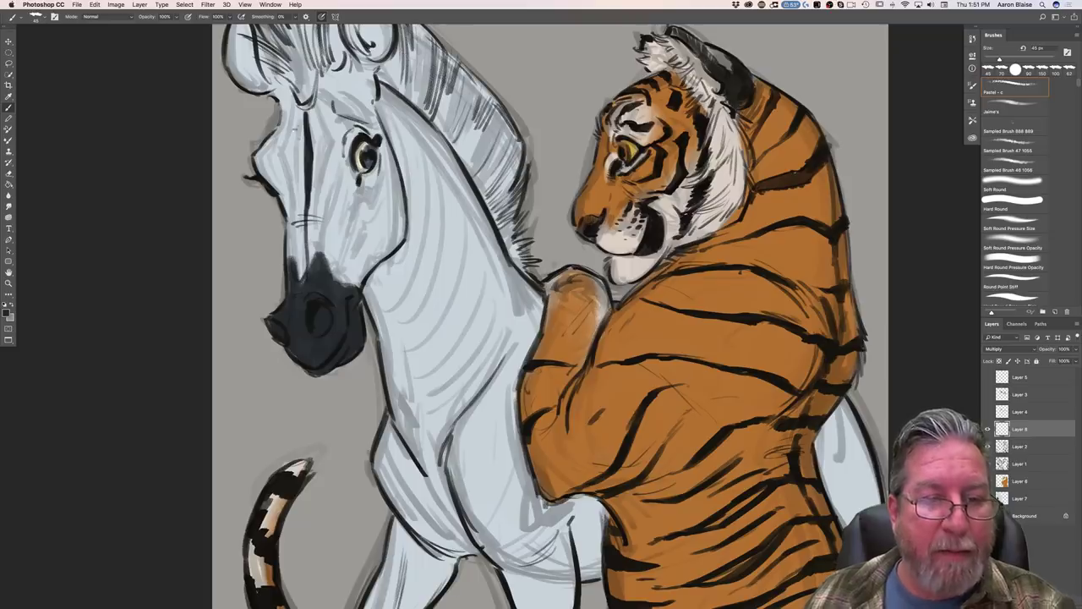
{"action": "left_click_drag", "start_coordinate": [299, 110], "coordinate": [299, 205]}
{"action": "left_click_drag", "start_coordinate": [298, 164], "coordinate": [301, 296]}
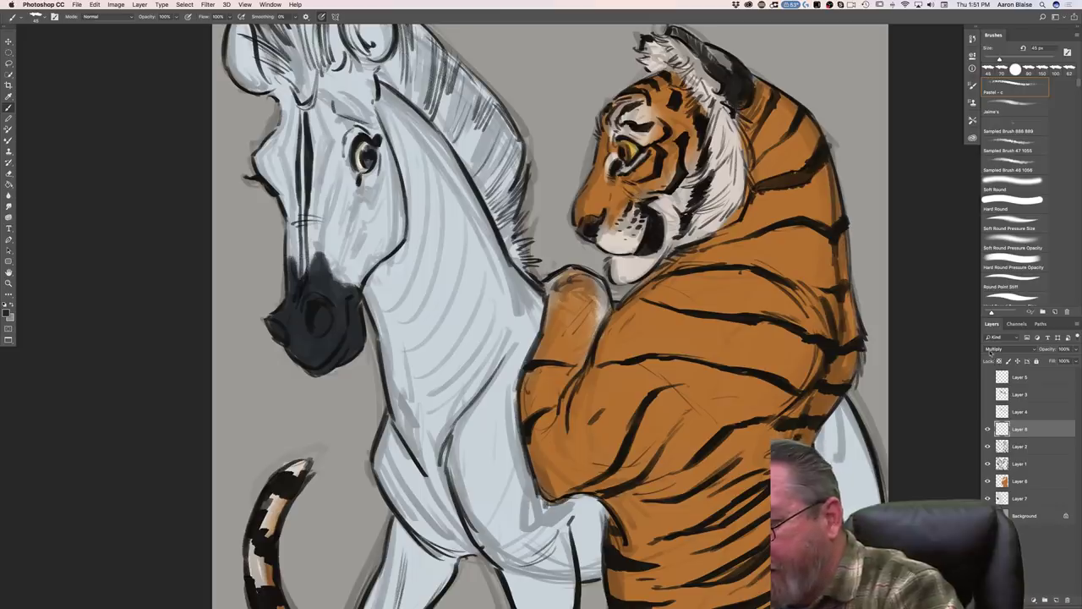
Step: Set the active layer's blending mode to Normal and paint another long stripe down the bridge of the zebra's nose
{"action": "left_click", "coordinate": [988, 350]}
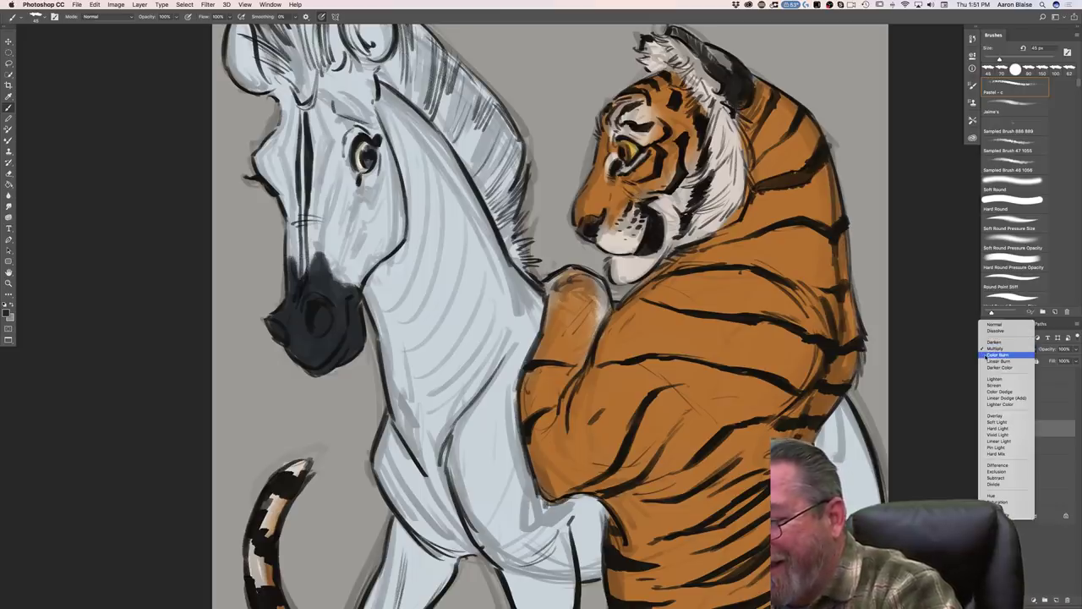
{"action": "left_click", "coordinate": [983, 327]}
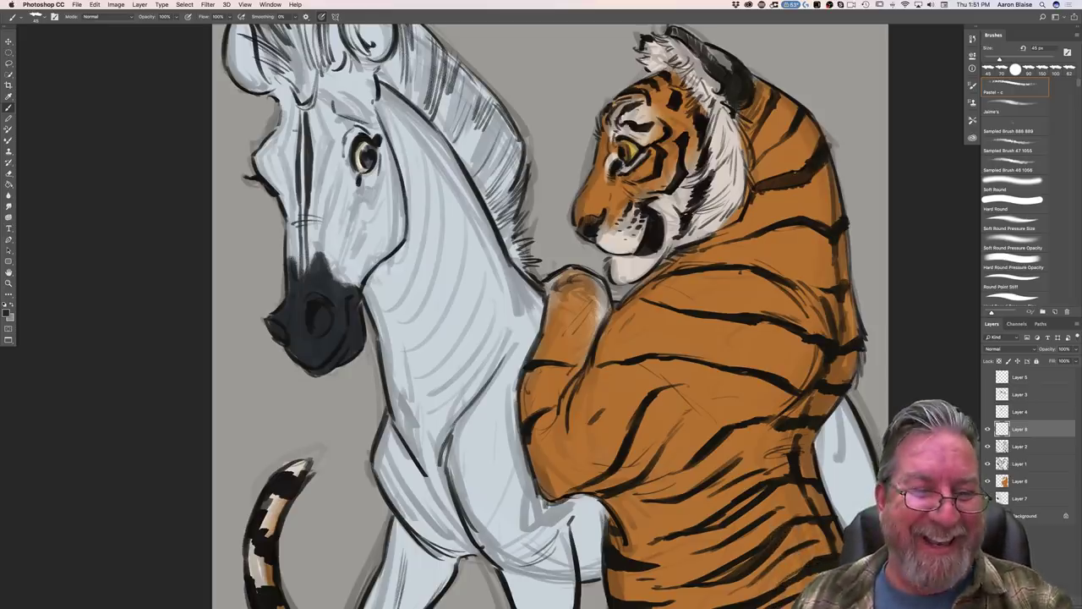
{"action": "left_click_drag", "start_coordinate": [299, 115], "coordinate": [295, 265]}
{"action": "left_click_drag", "start_coordinate": [295, 222], "coordinate": [297, 275]}
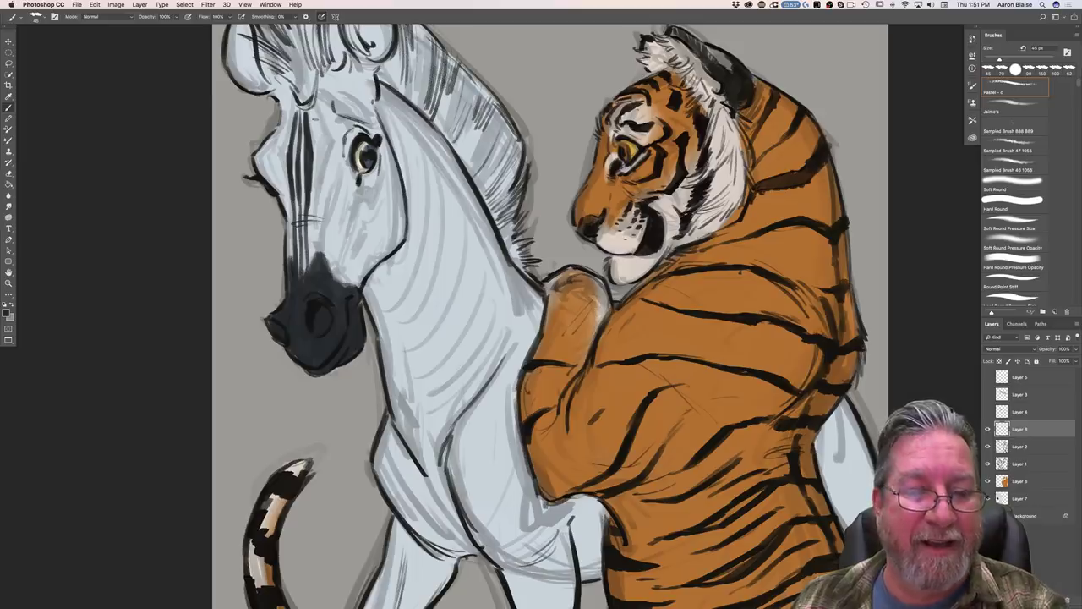
Step: Paint dark stripes from the zebra's forehead to its muzzle on both sides of the central nose stripes
{"action": "left_click_drag", "start_coordinate": [312, 112], "coordinate": [323, 135]}
{"action": "mouse_move", "coordinate": [314, 117]}
{"action": "left_mouse_down"}
{"action": "mouse_move", "coordinate": [333, 154]}
{"action": "mouse_move", "coordinate": [321, 147]}
{"action": "mouse_move", "coordinate": [319, 186]}
{"action": "left_mouse_up"}
{"action": "left_click_drag", "start_coordinate": [318, 145], "coordinate": [327, 191]}
{"action": "left_click_drag", "start_coordinate": [321, 140], "coordinate": [330, 162]}
{"action": "mouse_move", "coordinate": [321, 151]}
{"action": "left_mouse_down"}
{"action": "mouse_move", "coordinate": [328, 184]}
{"action": "mouse_move", "coordinate": [315, 199]}
{"action": "mouse_move", "coordinate": [315, 264]}
{"action": "left_mouse_up"}
{"action": "mouse_move", "coordinate": [286, 120]}
{"action": "left_mouse_down"}
{"action": "mouse_move", "coordinate": [277, 166]}
{"action": "mouse_move", "coordinate": [290, 262]}
{"action": "left_mouse_up"}
Step: With a smaller brush, paint stripes across the zebra's brow and forehead and from below the eye towards the muzzle
{"action": "key", "text": "bracketleft"}
{"action": "key", "text": "bracketright"}
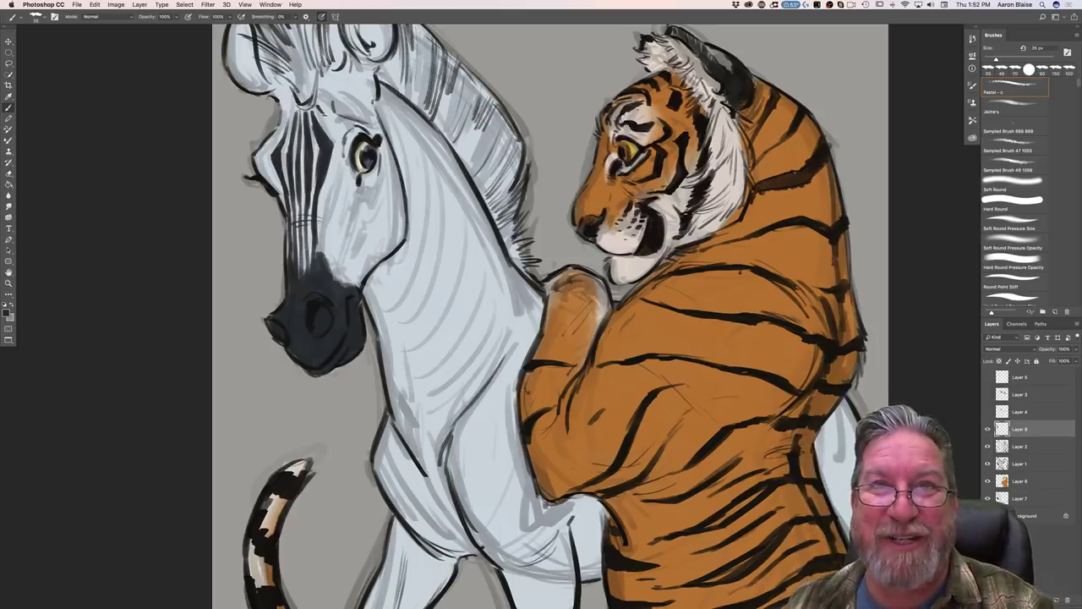
{"action": "left_click_drag", "start_coordinate": [321, 109], "coordinate": [343, 133]}
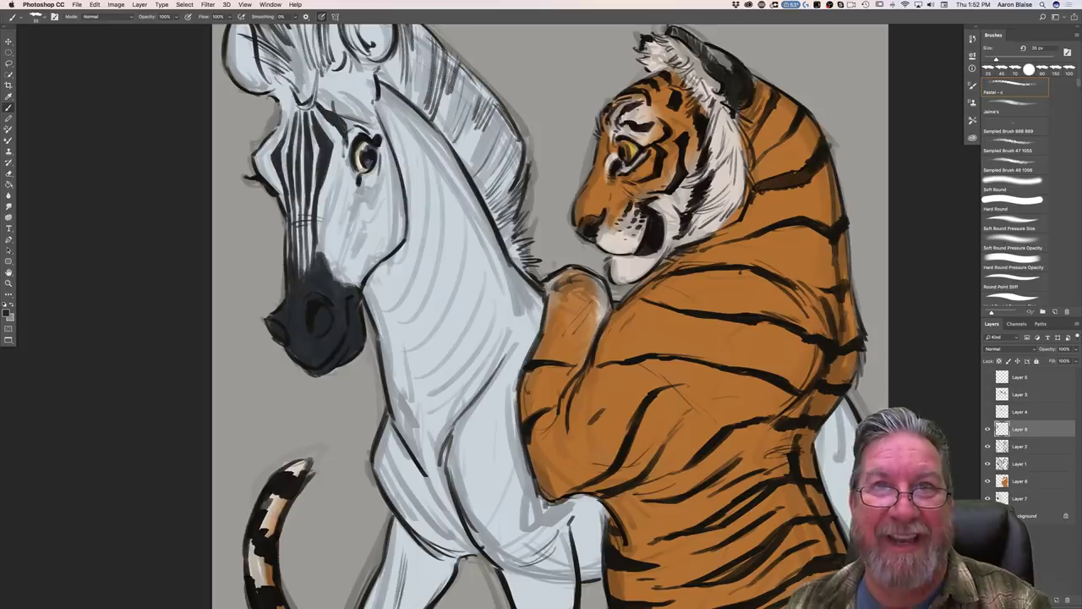
{"action": "mouse_move", "coordinate": [342, 172]}
{"action": "left_mouse_down"}
{"action": "mouse_move", "coordinate": [325, 234]}
{"action": "mouse_move", "coordinate": [337, 207]}
{"action": "mouse_move", "coordinate": [329, 222]}
{"action": "left_mouse_up"}
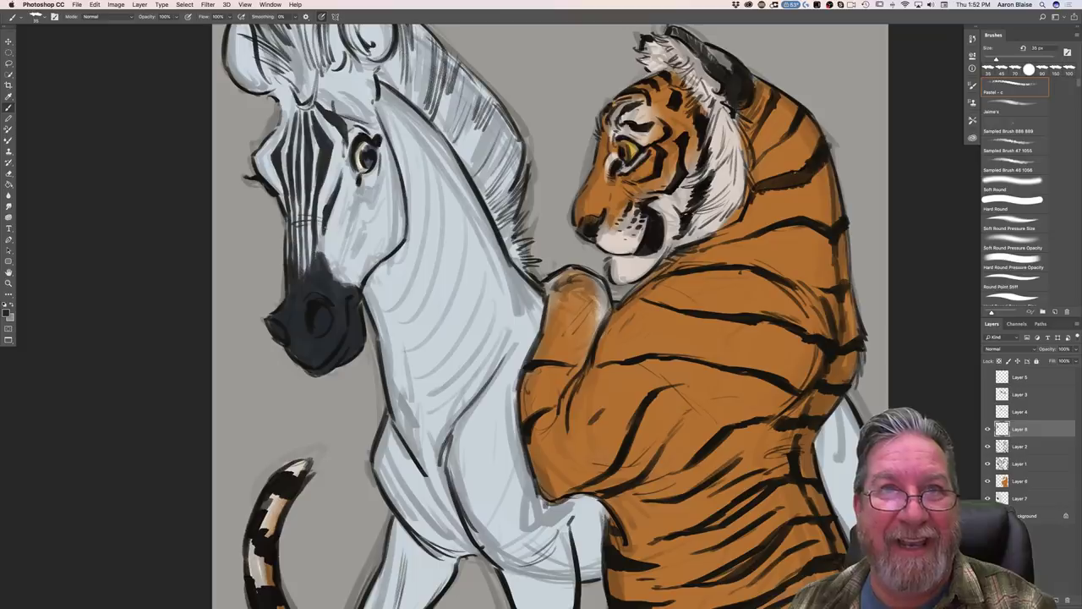
{"action": "left_click_drag", "start_coordinate": [325, 230], "coordinate": [321, 257]}
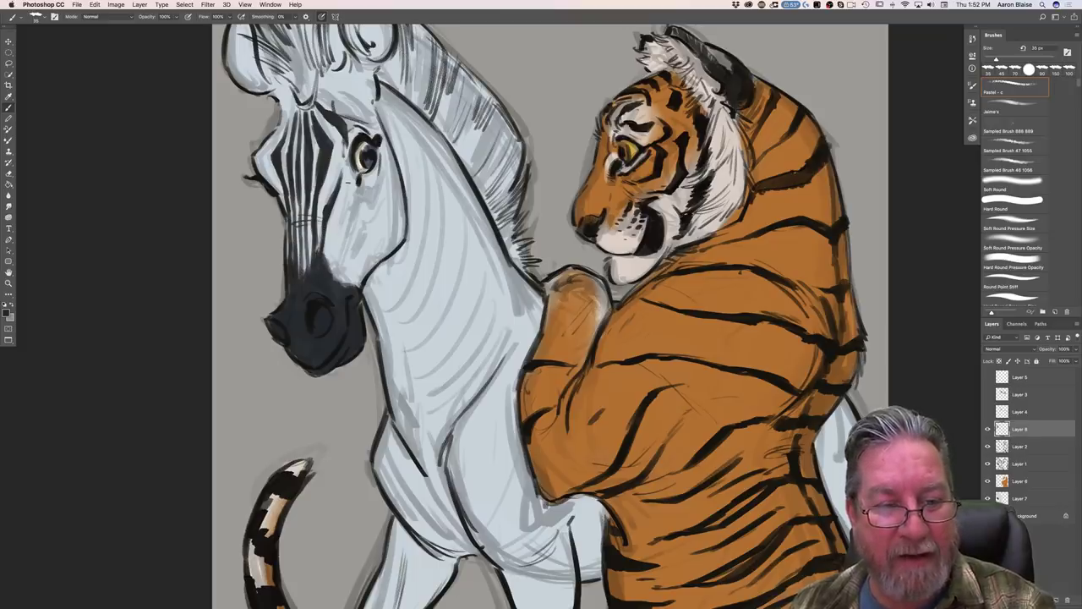
{"action": "left_click_drag", "start_coordinate": [346, 180], "coordinate": [328, 259]}
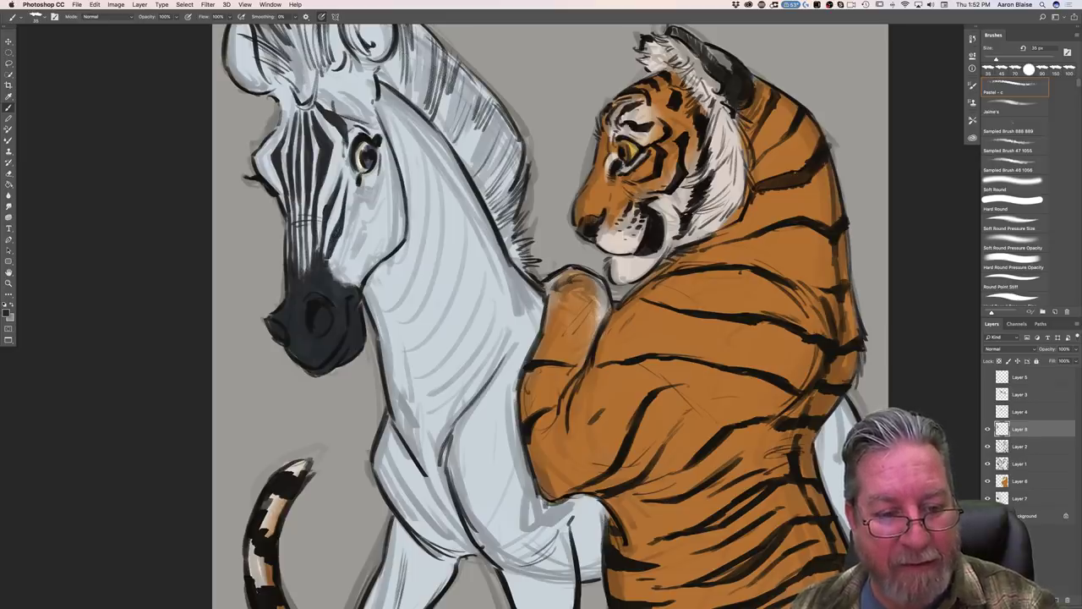
{"action": "left_click_drag", "start_coordinate": [327, 245], "coordinate": [328, 268]}
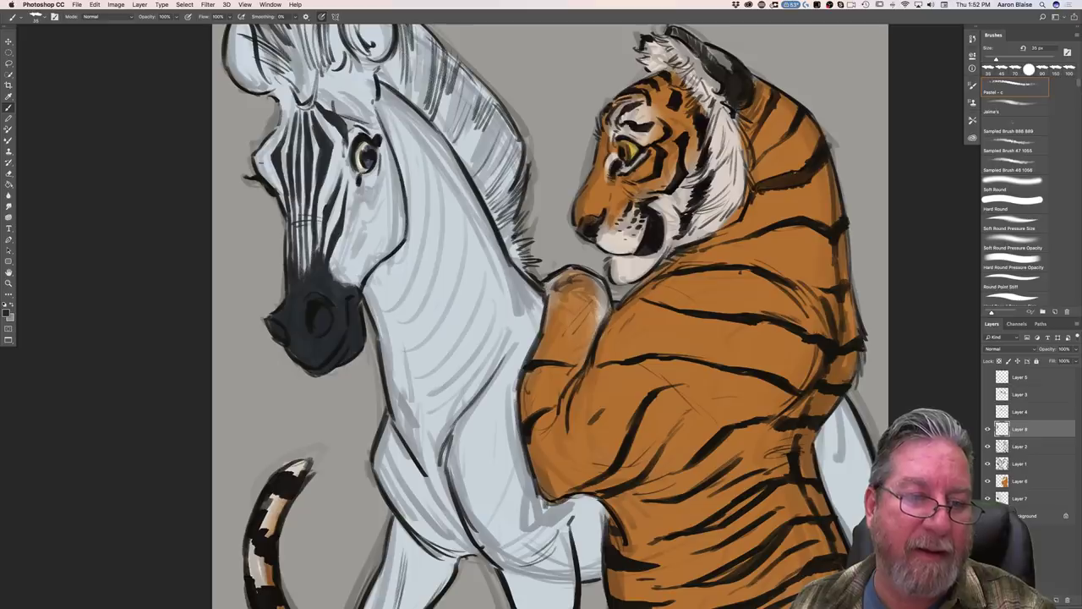
{"action": "mouse_move", "coordinate": [262, 172]}
{"action": "left_mouse_down"}
{"action": "mouse_move", "coordinate": [277, 130]}
{"action": "mouse_move", "coordinate": [262, 170]}
{"action": "left_mouse_up"}
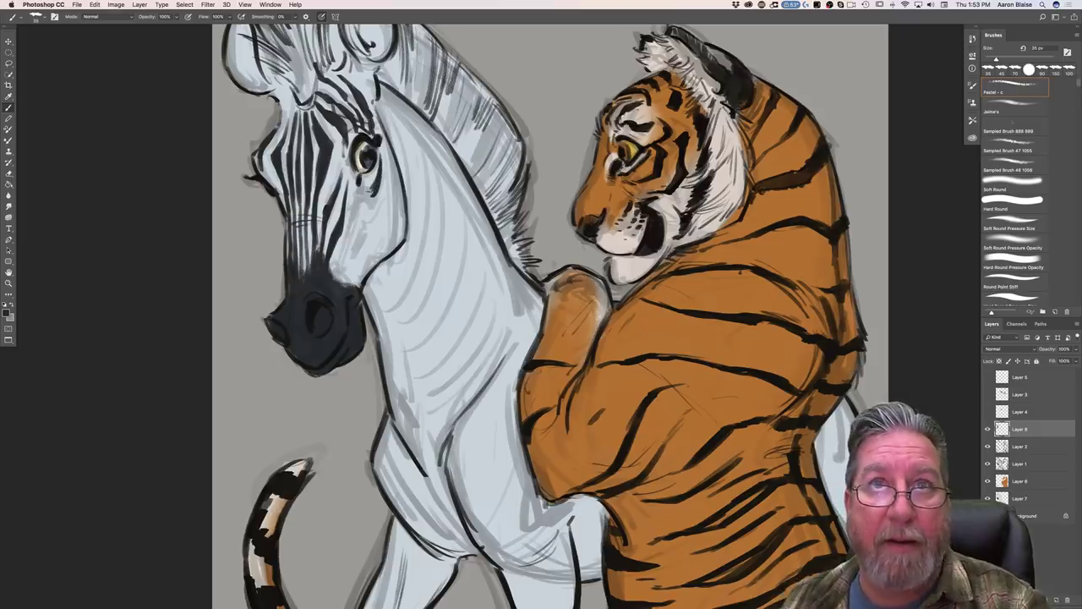
Step: Paint dark stripes below the zebra's eye and an angled stripe pattern across its cheek
{"action": "mouse_move", "coordinate": [374, 187]}
{"action": "left_mouse_down"}
{"action": "mouse_move", "coordinate": [351, 225]}
{"action": "mouse_move", "coordinate": [370, 196]}
{"action": "mouse_move", "coordinate": [358, 201]}
{"action": "left_mouse_up"}
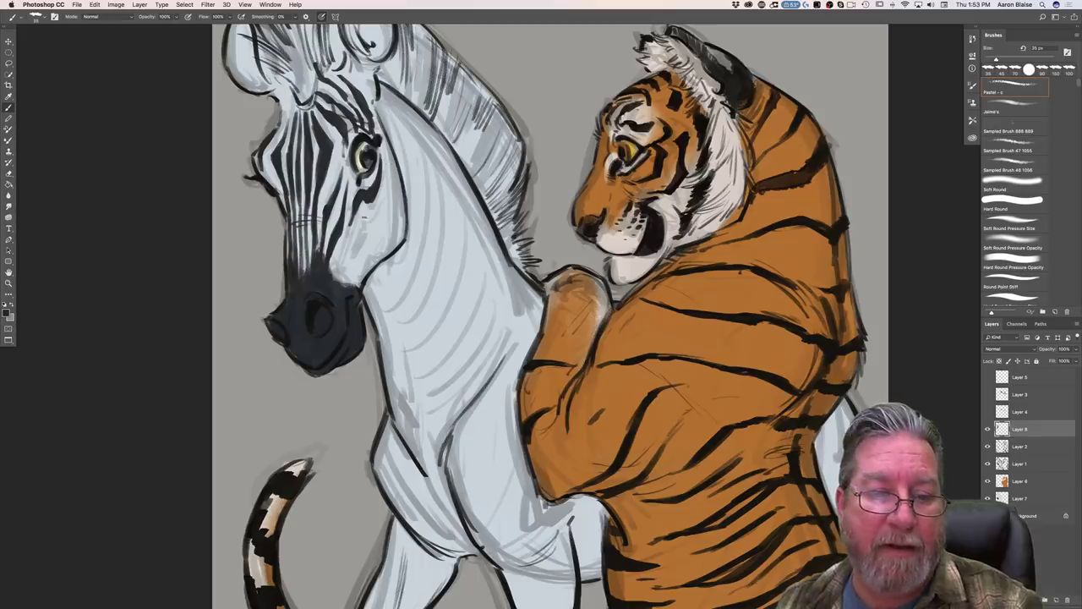
{"action": "mouse_move", "coordinate": [365, 217]}
{"action": "left_mouse_down"}
{"action": "mouse_move", "coordinate": [380, 210]}
{"action": "mouse_move", "coordinate": [398, 245]}
{"action": "mouse_move", "coordinate": [379, 235]}
{"action": "mouse_move", "coordinate": [374, 213]}
{"action": "mouse_move", "coordinate": [396, 252]}
{"action": "mouse_move", "coordinate": [382, 227]}
{"action": "left_mouse_up"}
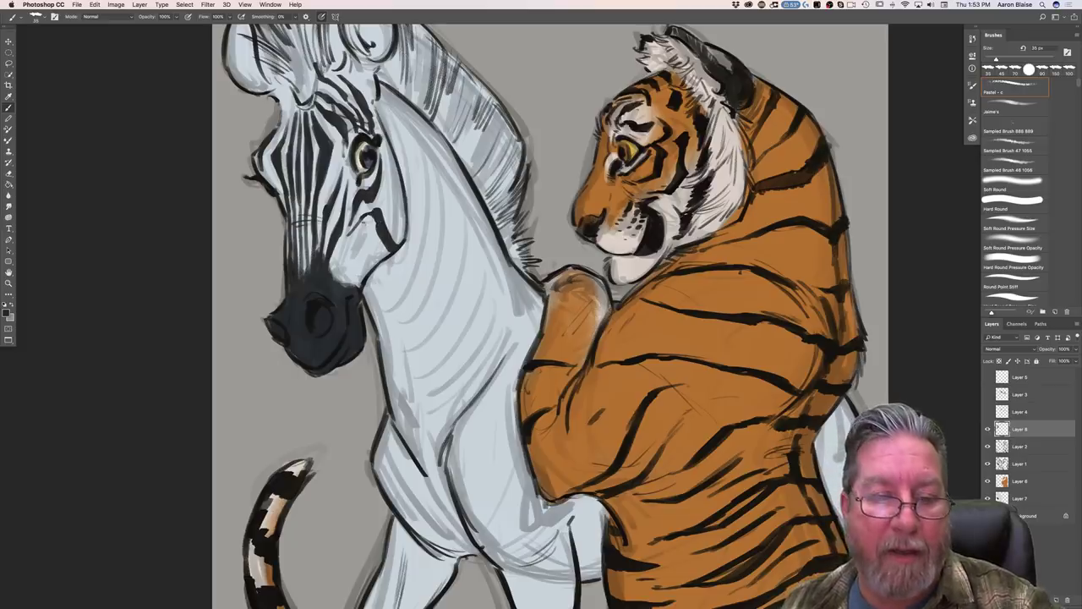
{"action": "left_click_drag", "start_coordinate": [371, 213], "coordinate": [353, 229]}
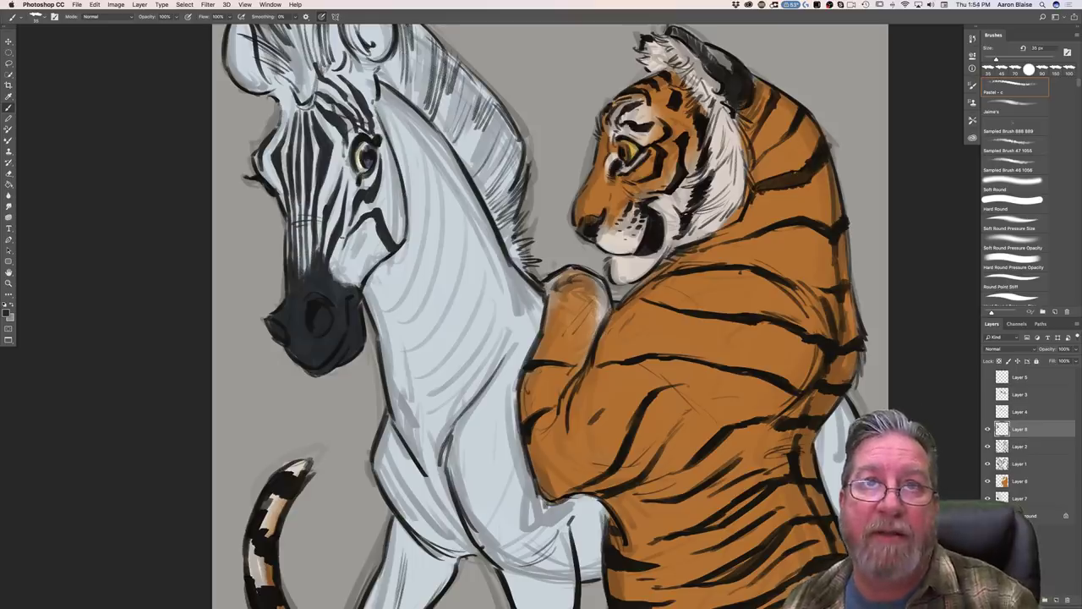
{"action": "left_click_drag", "start_coordinate": [368, 229], "coordinate": [383, 257]}
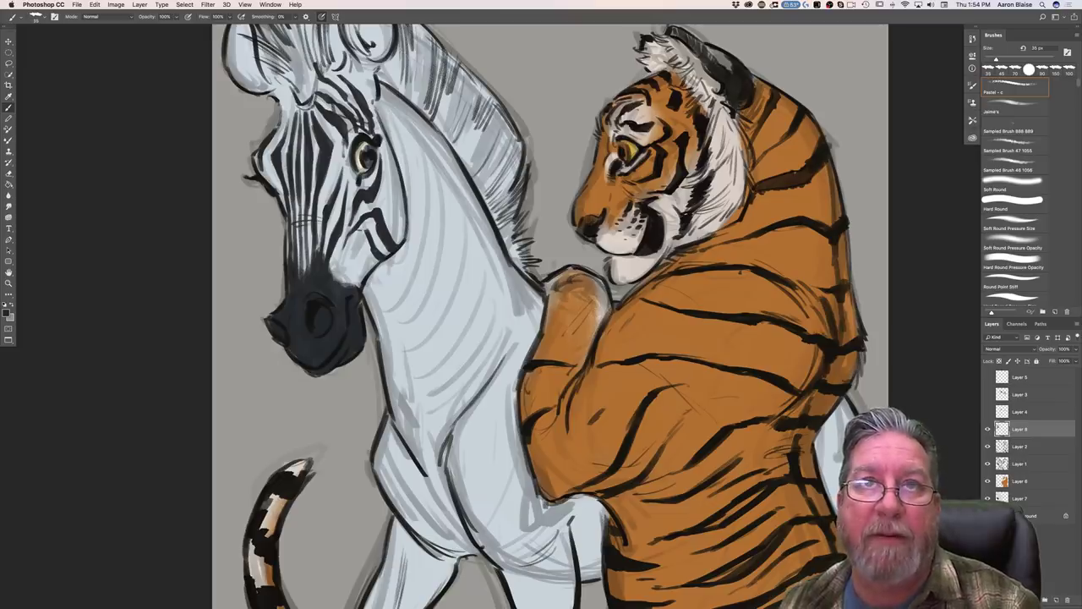
Step: Add short curved stripes between the zebra's cheek and muzzle, and long stripes behind the eye down the jaw
{"action": "left_click_drag", "start_coordinate": [370, 260], "coordinate": [364, 251]}
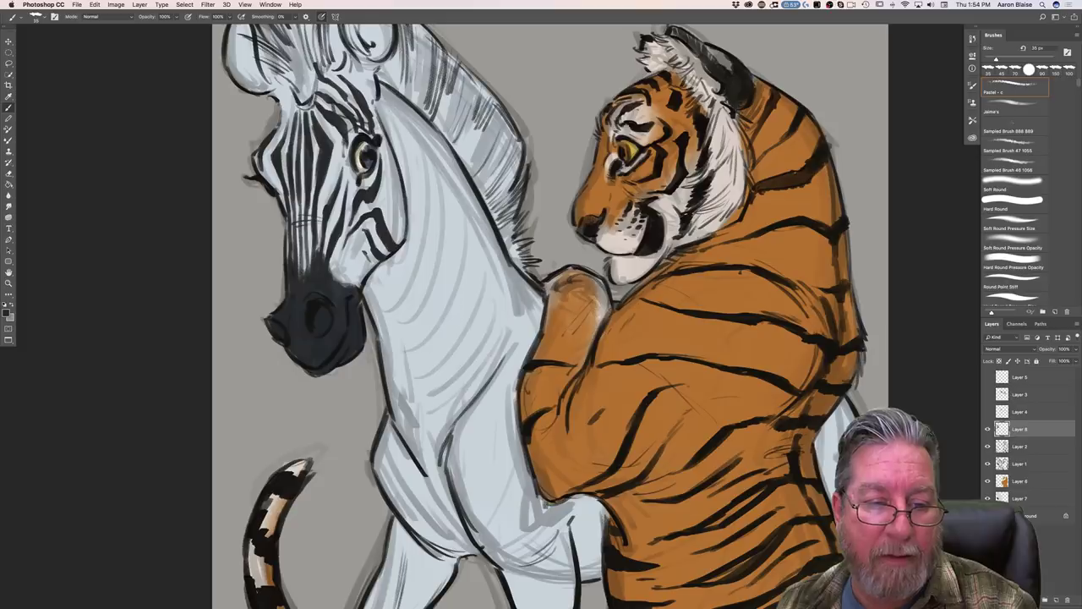
{"action": "left_click_drag", "start_coordinate": [363, 246], "coordinate": [353, 249]}
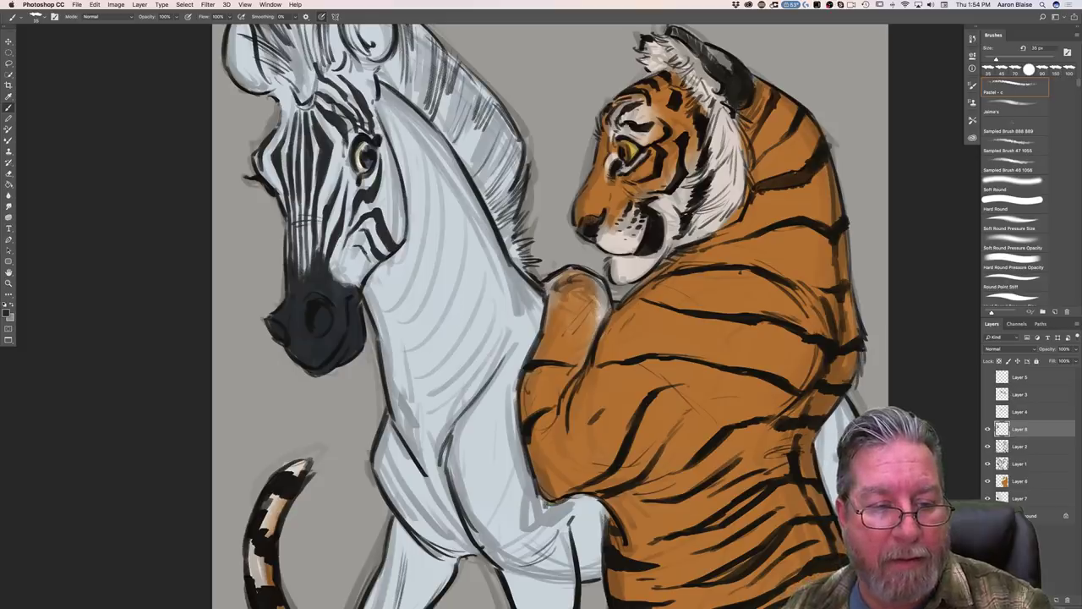
{"action": "left_click_drag", "start_coordinate": [356, 246], "coordinate": [332, 274]}
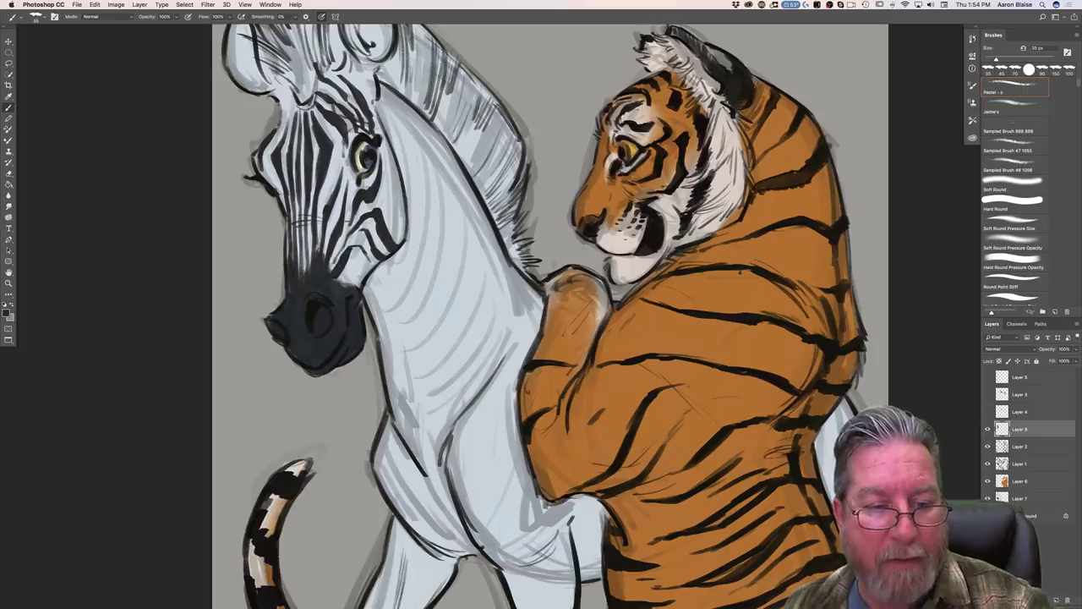
{"action": "left_click_drag", "start_coordinate": [352, 243], "coordinate": [377, 263]}
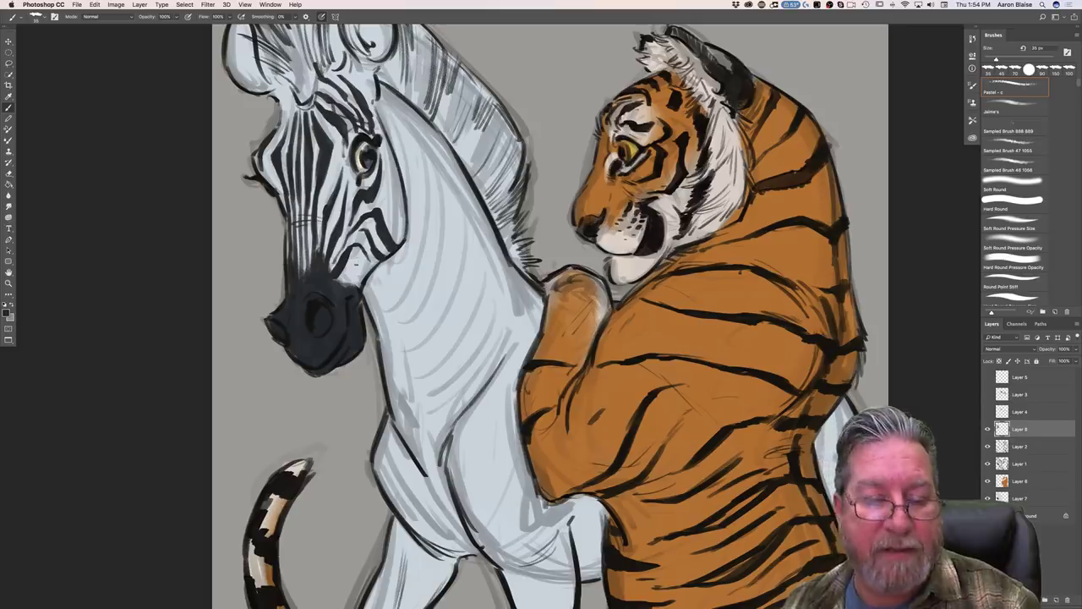
{"action": "mouse_move", "coordinate": [371, 268]}
{"action": "left_mouse_down"}
{"action": "mouse_move", "coordinate": [354, 241]}
{"action": "mouse_move", "coordinate": [359, 261]}
{"action": "mouse_move", "coordinate": [344, 284]}
{"action": "mouse_move", "coordinate": [362, 262]}
{"action": "mouse_move", "coordinate": [347, 287]}
{"action": "left_mouse_up"}
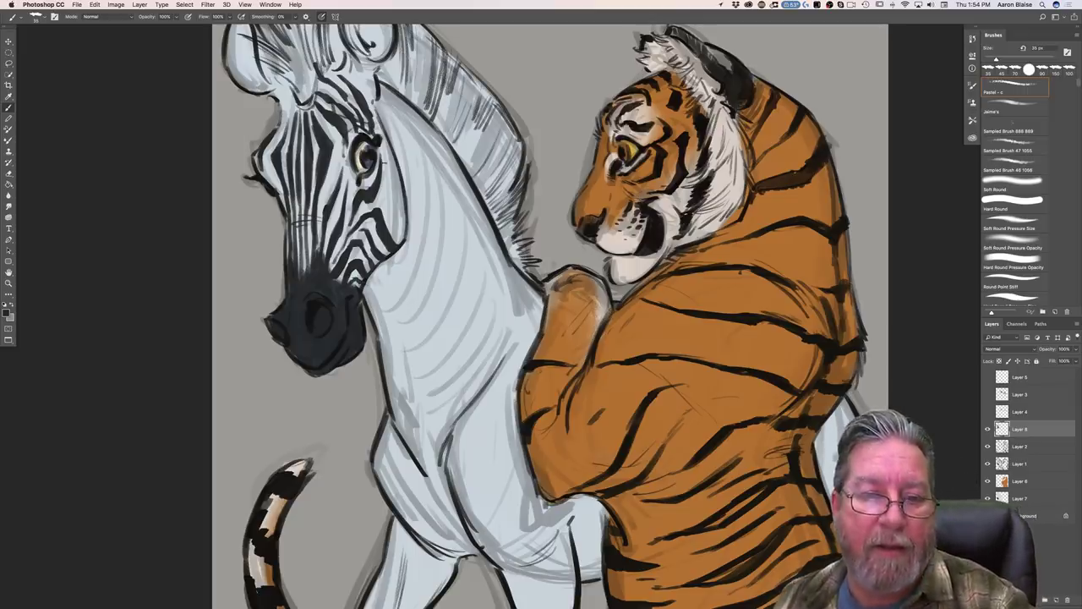
{"action": "left_click_drag", "start_coordinate": [382, 146], "coordinate": [400, 243]}
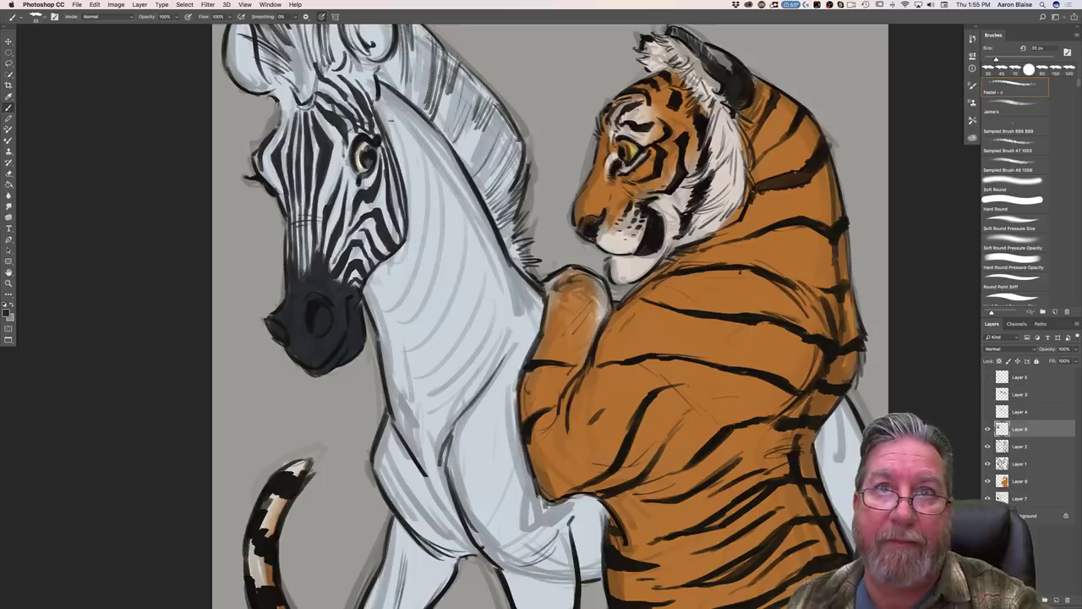
Step: Outline both edges of a broad neck stripe curving from behind the zebra's ear, around the jaw, to the throat
{"action": "left_click_drag", "start_coordinate": [380, 99], "coordinate": [402, 148]}
{"action": "left_click_drag", "start_coordinate": [381, 84], "coordinate": [415, 218]}
{"action": "left_click_drag", "start_coordinate": [409, 161], "coordinate": [416, 259]}
{"action": "mouse_move", "coordinate": [414, 216]}
{"action": "left_mouse_down"}
{"action": "mouse_move", "coordinate": [409, 275]}
{"action": "mouse_move", "coordinate": [396, 294]}
{"action": "left_mouse_up"}
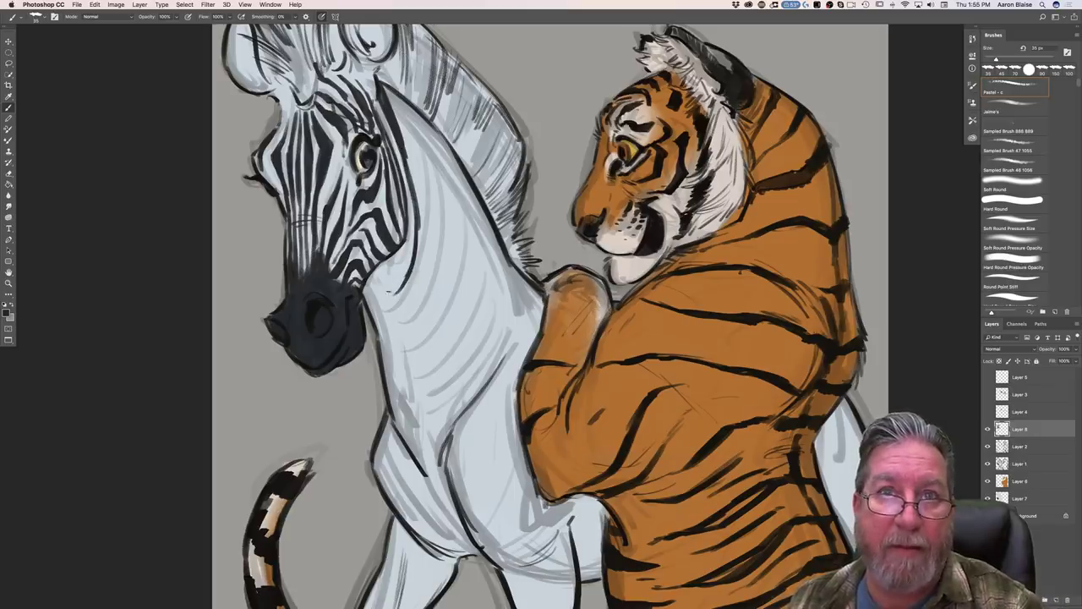
{"action": "left_click_drag", "start_coordinate": [363, 287], "coordinate": [381, 303]}
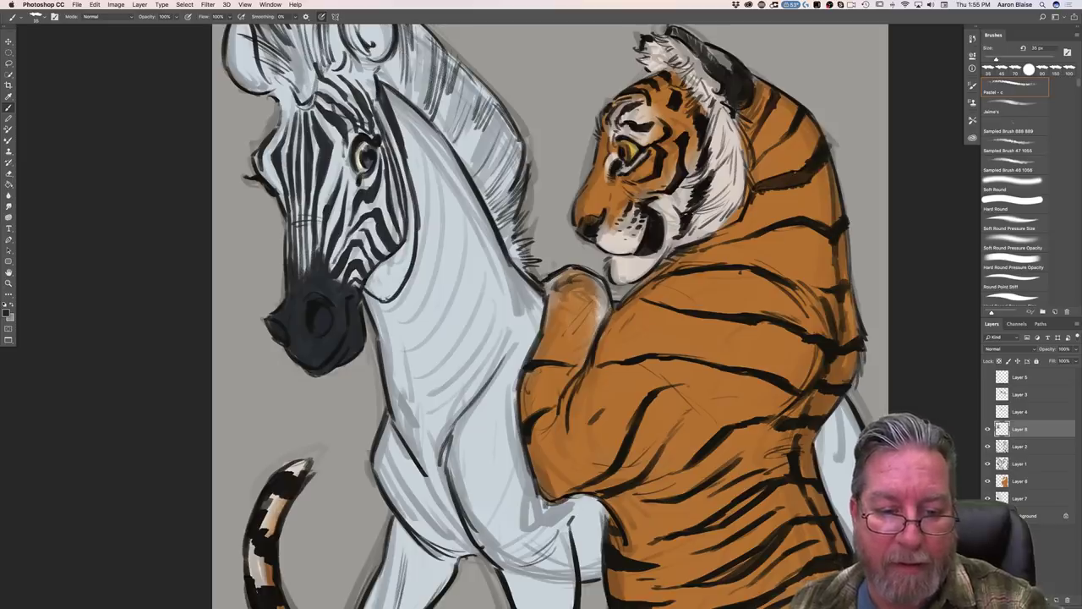
{"action": "left_click_drag", "start_coordinate": [393, 107], "coordinate": [420, 198]}
{"action": "left_click_drag", "start_coordinate": [405, 149], "coordinate": [425, 255]}
{"action": "left_click_drag", "start_coordinate": [414, 194], "coordinate": [423, 291]}
{"action": "mouse_move", "coordinate": [425, 252]}
{"action": "left_mouse_down"}
{"action": "mouse_move", "coordinate": [396, 321]}
{"action": "mouse_move", "coordinate": [373, 312]}
{"action": "mouse_move", "coordinate": [372, 326]}
{"action": "left_mouse_up"}
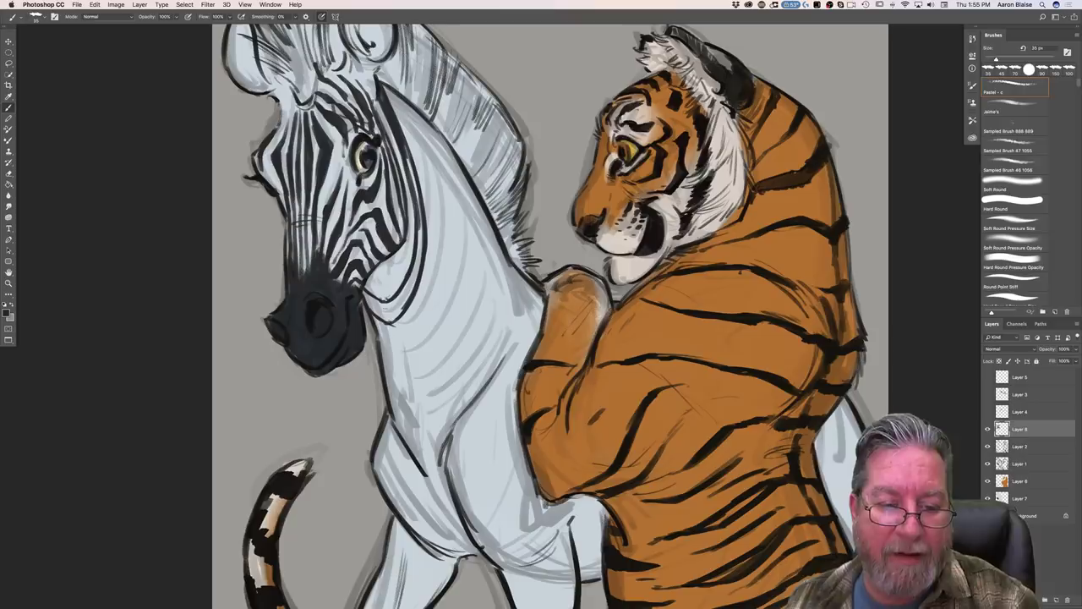
Step: Fill the outlined neck stripe behind the zebra's jaw with solid dark gray, from the throat up to the ear
{"action": "left_click_drag", "start_coordinate": [363, 293], "coordinate": [369, 309]}
{"action": "left_click_drag", "start_coordinate": [367, 296], "coordinate": [384, 317]}
{"action": "left_click_drag", "start_coordinate": [376, 301], "coordinate": [391, 323]}
{"action": "left_click_drag", "start_coordinate": [384, 303], "coordinate": [396, 321]}
{"action": "mouse_move", "coordinate": [400, 300]}
{"action": "left_mouse_down"}
{"action": "mouse_move", "coordinate": [389, 313]}
{"action": "mouse_move", "coordinate": [401, 312]}
{"action": "left_mouse_up"}
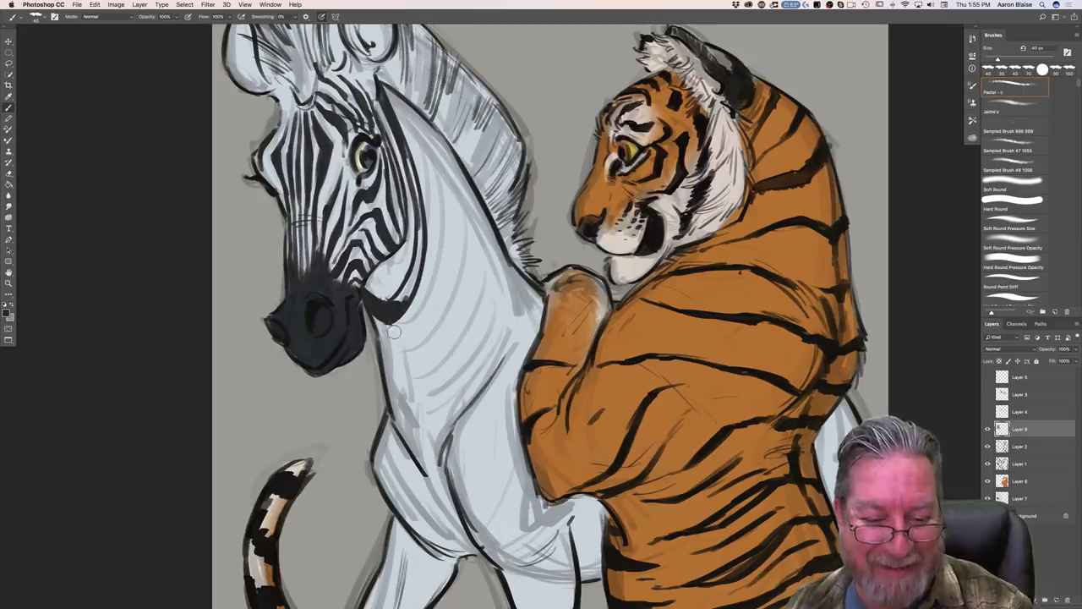
{"action": "key", "text": "e"}
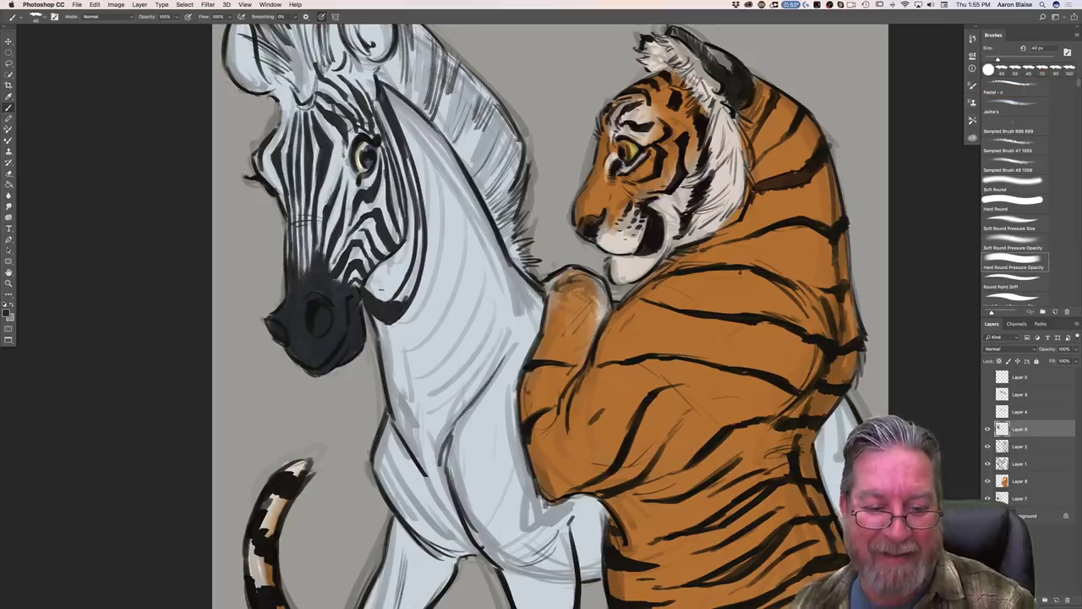
{"action": "mouse_move", "coordinate": [413, 277]}
{"action": "left_mouse_down"}
{"action": "mouse_move", "coordinate": [401, 301]}
{"action": "mouse_move", "coordinate": [409, 299]}
{"action": "mouse_move", "coordinate": [395, 302]}
{"action": "mouse_move", "coordinate": [419, 238]}
{"action": "mouse_move", "coordinate": [407, 155]}
{"action": "left_mouse_up"}
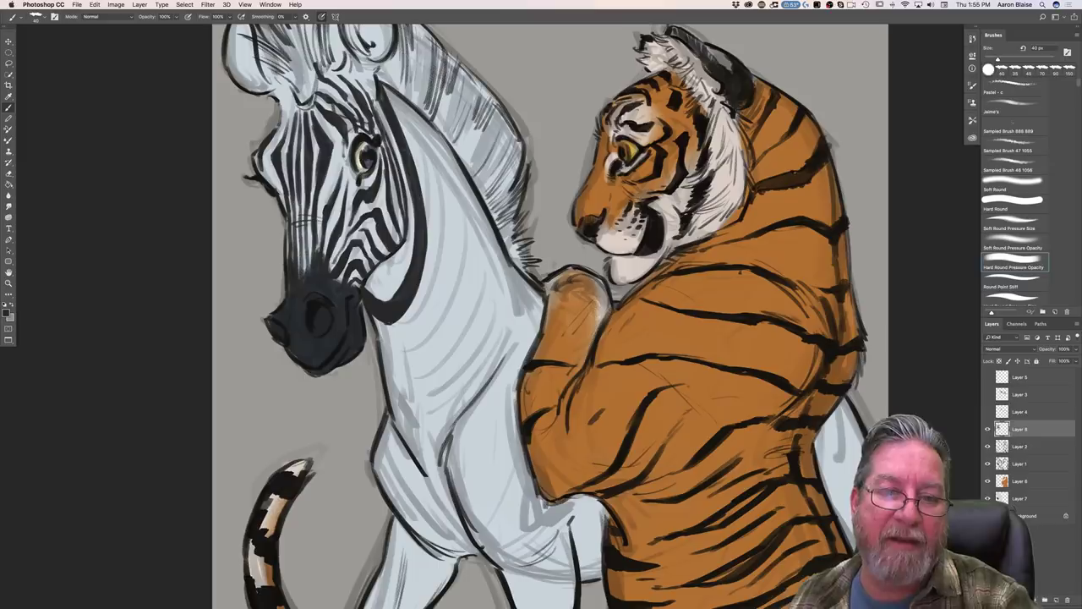
Step: Darken the lower edge of the zebra's jaw with a thick stripe where the cheek meets the neck
{"action": "key", "text": "bracketright"}
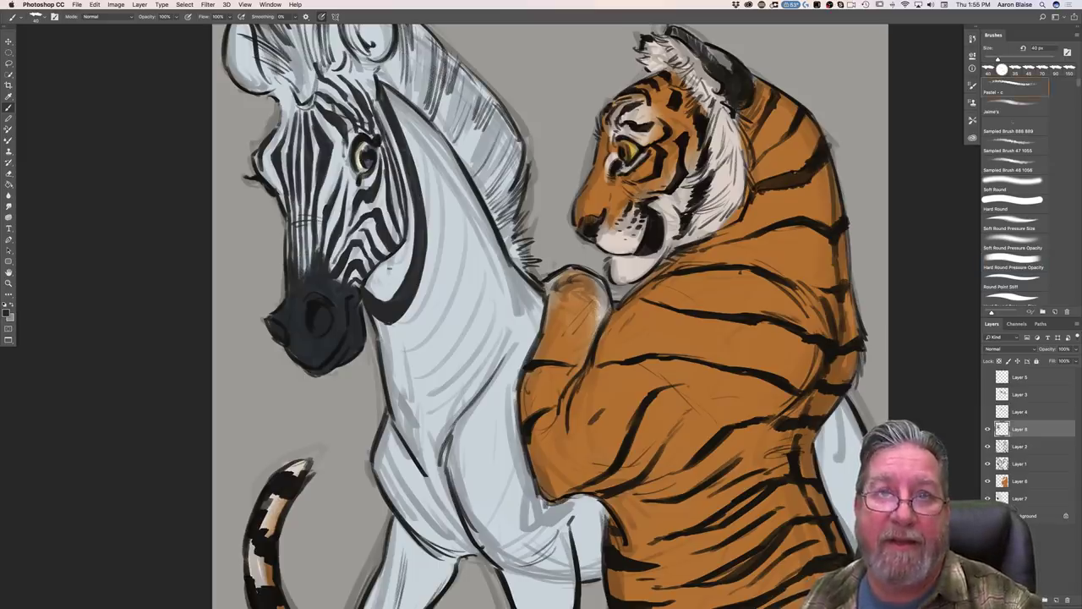
{"action": "mouse_move", "coordinate": [401, 249]}
{"action": "left_mouse_down"}
{"action": "mouse_move", "coordinate": [381, 279]}
{"action": "mouse_move", "coordinate": [370, 277]}
{"action": "mouse_move", "coordinate": [391, 261]}
{"action": "mouse_move", "coordinate": [374, 274]}
{"action": "mouse_move", "coordinate": [389, 273]}
{"action": "left_mouse_up"}
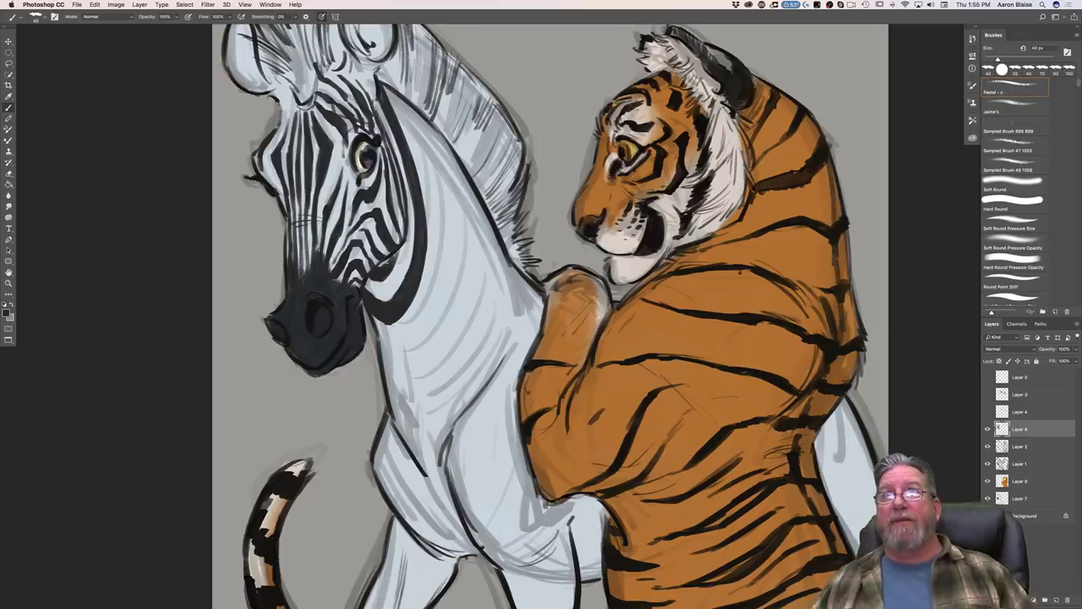
{"action": "mouse_move", "coordinate": [392, 259]}
{"action": "left_mouse_down"}
{"action": "mouse_move", "coordinate": [381, 267]}
{"action": "mouse_move", "coordinate": [397, 253]}
{"action": "mouse_move", "coordinate": [393, 268]}
{"action": "left_mouse_up"}
{"action": "left_click_drag", "start_coordinate": [401, 252], "coordinate": [379, 283]}
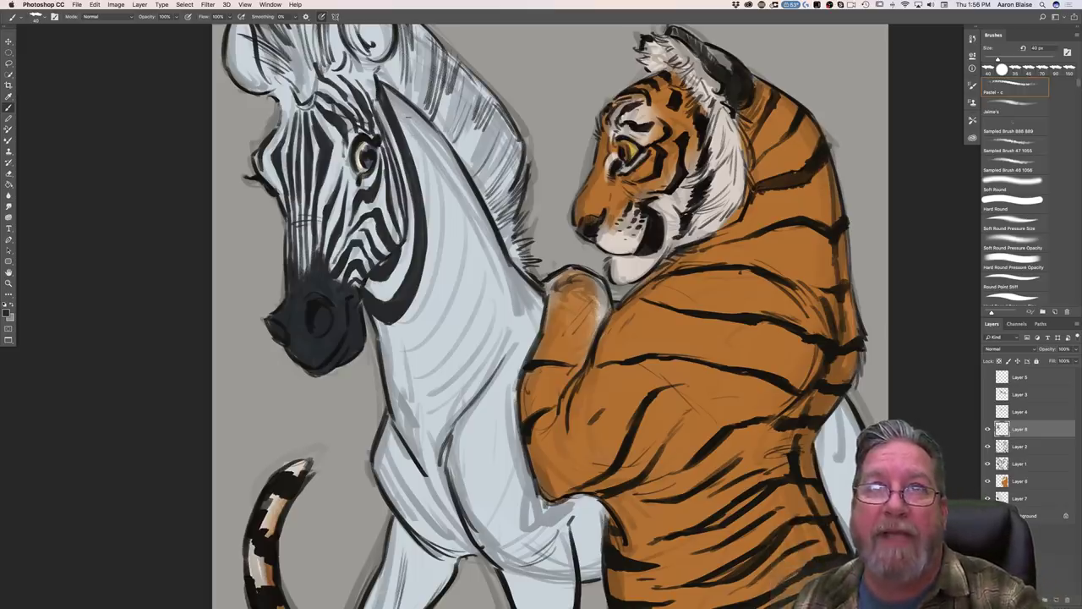
Step: Paint a second broad dark stripe down the zebra's neck, parallel to the first and curving in to the throat
{"action": "left_click_drag", "start_coordinate": [407, 108], "coordinate": [433, 184]}
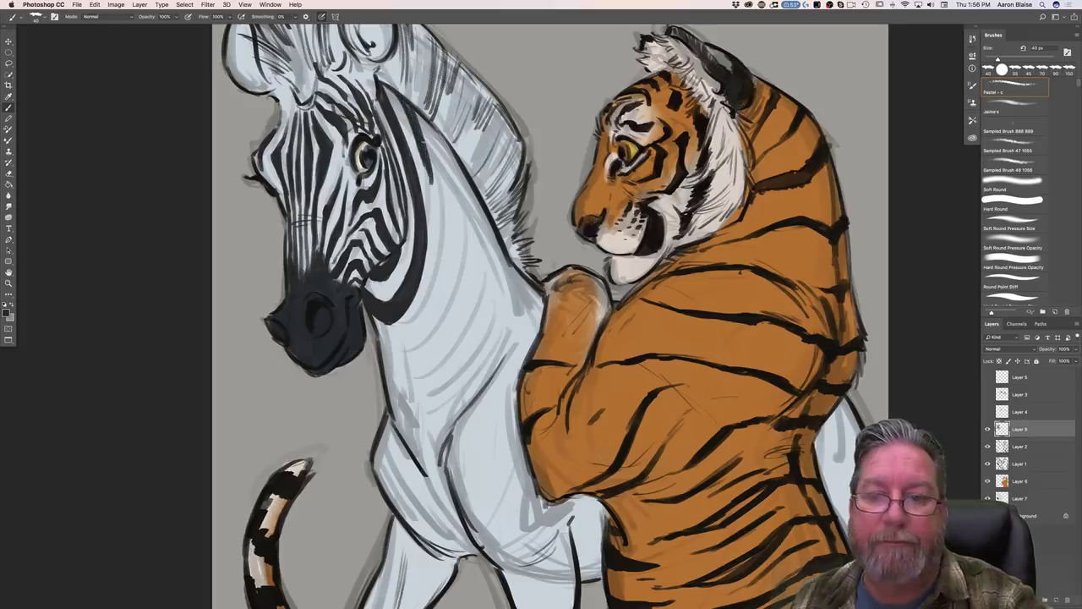
{"action": "left_click_drag", "start_coordinate": [435, 172], "coordinate": [446, 287]}
{"action": "left_click_drag", "start_coordinate": [441, 230], "coordinate": [424, 313]}
{"action": "left_click_drag", "start_coordinate": [444, 255], "coordinate": [440, 289]}
{"action": "left_click_drag", "start_coordinate": [443, 282], "coordinate": [402, 339]}
{"action": "left_click_drag", "start_coordinate": [431, 299], "coordinate": [399, 343]}
{"action": "left_click_drag", "start_coordinate": [444, 279], "coordinate": [403, 347]}
{"action": "mouse_move", "coordinate": [426, 313]}
{"action": "left_mouse_down"}
{"action": "mouse_move", "coordinate": [401, 346]}
{"action": "mouse_move", "coordinate": [377, 333]}
{"action": "mouse_move", "coordinate": [410, 345]}
{"action": "mouse_move", "coordinate": [381, 344]}
{"action": "mouse_move", "coordinate": [400, 350]}
{"action": "left_mouse_up"}
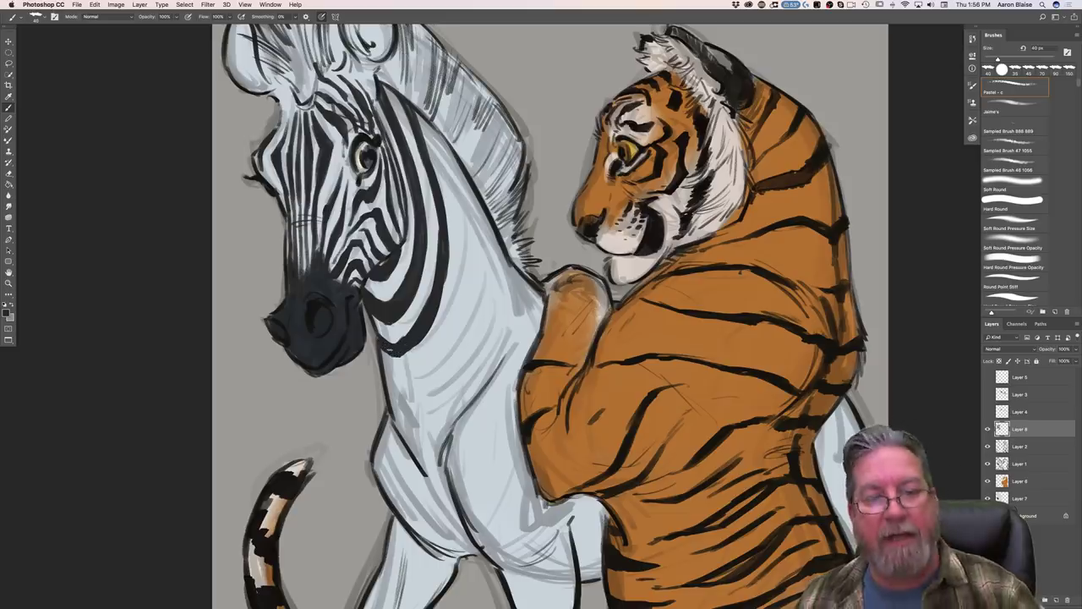
{"action": "left_click_drag", "start_coordinate": [399, 349], "coordinate": [387, 351]}
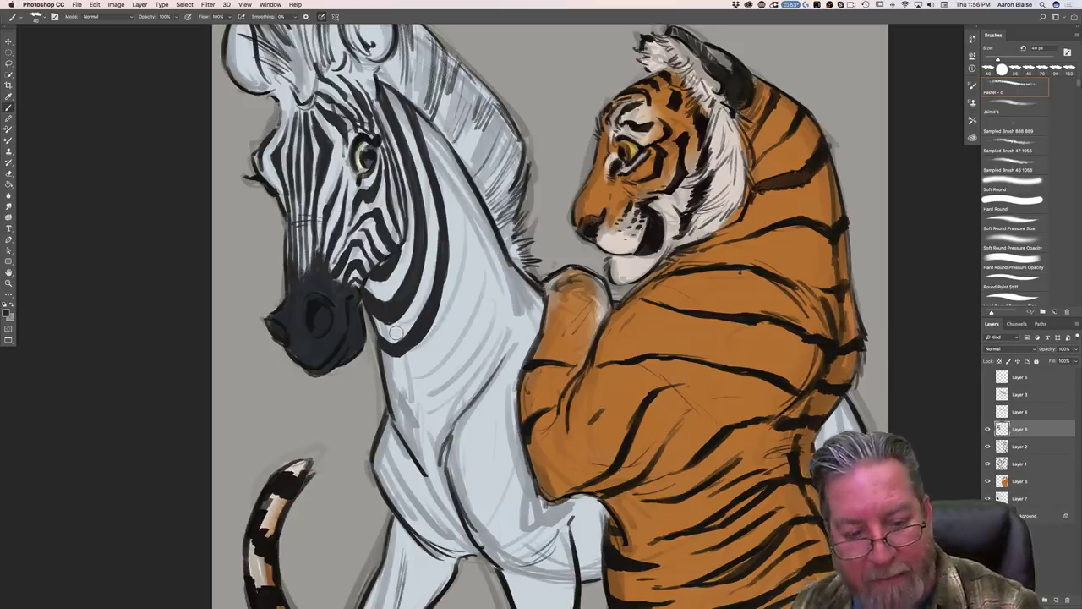
Step: Paint a third broad dark stripe down the zebra's neck, parallel to the second and curving forward to the lower throat
{"action": "left_click", "coordinate": [1013, 261]}
{"action": "left_click", "coordinate": [1013, 87]}
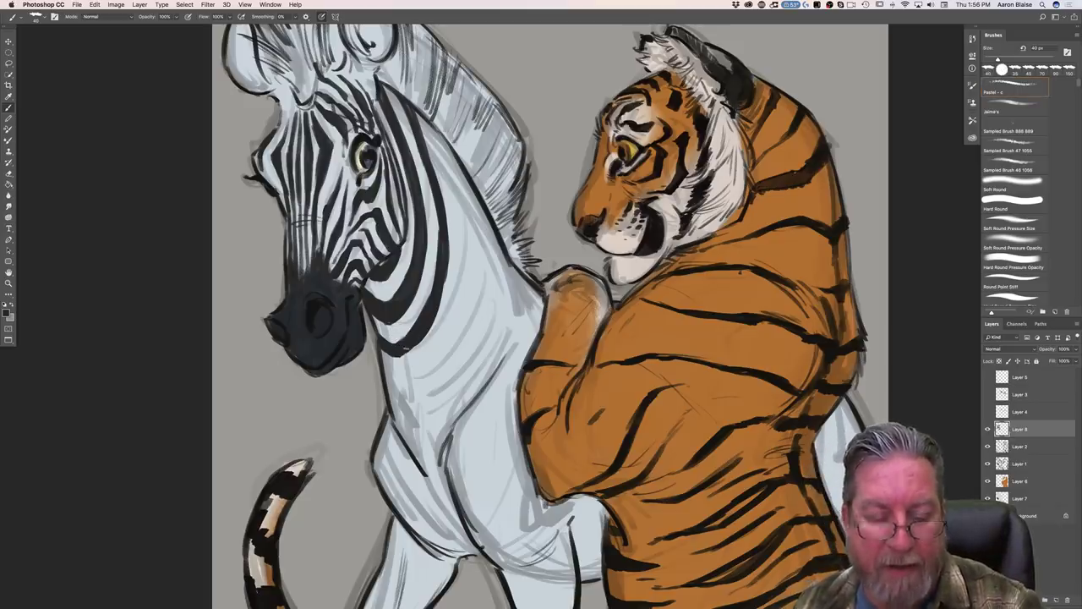
{"action": "left_click_drag", "start_coordinate": [383, 363], "coordinate": [409, 375]}
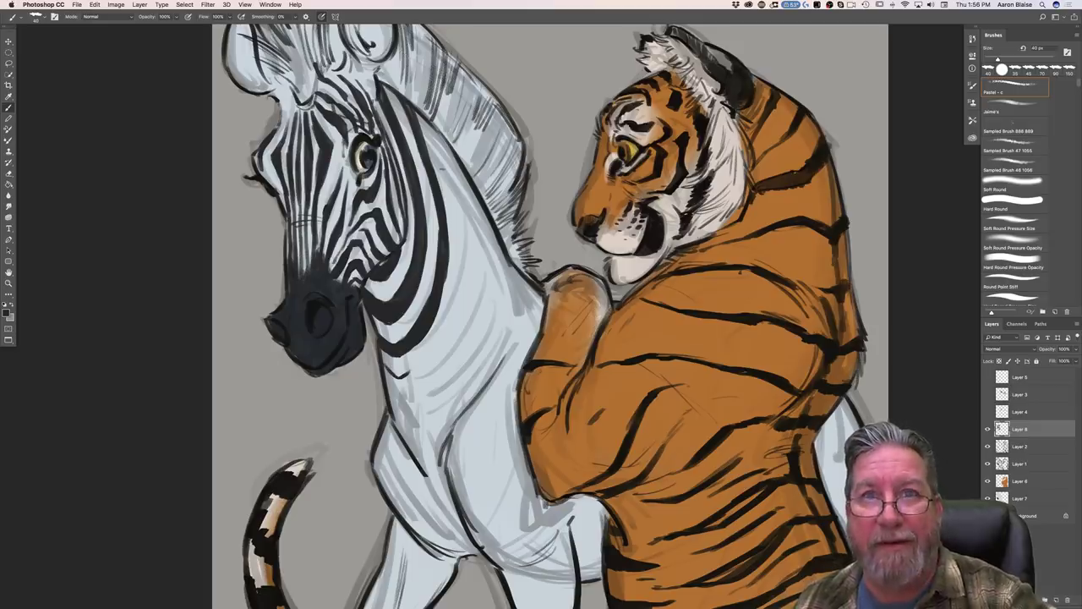
{"action": "left_click_drag", "start_coordinate": [436, 136], "coordinate": [462, 229]}
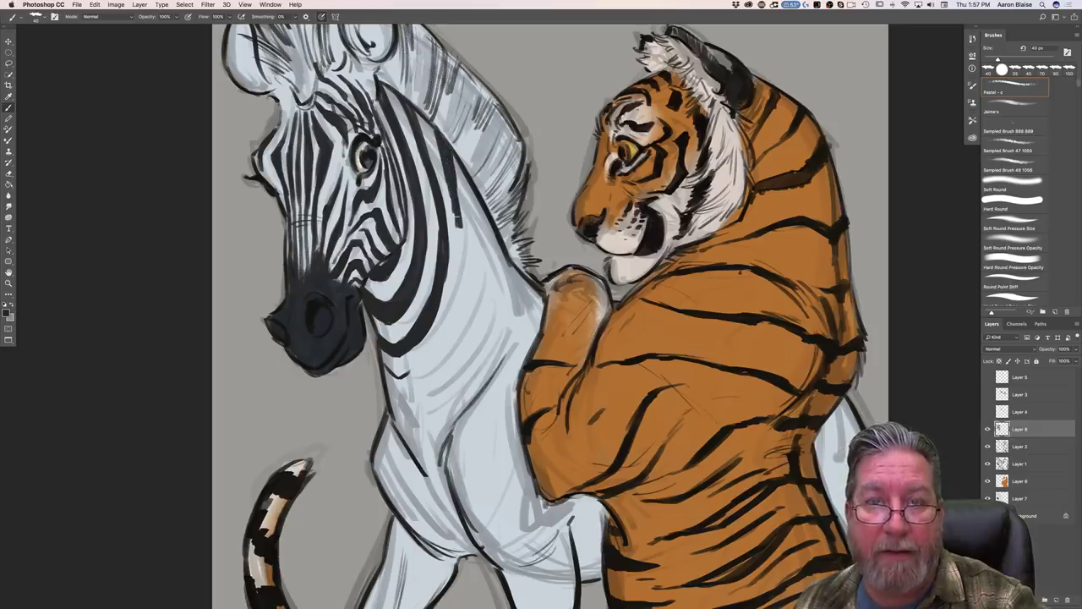
{"action": "left_click_drag", "start_coordinate": [461, 225], "coordinate": [467, 267]}
{"action": "mouse_move", "coordinate": [449, 191]}
{"action": "left_mouse_down"}
{"action": "mouse_move", "coordinate": [469, 280]}
{"action": "mouse_move", "coordinate": [455, 309]}
{"action": "left_mouse_up"}
{"action": "left_click_drag", "start_coordinate": [462, 256], "coordinate": [427, 357]}
{"action": "left_click_drag", "start_coordinate": [455, 299], "coordinate": [411, 372]}
{"action": "left_click_drag", "start_coordinate": [437, 341], "coordinate": [410, 374]}
{"action": "left_click_drag", "start_coordinate": [462, 225], "coordinate": [448, 315]}
{"action": "left_click_drag", "start_coordinate": [461, 230], "coordinate": [448, 184]}
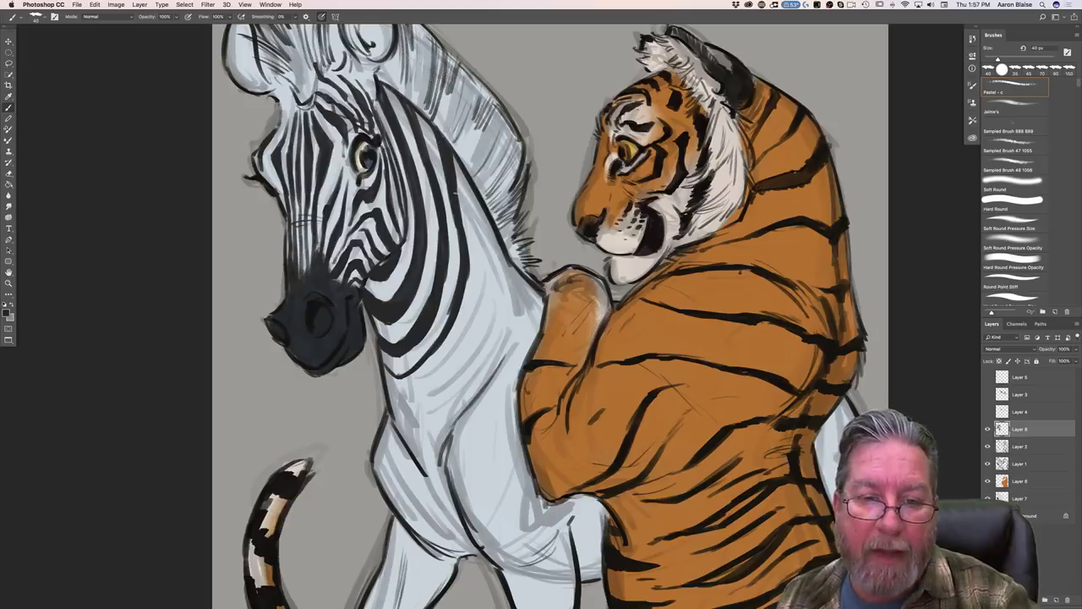
{"action": "mouse_move", "coordinate": [457, 221]}
{"action": "left_mouse_down"}
{"action": "mouse_move", "coordinate": [457, 283]}
{"action": "mouse_move", "coordinate": [417, 366]}
{"action": "left_mouse_up"}
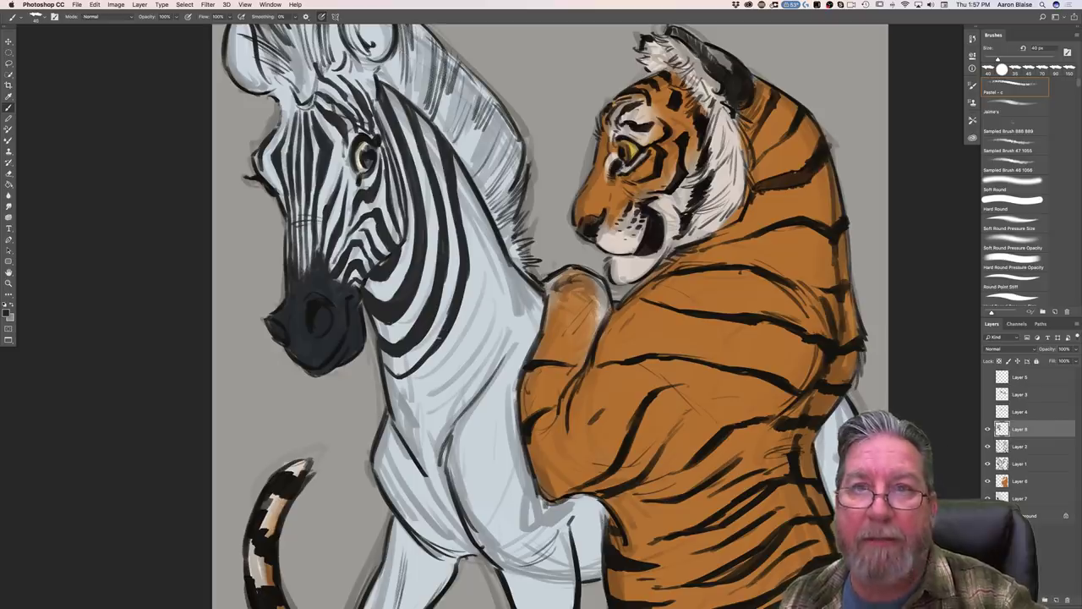
Step: Add a branching stripe from the base of the mane into the third neck stripe and thicken that stripe's lower end
{"action": "mouse_move", "coordinate": [458, 164]}
{"action": "left_mouse_down"}
{"action": "mouse_move", "coordinate": [477, 259]}
{"action": "mouse_move", "coordinate": [458, 312]}
{"action": "left_mouse_up"}
{"action": "left_click_drag", "start_coordinate": [464, 180], "coordinate": [471, 209]}
{"action": "left_click_drag", "start_coordinate": [449, 142], "coordinate": [474, 270]}
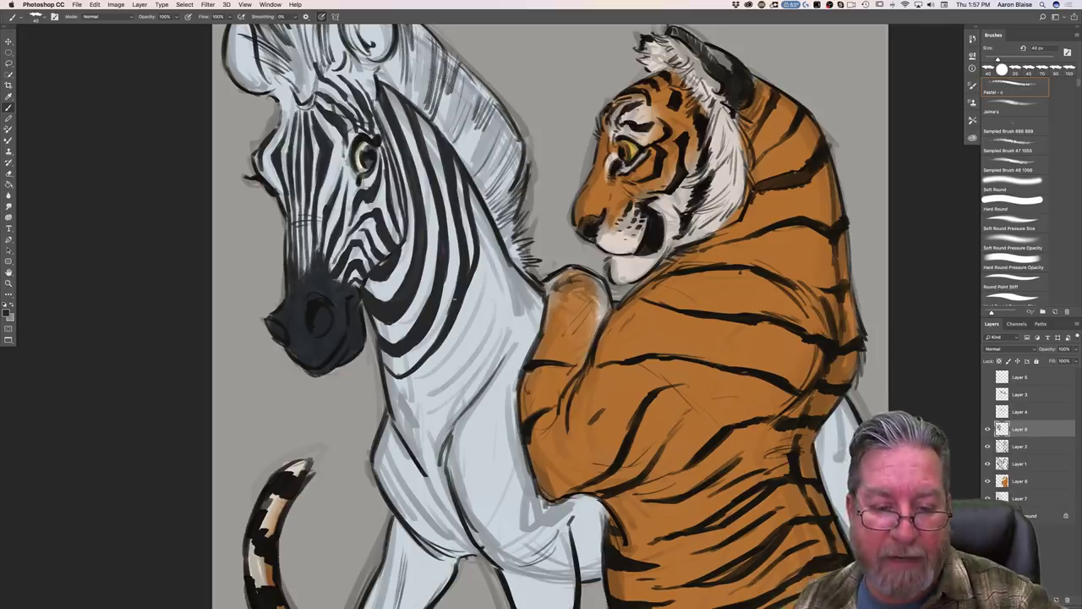
{"action": "mouse_move", "coordinate": [450, 329]}
{"action": "left_mouse_down"}
{"action": "mouse_move", "coordinate": [407, 383]}
{"action": "mouse_move", "coordinate": [411, 375]}
{"action": "mouse_move", "coordinate": [383, 360]}
{"action": "mouse_move", "coordinate": [392, 379]}
{"action": "mouse_move", "coordinate": [383, 367]}
{"action": "mouse_move", "coordinate": [401, 383]}
{"action": "mouse_move", "coordinate": [431, 358]}
{"action": "left_mouse_up"}
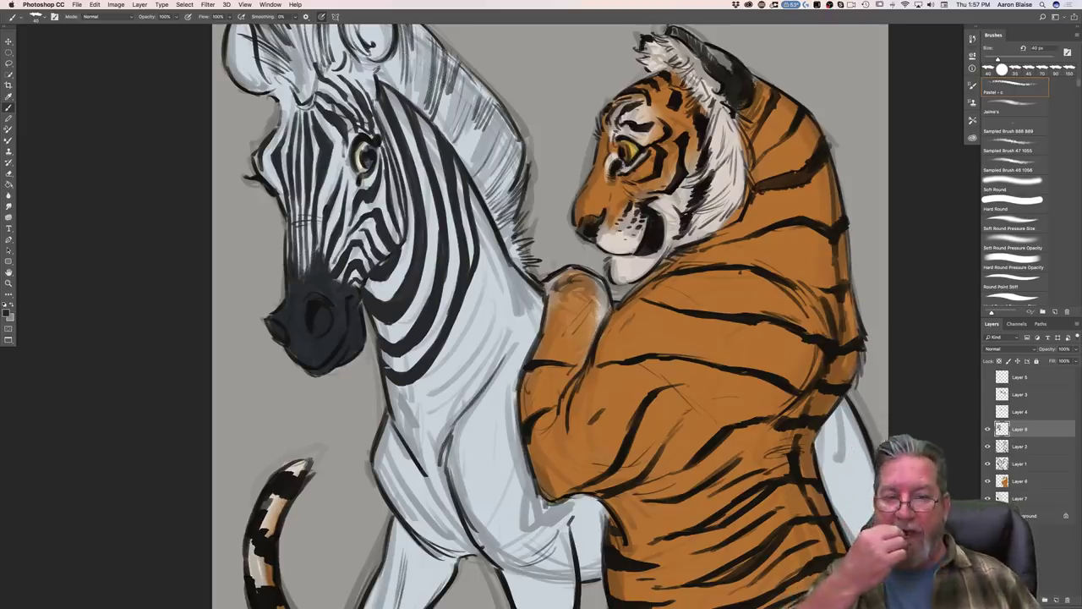
{"action": "left_click_drag", "start_coordinate": [440, 238], "coordinate": [439, 256]}
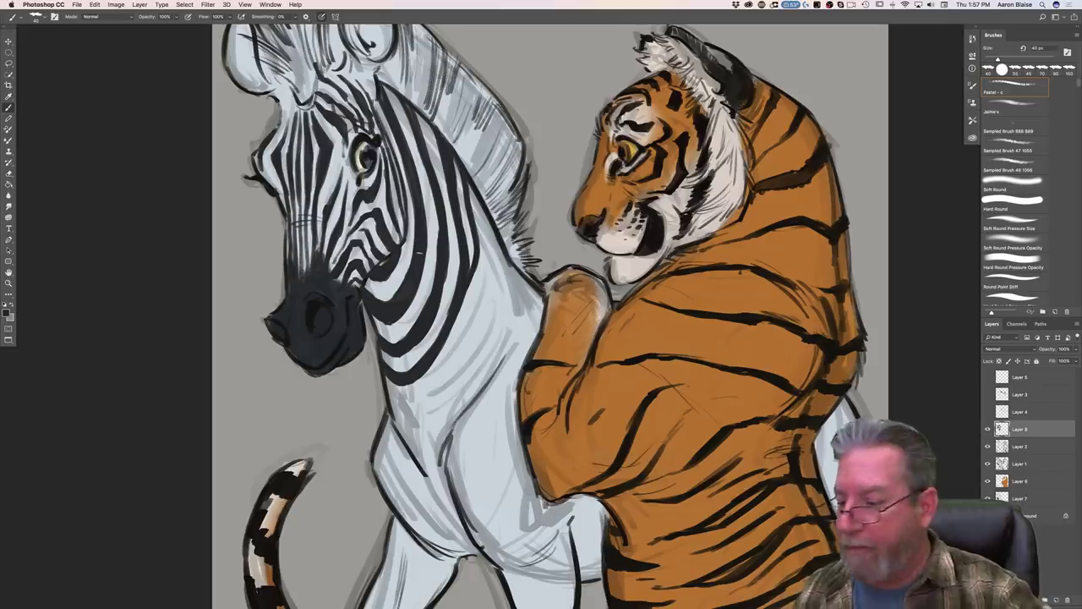
Step: Rename the zebra stripe layer "stripe"
{"action": "double_click", "coordinate": [1019, 430]}
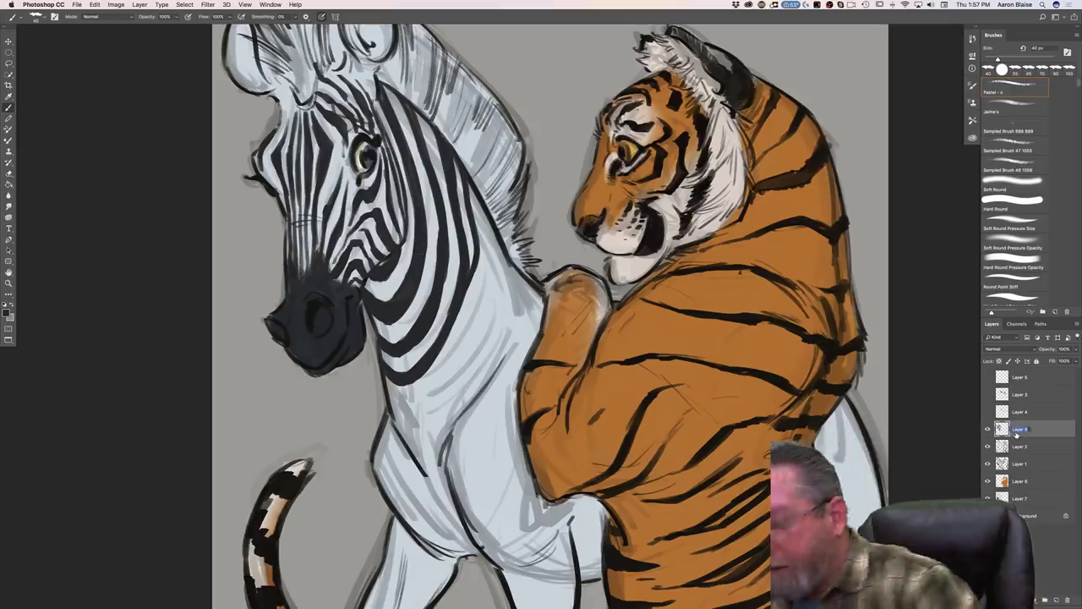
{"action": "type", "text": "str"}
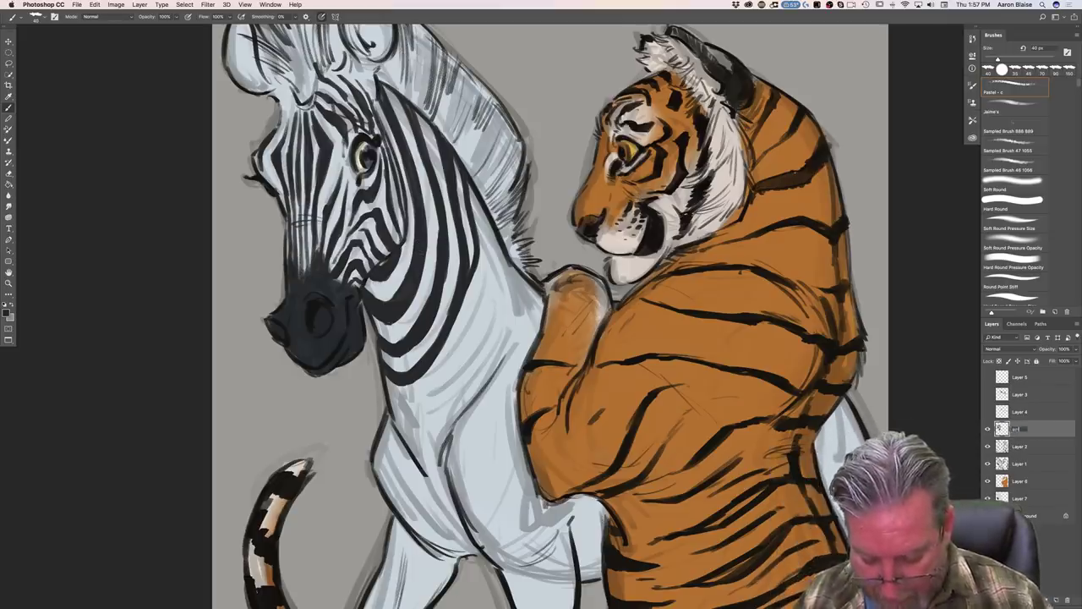
{"action": "type", "text": "s"}
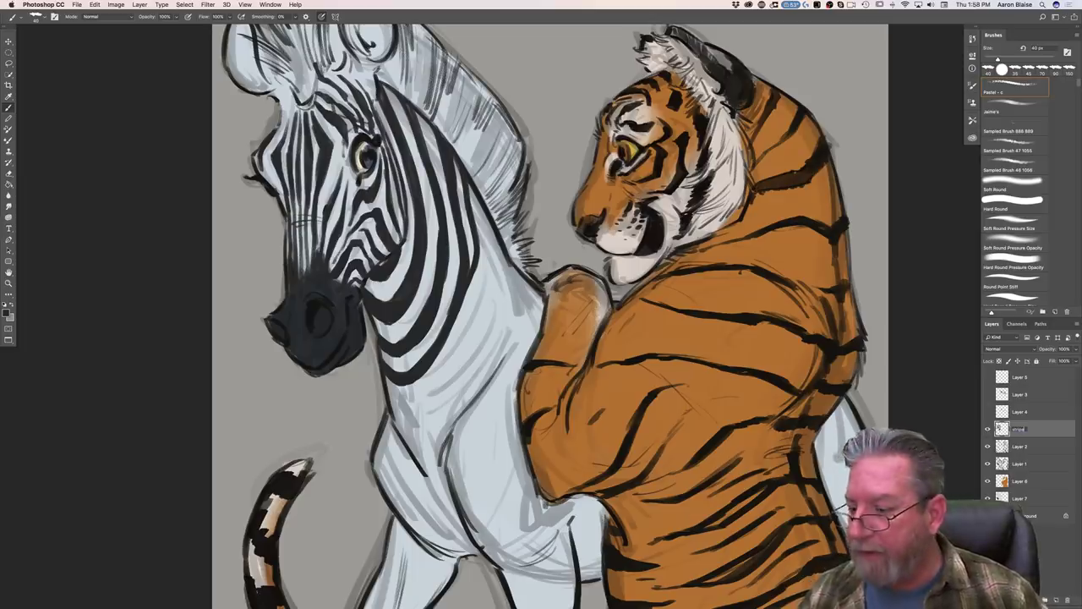
{"action": "key", "text": "Return"}
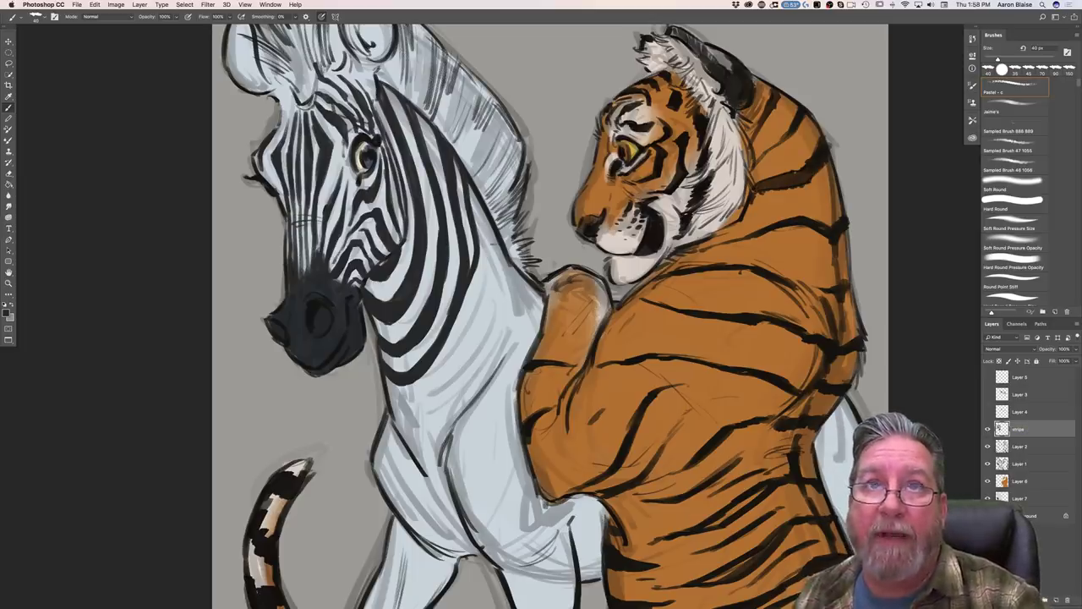
Step: Paint a fourth broad dark stripe from the lower mane down the zebra's neck to the front of its chest
{"action": "left_click_drag", "start_coordinate": [486, 217], "coordinate": [493, 283]}
{"action": "mouse_move", "coordinate": [491, 227]}
{"action": "left_mouse_down"}
{"action": "mouse_move", "coordinate": [492, 289]}
{"action": "mouse_move", "coordinate": [479, 320]}
{"action": "left_mouse_up"}
{"action": "left_click_drag", "start_coordinate": [490, 262], "coordinate": [465, 343]}
{"action": "left_click_drag", "start_coordinate": [490, 291], "coordinate": [460, 365]}
{"action": "left_click_drag", "start_coordinate": [477, 323], "coordinate": [431, 396]}
{"action": "left_click_drag", "start_coordinate": [453, 360], "coordinate": [433, 394]}
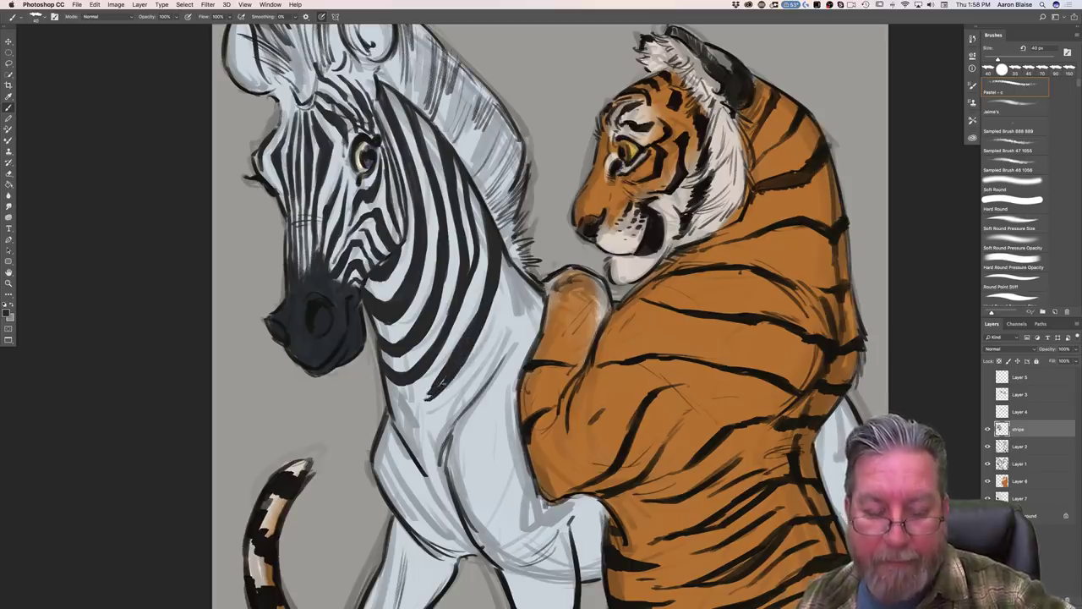
{"action": "mouse_move", "coordinate": [472, 359]}
{"action": "left_mouse_down"}
{"action": "mouse_move", "coordinate": [423, 408]}
{"action": "mouse_move", "coordinate": [387, 389]}
{"action": "mouse_move", "coordinate": [412, 405]}
{"action": "mouse_move", "coordinate": [420, 399]}
{"action": "mouse_move", "coordinate": [416, 412]}
{"action": "mouse_move", "coordinate": [392, 405]}
{"action": "mouse_move", "coordinate": [407, 412]}
{"action": "mouse_move", "coordinate": [411, 402]}
{"action": "left_mouse_up"}
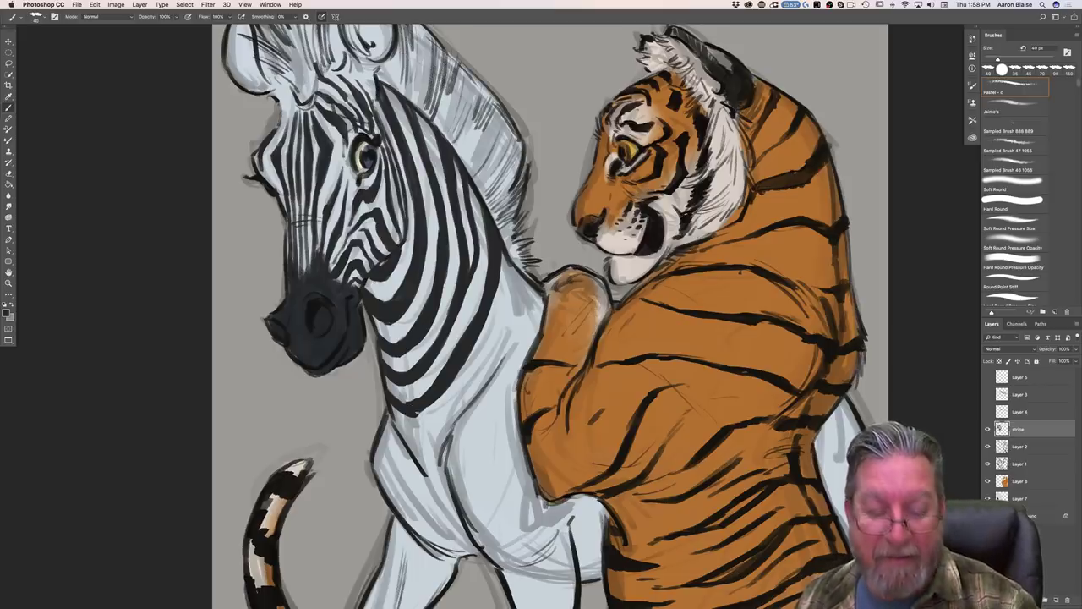
Step: Outline and fill a wide dark stripe around the base of the zebra's neck, from the tiger's paw to the chest
{"action": "mouse_move", "coordinate": [434, 417]}
{"action": "left_mouse_down"}
{"action": "mouse_move", "coordinate": [421, 421]}
{"action": "mouse_move", "coordinate": [418, 407]}
{"action": "mouse_move", "coordinate": [436, 421]}
{"action": "mouse_move", "coordinate": [407, 416]}
{"action": "mouse_move", "coordinate": [422, 403]}
{"action": "left_mouse_up"}
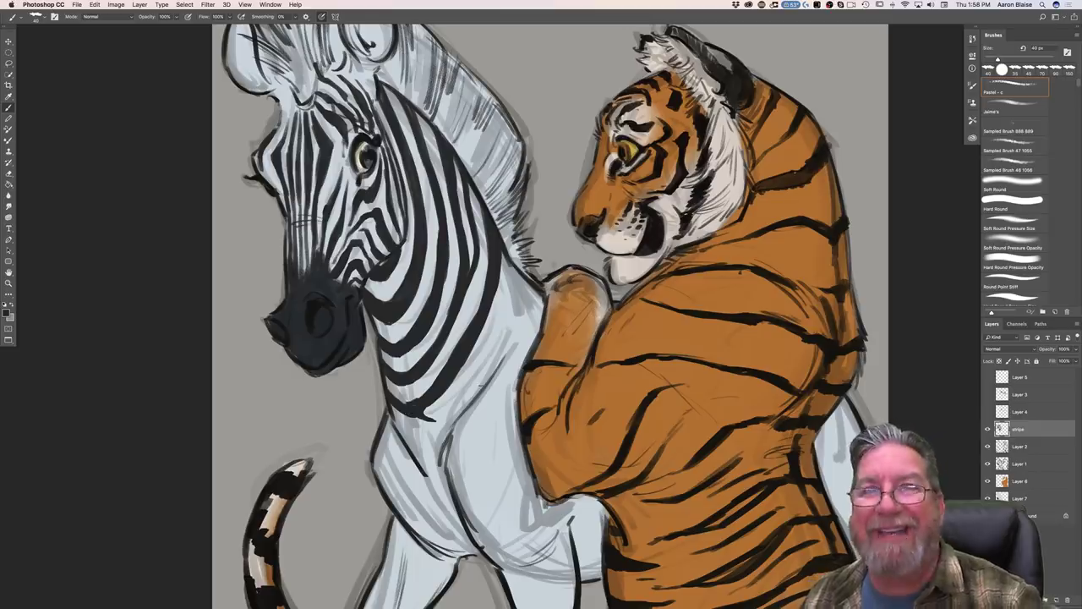
{"action": "mouse_move", "coordinate": [432, 419]}
{"action": "left_mouse_down"}
{"action": "mouse_move", "coordinate": [461, 404]}
{"action": "mouse_move", "coordinate": [494, 353]}
{"action": "mouse_move", "coordinate": [511, 279]}
{"action": "mouse_move", "coordinate": [513, 317]}
{"action": "left_mouse_up"}
{"action": "mouse_move", "coordinate": [512, 279]}
{"action": "left_mouse_down"}
{"action": "mouse_move", "coordinate": [509, 330]}
{"action": "mouse_move", "coordinate": [476, 383]}
{"action": "left_mouse_up"}
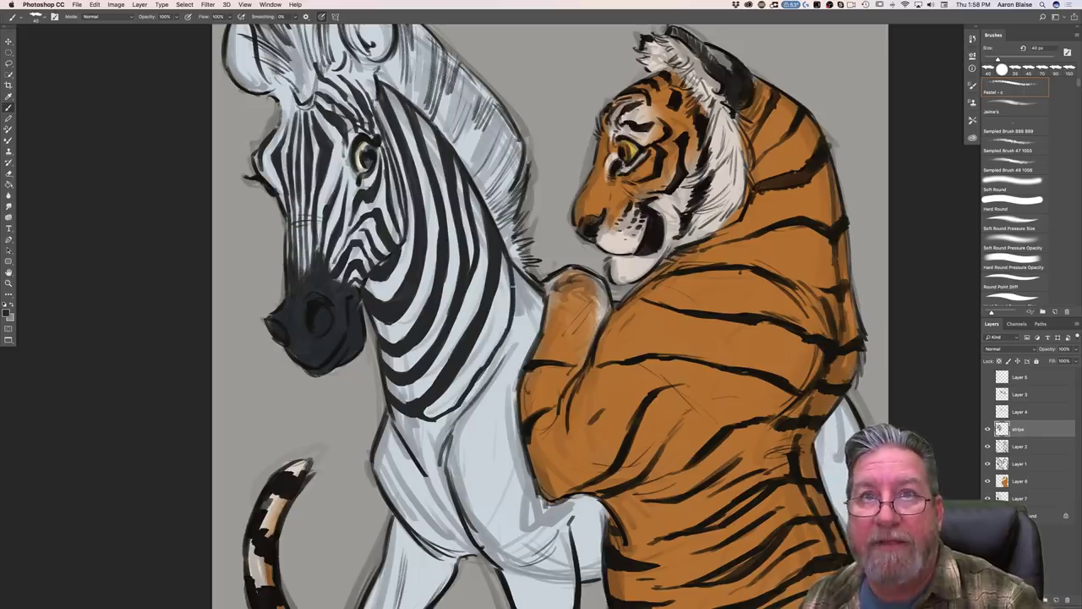
{"action": "mouse_move", "coordinate": [510, 266]}
{"action": "left_mouse_down"}
{"action": "mouse_move", "coordinate": [517, 350]}
{"action": "mouse_move", "coordinate": [482, 400]}
{"action": "mouse_move", "coordinate": [442, 426]}
{"action": "mouse_move", "coordinate": [414, 418]}
{"action": "left_mouse_up"}
{"action": "mouse_move", "coordinate": [512, 268]}
{"action": "left_mouse_down"}
{"action": "mouse_move", "coordinate": [519, 330]}
{"action": "mouse_move", "coordinate": [505, 359]}
{"action": "mouse_move", "coordinate": [465, 411]}
{"action": "mouse_move", "coordinate": [463, 398]}
{"action": "mouse_move", "coordinate": [431, 424]}
{"action": "left_mouse_up"}
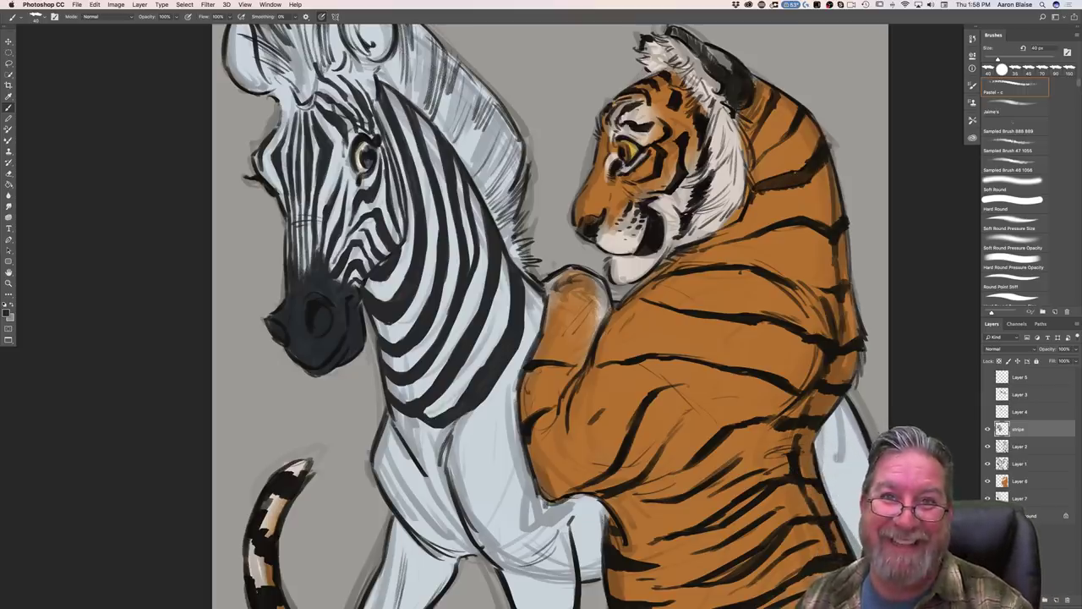
Step: Paint dark tapering stripes converging in a V along the crease at the center of the zebra's chest
{"action": "mouse_move", "coordinate": [389, 414]}
{"action": "left_mouse_down"}
{"action": "mouse_move", "coordinate": [435, 481]}
{"action": "mouse_move", "coordinate": [399, 436]}
{"action": "left_mouse_up"}
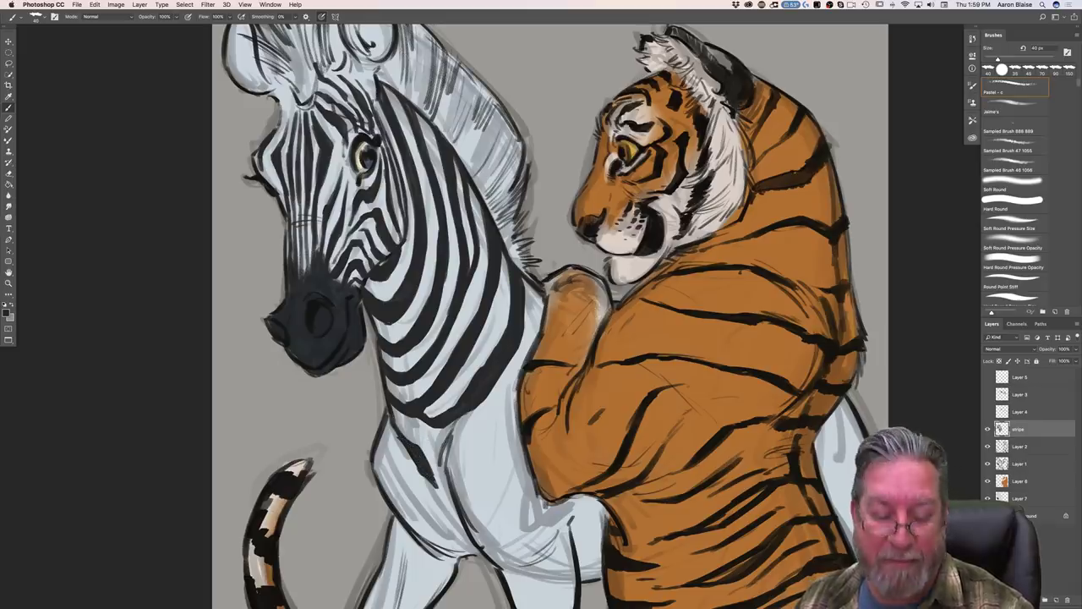
{"action": "left_click_drag", "start_coordinate": [436, 482], "coordinate": [446, 499]}
{"action": "left_click_drag", "start_coordinate": [444, 458], "coordinate": [437, 485]}
{"action": "mouse_move", "coordinate": [451, 444]}
{"action": "left_mouse_down"}
{"action": "mouse_move", "coordinate": [447, 459]}
{"action": "mouse_move", "coordinate": [517, 392]}
{"action": "mouse_move", "coordinate": [484, 460]}
{"action": "mouse_move", "coordinate": [441, 472]}
{"action": "mouse_move", "coordinate": [443, 494]}
{"action": "left_mouse_up"}
Step: Move the stripe layer below the tiger's orange color layer and paint a broad stripe across the zebra's shoulder behind the tiger's forearm
{"action": "mouse_move", "coordinate": [514, 399]}
{"action": "left_mouse_down"}
{"action": "mouse_move", "coordinate": [518, 432]}
{"action": "mouse_move", "coordinate": [504, 443]}
{"action": "mouse_move", "coordinate": [494, 411]}
{"action": "left_mouse_up"}
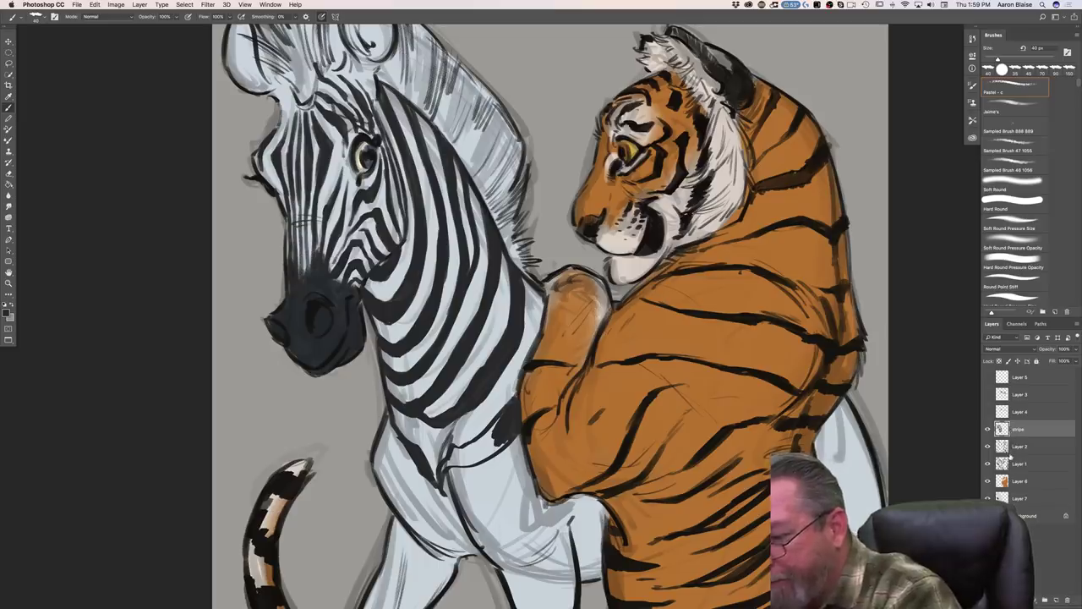
{"action": "left_click_drag", "start_coordinate": [1011, 431], "coordinate": [1013, 481]}
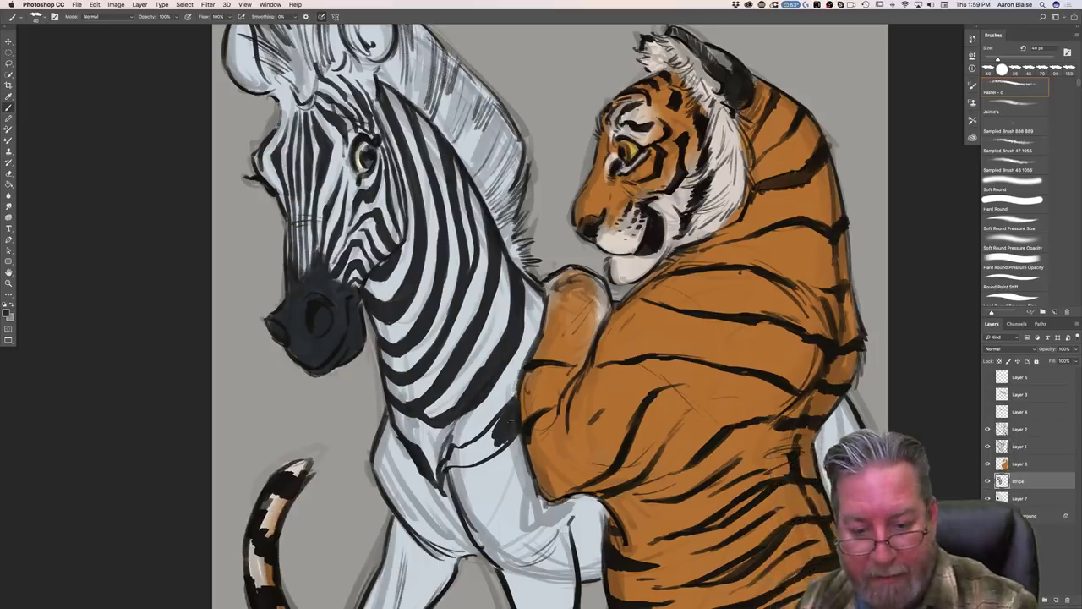
{"action": "mouse_move", "coordinate": [503, 440]}
{"action": "left_mouse_down"}
{"action": "mouse_move", "coordinate": [488, 451]}
{"action": "mouse_move", "coordinate": [489, 433]}
{"action": "mouse_move", "coordinate": [468, 465]}
{"action": "mouse_move", "coordinate": [449, 465]}
{"action": "left_mouse_up"}
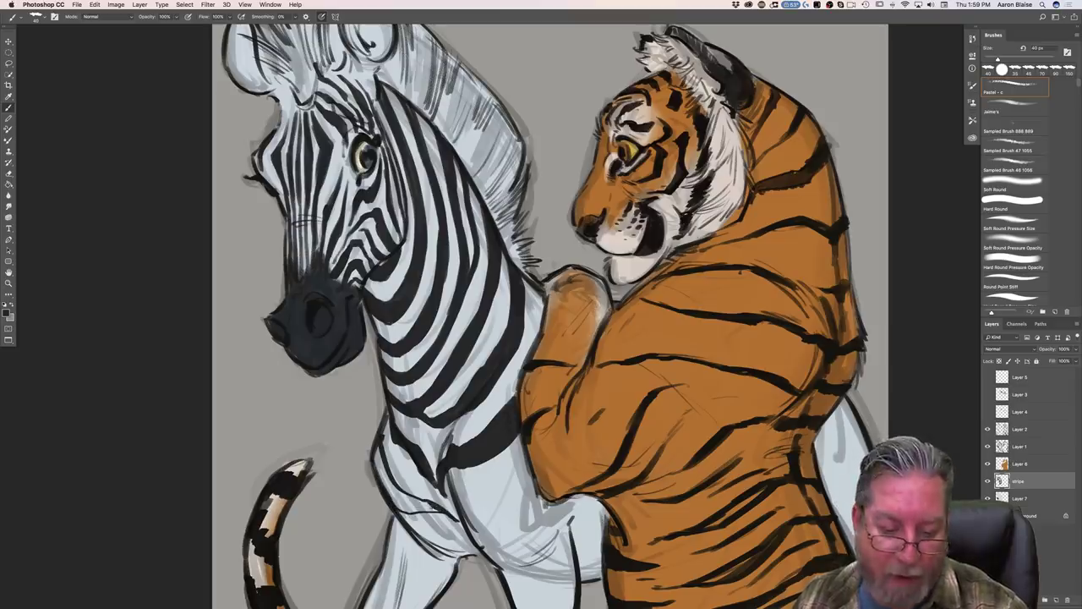
Step: Paint a dark stripe around the zebra's far shoulder and a second broad stripe across the near shoulder by the tiger's elbow
{"action": "mouse_move", "coordinate": [423, 511]}
{"action": "left_mouse_down"}
{"action": "mouse_move", "coordinate": [392, 495]}
{"action": "mouse_move", "coordinate": [377, 448]}
{"action": "left_mouse_up"}
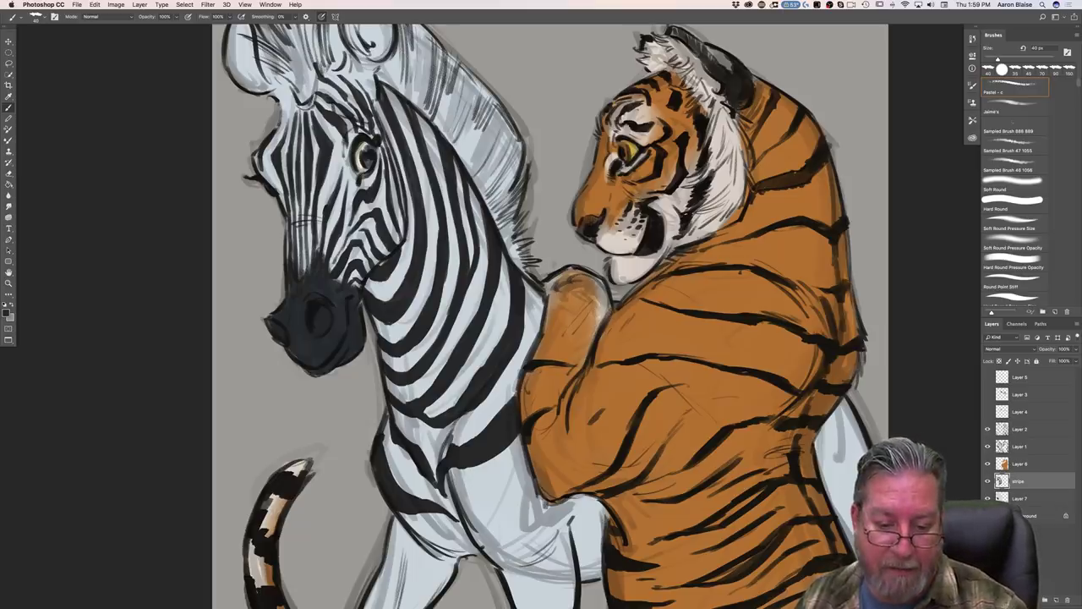
{"action": "left_click_drag", "start_coordinate": [465, 512], "coordinate": [529, 476]}
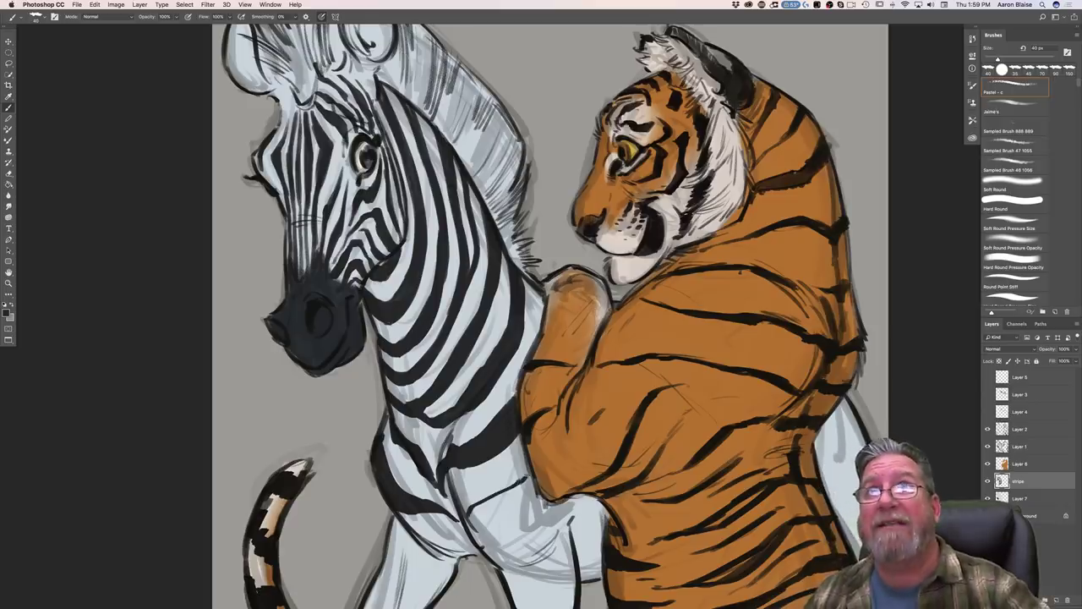
{"action": "mouse_move", "coordinate": [523, 477]}
{"action": "left_mouse_down"}
{"action": "mouse_move", "coordinate": [535, 465]}
{"action": "mouse_move", "coordinate": [523, 507]}
{"action": "mouse_move", "coordinate": [463, 529]}
{"action": "left_mouse_up"}
{"action": "mouse_move", "coordinate": [536, 473]}
{"action": "left_mouse_down"}
{"action": "mouse_move", "coordinate": [529, 501]}
{"action": "mouse_move", "coordinate": [475, 514]}
{"action": "mouse_move", "coordinate": [465, 535]}
{"action": "left_mouse_up"}
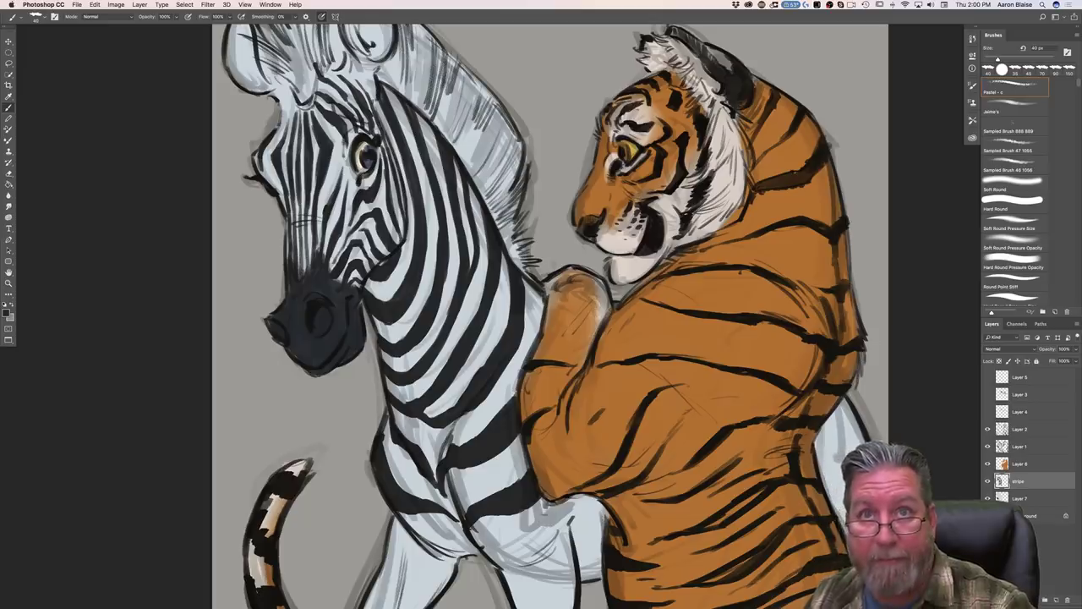
Step: Paint a curved stripe across the top of the zebra's near foreleg and a dark stripe along the lower chest edge
{"action": "left_click_drag", "start_coordinate": [550, 503], "coordinate": [504, 561]}
{"action": "left_click_drag", "start_coordinate": [546, 513], "coordinate": [512, 556]}
{"action": "mouse_move", "coordinate": [550, 503]}
{"action": "left_mouse_down"}
{"action": "mouse_move", "coordinate": [523, 541]}
{"action": "mouse_move", "coordinate": [492, 555]}
{"action": "mouse_move", "coordinate": [511, 566]}
{"action": "mouse_move", "coordinate": [495, 560]}
{"action": "mouse_move", "coordinate": [535, 540]}
{"action": "left_mouse_up"}
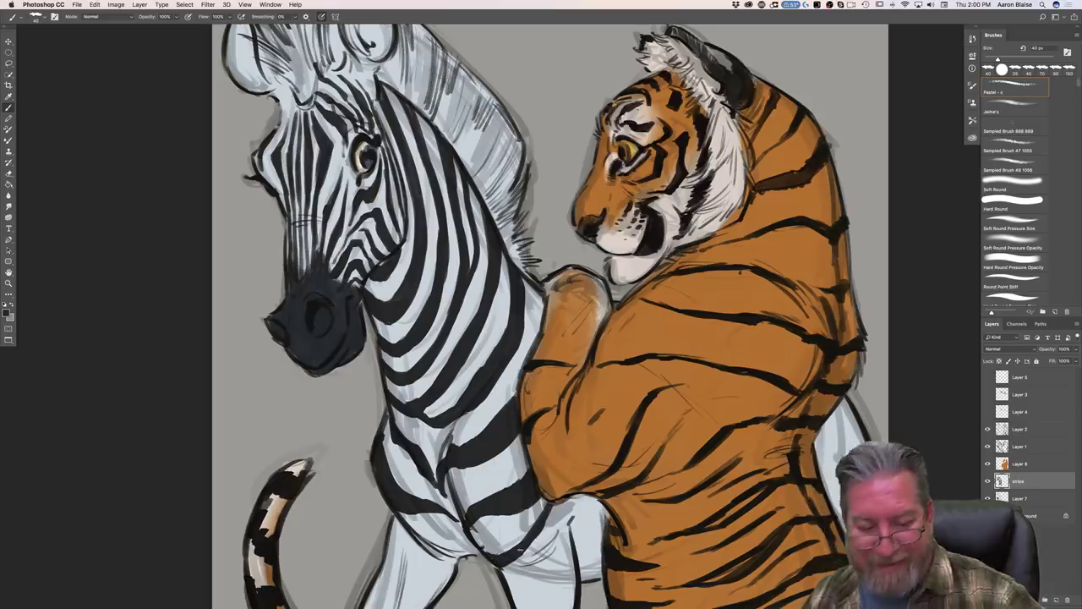
{"action": "mouse_move", "coordinate": [408, 521]}
{"action": "left_mouse_down"}
{"action": "mouse_move", "coordinate": [463, 554]}
{"action": "mouse_move", "coordinate": [438, 555]}
{"action": "mouse_move", "coordinate": [414, 534]}
{"action": "left_mouse_up"}
{"action": "mouse_move", "coordinate": [415, 533]}
{"action": "left_mouse_down"}
{"action": "mouse_move", "coordinate": [454, 555]}
{"action": "mouse_move", "coordinate": [422, 539]}
{"action": "left_mouse_up"}
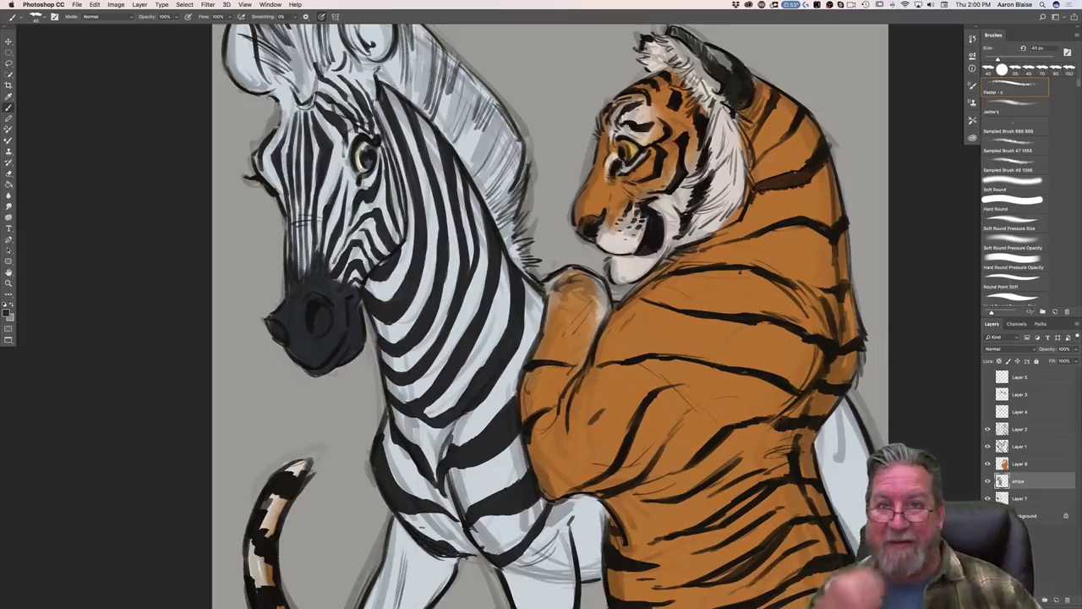
Step: Paint dark vertical stripes on the zebra's belly, between the near foreleg and the tiger's waist
{"action": "left_click_drag", "start_coordinate": [565, 500], "coordinate": [579, 560]}
{"action": "left_click_drag", "start_coordinate": [598, 497], "coordinate": [582, 568]}
{"action": "left_click_drag", "start_coordinate": [601, 531], "coordinate": [580, 574]}
{"action": "mouse_move", "coordinate": [596, 502]}
{"action": "left_mouse_down"}
{"action": "mouse_move", "coordinate": [594, 526]}
{"action": "mouse_move", "coordinate": [600, 501]}
{"action": "left_mouse_up"}
{"action": "left_click_drag", "start_coordinate": [599, 501], "coordinate": [603, 510]}
{"action": "left_click_drag", "start_coordinate": [603, 568], "coordinate": [595, 582]}
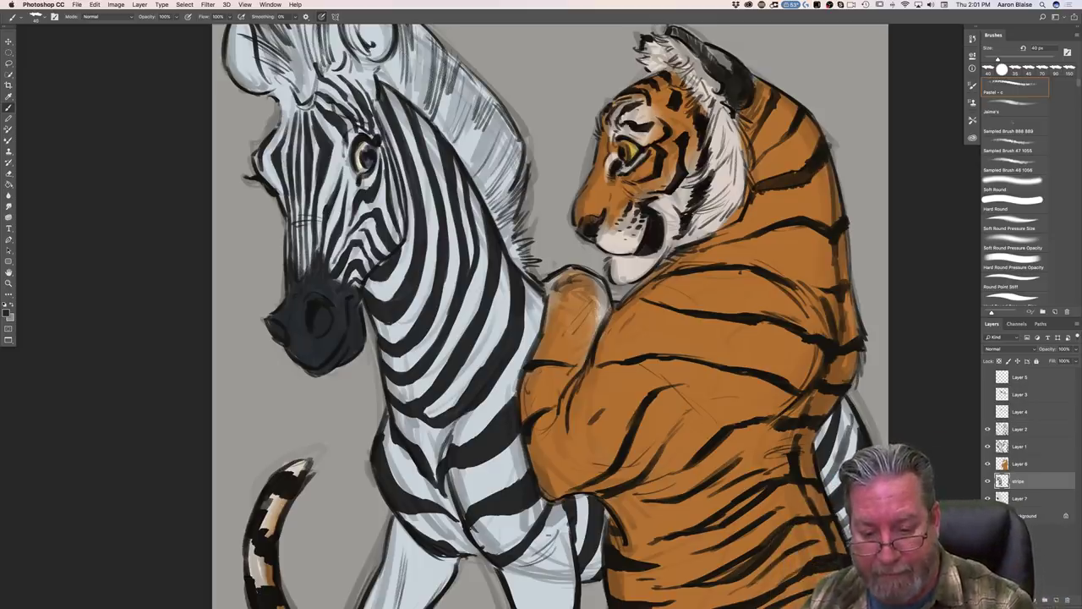
Step: Paint dark horizontal stripes down the zebra's near foreleg, from the upper leg to the canvas edge
{"action": "mouse_move", "coordinate": [559, 520]}
{"action": "left_mouse_down"}
{"action": "mouse_move", "coordinate": [537, 559]}
{"action": "mouse_move", "coordinate": [573, 558]}
{"action": "mouse_move", "coordinate": [538, 558]}
{"action": "mouse_move", "coordinate": [558, 528]}
{"action": "mouse_move", "coordinate": [551, 543]}
{"action": "left_mouse_up"}
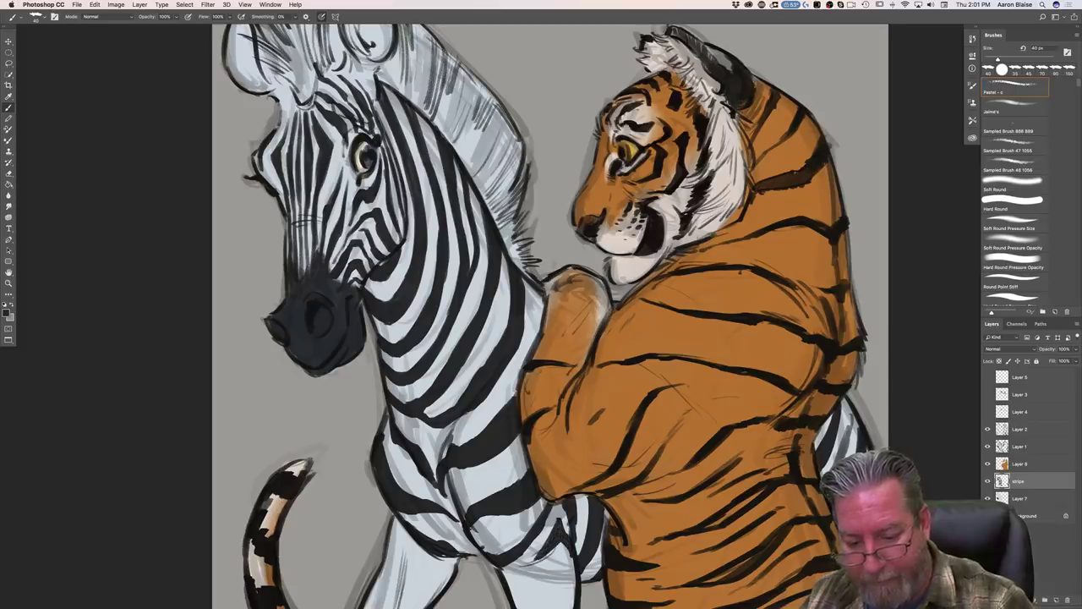
{"action": "mouse_move", "coordinate": [540, 555]}
{"action": "left_mouse_down"}
{"action": "mouse_move", "coordinate": [534, 565]}
{"action": "mouse_move", "coordinate": [551, 567]}
{"action": "mouse_move", "coordinate": [510, 583]}
{"action": "left_mouse_up"}
{"action": "mouse_move", "coordinate": [578, 563]}
{"action": "left_mouse_down"}
{"action": "mouse_move", "coordinate": [546, 592]}
{"action": "mouse_move", "coordinate": [507, 598]}
{"action": "left_mouse_up"}
{"action": "left_click_drag", "start_coordinate": [575, 578], "coordinate": [509, 587]}
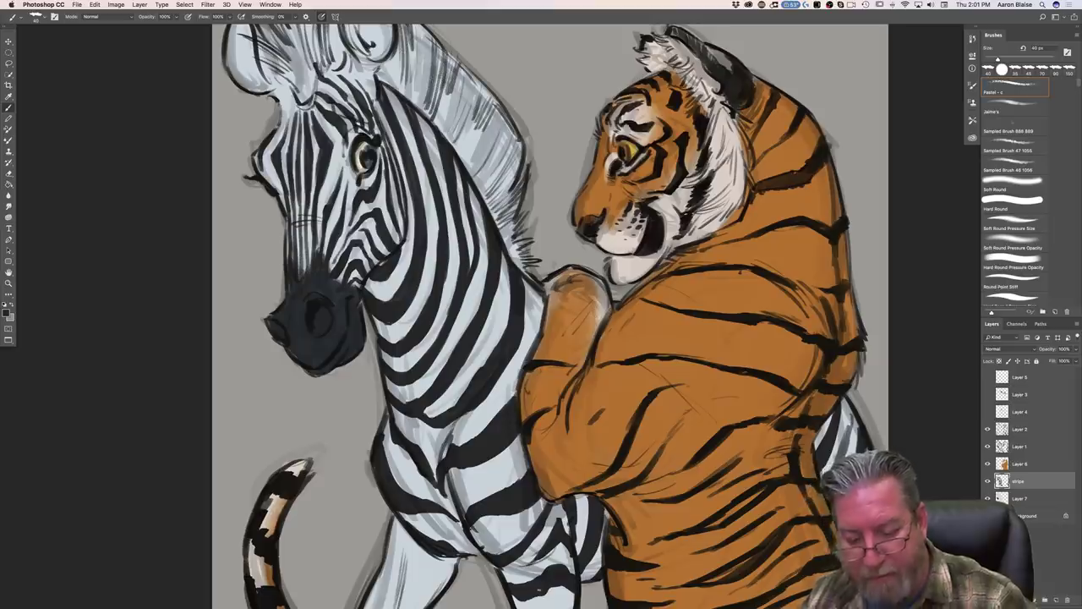
{"action": "left_click_drag", "start_coordinate": [573, 607], "coordinate": [541, 606]}
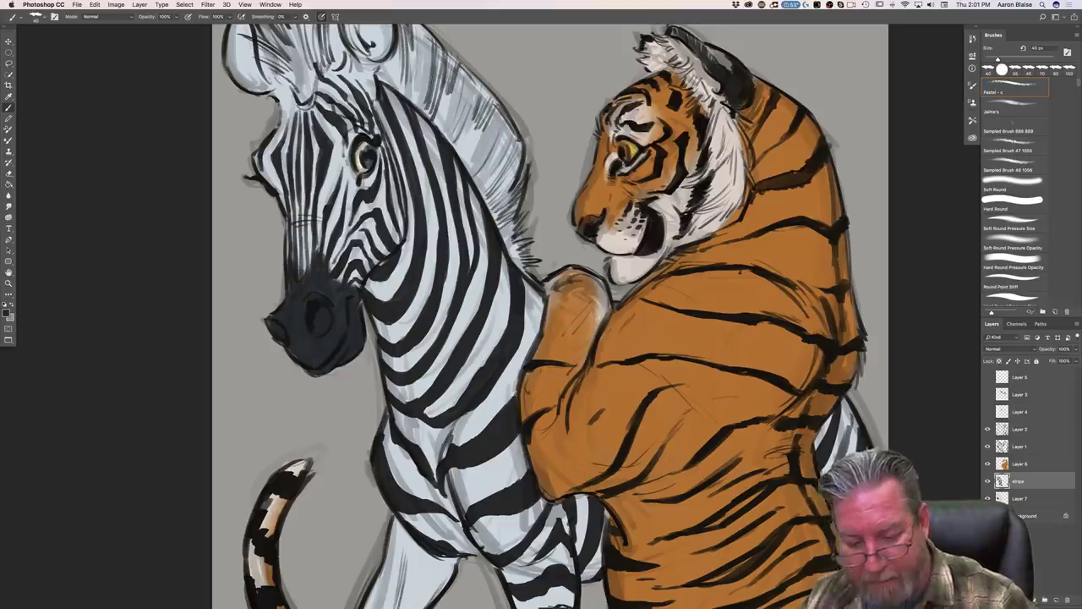
{"action": "left_click_drag", "start_coordinate": [184, 377], "coordinate": [162, 278]}
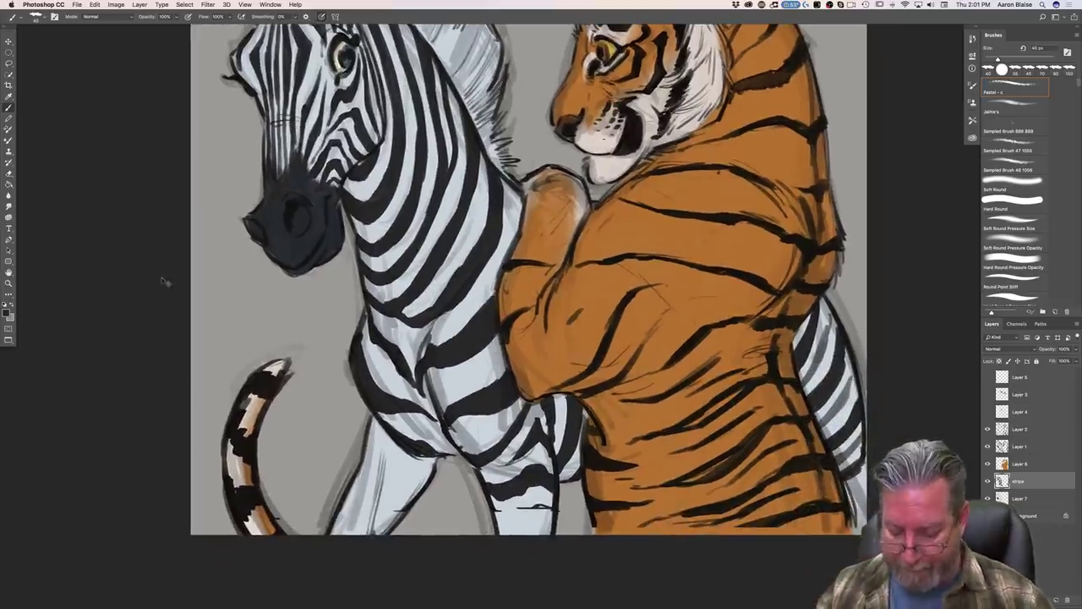
{"action": "key", "text": "super+minus"}
{"action": "left_click_drag", "start_coordinate": [551, 460], "coordinate": [507, 468]}
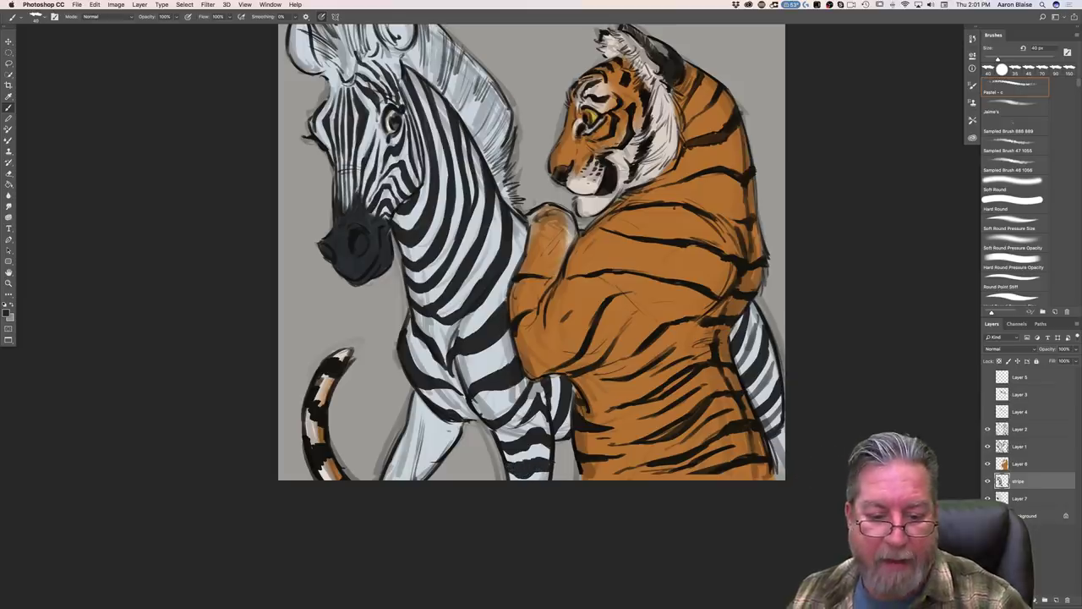
Step: Paint dark stripes across the zebra's far foreleg, from just below the chest to the canvas edge
{"action": "mouse_move", "coordinate": [456, 436]}
{"action": "left_mouse_down"}
{"action": "mouse_move", "coordinate": [435, 438]}
{"action": "mouse_move", "coordinate": [415, 415]}
{"action": "mouse_move", "coordinate": [423, 448]}
{"action": "mouse_move", "coordinate": [448, 445]}
{"action": "mouse_move", "coordinate": [409, 415]}
{"action": "left_mouse_up"}
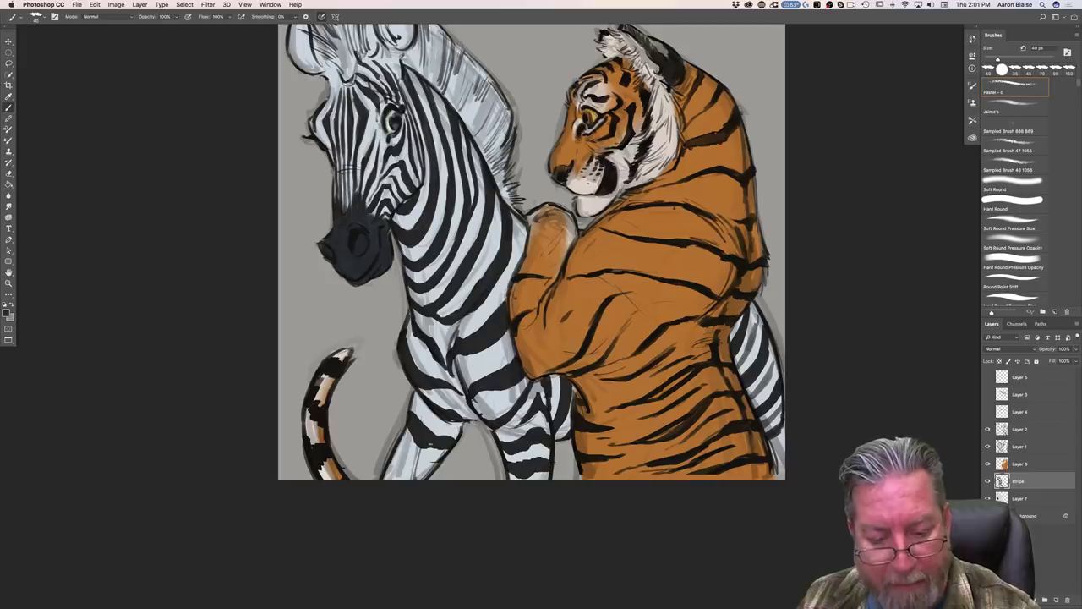
{"action": "mouse_move", "coordinate": [434, 461]}
{"action": "left_mouse_down"}
{"action": "mouse_move", "coordinate": [397, 448]}
{"action": "mouse_move", "coordinate": [404, 466]}
{"action": "left_mouse_up"}
{"action": "left_click_drag", "start_coordinate": [429, 481], "coordinate": [399, 447]}
{"action": "left_click_drag", "start_coordinate": [400, 458], "coordinate": [396, 448]}
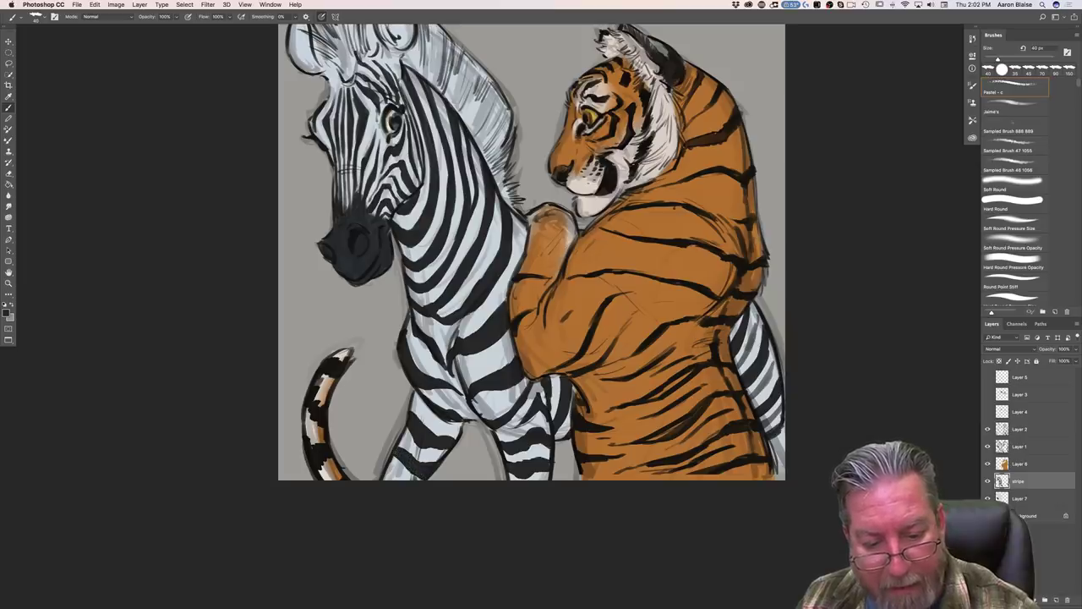
{"action": "left_click_drag", "start_coordinate": [398, 471], "coordinate": [384, 479]}
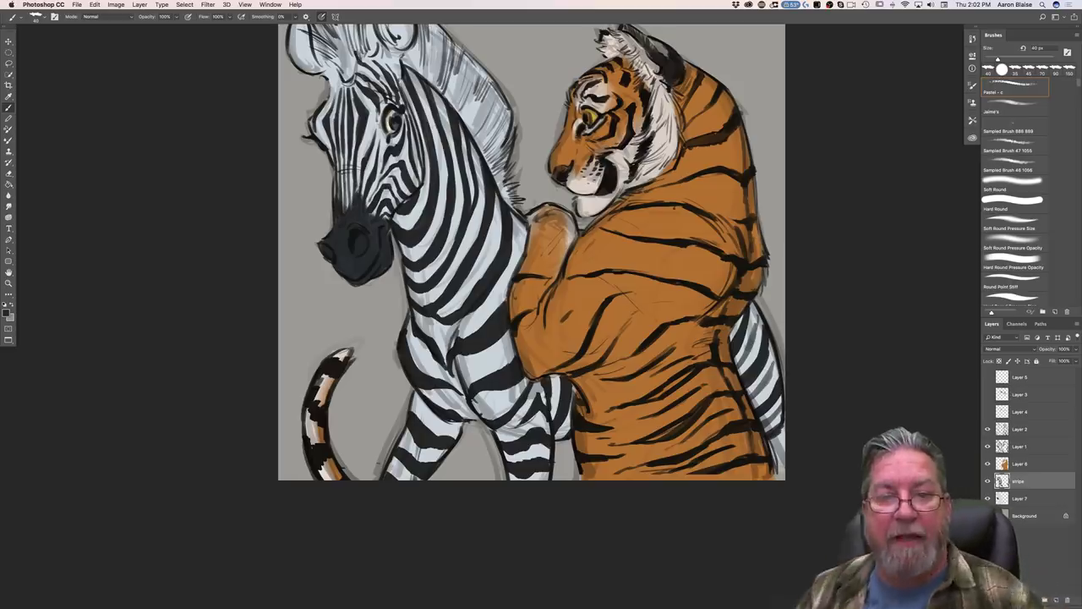
Step: Enlarge the brush to 90 px and paint dark strokes through the zebra's forelock and around the near ear
{"action": "scroll", "coordinate": [189, 343], "scroll_direction": "up", "scroll_amount": 5}
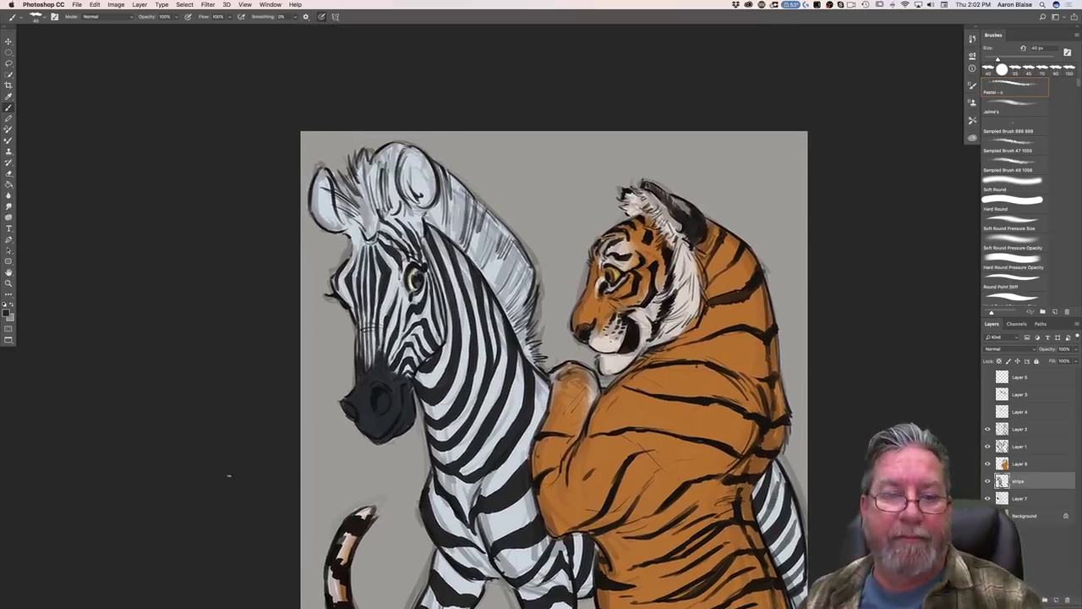
{"action": "key", "text": "]"}
{"action": "key", "text": "]"}
{"action": "key", "text": "bracketright"}
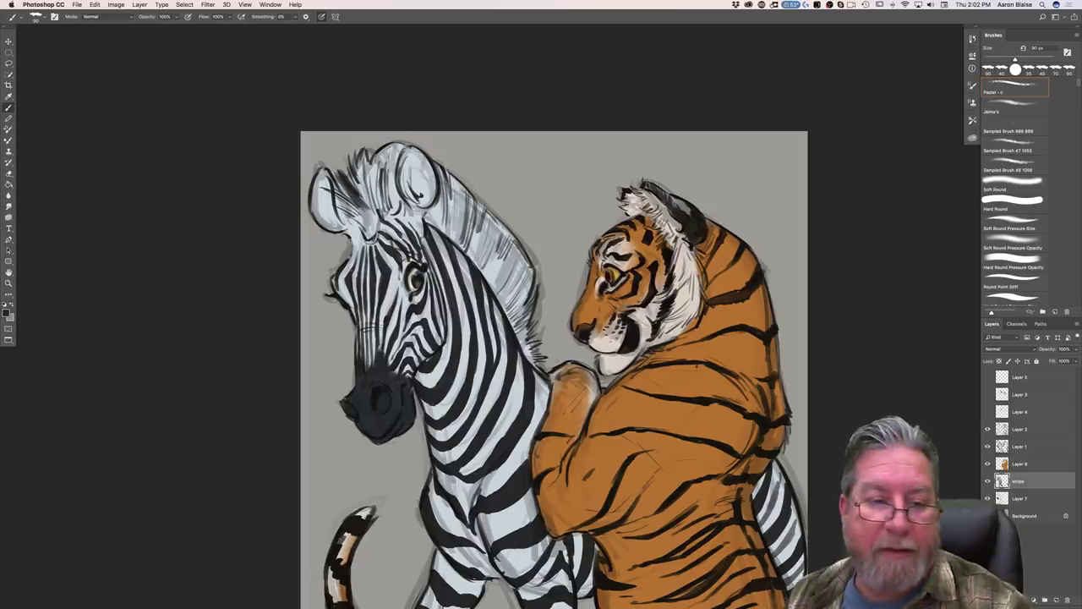
{"action": "mouse_move", "coordinate": [355, 212]}
{"action": "left_mouse_down"}
{"action": "mouse_move", "coordinate": [375, 222]}
{"action": "mouse_move", "coordinate": [370, 235]}
{"action": "left_mouse_up"}
{"action": "mouse_move", "coordinate": [331, 204]}
{"action": "left_mouse_down"}
{"action": "mouse_move", "coordinate": [357, 219]}
{"action": "mouse_move", "coordinate": [351, 204]}
{"action": "mouse_move", "coordinate": [390, 236]}
{"action": "mouse_move", "coordinate": [357, 166]}
{"action": "mouse_move", "coordinate": [363, 151]}
{"action": "left_mouse_up"}
{"action": "mouse_move", "coordinate": [372, 208]}
{"action": "left_mouse_down"}
{"action": "mouse_move", "coordinate": [362, 167]}
{"action": "mouse_move", "coordinate": [386, 147]}
{"action": "left_mouse_up"}
{"action": "mouse_move", "coordinate": [390, 195]}
{"action": "left_mouse_down"}
{"action": "mouse_move", "coordinate": [382, 145]}
{"action": "mouse_move", "coordinate": [377, 166]}
{"action": "left_mouse_up"}
{"action": "mouse_move", "coordinate": [387, 215]}
{"action": "left_mouse_down"}
{"action": "mouse_move", "coordinate": [382, 164]}
{"action": "mouse_move", "coordinate": [382, 193]}
{"action": "mouse_move", "coordinate": [394, 201]}
{"action": "mouse_move", "coordinate": [400, 148]}
{"action": "left_mouse_up"}
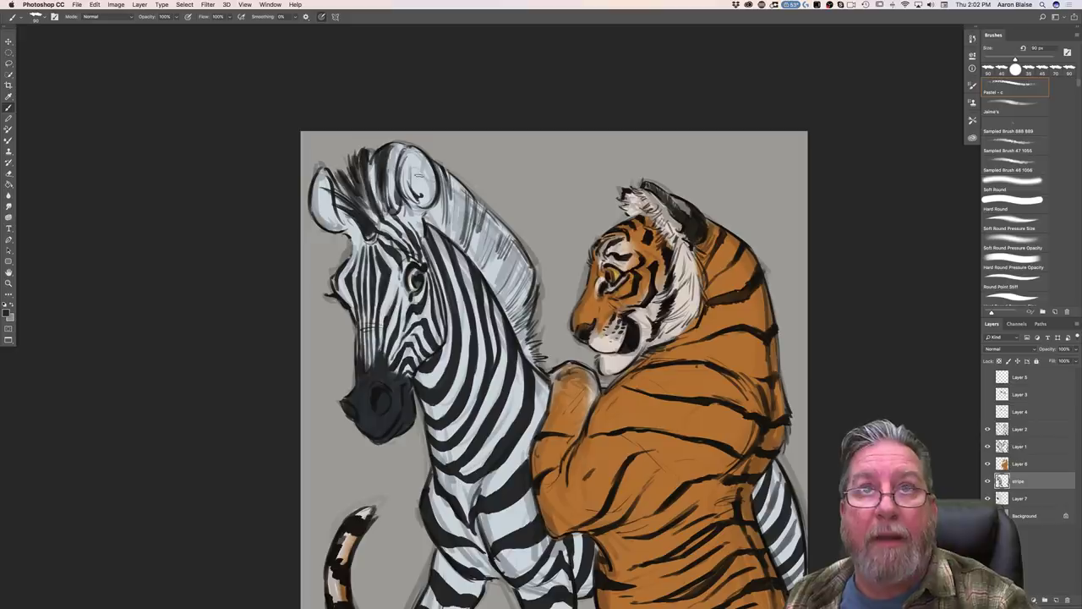
{"action": "left_click_drag", "start_coordinate": [433, 194], "coordinate": [423, 153]}
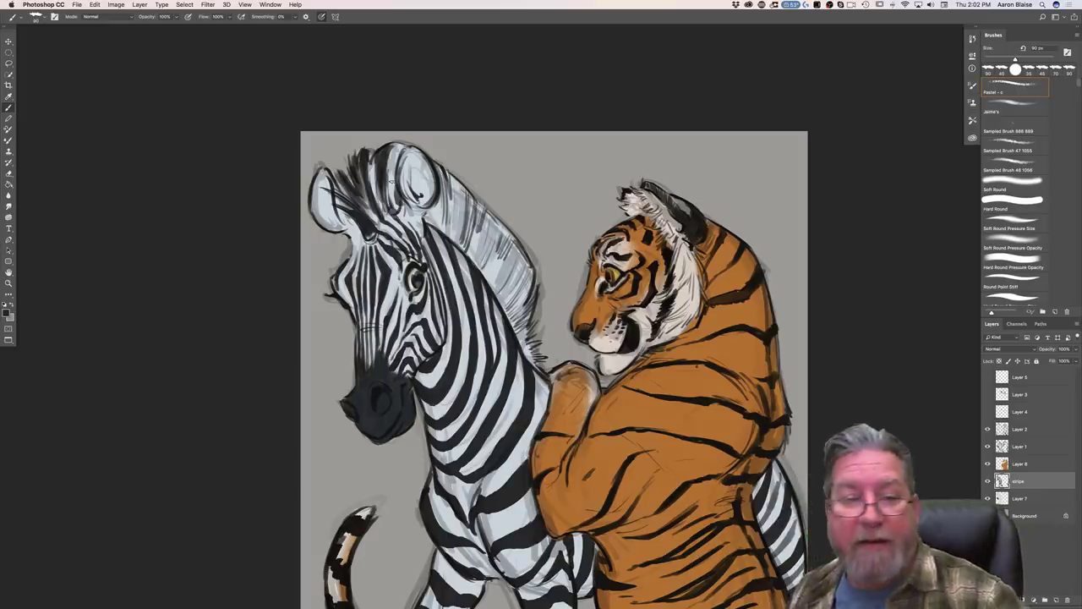
Step: Paint dark stripes across the upper half of the zebra's mane behind the near ear with a 70 px brush
{"action": "key", "text": "["}
{"action": "key", "text": "bracketleft"}
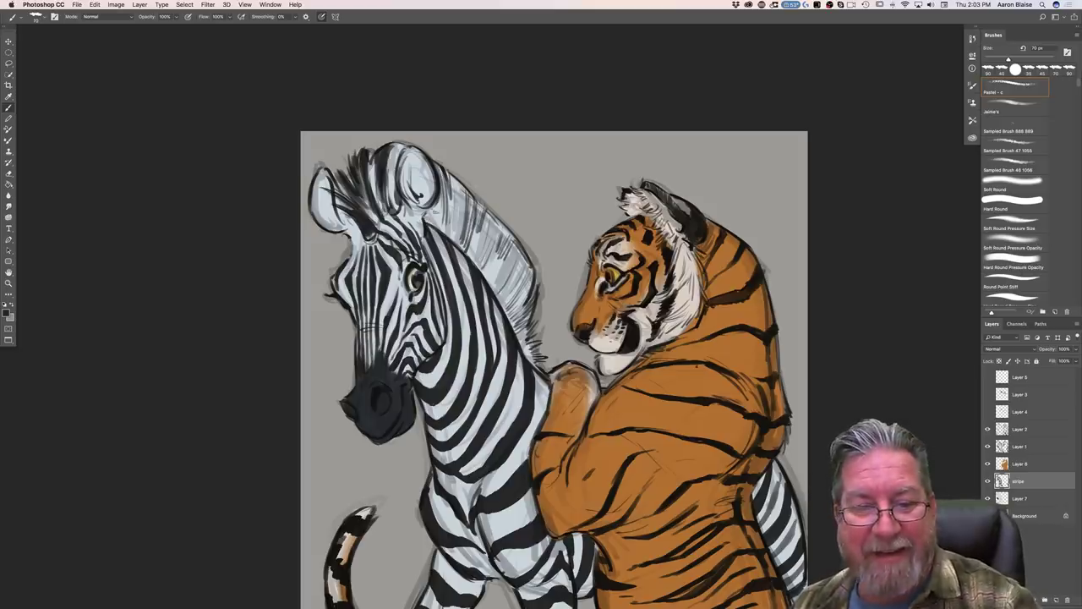
{"action": "key", "text": "bracketright"}
{"action": "mouse_move", "coordinate": [439, 216]}
{"action": "left_mouse_down"}
{"action": "mouse_move", "coordinate": [443, 230]}
{"action": "mouse_move", "coordinate": [441, 179]}
{"action": "left_mouse_up"}
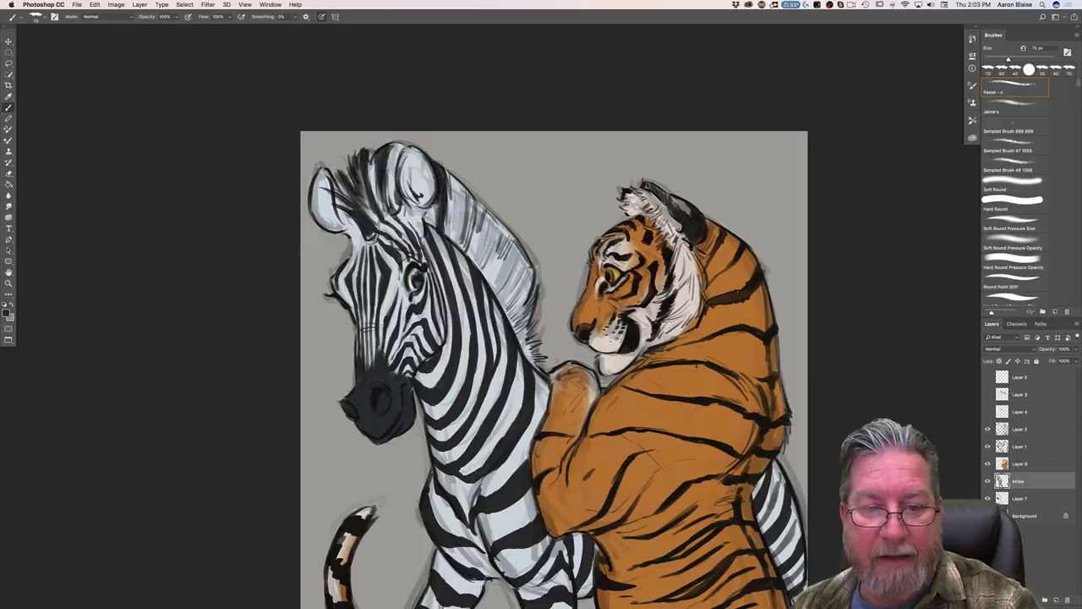
{"action": "mouse_move", "coordinate": [463, 250]}
{"action": "left_mouse_down"}
{"action": "mouse_move", "coordinate": [467, 188]}
{"action": "mouse_move", "coordinate": [460, 244]}
{"action": "mouse_move", "coordinate": [480, 265]}
{"action": "mouse_move", "coordinate": [487, 210]}
{"action": "mouse_move", "coordinate": [494, 264]}
{"action": "mouse_move", "coordinate": [497, 235]}
{"action": "left_mouse_up"}
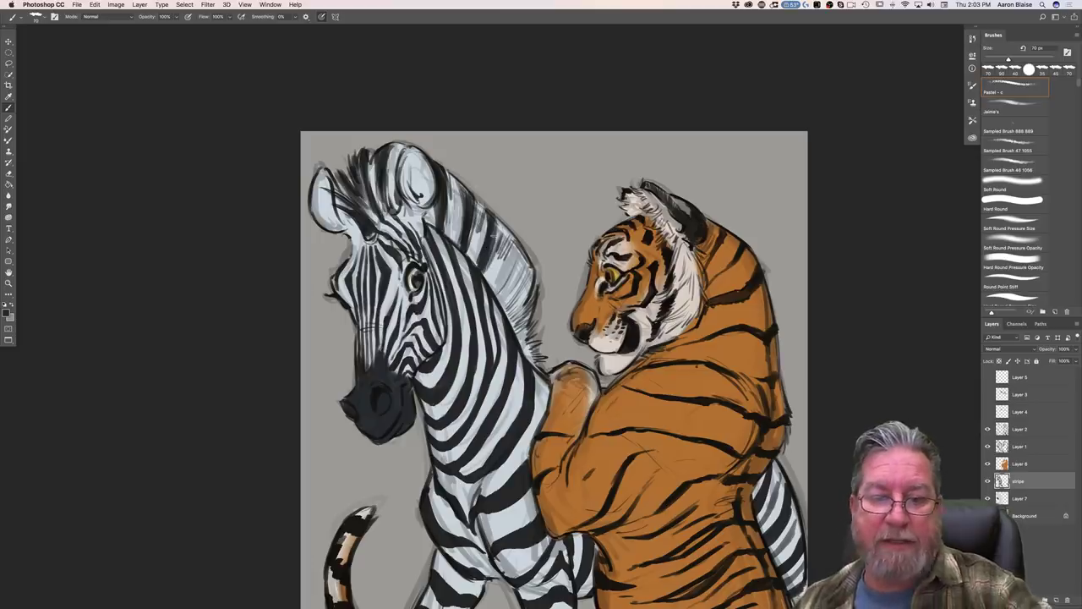
{"action": "mouse_move", "coordinate": [491, 273]}
{"action": "left_mouse_down"}
{"action": "mouse_move", "coordinate": [496, 281]}
{"action": "mouse_move", "coordinate": [500, 245]}
{"action": "mouse_move", "coordinate": [491, 290]}
{"action": "left_mouse_up"}
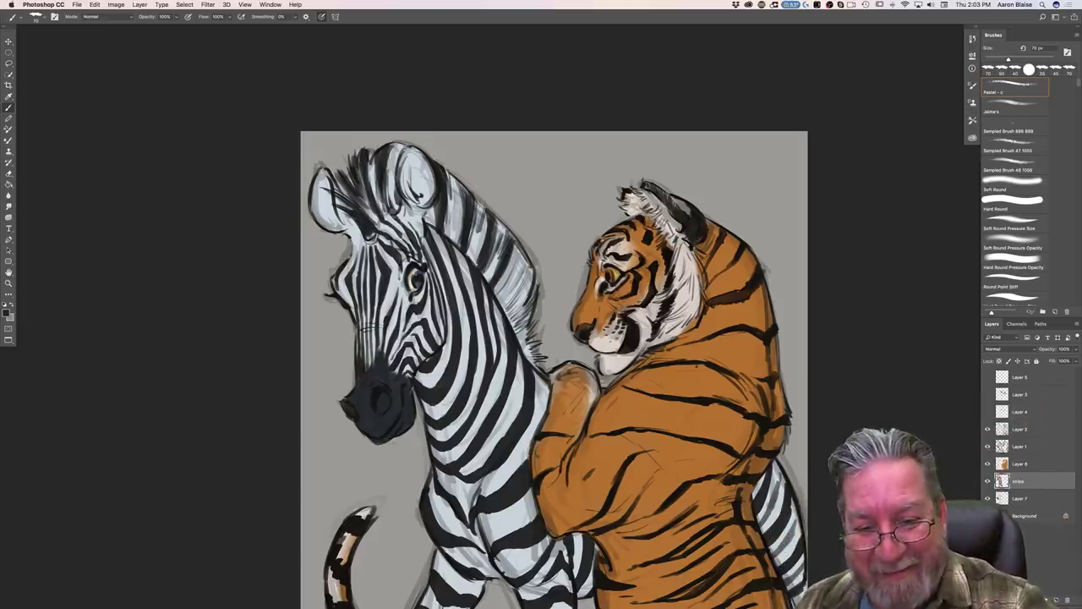
Step: Paint dark stripes across the lower half of the zebra's mane down to its base at the shoulder
{"action": "left_click_drag", "start_coordinate": [525, 256], "coordinate": [504, 303]}
{"action": "left_click_drag", "start_coordinate": [515, 285], "coordinate": [501, 301]}
{"action": "left_click_drag", "start_coordinate": [520, 272], "coordinate": [509, 290]}
{"action": "left_click_drag", "start_coordinate": [527, 251], "coordinate": [509, 331]}
{"action": "left_click_drag", "start_coordinate": [535, 293], "coordinate": [511, 333]}
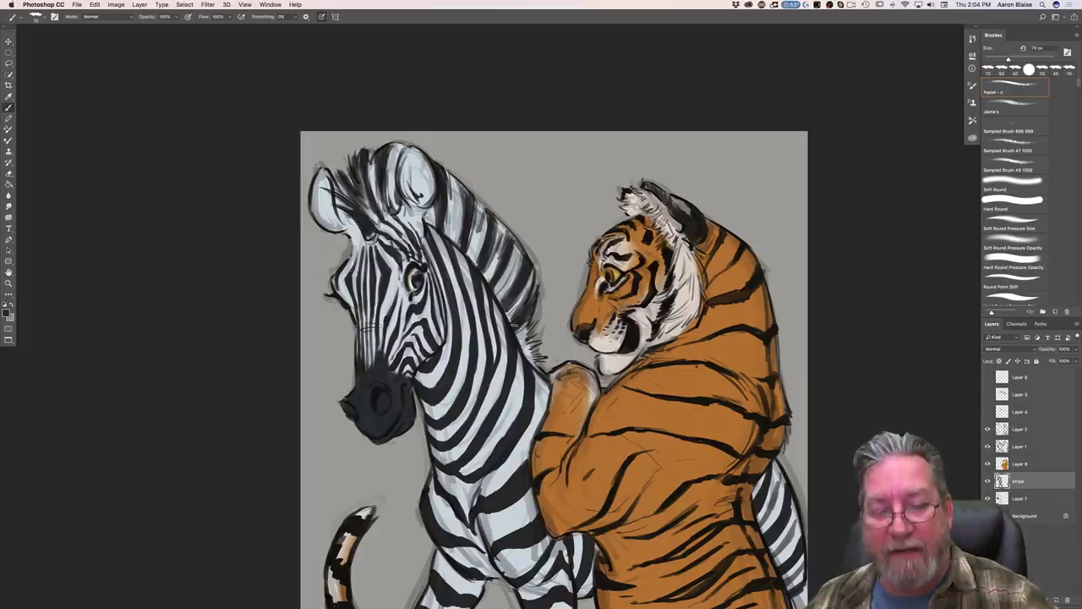
{"action": "mouse_move", "coordinate": [517, 338]}
{"action": "left_mouse_down"}
{"action": "mouse_move", "coordinate": [540, 357]}
{"action": "mouse_move", "coordinate": [531, 377]}
{"action": "mouse_move", "coordinate": [523, 337]}
{"action": "left_mouse_up"}
{"action": "left_click_drag", "start_coordinate": [534, 322], "coordinate": [528, 331]}
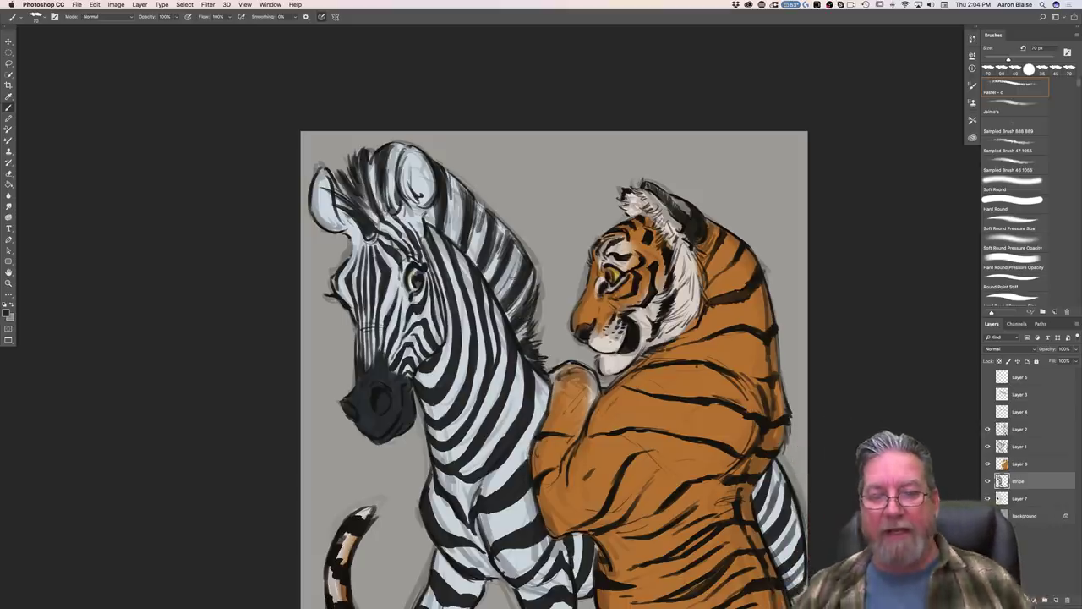
Step: Darken and extend the stripes along the upper part of the zebra's mane
{"action": "left_click_drag", "start_coordinate": [493, 225], "coordinate": [489, 252]}
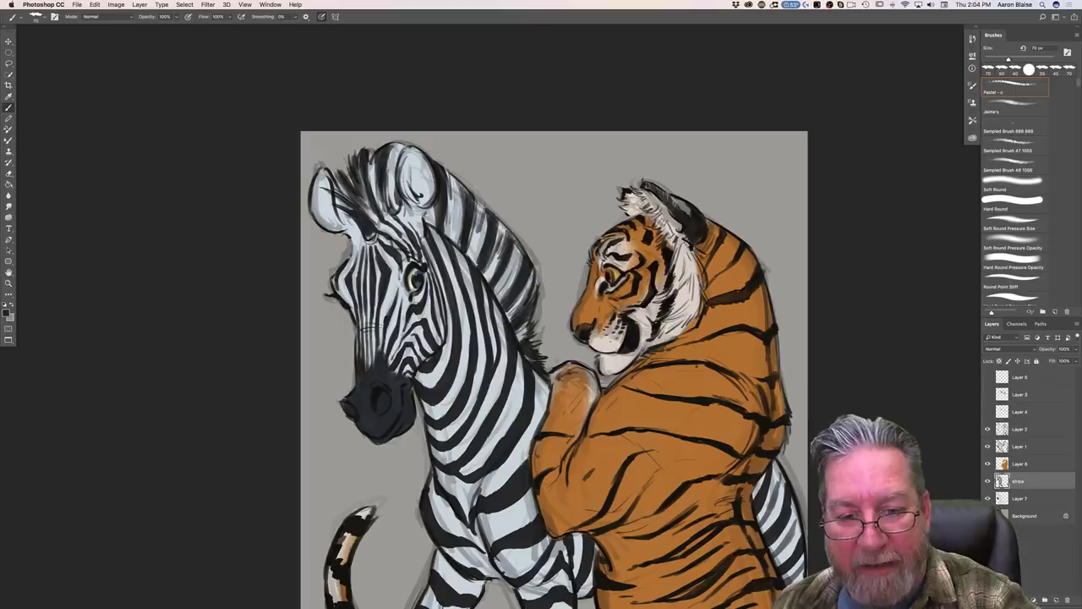
{"action": "mouse_move", "coordinate": [468, 205]}
{"action": "left_mouse_down"}
{"action": "mouse_move", "coordinate": [463, 185]}
{"action": "mouse_move", "coordinate": [474, 254]}
{"action": "left_mouse_up"}
{"action": "mouse_move", "coordinate": [457, 207]}
{"action": "left_mouse_down"}
{"action": "mouse_move", "coordinate": [449, 173]}
{"action": "mouse_move", "coordinate": [451, 208]}
{"action": "left_mouse_up"}
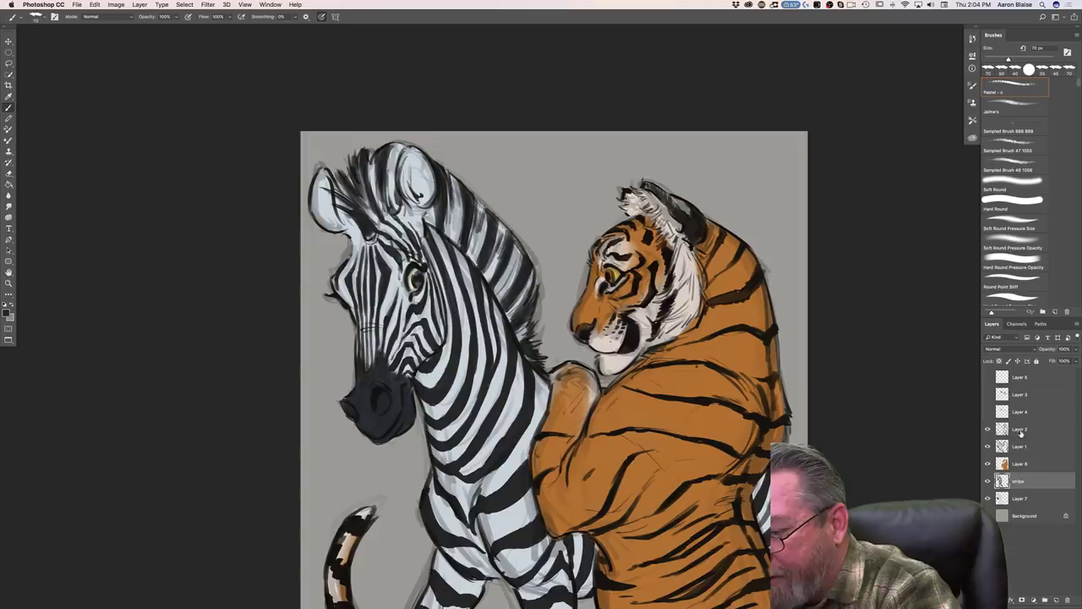
Step: Add a new layer above Layer 2 and set its blending mode to Multiply
{"action": "left_click", "coordinate": [1020, 430]}
{"action": "key", "text": "ctrl+shift+alt+n"}
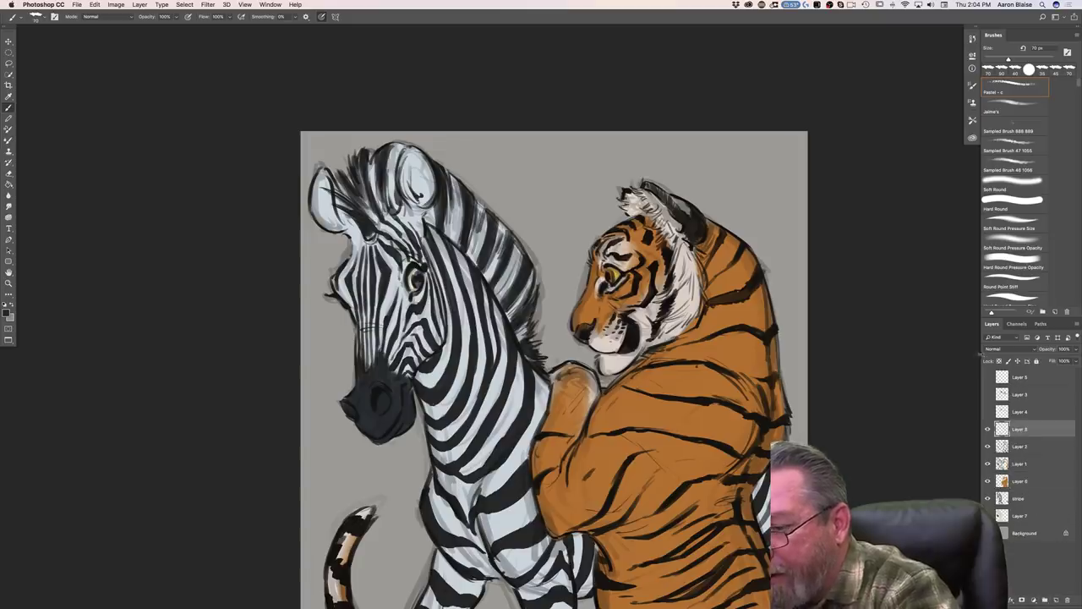
{"action": "left_click", "coordinate": [986, 349]}
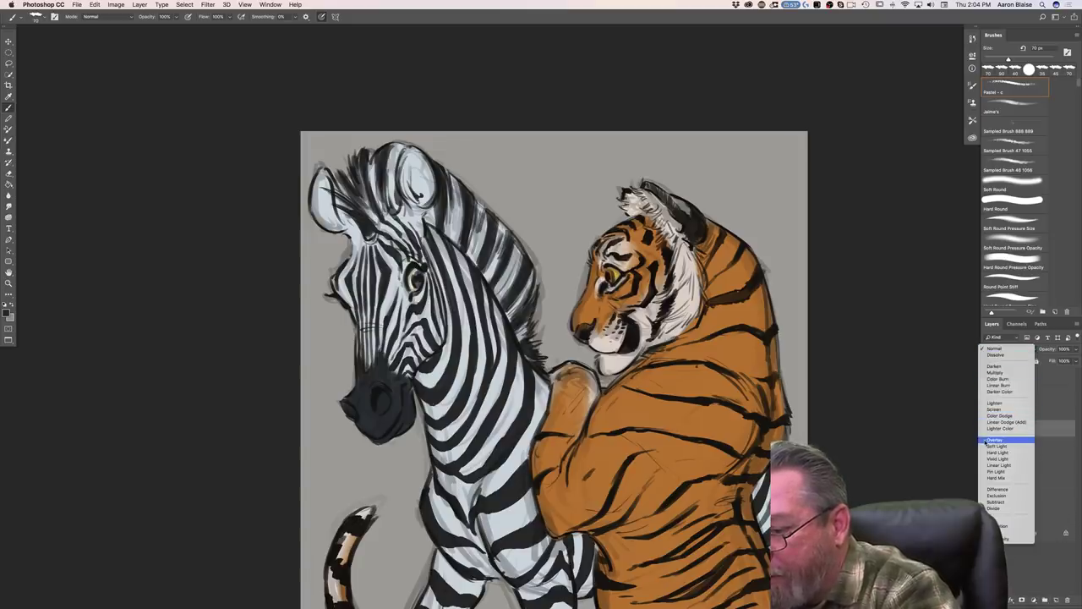
{"action": "left_click", "coordinate": [984, 374]}
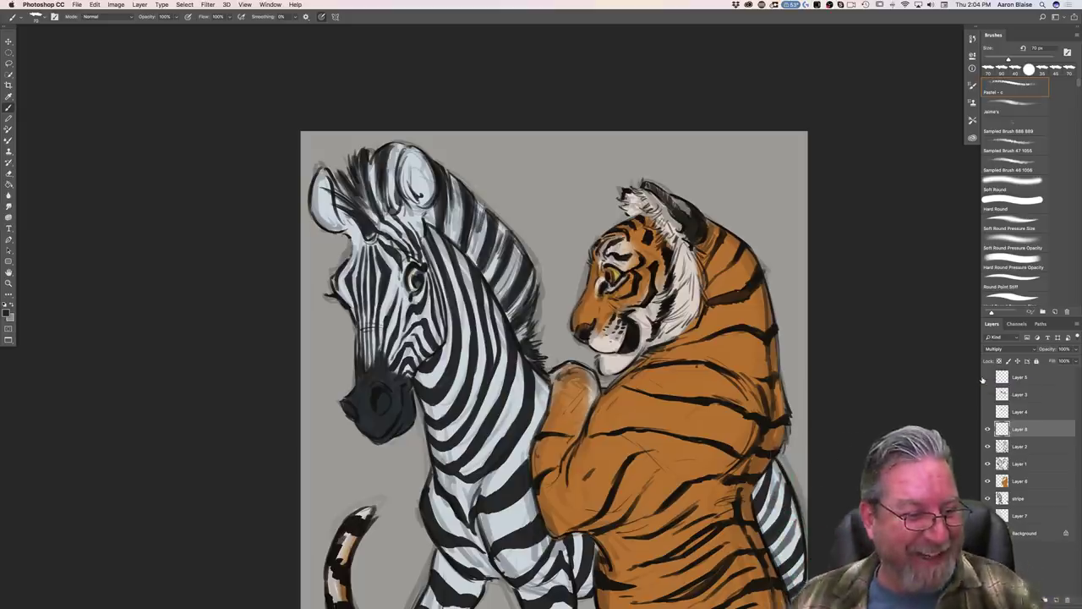
Step: Set the foreground color to a muted warm gray, RGB 151, 139, 124
{"action": "left_click", "coordinate": [7, 316]}
{"action": "left_click", "coordinate": [130, 355]}
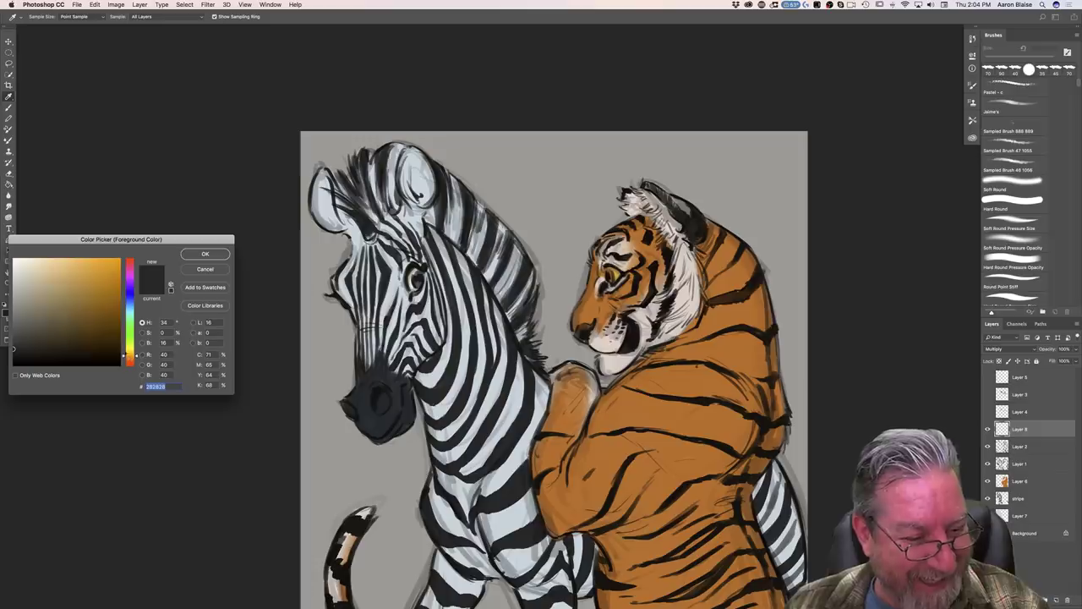
{"action": "left_click", "coordinate": [33, 304]}
{"action": "left_click_drag", "start_coordinate": [33, 304], "coordinate": [32, 301]}
{"action": "left_click", "coordinate": [201, 254]}
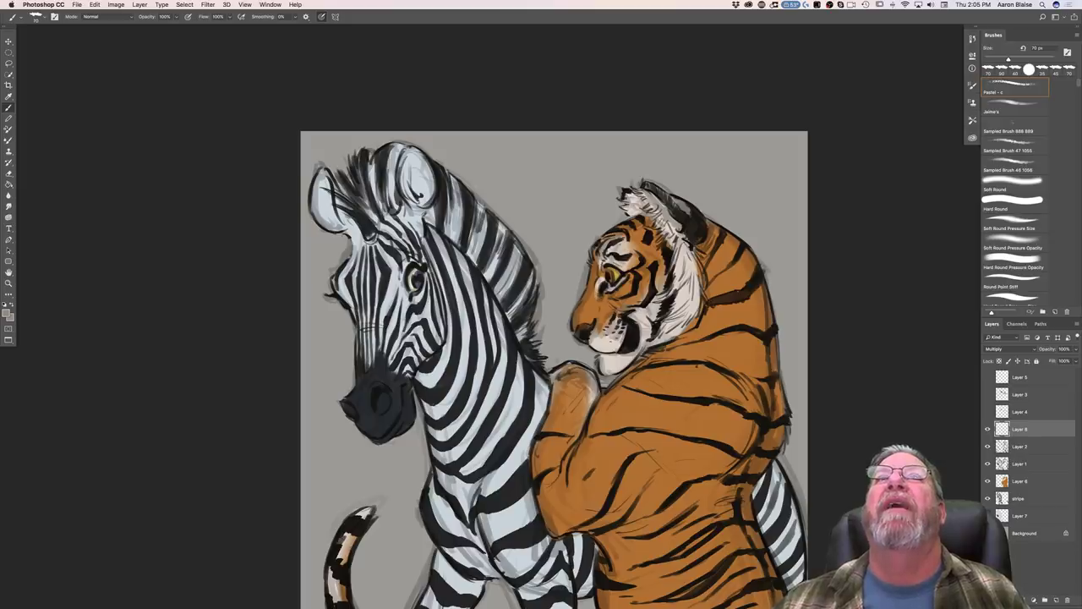
Step: Move the browser window off the canvas and return to the painting
{"action": "key", "text": "Tab"}
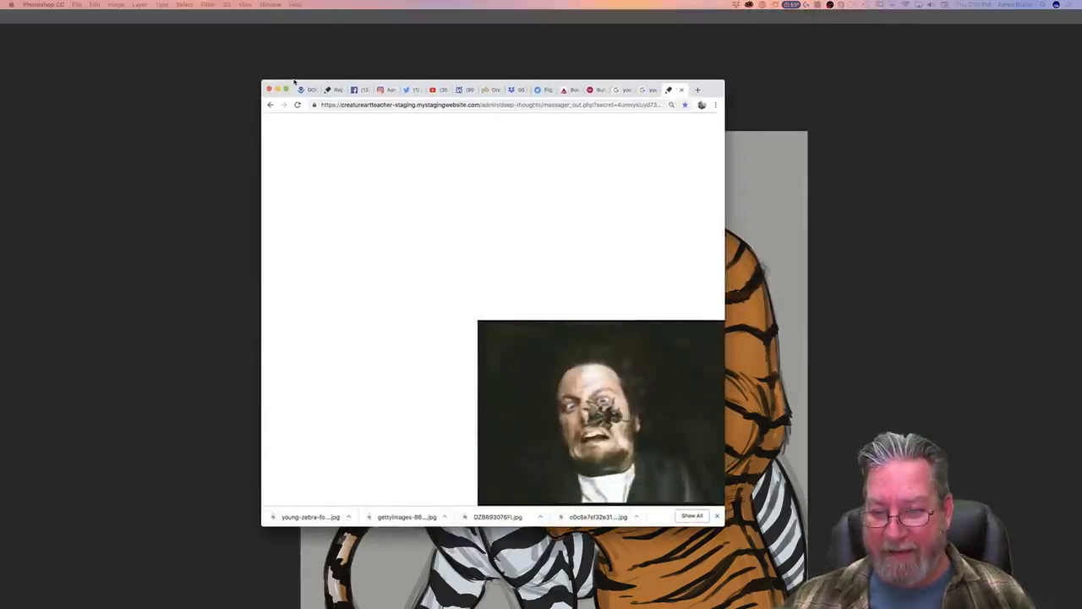
{"action": "left_click_drag", "start_coordinate": [294, 81], "coordinate": [264, 21]}
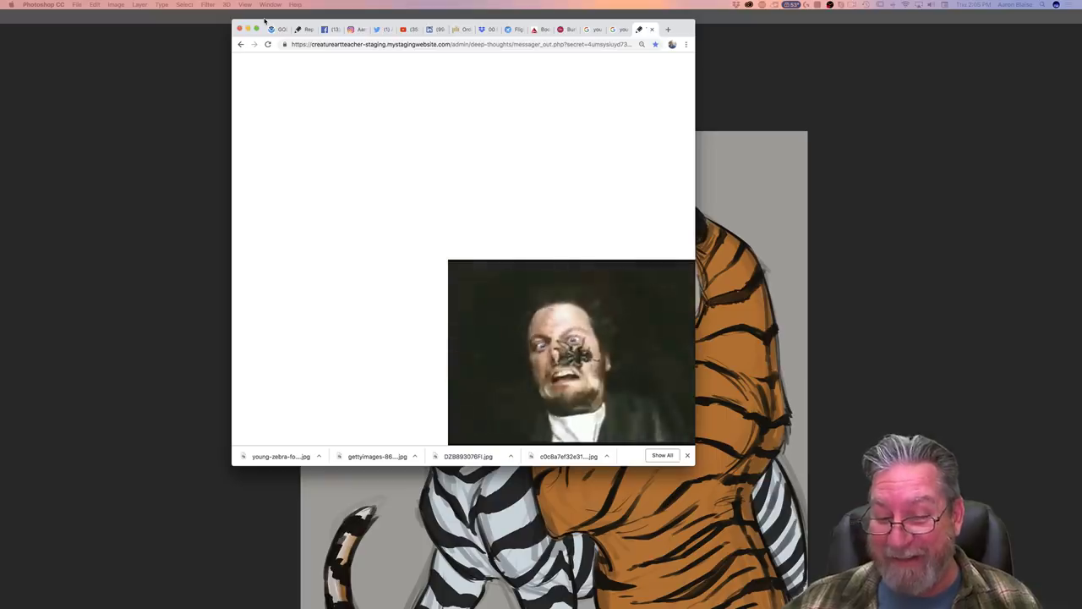
{"action": "left_click_drag", "start_coordinate": [265, 22], "coordinate": [439, 0]}
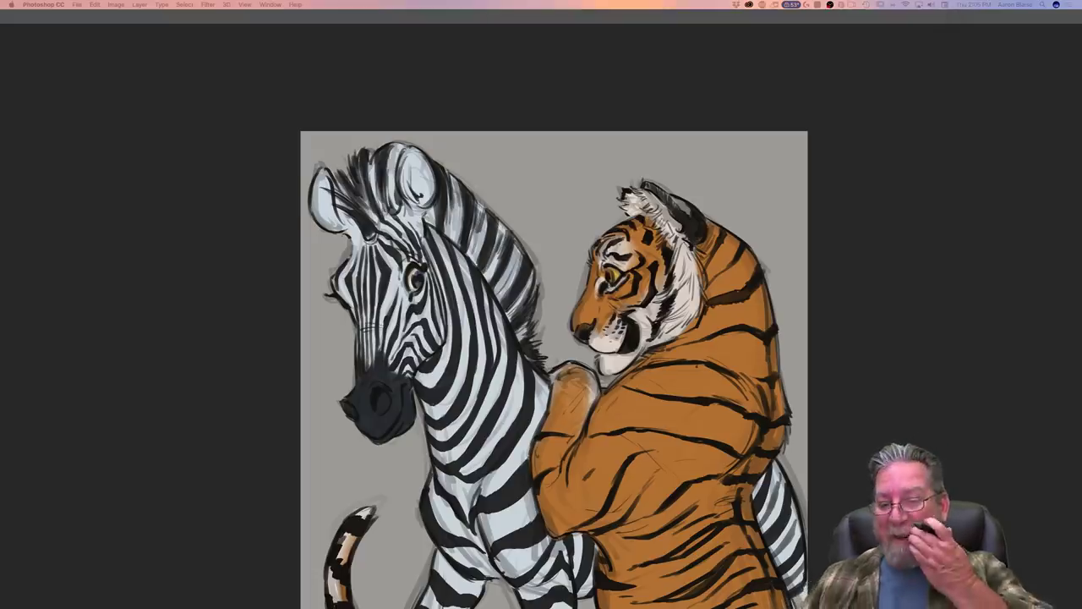
{"action": "key", "text": "Tab"}
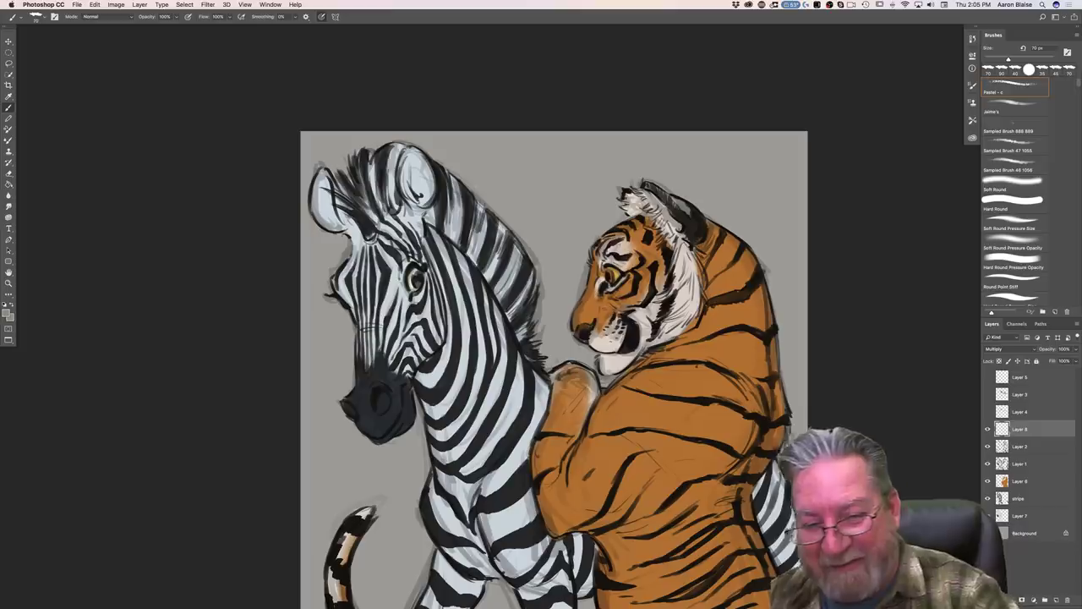
Step: Enlarge the brush to 100 px, select the tiger's color layer, and set the foreground color to a muted reddish brown, RGB 145, 83, 73
{"action": "key", "text": "bracketright"}
{"action": "key", "text": "bracketright"}
{"action": "key", "text": "bracketright"}
{"action": "key", "text": "bracketright"}
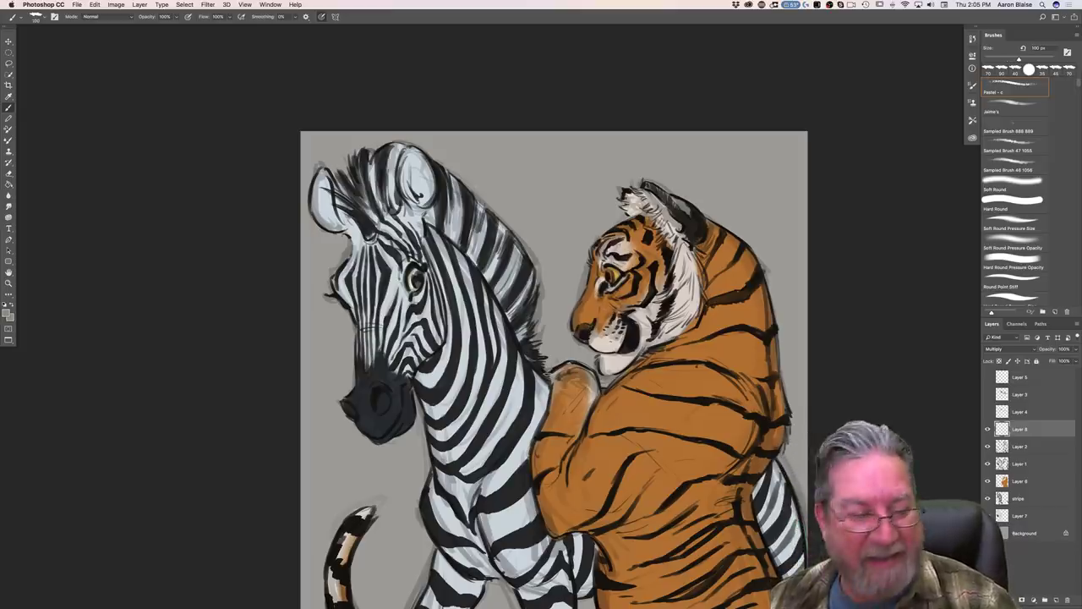
{"action": "left_click", "coordinate": [1019, 481]}
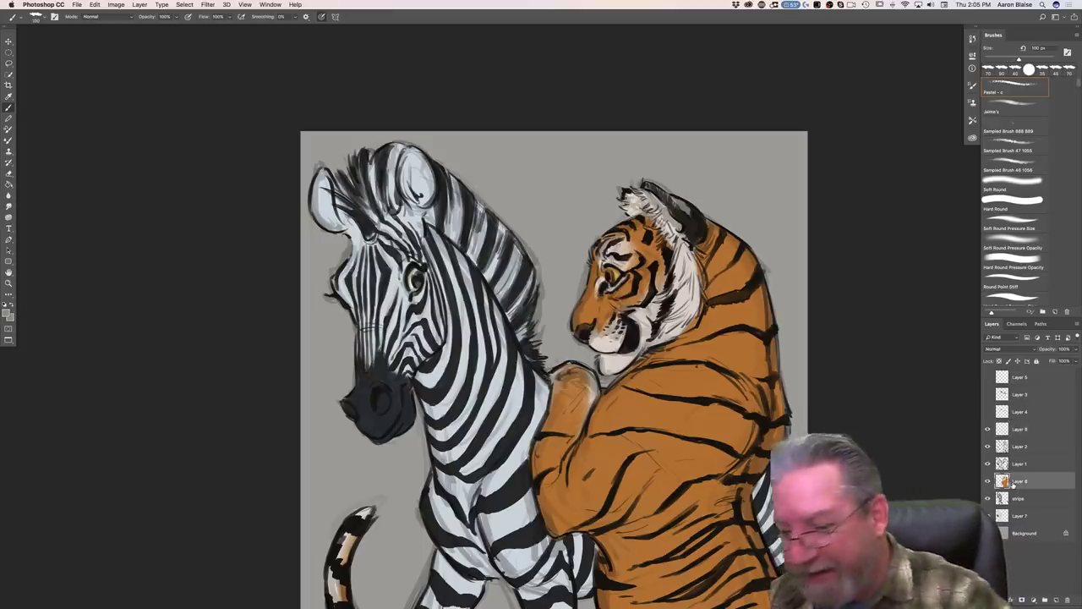
{"action": "left_click", "coordinate": [7, 313]}
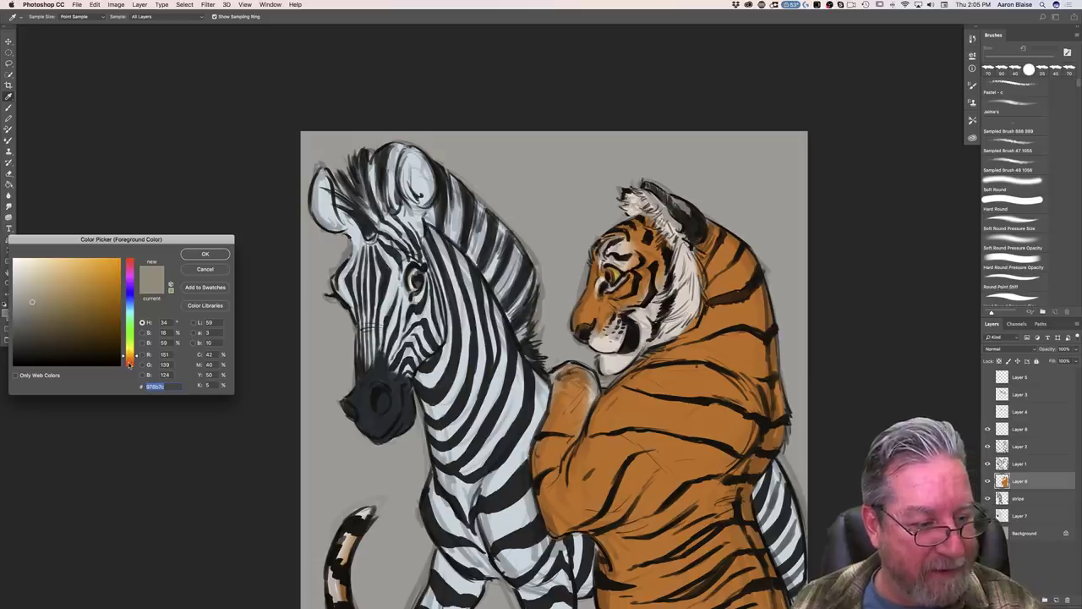
{"action": "left_click", "coordinate": [130, 363]}
{"action": "left_click", "coordinate": [67, 302]}
{"action": "left_click", "coordinate": [201, 256]}
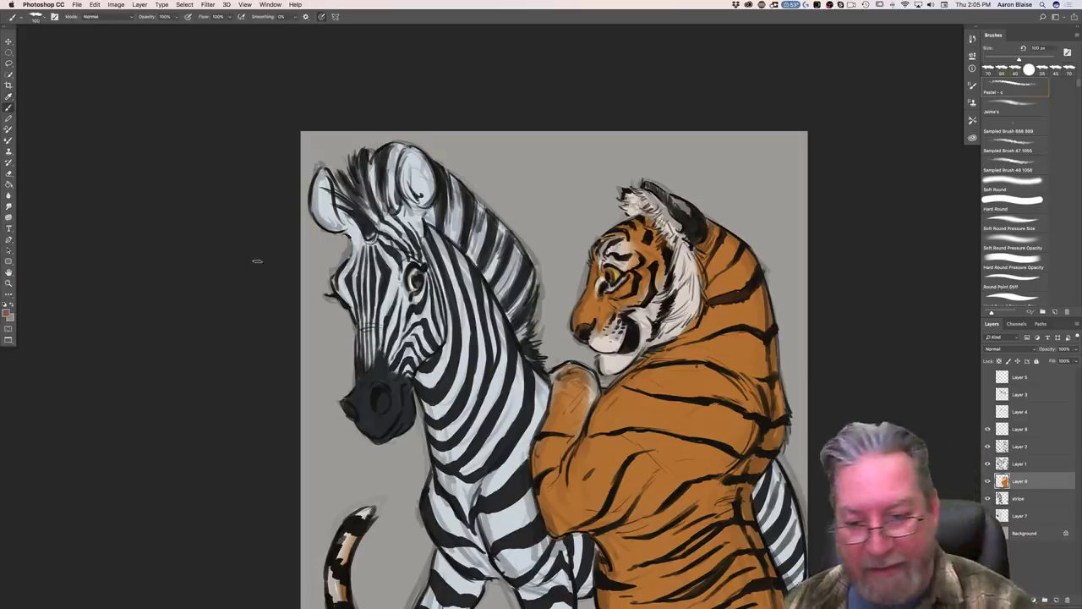
Step: Reduce the brush size to 60 px
{"action": "key", "text": "bracketright"}
{"action": "key", "text": "bracketleft"}
{"action": "key", "text": "bracketleft"}
{"action": "key", "text": "bracketleft"}
{"action": "key", "text": "bracketleft"}
{"action": "key", "text": "bracketright"}
{"action": "key", "text": "bracketright"}
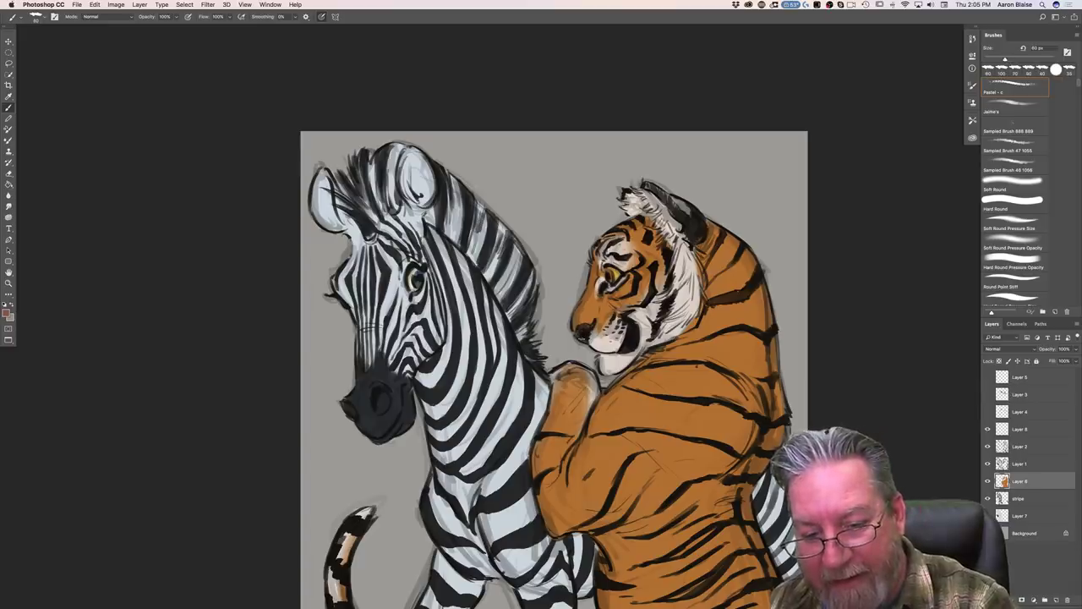
Step: Select the Multiply layer and set the foreground color to a muted gray-brown, RGB 147, 132, 115
{"action": "left_click", "coordinate": [1011, 432]}
{"action": "left_click", "coordinate": [6, 309]}
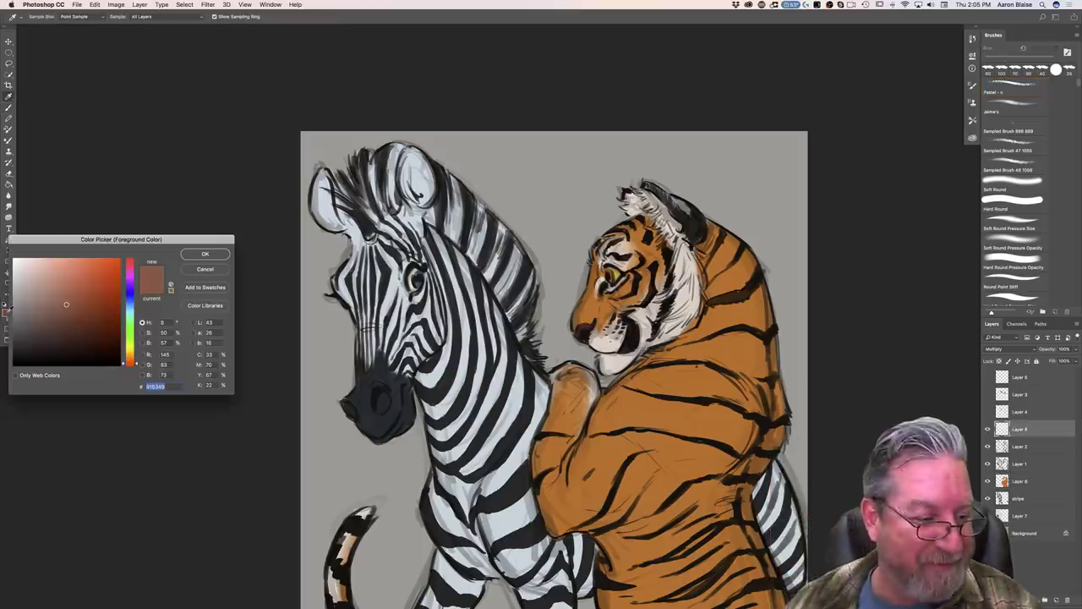
{"action": "left_click", "coordinate": [128, 355]}
{"action": "left_click", "coordinate": [36, 303]}
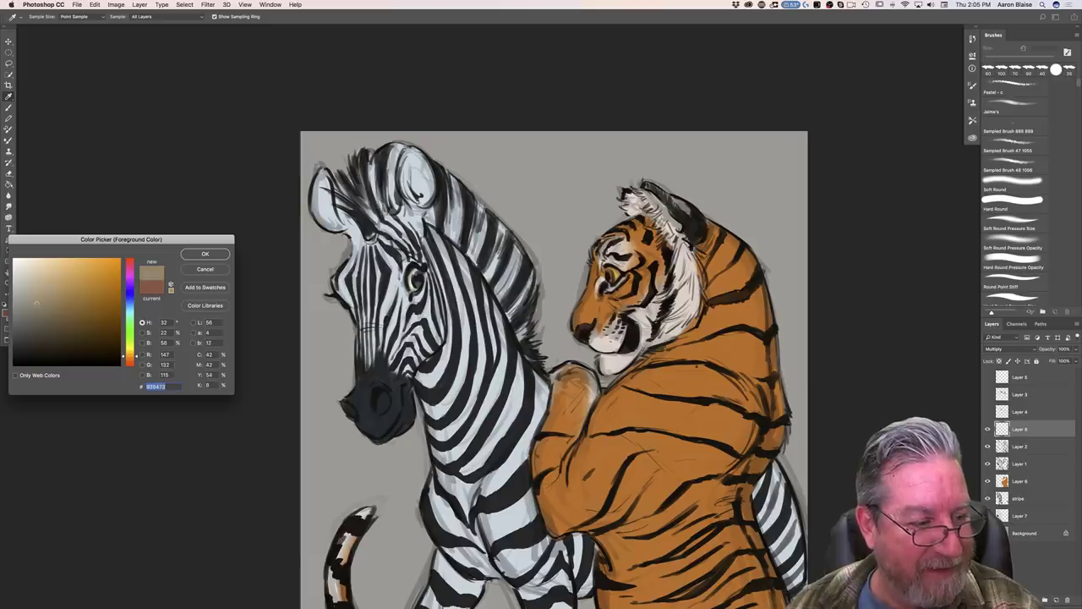
{"action": "left_click", "coordinate": [196, 256]}
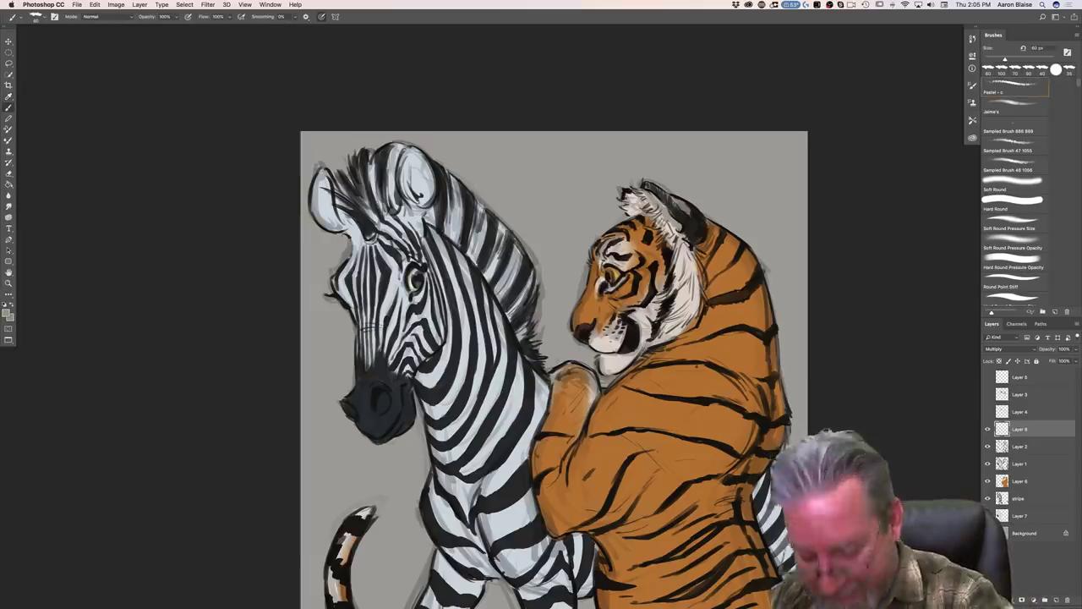
Step: Set the brush to 90 px and shade the lower edge of the tiger's white cheek fur
{"action": "key", "text": "bracketright"}
{"action": "key", "text": "bracketright"}
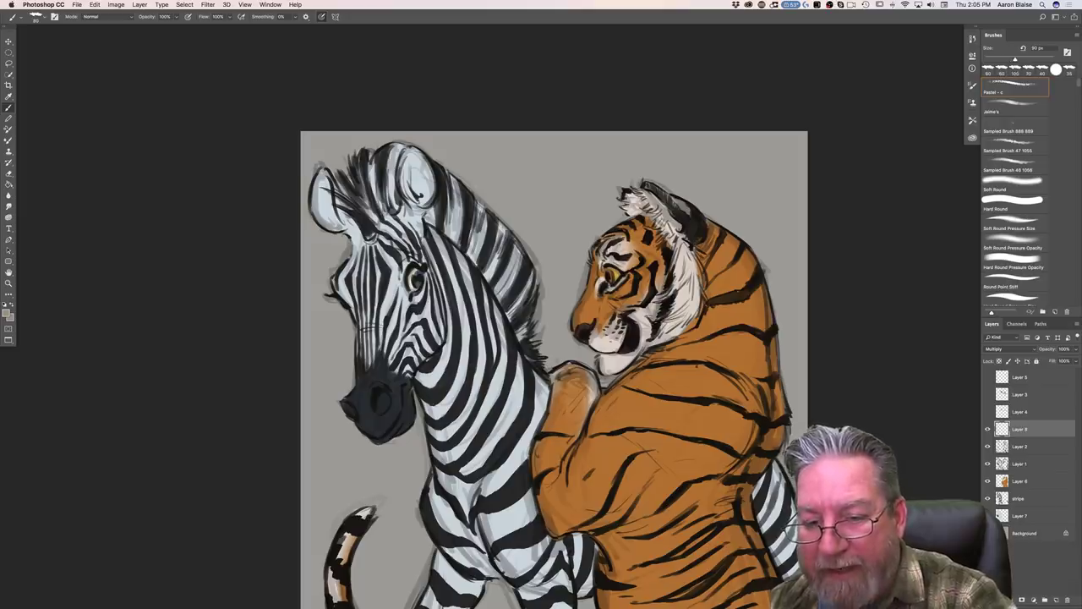
{"action": "left_click_drag", "start_coordinate": [685, 324], "coordinate": [657, 342]}
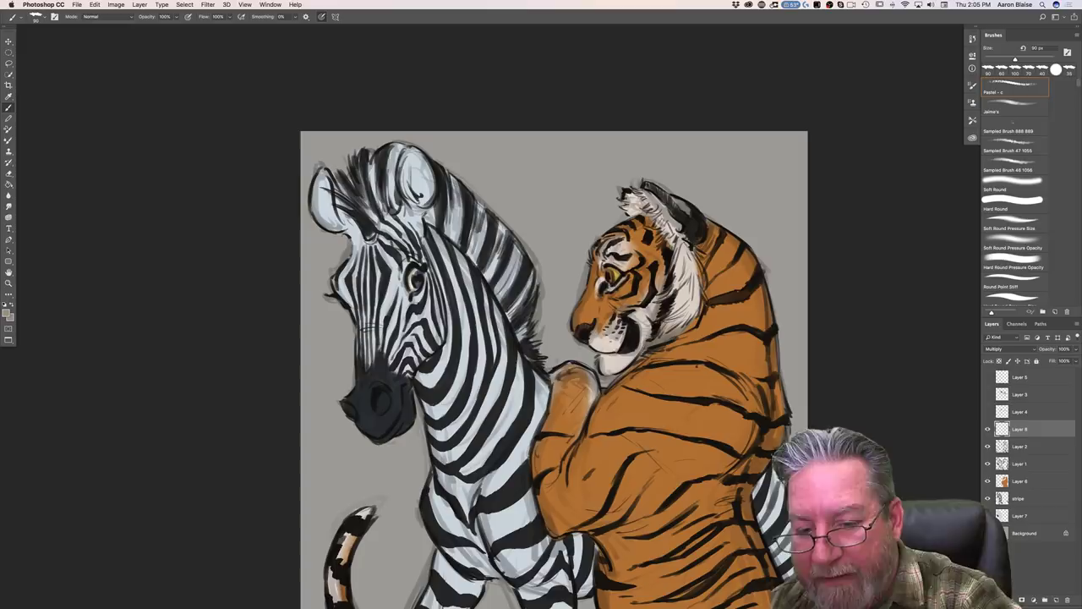
Step: Turn off pressure control of the brush size and shade the tiger's muzzle and chin on the Multiply layer
{"action": "key", "text": "super+plus"}
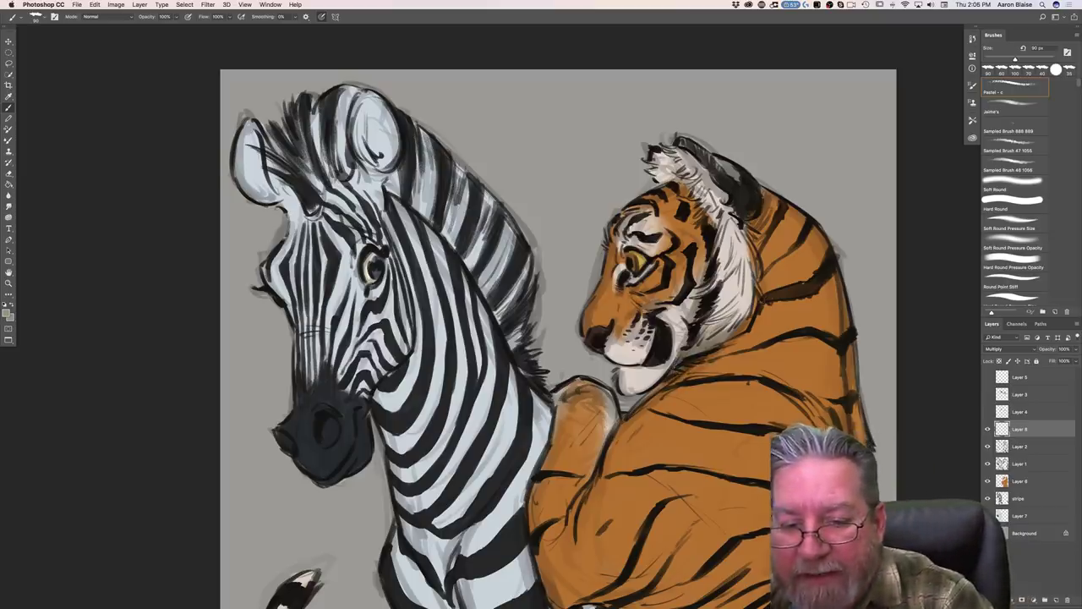
{"action": "left_click", "coordinate": [321, 19]}
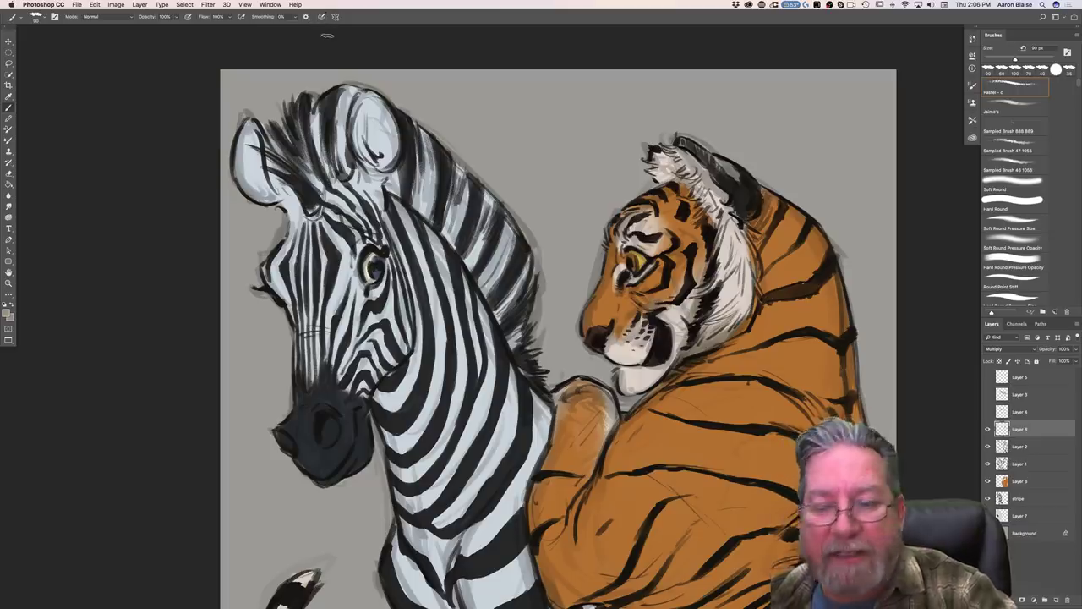
{"action": "left_click_drag", "start_coordinate": [634, 295], "coordinate": [639, 300]}
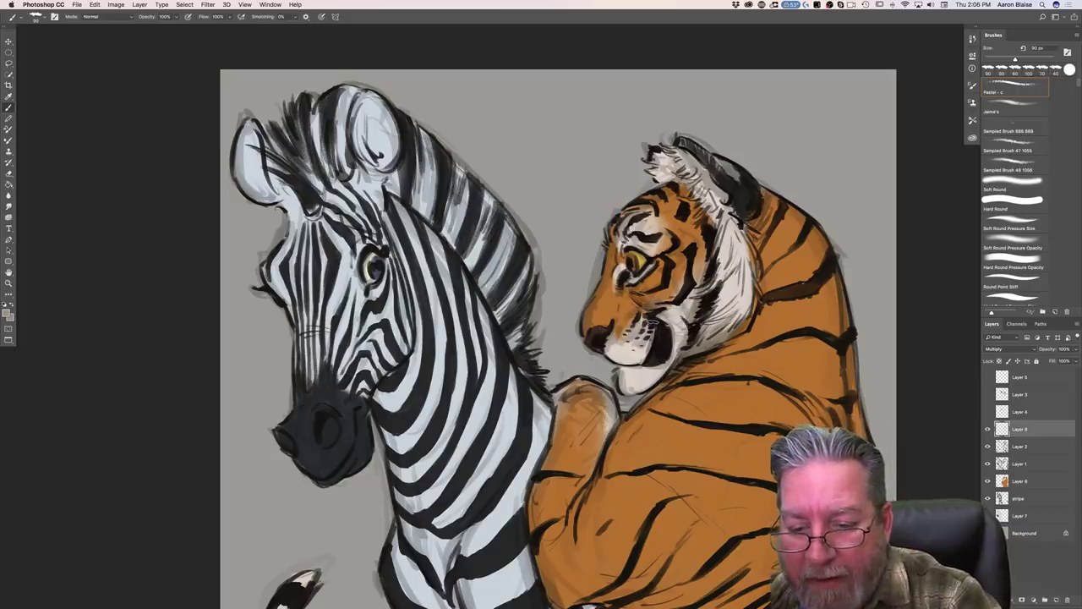
{"action": "mouse_move", "coordinate": [604, 347]}
{"action": "left_mouse_down"}
{"action": "mouse_move", "coordinate": [641, 362]}
{"action": "mouse_move", "coordinate": [620, 370]}
{"action": "left_mouse_up"}
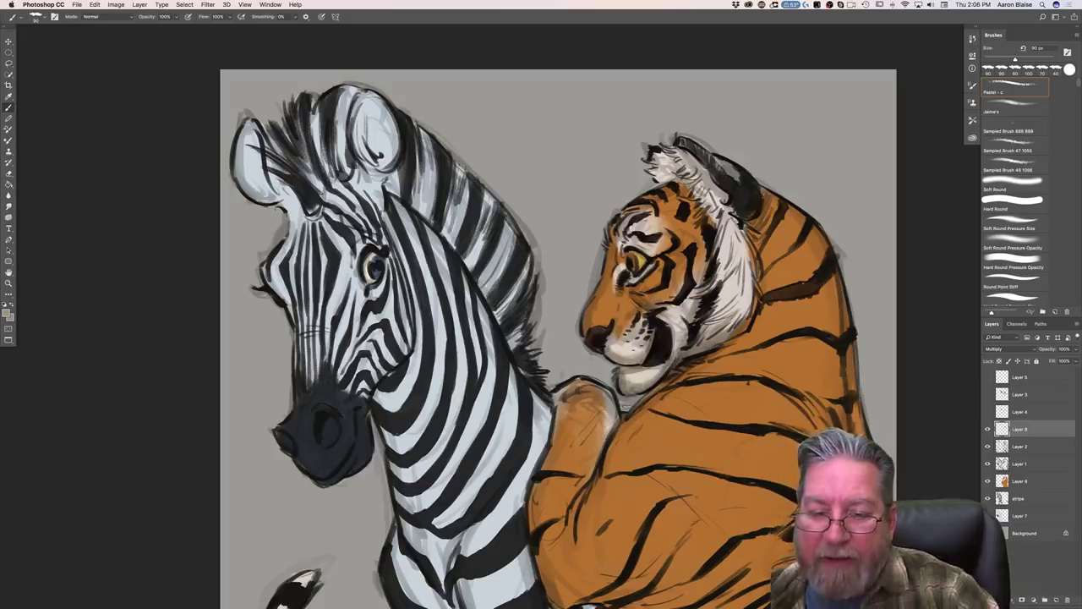
Step: Shade the tiger's cheek fur beside the mouth and the side of the muzzle on the Multiply layer
{"action": "mouse_move", "coordinate": [653, 307]}
{"action": "left_mouse_down"}
{"action": "mouse_move", "coordinate": [661, 318]}
{"action": "mouse_move", "coordinate": [681, 310]}
{"action": "mouse_move", "coordinate": [698, 333]}
{"action": "mouse_move", "coordinate": [683, 309]}
{"action": "mouse_move", "coordinate": [696, 268]}
{"action": "left_mouse_up"}
{"action": "left_click_drag", "start_coordinate": [623, 297], "coordinate": [649, 313]}
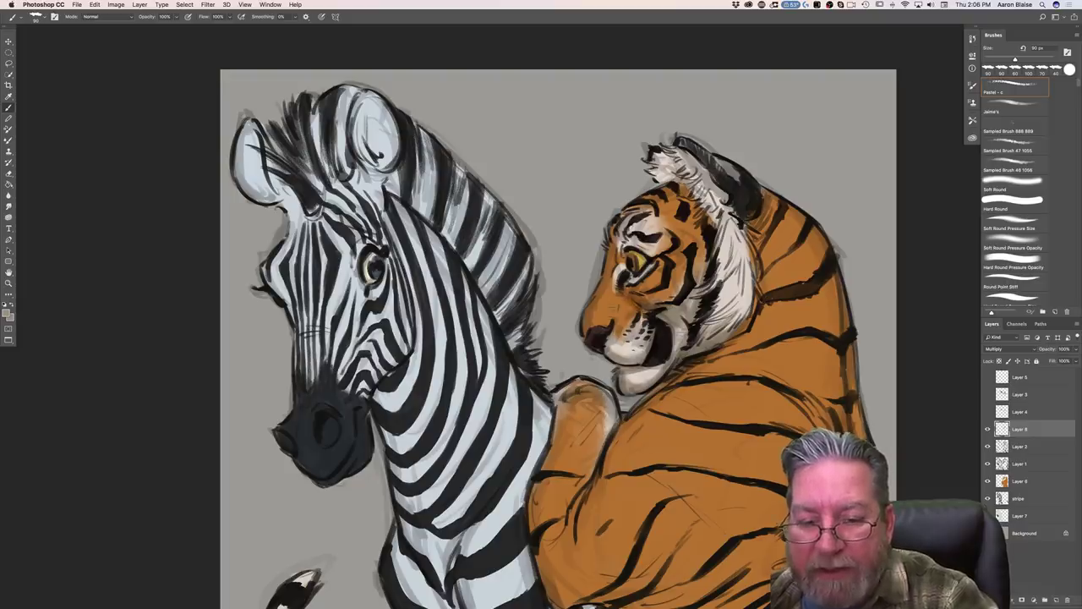
Step: On the tiger's orange color layer, set the foreground color to brown, RGB 120, 61, 23, and darken the bridge of the nose
{"action": "left_click", "coordinate": [1018, 481]}
{"action": "key", "text": "i"}
{"action": "left_click", "coordinate": [7, 313]}
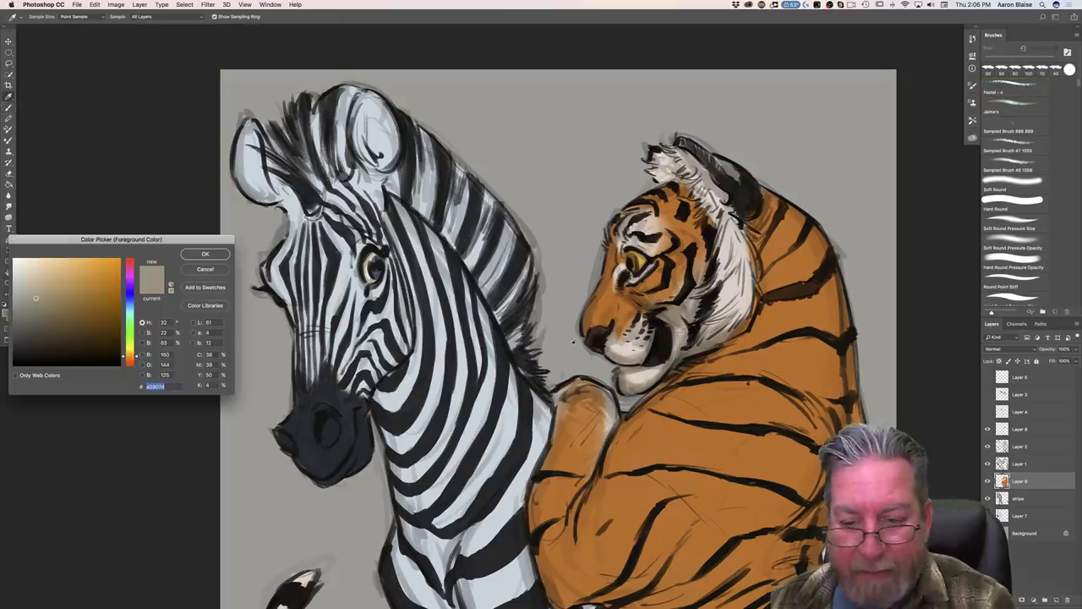
{"action": "left_click", "coordinate": [595, 310]}
{"action": "left_click", "coordinate": [97, 311]}
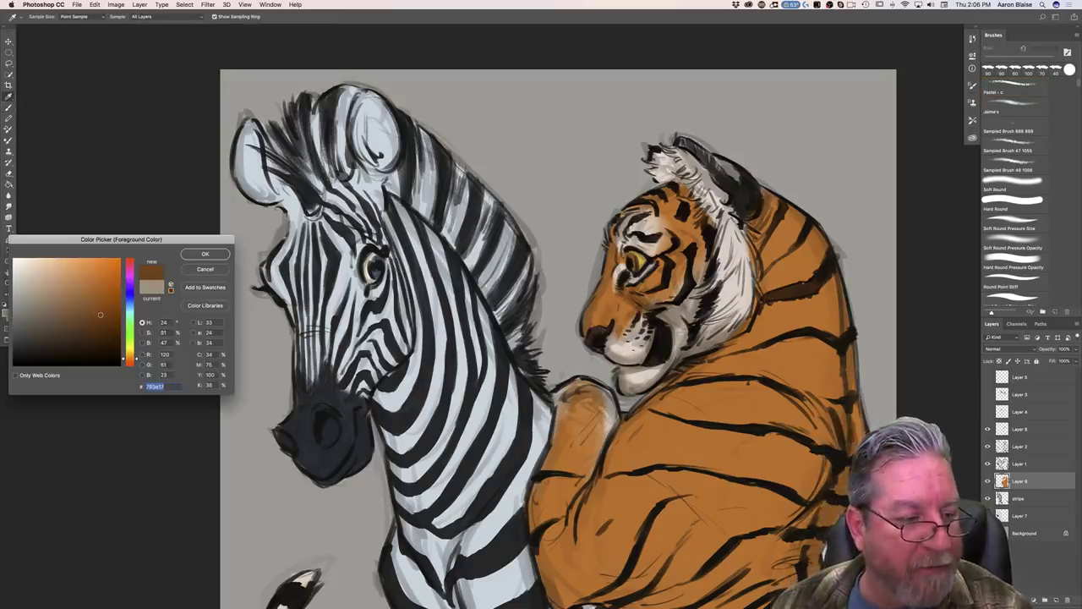
{"action": "left_click", "coordinate": [205, 254]}
{"action": "mouse_move", "coordinate": [609, 301]}
{"action": "left_mouse_down"}
{"action": "mouse_move", "coordinate": [583, 333]}
{"action": "mouse_move", "coordinate": [603, 303]}
{"action": "mouse_move", "coordinate": [615, 314]}
{"action": "mouse_move", "coordinate": [606, 291]}
{"action": "left_mouse_up"}
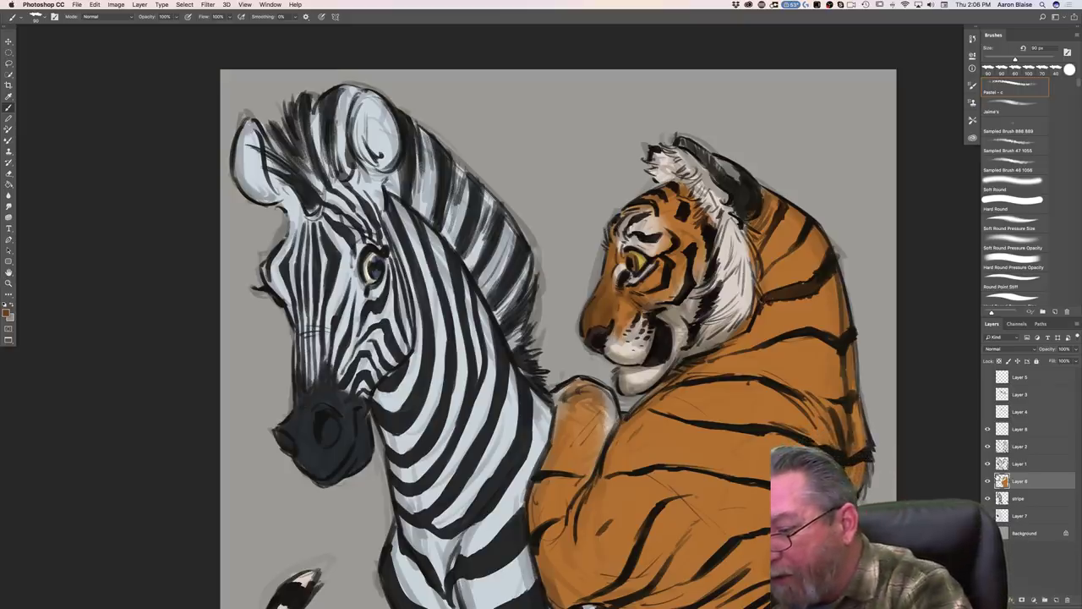
Step: Select the Multiply layer, set the foreground color to gray-brown, RGB 146, 124, 109, and shade the tiger's brow around the eye
{"action": "left_click", "coordinate": [1018, 429]}
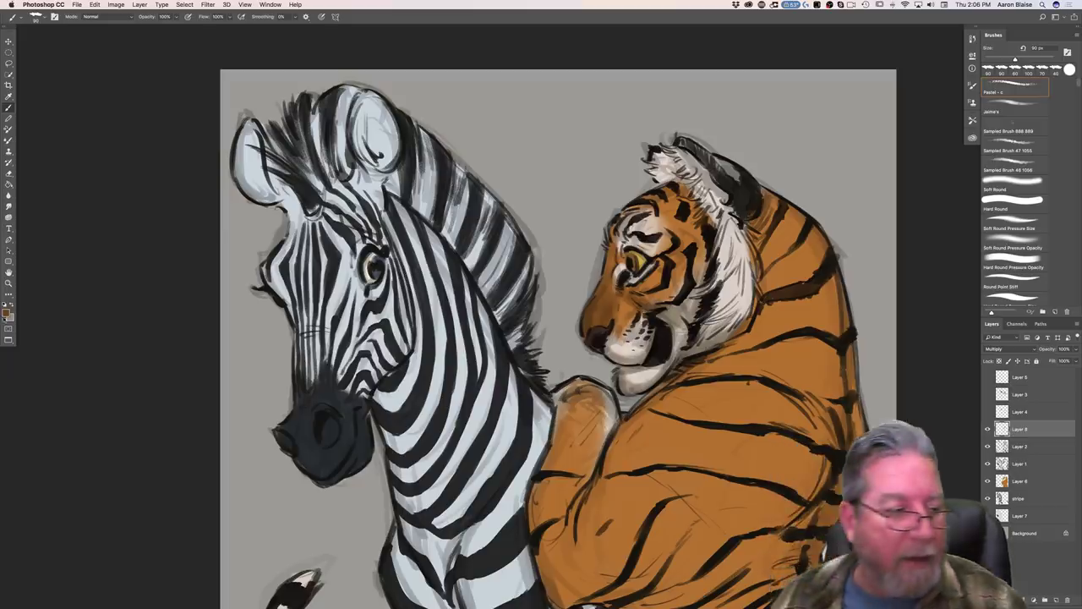
{"action": "left_click", "coordinate": [6, 311]}
{"action": "left_click", "coordinate": [41, 303]}
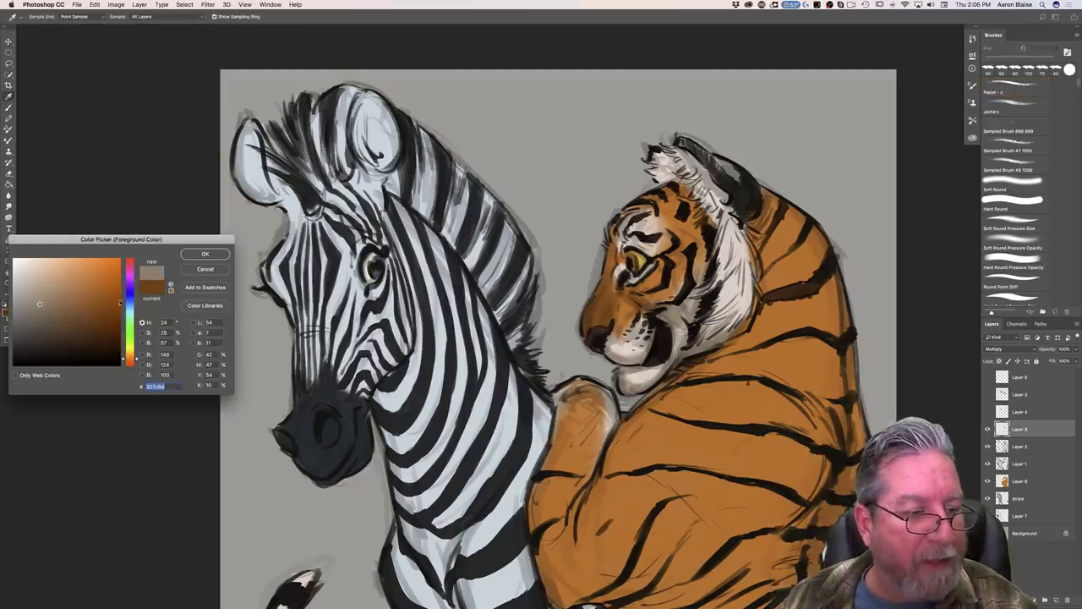
{"action": "left_click", "coordinate": [205, 254]}
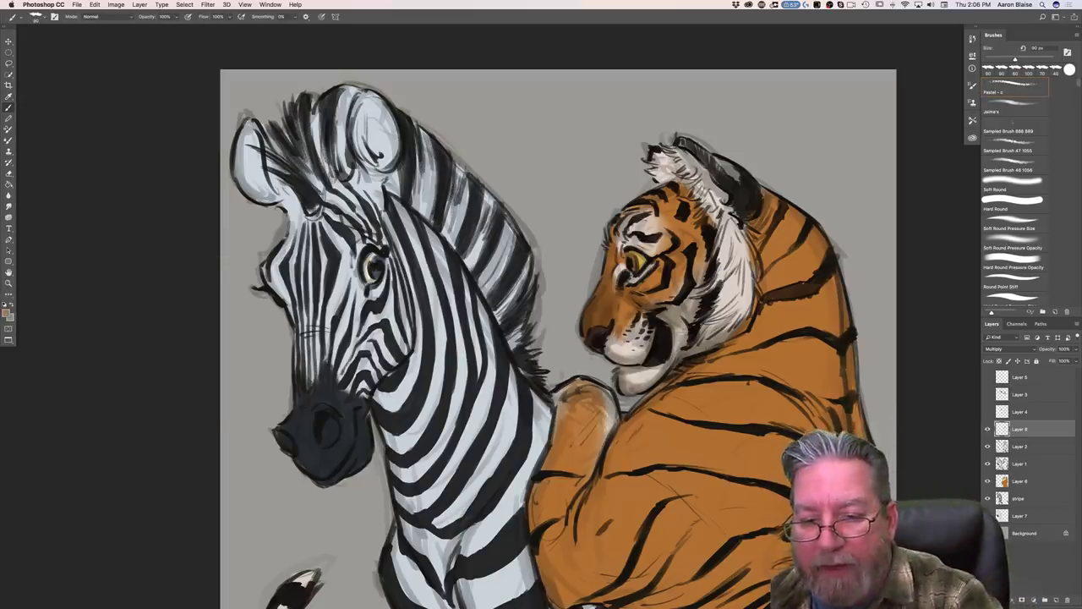
{"action": "mouse_move", "coordinate": [632, 252]}
{"action": "left_mouse_down"}
{"action": "mouse_move", "coordinate": [647, 257]}
{"action": "mouse_move", "coordinate": [629, 245]}
{"action": "mouse_move", "coordinate": [614, 257]}
{"action": "mouse_move", "coordinate": [613, 240]}
{"action": "mouse_move", "coordinate": [611, 248]}
{"action": "left_mouse_up"}
Step: Reduce the brush to 60 px and shade the front edge of the tiger's face from forehead to nose and chin
{"action": "key", "text": "bracketleft"}
{"action": "key", "text": "bracketleft"}
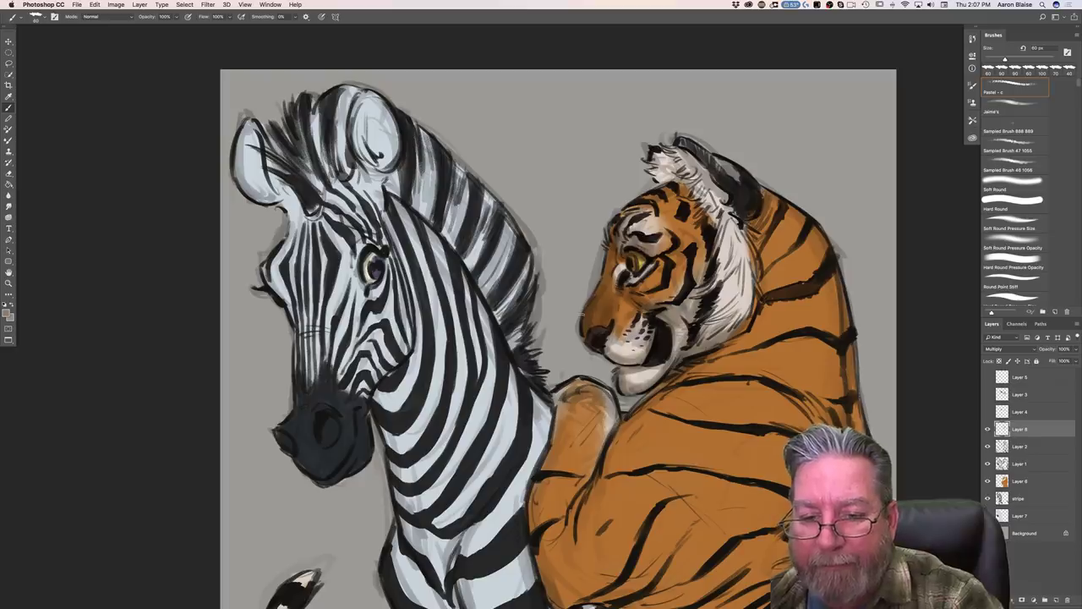
{"action": "left_click_drag", "start_coordinate": [610, 233], "coordinate": [584, 332]}
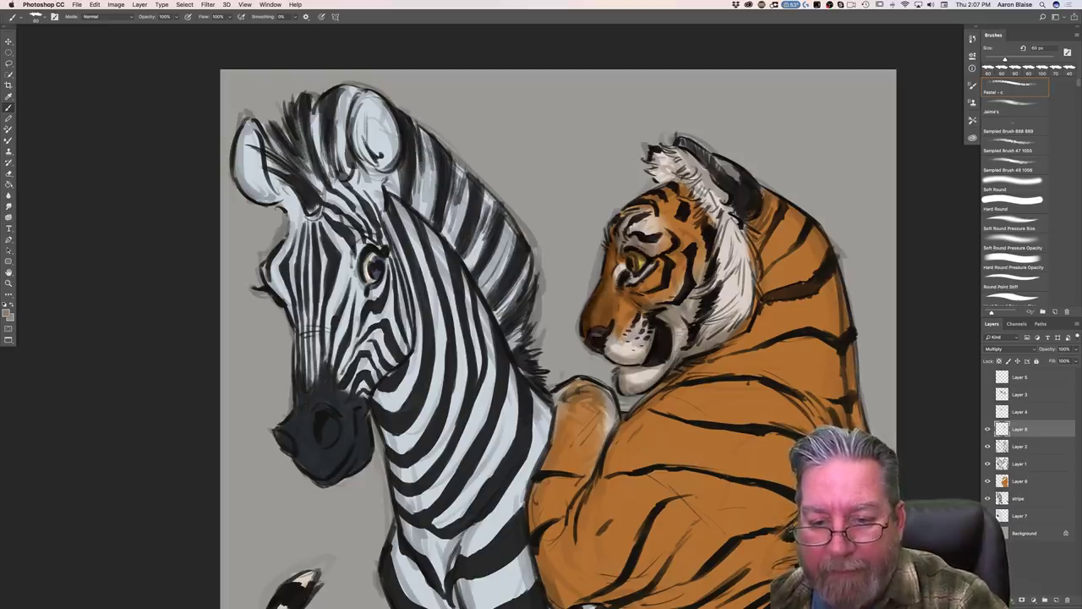
{"action": "mouse_move", "coordinate": [600, 343]}
{"action": "left_mouse_down"}
{"action": "mouse_move", "coordinate": [610, 333]}
{"action": "mouse_move", "coordinate": [611, 347]}
{"action": "left_mouse_up"}
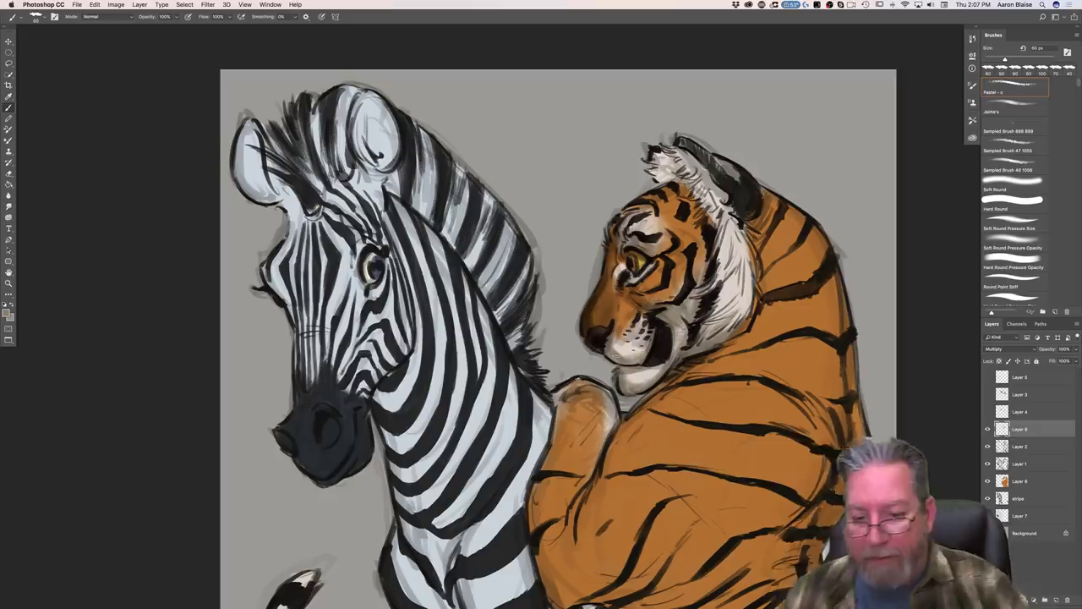
{"action": "left_click_drag", "start_coordinate": [623, 373], "coordinate": [627, 380]}
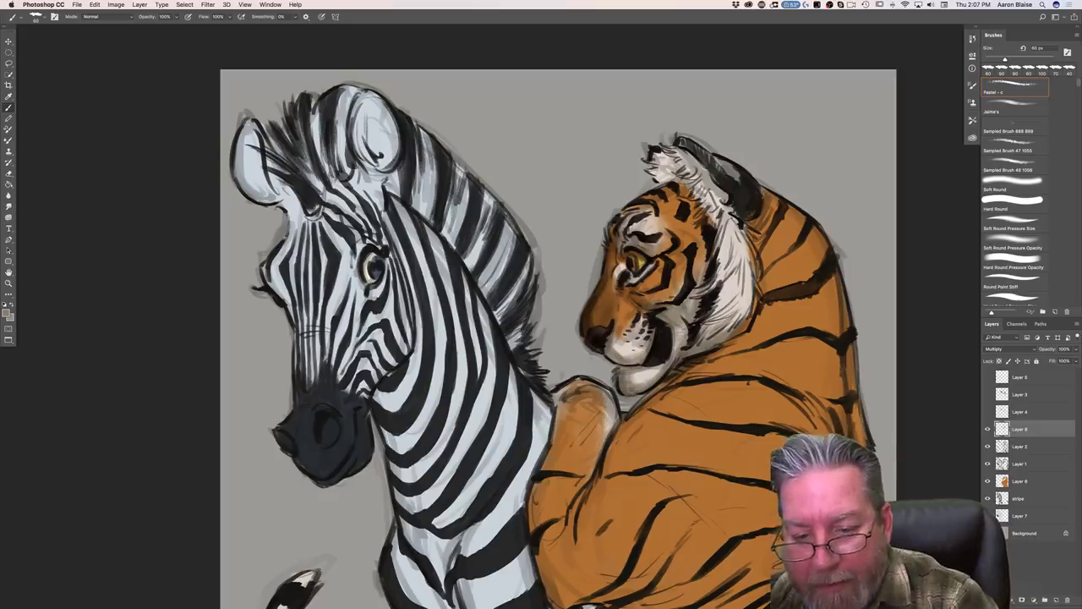
{"action": "left_click_drag", "start_coordinate": [609, 344], "coordinate": [636, 363]}
Step: Shade the tiger's cheek around the mouth corner and add shadow strokes through the white cheek fur
{"action": "mouse_move", "coordinate": [666, 327]}
{"action": "left_mouse_down"}
{"action": "mouse_move", "coordinate": [675, 360]}
{"action": "mouse_move", "coordinate": [683, 342]}
{"action": "left_mouse_up"}
{"action": "mouse_move", "coordinate": [696, 301]}
{"action": "left_mouse_down"}
{"action": "mouse_move", "coordinate": [682, 342]}
{"action": "mouse_move", "coordinate": [688, 317]}
{"action": "left_mouse_up"}
{"action": "left_click_drag", "start_coordinate": [725, 224], "coordinate": [716, 262]}
{"action": "left_click_drag", "start_coordinate": [714, 277], "coordinate": [708, 287]}
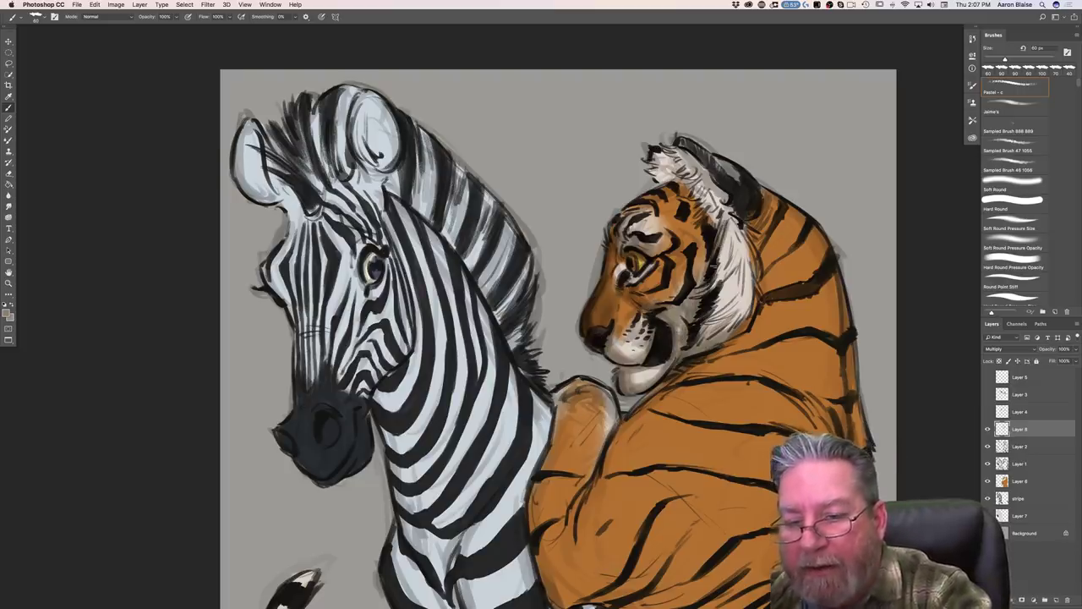
{"action": "mouse_move", "coordinate": [727, 247]}
{"action": "left_mouse_down"}
{"action": "mouse_move", "coordinate": [709, 293]}
{"action": "mouse_move", "coordinate": [718, 309]}
{"action": "left_mouse_up"}
{"action": "left_click_drag", "start_coordinate": [728, 302], "coordinate": [701, 342]}
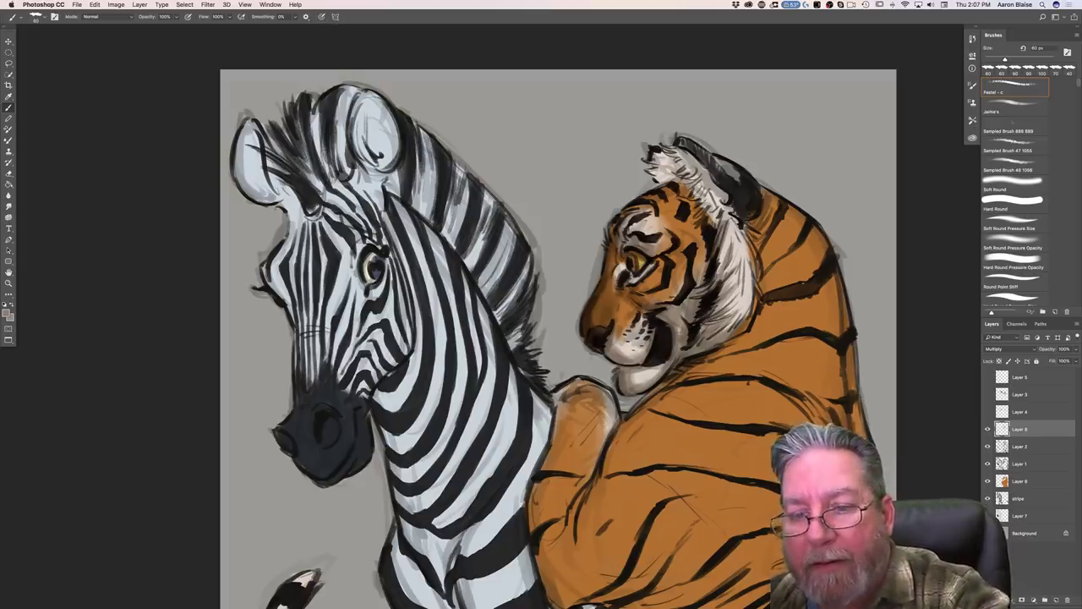
Step: Shade the top of the tiger's head, the base and inside of the ear, and the area around the eye
{"action": "mouse_move", "coordinate": [672, 193]}
{"action": "left_mouse_down"}
{"action": "mouse_move", "coordinate": [656, 205]}
{"action": "mouse_move", "coordinate": [699, 227]}
{"action": "mouse_move", "coordinate": [689, 193]}
{"action": "mouse_move", "coordinate": [699, 216]}
{"action": "mouse_move", "coordinate": [671, 194]}
{"action": "mouse_move", "coordinate": [675, 224]}
{"action": "left_mouse_up"}
{"action": "mouse_move", "coordinate": [710, 181]}
{"action": "left_mouse_down"}
{"action": "mouse_move", "coordinate": [690, 214]}
{"action": "mouse_move", "coordinate": [708, 217]}
{"action": "left_mouse_up"}
{"action": "mouse_move", "coordinate": [705, 173]}
{"action": "left_mouse_down"}
{"action": "mouse_move", "coordinate": [687, 188]}
{"action": "mouse_move", "coordinate": [673, 174]}
{"action": "mouse_move", "coordinate": [697, 193]}
{"action": "mouse_move", "coordinate": [647, 181]}
{"action": "mouse_move", "coordinate": [673, 183]}
{"action": "left_mouse_up"}
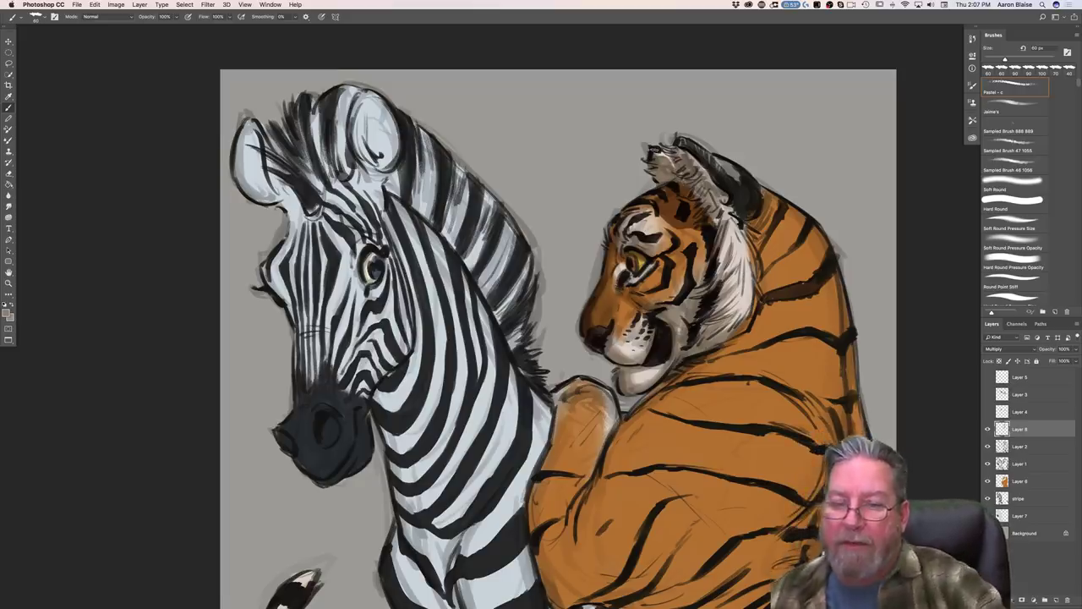
{"action": "mouse_move", "coordinate": [634, 244]}
{"action": "left_mouse_down"}
{"action": "mouse_move", "coordinate": [620, 246]}
{"action": "mouse_move", "coordinate": [622, 266]}
{"action": "left_mouse_up"}
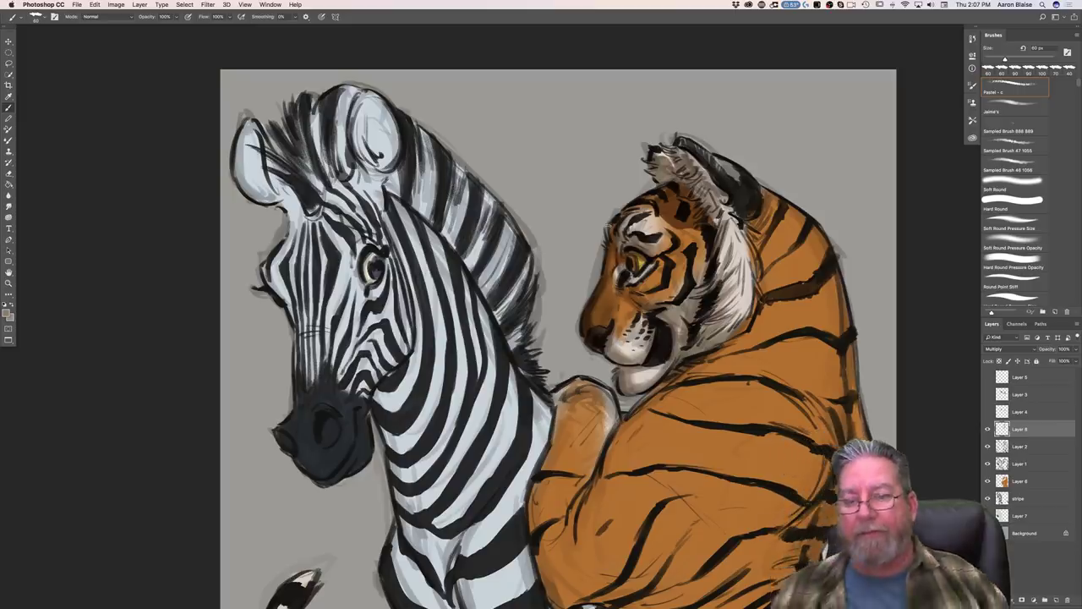
{"action": "left_click_drag", "start_coordinate": [624, 290], "coordinate": [645, 314]}
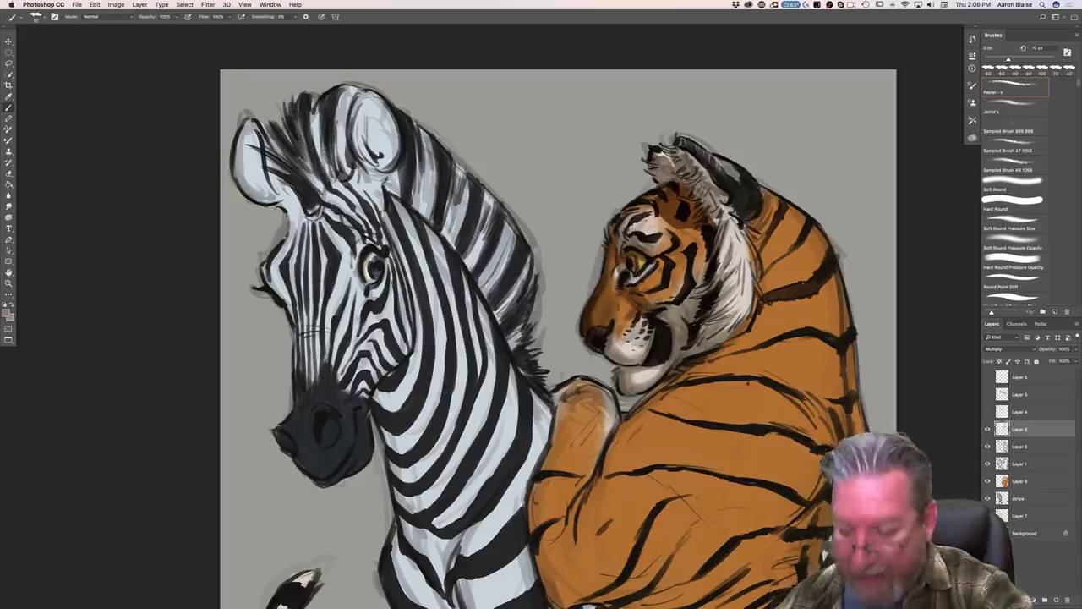
Step: Enlarge the brush to 125 px and shade the tiger's neck behind the white cheek fur
{"action": "key", "text": "bracketright"}
{"action": "key", "text": "bracketright"}
{"action": "key", "text": "bracketright"}
{"action": "key", "text": "bracketright"}
{"action": "key", "text": "bracketright"}
{"action": "mouse_move", "coordinate": [747, 227]}
{"action": "left_mouse_down"}
{"action": "mouse_move", "coordinate": [763, 288]}
{"action": "mouse_move", "coordinate": [777, 296]}
{"action": "mouse_move", "coordinate": [781, 256]}
{"action": "mouse_move", "coordinate": [793, 275]}
{"action": "mouse_move", "coordinate": [748, 335]}
{"action": "left_mouse_up"}
{"action": "mouse_move", "coordinate": [771, 296]}
{"action": "left_mouse_down"}
{"action": "mouse_move", "coordinate": [758, 335]}
{"action": "mouse_move", "coordinate": [771, 339]}
{"action": "left_mouse_up"}
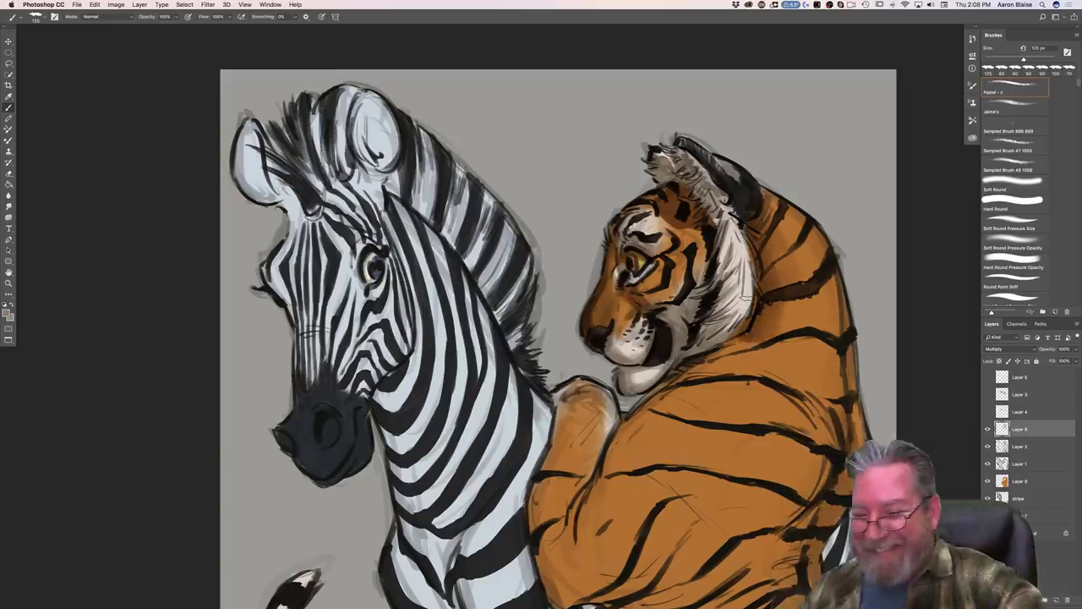
Step: Shade the tiger's shoulder beneath the chin and along the front edge of the near arm
{"action": "mouse_move", "coordinate": [707, 358]}
{"action": "left_mouse_down"}
{"action": "mouse_move", "coordinate": [742, 343]}
{"action": "mouse_move", "coordinate": [700, 365]}
{"action": "left_mouse_up"}
{"action": "mouse_move", "coordinate": [690, 372]}
{"action": "left_mouse_down"}
{"action": "mouse_move", "coordinate": [752, 341]}
{"action": "mouse_move", "coordinate": [646, 409]}
{"action": "left_mouse_up"}
{"action": "left_click_drag", "start_coordinate": [688, 384], "coordinate": [622, 426]}
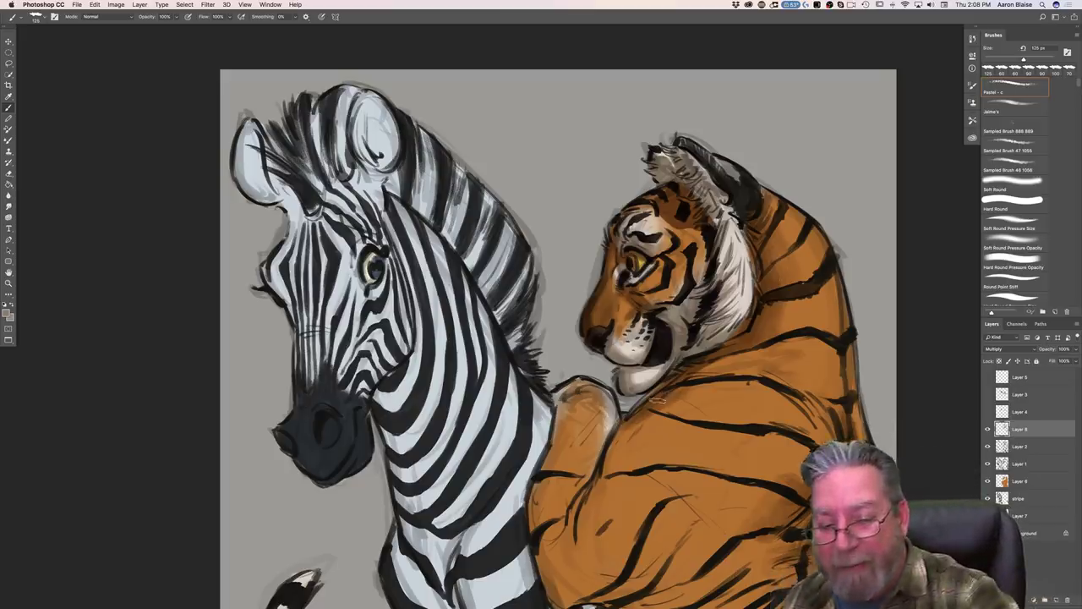
{"action": "mouse_move", "coordinate": [625, 421]}
{"action": "left_mouse_down"}
{"action": "mouse_move", "coordinate": [582, 518]}
{"action": "mouse_move", "coordinate": [585, 558]}
{"action": "left_mouse_up"}
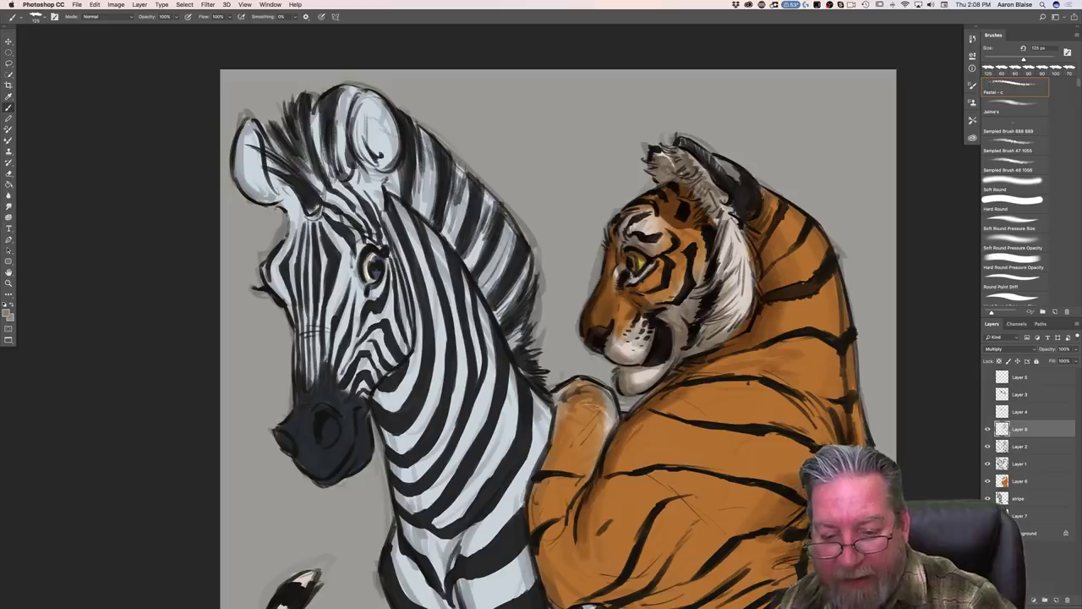
Step: Darken the tiger's far foreleg behind the near arm and shade the arm's edge against the zebra
{"action": "left_click_drag", "start_coordinate": [596, 418], "coordinate": [563, 453]}
{"action": "mouse_move", "coordinate": [617, 400]}
{"action": "left_mouse_down"}
{"action": "mouse_move", "coordinate": [560, 423]}
{"action": "mouse_move", "coordinate": [596, 446]}
{"action": "mouse_move", "coordinate": [561, 409]}
{"action": "mouse_move", "coordinate": [562, 386]}
{"action": "mouse_move", "coordinate": [607, 391]}
{"action": "left_mouse_up"}
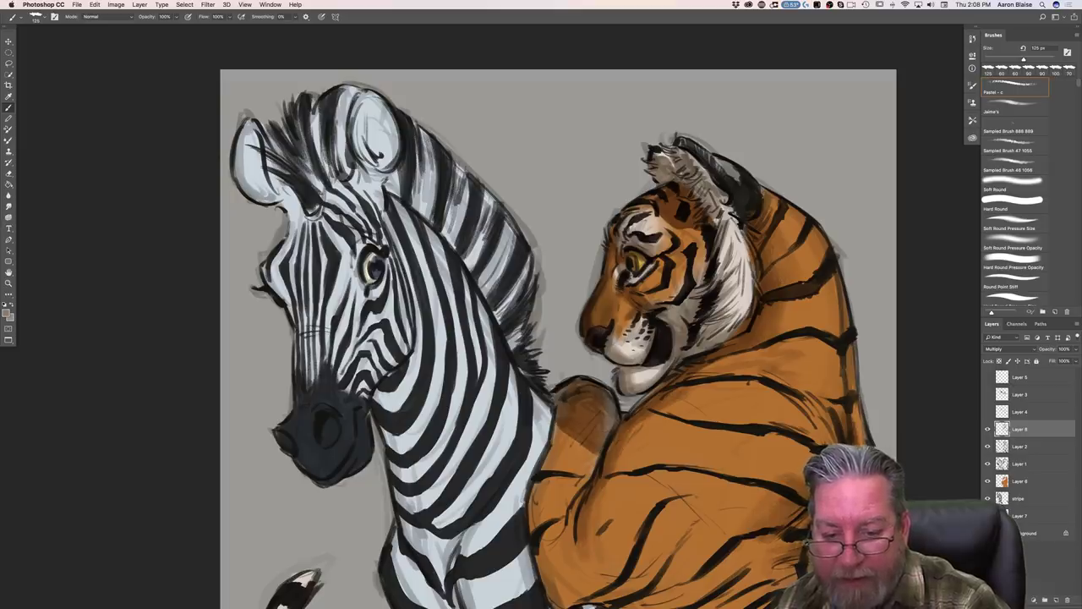
{"action": "left_click_drag", "start_coordinate": [562, 436], "coordinate": [597, 454]}
{"action": "mouse_move", "coordinate": [558, 421]}
{"action": "left_mouse_down"}
{"action": "mouse_move", "coordinate": [531, 512]}
{"action": "mouse_move", "coordinate": [547, 599]}
{"action": "left_mouse_up"}
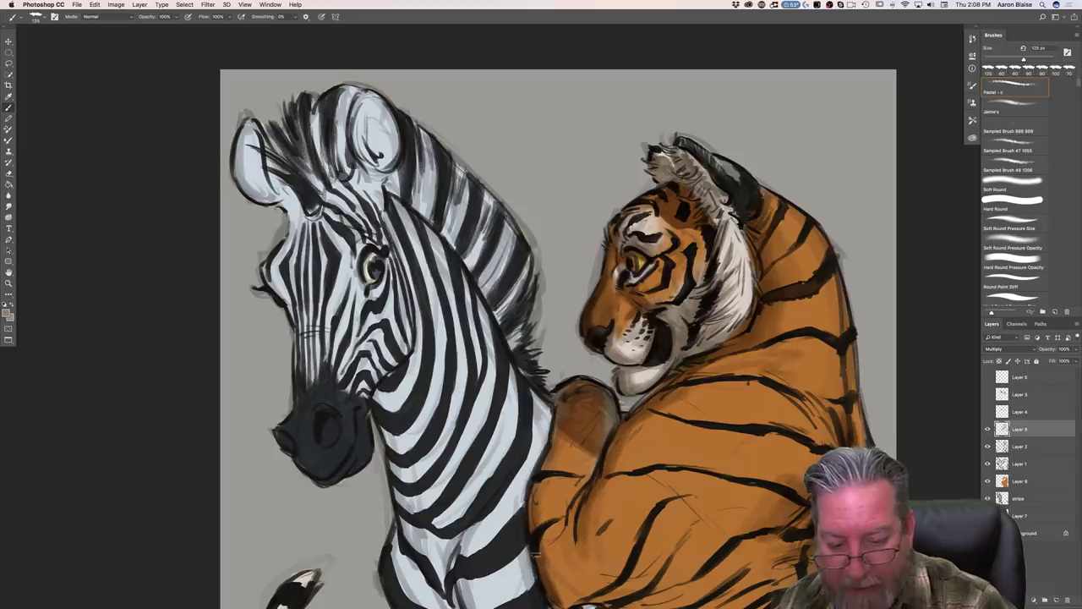
Step: Shade the underside of the tiger's near elbow and the lower edge of its upper arm
{"action": "left_click_drag", "start_coordinate": [266, 324], "coordinate": [228, 180]}
{"action": "mouse_move", "coordinate": [512, 459]}
{"action": "left_mouse_down"}
{"action": "mouse_move", "coordinate": [534, 463]}
{"action": "mouse_move", "coordinate": [554, 439]}
{"action": "mouse_move", "coordinate": [579, 444]}
{"action": "mouse_move", "coordinate": [590, 461]}
{"action": "left_mouse_up"}
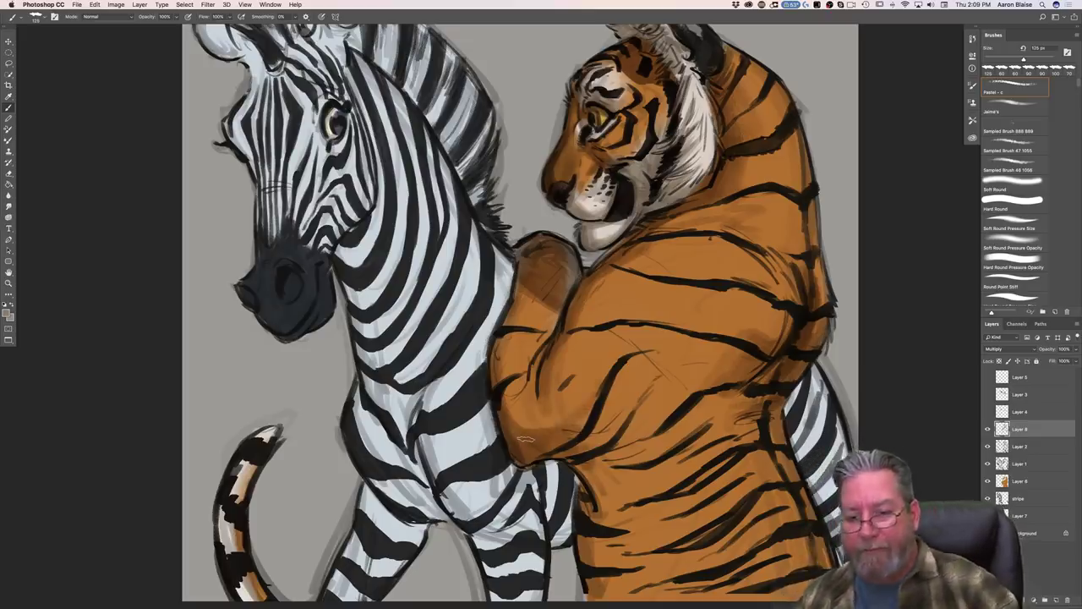
{"action": "mouse_move", "coordinate": [664, 386]}
{"action": "left_mouse_down"}
{"action": "mouse_move", "coordinate": [697, 375]}
{"action": "mouse_move", "coordinate": [640, 428]}
{"action": "left_mouse_up"}
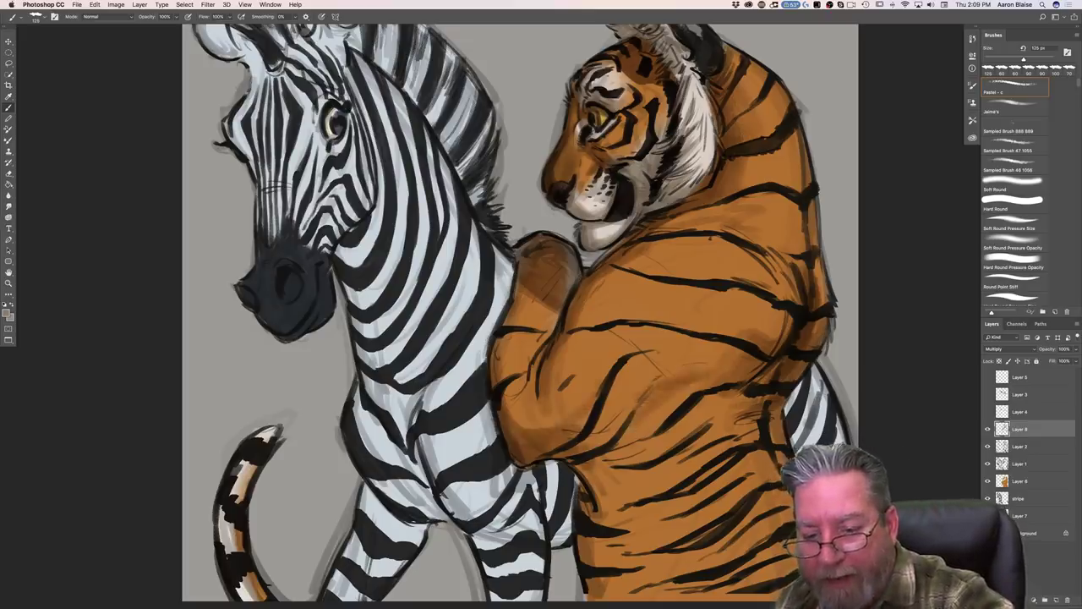
Step: Shade the tiger's belly and flank below the arm and add soft shadow on the front of the shoulder
{"action": "mouse_move", "coordinate": [669, 463]}
{"action": "left_mouse_down"}
{"action": "mouse_move", "coordinate": [624, 470]}
{"action": "mouse_move", "coordinate": [694, 474]}
{"action": "mouse_move", "coordinate": [646, 497]}
{"action": "mouse_move", "coordinate": [686, 498]}
{"action": "mouse_move", "coordinate": [632, 534]}
{"action": "mouse_move", "coordinate": [700, 533]}
{"action": "mouse_move", "coordinate": [636, 553]}
{"action": "mouse_move", "coordinate": [695, 564]}
{"action": "left_mouse_up"}
{"action": "mouse_move", "coordinate": [577, 463]}
{"action": "left_mouse_down"}
{"action": "mouse_move", "coordinate": [605, 504]}
{"action": "mouse_move", "coordinate": [619, 504]}
{"action": "left_mouse_up"}
{"action": "mouse_move", "coordinate": [583, 541]}
{"action": "left_mouse_down"}
{"action": "mouse_move", "coordinate": [601, 509]}
{"action": "mouse_move", "coordinate": [619, 578]}
{"action": "mouse_move", "coordinate": [602, 596]}
{"action": "mouse_move", "coordinate": [645, 572]}
{"action": "left_mouse_up"}
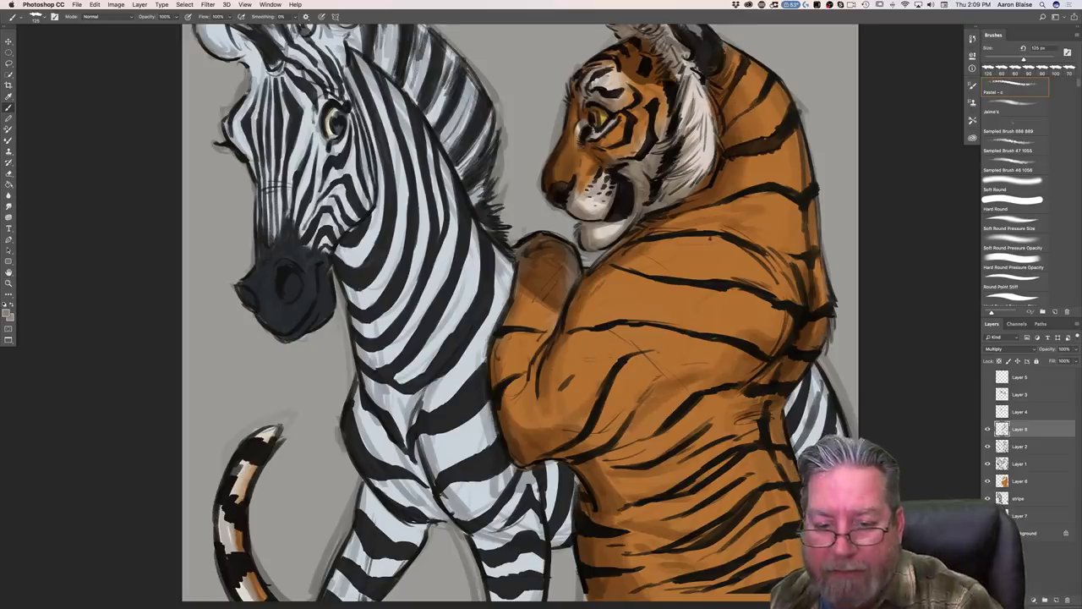
{"action": "mouse_move", "coordinate": [619, 343]}
{"action": "left_mouse_down"}
{"action": "mouse_move", "coordinate": [629, 341]}
{"action": "mouse_move", "coordinate": [617, 311]}
{"action": "mouse_move", "coordinate": [596, 309]}
{"action": "left_mouse_up"}
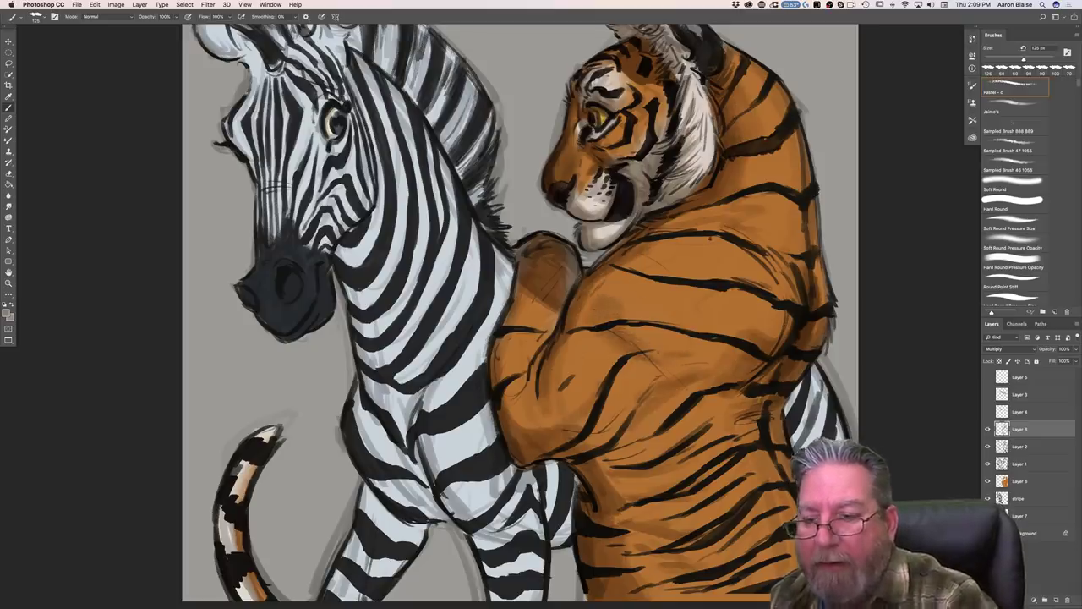
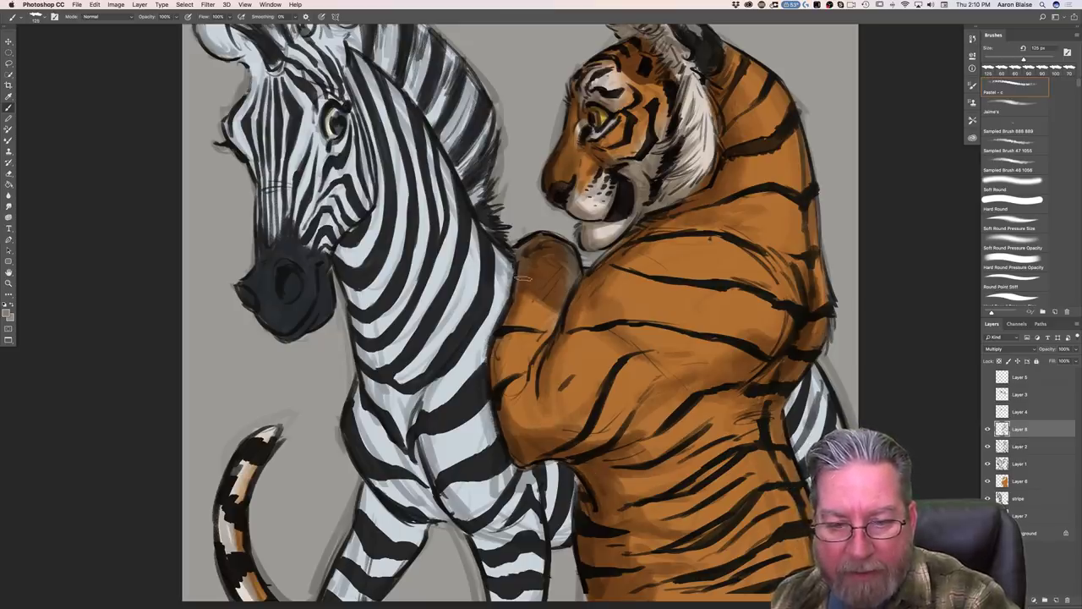
Step: Shade the zebra's neck base, shoulder and chest where they meet the tiger's arm
{"action": "left_click_drag", "start_coordinate": [501, 290], "coordinate": [473, 207]}
{"action": "left_click_drag", "start_coordinate": [509, 262], "coordinate": [493, 244]}
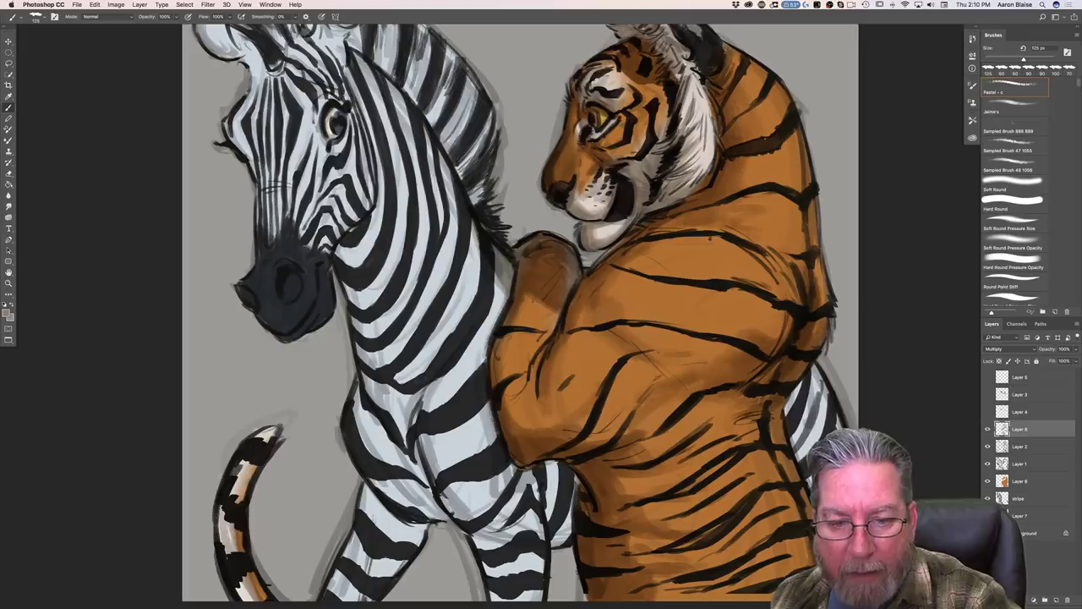
{"action": "mouse_move", "coordinate": [504, 303]}
{"action": "left_mouse_down"}
{"action": "mouse_move", "coordinate": [482, 359]}
{"action": "mouse_move", "coordinate": [489, 354]}
{"action": "mouse_move", "coordinate": [490, 453]}
{"action": "mouse_move", "coordinate": [520, 505]}
{"action": "mouse_move", "coordinate": [565, 487]}
{"action": "mouse_move", "coordinate": [565, 523]}
{"action": "mouse_move", "coordinate": [523, 491]}
{"action": "mouse_move", "coordinate": [546, 528]}
{"action": "left_mouse_up"}
{"action": "mouse_move", "coordinate": [507, 474]}
{"action": "left_mouse_down"}
{"action": "mouse_move", "coordinate": [534, 599]}
{"action": "mouse_move", "coordinate": [523, 592]}
{"action": "mouse_move", "coordinate": [499, 499]}
{"action": "mouse_move", "coordinate": [503, 467]}
{"action": "mouse_move", "coordinate": [476, 505]}
{"action": "left_mouse_up"}
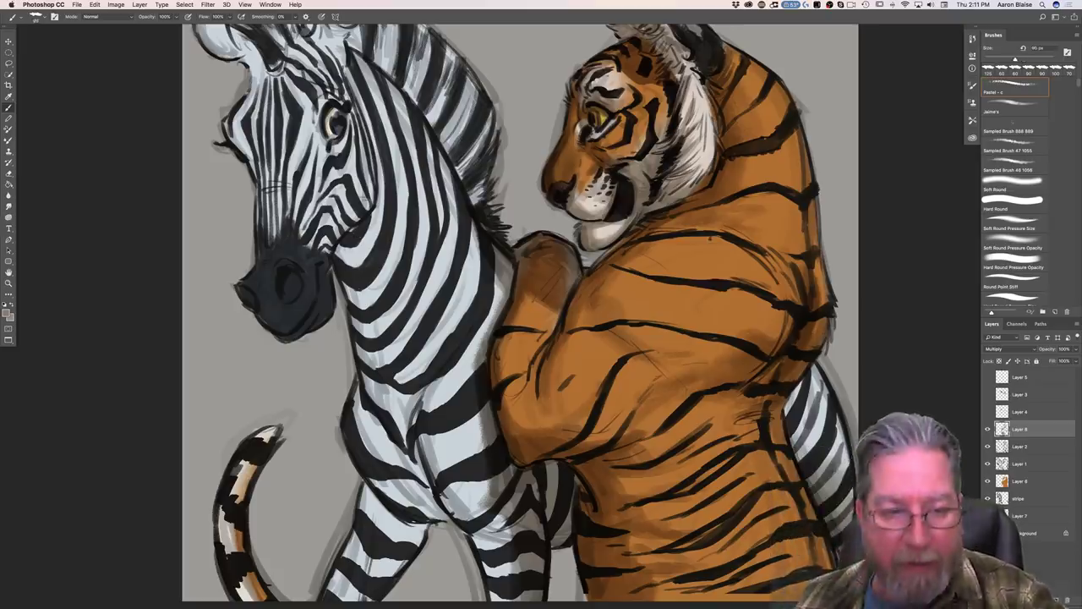
Step: Shade the zebra under the jaw, enlarging the brush to 150 px to extend the shadow down the neck to the chest
{"action": "mouse_move", "coordinate": [373, 230]}
{"action": "left_mouse_down"}
{"action": "mouse_move", "coordinate": [354, 264]}
{"action": "mouse_move", "coordinate": [338, 251]}
{"action": "mouse_move", "coordinate": [345, 284]}
{"action": "mouse_move", "coordinate": [338, 259]}
{"action": "left_mouse_up"}
{"action": "key", "text": "bracketright"}
{"action": "key", "text": "bracketright"}
{"action": "key", "text": "bracketright"}
{"action": "key", "text": "bracketright"}
{"action": "left_click_drag", "start_coordinate": [359, 290], "coordinate": [366, 339]}
{"action": "mouse_move", "coordinate": [347, 269]}
{"action": "left_mouse_down"}
{"action": "mouse_move", "coordinate": [381, 412]}
{"action": "mouse_move", "coordinate": [391, 389]}
{"action": "mouse_move", "coordinate": [406, 414]}
{"action": "mouse_move", "coordinate": [436, 385]}
{"action": "mouse_move", "coordinate": [412, 438]}
{"action": "mouse_move", "coordinate": [440, 508]}
{"action": "mouse_move", "coordinate": [448, 499]}
{"action": "mouse_move", "coordinate": [436, 490]}
{"action": "mouse_move", "coordinate": [477, 500]}
{"action": "mouse_move", "coordinate": [472, 526]}
{"action": "mouse_move", "coordinate": [497, 520]}
{"action": "mouse_move", "coordinate": [461, 525]}
{"action": "left_mouse_up"}
Step: Darken the underside of the zebra's chest and the front of its shoulder
{"action": "left_click_drag", "start_coordinate": [462, 526], "coordinate": [431, 507]}
{"action": "left_click_drag", "start_coordinate": [401, 423], "coordinate": [436, 513]}
{"action": "mouse_move", "coordinate": [359, 387]}
{"action": "left_mouse_down"}
{"action": "mouse_move", "coordinate": [372, 433]}
{"action": "mouse_move", "coordinate": [350, 436]}
{"action": "mouse_move", "coordinate": [365, 427]}
{"action": "mouse_move", "coordinate": [404, 505]}
{"action": "left_mouse_up"}
{"action": "left_click_drag", "start_coordinate": [365, 432], "coordinate": [412, 511]}
{"action": "mouse_move", "coordinate": [374, 473]}
{"action": "left_mouse_down"}
{"action": "mouse_move", "coordinate": [446, 515]}
{"action": "mouse_move", "coordinate": [425, 508]}
{"action": "left_mouse_up"}
{"action": "left_click_drag", "start_coordinate": [377, 443], "coordinate": [386, 460]}
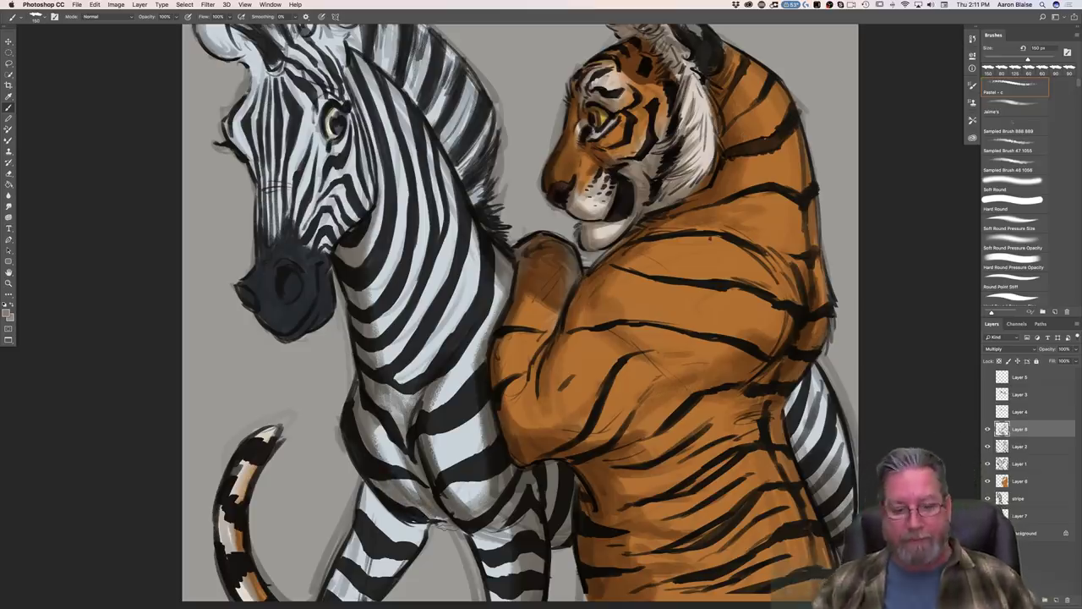
Step: Shade the upper parts of both zebra front legs and the lower chest edge, reducing the brush to 90 px
{"action": "mouse_move", "coordinate": [355, 510]}
{"action": "left_mouse_down"}
{"action": "mouse_move", "coordinate": [410, 549]}
{"action": "mouse_move", "coordinate": [405, 521]}
{"action": "mouse_move", "coordinate": [408, 545]}
{"action": "mouse_move", "coordinate": [430, 521]}
{"action": "mouse_move", "coordinate": [380, 531]}
{"action": "mouse_move", "coordinate": [384, 503]}
{"action": "mouse_move", "coordinate": [377, 490]}
{"action": "mouse_move", "coordinate": [372, 508]}
{"action": "mouse_move", "coordinate": [369, 481]}
{"action": "mouse_move", "coordinate": [331, 591]}
{"action": "left_mouse_up"}
{"action": "key", "text": "bracketleft"}
{"action": "key", "text": "bracketleft"}
{"action": "key", "text": "bracketleft"}
{"action": "left_click_drag", "start_coordinate": [358, 537], "coordinate": [330, 595]}
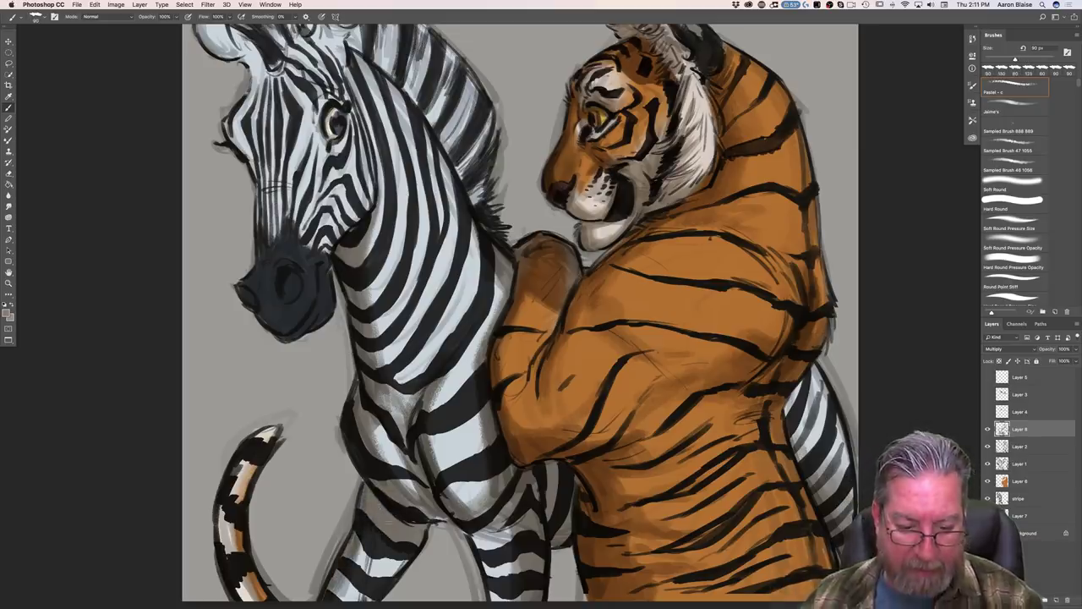
{"action": "left_click_drag", "start_coordinate": [475, 533], "coordinate": [498, 602]}
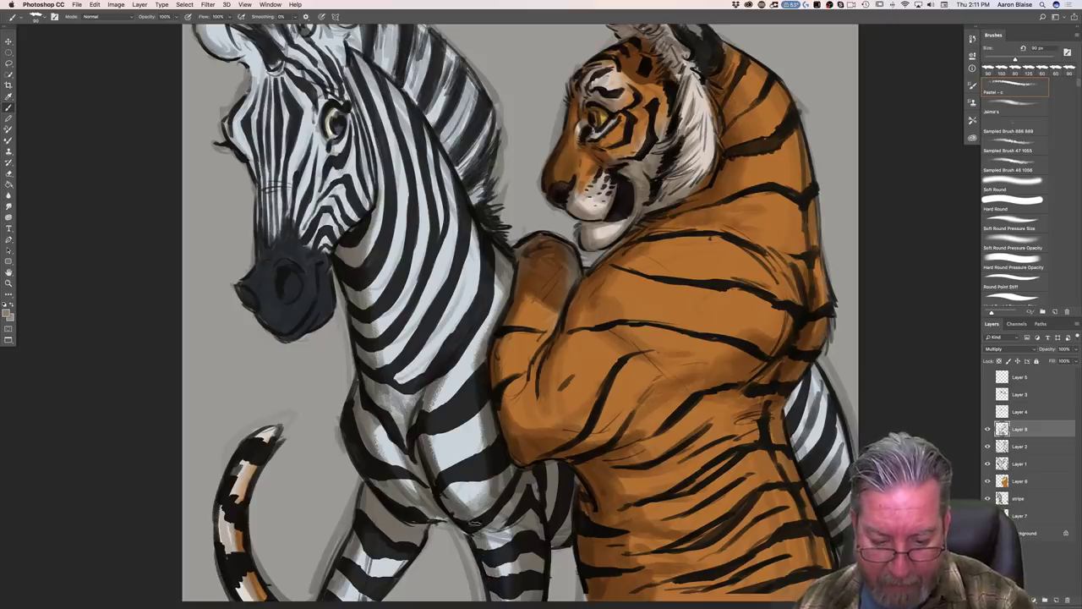
{"action": "left_click_drag", "start_coordinate": [491, 530], "coordinate": [497, 576]}
{"action": "mouse_move", "coordinate": [466, 530]}
{"action": "left_mouse_down"}
{"action": "mouse_move", "coordinate": [470, 540]}
{"action": "mouse_move", "coordinate": [453, 512]}
{"action": "left_mouse_up"}
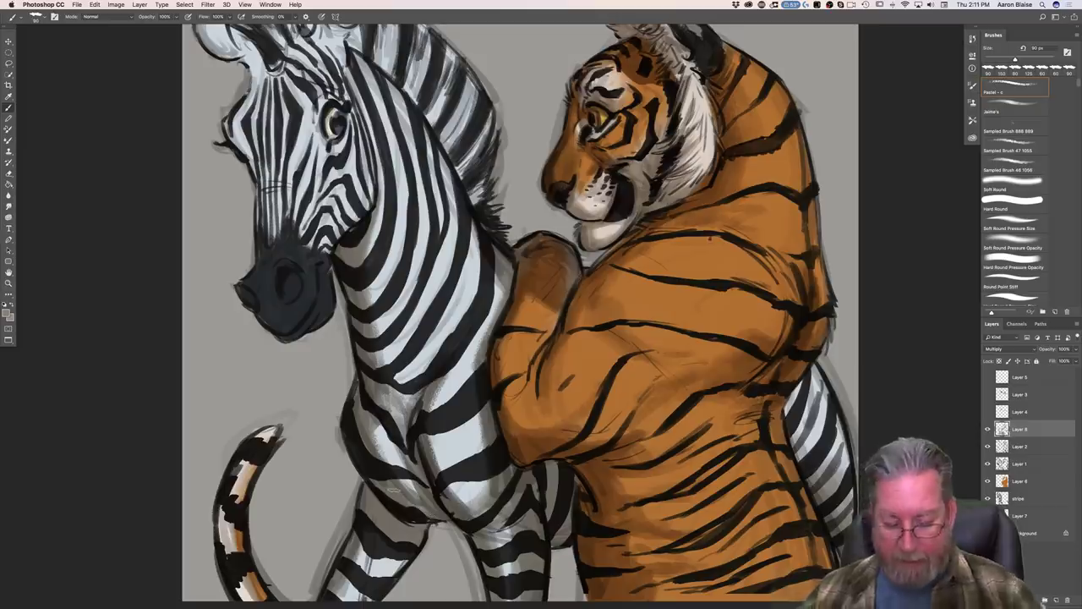
{"action": "key", "text": "super+minus"}
{"action": "key", "text": "super+plus"}
{"action": "key", "text": "super+minus"}
{"action": "key", "text": "super+minus"}
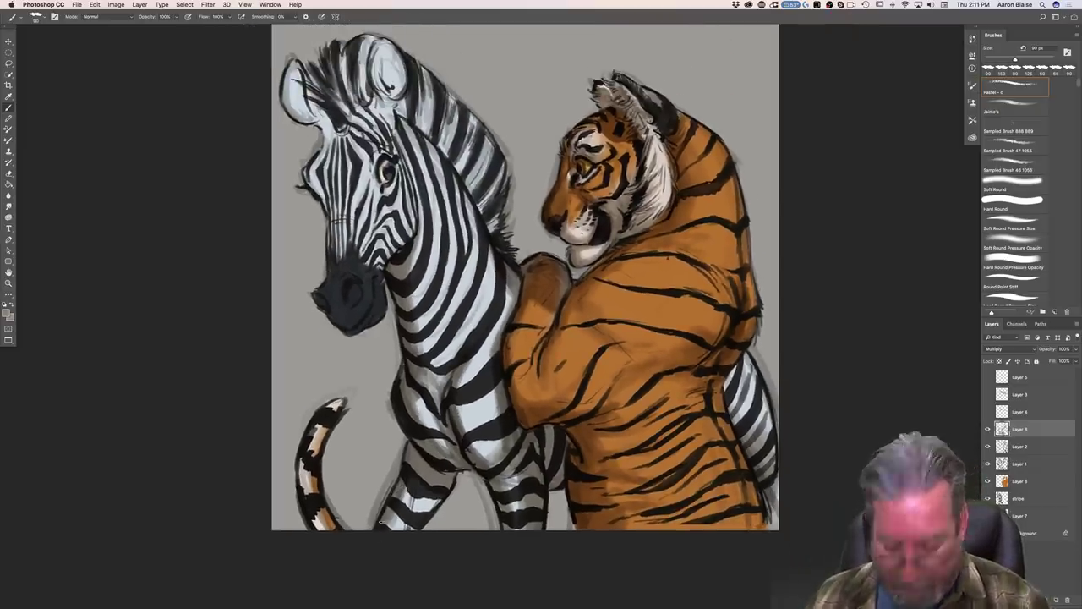
{"action": "key", "text": "super+plus"}
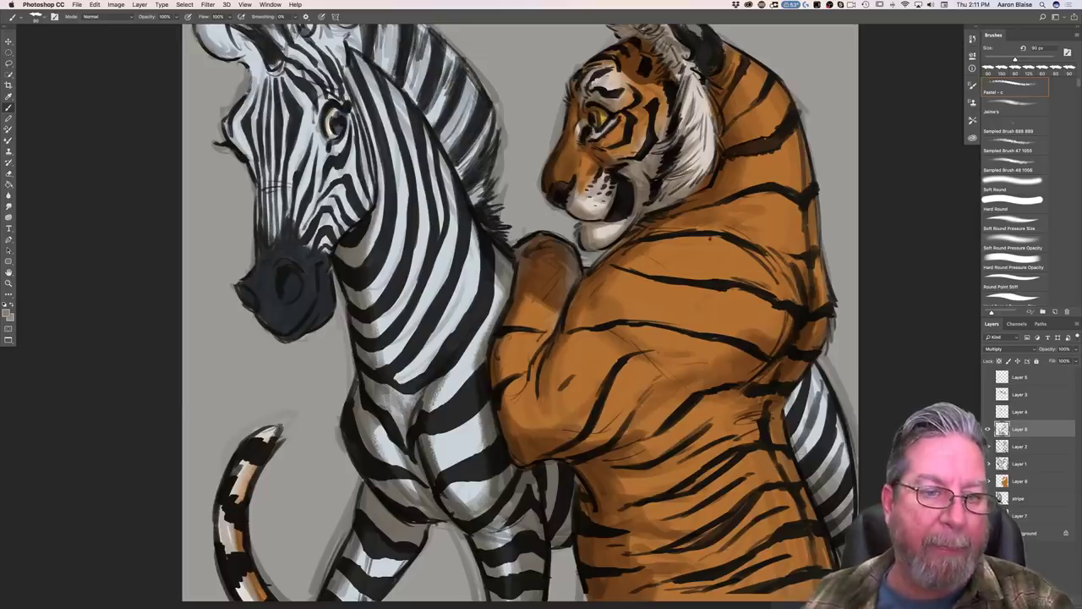
{"action": "left_click_drag", "start_coordinate": [120, 356], "coordinate": [169, 464]}
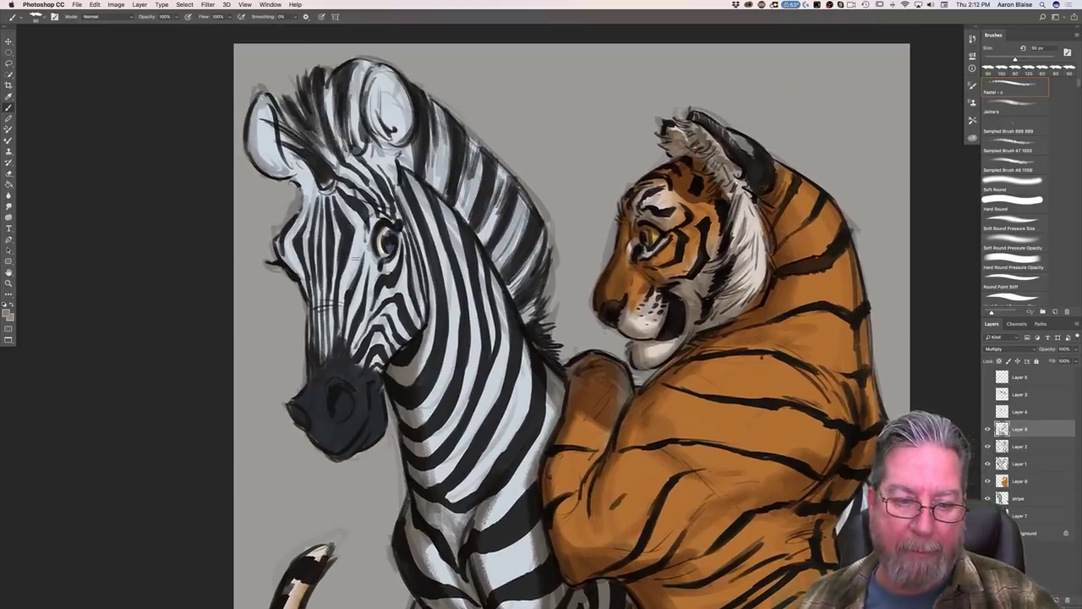
Step: Shade the zebra's face near the eye and the insides of both ears, enlarging the brush to 100 px for the ears
{"action": "mouse_move", "coordinate": [372, 213]}
{"action": "left_mouse_down"}
{"action": "mouse_move", "coordinate": [363, 237]}
{"action": "mouse_move", "coordinate": [372, 282]}
{"action": "mouse_move", "coordinate": [387, 272]}
{"action": "mouse_move", "coordinate": [381, 285]}
{"action": "left_mouse_up"}
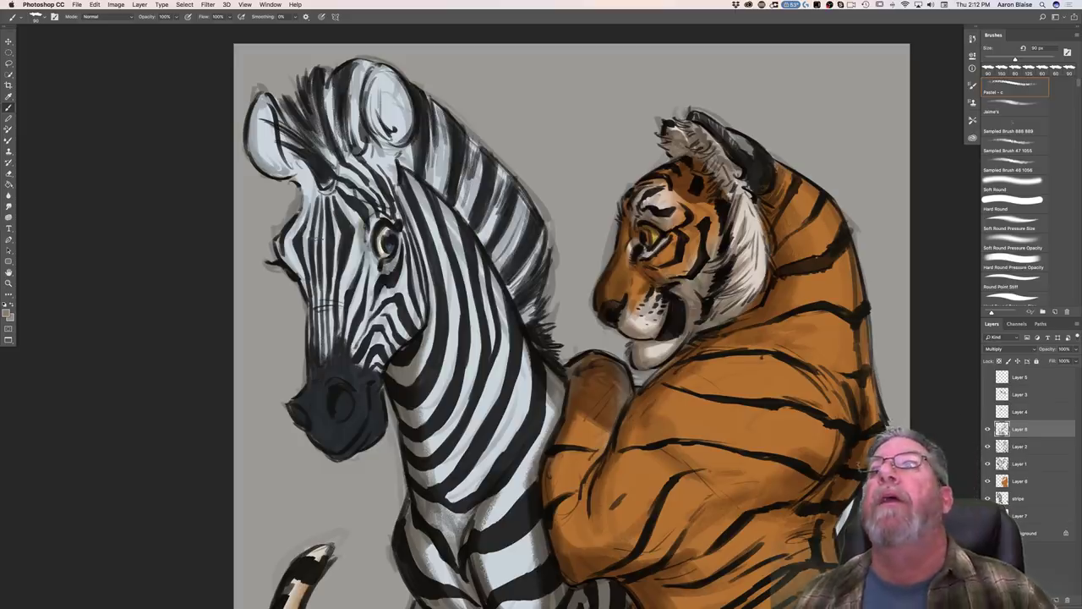
{"action": "key", "text": "bracketright"}
{"action": "key", "text": "bracketright"}
{"action": "key", "text": "bracketright"}
{"action": "key", "text": "bracketright"}
{"action": "key", "text": "bracketright"}
{"action": "key", "text": "bracketright"}
{"action": "key", "text": "bracketright"}
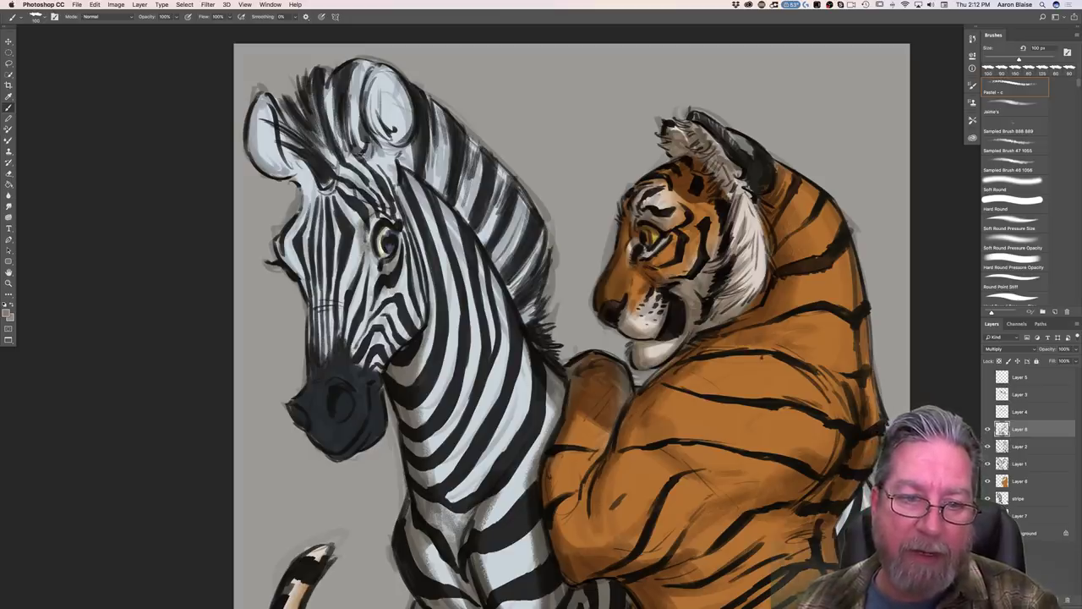
{"action": "mouse_move", "coordinate": [385, 85]}
{"action": "left_mouse_down"}
{"action": "mouse_move", "coordinate": [399, 123]}
{"action": "mouse_move", "coordinate": [382, 76]}
{"action": "mouse_move", "coordinate": [399, 114]}
{"action": "left_mouse_up"}
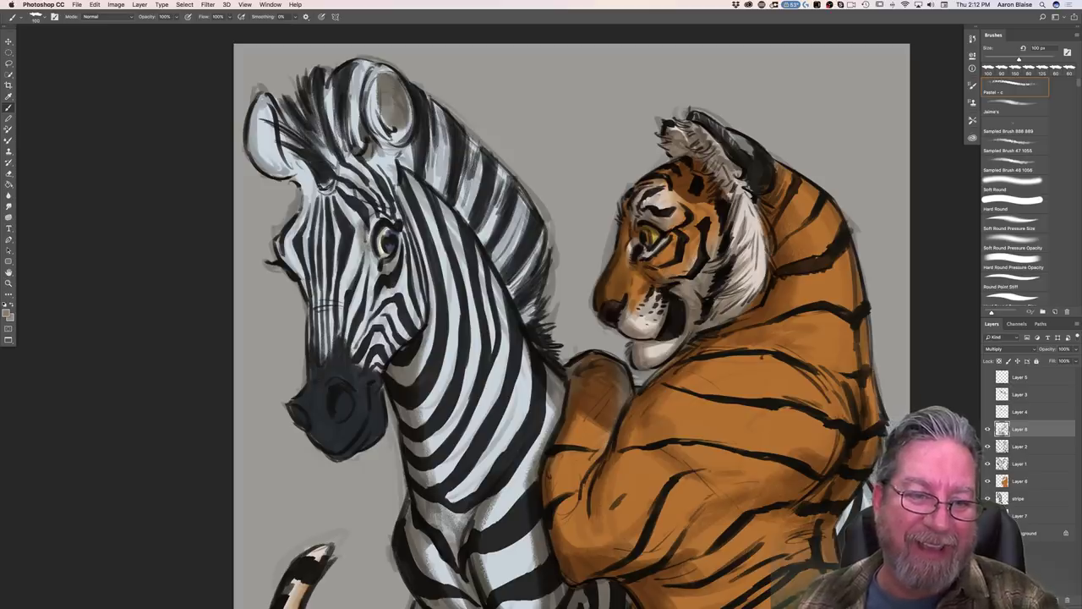
{"action": "mouse_move", "coordinate": [317, 193]}
{"action": "left_mouse_down"}
{"action": "mouse_move", "coordinate": [294, 169]}
{"action": "mouse_move", "coordinate": [286, 127]}
{"action": "mouse_move", "coordinate": [265, 139]}
{"action": "mouse_move", "coordinate": [267, 110]}
{"action": "mouse_move", "coordinate": [262, 126]}
{"action": "left_mouse_up"}
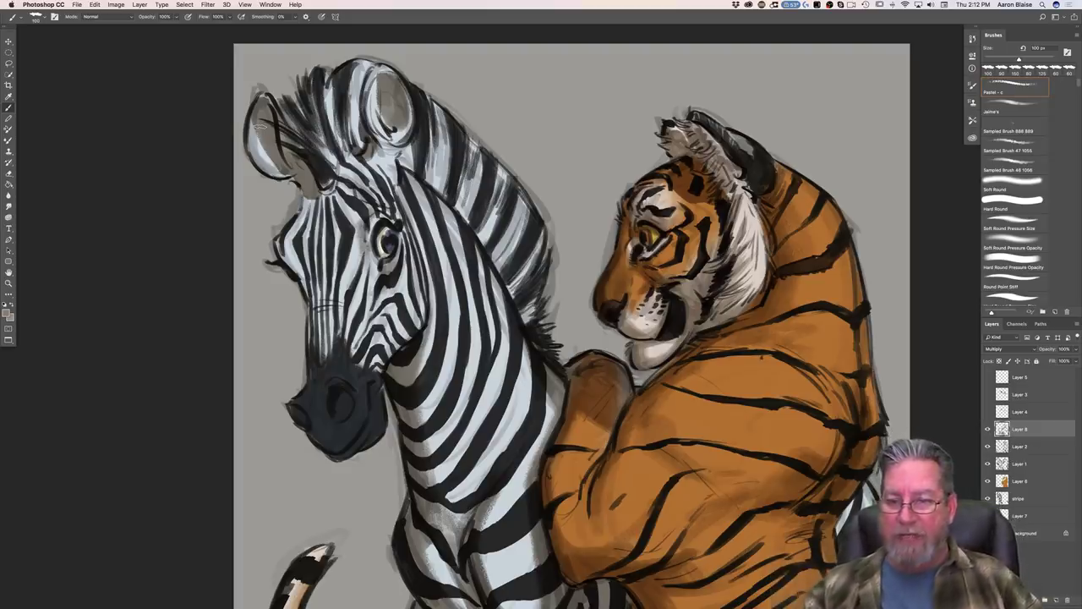
Step: Shade the zebra's forehead and the bridge of its nose with the 100 px brush
{"action": "mouse_move", "coordinate": [347, 172]}
{"action": "left_mouse_down"}
{"action": "mouse_move", "coordinate": [352, 267]}
{"action": "mouse_move", "coordinate": [338, 283]}
{"action": "mouse_move", "coordinate": [320, 254]}
{"action": "mouse_move", "coordinate": [299, 241]}
{"action": "mouse_move", "coordinate": [293, 264]}
{"action": "mouse_move", "coordinate": [282, 247]}
{"action": "mouse_move", "coordinate": [306, 284]}
{"action": "mouse_move", "coordinate": [308, 325]}
{"action": "left_mouse_up"}
{"action": "mouse_move", "coordinate": [310, 284]}
{"action": "left_mouse_down"}
{"action": "mouse_move", "coordinate": [325, 341]}
{"action": "mouse_move", "coordinate": [330, 304]}
{"action": "left_mouse_up"}
{"action": "left_click_drag", "start_coordinate": [347, 267], "coordinate": [350, 338]}
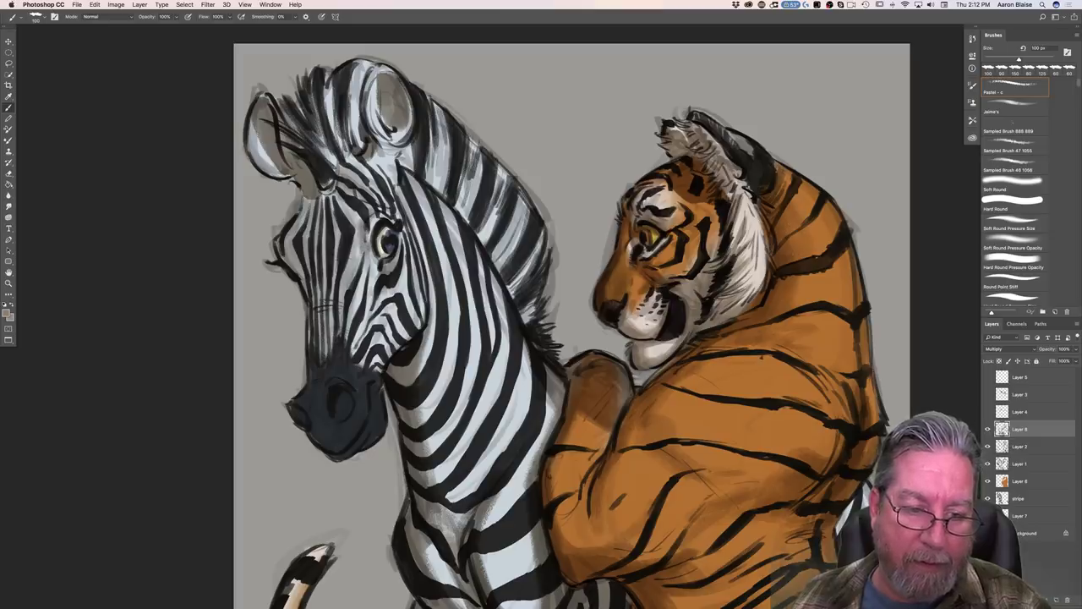
{"action": "left_click_drag", "start_coordinate": [336, 208], "coordinate": [322, 252]}
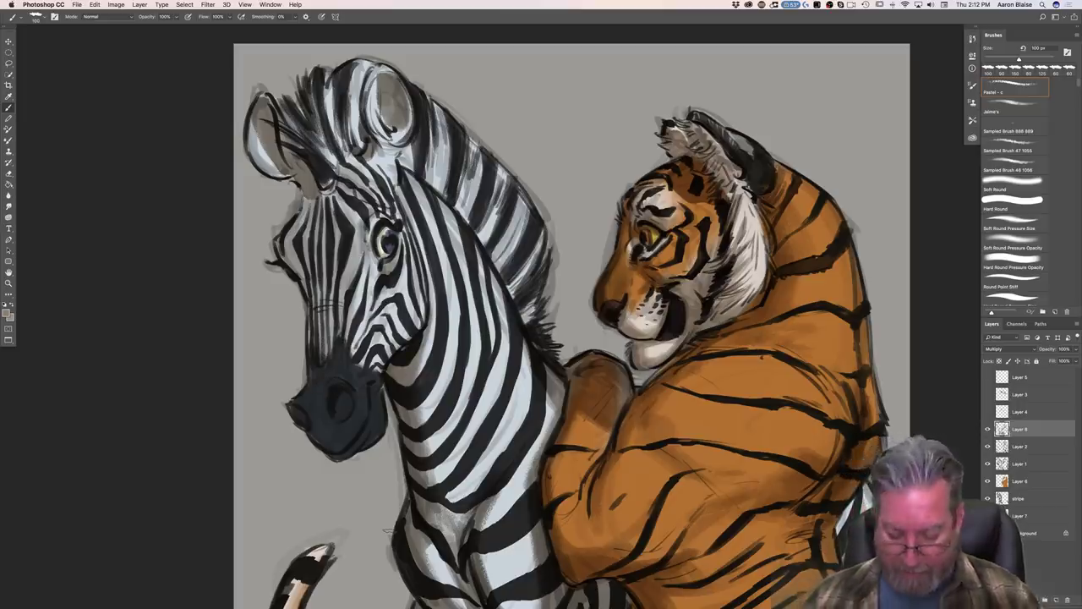
Step: Shade the base of the zebra's mane between the ears and the tiger's tail
{"action": "key", "text": "super+minus"}
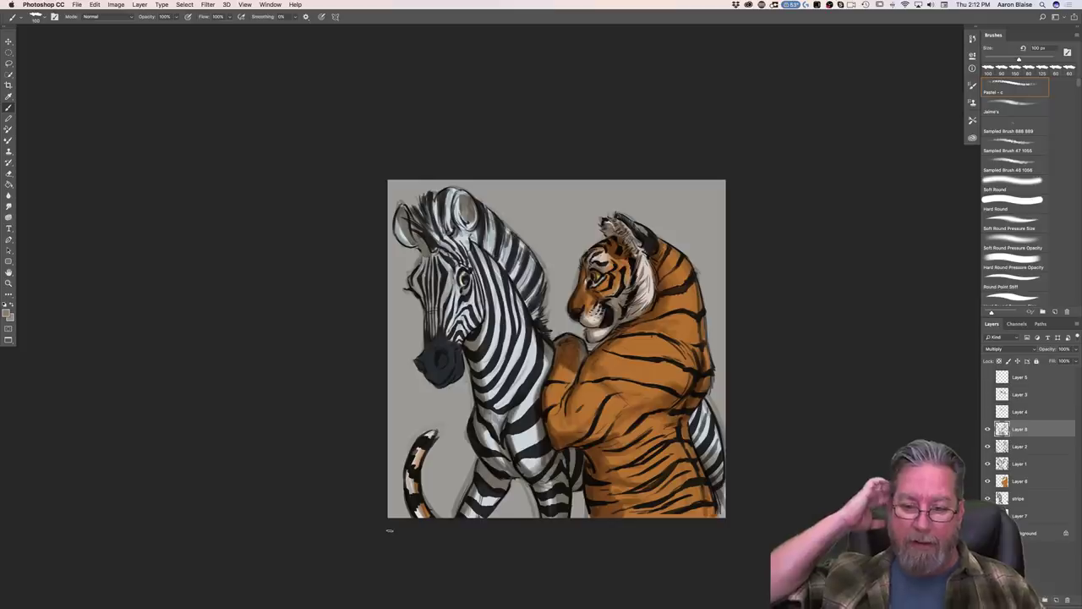
{"action": "key", "text": "super+plus"}
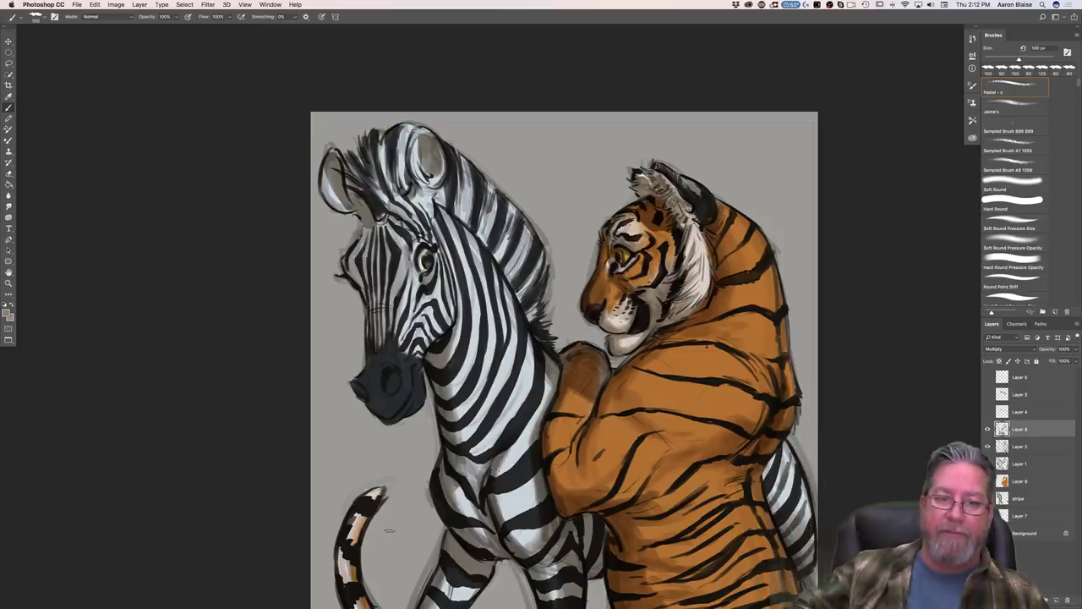
{"action": "mouse_move", "coordinate": [398, 143]}
{"action": "left_mouse_down"}
{"action": "mouse_move", "coordinate": [400, 196]}
{"action": "mouse_move", "coordinate": [393, 148]}
{"action": "mouse_move", "coordinate": [391, 190]}
{"action": "left_mouse_up"}
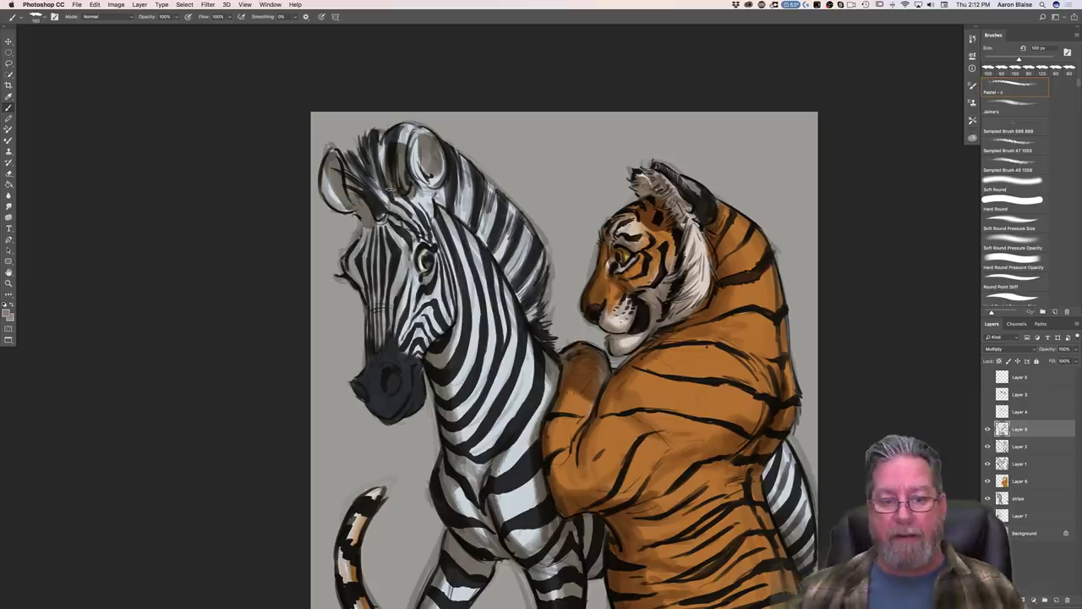
{"action": "mouse_move", "coordinate": [367, 497]}
{"action": "left_mouse_down"}
{"action": "mouse_move", "coordinate": [346, 534]}
{"action": "mouse_move", "coordinate": [340, 602]}
{"action": "left_mouse_up"}
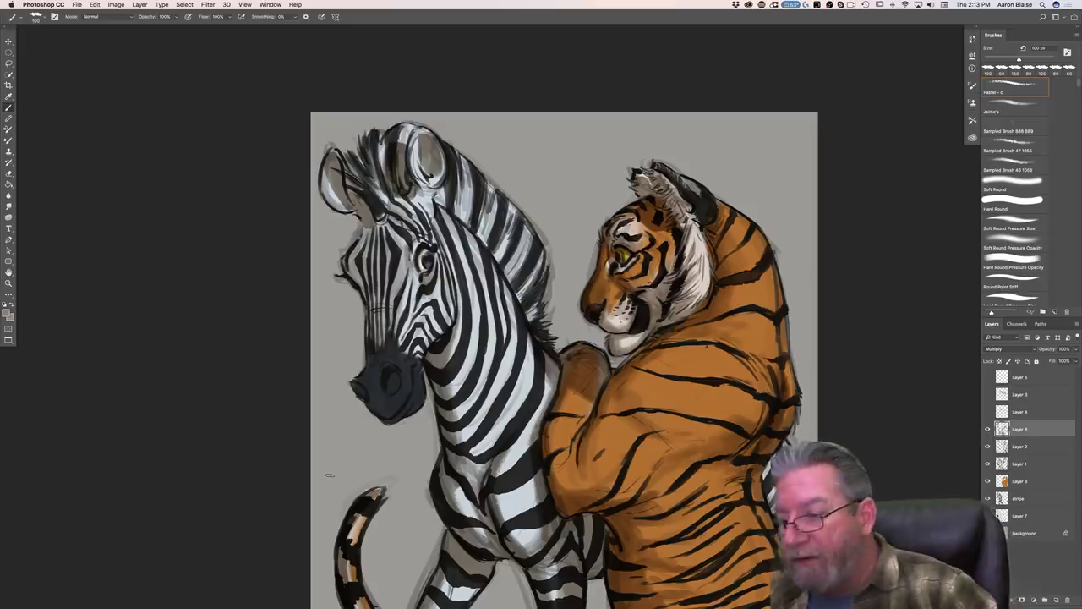
Step: Pick a more saturated medium brown as the foreground color and lock the transparent pixels of the stripe layer
{"action": "left_click", "coordinate": [1020, 446]}
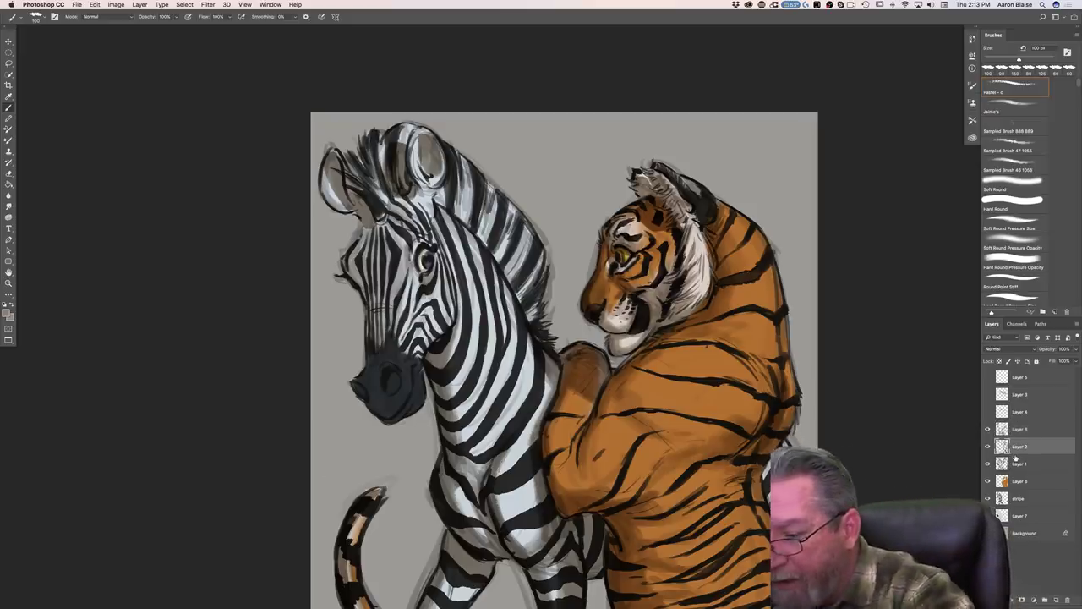
{"action": "left_click", "coordinate": [1018, 498]}
{"action": "left_click", "coordinate": [6, 310]}
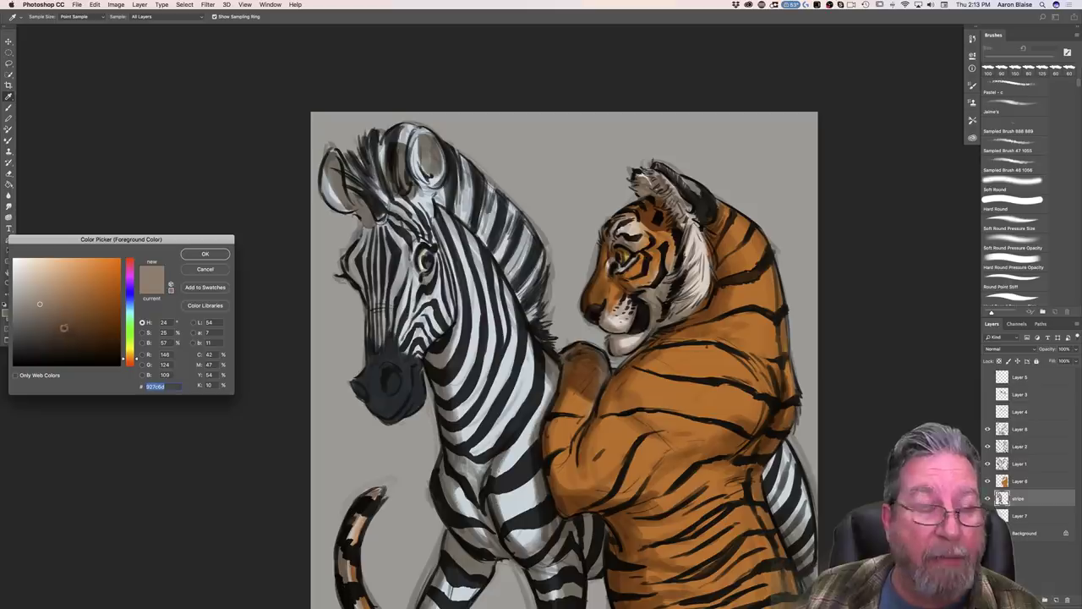
{"action": "left_click", "coordinate": [70, 308]}
{"action": "left_click", "coordinate": [189, 255]}
{"action": "key", "text": "b"}
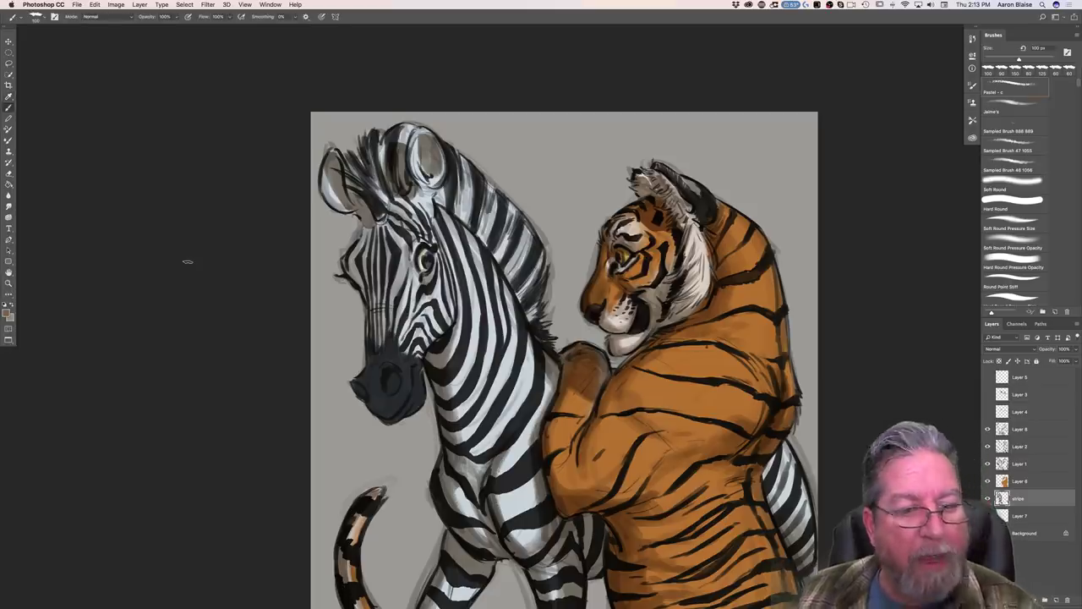
{"action": "left_click", "coordinate": [999, 361]}
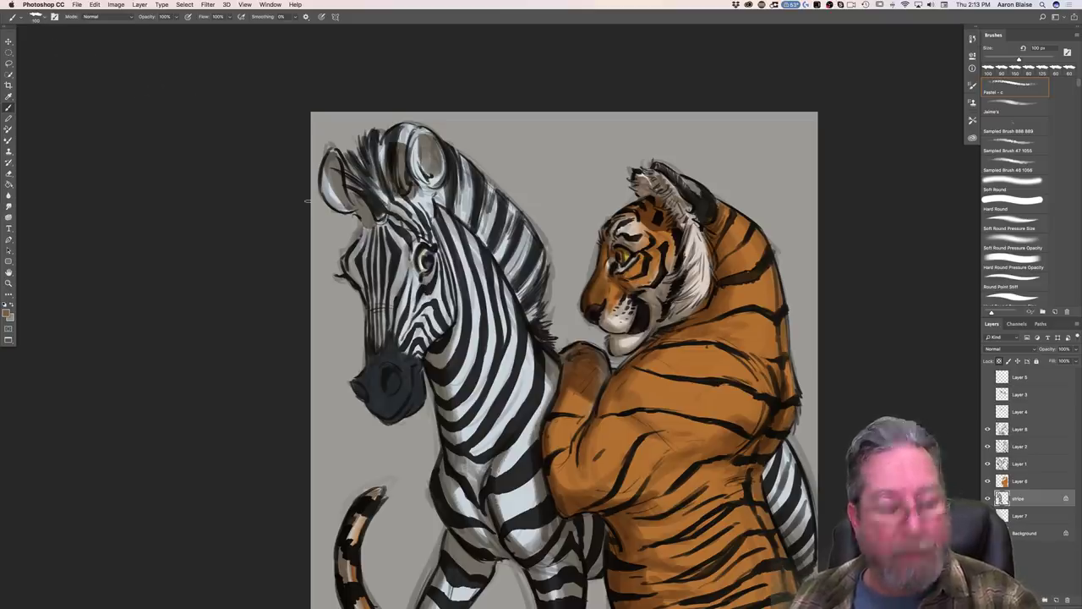
Step: Tint the stripes on the zebra's forehead and nose bridge brown with a 200 px brush
{"action": "key", "text": "bracketright"}
{"action": "key", "text": "bracketright"}
{"action": "key", "text": "bracketright"}
{"action": "key", "text": "bracketright"}
{"action": "mouse_move", "coordinate": [389, 341]}
{"action": "left_mouse_down"}
{"action": "mouse_move", "coordinate": [393, 291]}
{"action": "mouse_move", "coordinate": [393, 345]}
{"action": "left_mouse_up"}
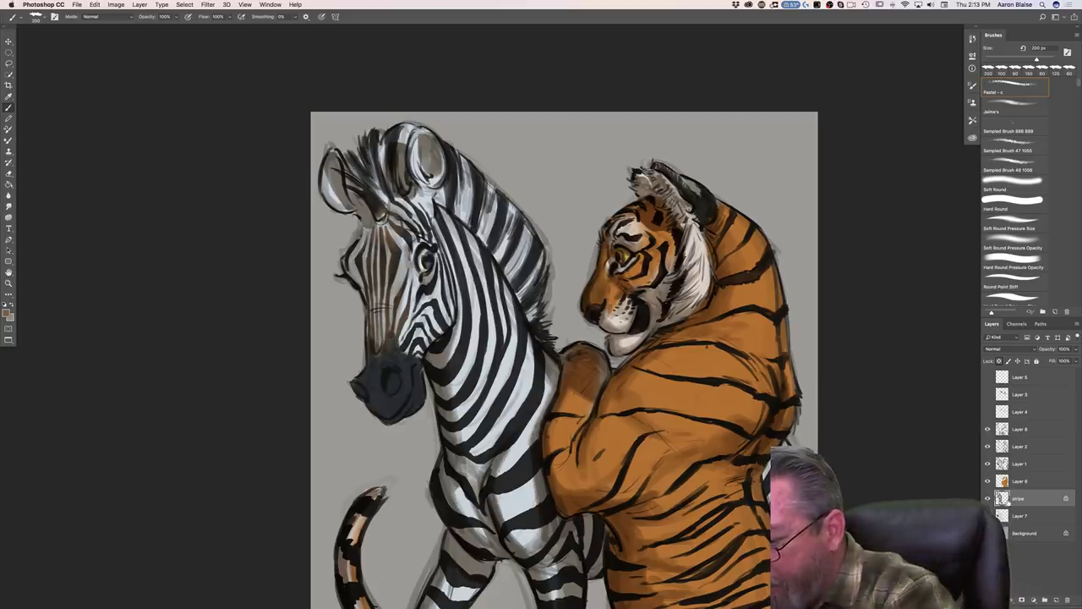
Step: Tint the top of the zebra's dark muzzle brown on Layer 7 with a 100 px brush
{"action": "key", "text": "alt+bracketleft"}
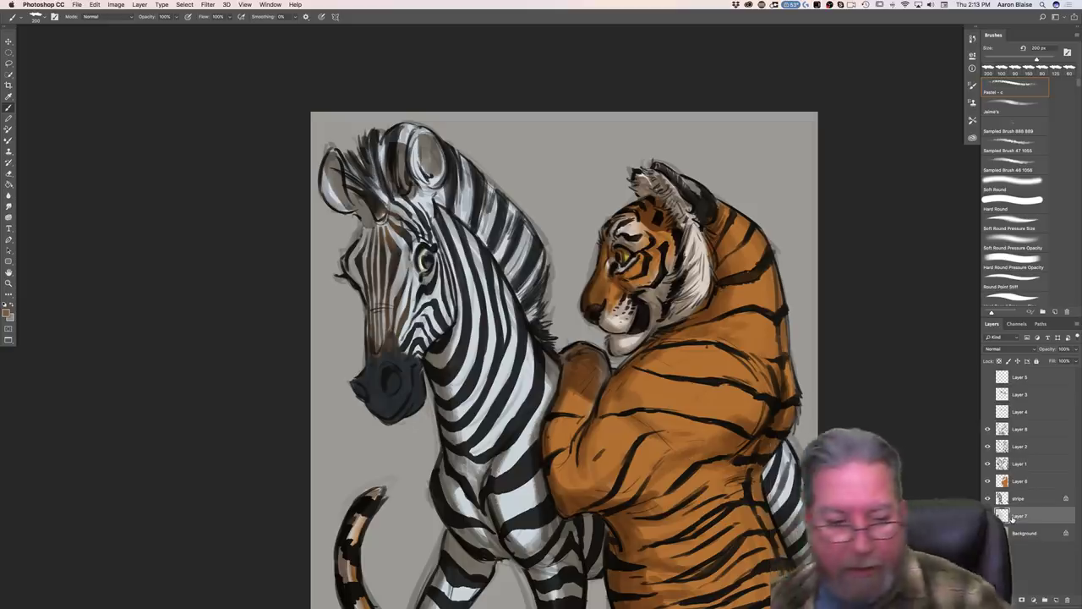
{"action": "key", "text": "bracketleft"}
{"action": "key", "text": "bracketleft"}
{"action": "key", "text": "bracketleft"}
{"action": "key", "text": "bracketleft"}
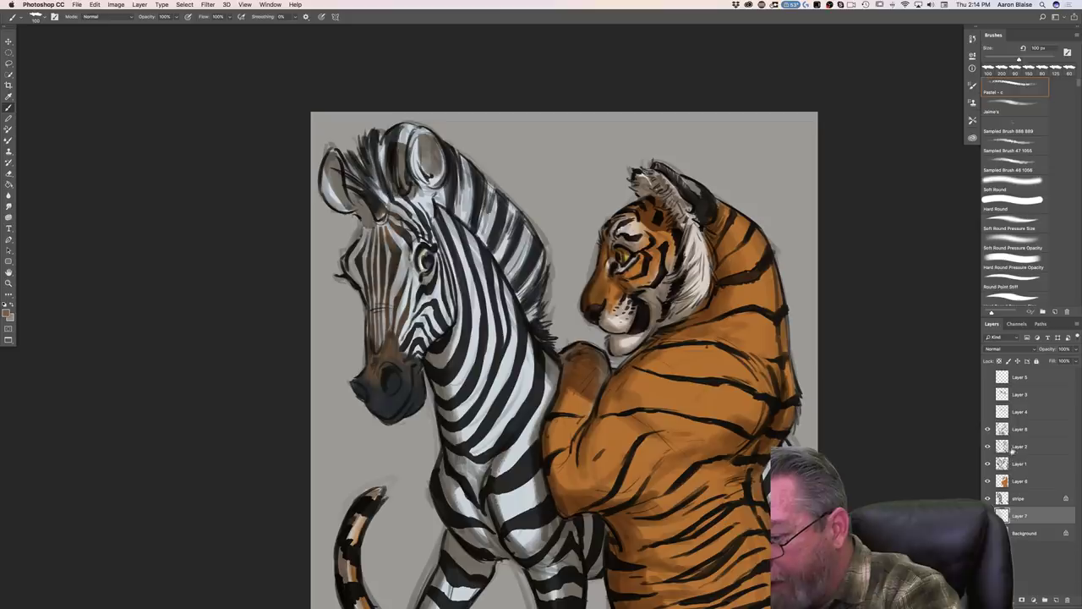
Step: Tint the stripes on the zebra's neck, chest and front leg brown on the stripe layer with a 175 px brush
{"action": "left_click", "coordinate": [1019, 499]}
{"action": "key", "text": "bracketright"}
{"action": "key", "text": "bracketright"}
{"action": "key", "text": "bracketright"}
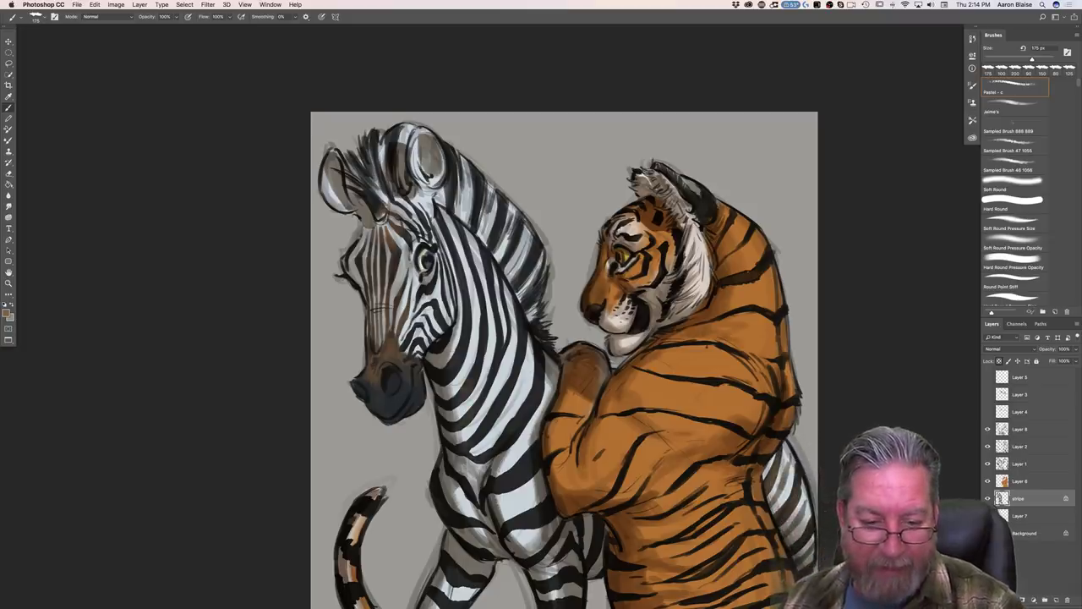
{"action": "left_click_drag", "start_coordinate": [492, 292], "coordinate": [511, 400]}
{"action": "left_click_drag", "start_coordinate": [468, 325], "coordinate": [444, 223]}
{"action": "left_click_drag", "start_coordinate": [532, 397], "coordinate": [514, 432]}
{"action": "left_click_drag", "start_coordinate": [533, 512], "coordinate": [514, 526]}
{"action": "left_click_drag", "start_coordinate": [571, 571], "coordinate": [555, 601]}
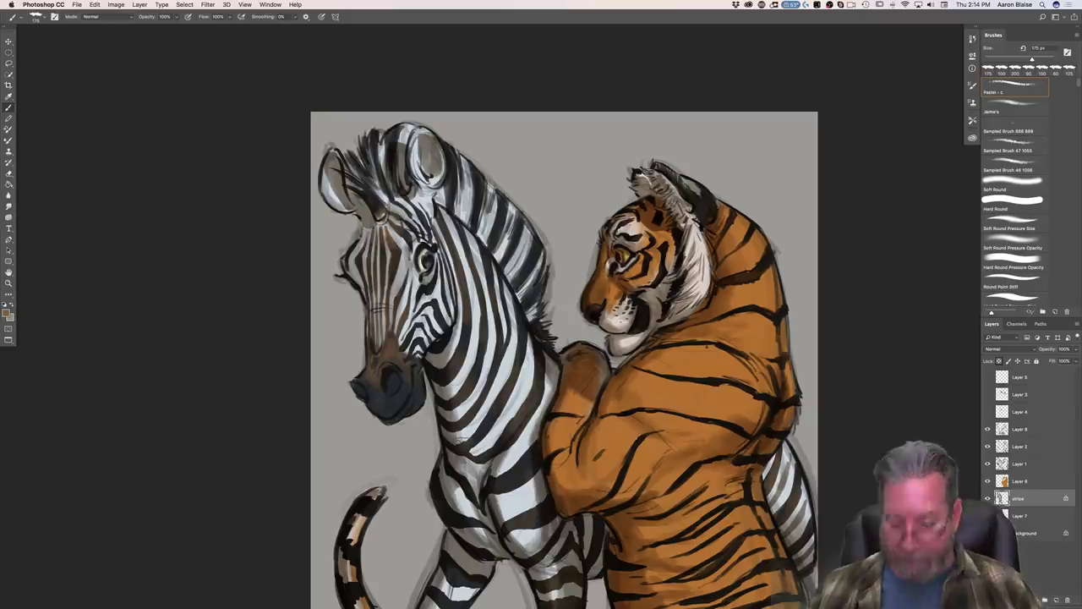
{"action": "key", "text": "super+minus"}
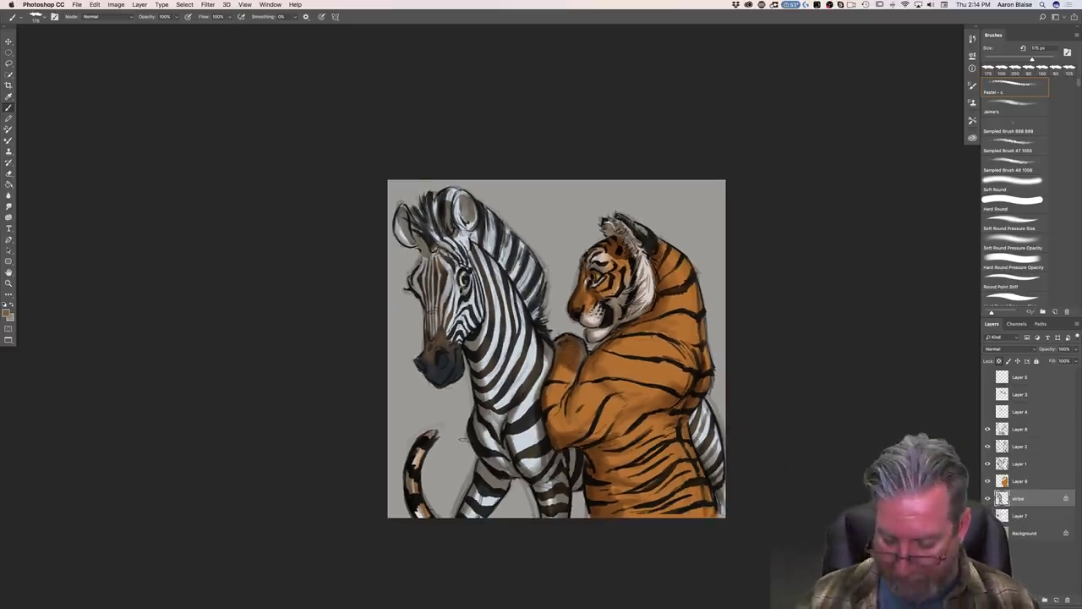
{"action": "key", "text": "super+plus"}
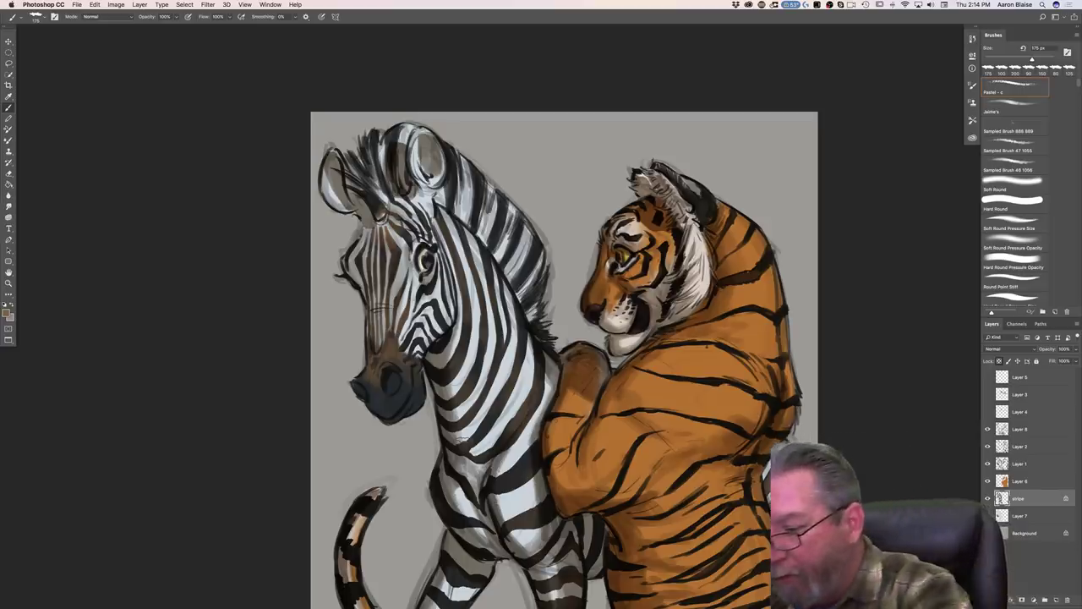
Step: Shade the zebra's muzzle in gray-brown on the Multiply shadow layer with a 90 px brush
{"action": "left_click", "coordinate": [1014, 431]}
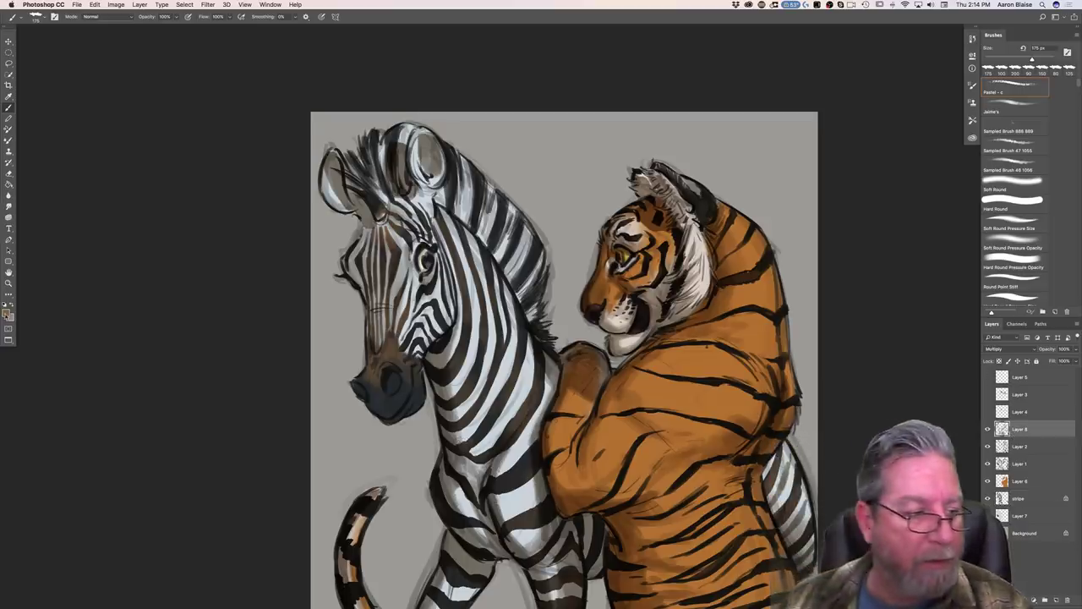
{"action": "left_click", "coordinate": [7, 315]}
{"action": "left_click", "coordinate": [38, 304]}
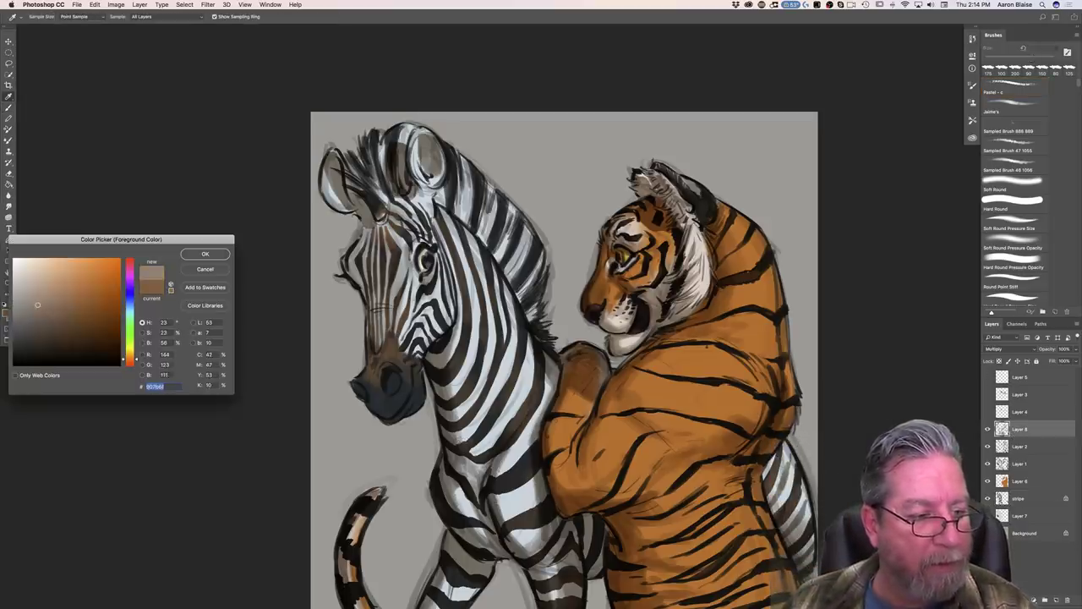
{"action": "left_click", "coordinate": [193, 255]}
{"action": "key", "text": "bracketleft"}
{"action": "key", "text": "bracketleft"}
{"action": "key", "text": "bracketleft"}
{"action": "key", "text": "bracketleft"}
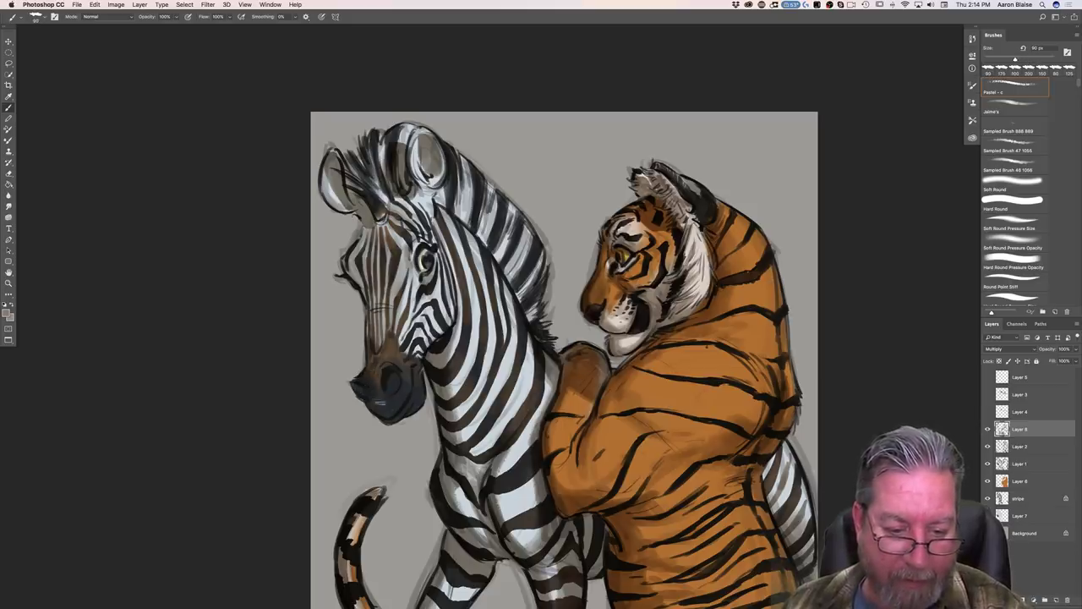
{"action": "left_click_drag", "start_coordinate": [373, 397], "coordinate": [369, 403]}
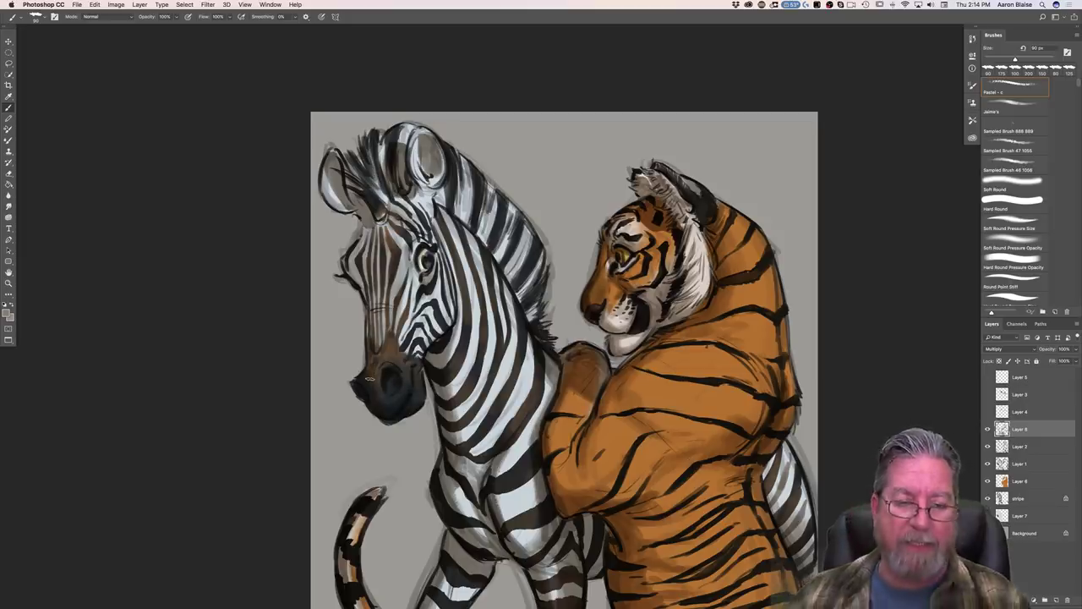
Step: Extend the shadow down the far side of the zebra's face from the brow to the nostril
{"action": "key", "text": "super+plus"}
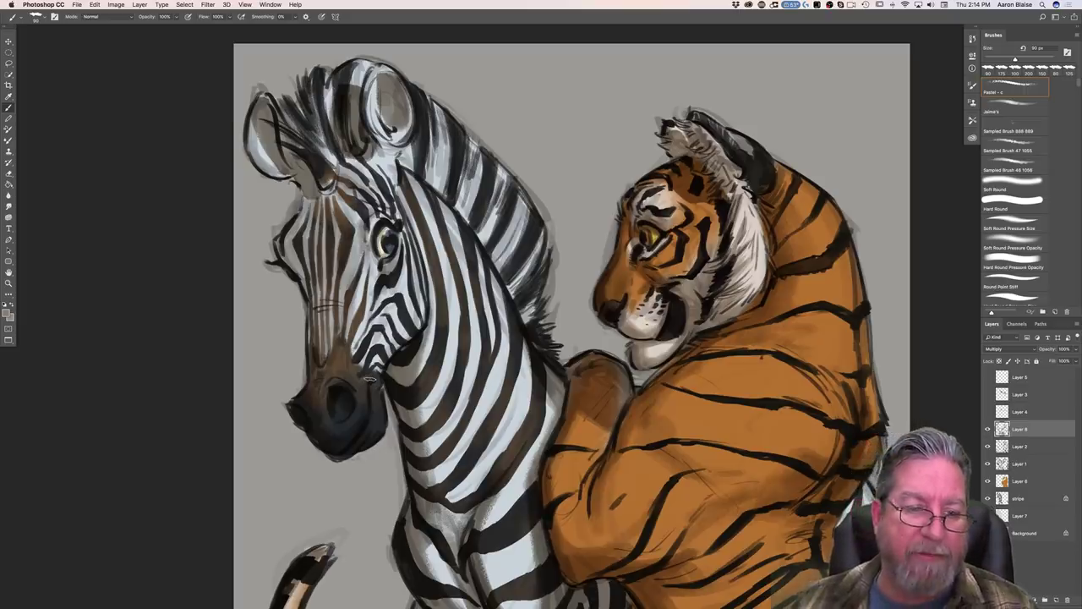
{"action": "mouse_move", "coordinate": [305, 193]}
{"action": "left_mouse_down"}
{"action": "mouse_move", "coordinate": [300, 217]}
{"action": "mouse_move", "coordinate": [325, 192]}
{"action": "mouse_move", "coordinate": [294, 233]}
{"action": "mouse_move", "coordinate": [282, 229]}
{"action": "mouse_move", "coordinate": [318, 377]}
{"action": "mouse_move", "coordinate": [296, 405]}
{"action": "left_mouse_up"}
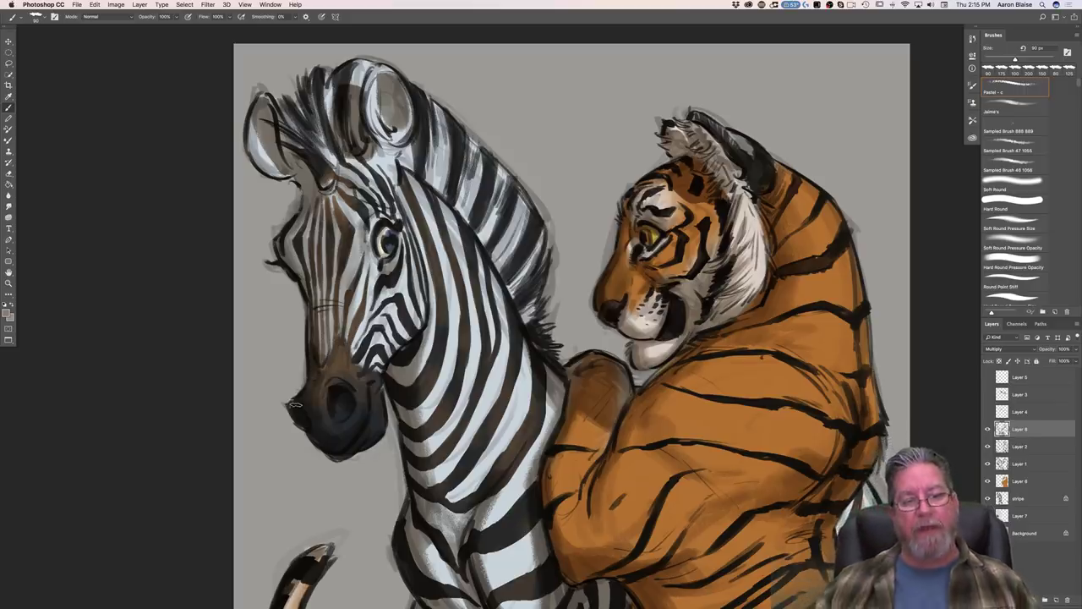
Step: Erase stray sketch lines around the zebra's mane and front leg on Layer 1 using the Hard Round Pressure Opacity brush
{"action": "left_click", "coordinate": [1016, 463]}
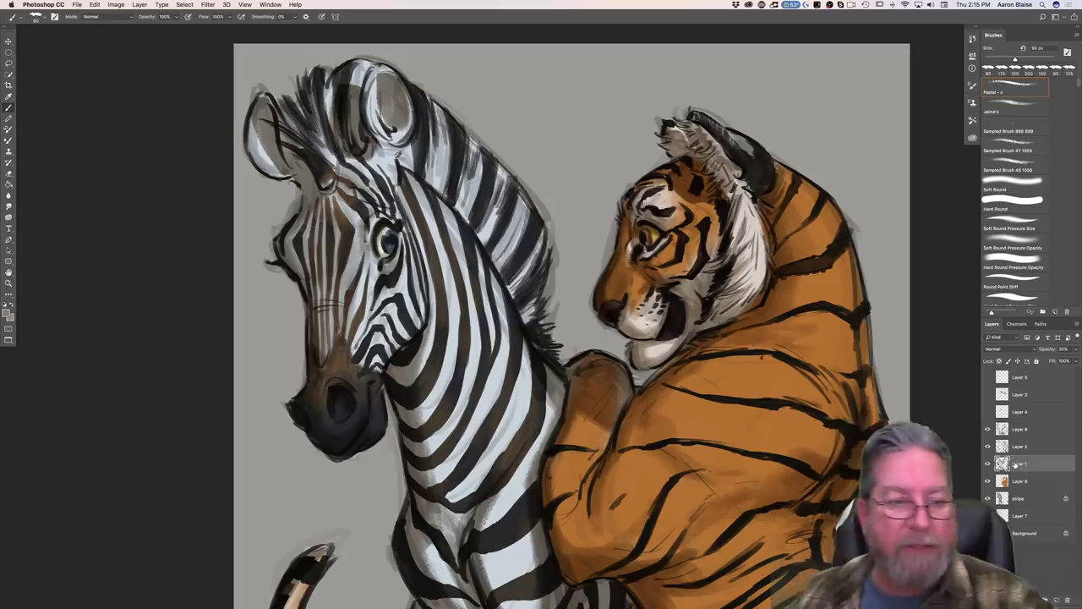
{"action": "left_click", "coordinate": [1013, 267]}
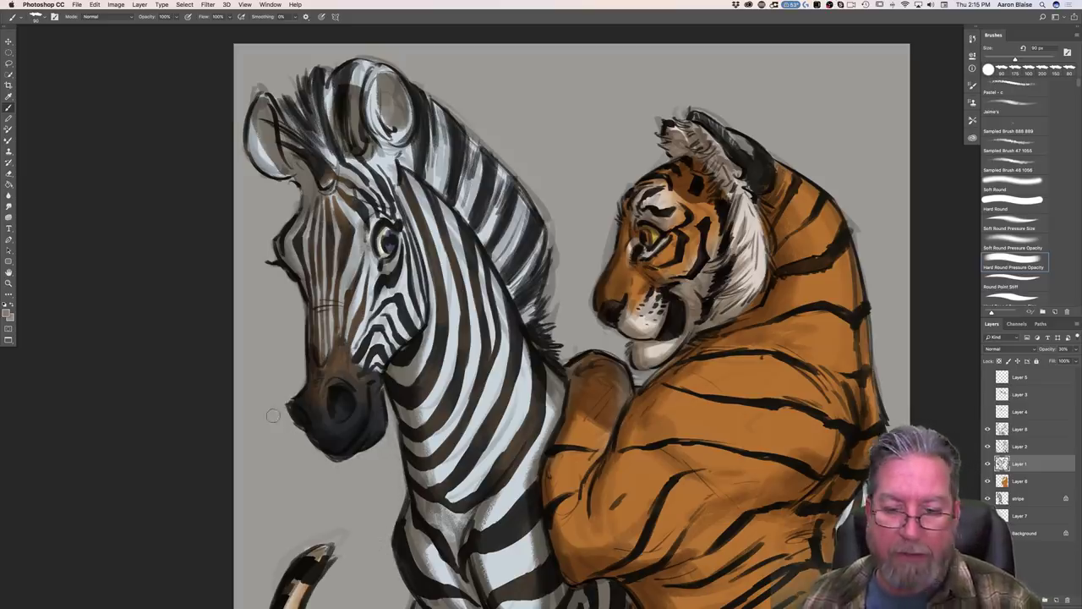
{"action": "mouse_move", "coordinate": [558, 248]}
{"action": "left_mouse_down"}
{"action": "mouse_move", "coordinate": [557, 311]}
{"action": "mouse_move", "coordinate": [553, 213]}
{"action": "mouse_move", "coordinate": [448, 98]}
{"action": "left_mouse_up"}
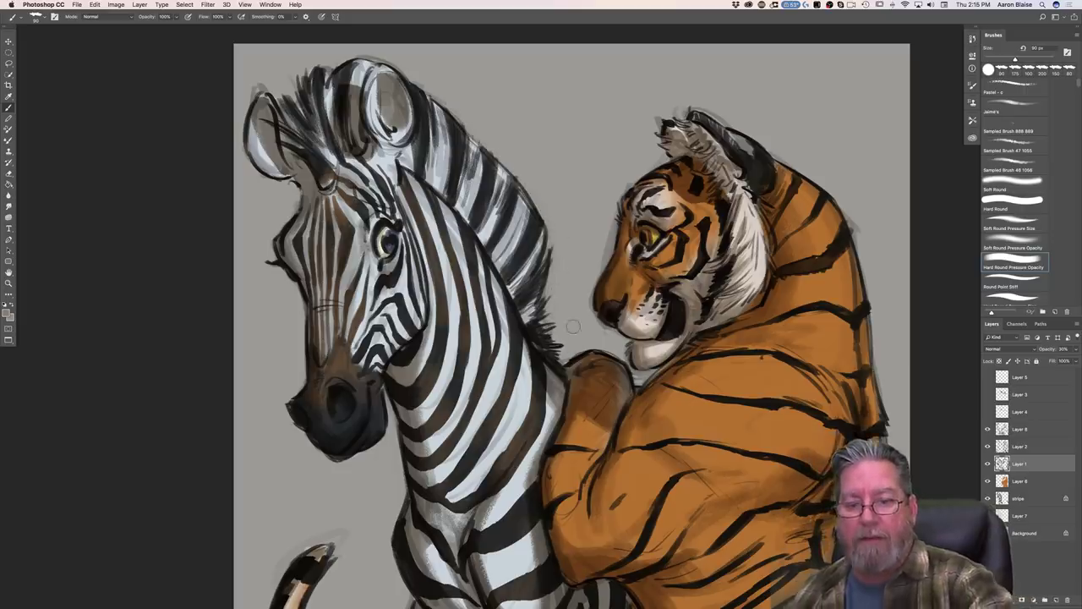
{"action": "scroll", "coordinate": [542, 317], "scroll_direction": "down", "scroll_amount": 3}
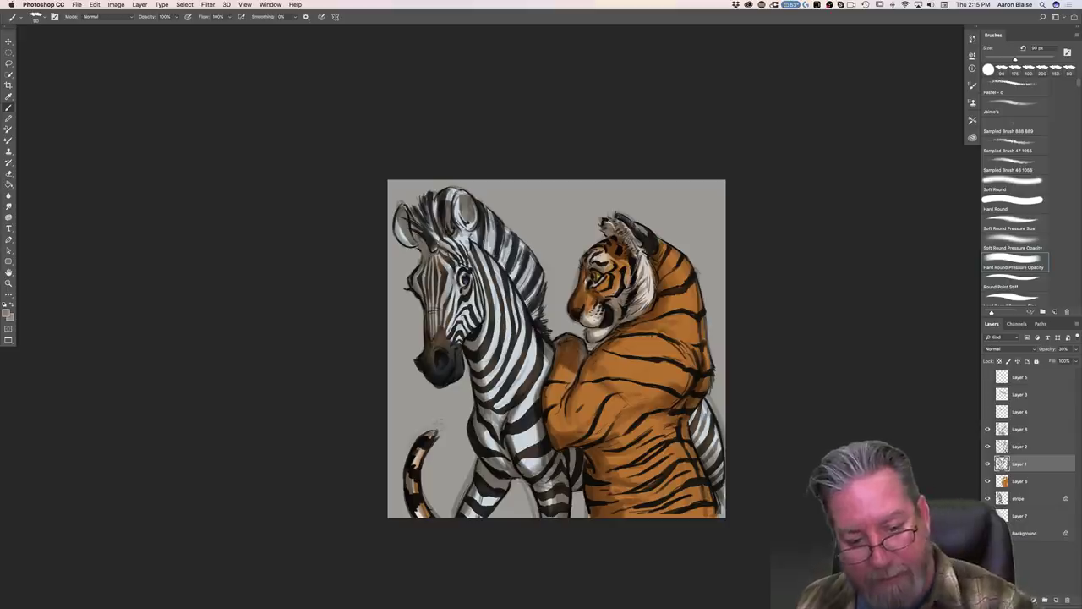
{"action": "left_click_drag", "start_coordinate": [470, 462], "coordinate": [456, 515]}
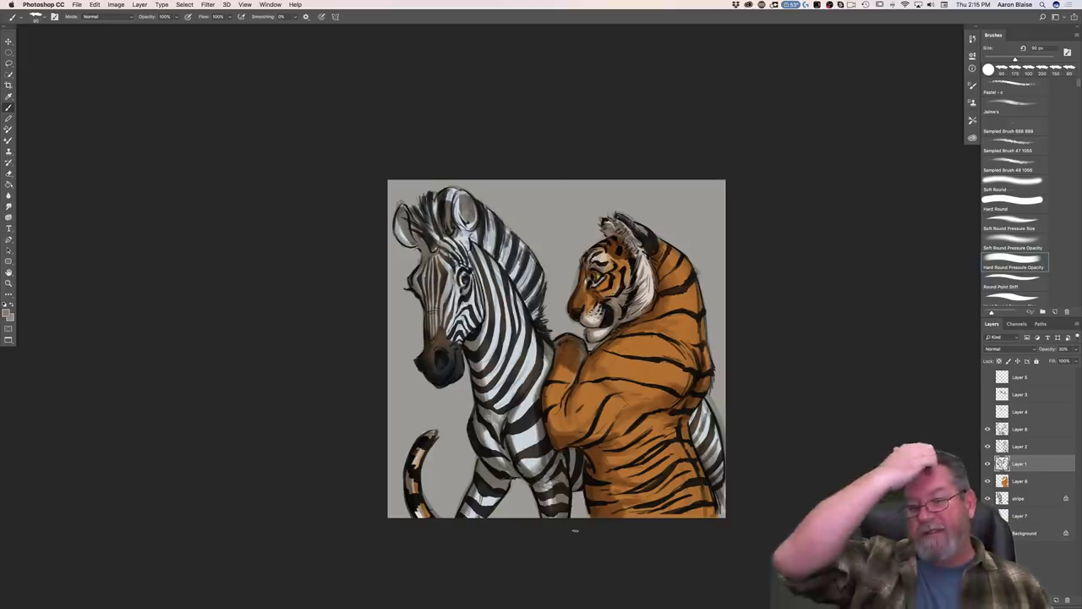
Step: Add a new layer above the Multiply shadow layer and set its blend mode to Overlay
{"action": "key", "text": "super+plus"}
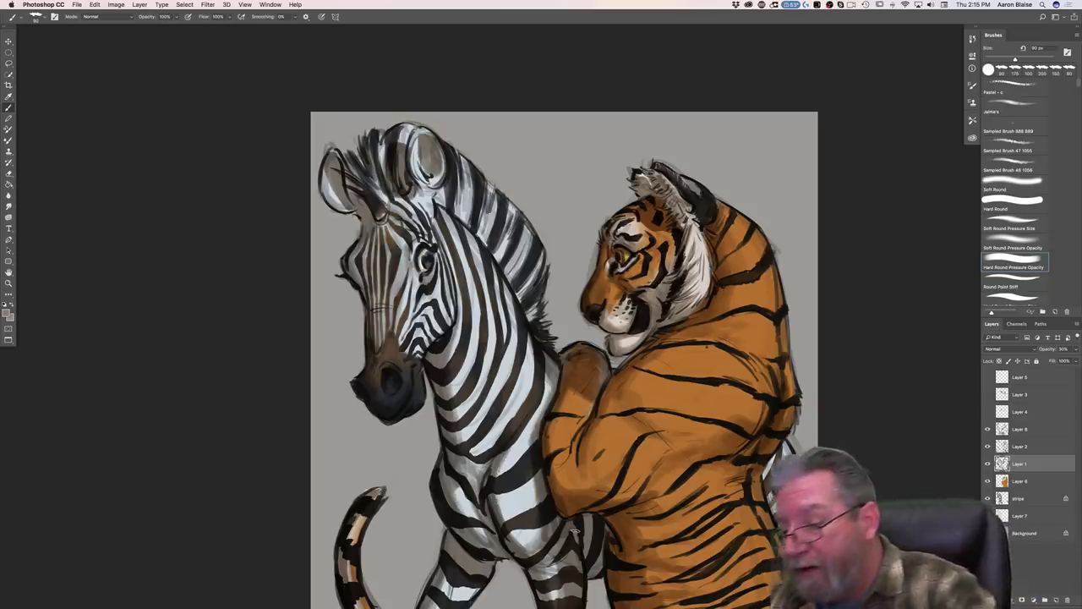
{"action": "left_click", "coordinate": [1017, 432]}
{"action": "left_click", "coordinate": [1045, 600]}
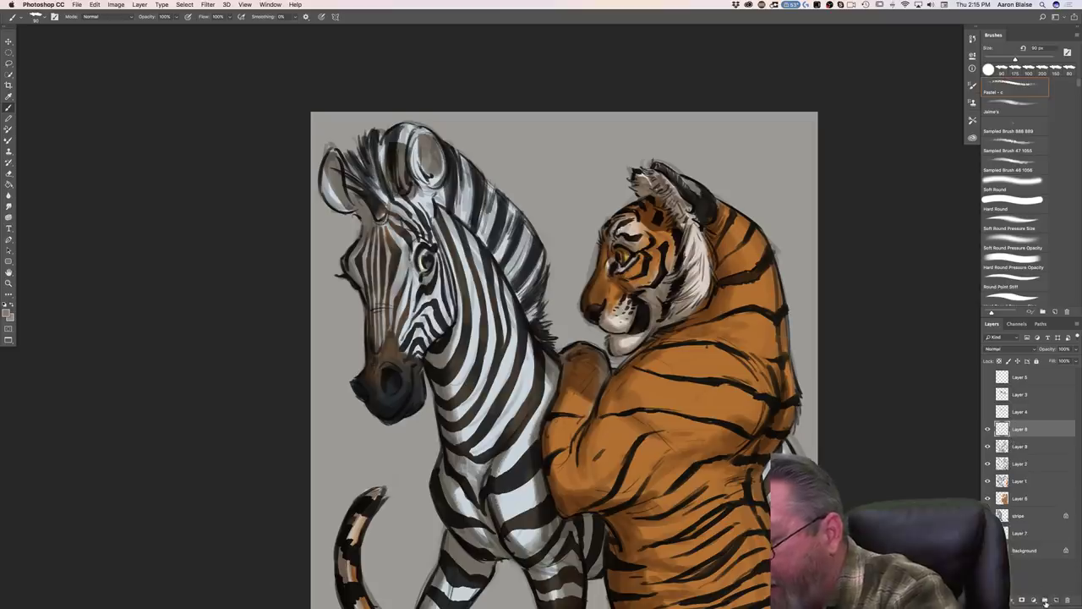
{"action": "left_click", "coordinate": [997, 348]}
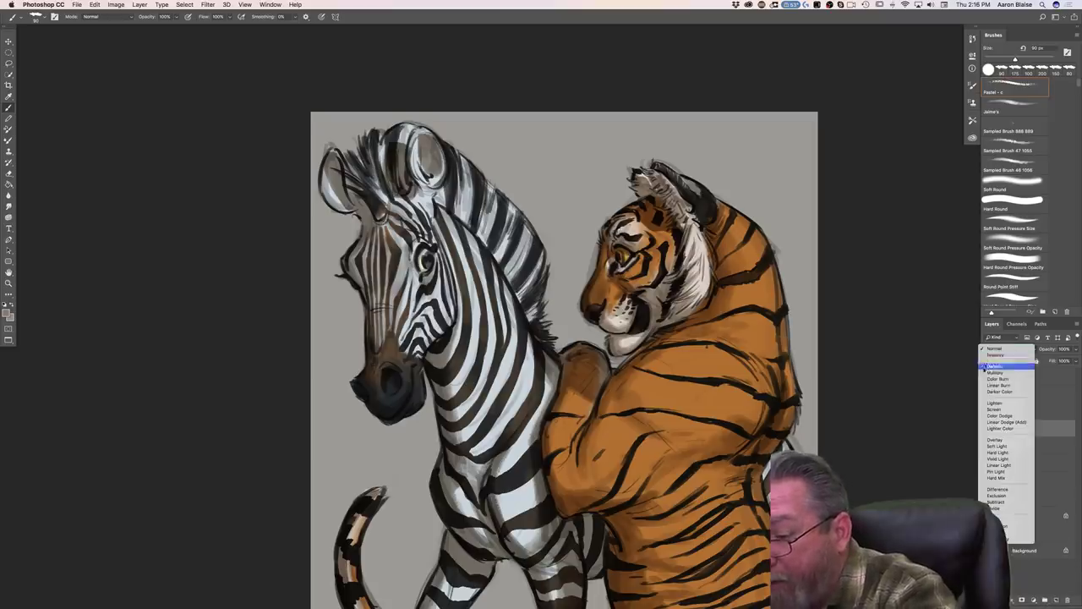
{"action": "left_click", "coordinate": [997, 443]}
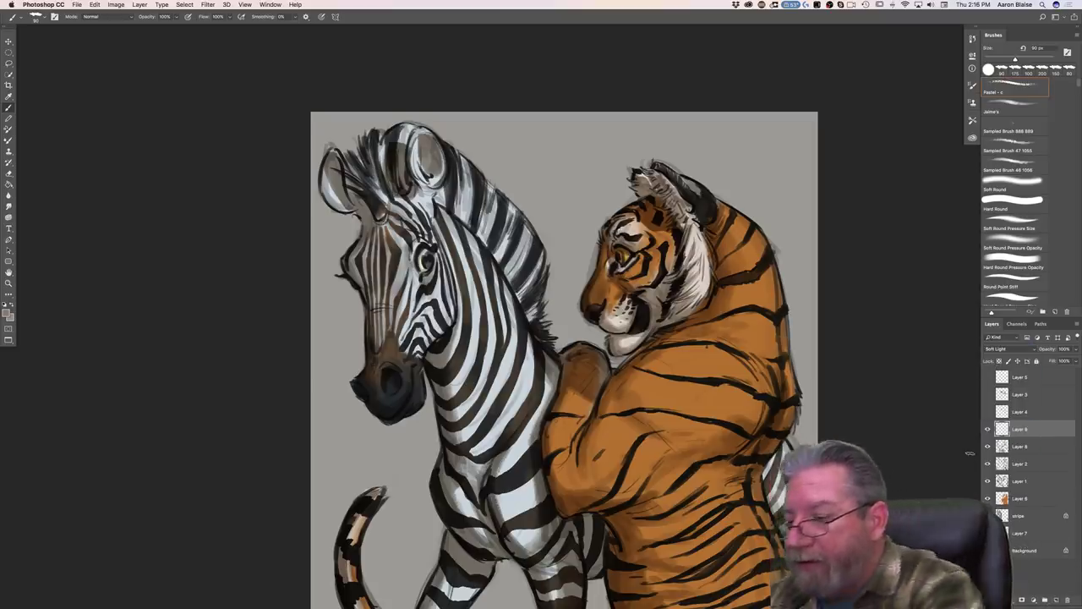
{"action": "left_click", "coordinate": [998, 348]}
{"action": "left_click", "coordinate": [995, 342]}
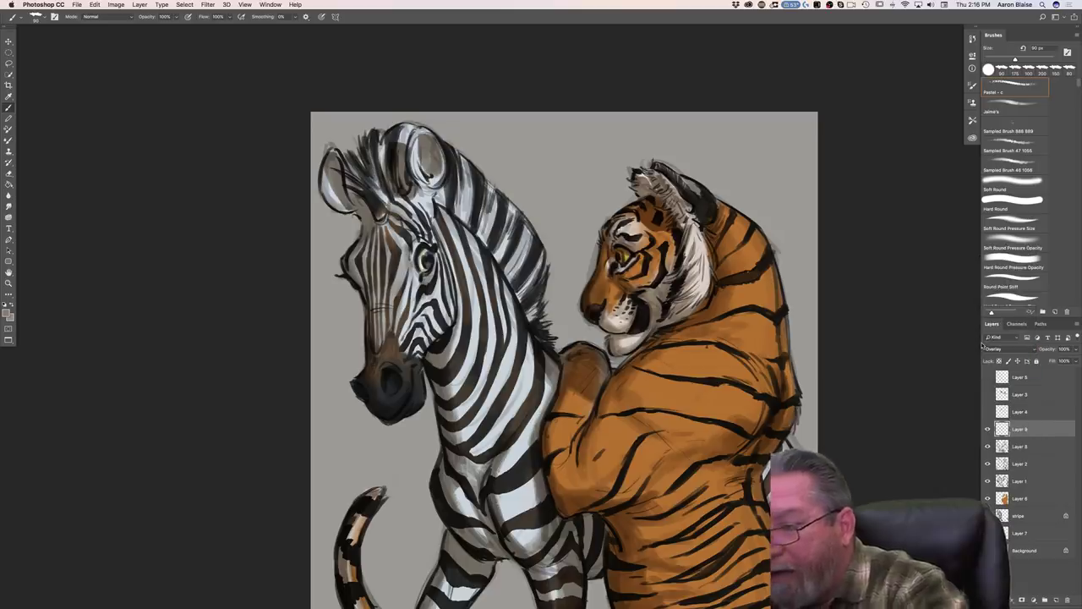
Step: Brush warm tan light over the tiger's shoulder and upper back on the Overlay layer with a 125 px brush
{"action": "left_click", "coordinate": [6, 308]}
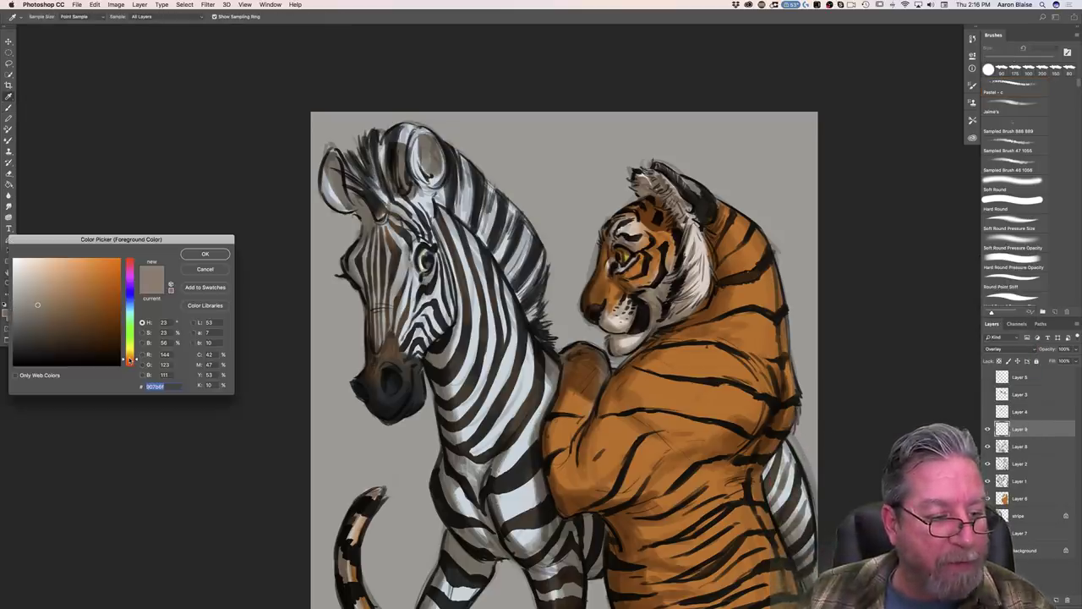
{"action": "left_click", "coordinate": [130, 357]}
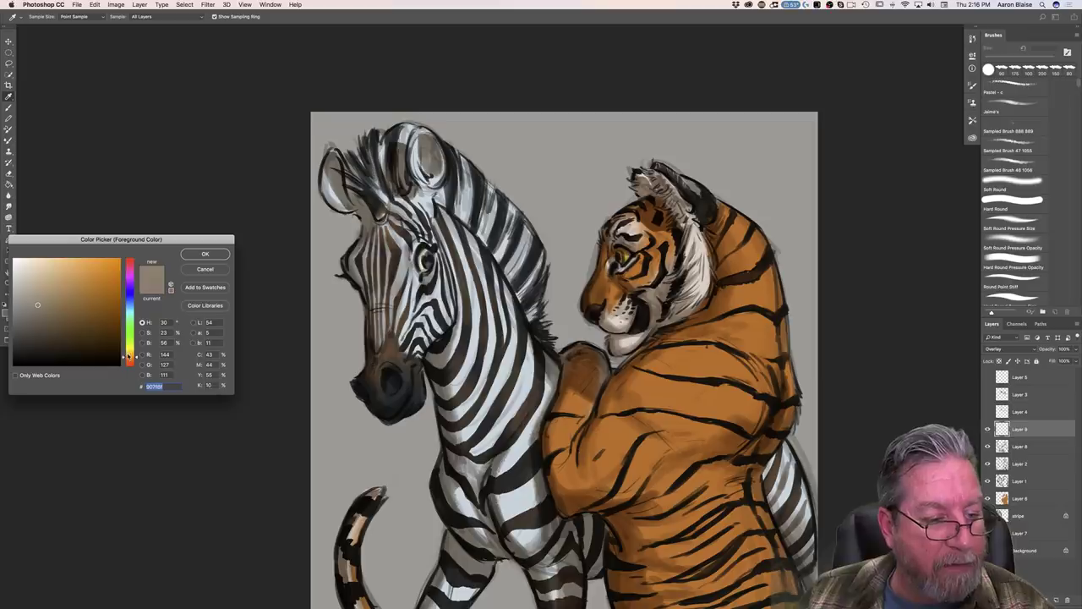
{"action": "left_click", "coordinate": [130, 354]}
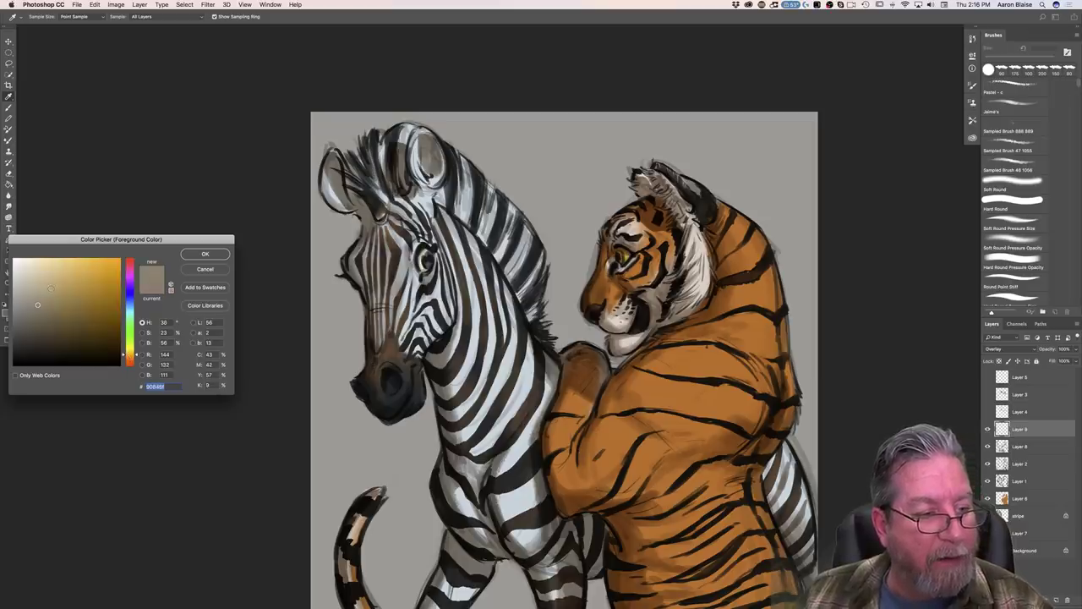
{"action": "left_click", "coordinate": [205, 254]}
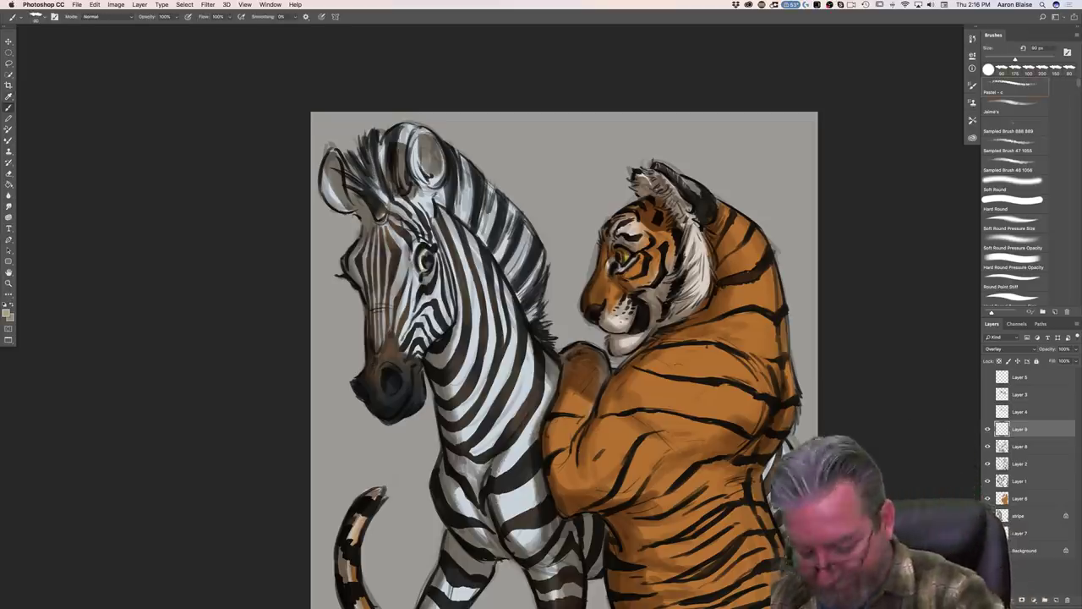
{"action": "key", "text": "bracketright"}
{"action": "key", "text": "bracketright"}
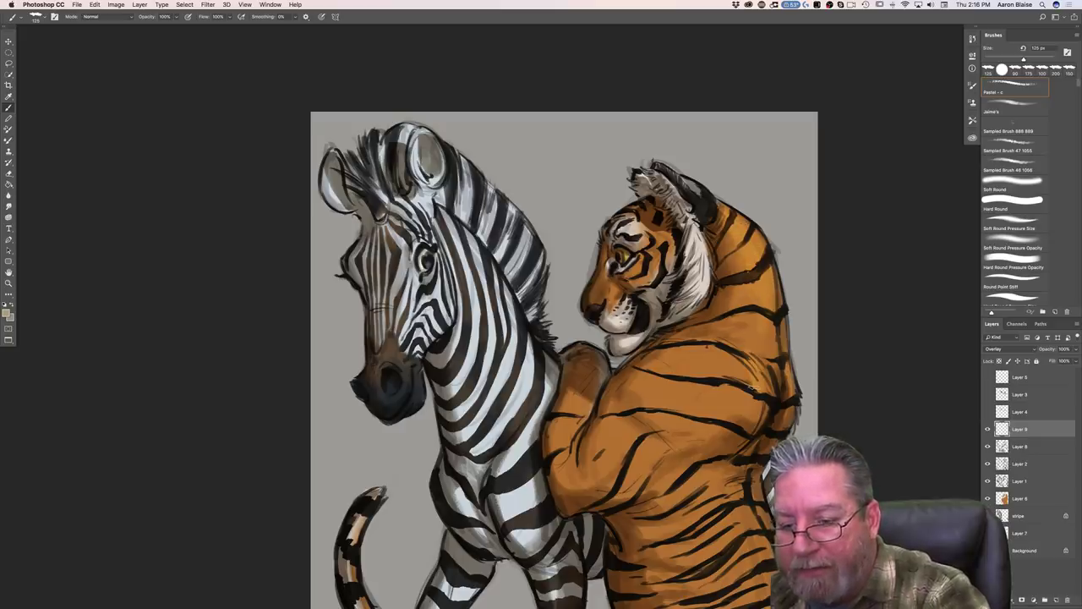
{"action": "mouse_move", "coordinate": [759, 404]}
{"action": "left_mouse_down"}
{"action": "mouse_move", "coordinate": [733, 367]}
{"action": "mouse_move", "coordinate": [709, 363]}
{"action": "mouse_move", "coordinate": [765, 385]}
{"action": "mouse_move", "coordinate": [782, 345]}
{"action": "left_mouse_up"}
{"action": "mouse_move", "coordinate": [791, 399]}
{"action": "left_mouse_down"}
{"action": "mouse_move", "coordinate": [786, 368]}
{"action": "mouse_move", "coordinate": [724, 329]}
{"action": "mouse_move", "coordinate": [683, 364]}
{"action": "left_mouse_up"}
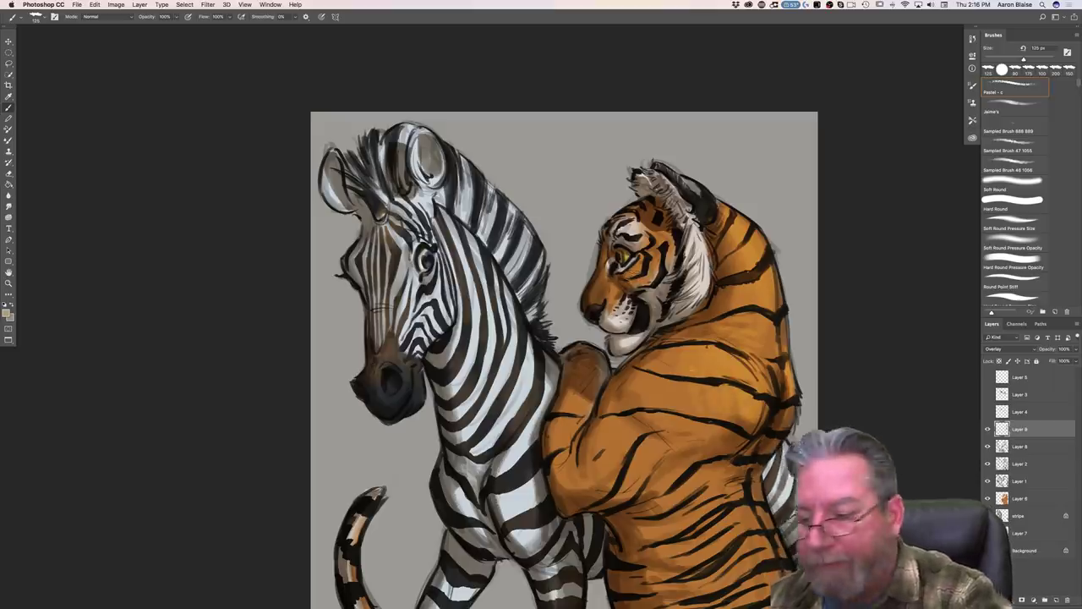
Step: Clean up sketch lines on the tiger's face on Layer 1 using the Hard Round Pressure Opacity brush
{"action": "left_click", "coordinate": [1013, 481]}
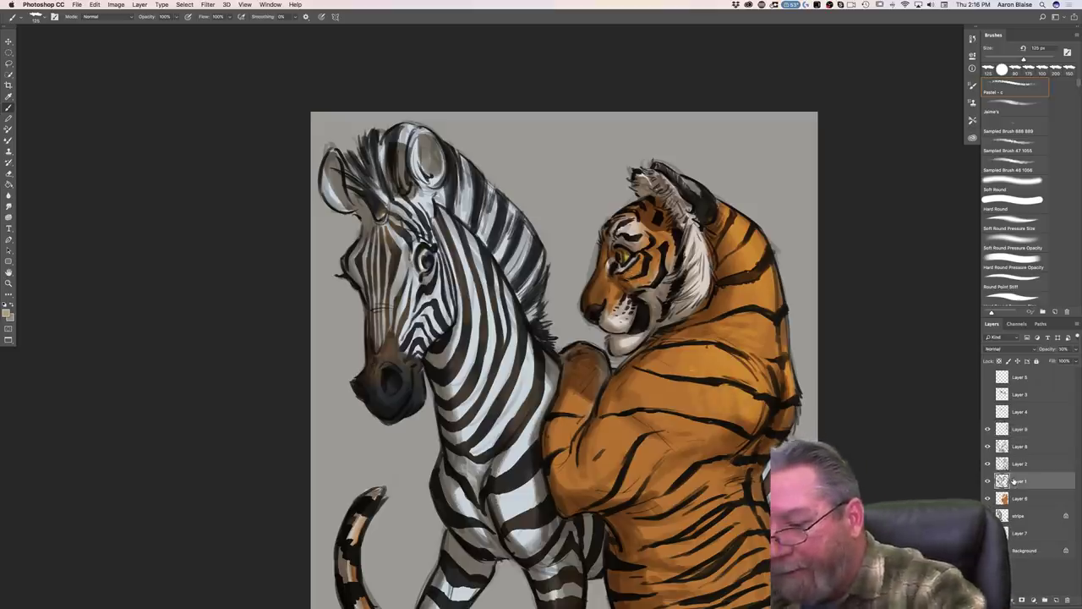
{"action": "left_click_drag", "start_coordinate": [648, 263], "coordinate": [645, 252]}
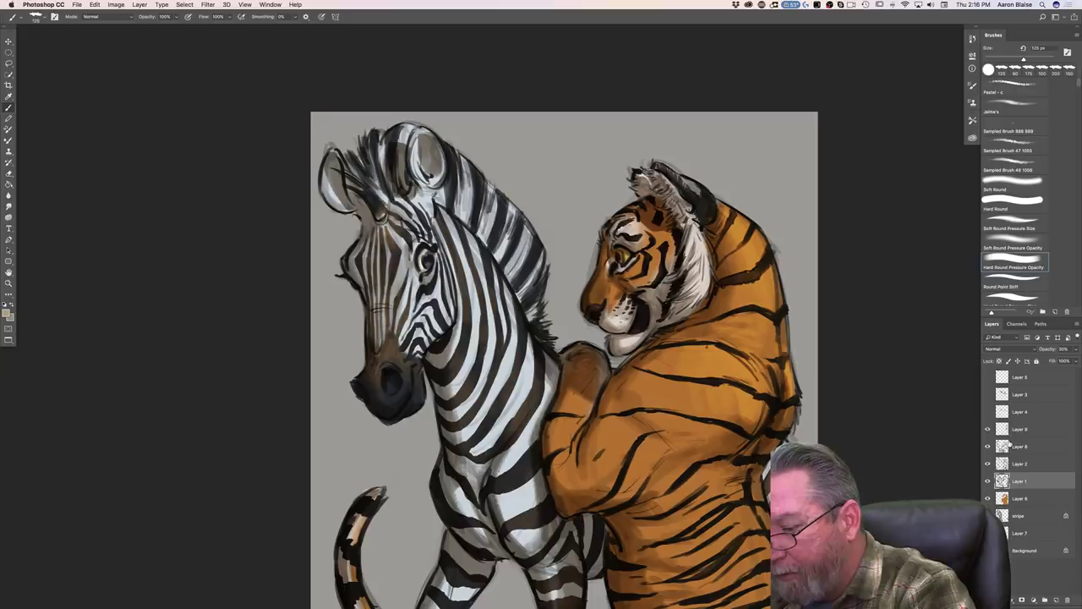
Step: Brush warm light onto the tiger's forehead, muzzle, ear and chin on the Overlay layer, Layer 9
{"action": "left_click", "coordinate": [1015, 429]}
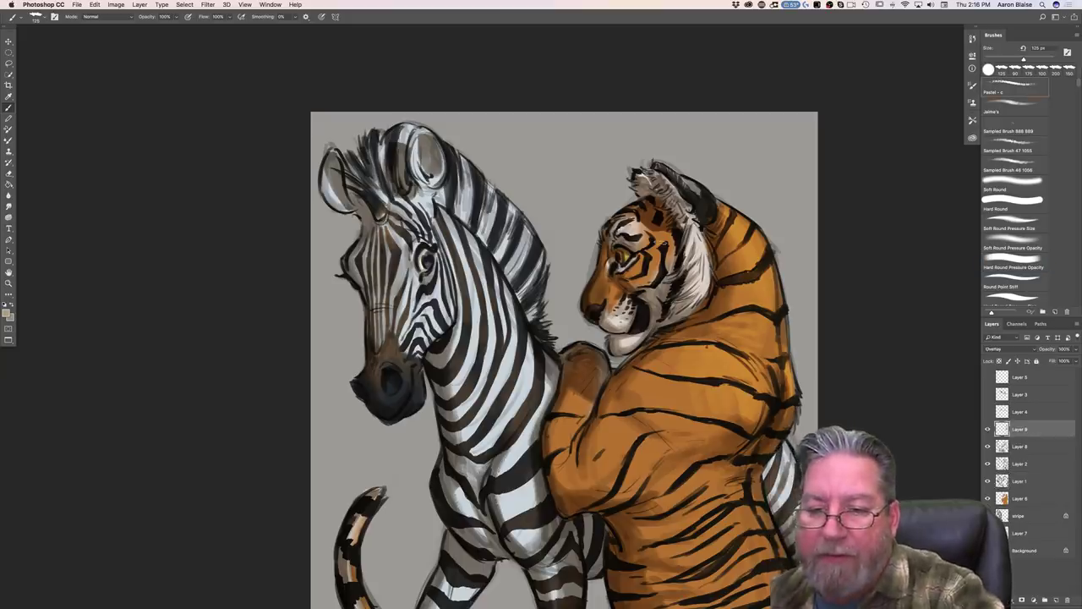
{"action": "left_click_drag", "start_coordinate": [653, 254], "coordinate": [646, 227]}
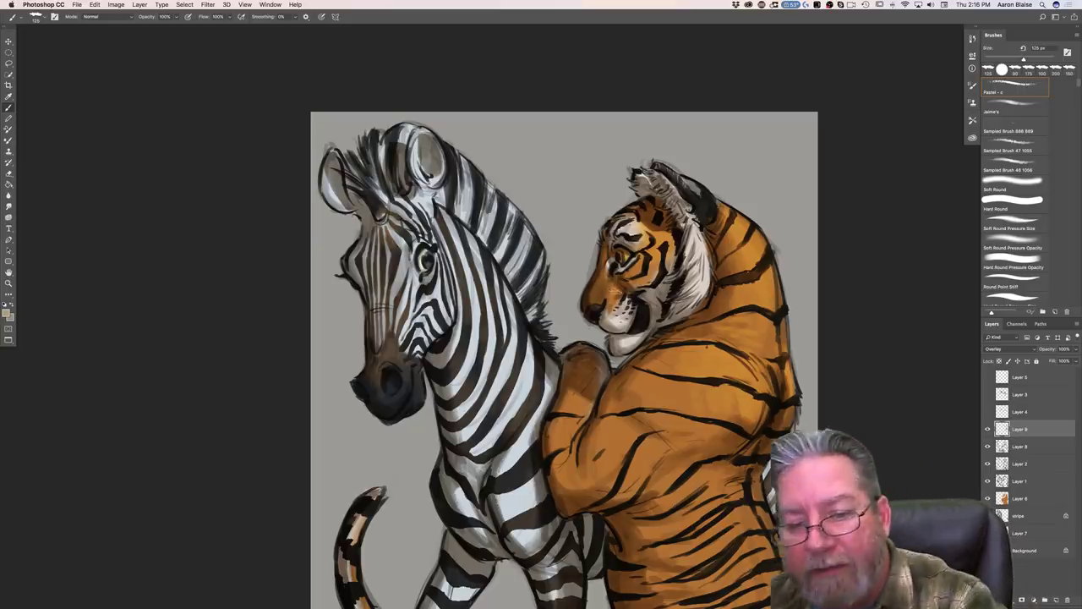
{"action": "left_click_drag", "start_coordinate": [616, 307], "coordinate": [603, 290]}
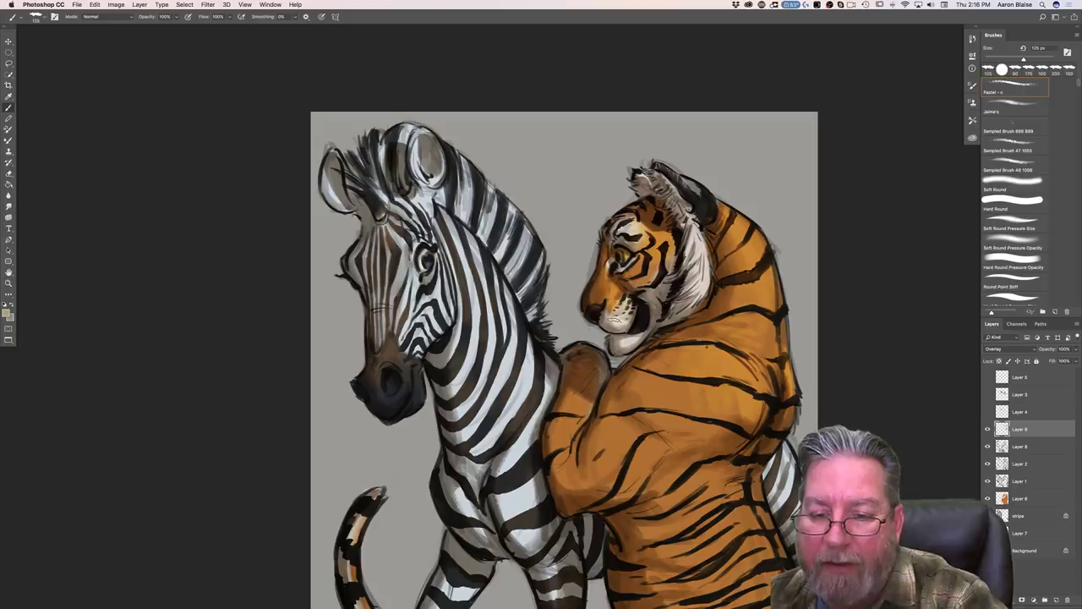
{"action": "mouse_move", "coordinate": [700, 231]}
{"action": "left_mouse_down"}
{"action": "mouse_move", "coordinate": [710, 265]}
{"action": "mouse_move", "coordinate": [683, 210]}
{"action": "mouse_move", "coordinate": [695, 188]}
{"action": "mouse_move", "coordinate": [668, 172]}
{"action": "left_mouse_up"}
{"action": "mouse_move", "coordinate": [625, 341]}
{"action": "left_mouse_down"}
{"action": "mouse_move", "coordinate": [637, 335]}
{"action": "mouse_move", "coordinate": [619, 346]}
{"action": "left_mouse_up"}
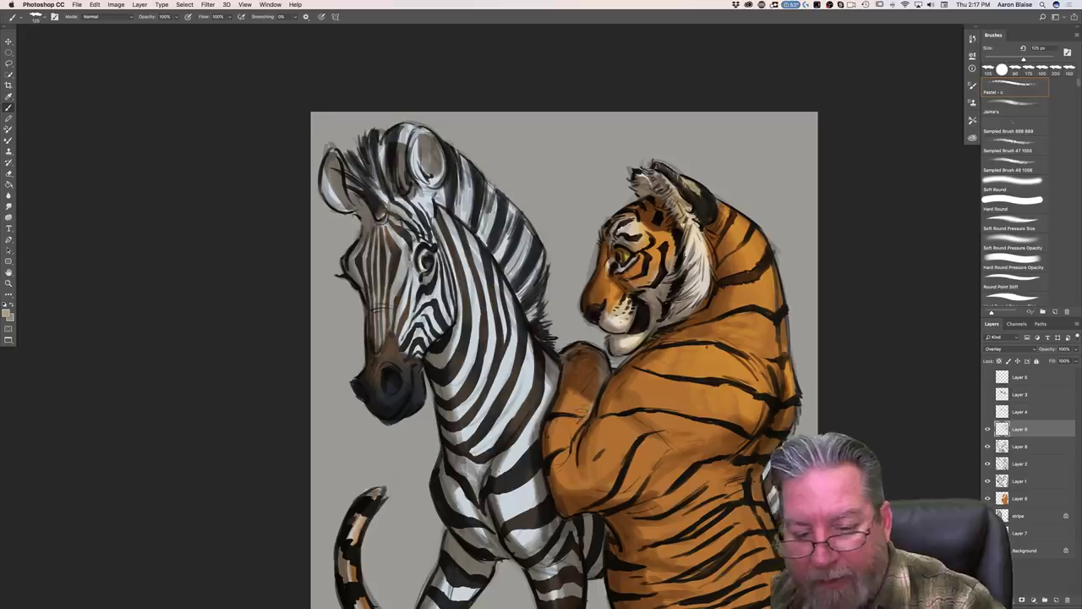
Step: Deepen the shadow along the tiger's forearm and elbow in gray-brown on the Multiply layer with a 70 px brush
{"action": "left_click", "coordinate": [1023, 445]}
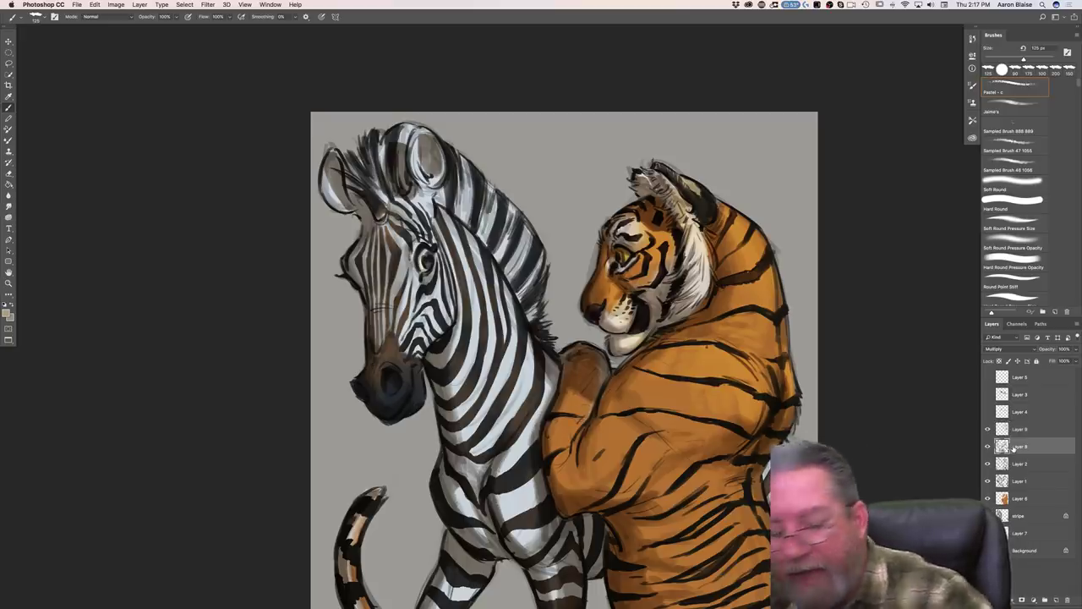
{"action": "left_click", "coordinate": [7, 312]}
{"action": "left_click", "coordinate": [33, 306]}
{"action": "left_click", "coordinate": [129, 357]}
{"action": "left_click", "coordinate": [190, 256]}
{"action": "key", "text": "b"}
{"action": "key", "text": "bracketleft"}
{"action": "key", "text": "bracketleft"}
{"action": "mouse_move", "coordinate": [591, 393]}
{"action": "left_mouse_down"}
{"action": "mouse_move", "coordinate": [580, 448]}
{"action": "mouse_move", "coordinate": [587, 408]}
{"action": "mouse_move", "coordinate": [566, 382]}
{"action": "left_mouse_up"}
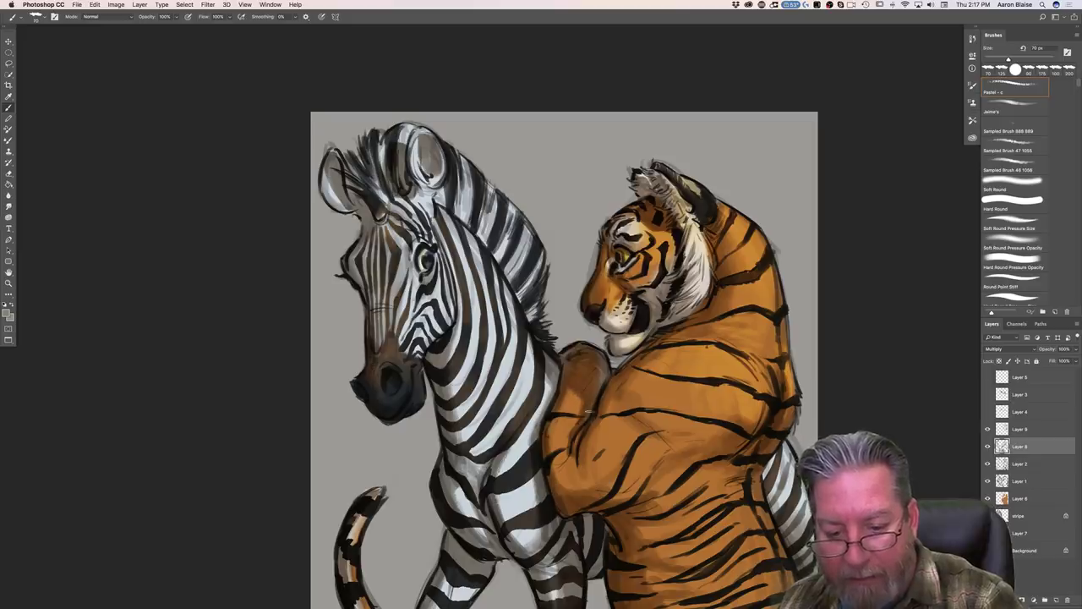
{"action": "left_click_drag", "start_coordinate": [574, 435], "coordinate": [571, 455]}
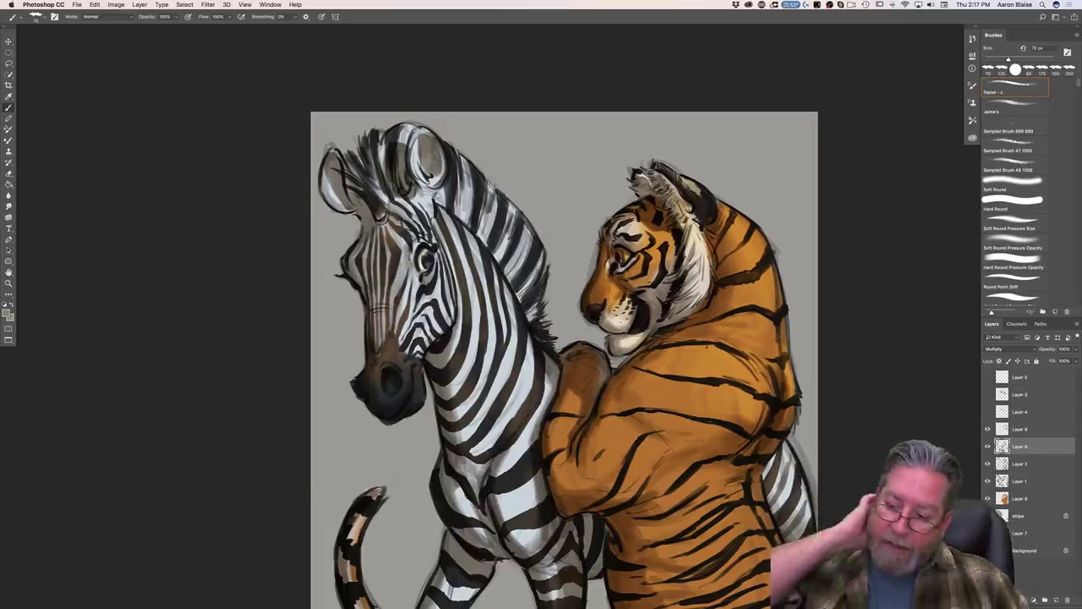
Step: Return to Overlay Layer 9 with a lighter warm tan foreground color and a 175 px brush
{"action": "left_click", "coordinate": [1017, 429]}
{"action": "key", "text": "i"}
{"action": "left_click", "coordinate": [8, 312]}
{"action": "left_click", "coordinate": [130, 354]}
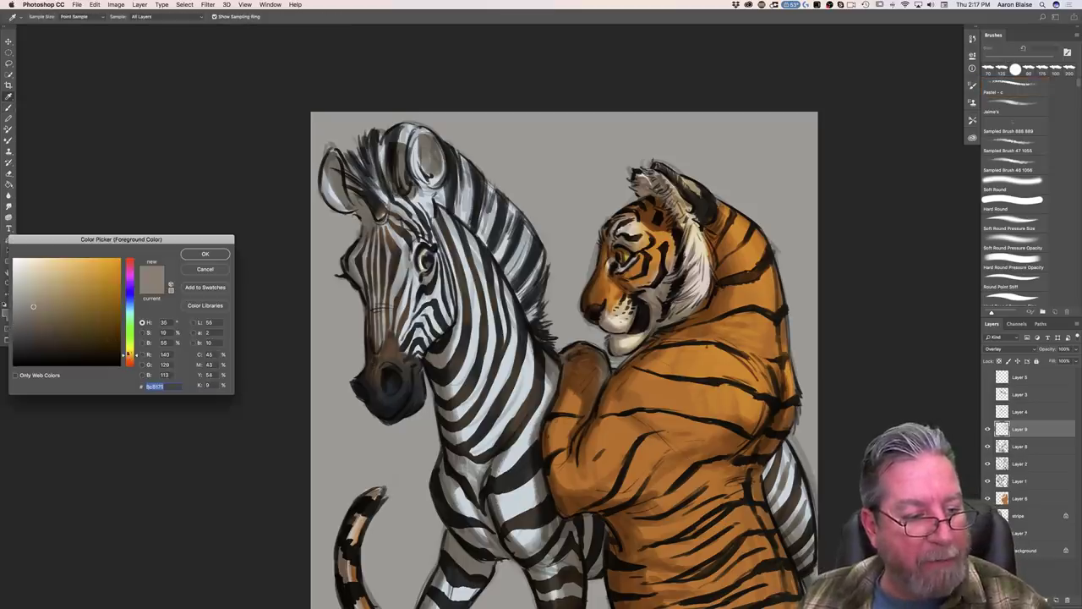
{"action": "left_click", "coordinate": [51, 289]}
{"action": "left_click", "coordinate": [205, 255]}
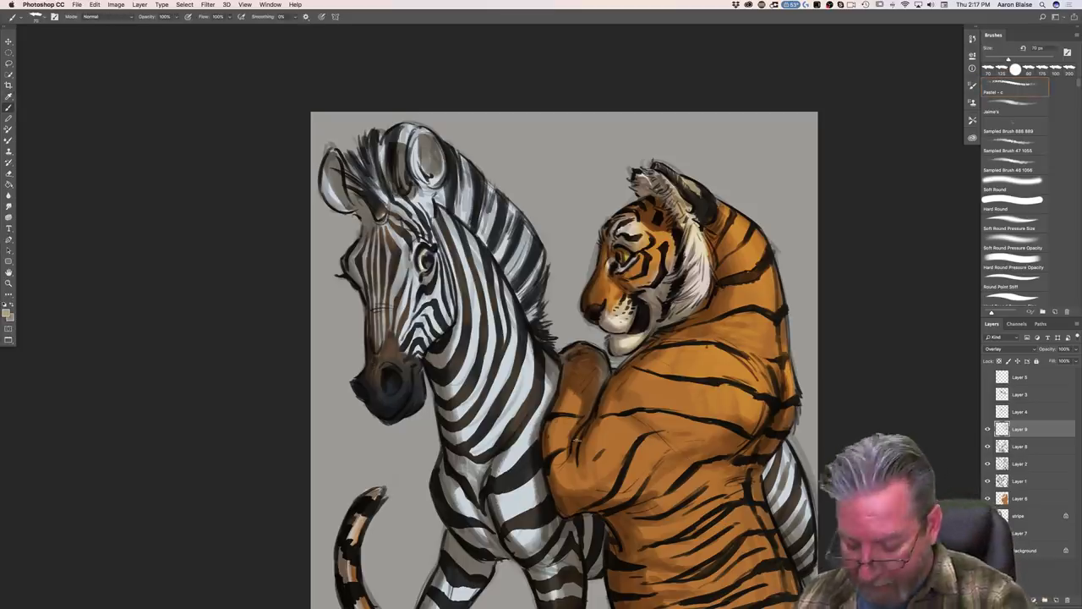
{"action": "key", "text": "]"}
{"action": "key", "text": "bracketright"}
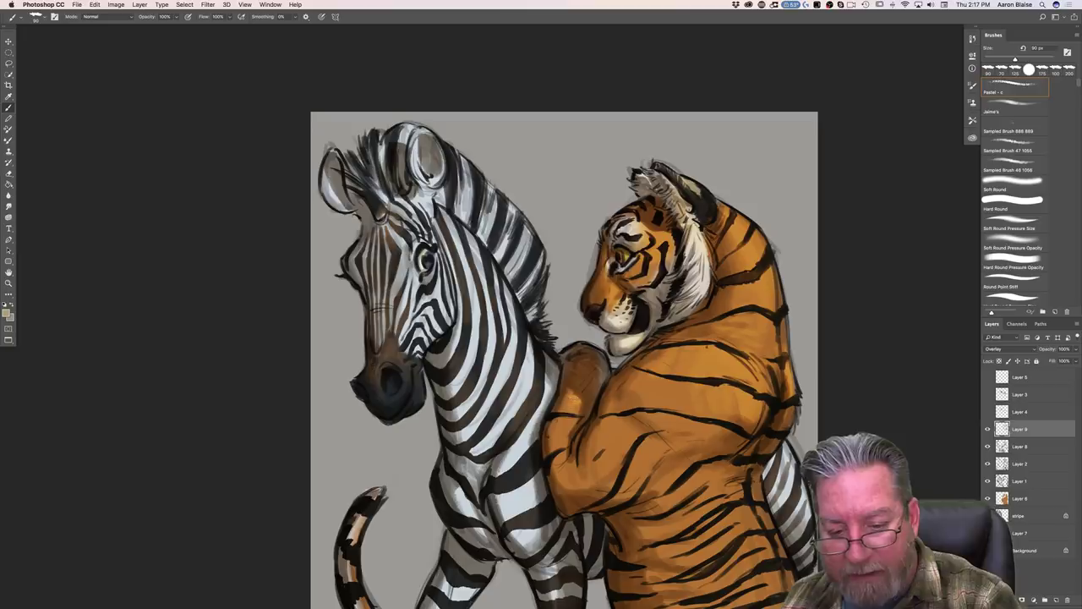
{"action": "key", "text": "bracketright"}
{"action": "key", "text": "bracketright"}
{"action": "key", "text": "bracketright"}
{"action": "key", "text": "bracketright"}
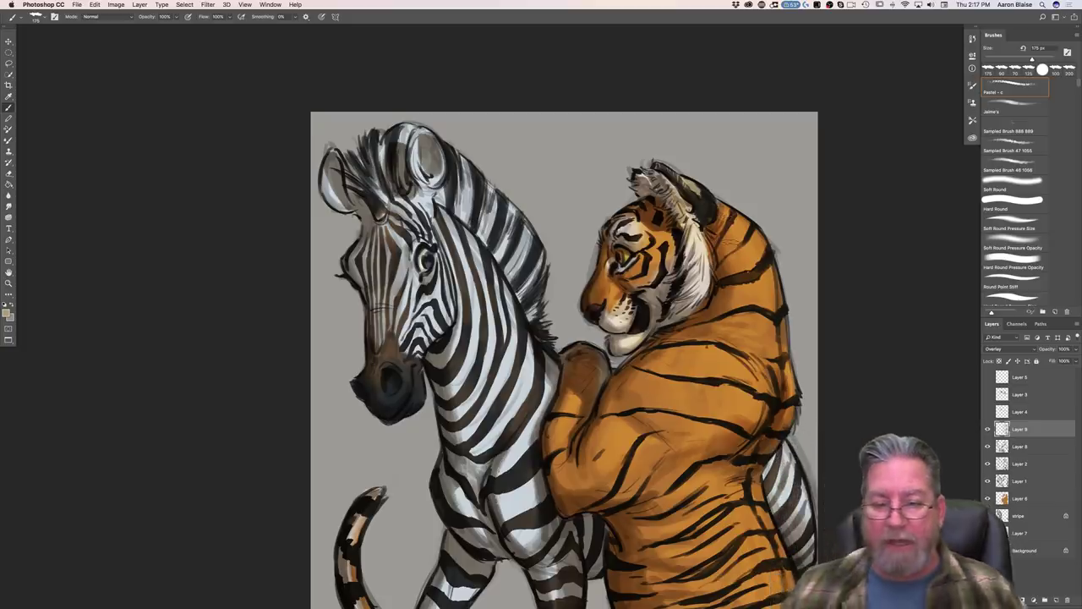
Step: Brush the warm tan over the stripes of the zebra's neck, mane and chest on the Overlay layer
{"action": "mouse_move", "coordinate": [449, 221]}
{"action": "left_mouse_down"}
{"action": "mouse_move", "coordinate": [463, 265]}
{"action": "mouse_move", "coordinate": [479, 275]}
{"action": "mouse_move", "coordinate": [473, 244]}
{"action": "left_mouse_up"}
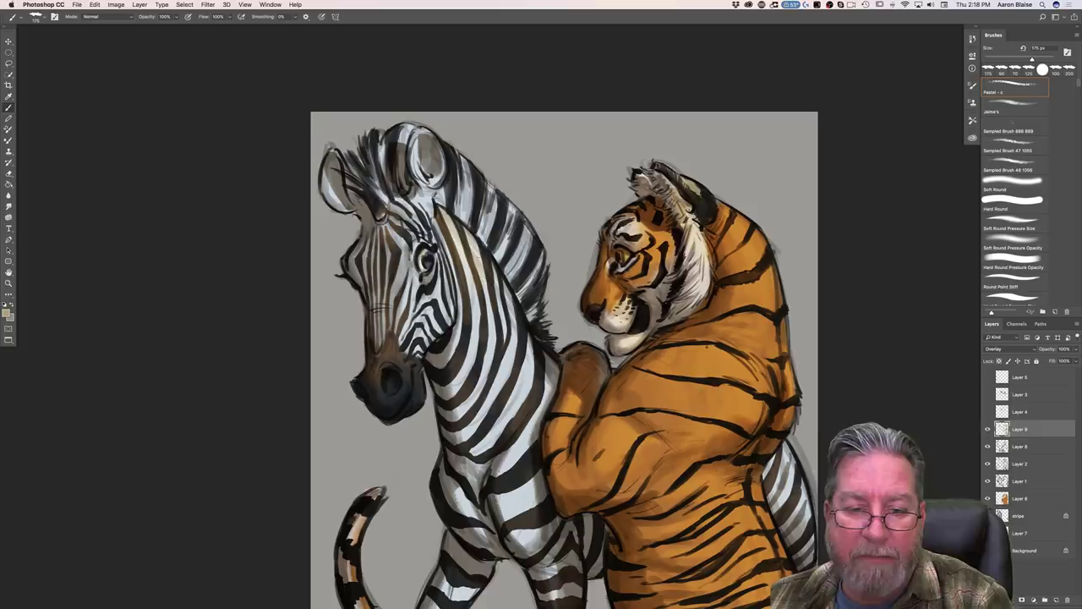
{"action": "mouse_move", "coordinate": [494, 282]}
{"action": "left_mouse_down"}
{"action": "mouse_move", "coordinate": [538, 396]}
{"action": "mouse_move", "coordinate": [507, 452]}
{"action": "left_mouse_up"}
{"action": "left_click_drag", "start_coordinate": [508, 361], "coordinate": [500, 397]}
{"action": "mouse_move", "coordinate": [491, 335]}
{"action": "left_mouse_down"}
{"action": "mouse_move", "coordinate": [484, 389]}
{"action": "mouse_move", "coordinate": [472, 347]}
{"action": "mouse_move", "coordinate": [492, 436]}
{"action": "left_mouse_up"}
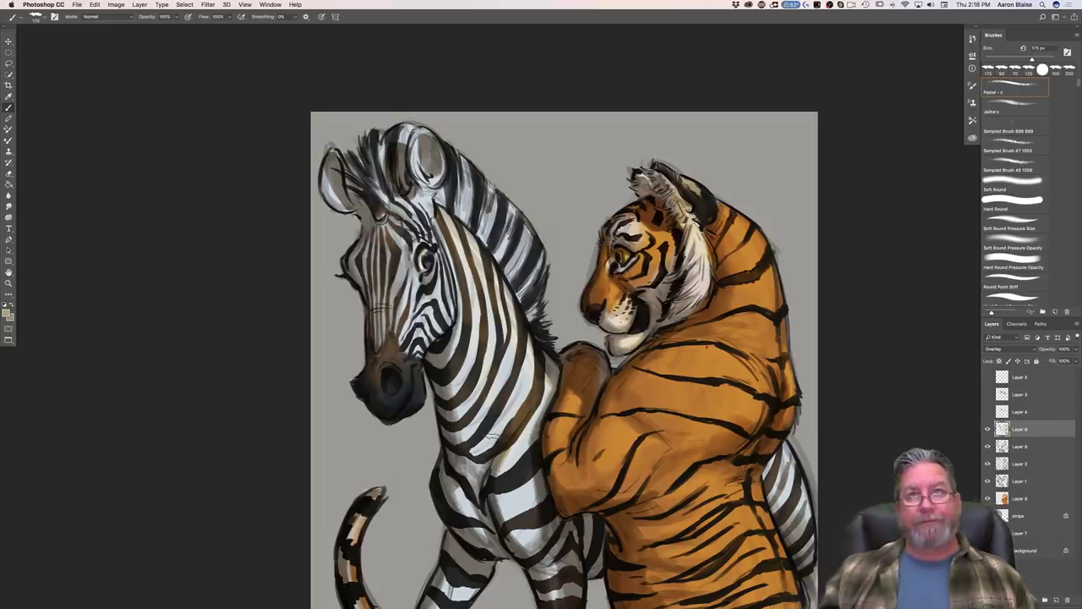
{"action": "left_click_drag", "start_coordinate": [537, 414], "coordinate": [521, 454]}
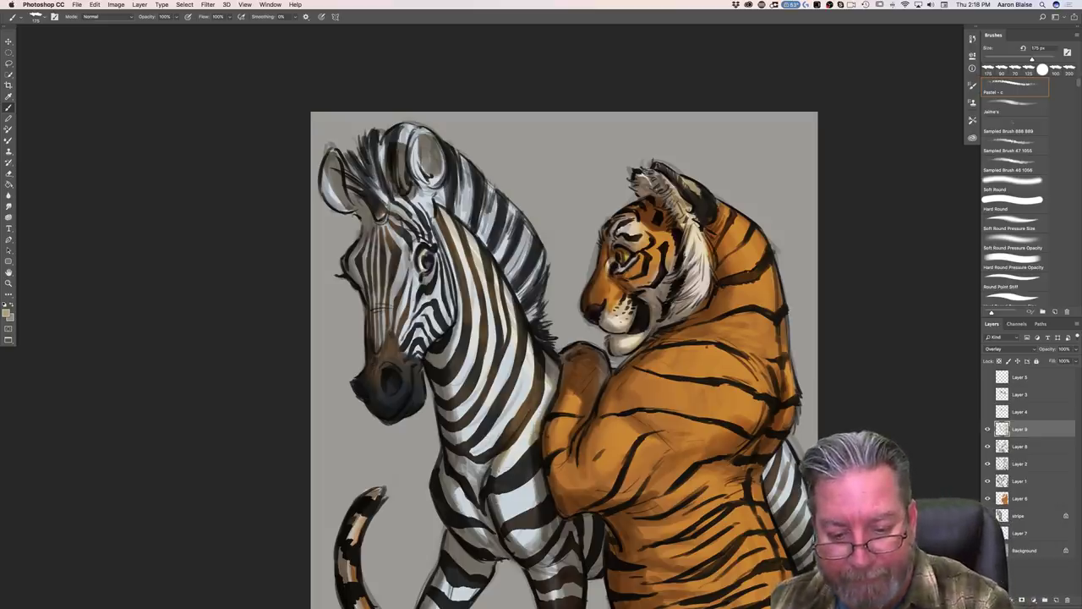
{"action": "left_click", "coordinate": [531, 456], "text": "alt"}
{"action": "left_click", "coordinate": [1002, 69]}
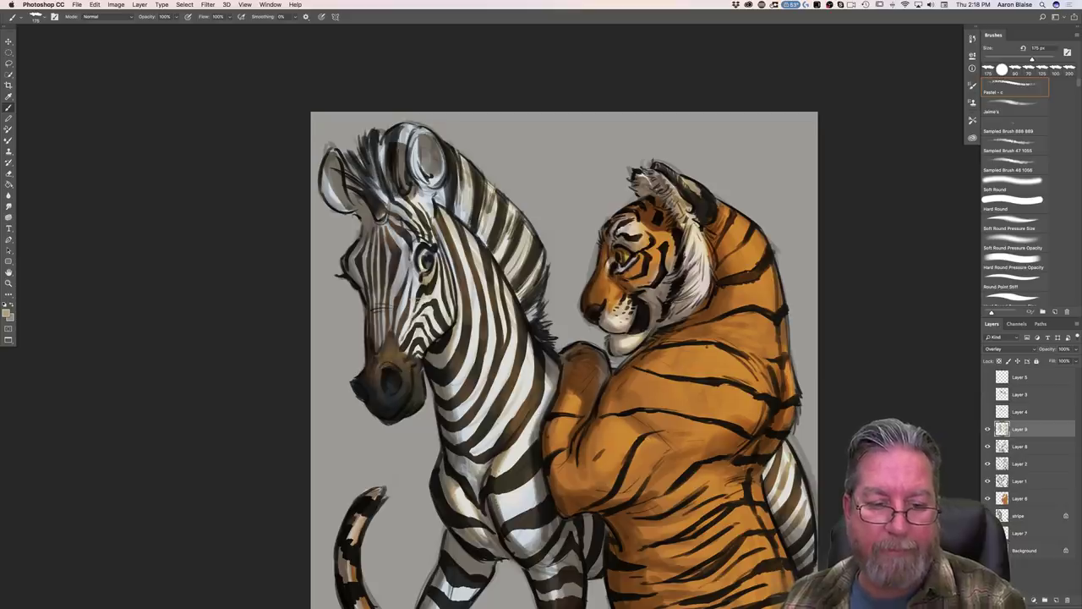
Step: Warm the zebra's face between the eye and muzzle on the Overlay layer with an 80 px brush
{"action": "key", "text": "["}
{"action": "key", "text": "["}
{"action": "key", "text": "["}
{"action": "key", "text": "["}
{"action": "mouse_move", "coordinate": [410, 277]}
{"action": "left_mouse_down"}
{"action": "mouse_move", "coordinate": [403, 328]}
{"action": "mouse_move", "coordinate": [401, 312]}
{"action": "left_mouse_up"}
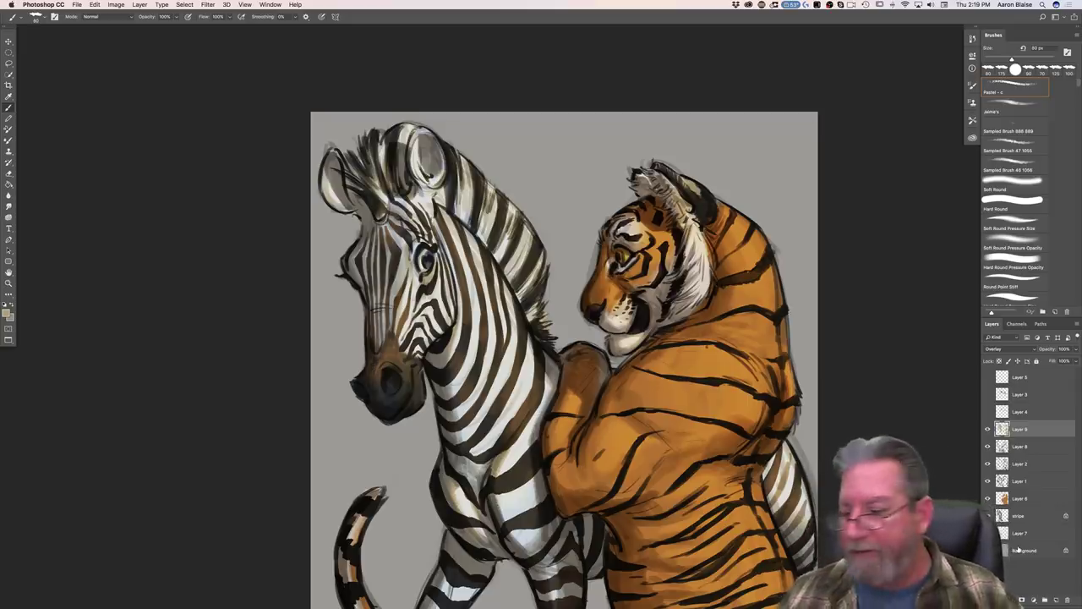
Step: Add a new Normal layer above Layer 9 and choose a lighter muted brown based on the zebra's muzzle color as foreground
{"action": "left_click", "coordinate": [1056, 599]}
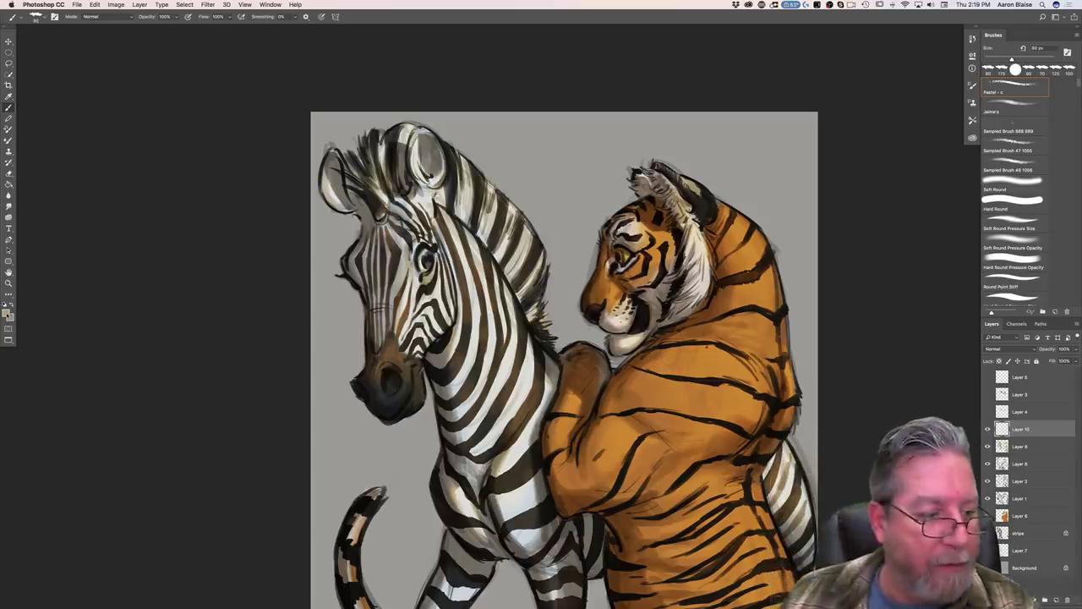
{"action": "left_click", "coordinate": [6, 312]}
{"action": "left_click", "coordinate": [404, 378]}
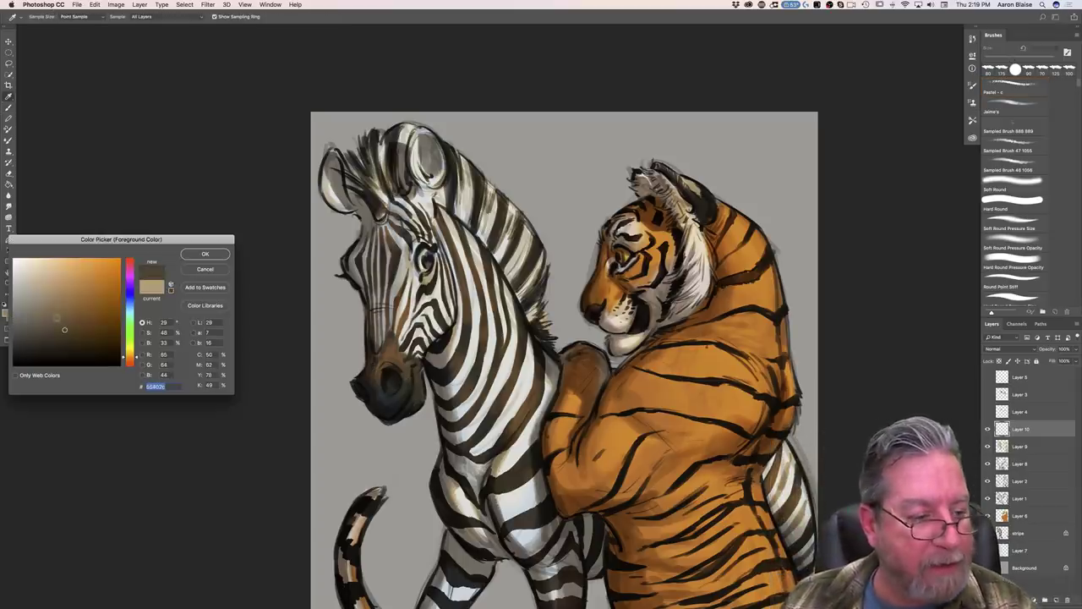
{"action": "left_click", "coordinate": [53, 315]}
{"action": "left_click", "coordinate": [201, 256]}
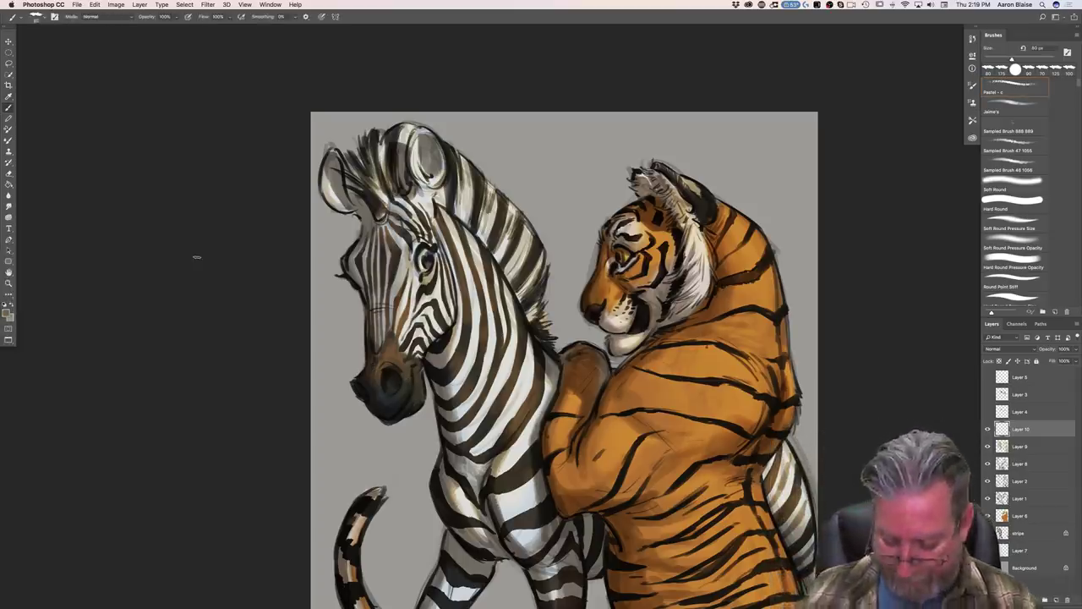
Step: Paint a brown rim over the upper edge of the zebra's near nostril with a 40 px brush
{"action": "key", "text": "super+plus"}
{"action": "key", "text": "super+plus"}
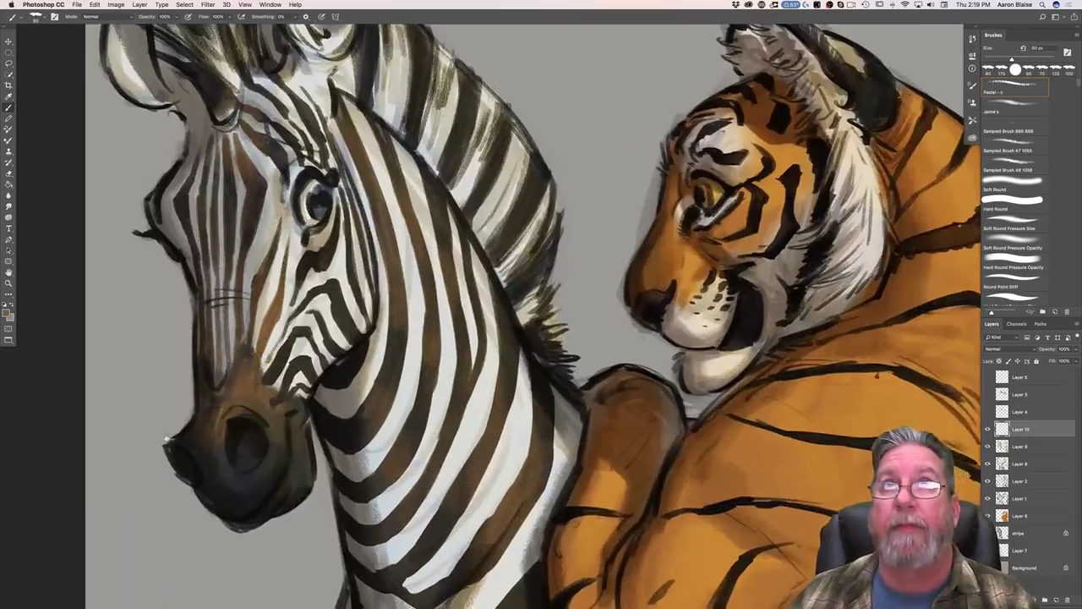
{"action": "left_click_drag", "start_coordinate": [161, 442], "coordinate": [292, 380]}
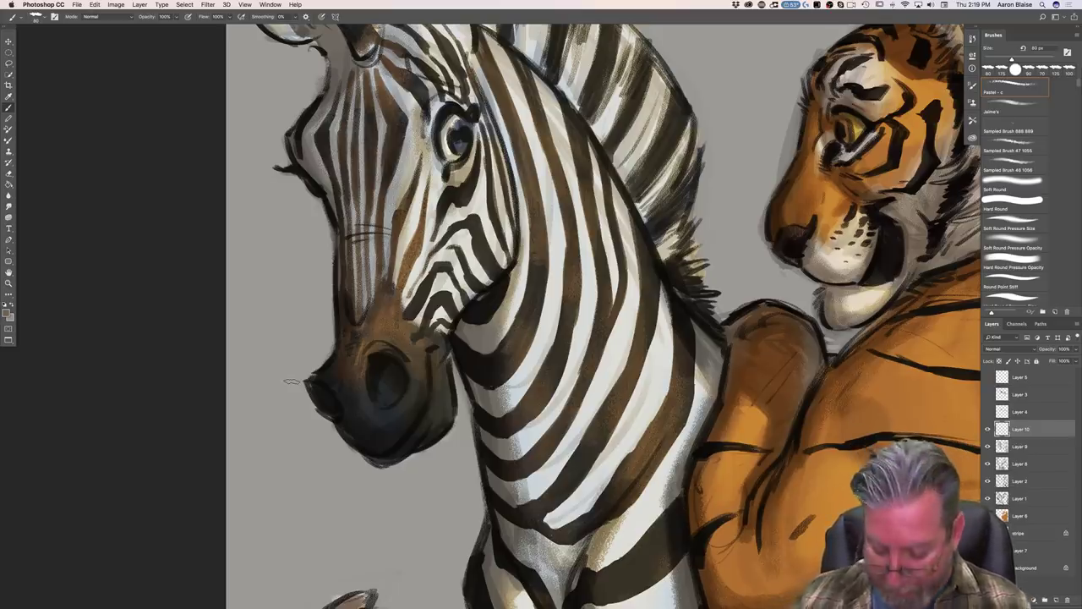
{"action": "key", "text": "super+equal"}
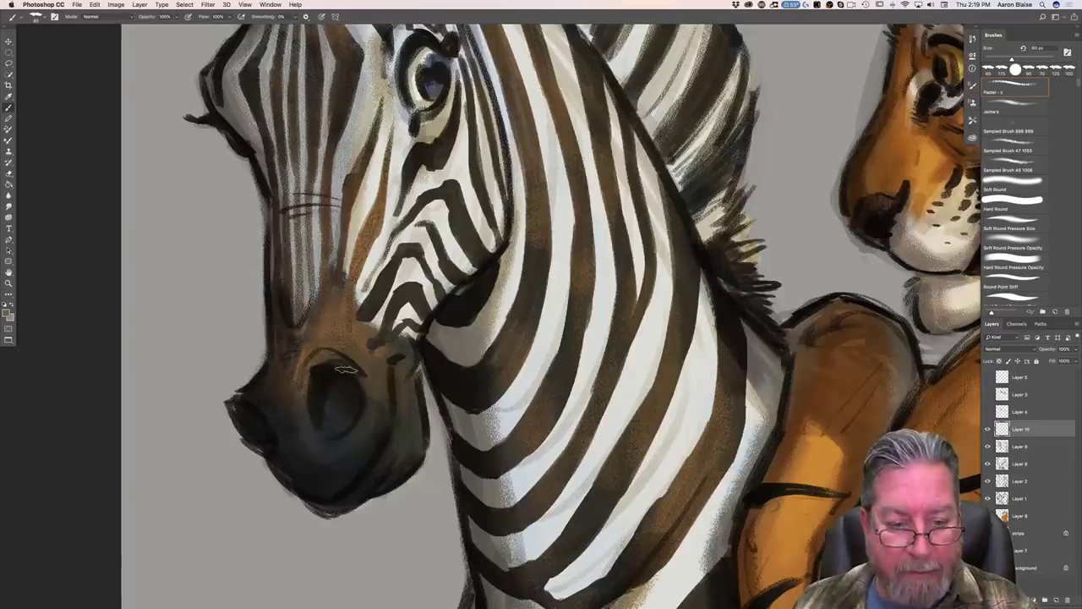
{"action": "key", "text": "bracketleft"}
{"action": "key", "text": "bracketleft"}
{"action": "key", "text": "bracketleft"}
{"action": "key", "text": "bracketleft"}
{"action": "left_click_drag", "start_coordinate": [334, 355], "coordinate": [364, 375]}
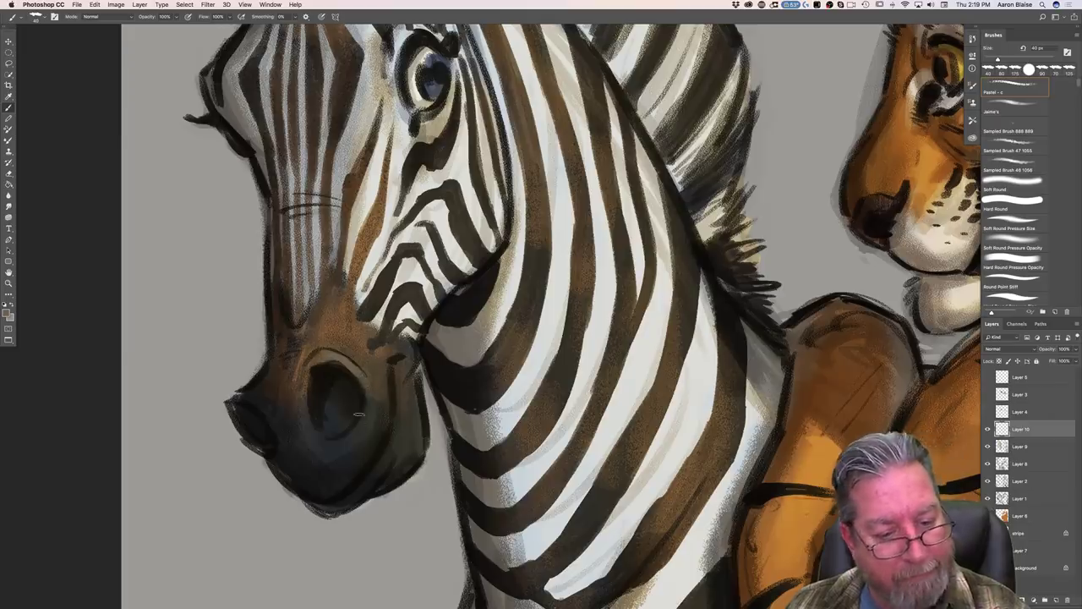
Step: Paint a cool blue-gray highlight inside the lower part of the zebra's near nostril, using a color based on the muzzle
{"action": "left_click", "coordinate": [6, 314]}
{"action": "left_click", "coordinate": [322, 438]}
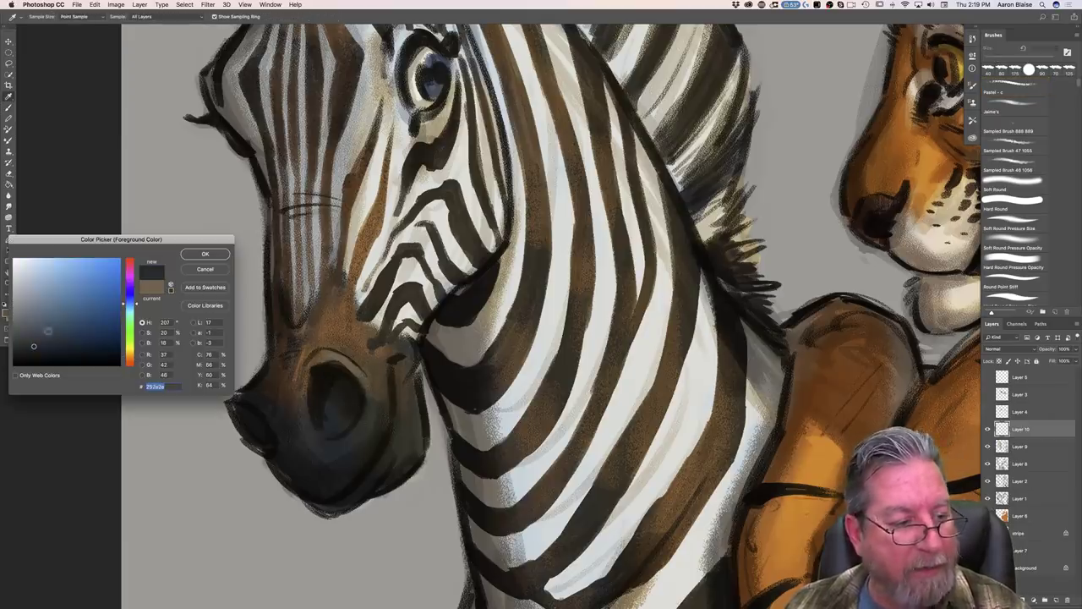
{"action": "left_click", "coordinate": [196, 255]}
{"action": "mouse_move", "coordinate": [329, 428]}
{"action": "left_mouse_down"}
{"action": "mouse_move", "coordinate": [353, 406]}
{"action": "mouse_move", "coordinate": [316, 409]}
{"action": "mouse_move", "coordinate": [329, 390]}
{"action": "mouse_move", "coordinate": [327, 426]}
{"action": "left_mouse_up"}
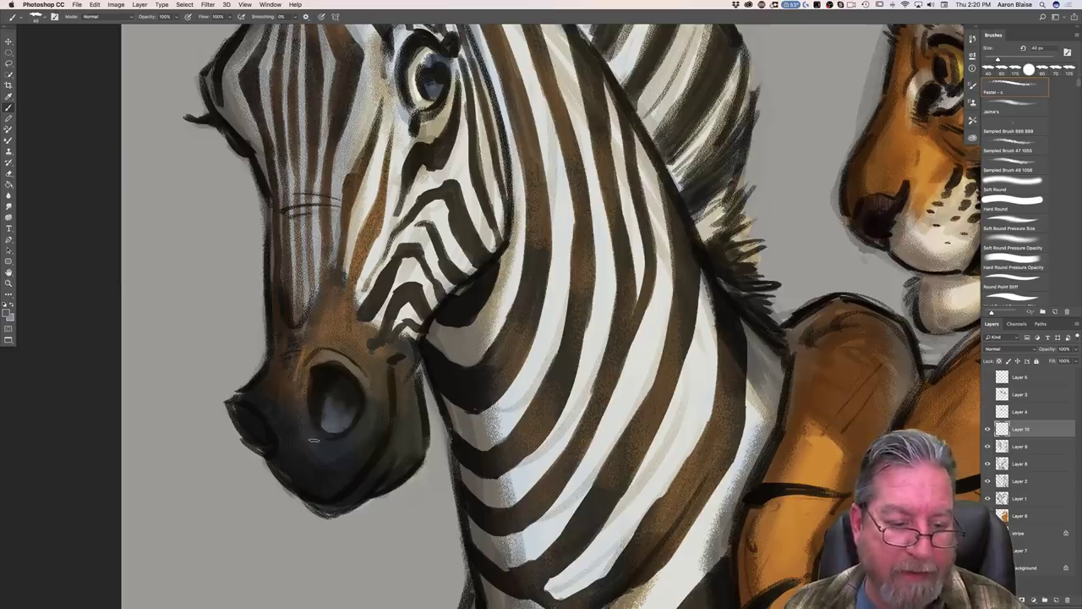
Step: Highlight the upper rim of the zebra's near nostril in light tan with a 25 px brush
{"action": "left_click", "coordinate": [7, 312]}
{"action": "left_click", "coordinate": [339, 356]}
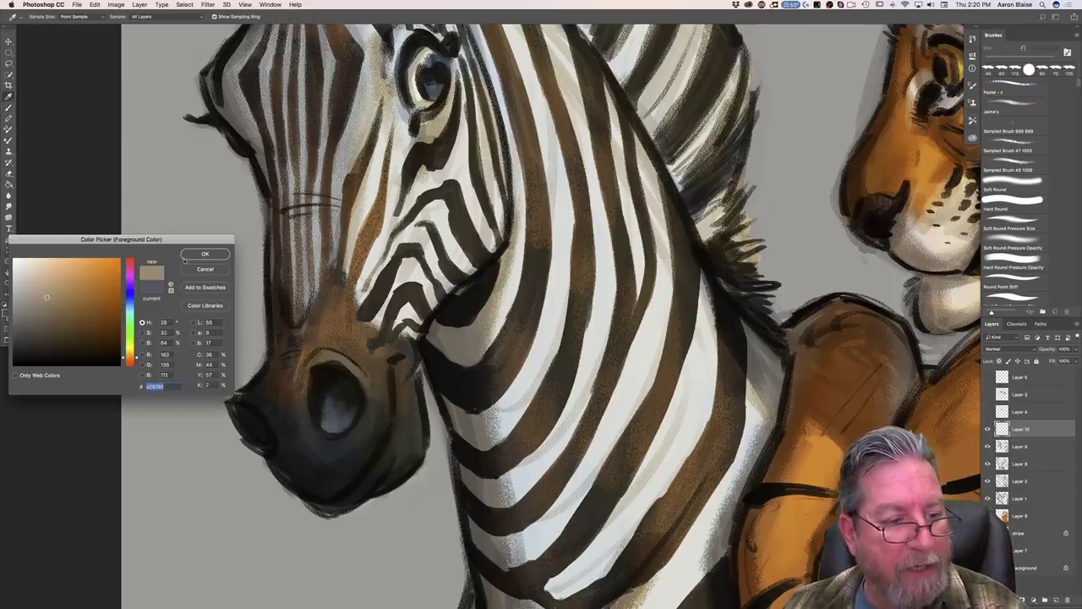
{"action": "left_click", "coordinate": [200, 257]}
{"action": "key", "text": "bracketleft"}
{"action": "key", "text": "bracketleft"}
{"action": "key", "text": "bracketleft"}
{"action": "left_click_drag", "start_coordinate": [347, 361], "coordinate": [336, 357]}
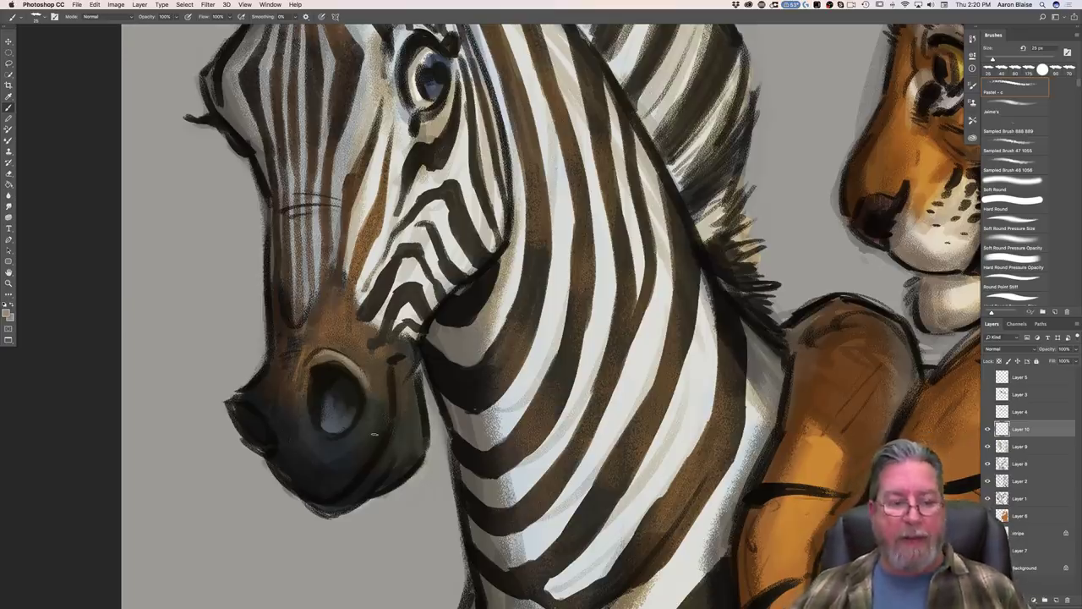
{"action": "mouse_move", "coordinate": [355, 380]}
{"action": "left_mouse_down"}
{"action": "mouse_move", "coordinate": [342, 367]}
{"action": "mouse_move", "coordinate": [320, 372]}
{"action": "left_mouse_up"}
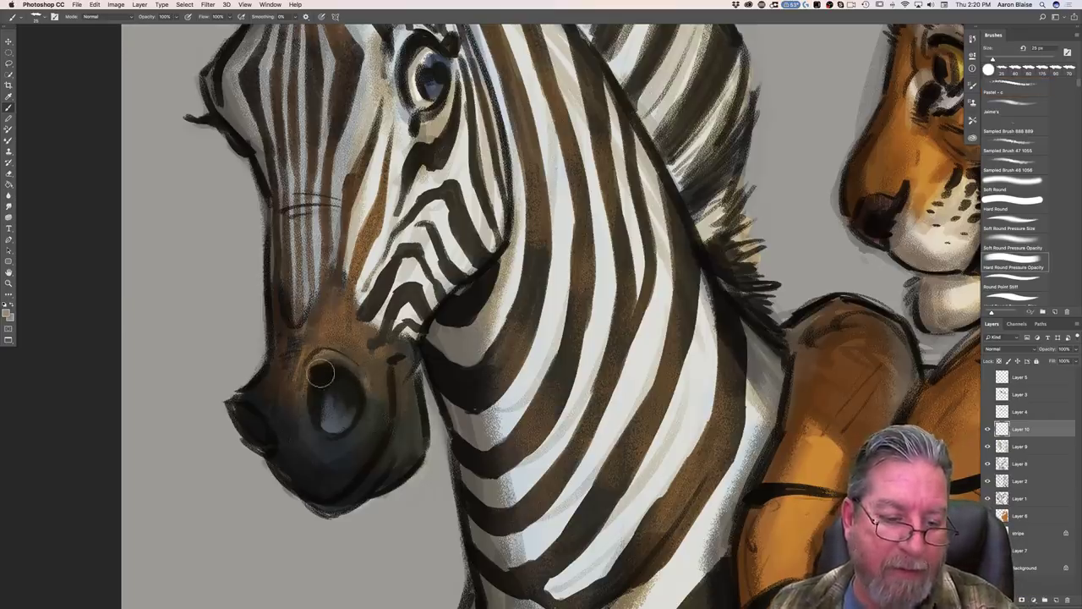
{"action": "key", "text": "shift+comma"}
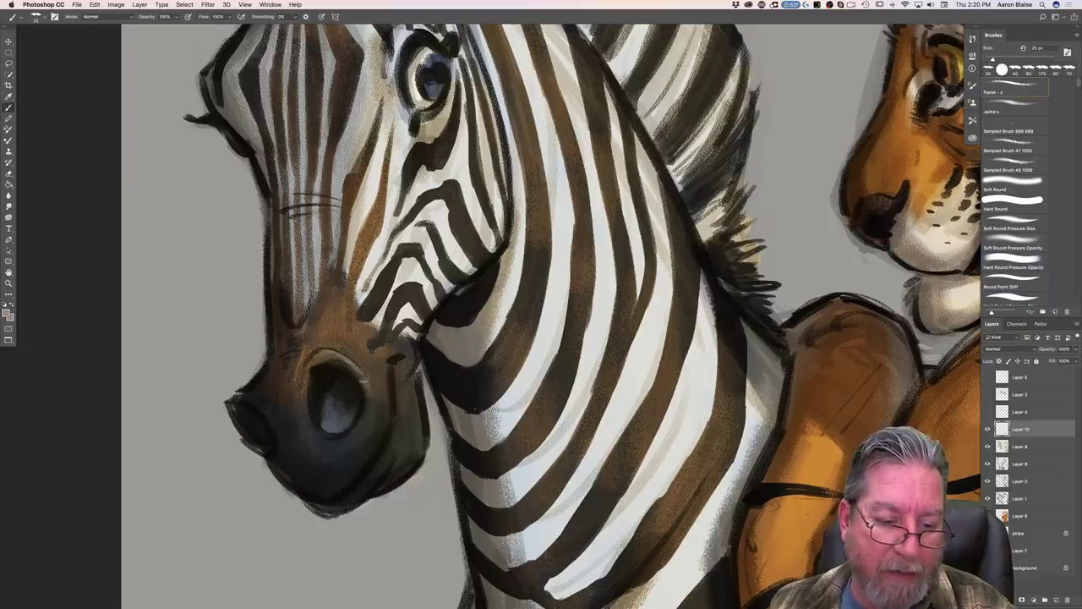
Step: Paint medium brown over the folds beside the near nostril and at the corner of the zebra's mouth with a larger brush
{"action": "left_click", "coordinate": [7, 314]}
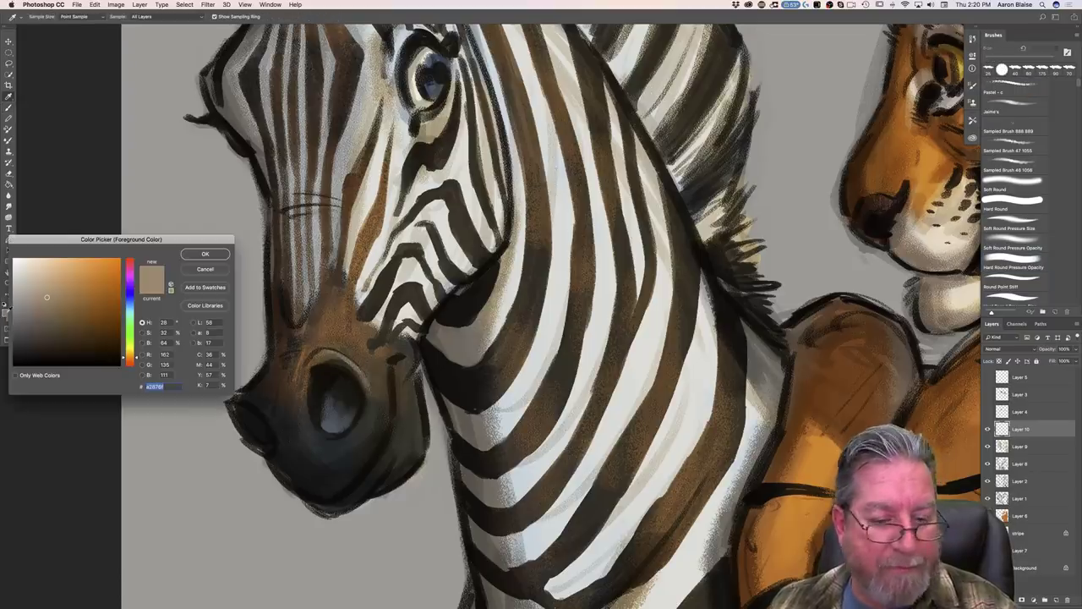
{"action": "left_click", "coordinate": [373, 374]}
{"action": "left_click", "coordinate": [63, 312]}
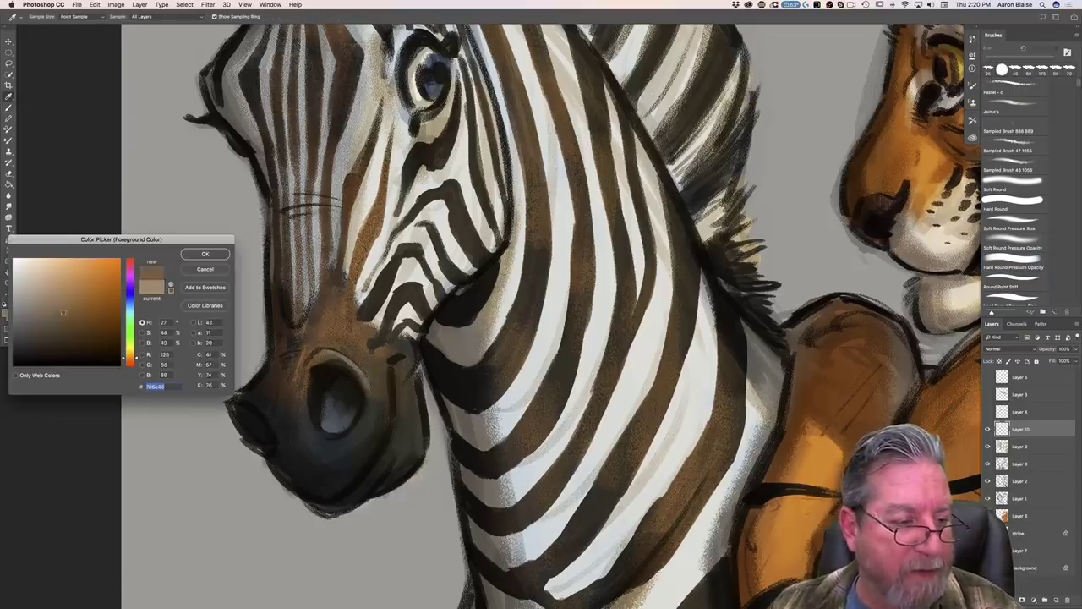
{"action": "left_click", "coordinate": [206, 255]}
{"action": "key", "text": "bracketright"}
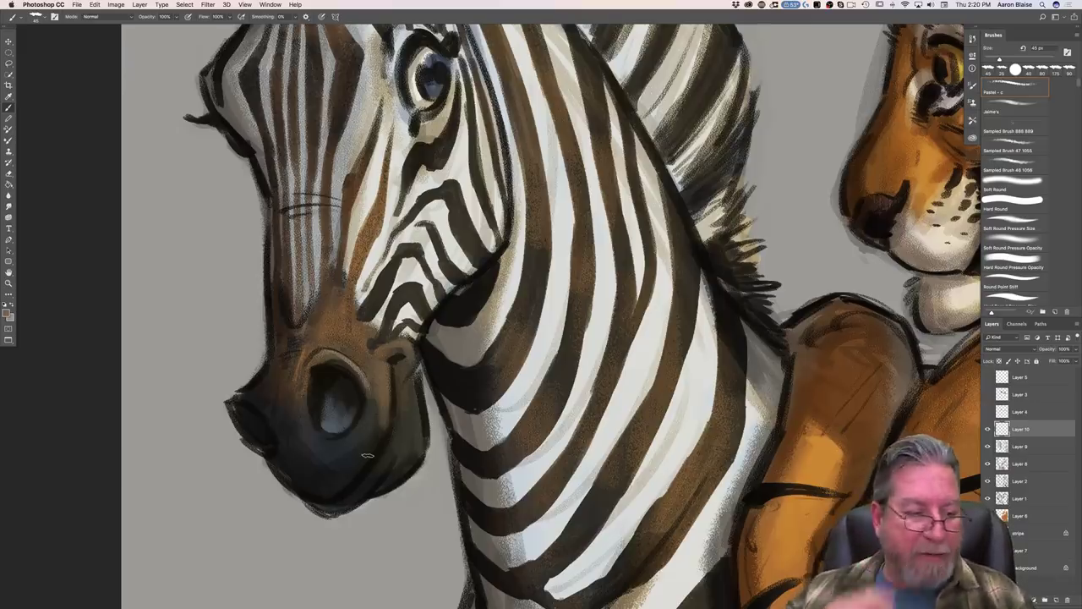
Step: Define the far nostril's rim and the edge of the zebra's upper lip in dark gray with a 25 px brush
{"action": "left_click", "coordinate": [7, 313]}
{"action": "left_click", "coordinate": [284, 436]}
{"action": "left_click", "coordinate": [21, 337]}
{"action": "left_click", "coordinate": [24, 335]}
{"action": "left_click", "coordinate": [193, 256]}
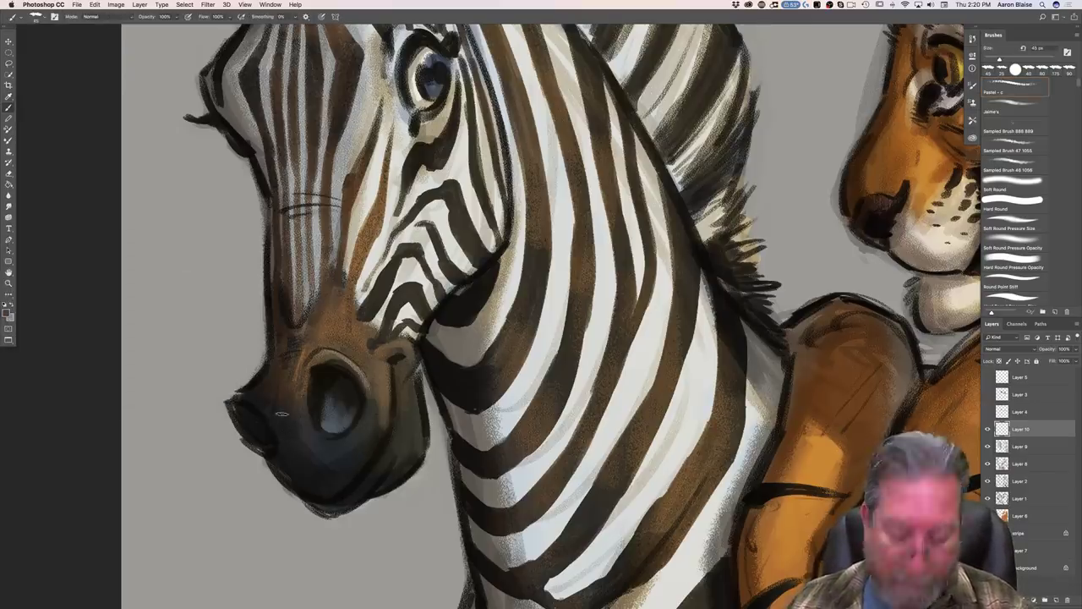
{"action": "key", "text": "bracketleft"}
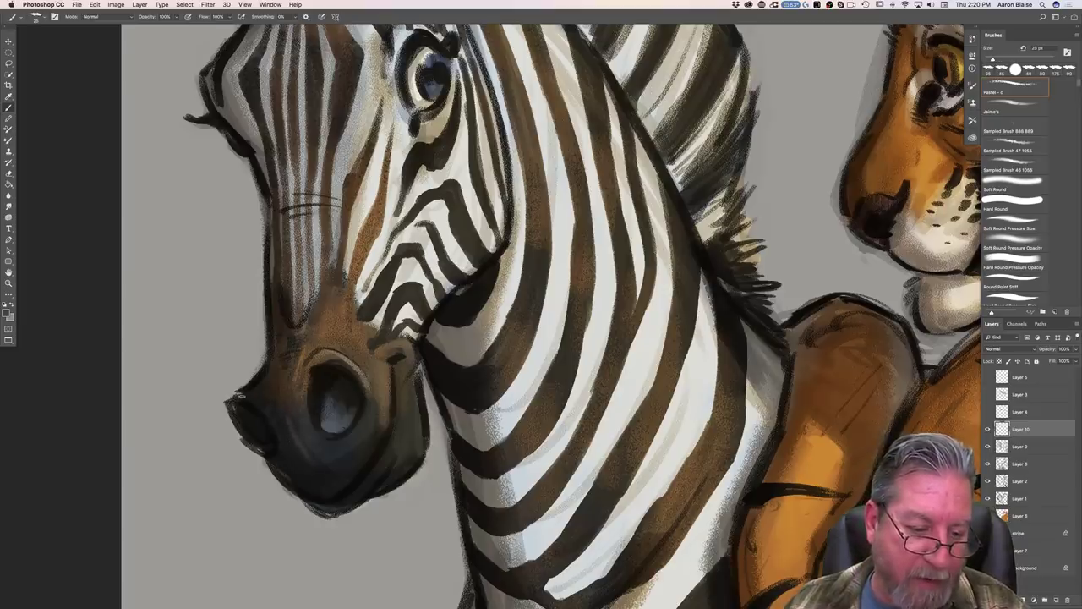
{"action": "key", "text": "bracketright"}
{"action": "mouse_move", "coordinate": [247, 404]}
{"action": "left_mouse_down"}
{"action": "mouse_move", "coordinate": [270, 432]}
{"action": "mouse_move", "coordinate": [274, 462]}
{"action": "mouse_move", "coordinate": [317, 504]}
{"action": "left_mouse_up"}
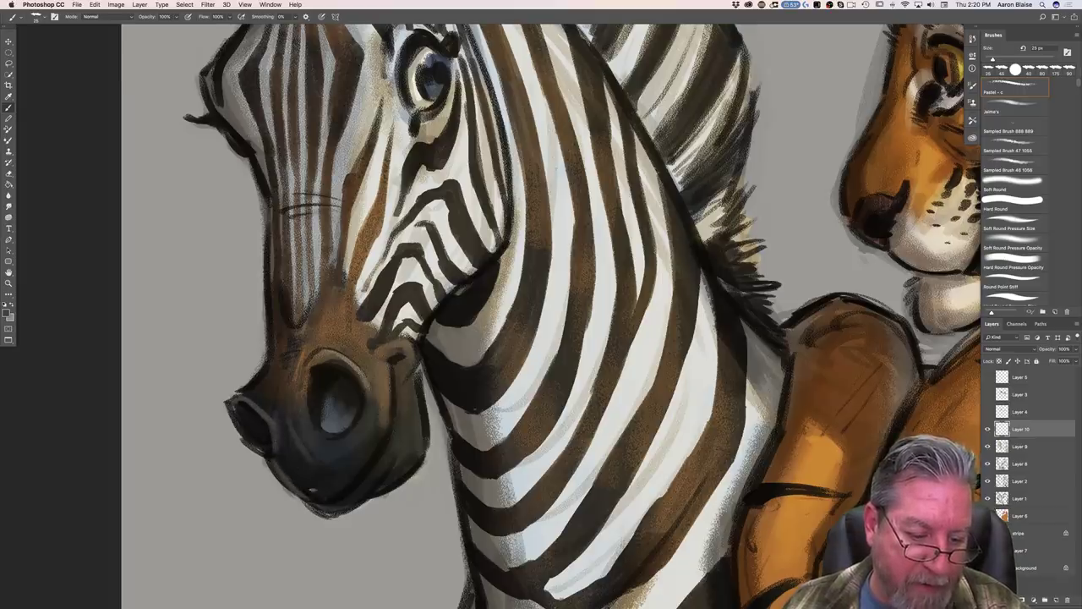
{"action": "left_click_drag", "start_coordinate": [382, 434], "coordinate": [325, 499]}
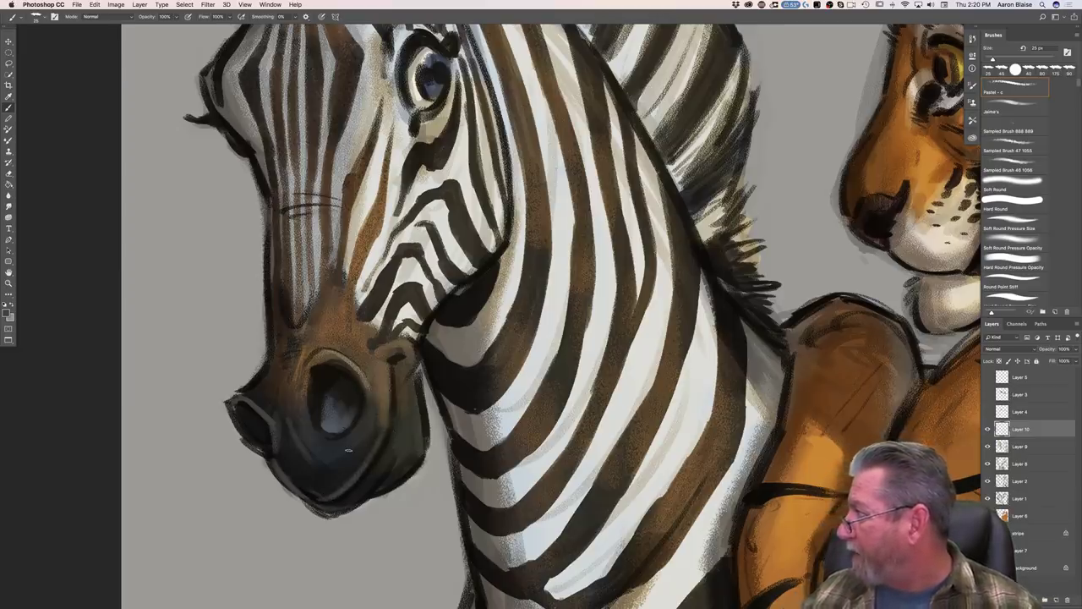
Step: Brush soft gray over the zebra's chin and lower lip with a larger brush, then return to 25 px
{"action": "key", "text": "bracketright"}
{"action": "key", "text": "bracketright"}
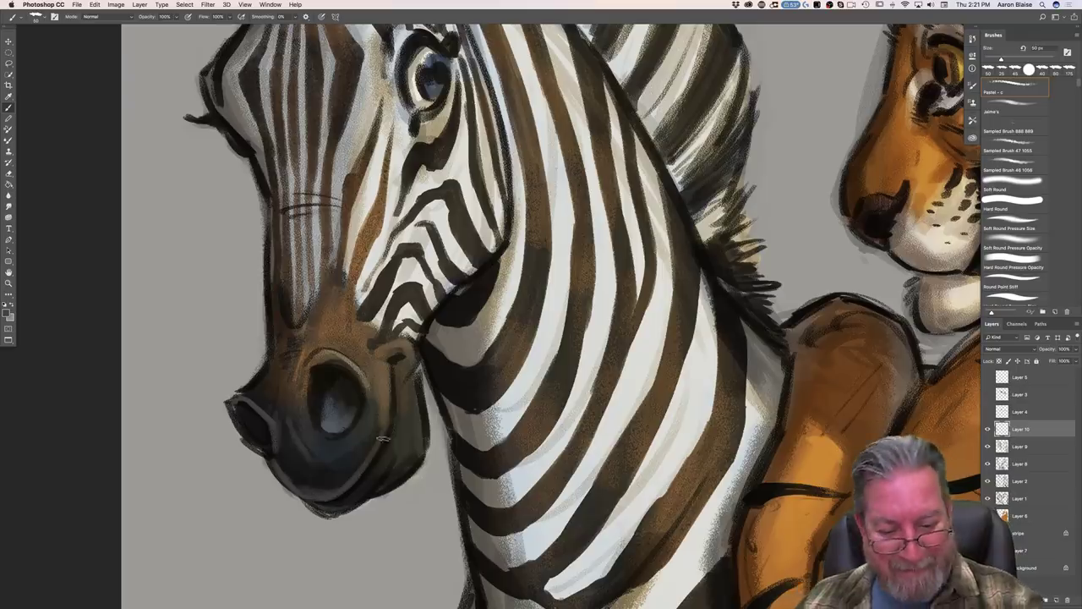
{"action": "key", "text": "bracketleft"}
{"action": "key", "text": "bracketleft"}
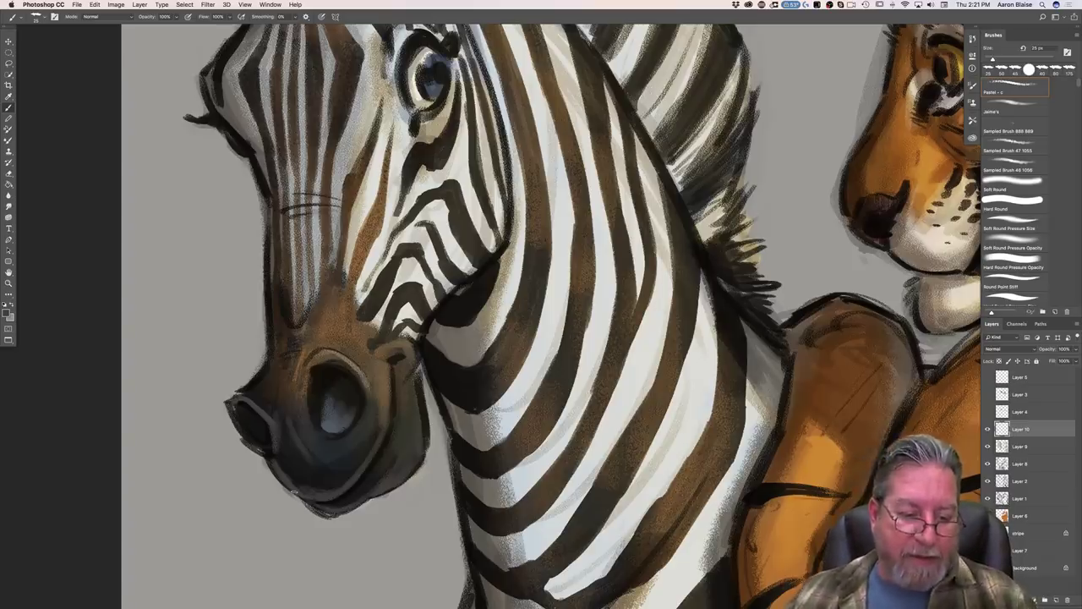
Step: Touch up the zebra's muzzle with cool blue-gray highlights sampled from inside the nostril, using the 25 px brush
{"action": "left_click", "coordinate": [7, 312]}
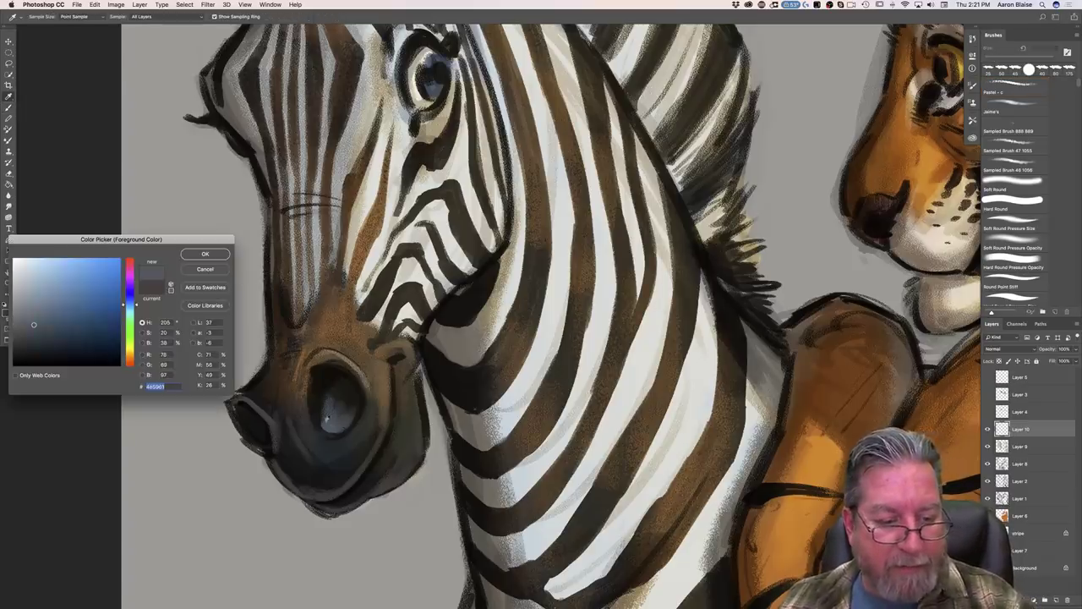
{"action": "left_click", "coordinate": [203, 253]}
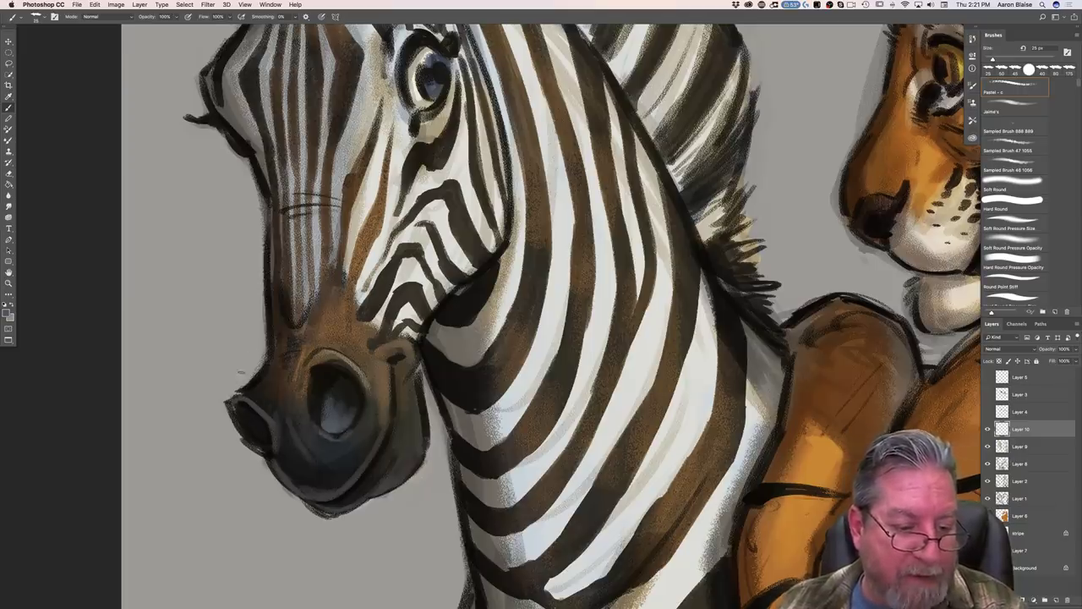
{"action": "key", "text": "super+0"}
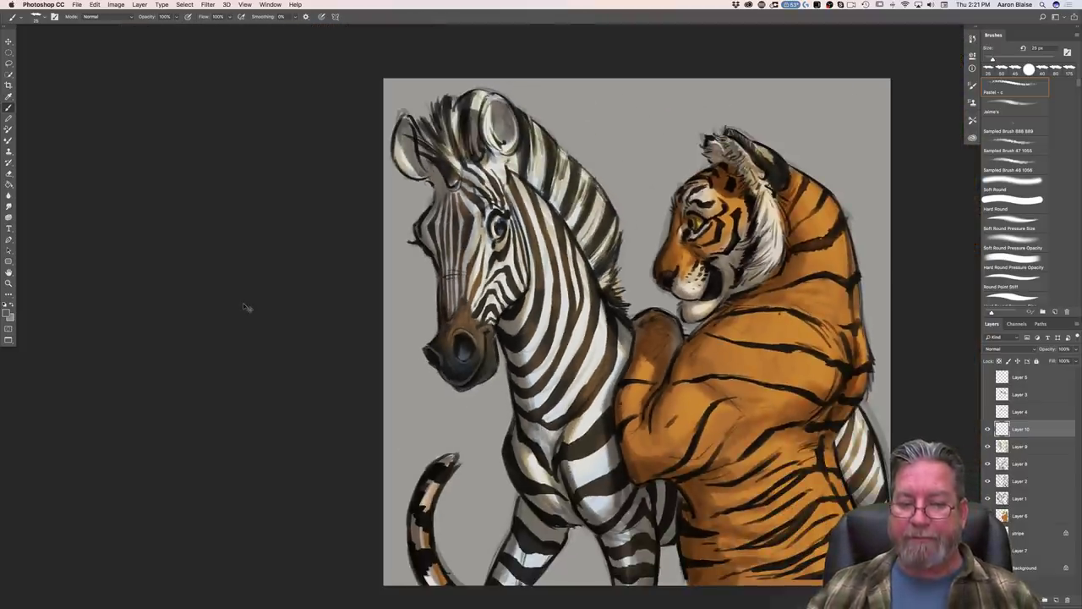
{"action": "key", "text": "super+equal"}
{"action": "key", "text": "super+equal"}
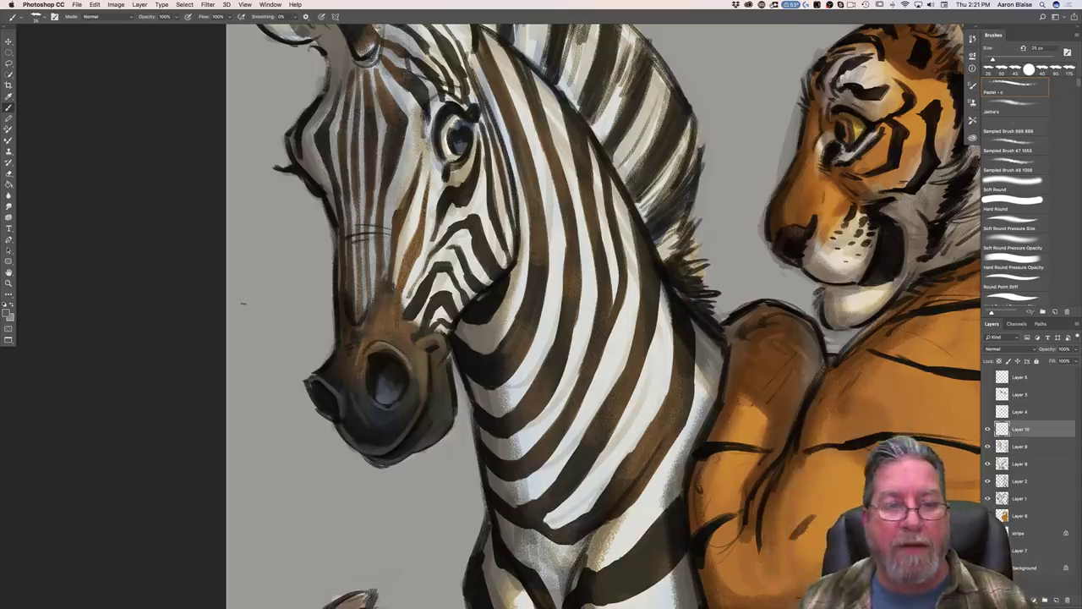
Step: Add another Normal layer on top of Layer 10 and set a light blue foreground color with hue 205, saturation 26, brightness 84
{"action": "left_click", "coordinate": [1056, 599]}
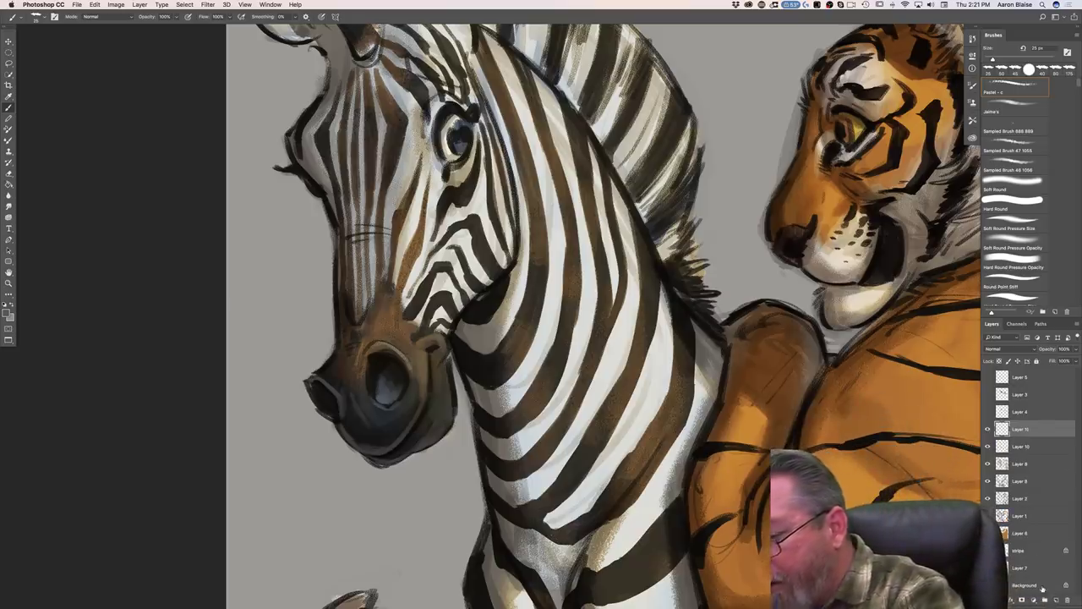
{"action": "left_click", "coordinate": [984, 348]}
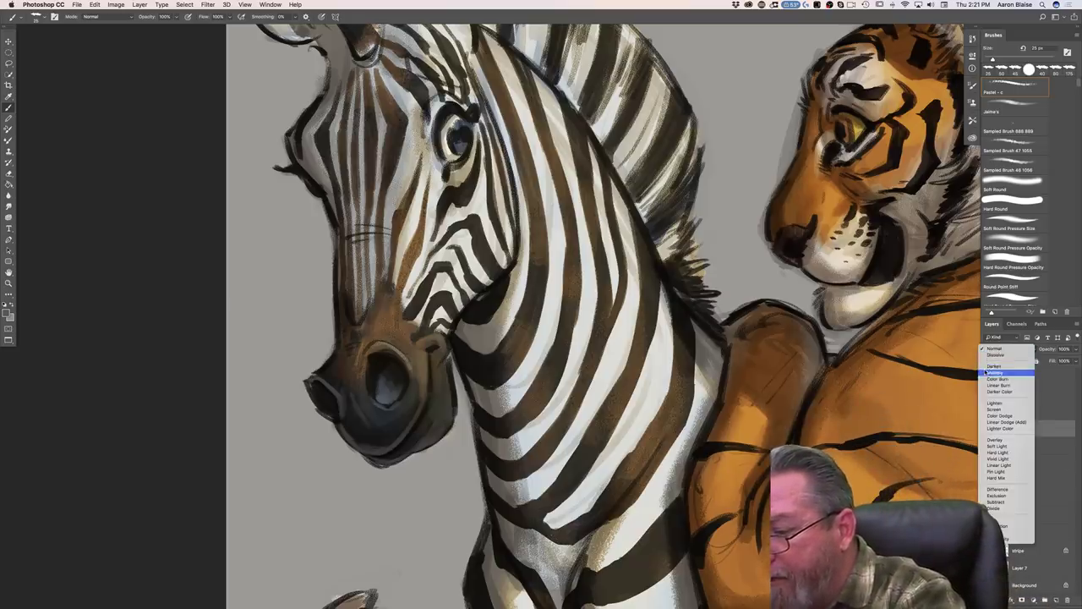
{"action": "left_click", "coordinate": [984, 348]}
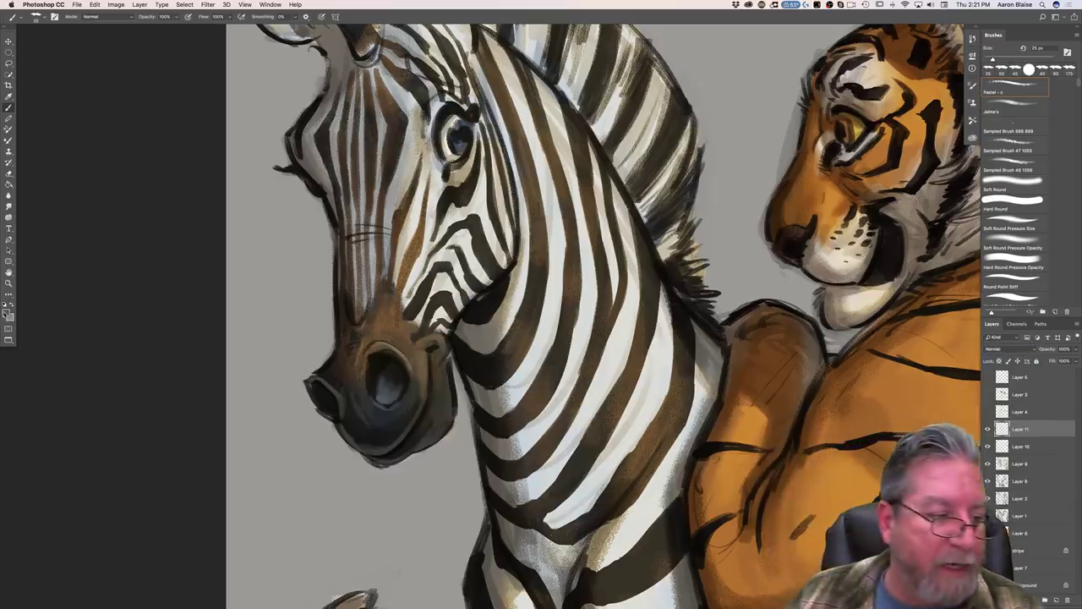
{"action": "left_click", "coordinate": [7, 313]}
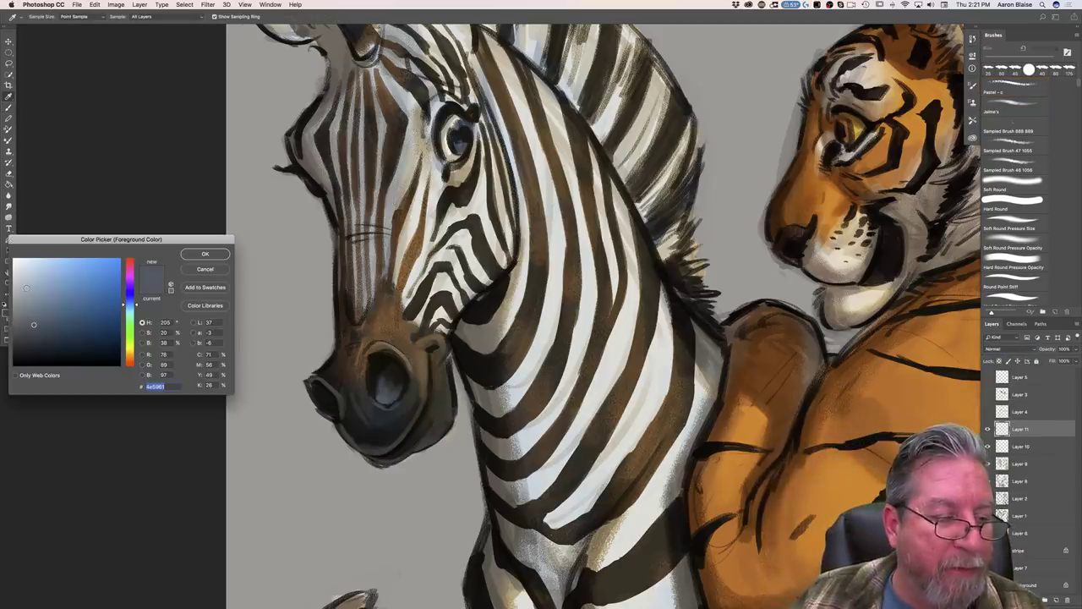
{"action": "left_click", "coordinate": [31, 286]}
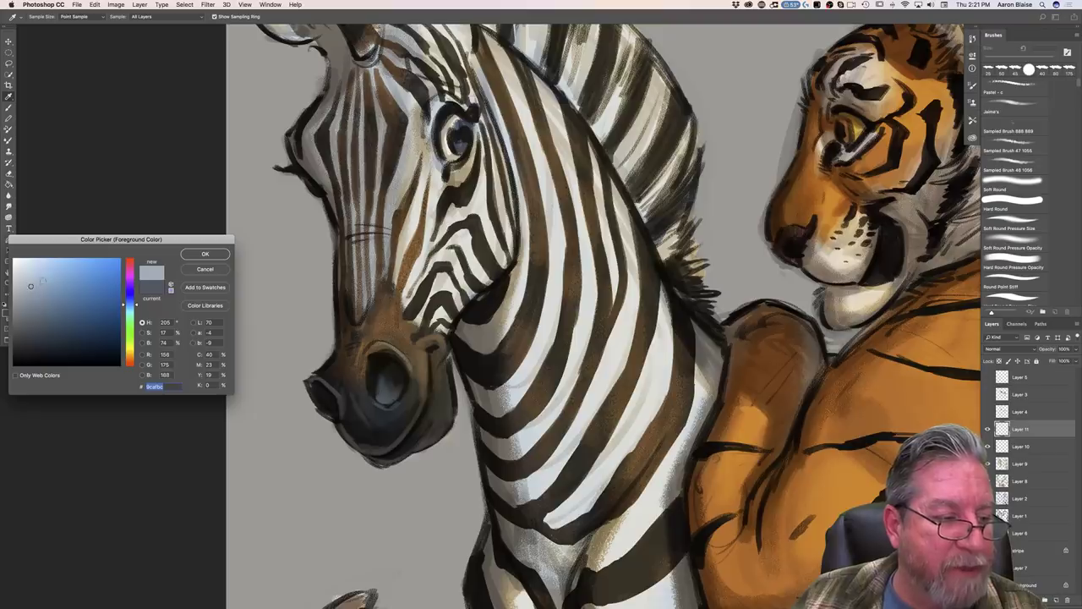
{"action": "left_click_drag", "start_coordinate": [44, 277], "coordinate": [41, 275]}
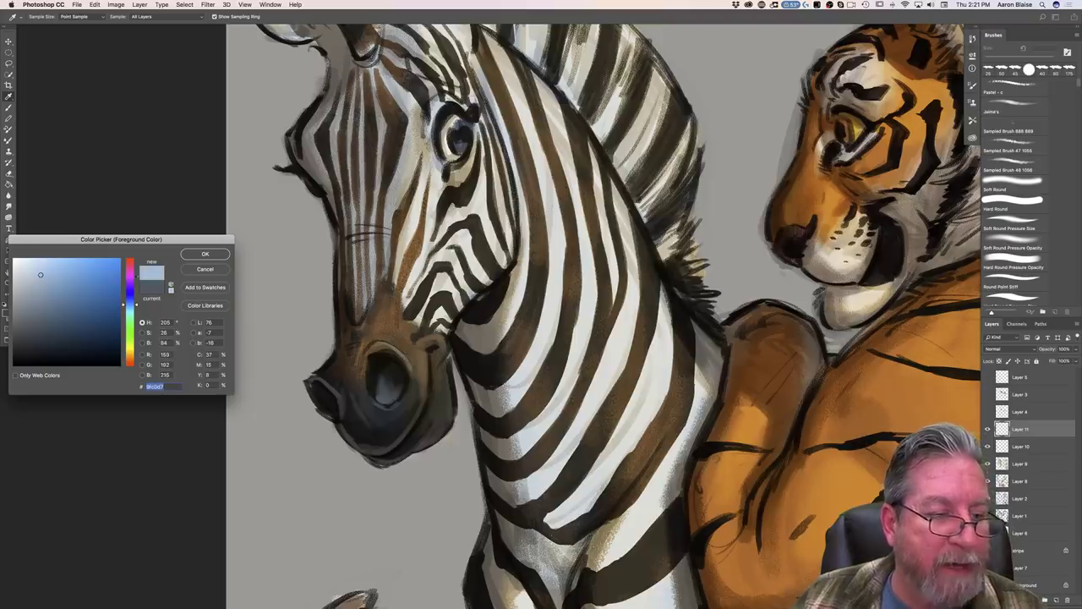
{"action": "left_click", "coordinate": [199, 256]}
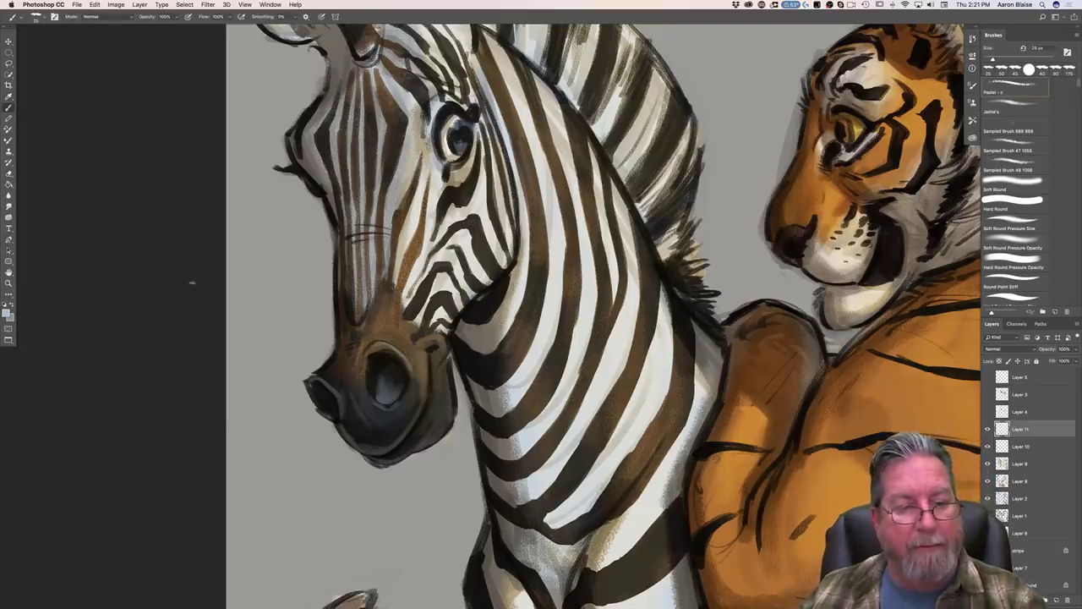
Step: Paint a light blue rim light along the zebra's far brow and down the outer edge of its face, up to 30 px
{"action": "left_click_drag", "start_coordinate": [142, 427], "coordinate": [192, 539]}
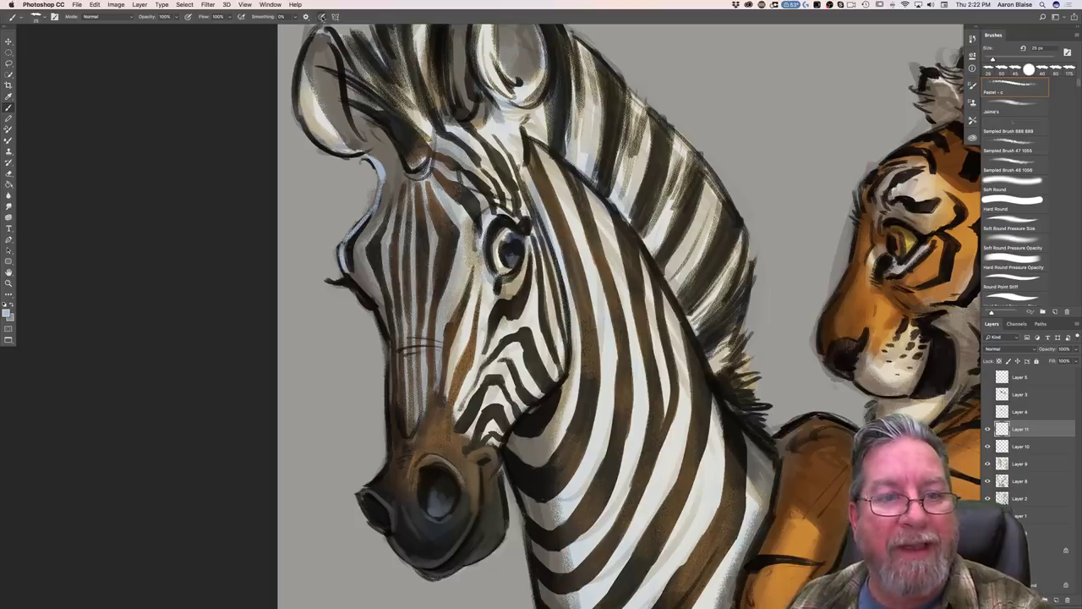
{"action": "key", "text": "bracketright"}
{"action": "mouse_move", "coordinate": [348, 275]}
{"action": "left_mouse_down"}
{"action": "mouse_move", "coordinate": [382, 321]}
{"action": "mouse_move", "coordinate": [390, 380]}
{"action": "left_mouse_up"}
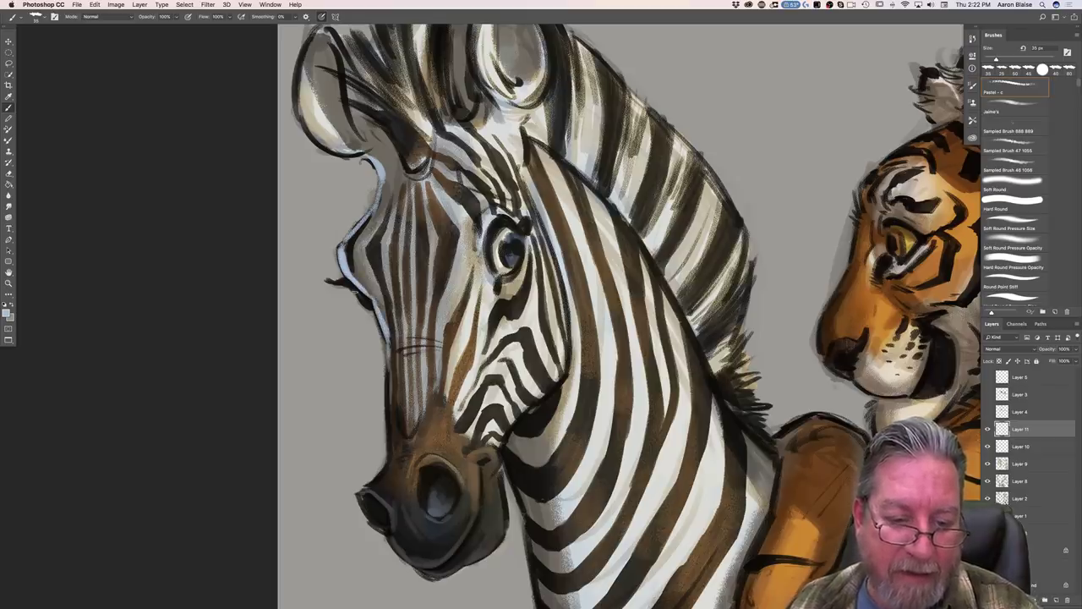
Step: Extend the light blue rim light down the zebra's nose bridge, around the far nostril and along the lips, ending with a 30 px brush
{"action": "key", "text": "bracketright"}
{"action": "key", "text": "bracketright"}
{"action": "key", "text": "bracketright"}
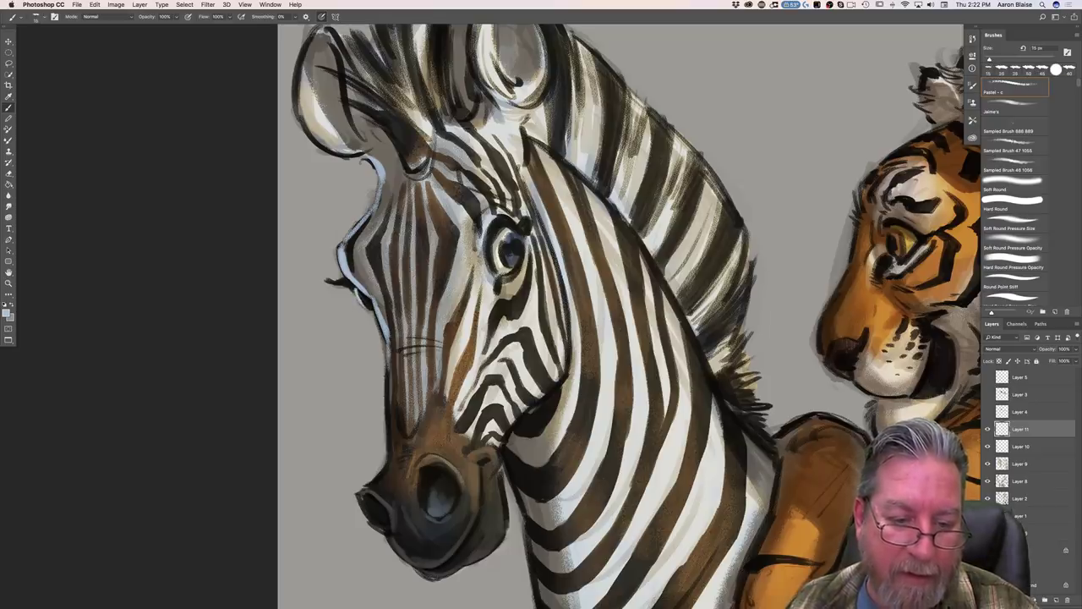
{"action": "key", "text": "bracketright"}
{"action": "key", "text": "bracketright"}
{"action": "key", "text": "bracketright"}
{"action": "left_click_drag", "start_coordinate": [372, 301], "coordinate": [391, 401]}
{"action": "mouse_move", "coordinate": [389, 359]}
{"action": "left_mouse_down"}
{"action": "mouse_move", "coordinate": [386, 465]}
{"action": "mouse_move", "coordinate": [360, 492]}
{"action": "mouse_move", "coordinate": [391, 536]}
{"action": "left_mouse_up"}
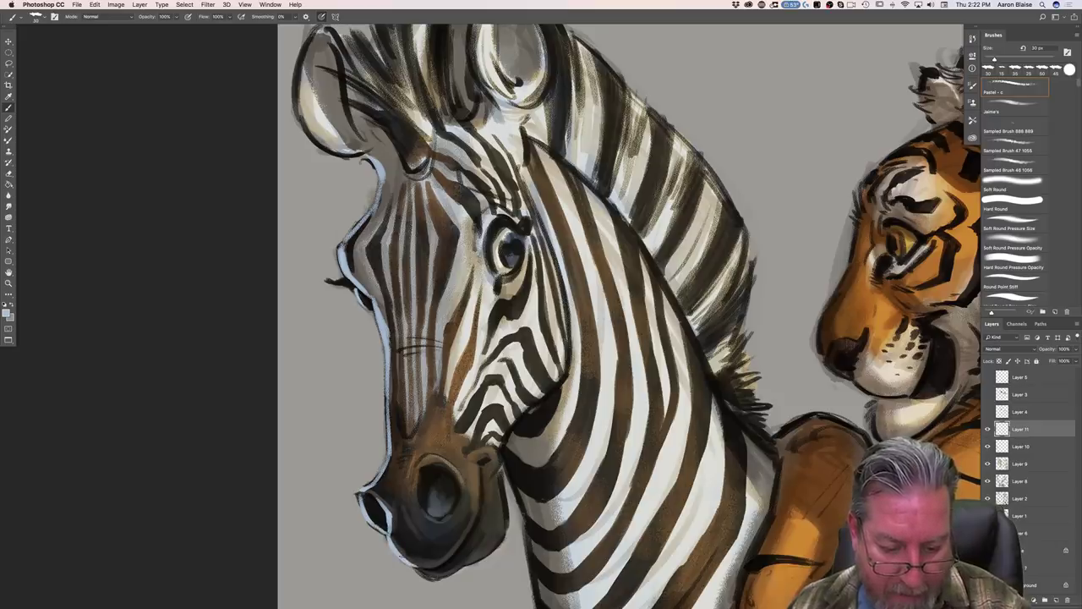
{"action": "left_click_drag", "start_coordinate": [417, 538], "coordinate": [406, 525]}
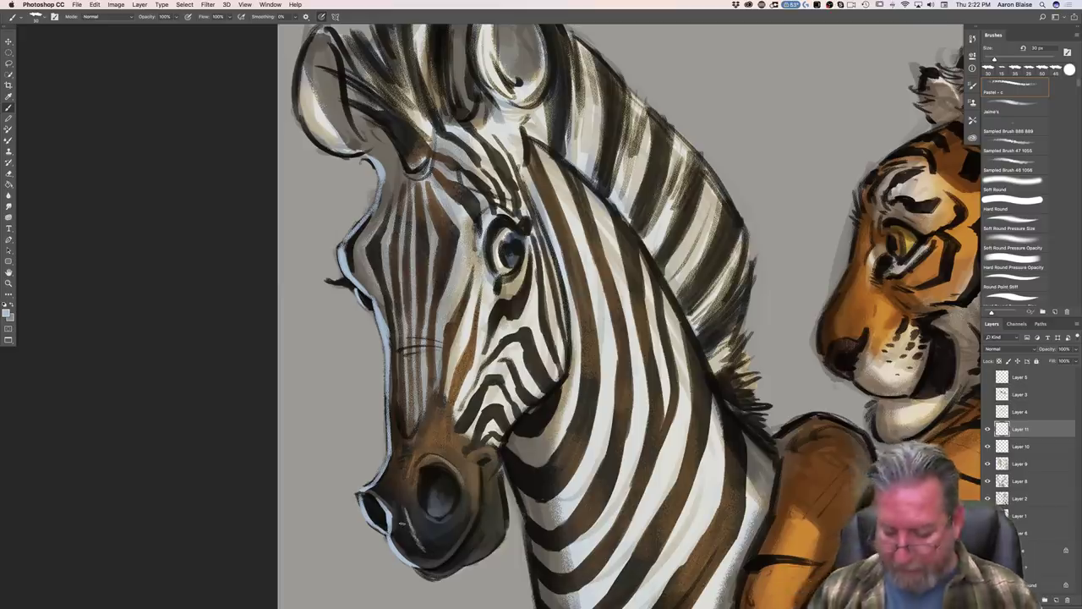
Step: Add a new layer directly above the Background and set a green foreground color with hue 86, saturation 69, brightness 44
{"action": "key", "text": "super+minus"}
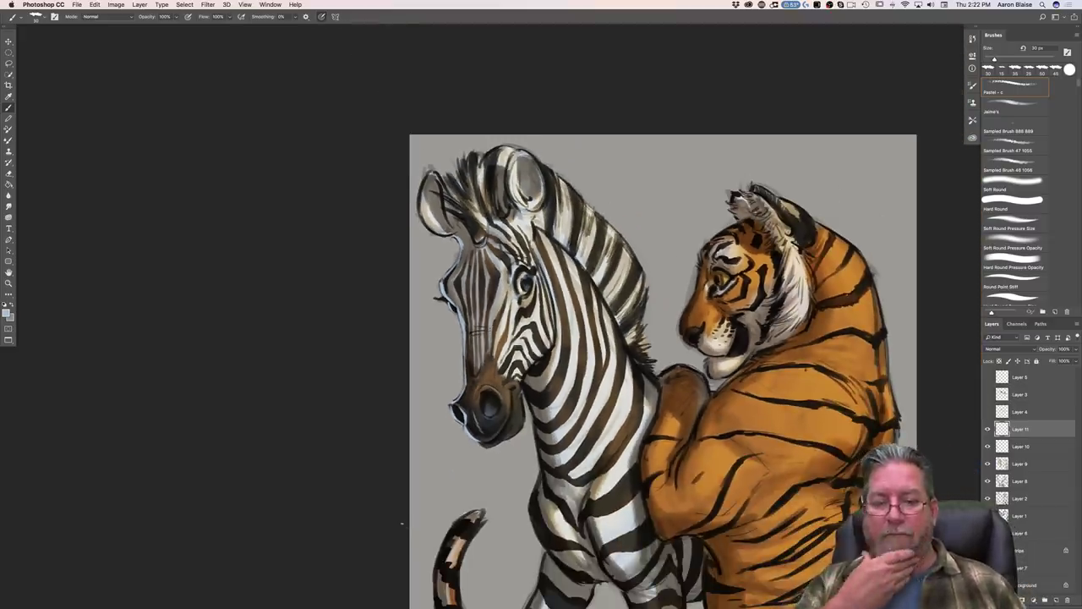
{"action": "left_click_drag", "start_coordinate": [325, 423], "coordinate": [271, 336]}
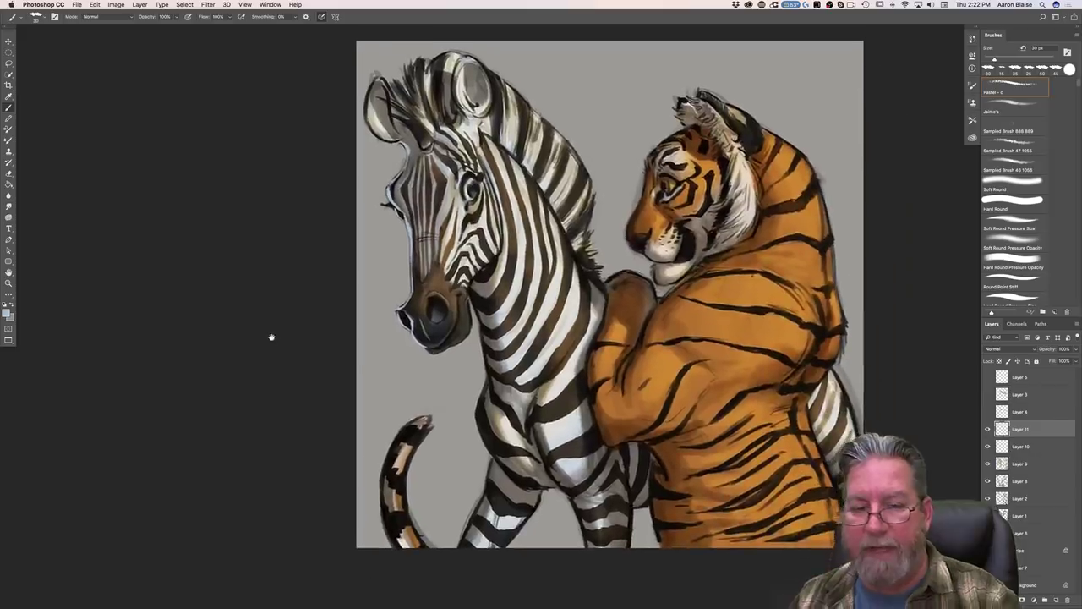
{"action": "left_click", "coordinate": [1054, 600]}
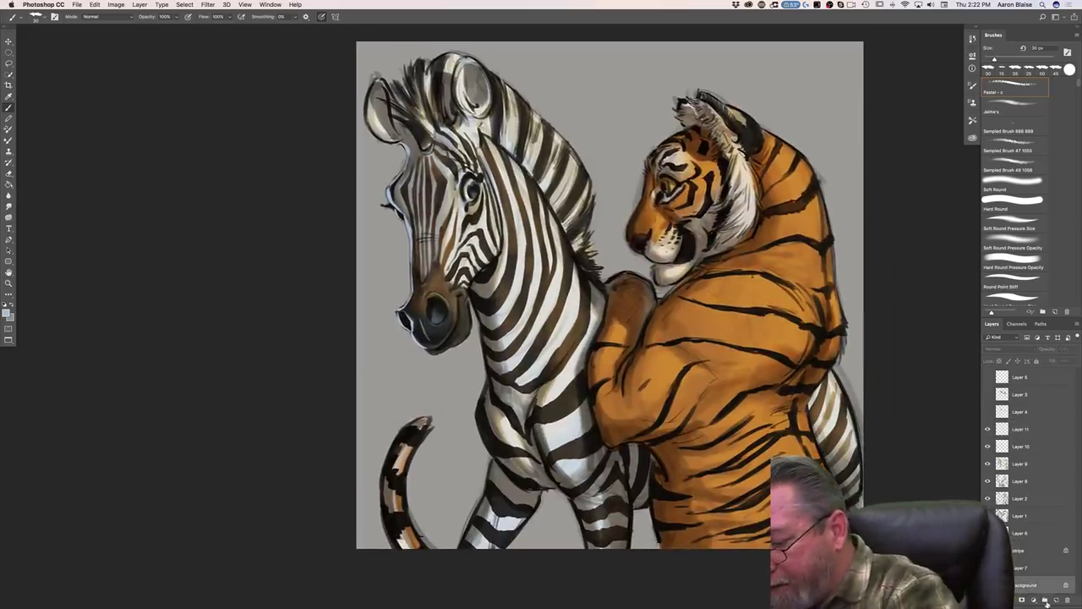
{"action": "left_click", "coordinate": [7, 313]}
{"action": "left_click", "coordinate": [129, 339]}
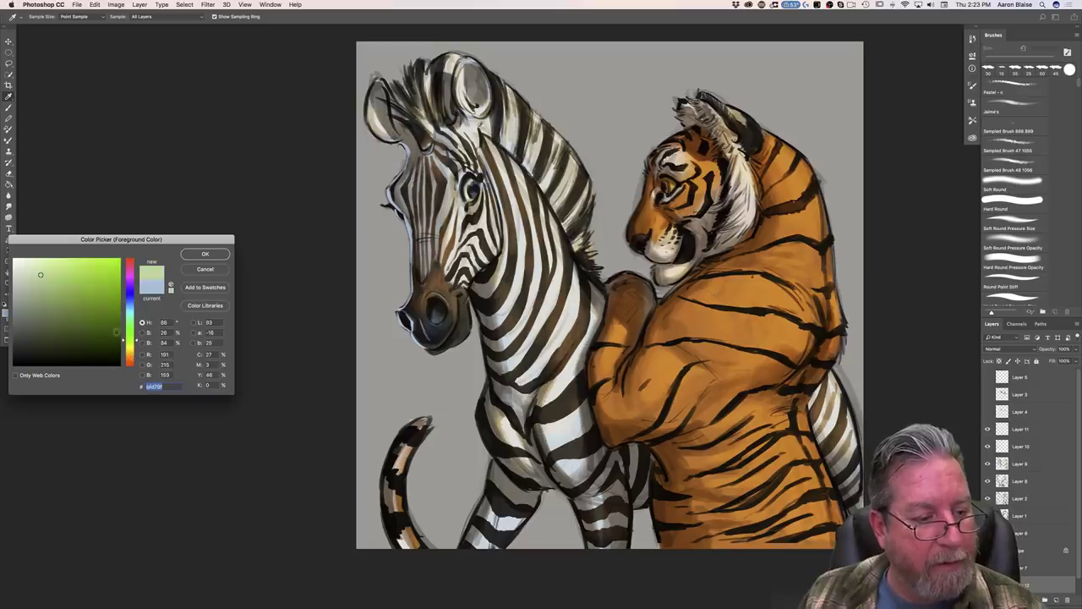
{"action": "left_click", "coordinate": [82, 325]}
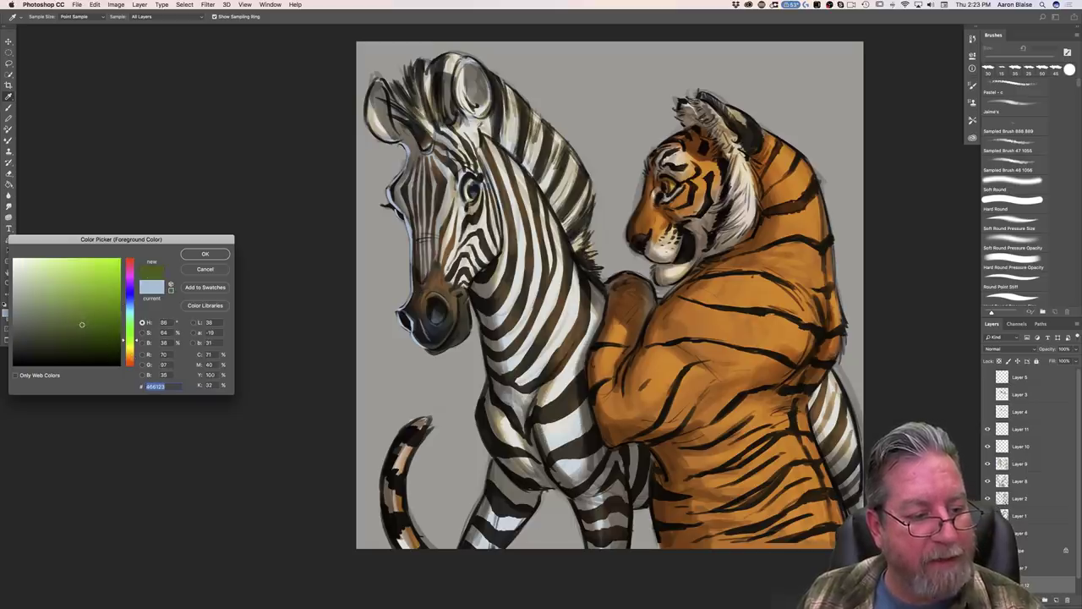
{"action": "left_click", "coordinate": [199, 254]}
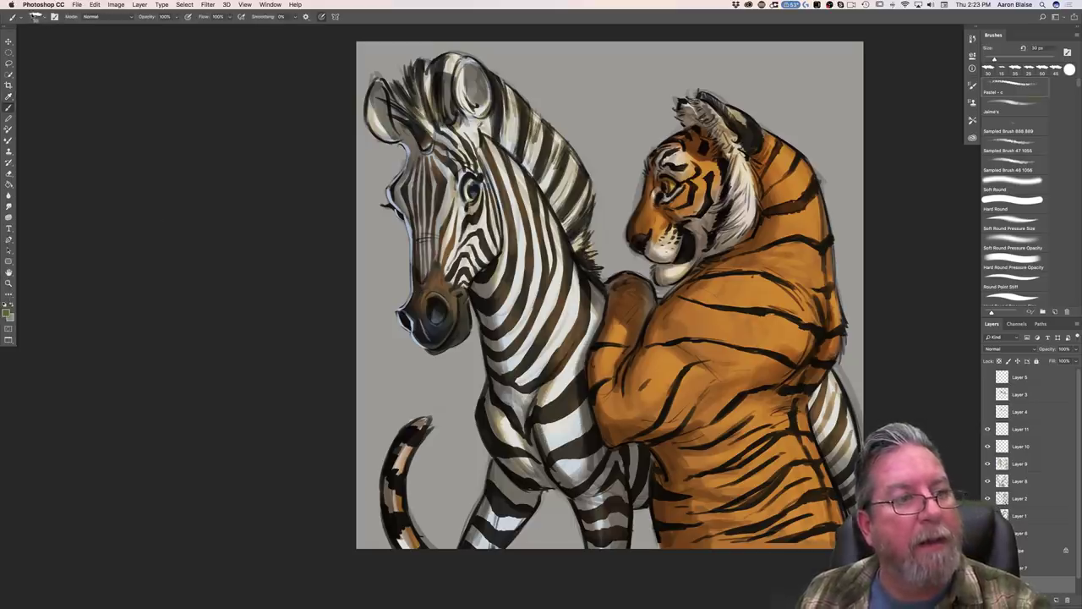
Step: Paint the lower background green behind the animals using the Jaime's brush at 600 px
{"action": "left_click", "coordinate": [35, 17]}
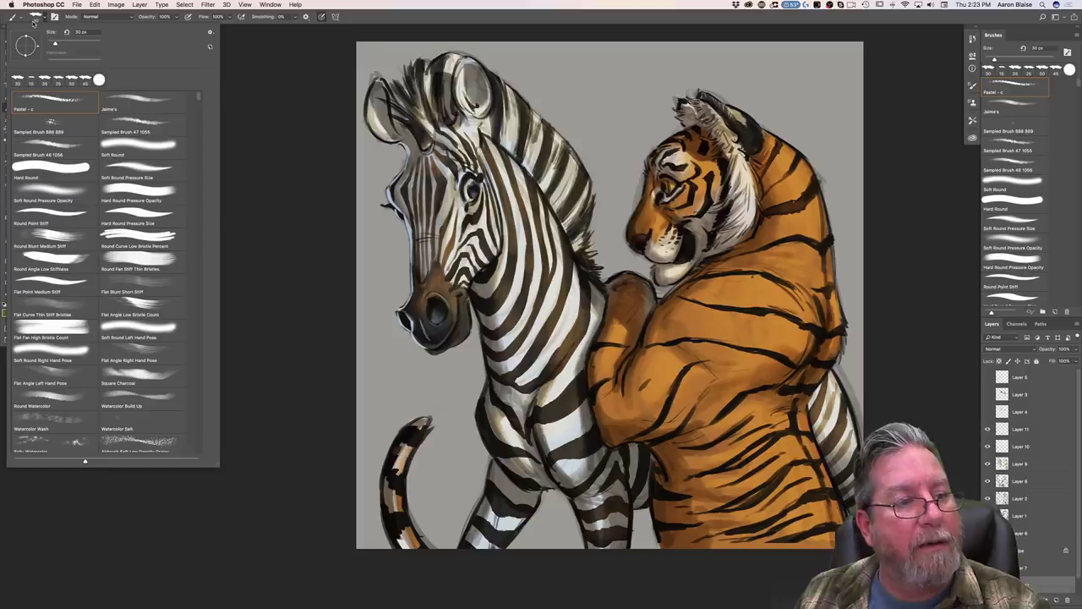
{"action": "double_click", "coordinate": [119, 111]}
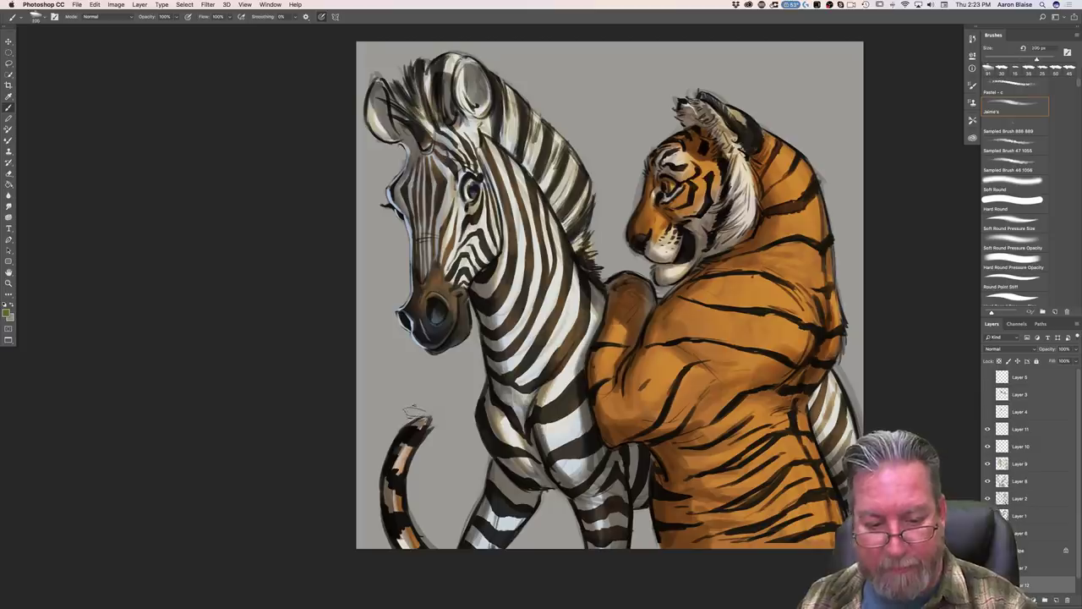
{"action": "key", "text": "bracketright"}
{"action": "key", "text": "bracketright"}
{"action": "key", "text": "bracketright"}
{"action": "key", "text": "bracketright"}
{"action": "key", "text": "bracketright"}
{"action": "key", "text": "bracketright"}
{"action": "key", "text": "bracketright"}
{"action": "key", "text": "bracketright"}
{"action": "key", "text": "bracketright"}
{"action": "key", "text": "bracketright"}
{"action": "key", "text": "bracketright"}
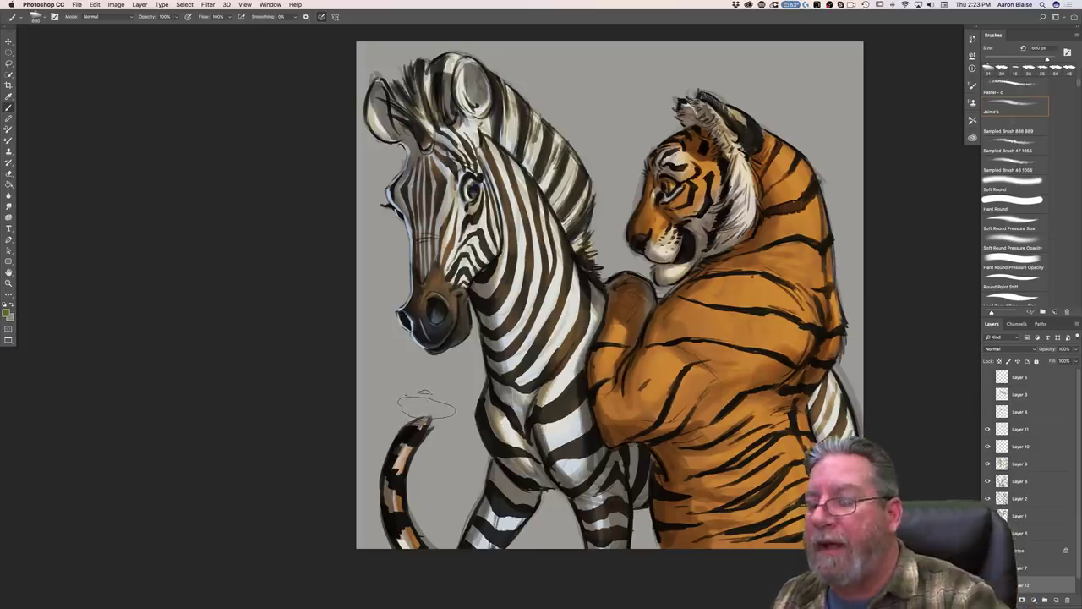
{"action": "left_click_drag", "start_coordinate": [869, 463], "coordinate": [855, 211]}
{"action": "mouse_move", "coordinate": [656, 522]}
{"action": "left_mouse_down"}
{"action": "mouse_move", "coordinate": [651, 534]}
{"action": "mouse_move", "coordinate": [554, 524]}
{"action": "mouse_move", "coordinate": [511, 532]}
{"action": "mouse_move", "coordinate": [461, 477]}
{"action": "mouse_move", "coordinate": [418, 482]}
{"action": "mouse_move", "coordinate": [372, 524]}
{"action": "mouse_move", "coordinate": [377, 414]}
{"action": "mouse_move", "coordinate": [457, 372]}
{"action": "mouse_move", "coordinate": [461, 355]}
{"action": "left_mouse_up"}
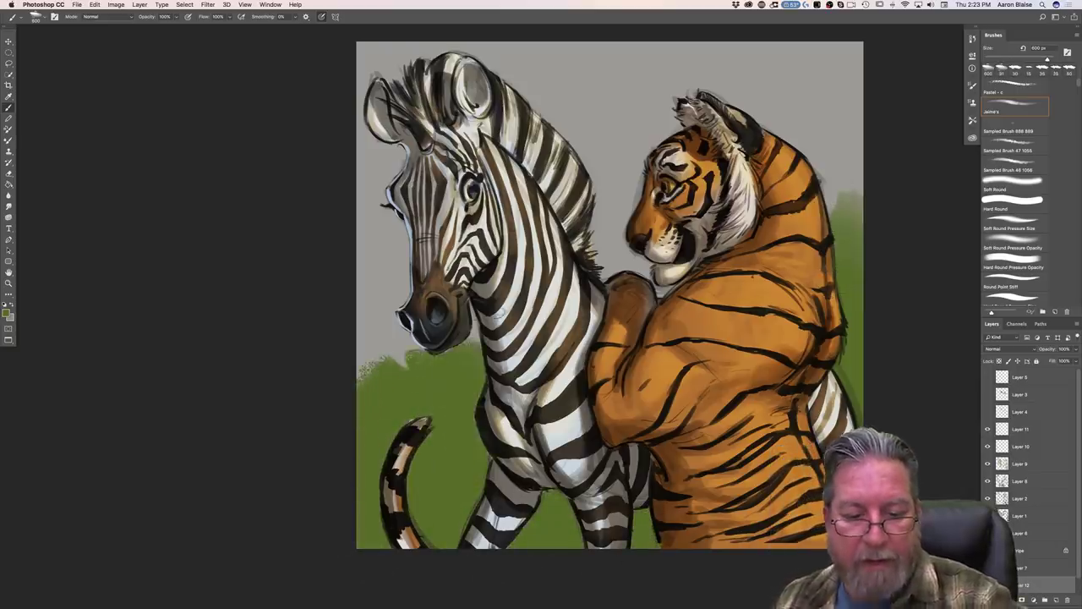
Step: Cover the remaining gray background behind the heads and up to the canvas edges with the same green
{"action": "left_click", "coordinate": [54, 17]}
{"action": "left_click", "coordinate": [813, 82]}
{"action": "mouse_move", "coordinate": [407, 359]}
{"action": "left_mouse_down"}
{"action": "mouse_move", "coordinate": [396, 311]}
{"action": "mouse_move", "coordinate": [365, 317]}
{"action": "mouse_move", "coordinate": [381, 275]}
{"action": "left_mouse_up"}
{"action": "mouse_move", "coordinate": [601, 245]}
{"action": "left_mouse_down"}
{"action": "mouse_move", "coordinate": [624, 252]}
{"action": "mouse_move", "coordinate": [657, 188]}
{"action": "mouse_move", "coordinate": [606, 189]}
{"action": "mouse_move", "coordinate": [596, 148]}
{"action": "left_mouse_up"}
{"action": "mouse_move", "coordinate": [840, 159]}
{"action": "left_mouse_down"}
{"action": "mouse_move", "coordinate": [872, 128]}
{"action": "mouse_move", "coordinate": [824, 73]}
{"action": "mouse_move", "coordinate": [760, 94]}
{"action": "mouse_move", "coordinate": [513, 81]}
{"action": "mouse_move", "coordinate": [386, 153]}
{"action": "mouse_move", "coordinate": [369, 187]}
{"action": "mouse_move", "coordinate": [376, 279]}
{"action": "left_mouse_up"}
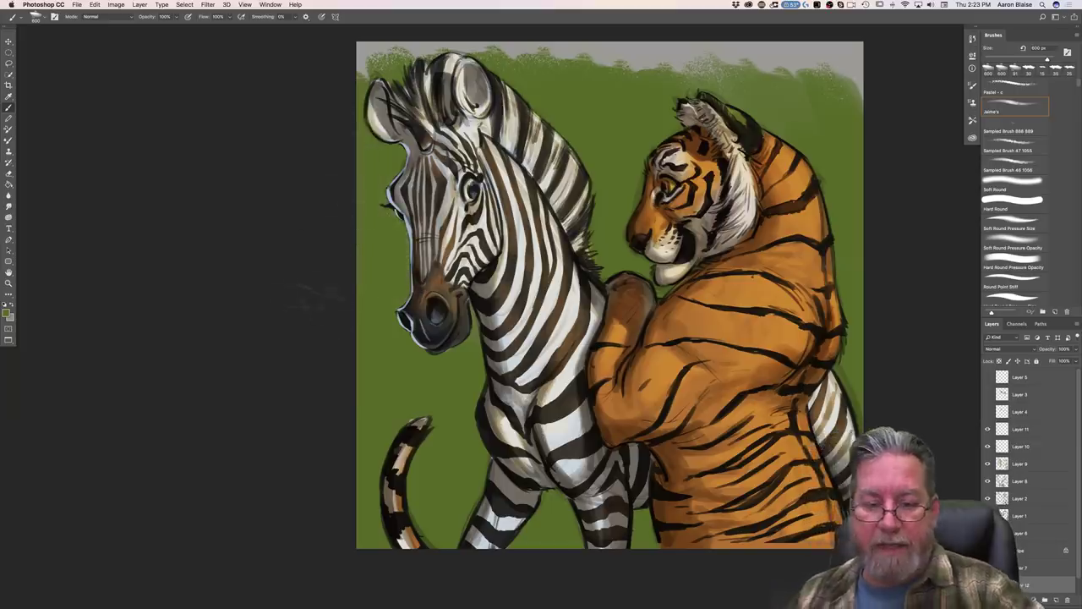
{"action": "left_click_drag", "start_coordinate": [186, 347], "coordinate": [211, 427]}
{"action": "mouse_move", "coordinate": [461, 108]}
{"action": "left_mouse_down"}
{"action": "mouse_move", "coordinate": [592, 127]}
{"action": "mouse_move", "coordinate": [718, 126]}
{"action": "mouse_move", "coordinate": [817, 107]}
{"action": "mouse_move", "coordinate": [884, 211]}
{"action": "left_mouse_up"}
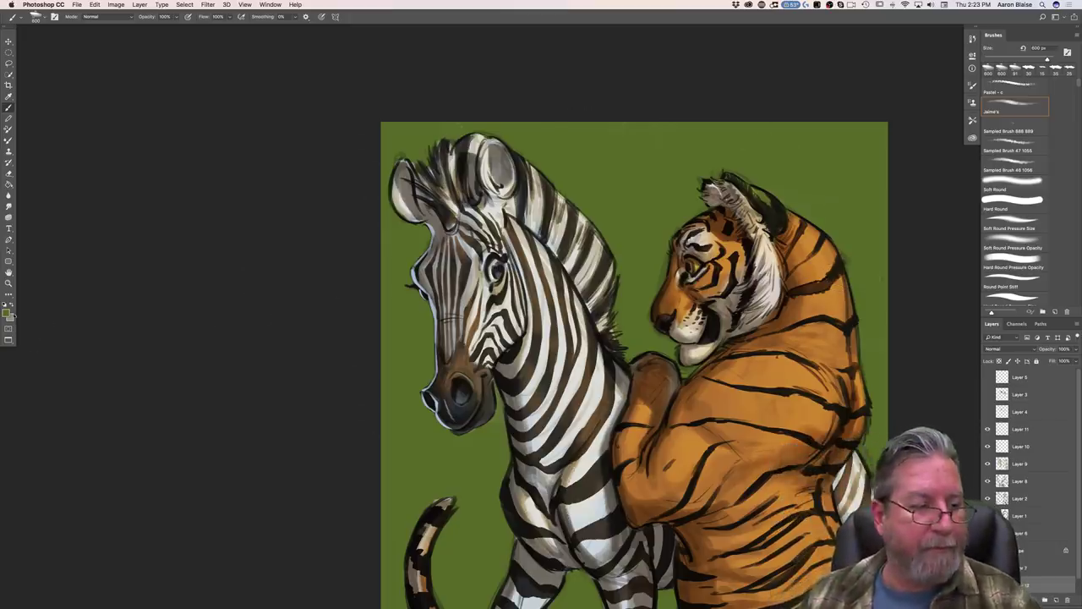
Step: Brush dark blue-green with saturation 56 and brightness 32 over the lower background and behind both animals, using the 600 px brush
{"action": "left_click", "coordinate": [8, 313]}
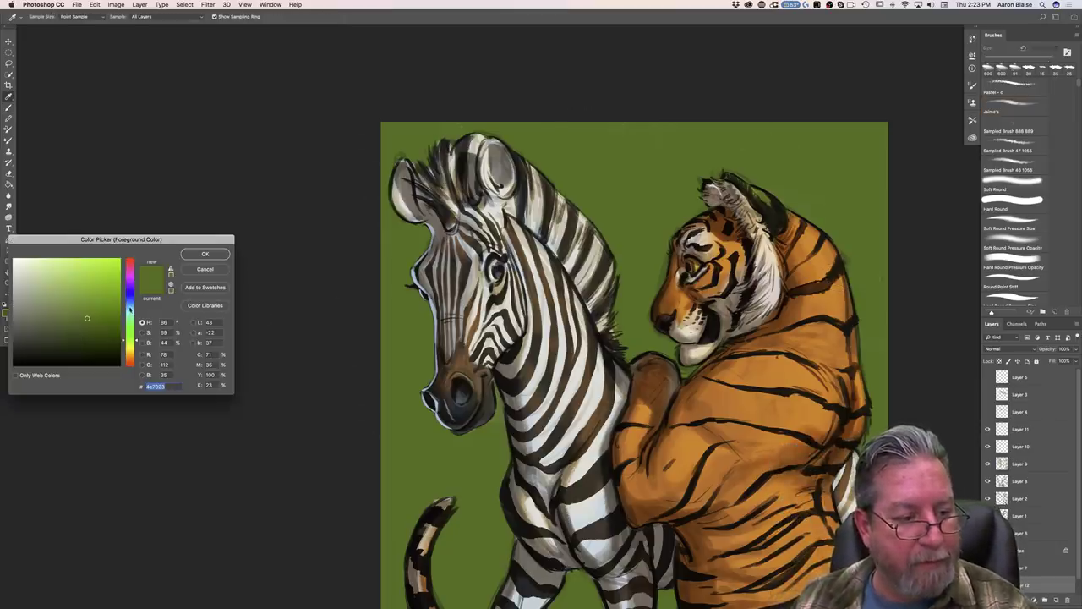
{"action": "left_click", "coordinate": [130, 308]}
{"action": "left_click", "coordinate": [130, 316]}
{"action": "left_click", "coordinate": [72, 332]}
{"action": "left_click", "coordinate": [193, 256]}
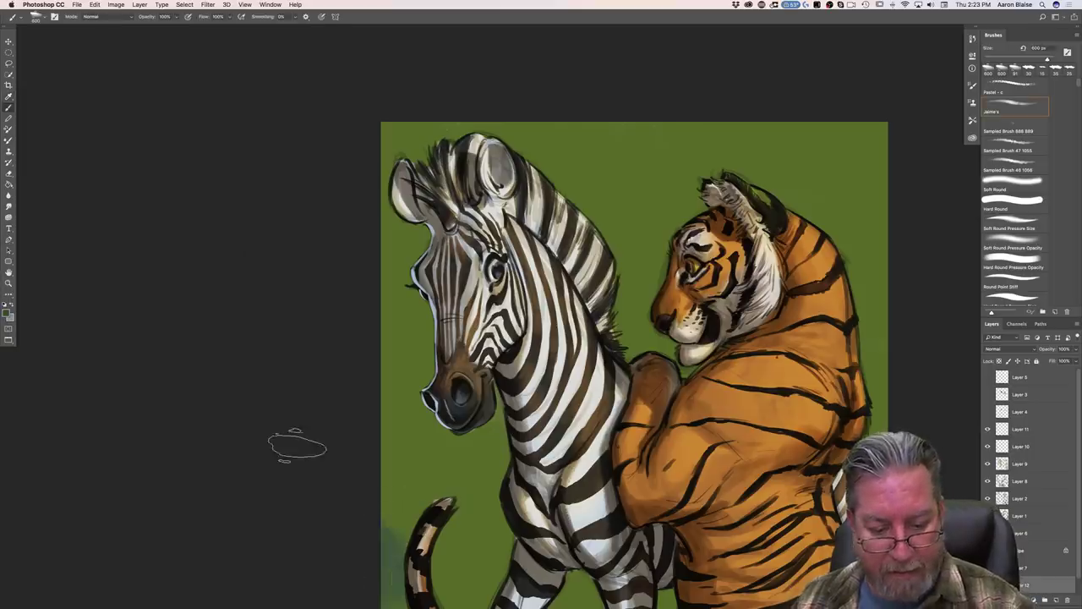
{"action": "left_click_drag", "start_coordinate": [273, 464], "coordinate": [241, 329]}
{"action": "mouse_move", "coordinate": [310, 377]}
{"action": "left_mouse_down"}
{"action": "mouse_move", "coordinate": [345, 342]}
{"action": "mouse_move", "coordinate": [447, 341]}
{"action": "mouse_move", "coordinate": [423, 304]}
{"action": "mouse_move", "coordinate": [355, 317]}
{"action": "mouse_move", "coordinate": [440, 287]}
{"action": "left_mouse_up"}
{"action": "mouse_move", "coordinate": [506, 409]}
{"action": "left_mouse_down"}
{"action": "mouse_move", "coordinate": [518, 389]}
{"action": "mouse_move", "coordinate": [506, 412]}
{"action": "mouse_move", "coordinate": [624, 413]}
{"action": "left_mouse_up"}
{"action": "left_click_drag", "start_coordinate": [818, 398], "coordinate": [825, 93]}
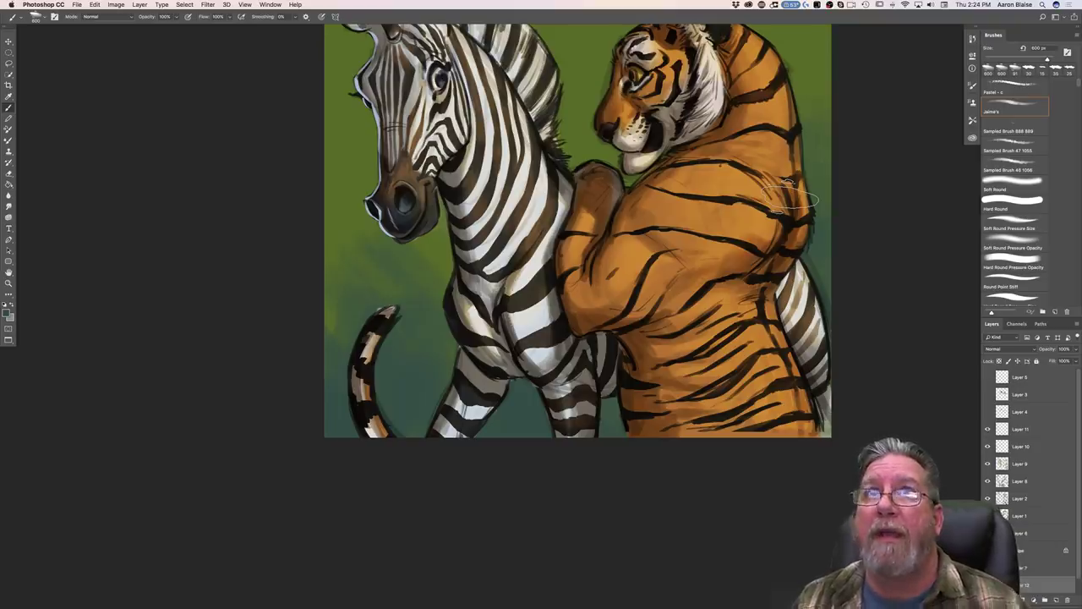
{"action": "left_click_drag", "start_coordinate": [237, 329], "coordinate": [265, 453]}
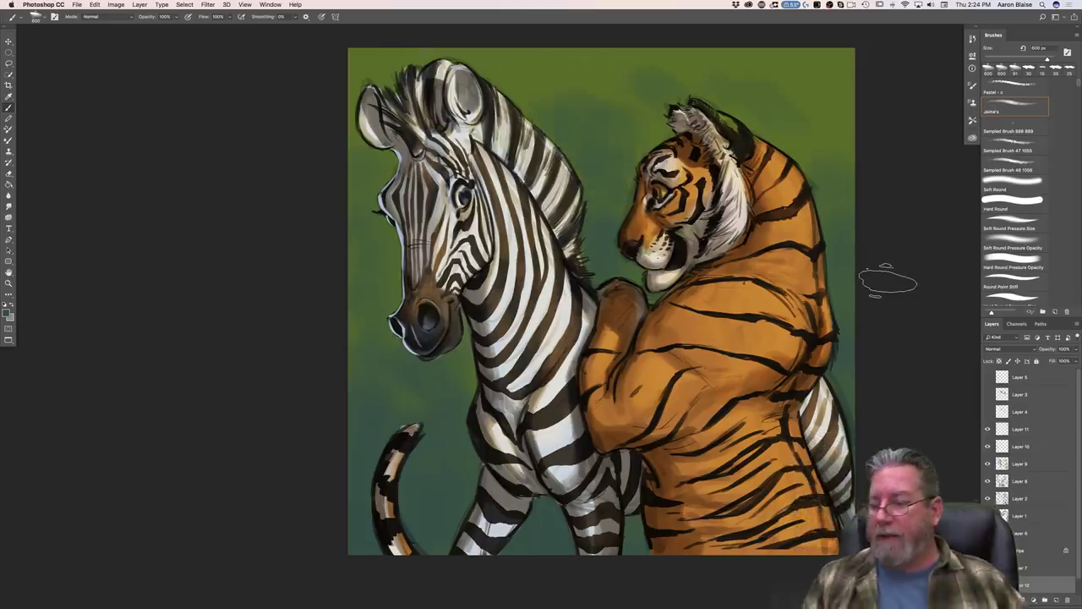
Step: Select the layer directly below Layer 1 and set a pale cream foreground color
{"action": "left_click", "coordinate": [1011, 532]}
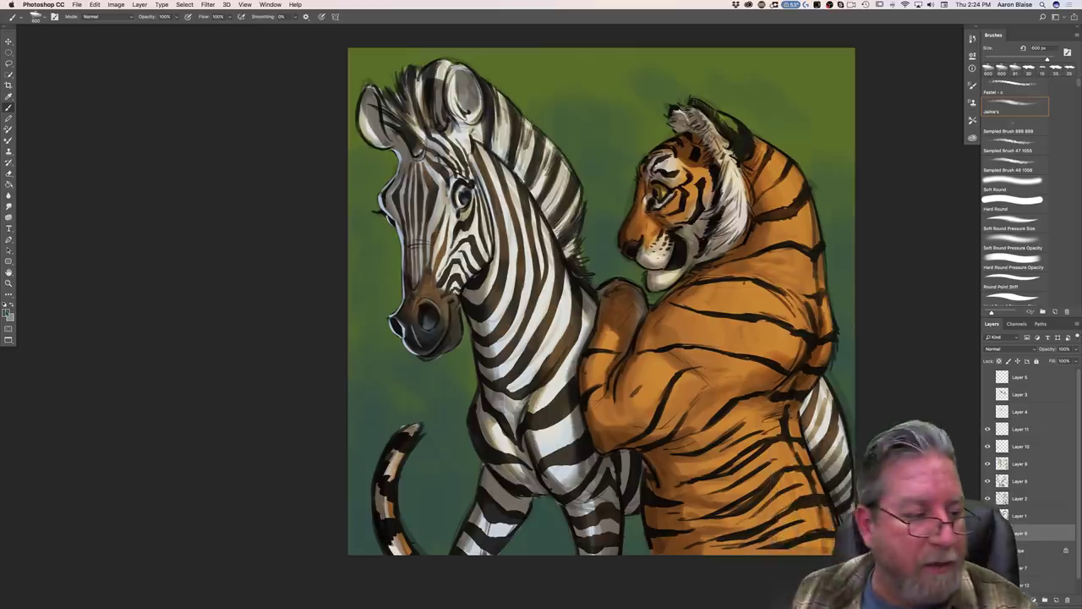
{"action": "left_click", "coordinate": [7, 310]}
{"action": "left_click", "coordinate": [131, 355]}
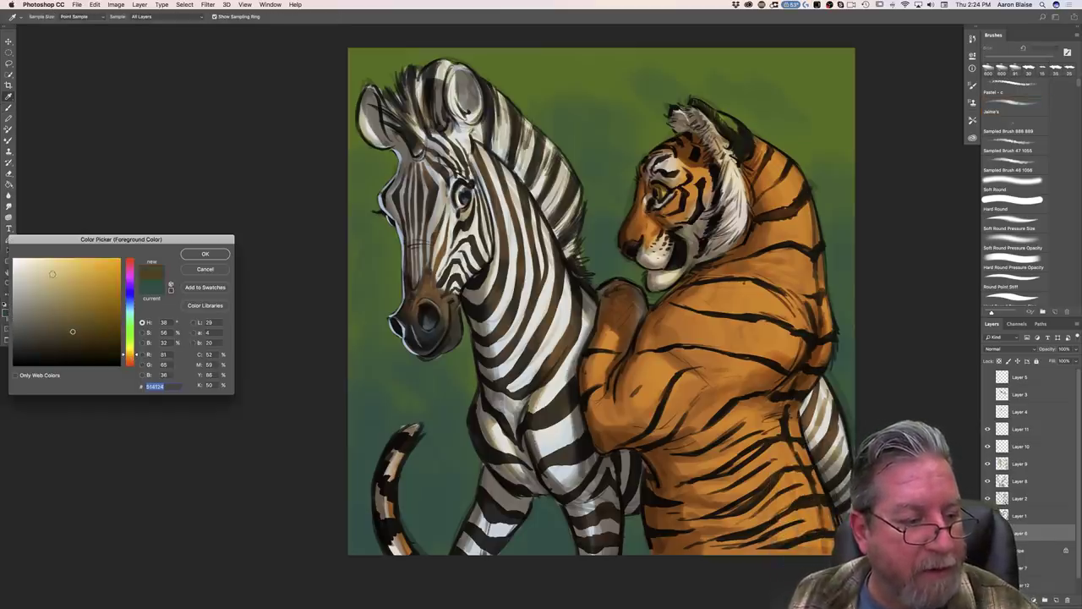
{"action": "left_click", "coordinate": [45, 269]}
{"action": "left_click", "coordinate": [205, 254]}
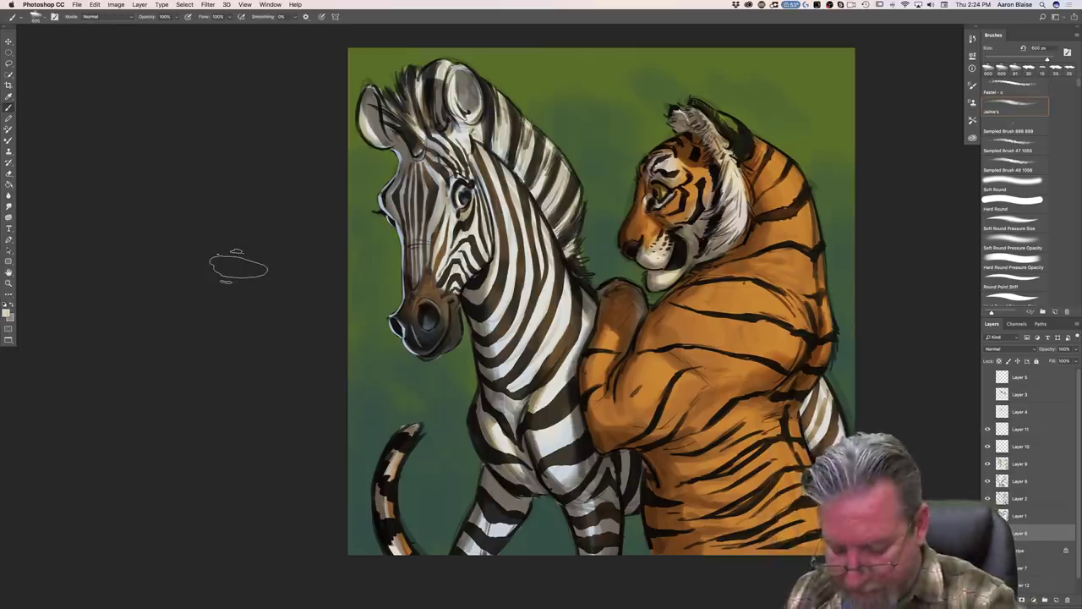
Step: Switch to the Pastel - c brush at 62 px, paint pale cream on the back of the tiger's ear and view the whole picture
{"action": "left_click", "coordinate": [38, 18]}
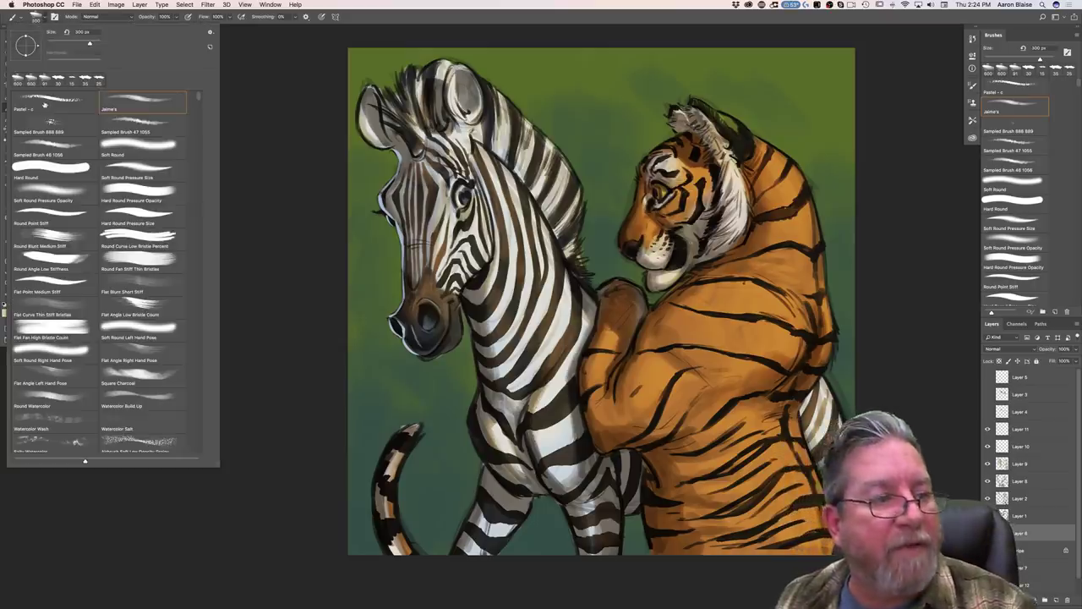
{"action": "left_click", "coordinate": [45, 102]}
{"action": "left_click", "coordinate": [725, 120]}
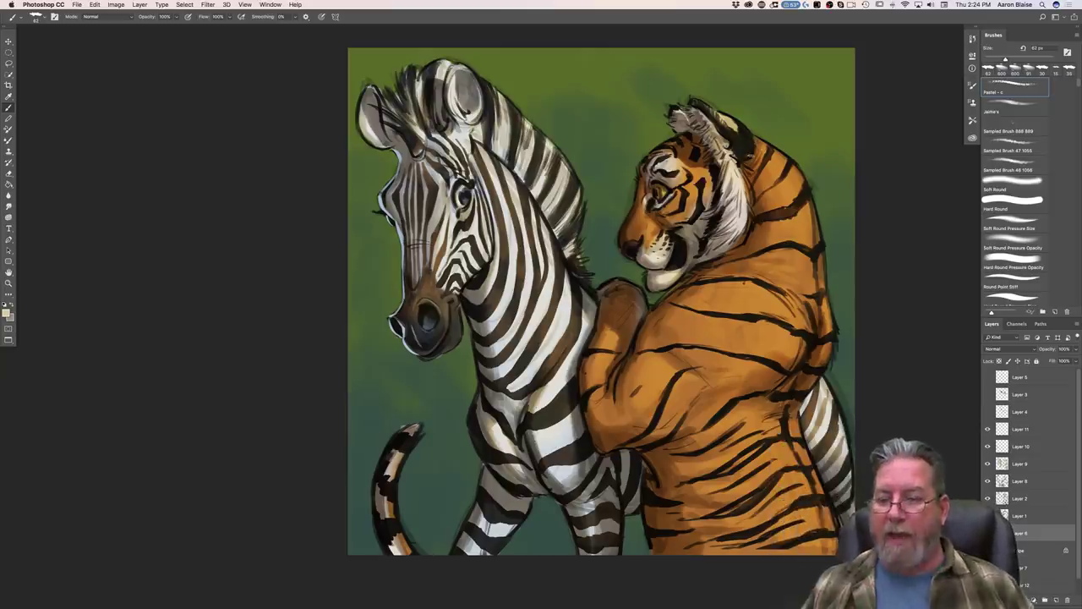
{"action": "key", "text": "super+minus"}
{"action": "key", "text": "super+minus"}
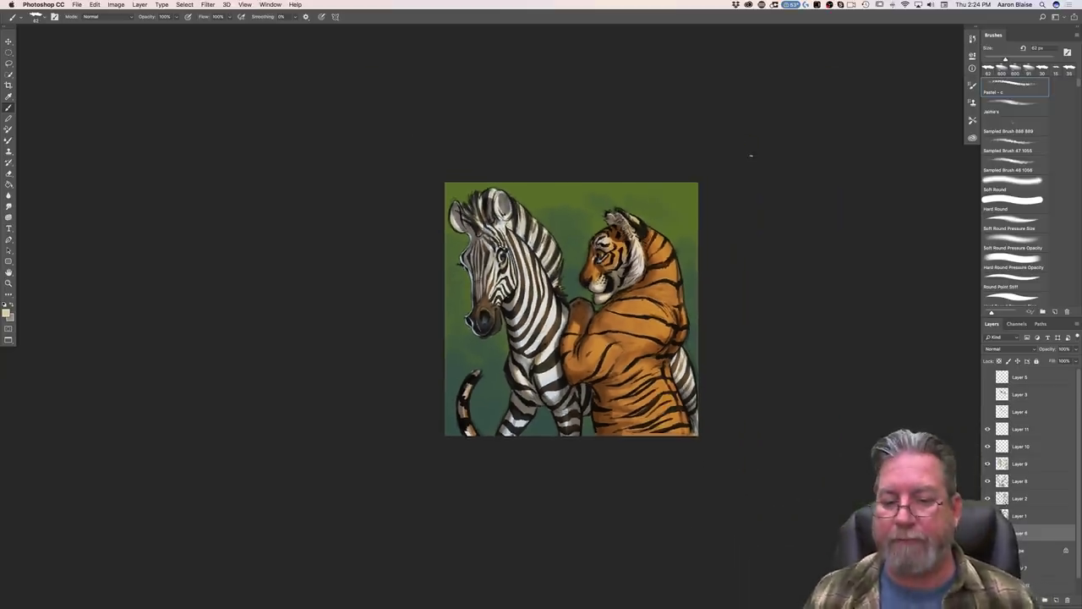
Step: Select the background Layer 12 and set the foreground colour to a yellow-green, #7fa41a, starting from the green background
{"action": "key", "text": "super+plus"}
{"action": "key", "text": "super+plus"}
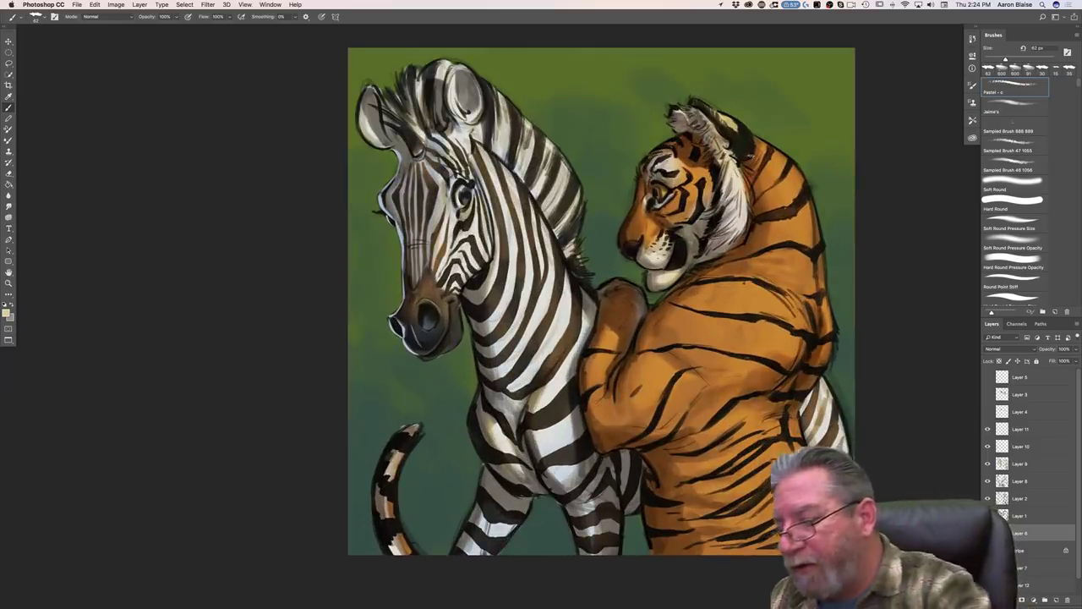
{"action": "left_click", "coordinate": [1025, 584]}
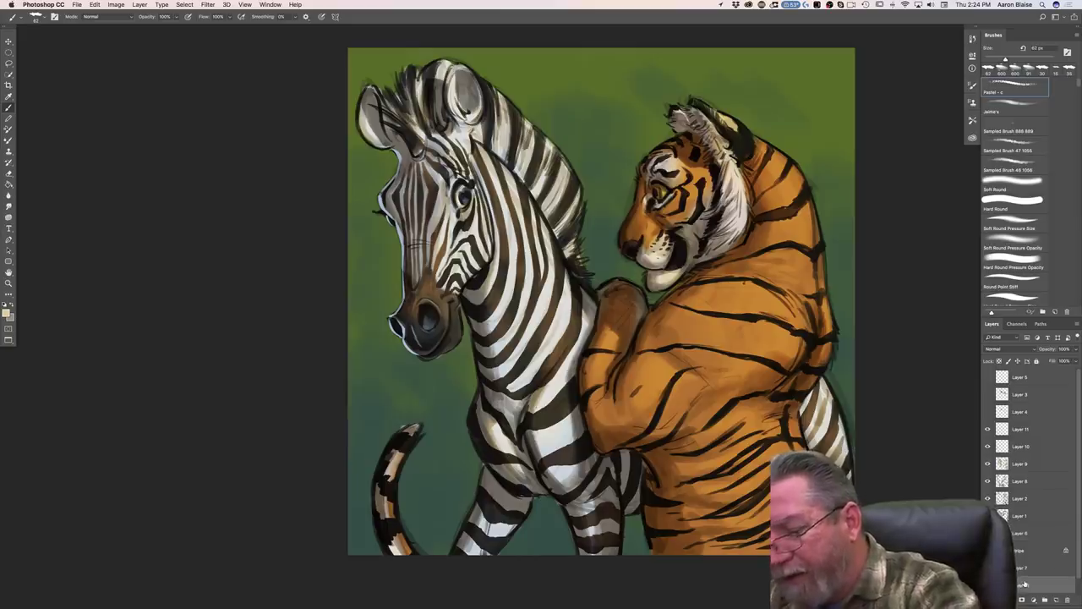
{"action": "left_click", "coordinate": [7, 313]}
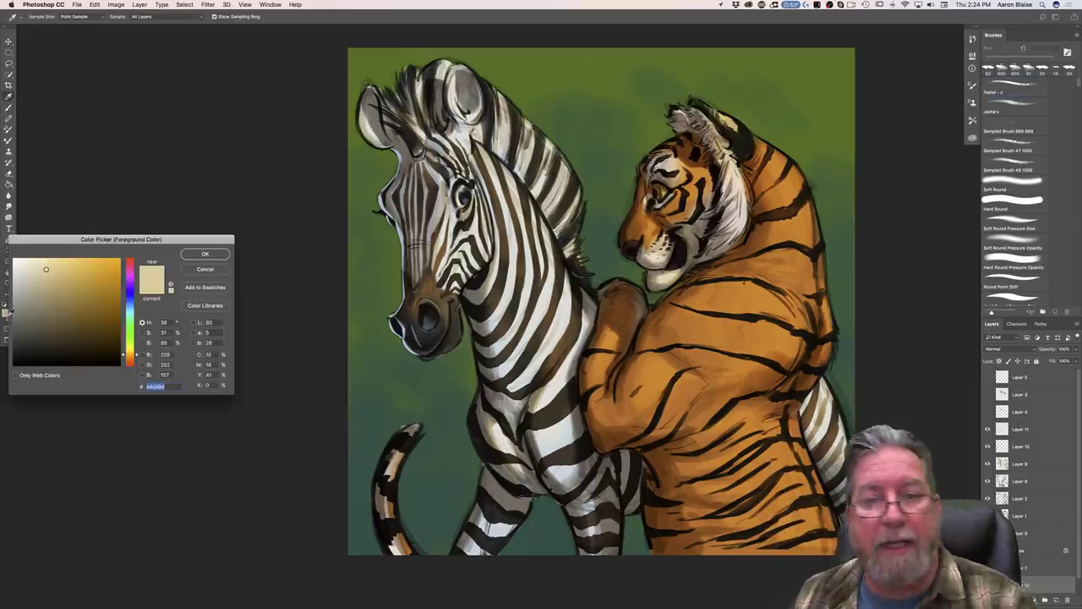
{"action": "left_click", "coordinate": [539, 78]}
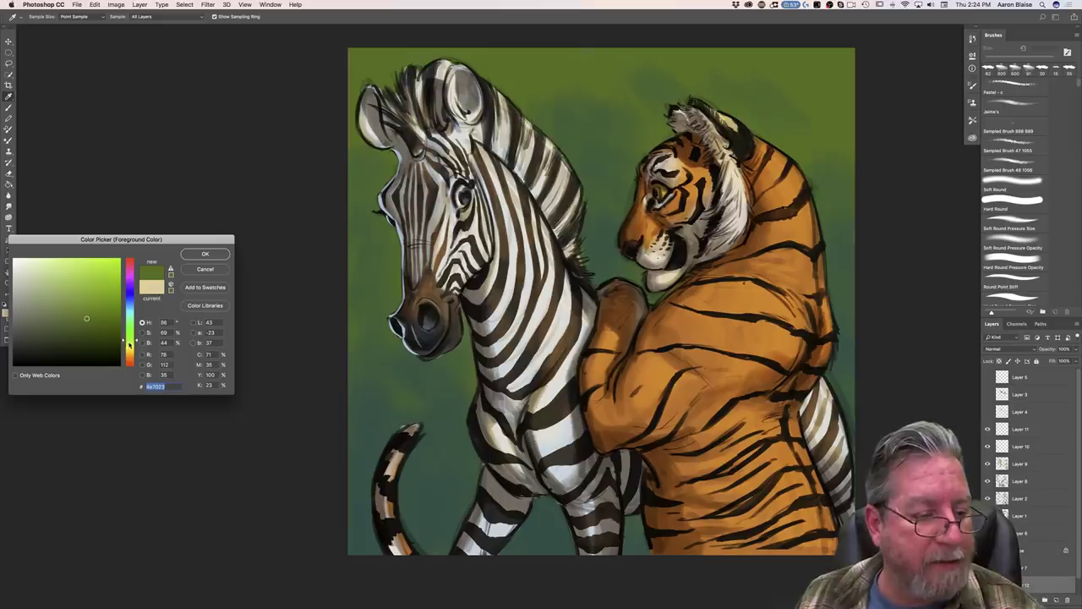
{"action": "left_click", "coordinate": [196, 254]}
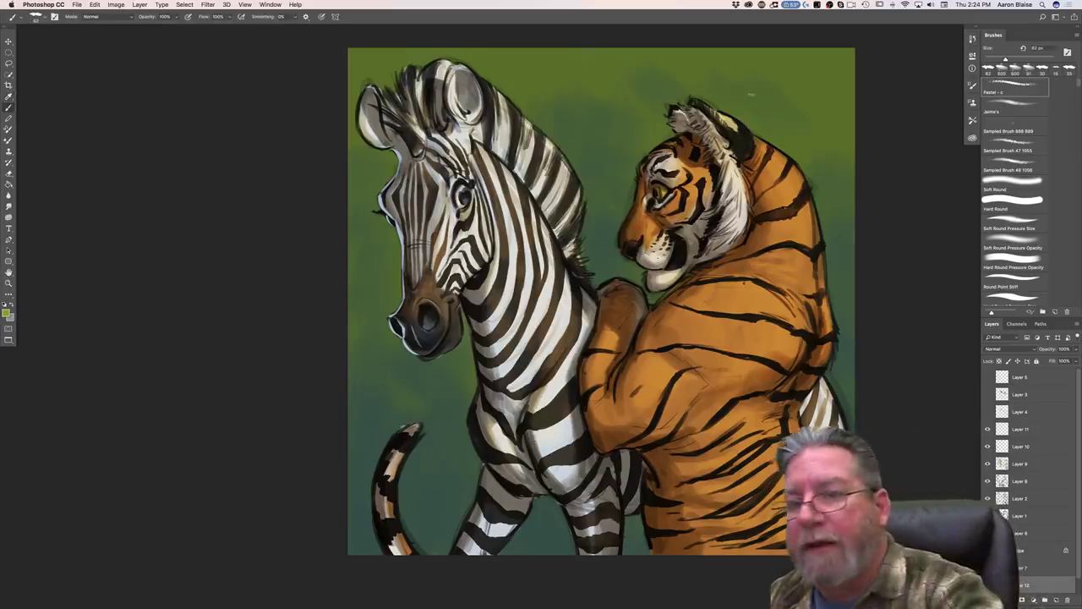
Step: Choose the Jaime's brush and enlarge it to 600 px
{"action": "left_click", "coordinate": [39, 16]}
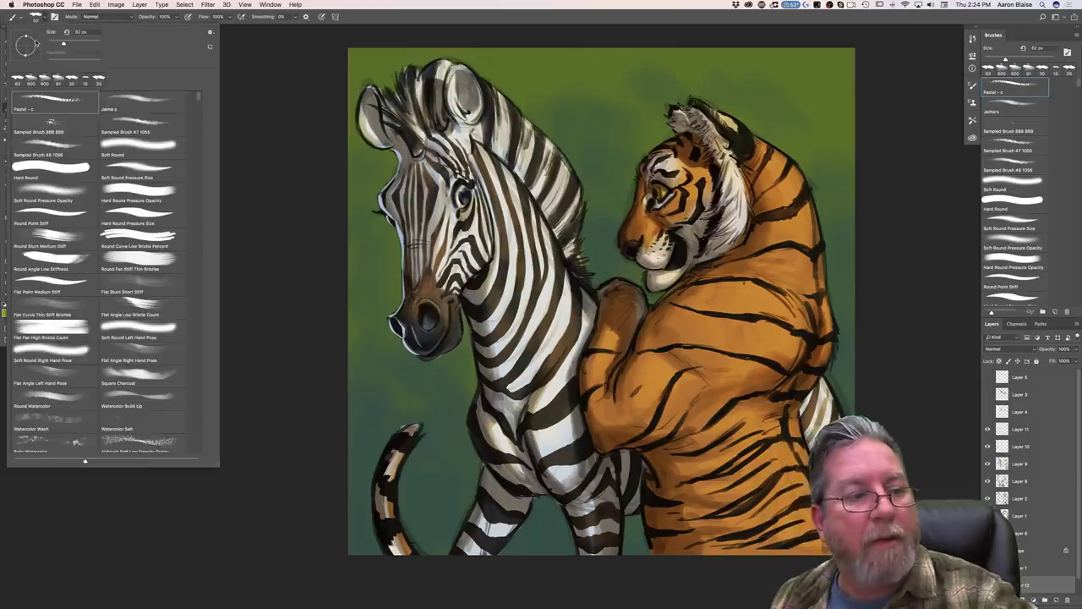
{"action": "left_click", "coordinate": [131, 104]}
{"action": "left_click", "coordinate": [312, 161]}
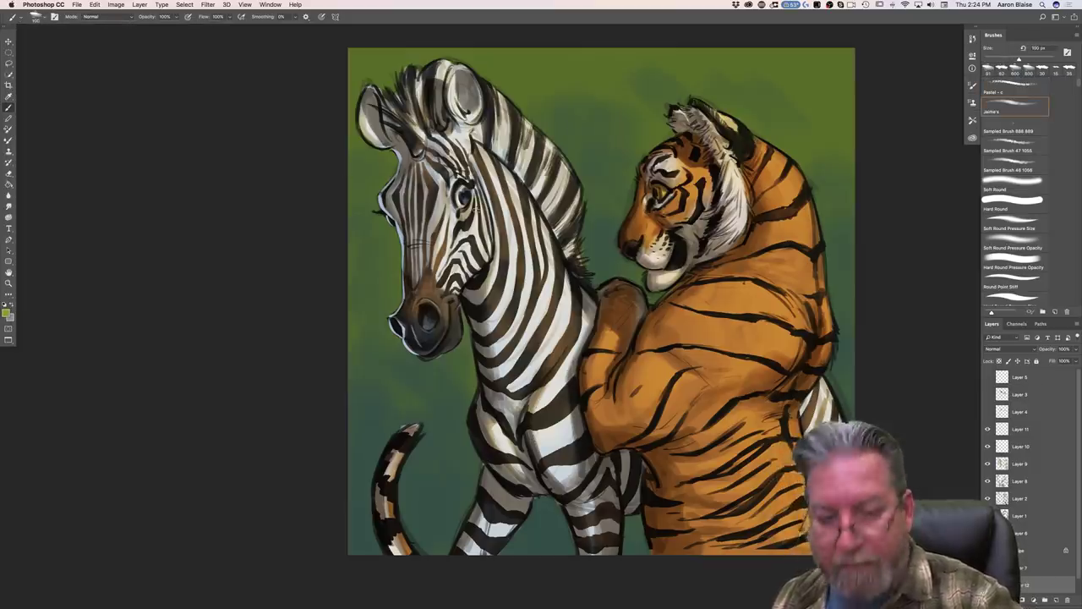
{"action": "key", "text": "bracketright"}
{"action": "key", "text": "bracketright"}
Step: Paint broad yellow-green strokes over the upper and middle background around the zebra and tiger
{"action": "left_click_drag", "start_coordinate": [361, 51], "coordinate": [366, 102]}
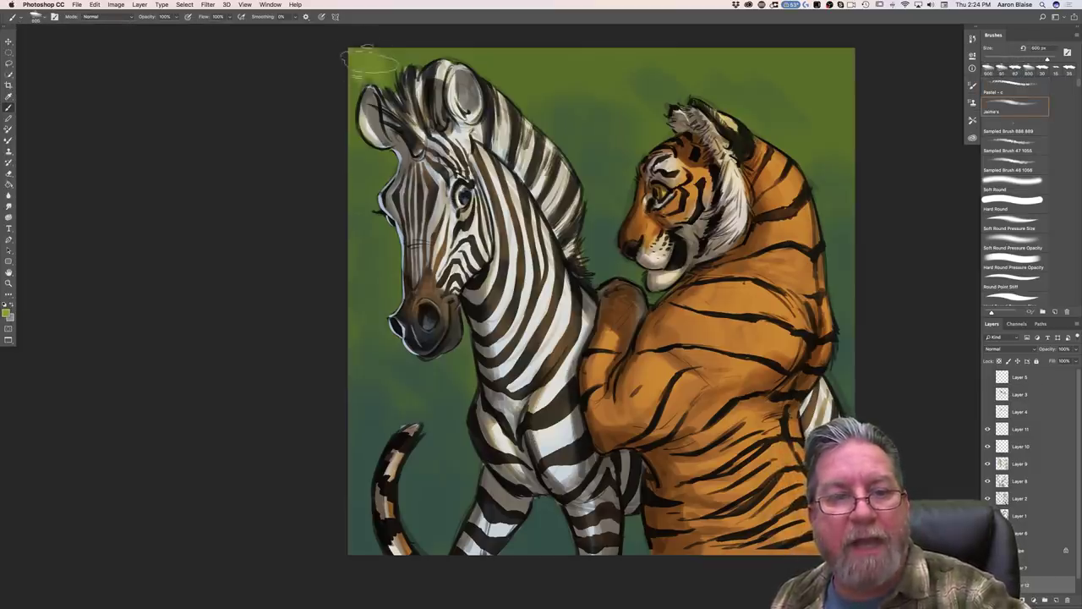
{"action": "left_click", "coordinate": [54, 17]}
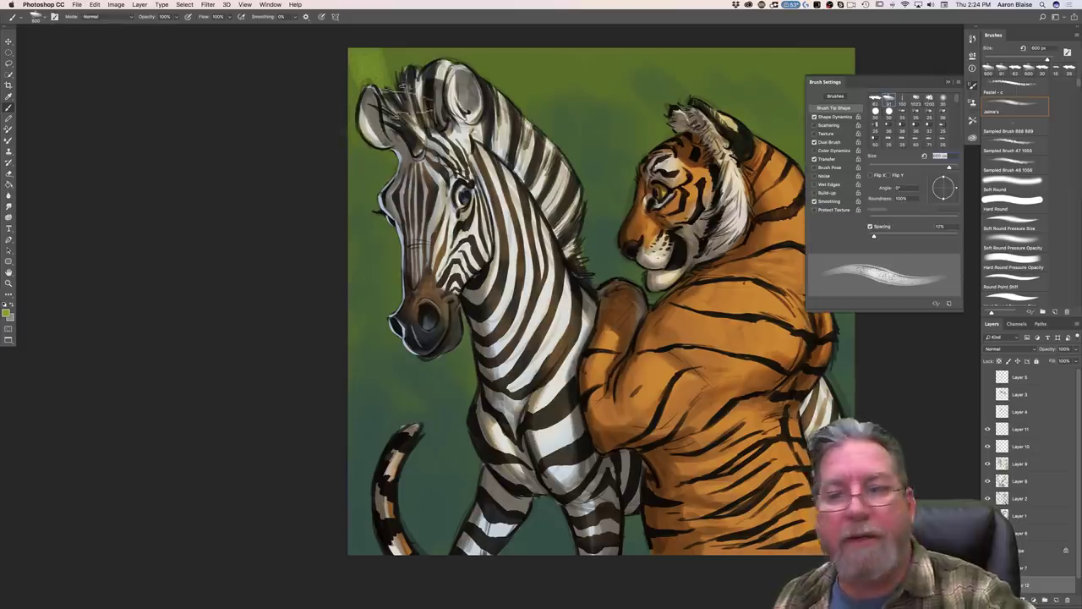
{"action": "left_click", "coordinate": [790, 82]}
{"action": "mouse_move", "coordinate": [849, 49]}
{"action": "left_mouse_down"}
{"action": "mouse_move", "coordinate": [818, 105]}
{"action": "mouse_move", "coordinate": [766, 85]}
{"action": "left_mouse_up"}
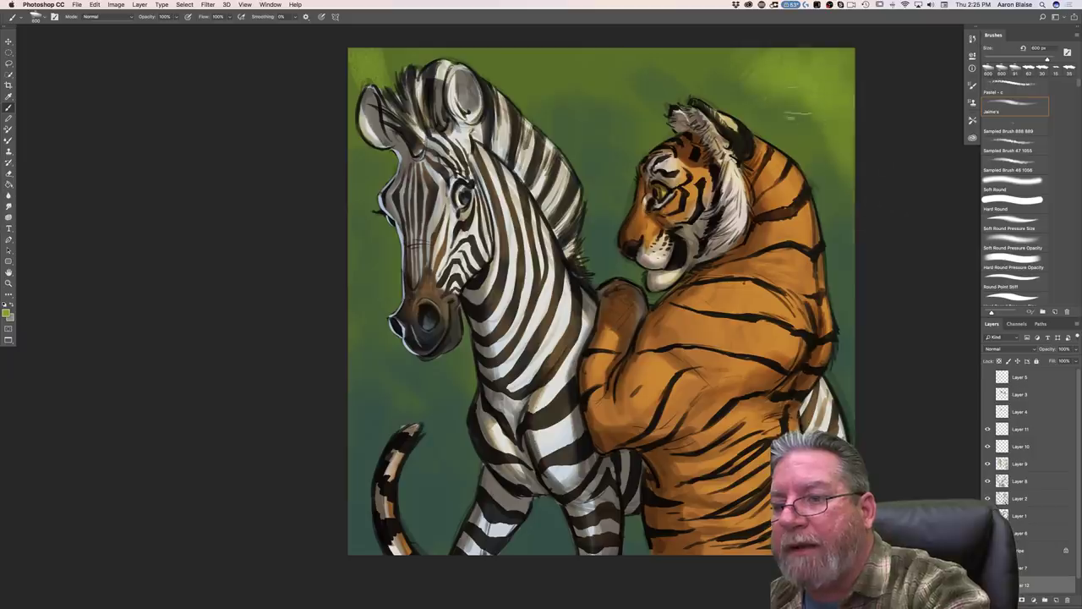
{"action": "mouse_move", "coordinate": [719, 71]}
{"action": "left_mouse_down"}
{"action": "mouse_move", "coordinate": [654, 76]}
{"action": "mouse_move", "coordinate": [615, 37]}
{"action": "mouse_move", "coordinate": [672, 144]}
{"action": "left_mouse_up"}
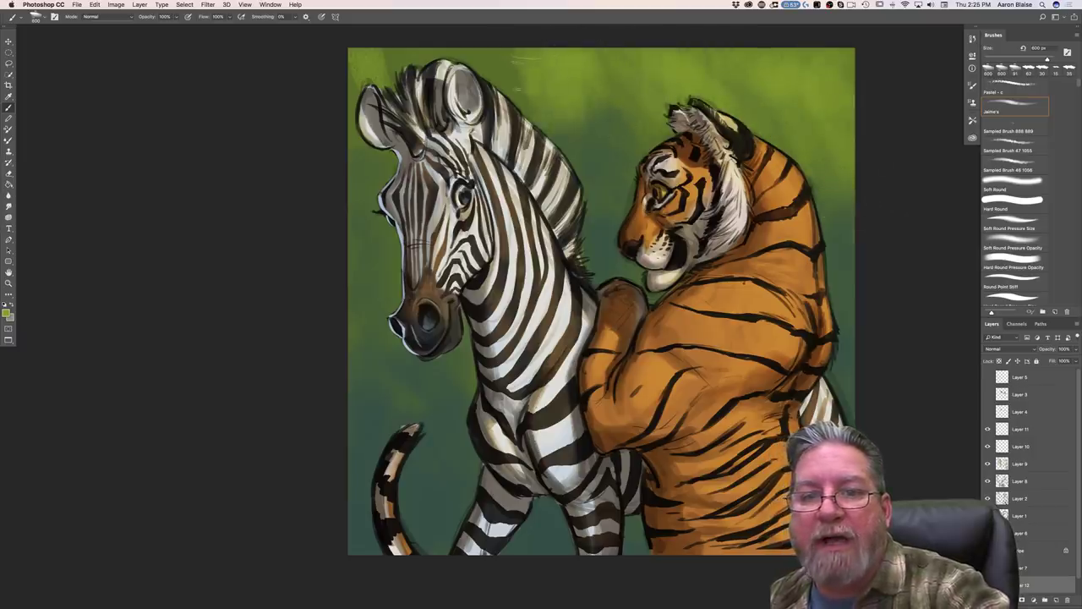
{"action": "mouse_move", "coordinate": [611, 200]}
{"action": "left_mouse_down"}
{"action": "mouse_move", "coordinate": [586, 180]}
{"action": "mouse_move", "coordinate": [556, 212]}
{"action": "mouse_move", "coordinate": [610, 256]}
{"action": "left_mouse_up"}
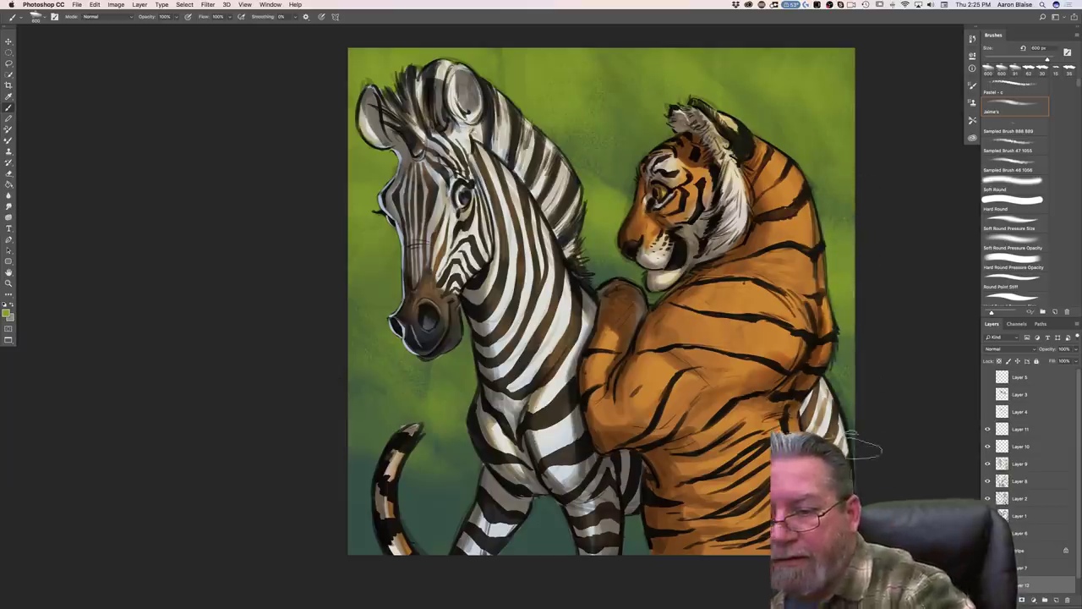
{"action": "key", "text": "super+minus"}
{"action": "key", "text": "super+minus"}
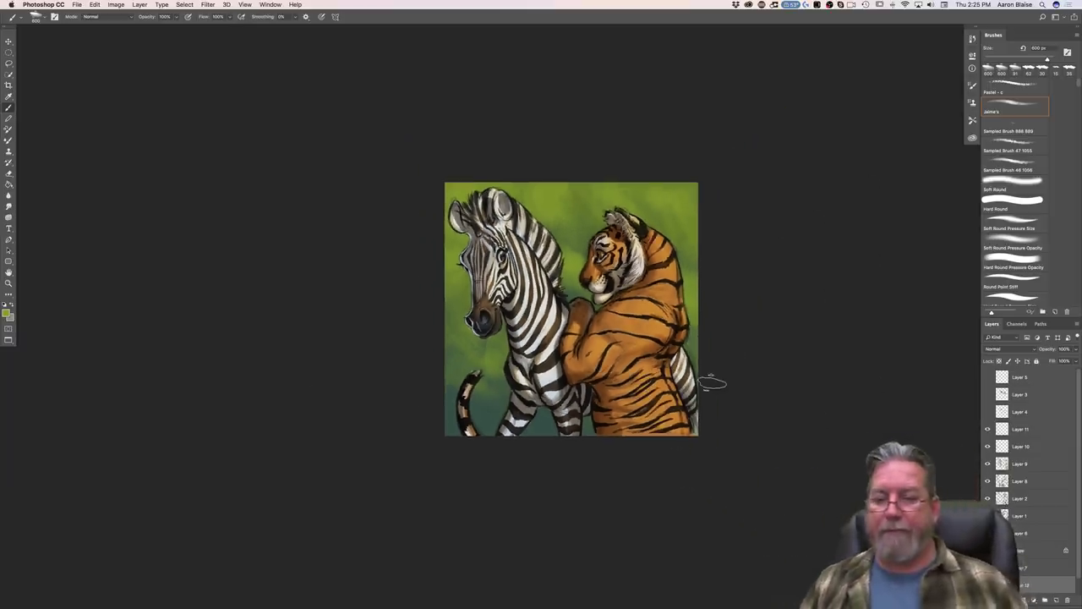
{"action": "left_click_drag", "start_coordinate": [266, 409], "coordinate": [246, 452]}
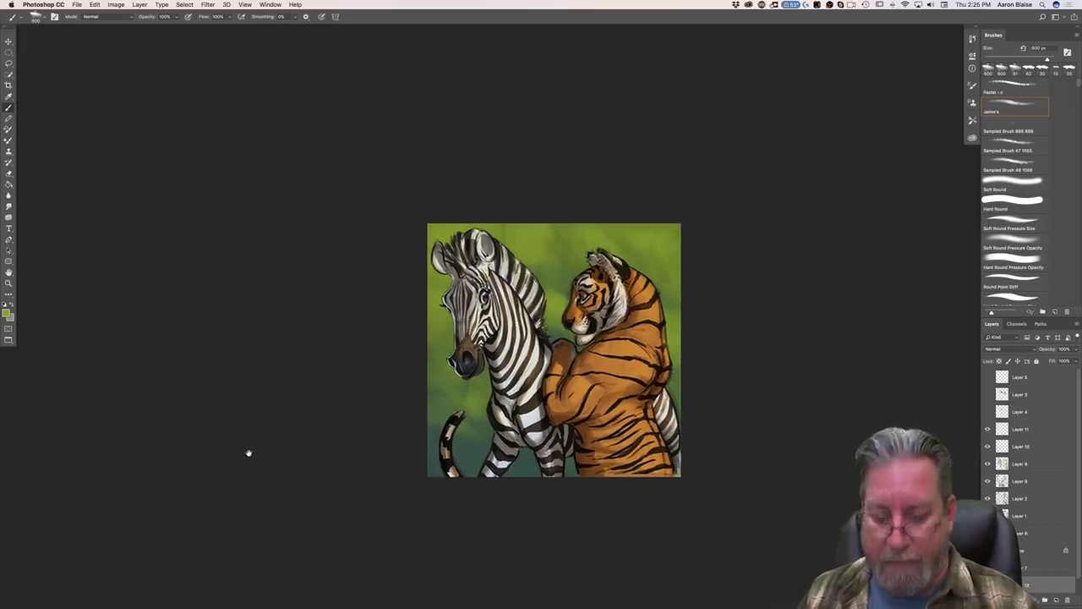
Step: Set the foreground colour to bright yellow-green, #cae321, and brush highlights into the background around both animals
{"action": "key", "text": "super+plus"}
{"action": "key", "text": "super+plus"}
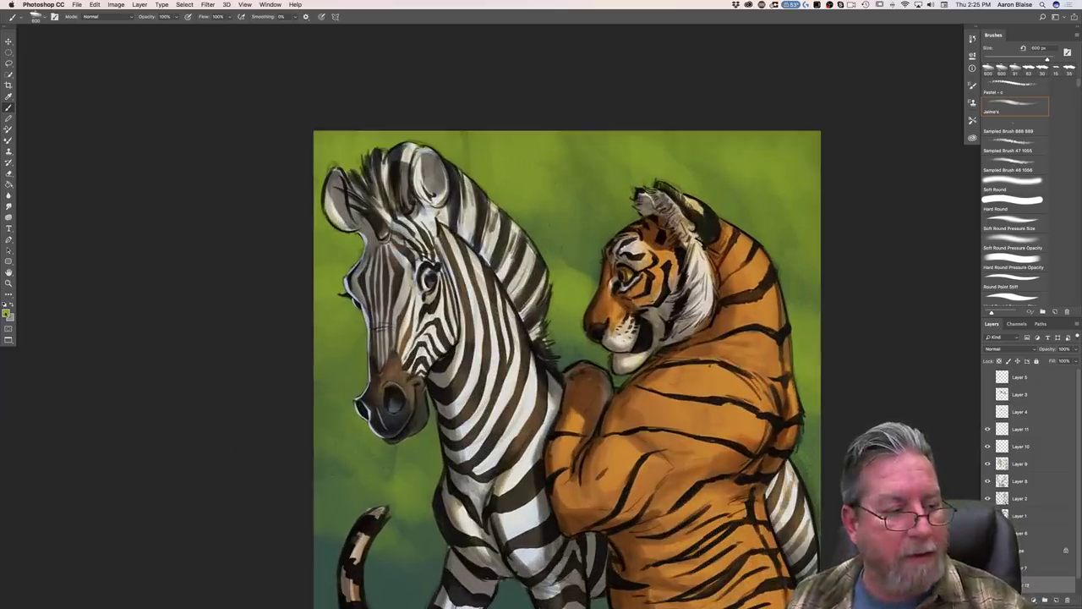
{"action": "left_click", "coordinate": [7, 312]}
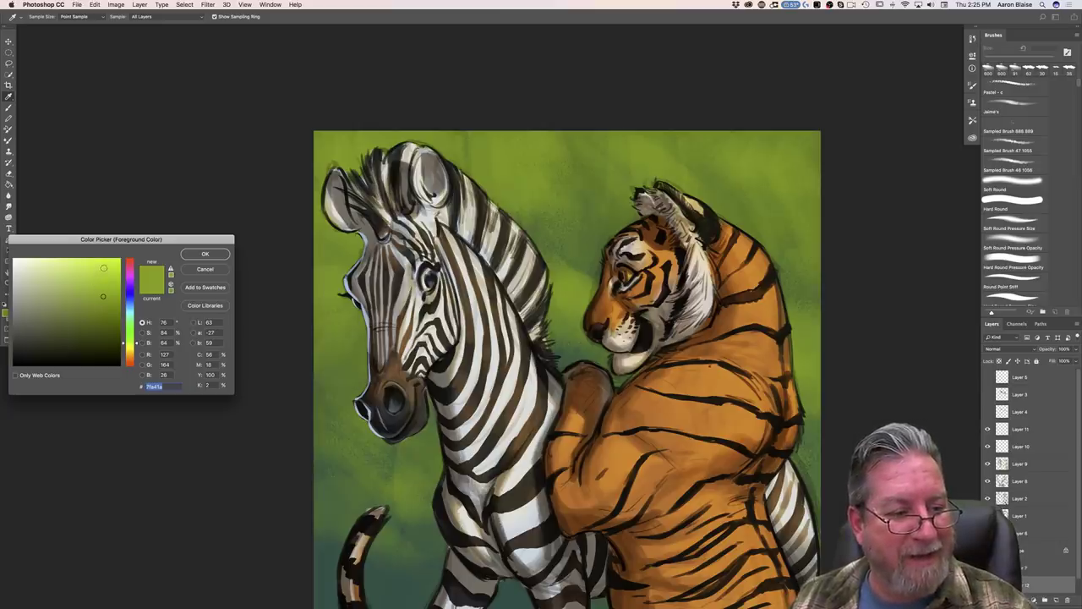
{"action": "left_click", "coordinate": [107, 268]}
{"action": "left_click", "coordinate": [205, 254]}
{"action": "left_click", "coordinate": [6, 312]}
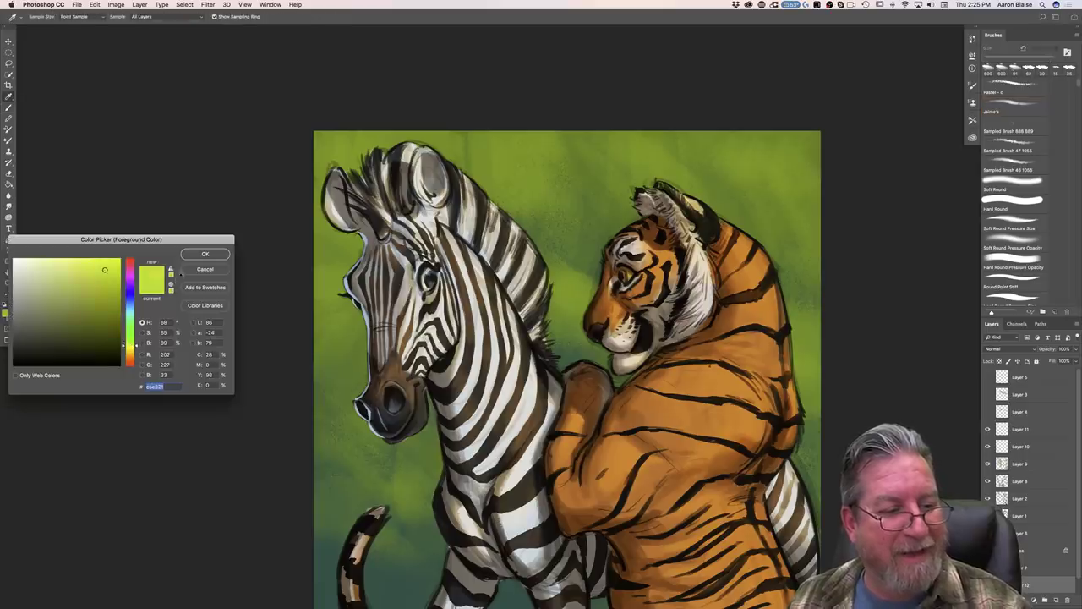
{"action": "left_click", "coordinate": [204, 253]}
{"action": "mouse_move", "coordinate": [785, 245]}
{"action": "left_mouse_down"}
{"action": "mouse_move", "coordinate": [719, 186]}
{"action": "mouse_move", "coordinate": [771, 237]}
{"action": "mouse_move", "coordinate": [779, 193]}
{"action": "mouse_move", "coordinate": [761, 169]}
{"action": "mouse_move", "coordinate": [660, 164]}
{"action": "mouse_move", "coordinate": [614, 217]}
{"action": "mouse_move", "coordinate": [609, 246]}
{"action": "mouse_move", "coordinate": [583, 262]}
{"action": "mouse_move", "coordinate": [558, 254]}
{"action": "mouse_move", "coordinate": [571, 208]}
{"action": "mouse_move", "coordinate": [608, 181]}
{"action": "mouse_move", "coordinate": [583, 160]}
{"action": "mouse_move", "coordinate": [507, 186]}
{"action": "mouse_move", "coordinate": [474, 178]}
{"action": "mouse_move", "coordinate": [346, 249]}
{"action": "mouse_move", "coordinate": [343, 363]}
{"action": "mouse_move", "coordinate": [330, 169]}
{"action": "mouse_move", "coordinate": [355, 139]}
{"action": "mouse_move", "coordinate": [406, 144]}
{"action": "left_mouse_up"}
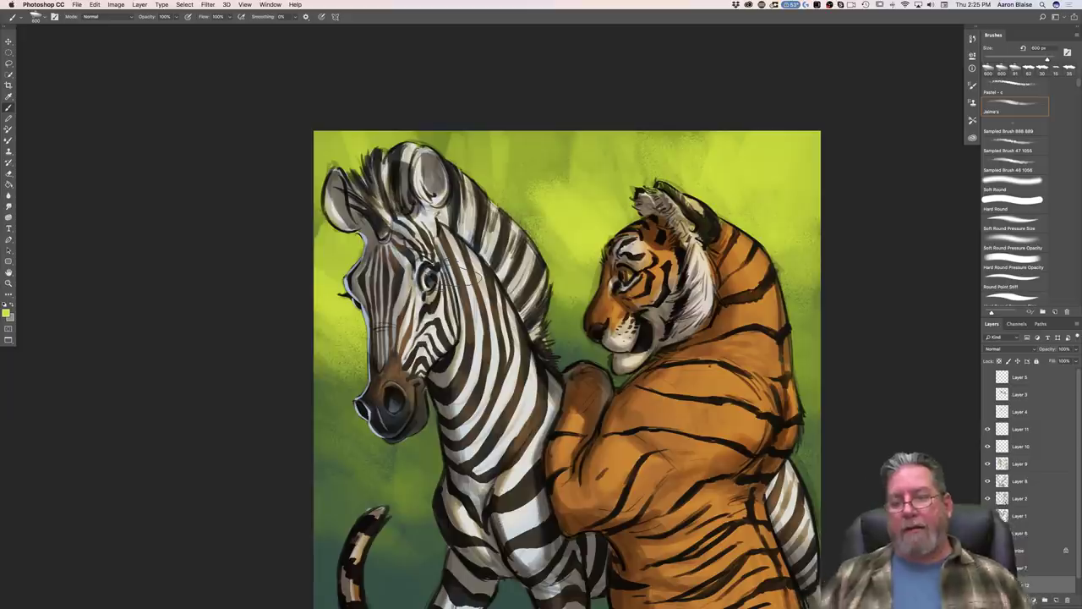
Step: Examine the brightened background against the zebra and tiger at several magnifications
{"action": "key", "text": "super+minus"}
{"action": "key", "text": "super+minus"}
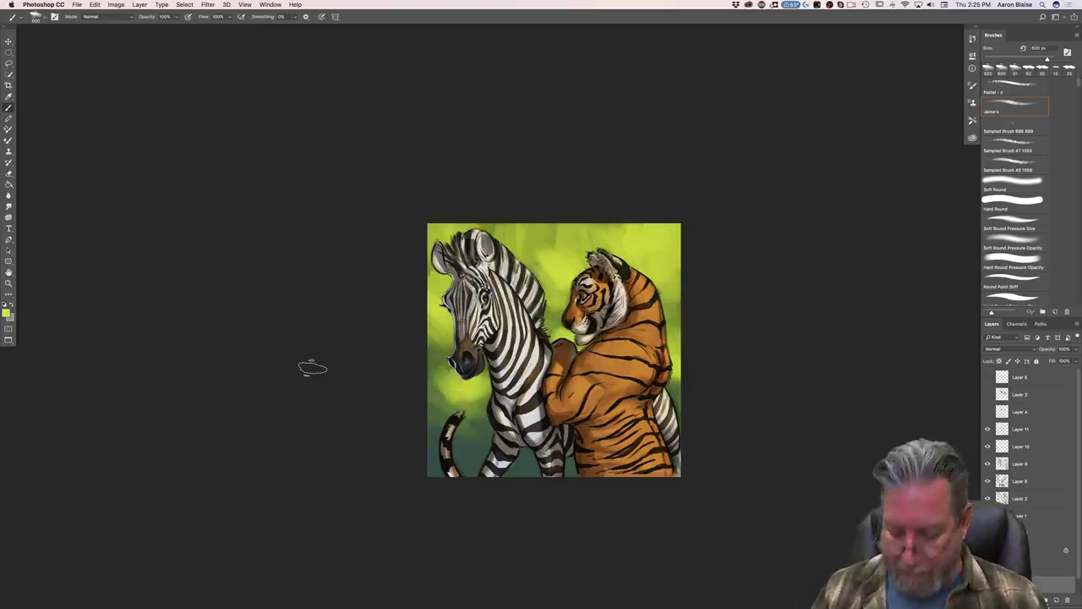
{"action": "key", "text": "super+plus"}
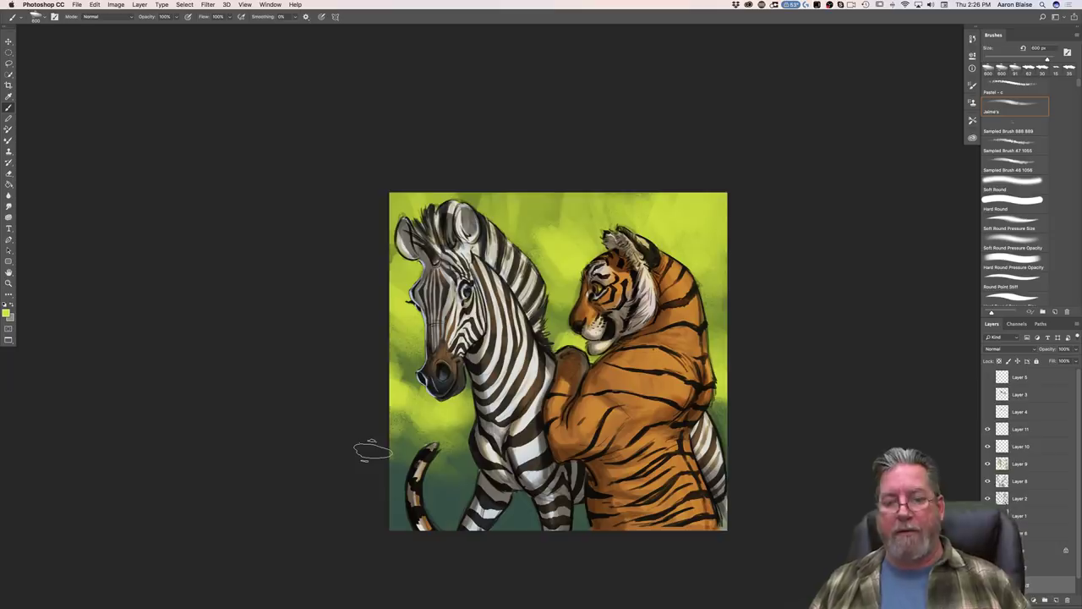
{"action": "key", "text": "super+plus"}
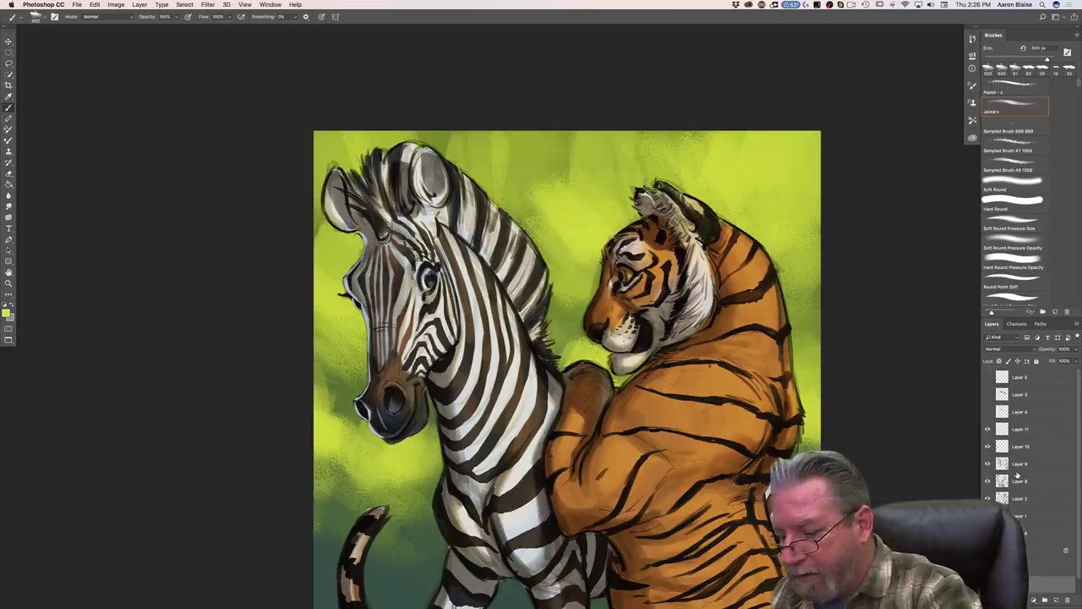
{"action": "key", "text": "super+minus"}
{"action": "key", "text": "super+minus"}
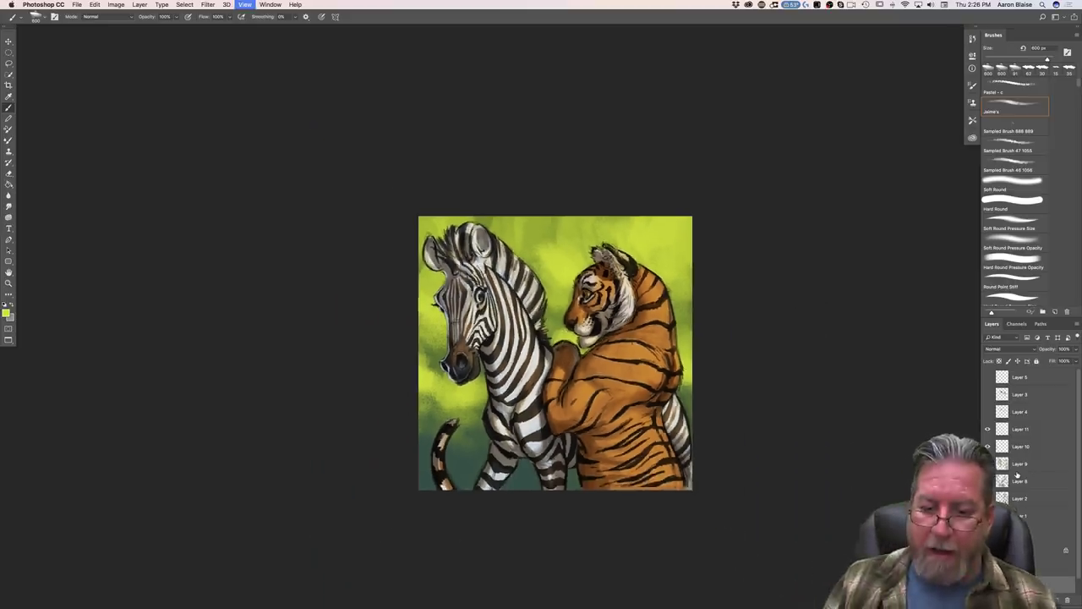
{"action": "key", "text": "super+plus"}
{"action": "key", "text": "super+plus"}
{"action": "key", "text": "super+plus"}
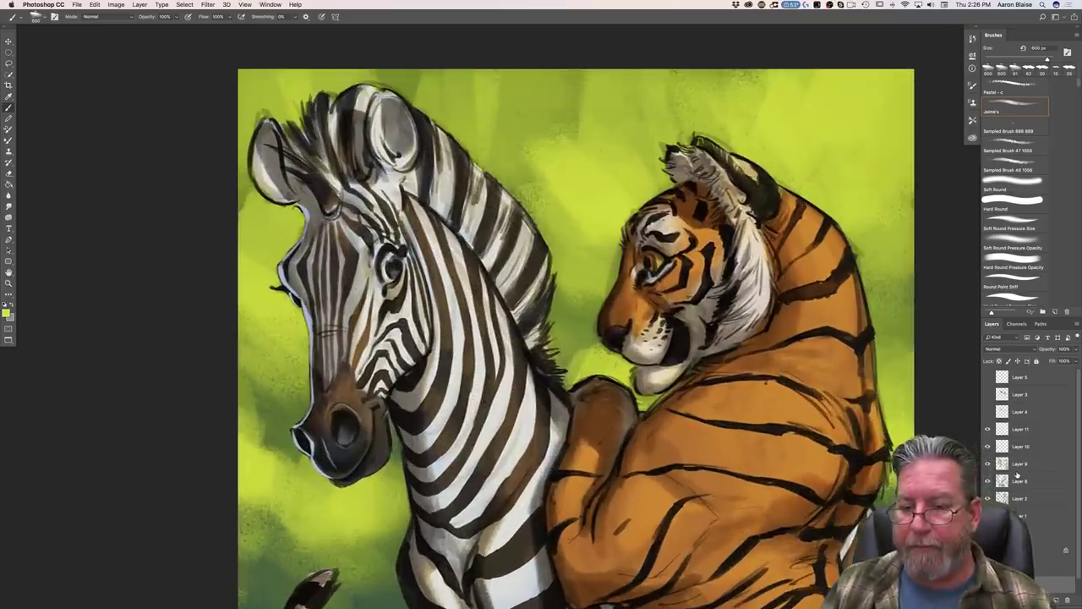
{"action": "key", "text": "super+minus"}
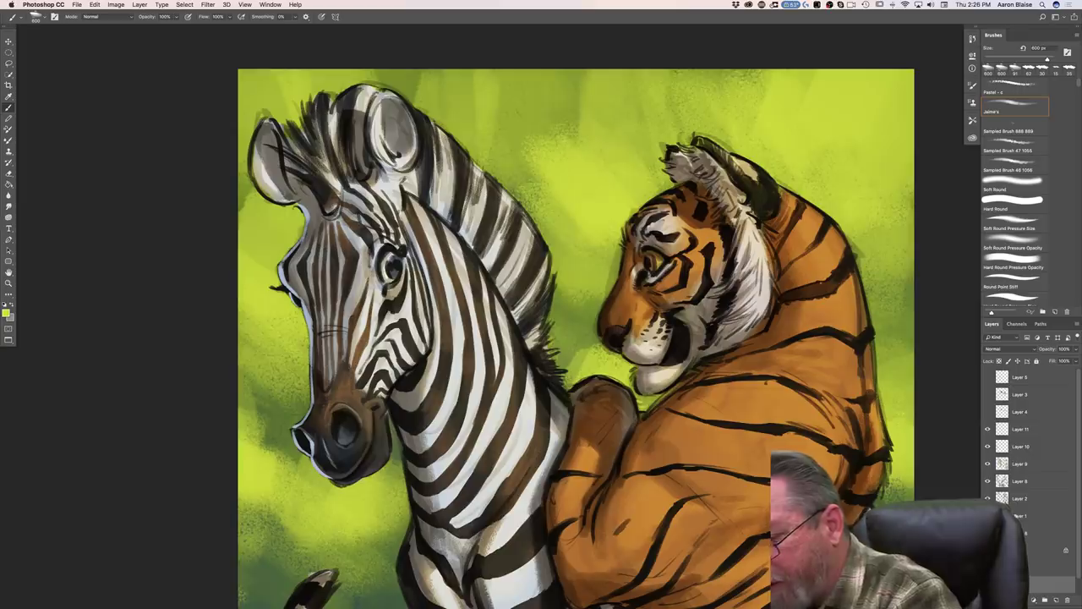
{"action": "key", "text": "super+plus"}
Step: Try flattening all layers into the background, and undo the merge
{"action": "left_click", "coordinate": [1023, 515]}
{"action": "left_click", "coordinate": [1013, 263]}
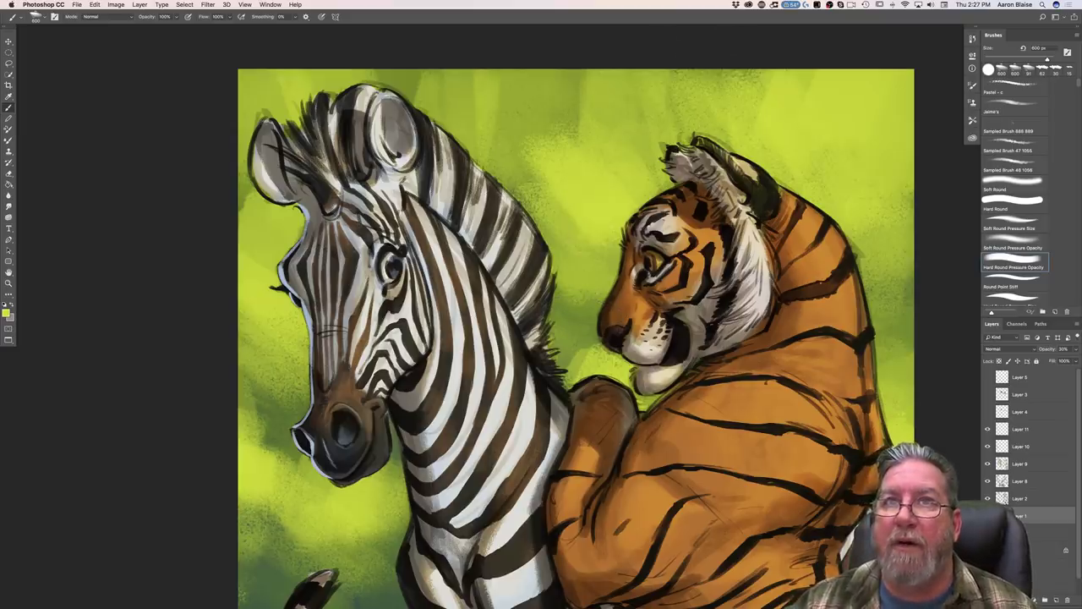
{"action": "key", "text": "super+shift+e"}
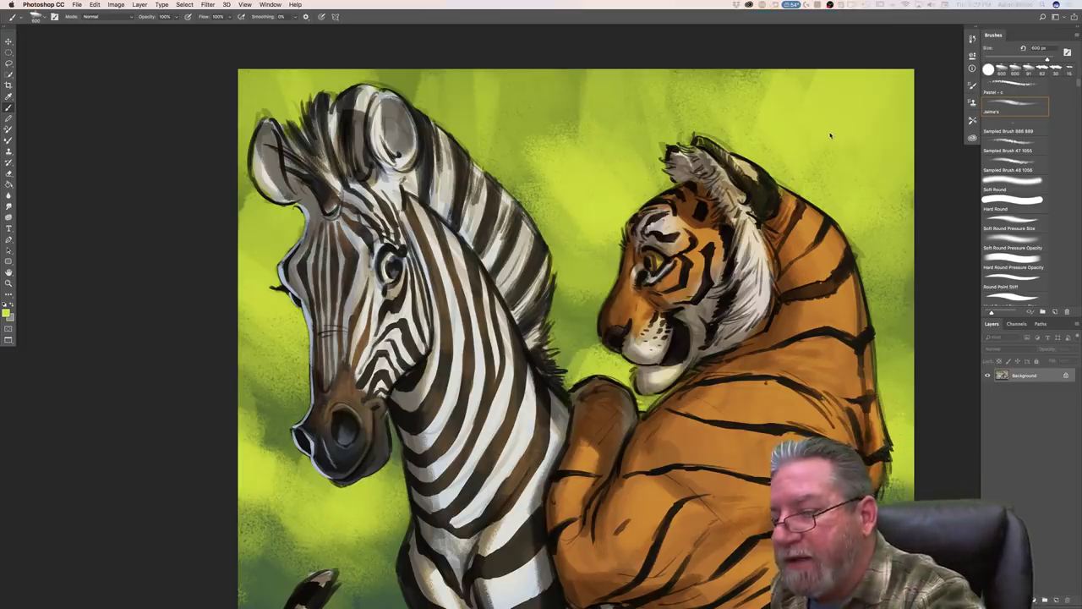
{"action": "key", "text": "super+z"}
Step: Toggle the visibility of the upper painted layers to find the rim lighting, and select Layer 11
{"action": "left_click", "coordinate": [987, 464]}
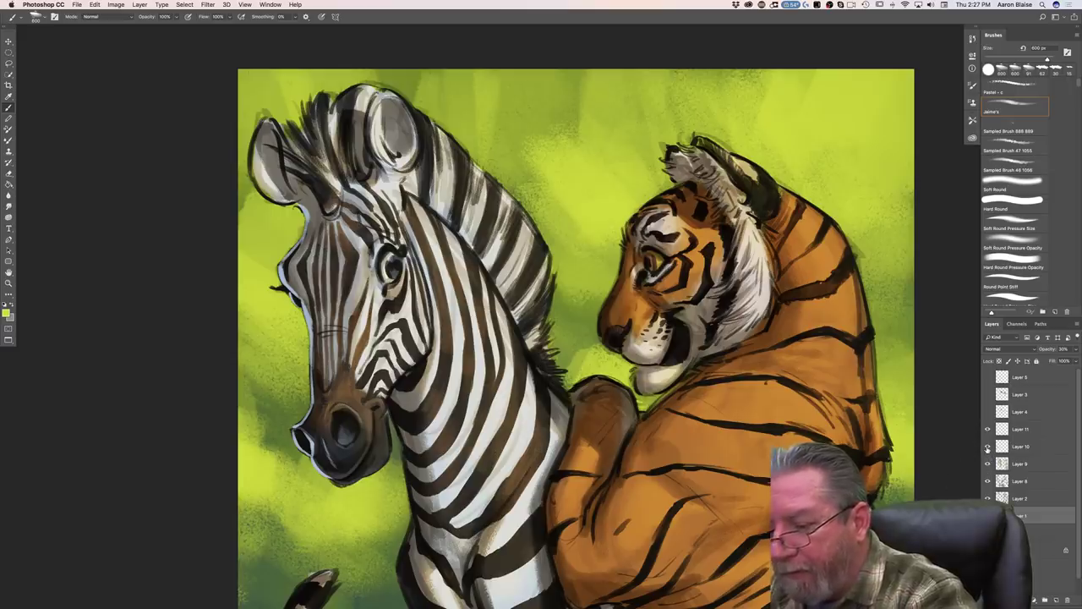
{"action": "left_click", "coordinate": [986, 449]}
{"action": "left_click", "coordinate": [986, 446]}
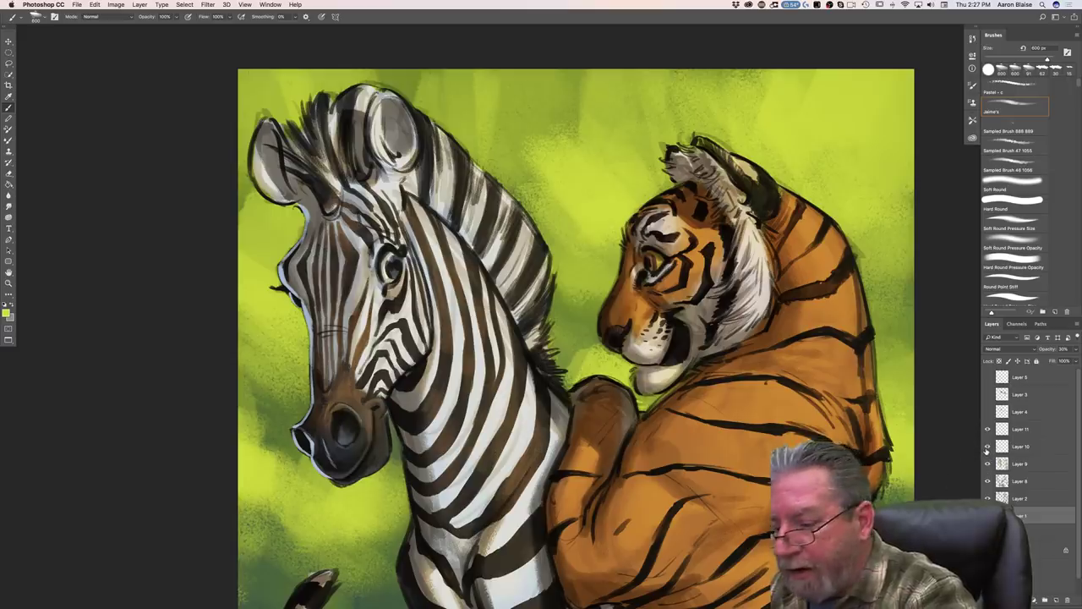
{"action": "left_click", "coordinate": [987, 429]}
{"action": "left_click", "coordinate": [987, 430]}
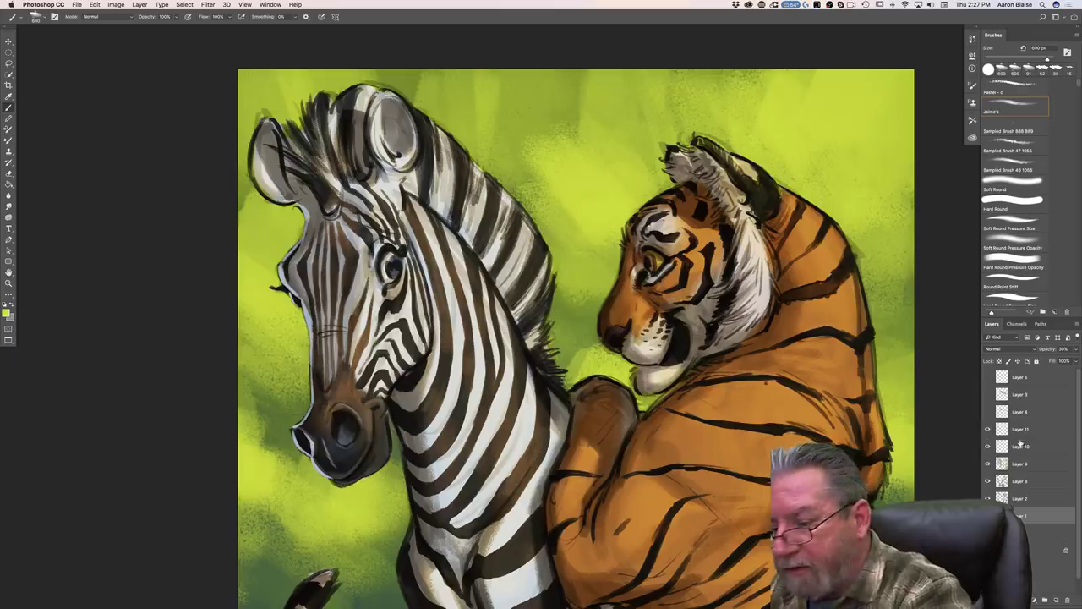
{"action": "left_click", "coordinate": [1021, 431]}
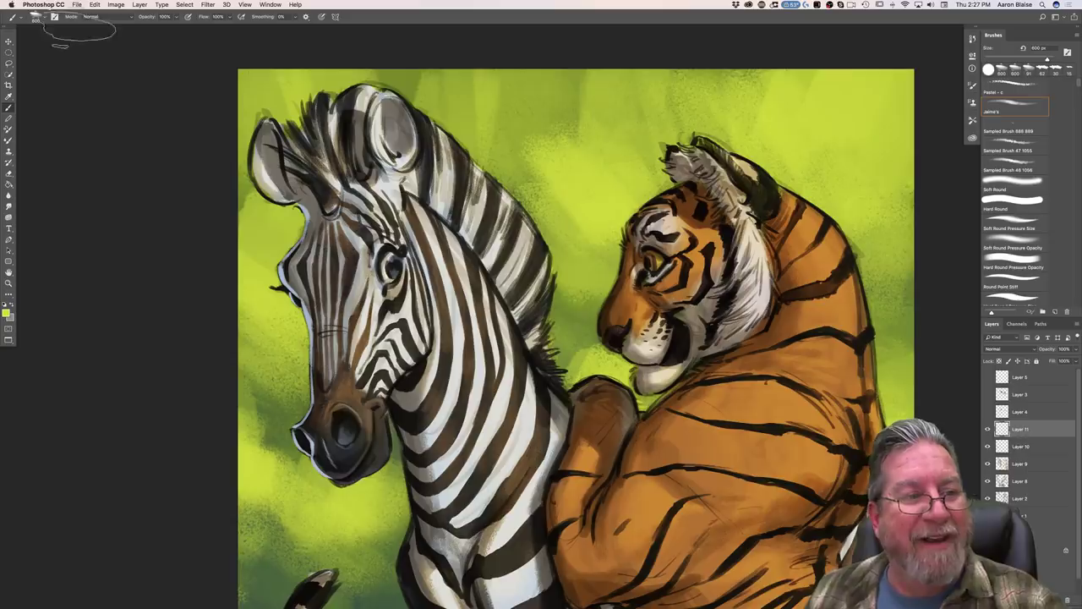
Step: Shift the hue of Layer 11's rim light to a green tint with a Hue/Saturation adjustment
{"action": "left_click", "coordinate": [116, 5]}
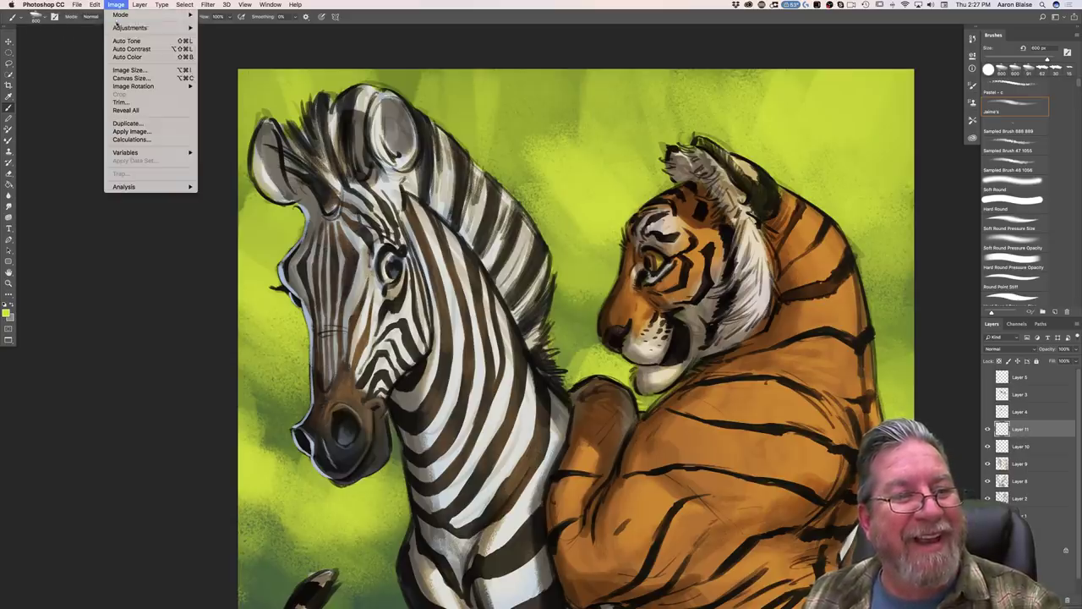
{"action": "mouse_move", "coordinate": [135, 28]}
{"action": "left_click", "coordinate": [211, 73]}
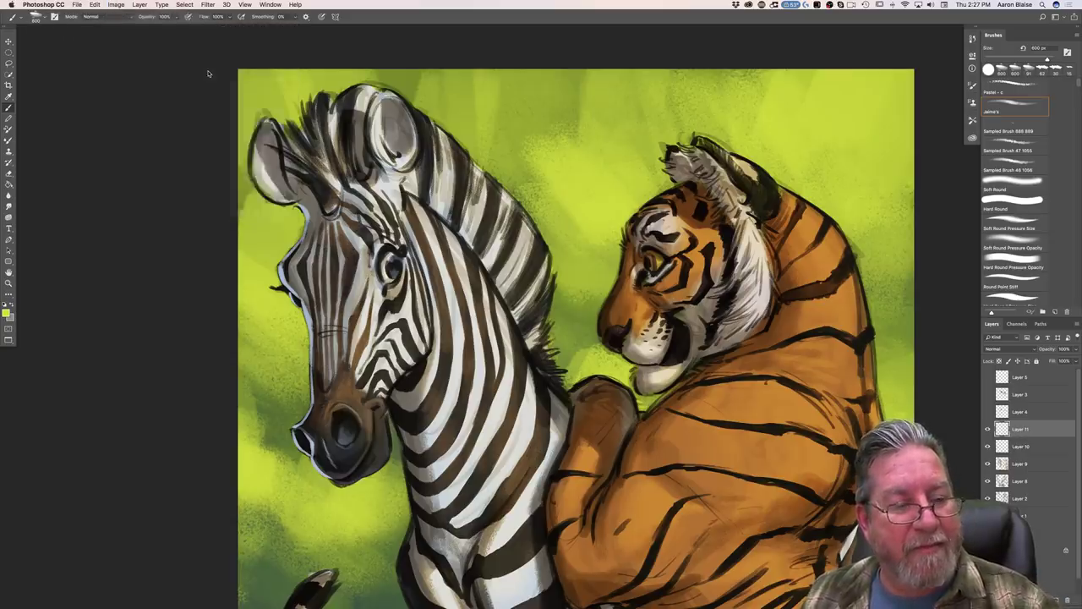
{"action": "mouse_move", "coordinate": [157, 150]}
{"action": "left_mouse_down"}
{"action": "mouse_move", "coordinate": [197, 151]}
{"action": "mouse_move", "coordinate": [124, 149]}
{"action": "left_mouse_up"}
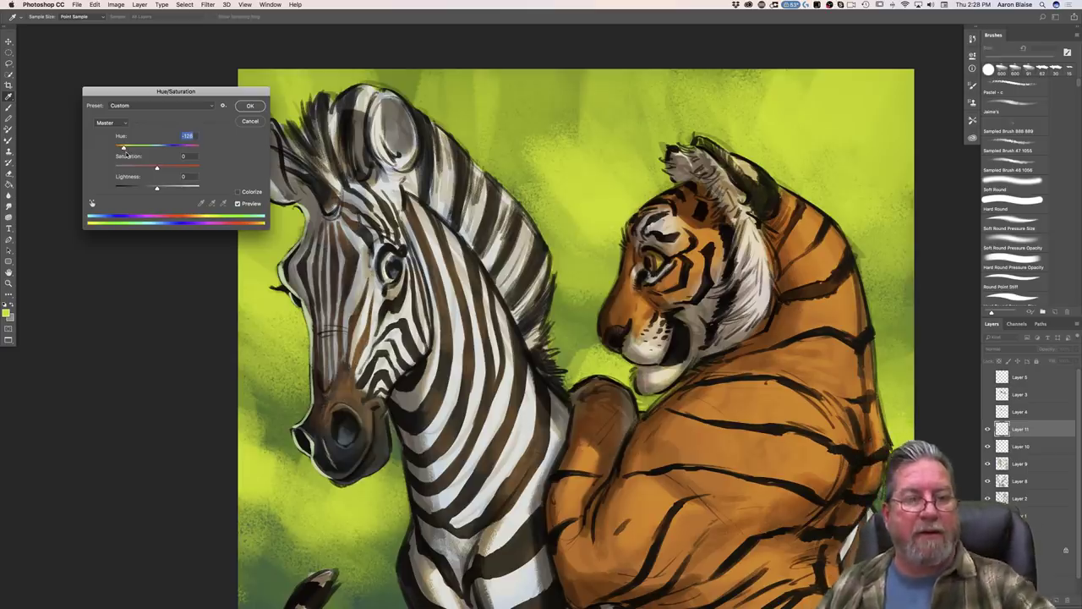
{"action": "key", "text": "Return"}
Step: Sample the rim light on the zebra's face and set the foreground colour to a light, pale yellow-green
{"action": "left_click", "coordinate": [6, 313]}
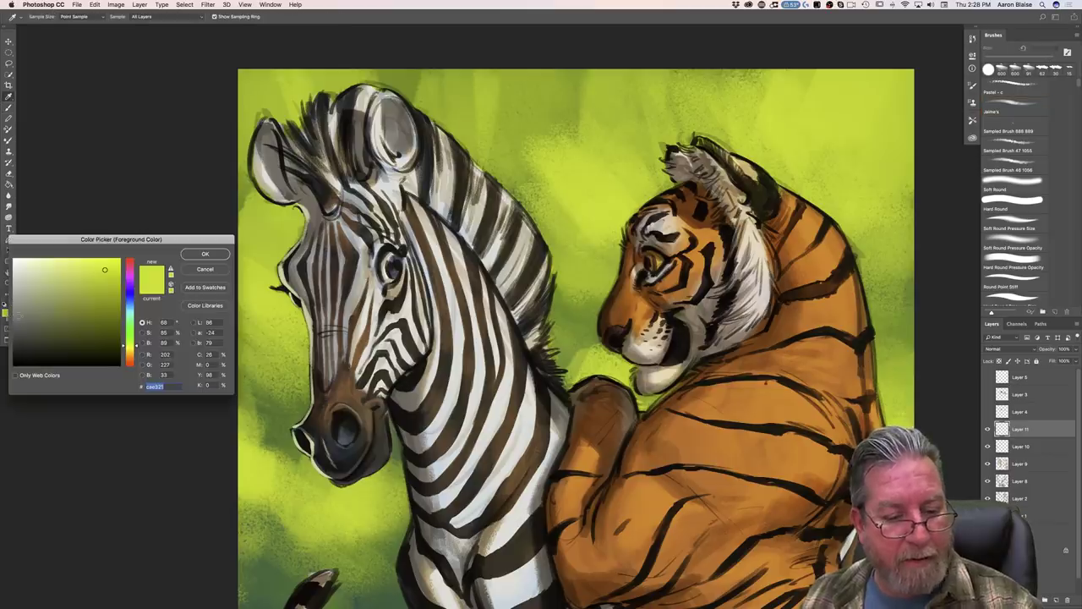
{"action": "left_click", "coordinate": [310, 311]}
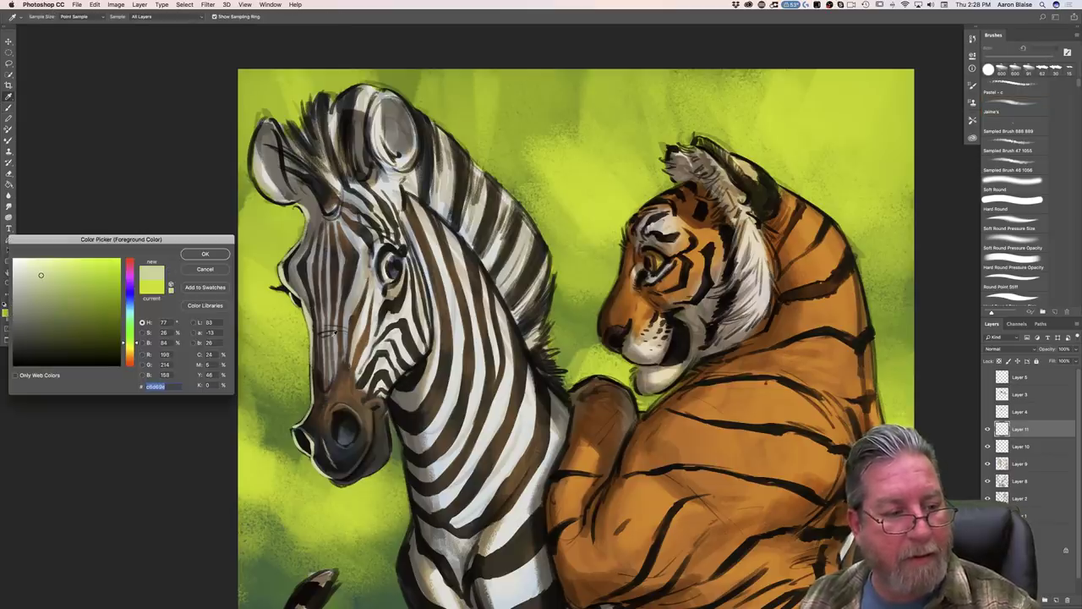
{"action": "left_click", "coordinate": [49, 269]}
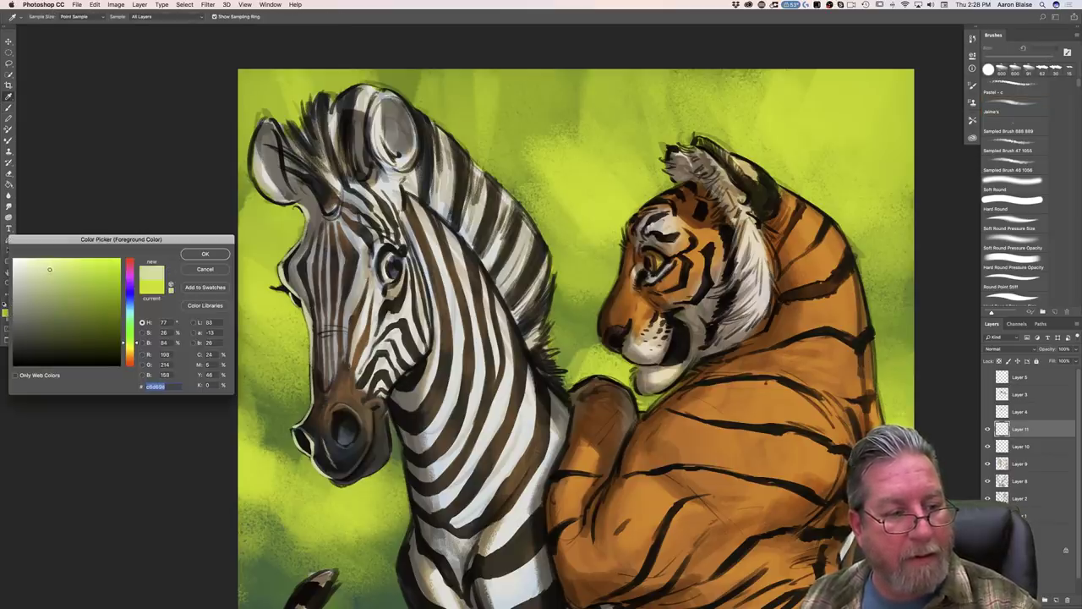
{"action": "key", "text": "Return"}
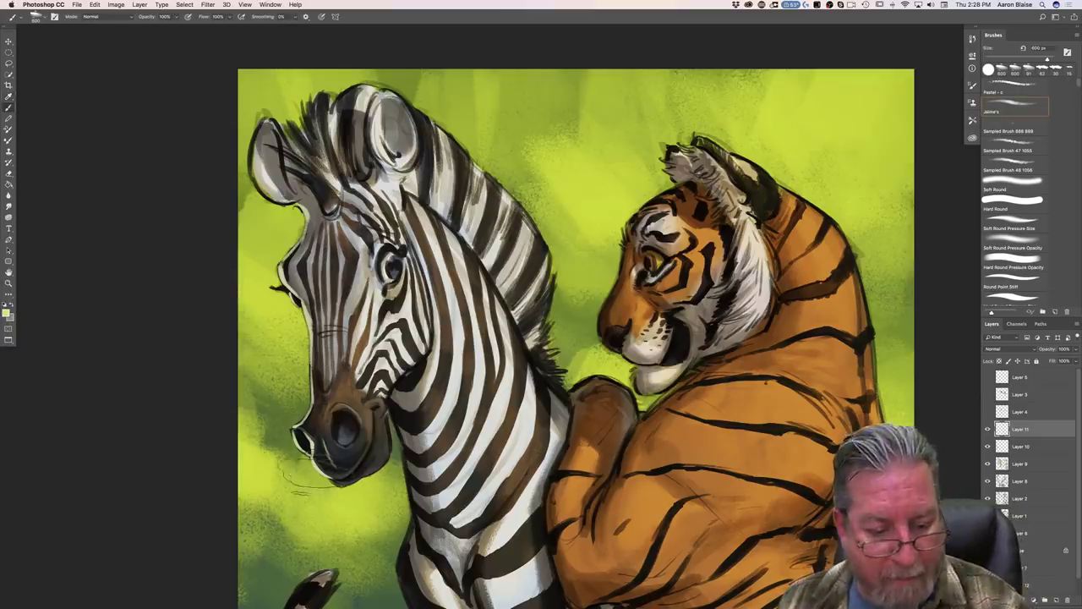
Step: Load the 62 px Pastel brush with pressure-controlled size and stroke rim light under the zebra's muzzle
{"action": "left_click", "coordinate": [37, 17]}
{"action": "left_click", "coordinate": [43, 106]}
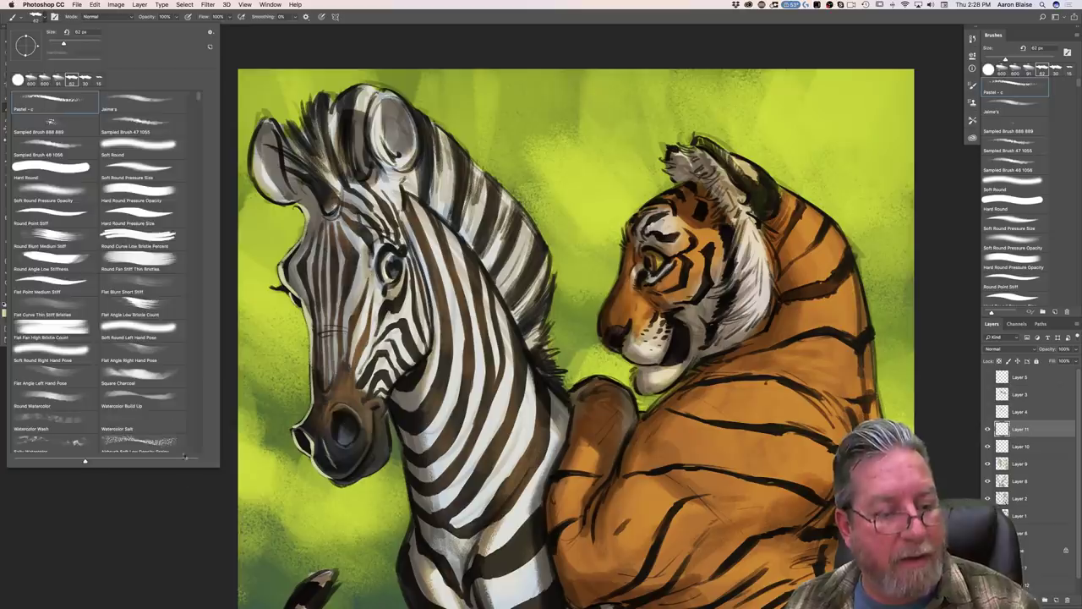
{"action": "left_click", "coordinate": [175, 530]}
{"action": "left_click_drag", "start_coordinate": [315, 465], "coordinate": [347, 478]}
{"action": "left_click", "coordinate": [321, 17]}
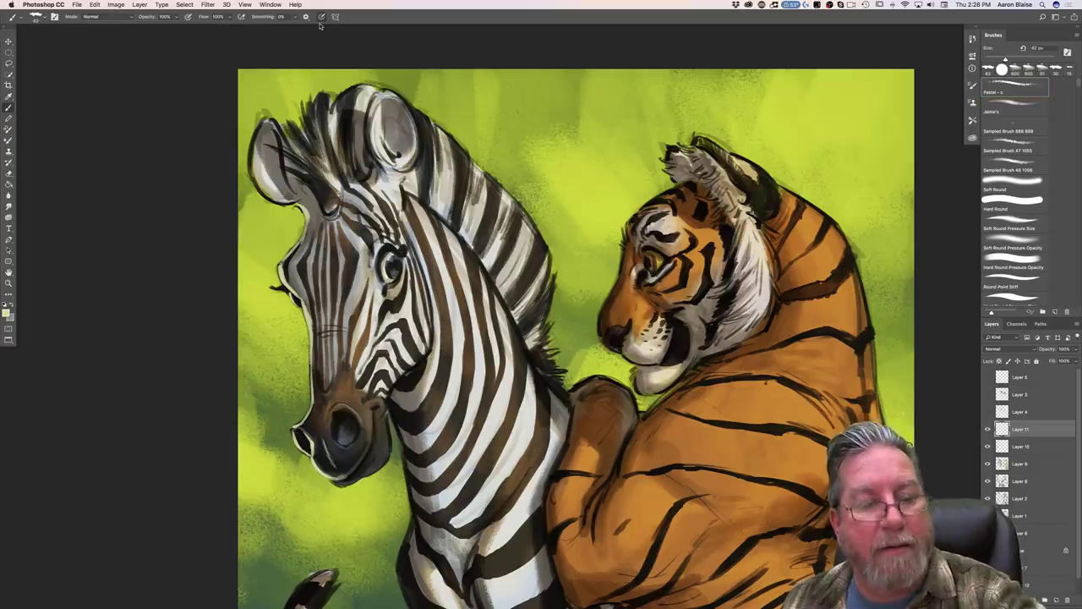
{"action": "mouse_move", "coordinate": [347, 478]}
{"action": "left_mouse_down"}
{"action": "mouse_move", "coordinate": [328, 479]}
{"action": "mouse_move", "coordinate": [349, 483]}
{"action": "left_mouse_up"}
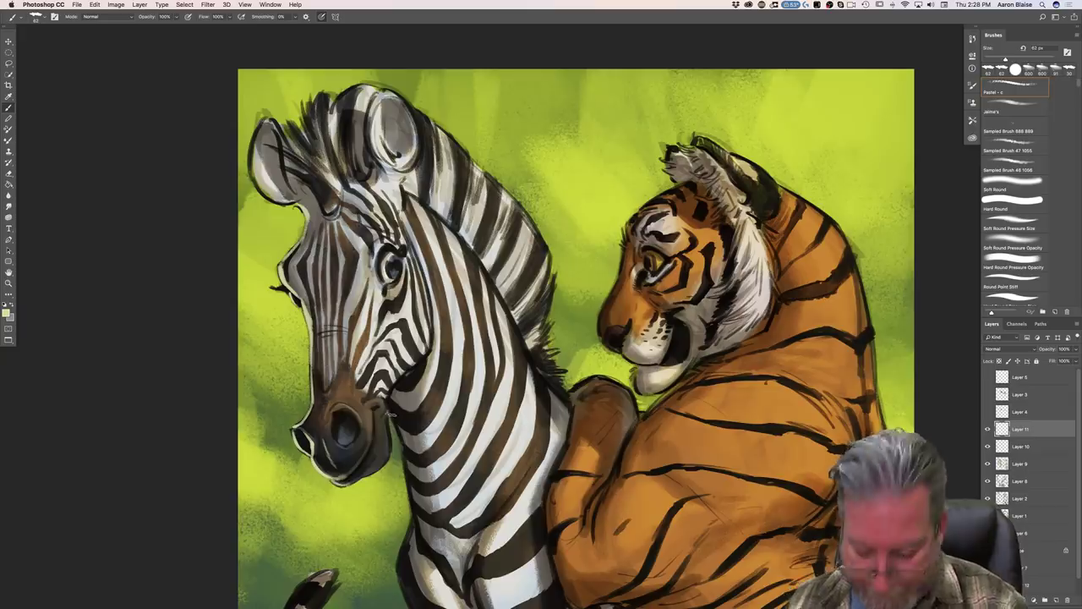
Step: Darken the foreground colour to a muted green (H 77, S 35, B 76) and paint rim light along the zebra's throat and front neck edge
{"action": "left_click", "coordinate": [7, 314]}
{"action": "left_click", "coordinate": [51, 282]}
{"action": "left_click", "coordinate": [202, 254]}
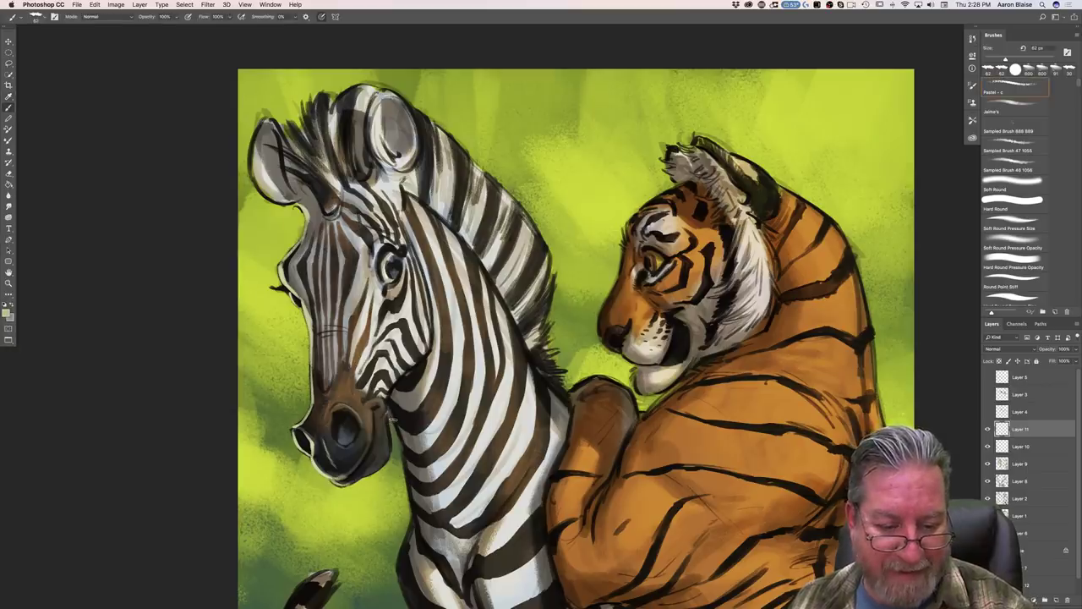
{"action": "left_click_drag", "start_coordinate": [388, 404], "coordinate": [403, 446]}
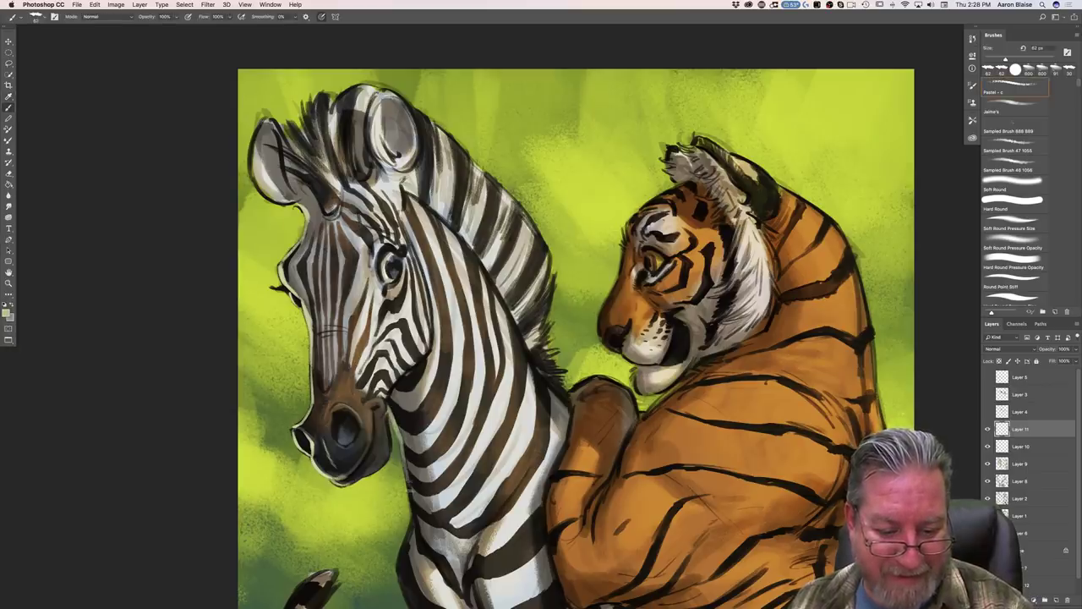
{"action": "left_click_drag", "start_coordinate": [412, 505], "coordinate": [441, 573]}
Step: Paint green rim light down the front edge of the zebra's chest and along the contour between chest and shoulder
{"action": "scroll", "coordinate": [165, 351], "scroll_direction": "down", "scroll_amount": 5}
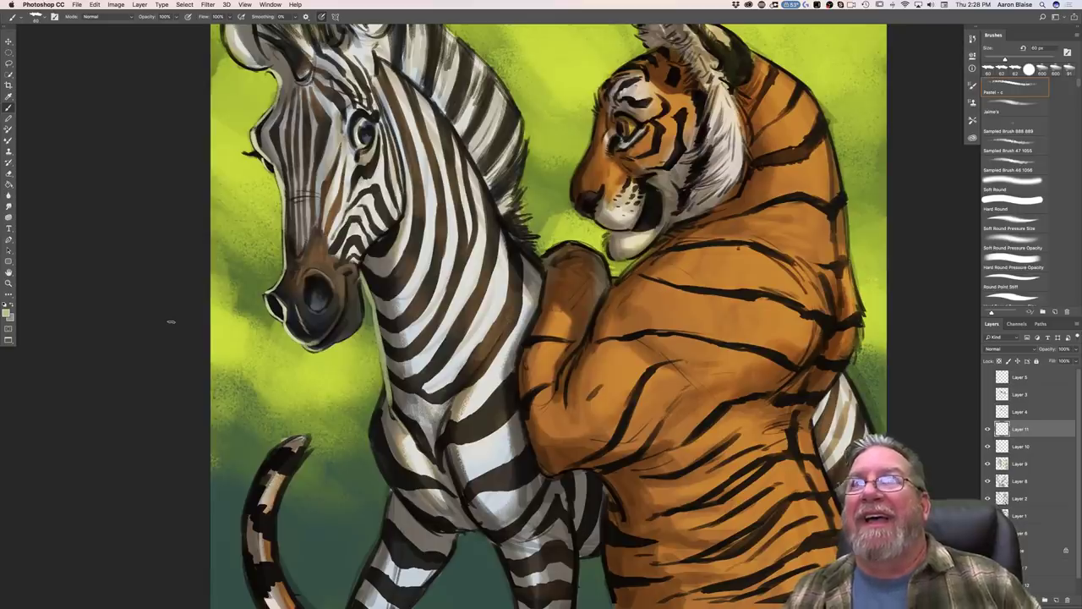
{"action": "mouse_move", "coordinate": [385, 388]}
{"action": "left_mouse_down"}
{"action": "mouse_move", "coordinate": [371, 424]}
{"action": "mouse_move", "coordinate": [376, 414]}
{"action": "mouse_move", "coordinate": [373, 452]}
{"action": "mouse_move", "coordinate": [391, 480]}
{"action": "left_mouse_up"}
{"action": "mouse_move", "coordinate": [372, 424]}
{"action": "left_mouse_down"}
{"action": "mouse_move", "coordinate": [380, 467]}
{"action": "mouse_move", "coordinate": [371, 436]}
{"action": "left_mouse_up"}
{"action": "left_click_drag", "start_coordinate": [387, 475], "coordinate": [419, 515]}
{"action": "mouse_move", "coordinate": [445, 441]}
{"action": "left_mouse_down"}
{"action": "mouse_move", "coordinate": [475, 516]}
{"action": "mouse_move", "coordinate": [453, 459]}
{"action": "left_mouse_up"}
{"action": "left_click_drag", "start_coordinate": [454, 418], "coordinate": [450, 435]}
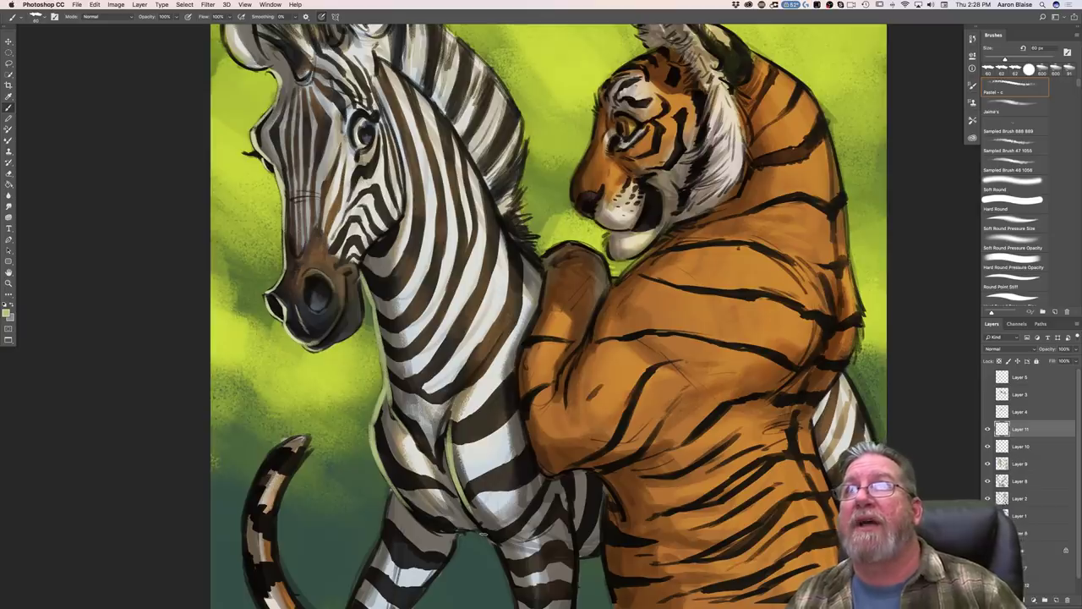
Step: Paint green rim light down the outer edge of the zebra's forward front leg to the canvas edge
{"action": "left_click_drag", "start_coordinate": [390, 488], "coordinate": [353, 592]}
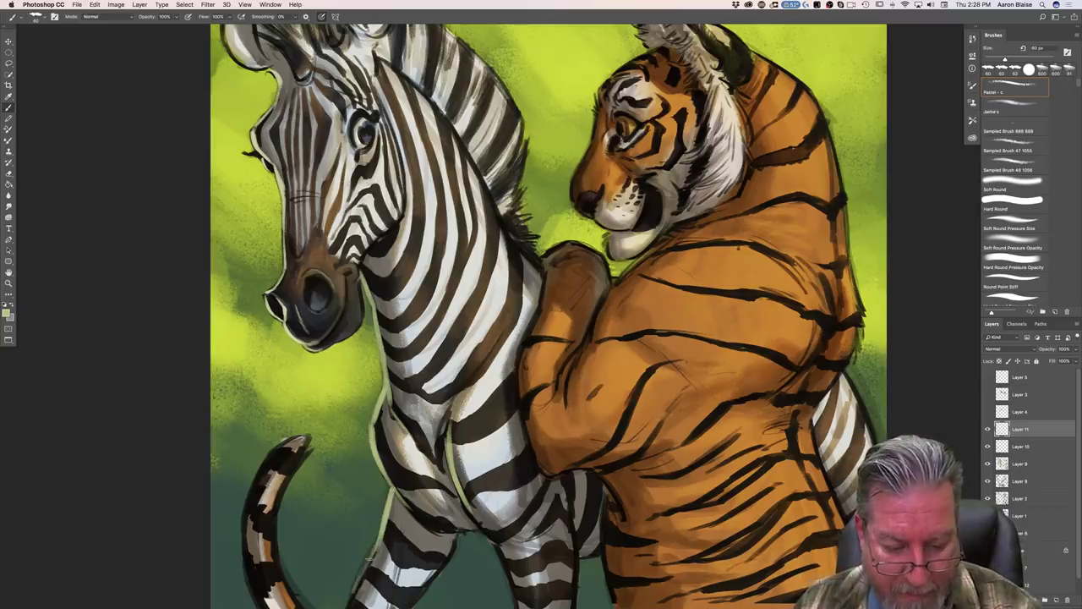
{"action": "scroll", "coordinate": [169, 346], "scroll_direction": "down", "scroll_amount": 5}
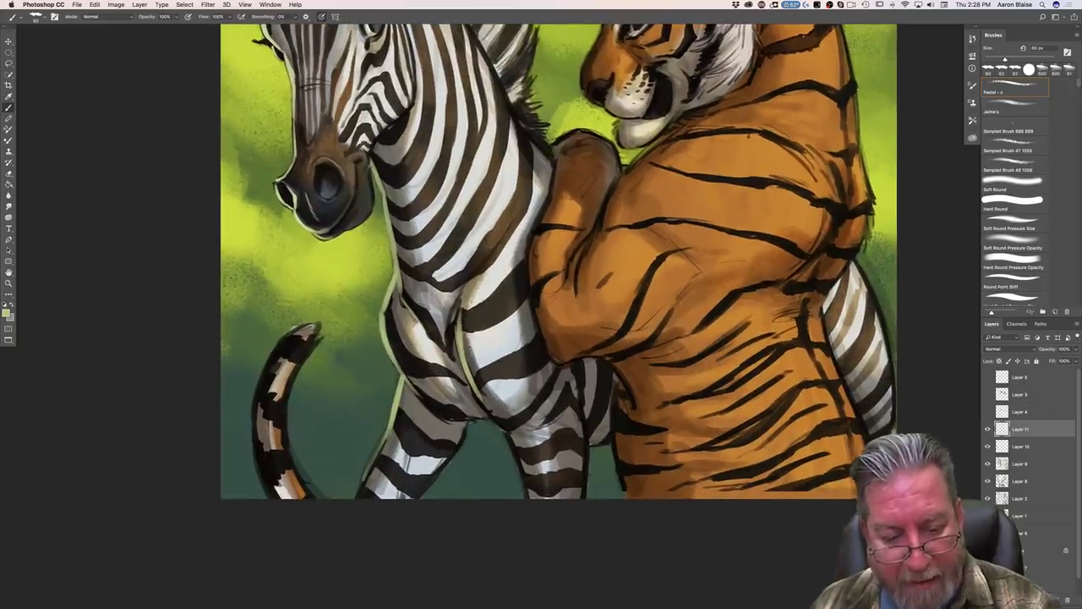
{"action": "left_click_drag", "start_coordinate": [385, 439], "coordinate": [355, 499]}
{"action": "left_click_drag", "start_coordinate": [374, 464], "coordinate": [353, 499]}
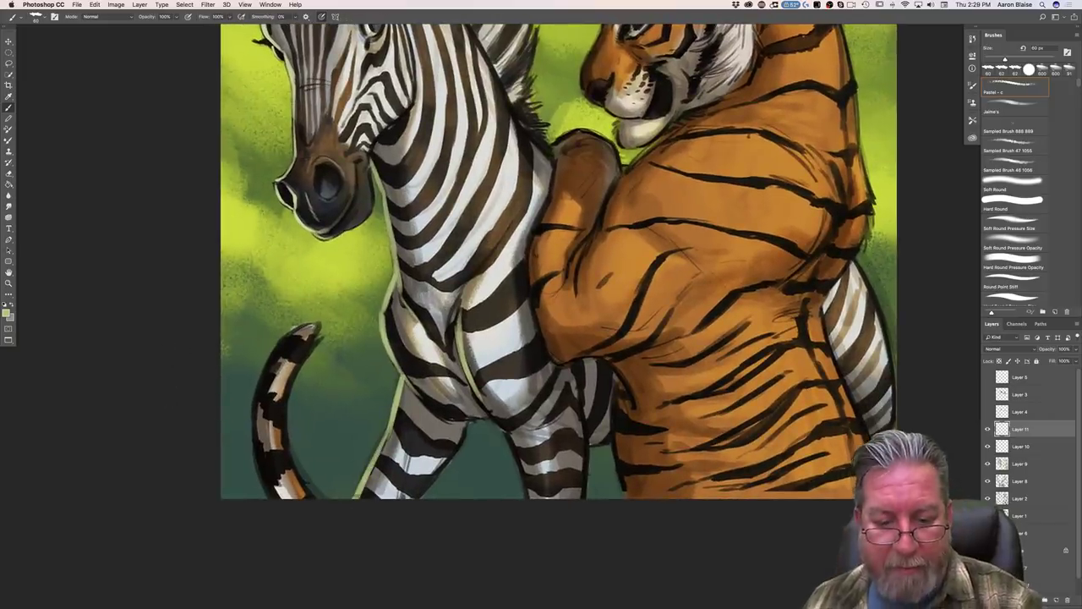
Step: Paint green rim light from the lower chest down the zebra's other front leg, and reinforce the rims on both legs
{"action": "mouse_move", "coordinate": [475, 397]}
{"action": "left_mouse_down"}
{"action": "mouse_move", "coordinate": [524, 435]}
{"action": "mouse_move", "coordinate": [519, 471]}
{"action": "left_mouse_up"}
{"action": "left_click_drag", "start_coordinate": [503, 424], "coordinate": [531, 484]}
{"action": "left_click_drag", "start_coordinate": [511, 448], "coordinate": [530, 499]}
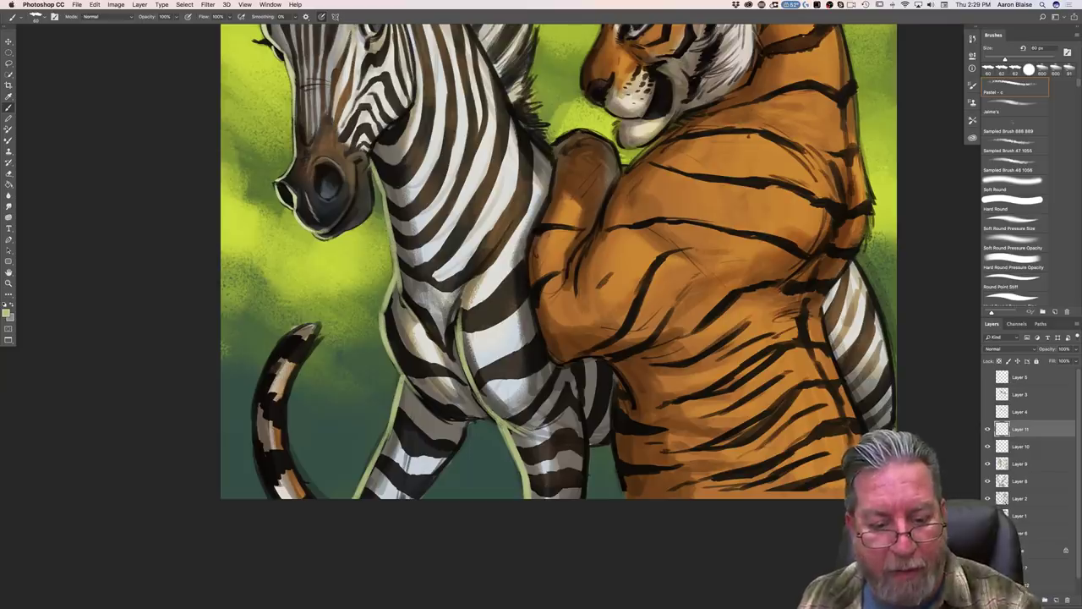
{"action": "left_click_drag", "start_coordinate": [404, 384], "coordinate": [355, 499]}
{"action": "left_click_drag", "start_coordinate": [506, 430], "coordinate": [476, 395]}
{"action": "mouse_move", "coordinate": [516, 442]}
{"action": "left_mouse_down"}
{"action": "mouse_move", "coordinate": [528, 478]}
{"action": "mouse_move", "coordinate": [523, 456]}
{"action": "mouse_move", "coordinate": [526, 464]}
{"action": "left_mouse_up"}
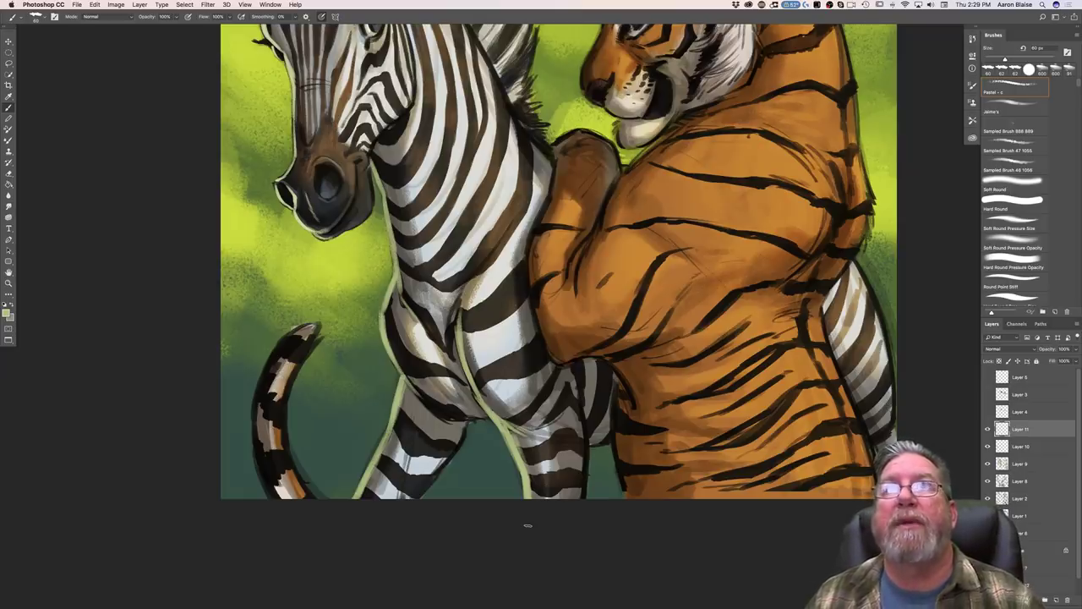
Step: Reduce the brush size and paint fine green rim light around the zebra's nostrils and muzzle
{"action": "mouse_move", "coordinate": [127, 453]}
{"action": "left_mouse_down"}
{"action": "mouse_move", "coordinate": [141, 463]}
{"action": "mouse_move", "coordinate": [191, 436]}
{"action": "mouse_move", "coordinate": [202, 415]}
{"action": "mouse_move", "coordinate": [212, 280]}
{"action": "mouse_move", "coordinate": [186, 295]}
{"action": "mouse_move", "coordinate": [196, 295]}
{"action": "left_mouse_up"}
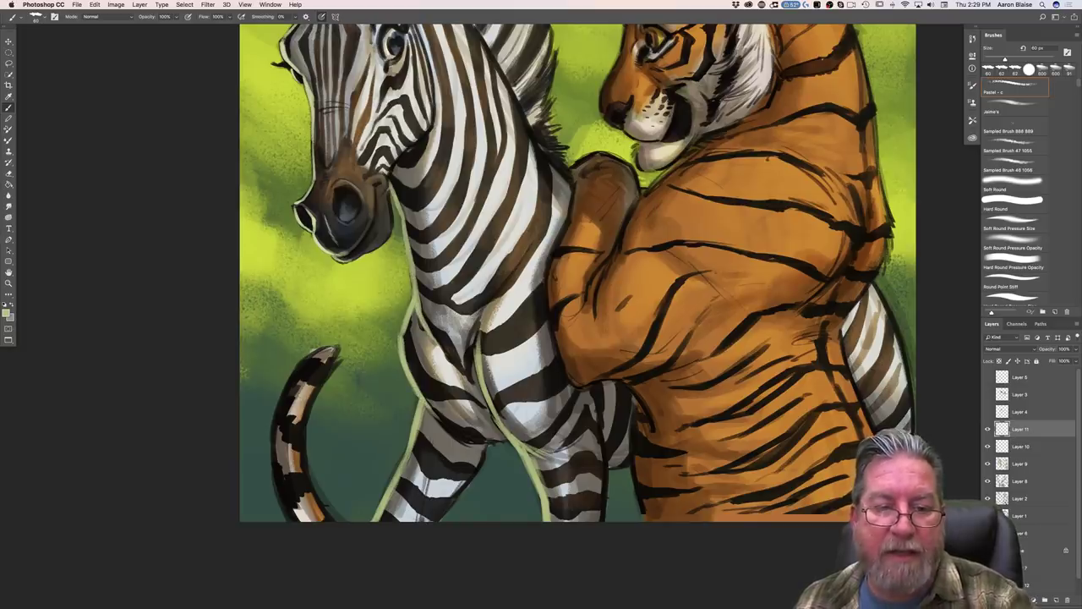
{"action": "left_click_drag", "start_coordinate": [165, 333], "coordinate": [212, 457]}
{"action": "key", "text": "bracketleft"}
{"action": "key", "text": "bracketleft"}
{"action": "key", "text": "bracketleft"}
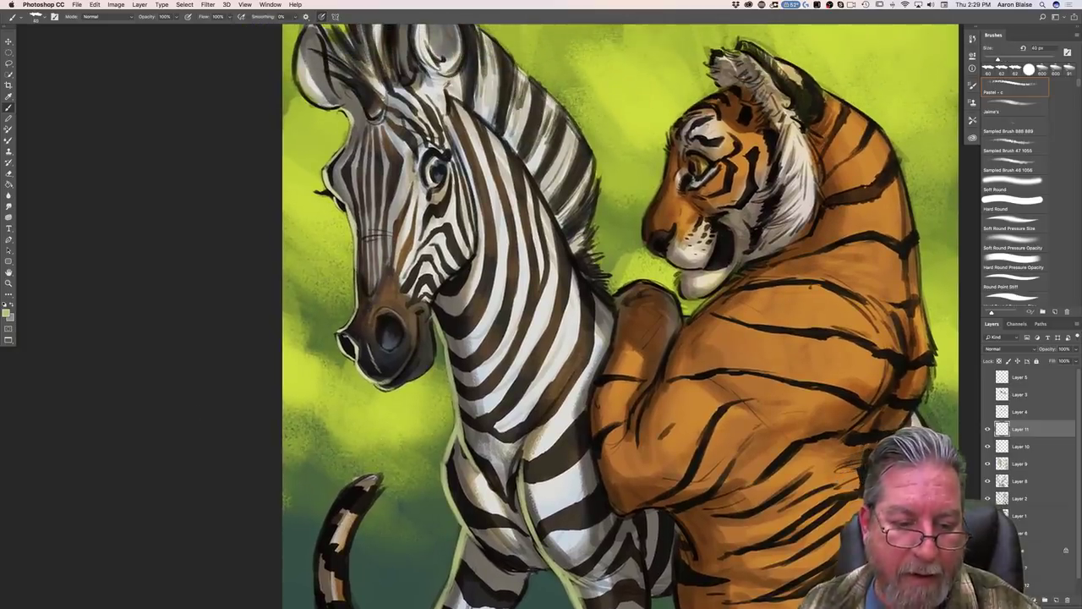
{"action": "left_click_drag", "start_coordinate": [342, 333], "coordinate": [350, 339]}
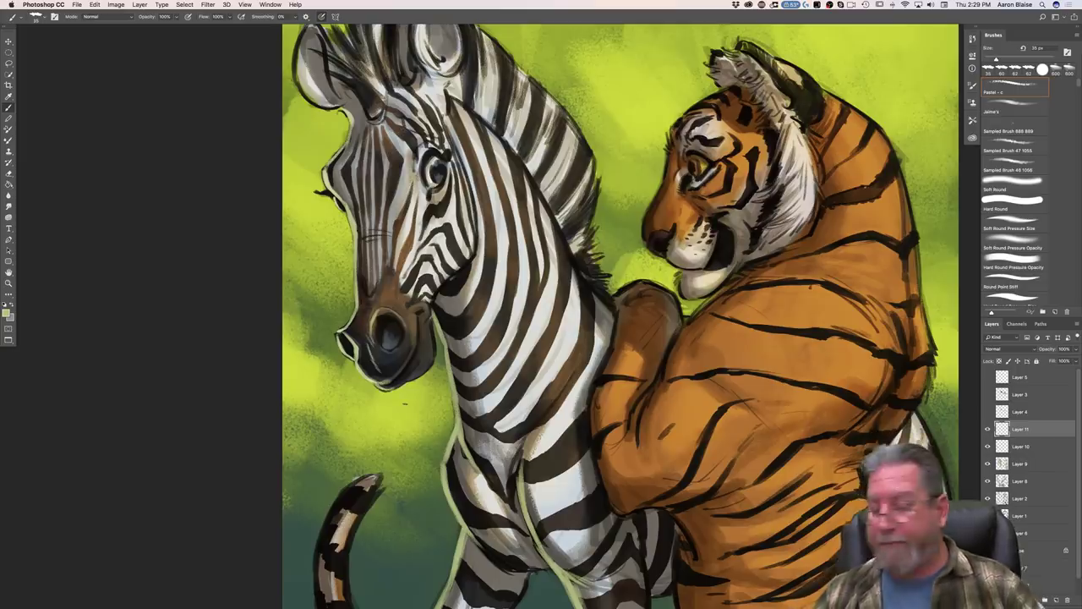
{"action": "key", "text": "F2"}
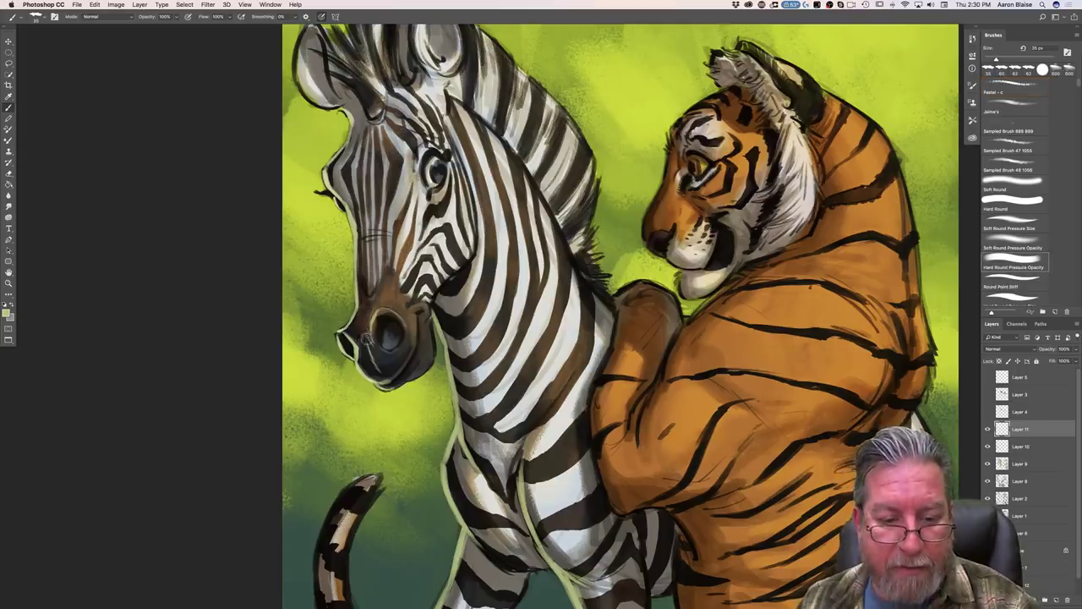
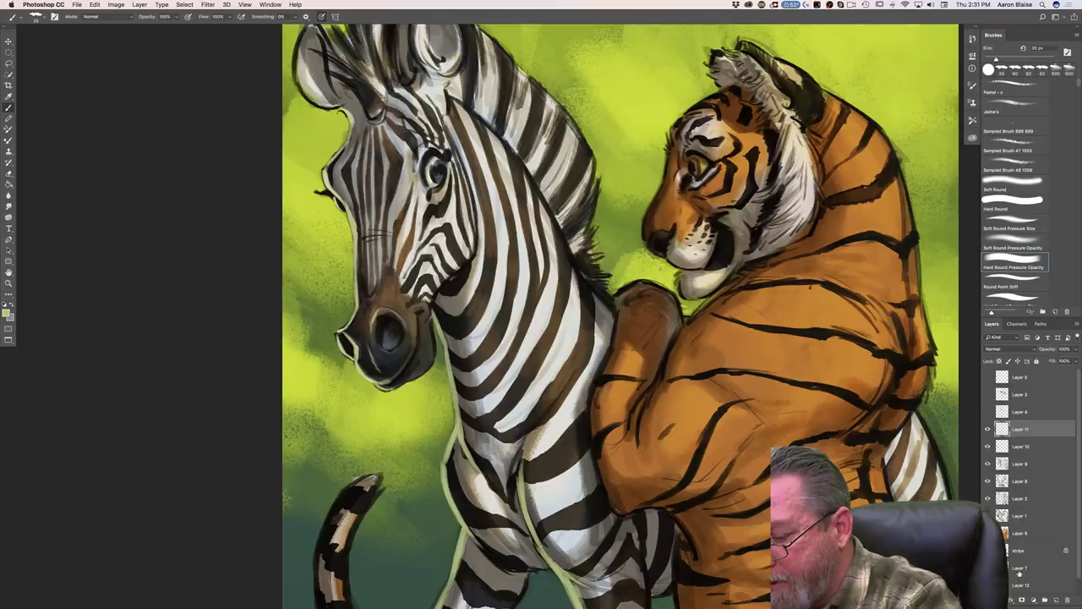
Step: Add a new layer directly above Layer 7, sample near-white from the zebra's neck, and brush highlights on the upper neck stripes
{"action": "left_click", "coordinate": [1019, 569]}
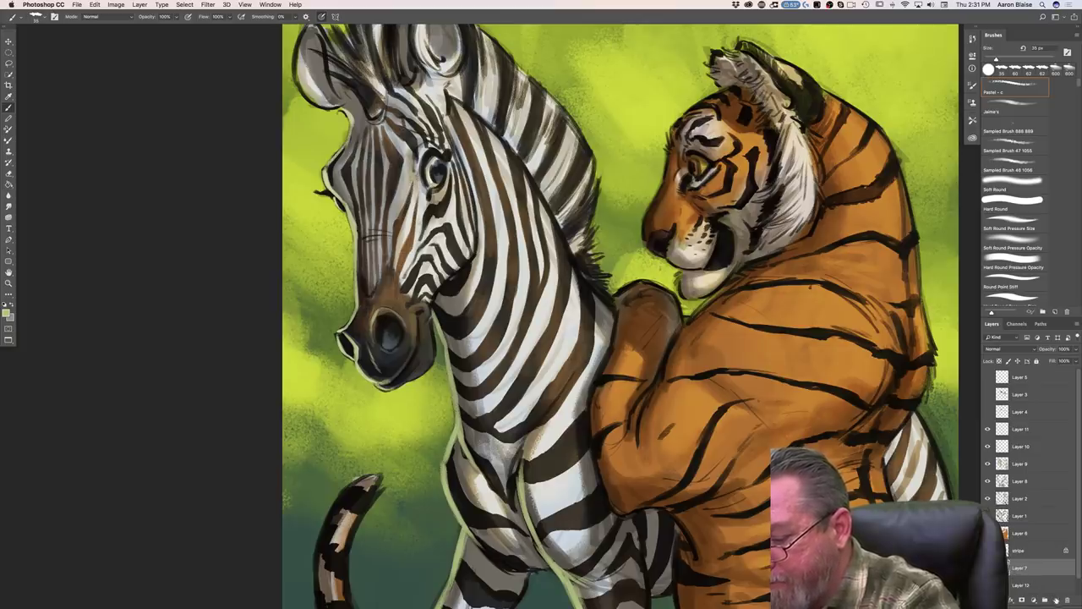
{"action": "left_click", "coordinate": [6, 312]}
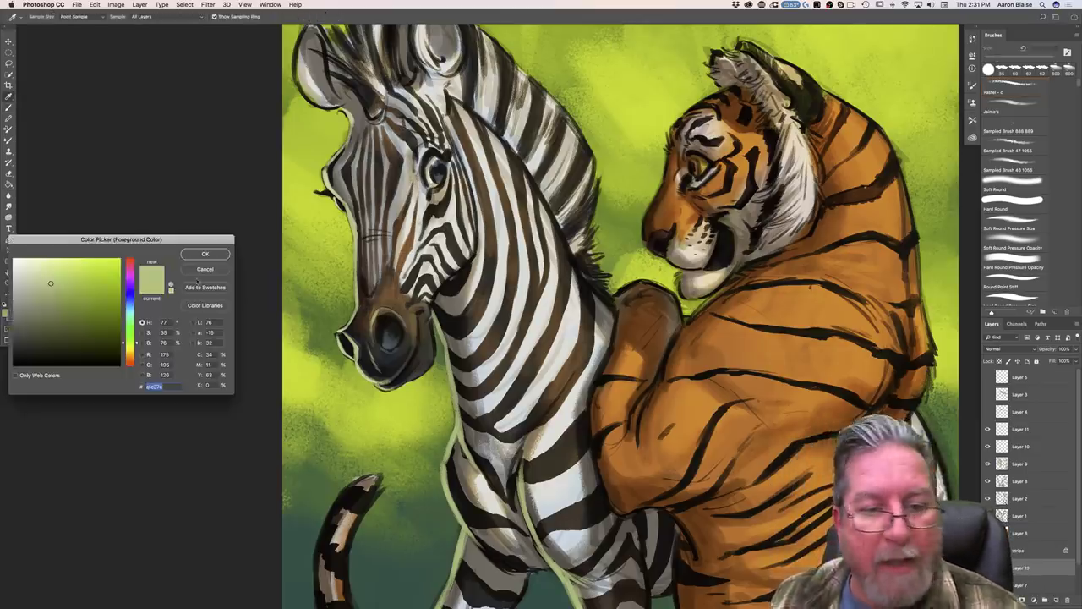
{"action": "left_click", "coordinate": [488, 165]}
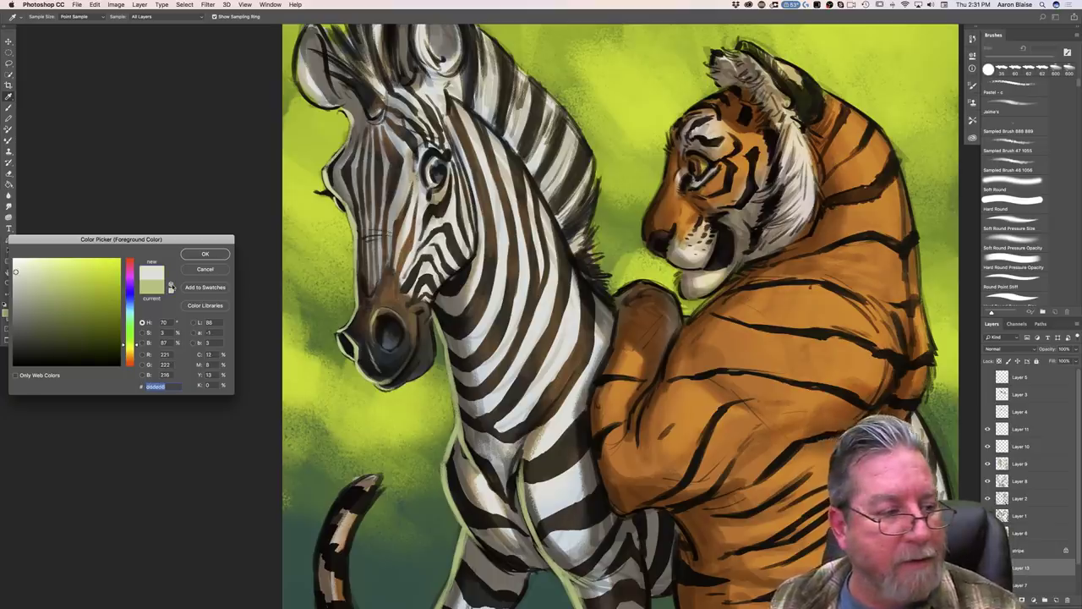
{"action": "left_click", "coordinate": [488, 165]}
{"action": "key", "text": "Return"}
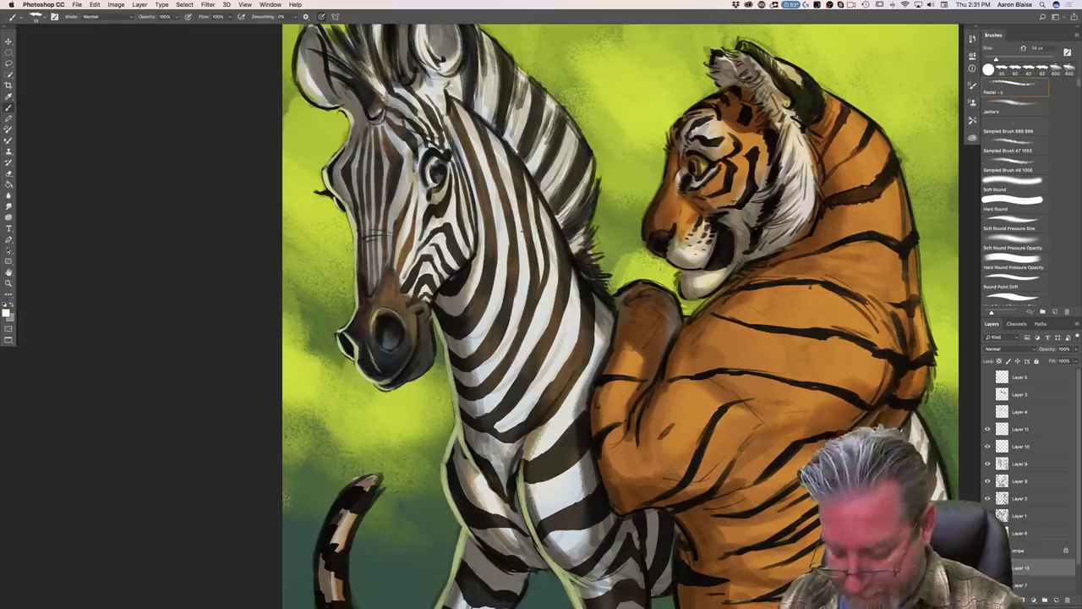
{"action": "mouse_move", "coordinate": [461, 128]}
{"action": "left_mouse_down"}
{"action": "mouse_move", "coordinate": [504, 171]}
{"action": "mouse_move", "coordinate": [510, 160]}
{"action": "left_mouse_up"}
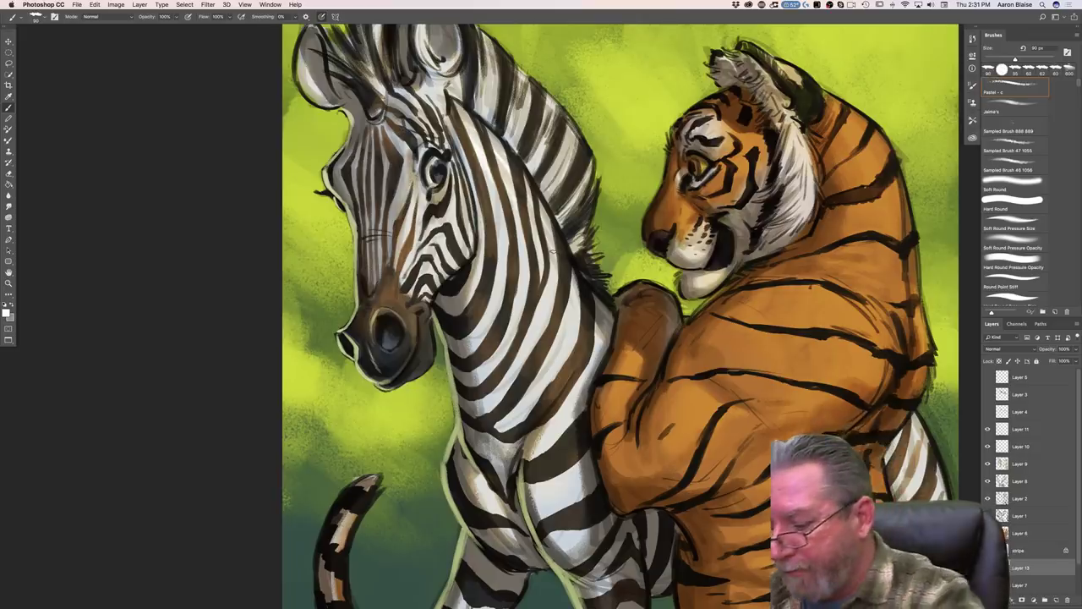
Step: Select Layer 1 and try near-white strokes on the white stripes of the zebra's upper neck
{"action": "left_click", "coordinate": [1019, 515]}
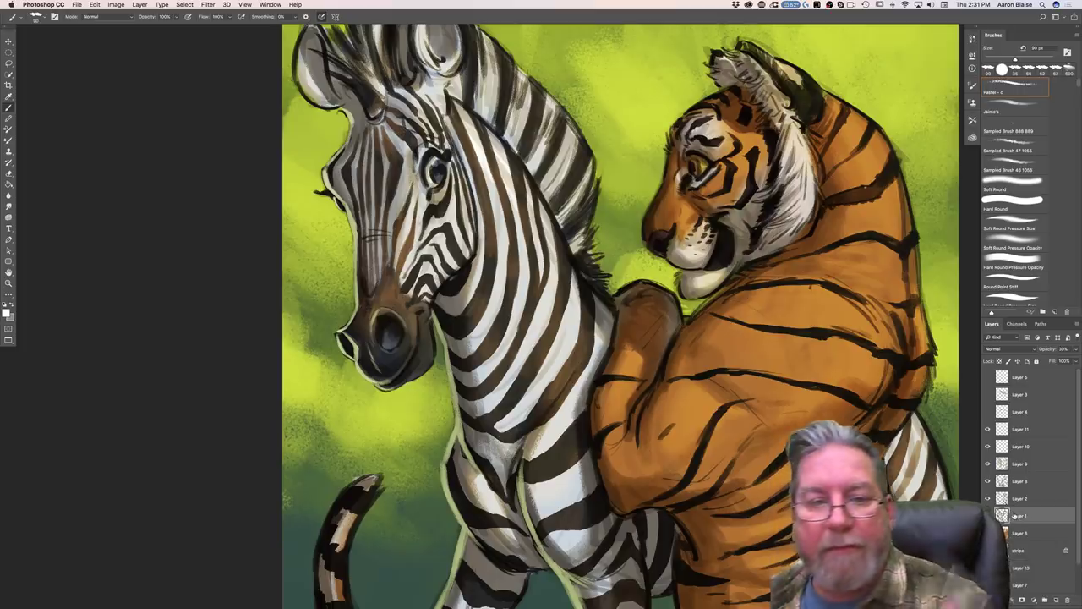
{"action": "left_click", "coordinate": [1013, 262]}
{"action": "left_click_drag", "start_coordinate": [462, 112], "coordinate": [509, 195]}
{"action": "left_click_drag", "start_coordinate": [486, 131], "coordinate": [521, 194]}
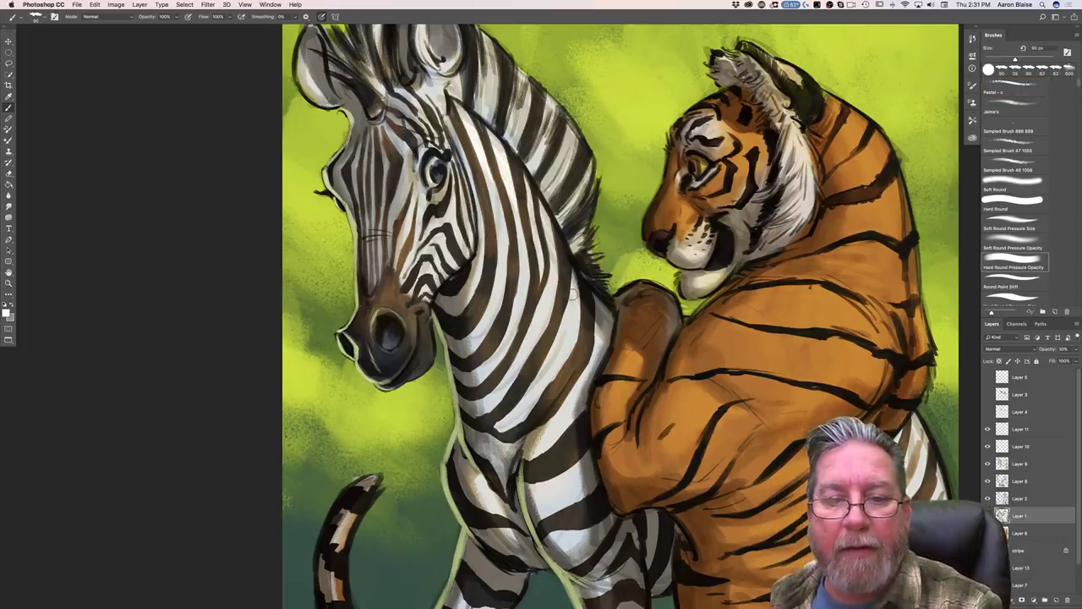
{"action": "key", "text": "3"}
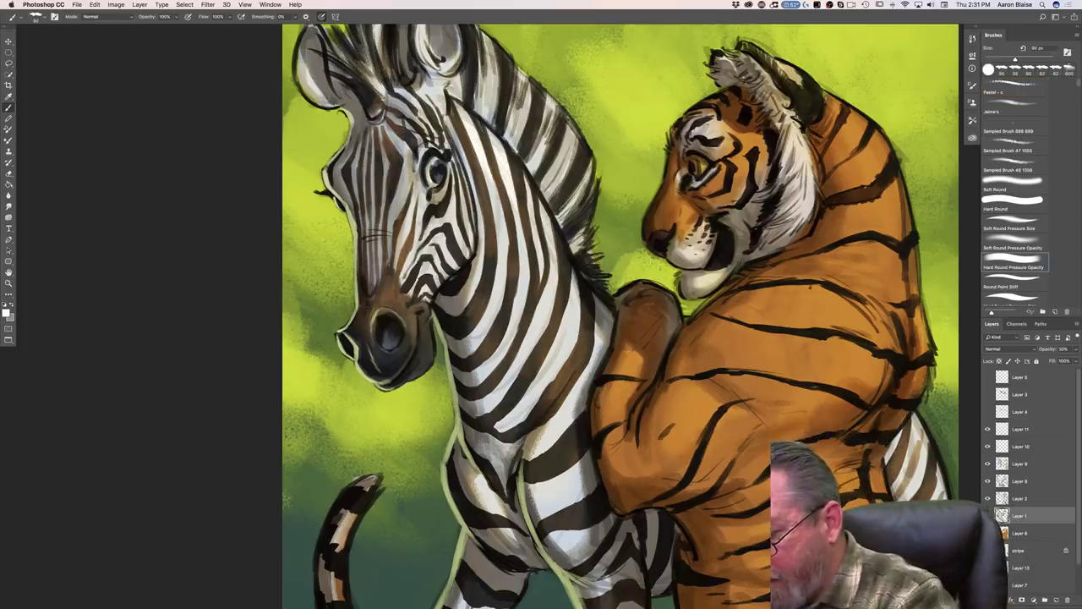
Step: Return to Layer 13 and brush near-white highlights over the white stripes of the zebra's neck and shoulder
{"action": "left_click", "coordinate": [1020, 568]}
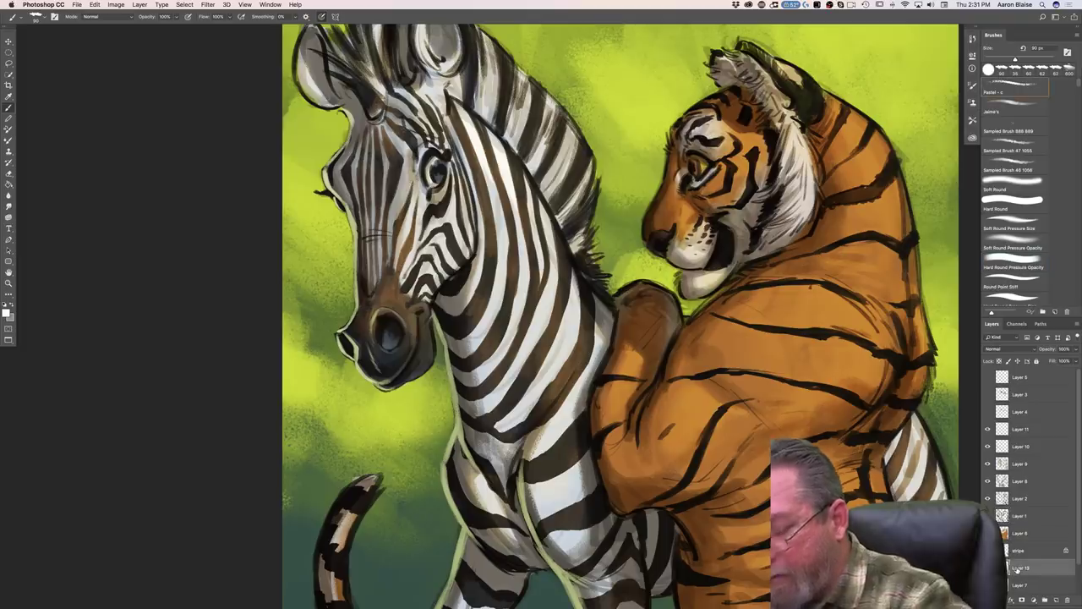
{"action": "left_click_drag", "start_coordinate": [466, 123], "coordinate": [490, 179]}
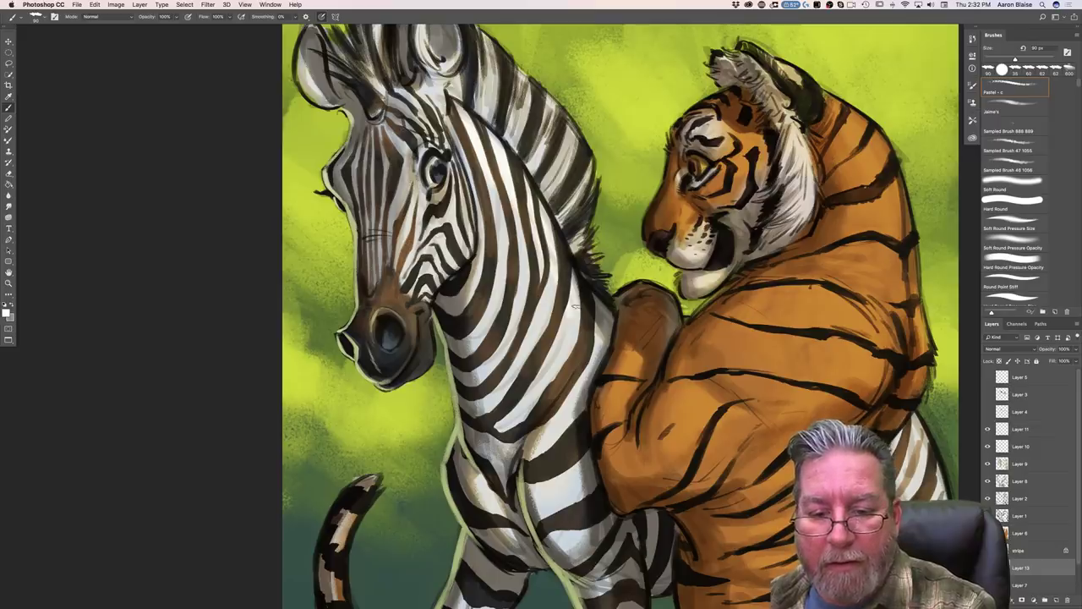
{"action": "mouse_move", "coordinate": [588, 371]}
{"action": "left_mouse_down"}
{"action": "mouse_move", "coordinate": [551, 421]}
{"action": "mouse_move", "coordinate": [568, 405]}
{"action": "mouse_move", "coordinate": [552, 441]}
{"action": "left_mouse_up"}
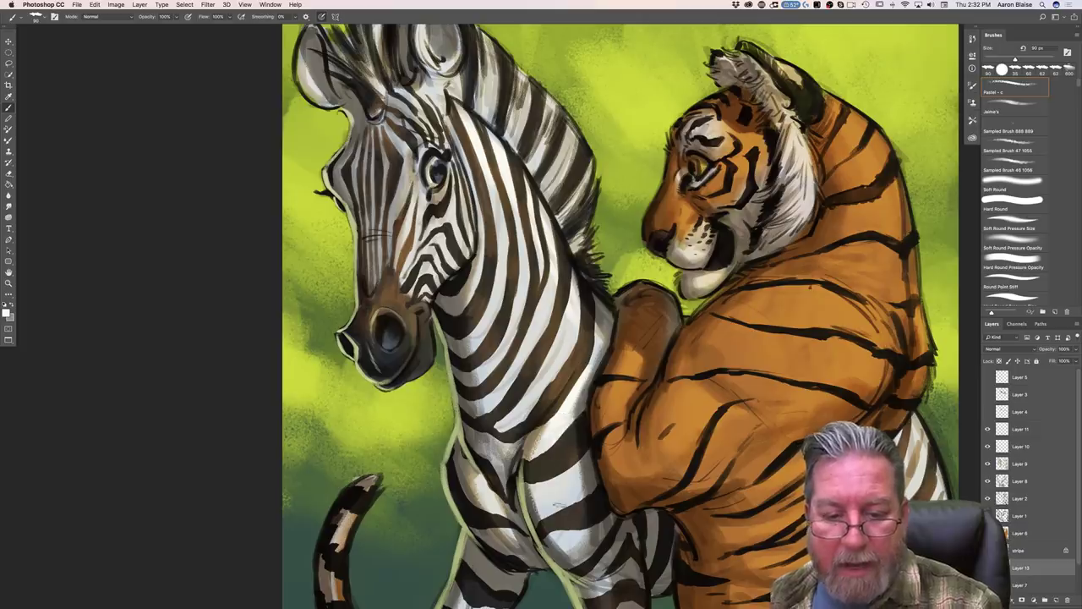
{"action": "left_click_drag", "start_coordinate": [503, 231], "coordinate": [503, 284]}
{"action": "left_click_drag", "start_coordinate": [494, 206], "coordinate": [499, 247]}
{"action": "left_click_drag", "start_coordinate": [476, 182], "coordinate": [482, 249]}
{"action": "mouse_move", "coordinate": [482, 211]}
{"action": "left_mouse_down"}
{"action": "mouse_move", "coordinate": [497, 285]}
{"action": "mouse_move", "coordinate": [524, 305]}
{"action": "mouse_move", "coordinate": [530, 348]}
{"action": "left_mouse_up"}
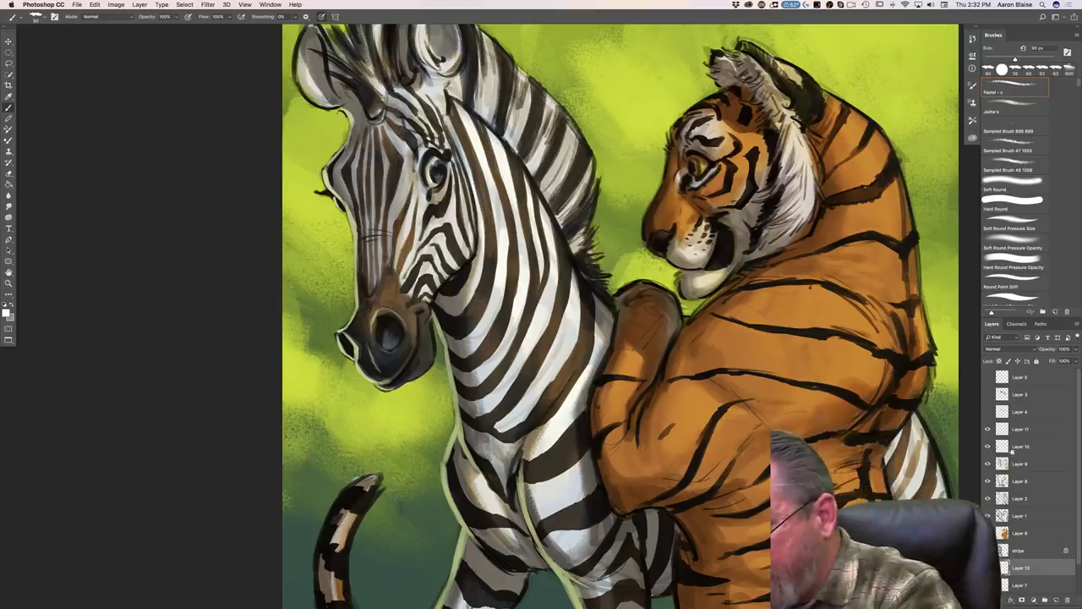
Step: Select Layer 11, set the brush to 60 px, and paint near-white highlights along the zebra's upper neck stripes
{"action": "left_click", "coordinate": [1013, 431]}
{"action": "key", "text": "bracketleft"}
{"action": "key", "text": "bracketleft"}
{"action": "key", "text": "bracketleft"}
{"action": "key", "text": "bracketleft"}
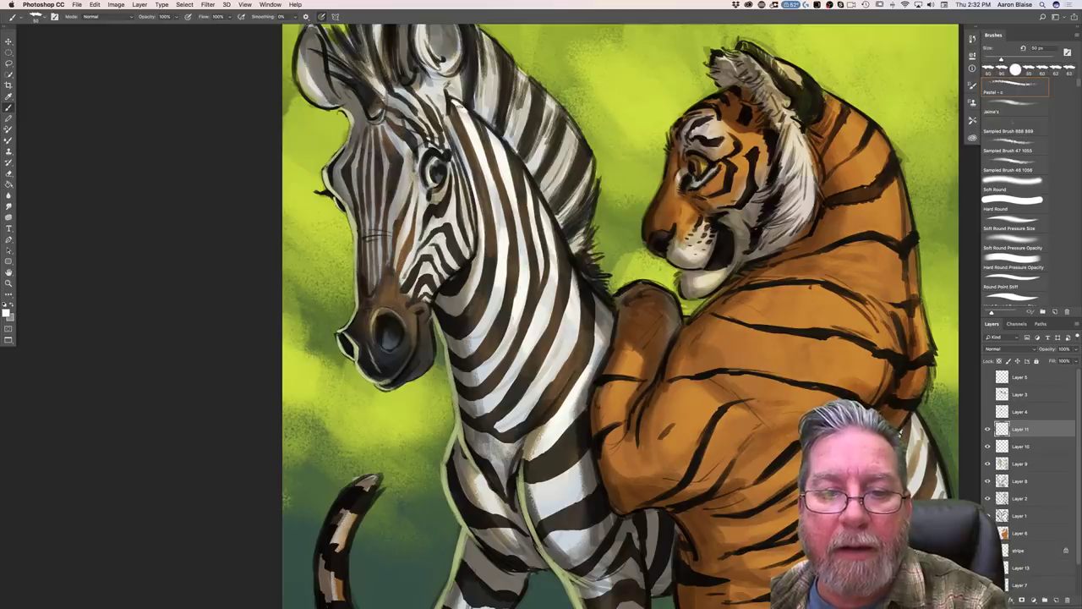
{"action": "key", "text": "bracketright"}
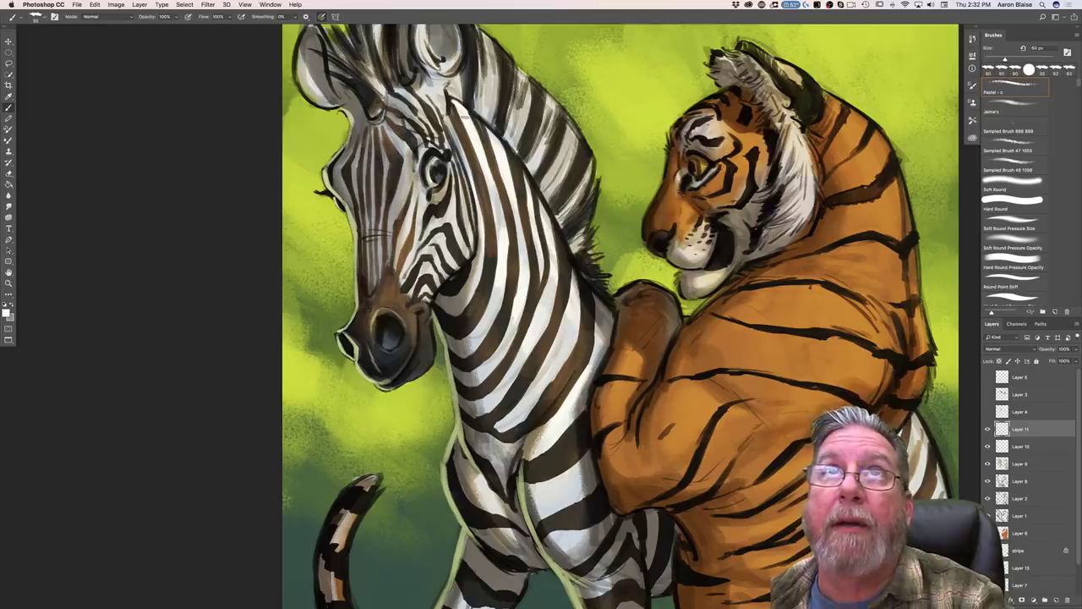
{"action": "mouse_move", "coordinate": [485, 125]}
{"action": "left_mouse_down"}
{"action": "mouse_move", "coordinate": [506, 153]}
{"action": "mouse_move", "coordinate": [495, 145]}
{"action": "left_mouse_up"}
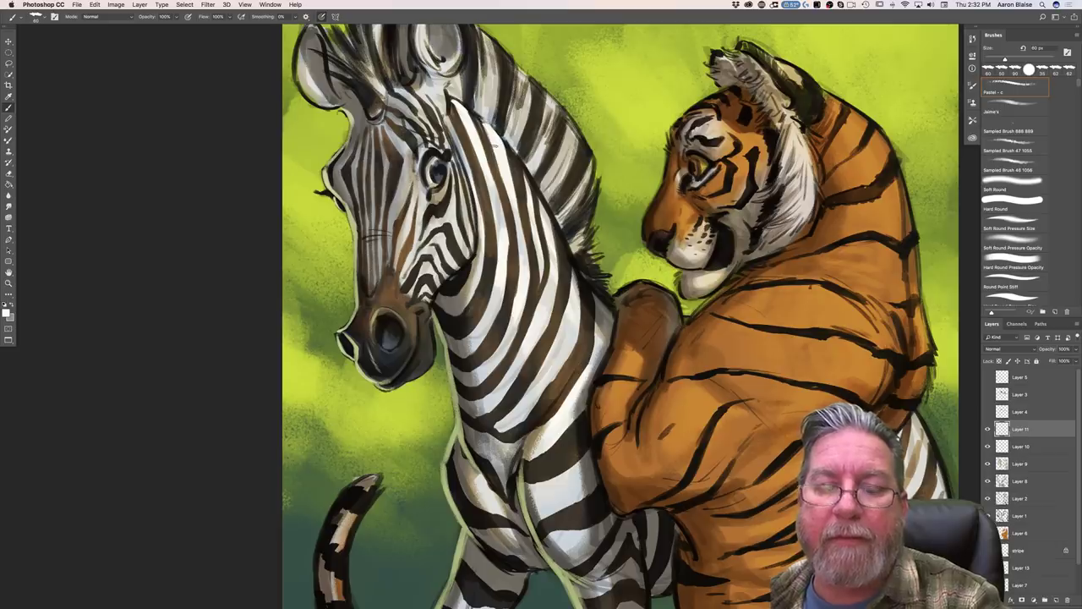
{"action": "left_click", "coordinate": [501, 169]}
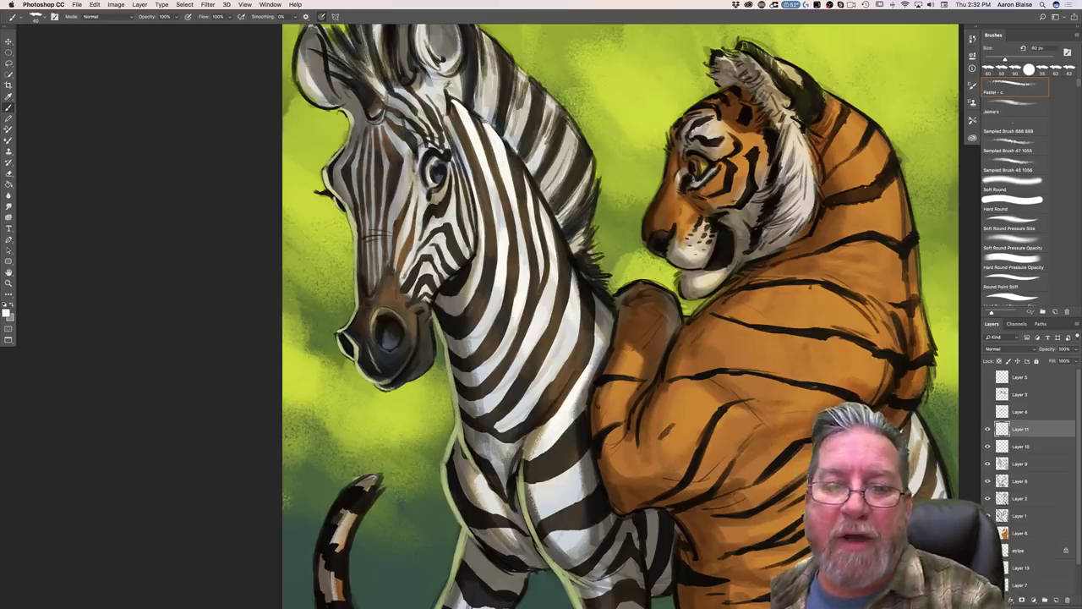
{"action": "mouse_move", "coordinate": [485, 123]}
{"action": "left_mouse_down"}
{"action": "mouse_move", "coordinate": [529, 185]}
{"action": "mouse_move", "coordinate": [525, 169]}
{"action": "mouse_move", "coordinate": [547, 233]}
{"action": "mouse_move", "coordinate": [534, 186]}
{"action": "left_mouse_up"}
Step: Reduce the brush to 50 px and stroke near-white highlights over the white stripes down the zebra's neck and shoulder
{"action": "key", "text": "bracketleft"}
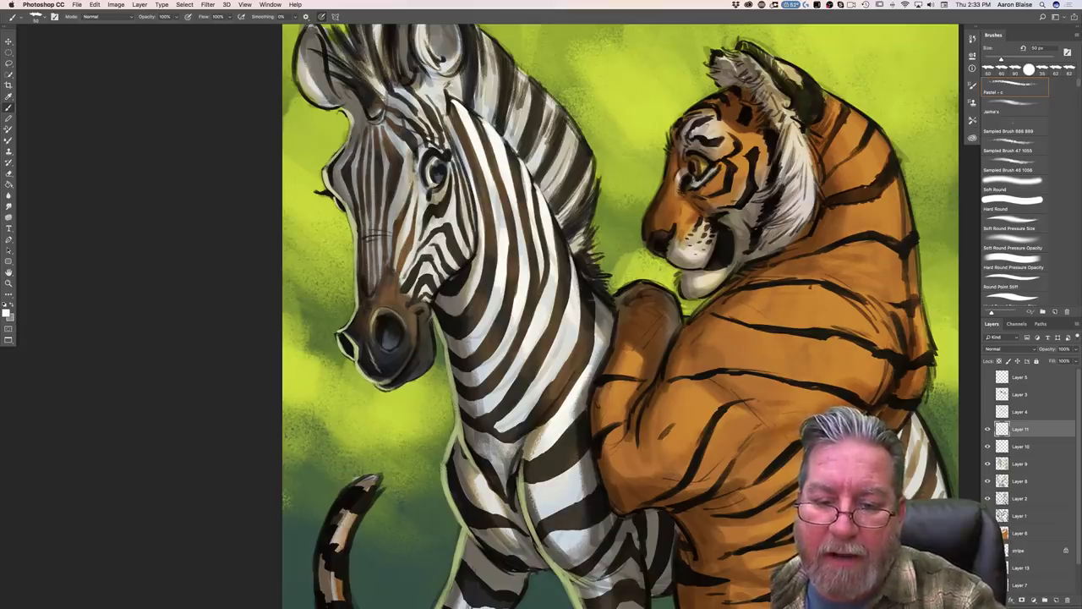
{"action": "left_click_drag", "start_coordinate": [596, 307], "coordinate": [593, 360]}
{"action": "left_click_drag", "start_coordinate": [595, 332], "coordinate": [589, 364]}
{"action": "left_click_drag", "start_coordinate": [571, 289], "coordinate": [566, 318]}
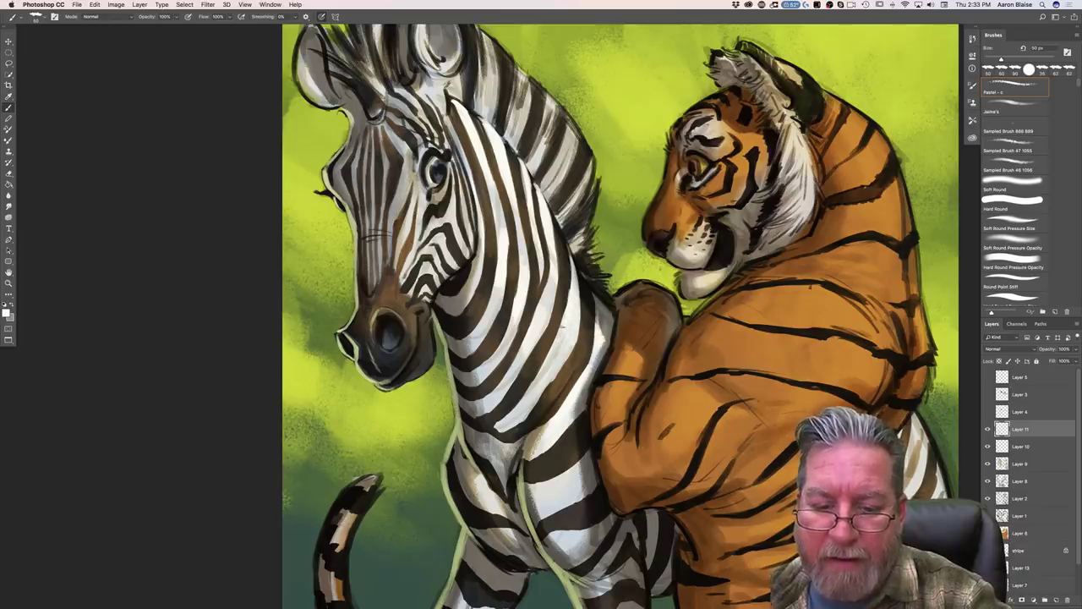
{"action": "left_click_drag", "start_coordinate": [528, 203], "coordinate": [533, 239]}
{"action": "left_click_drag", "start_coordinate": [486, 173], "coordinate": [528, 265]}
{"action": "left_click_drag", "start_coordinate": [529, 217], "coordinate": [537, 230]}
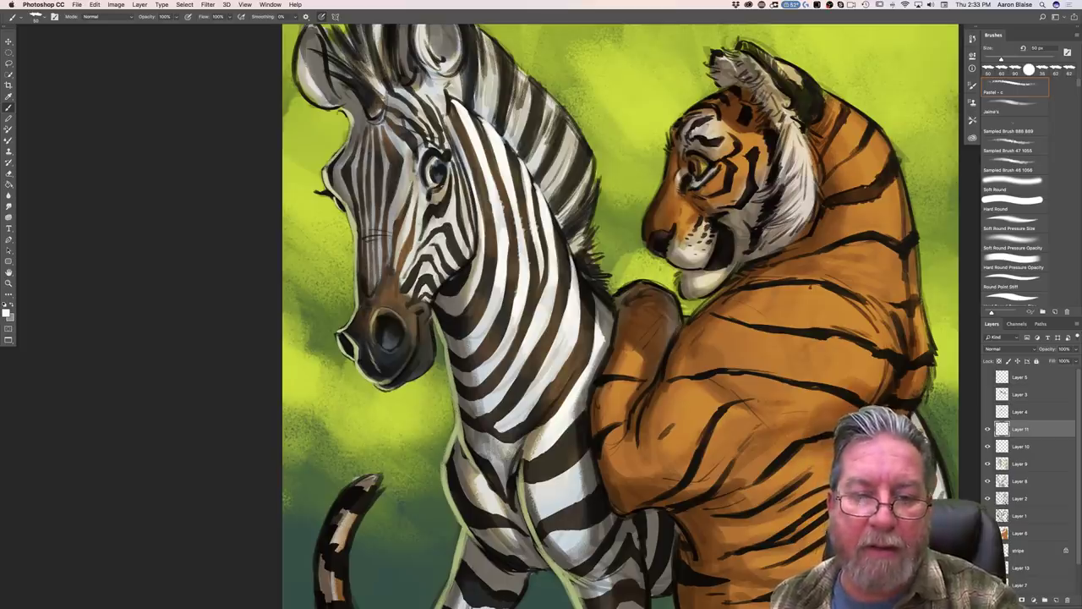
Step: Set a finer 40 px brush and add near-white highlights to the thin stripes behind the zebra's eye and along its cheek
{"action": "key", "text": "bracketleft"}
{"action": "key", "text": "bracketleft"}
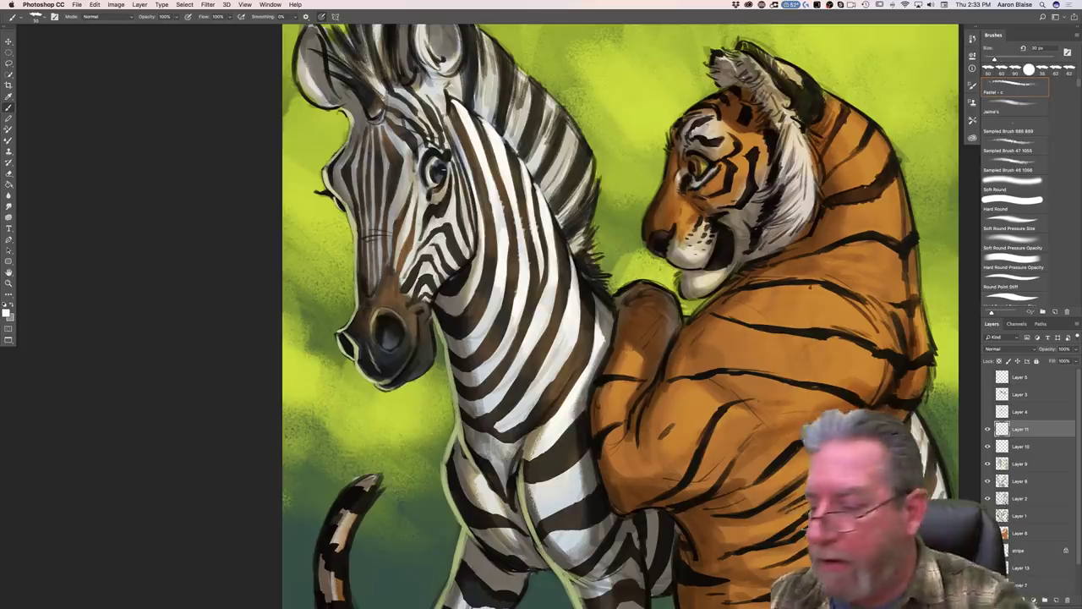
{"action": "key", "text": "bracketright"}
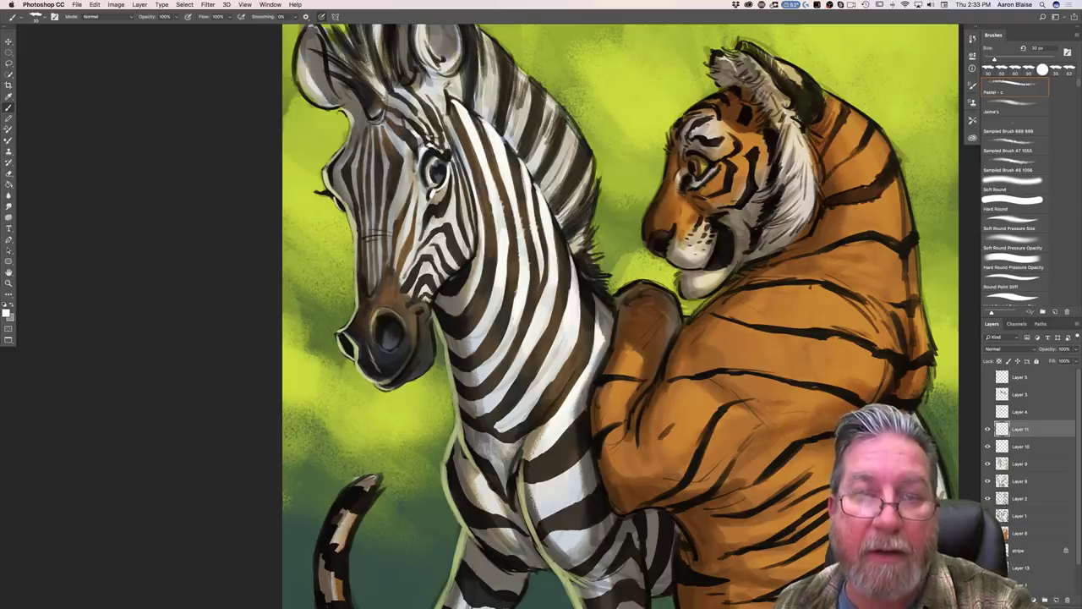
{"action": "left_click_drag", "start_coordinate": [450, 165], "coordinate": [450, 215]}
{"action": "left_click_drag", "start_coordinate": [453, 158], "coordinate": [456, 187]}
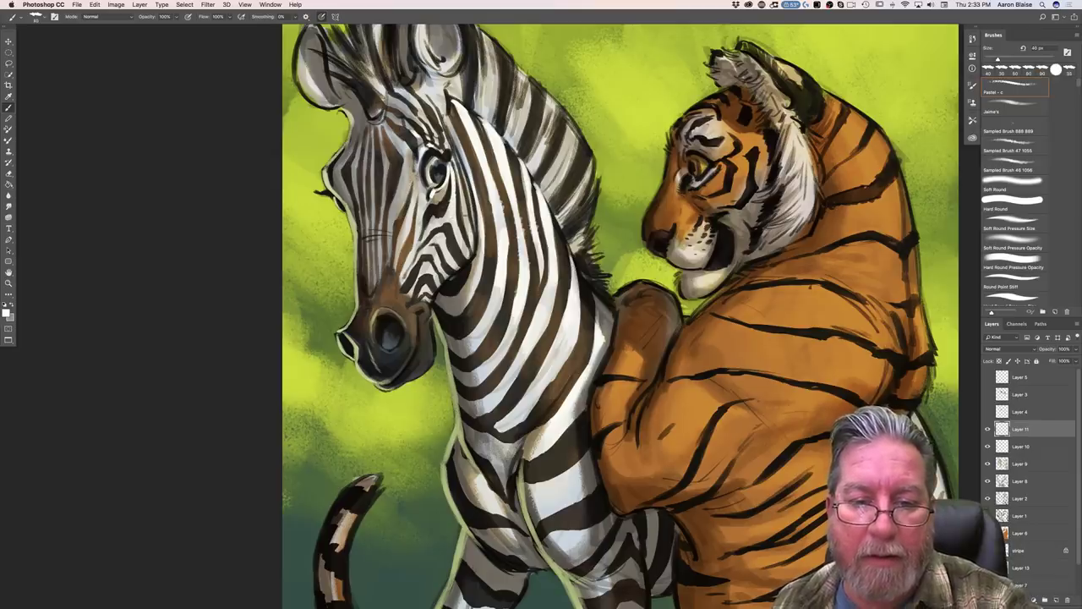
{"action": "left_click_drag", "start_coordinate": [454, 120], "coordinate": [456, 160]}
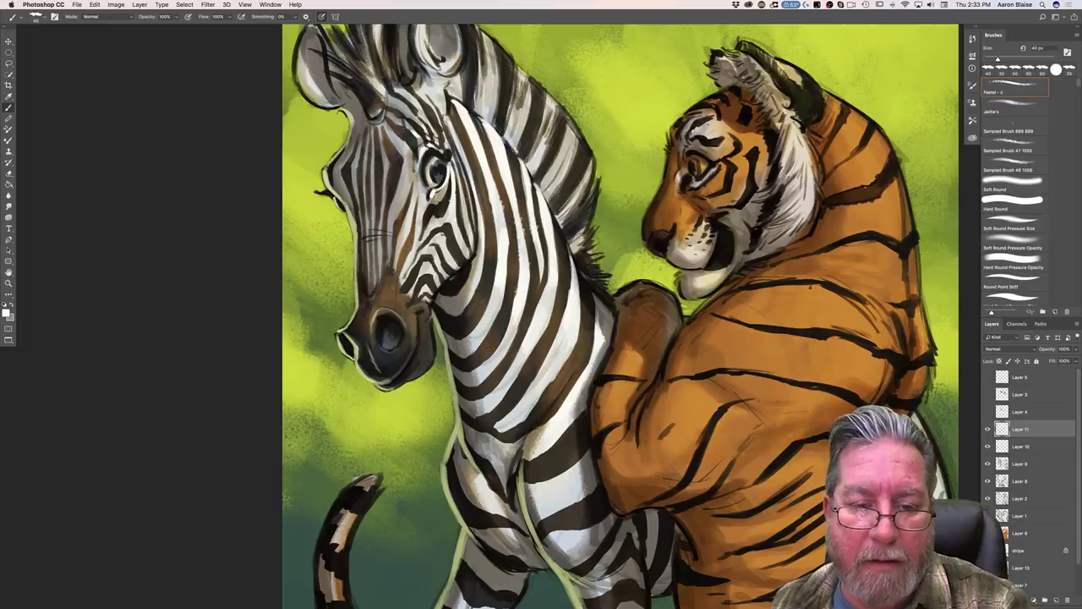
{"action": "mouse_move", "coordinate": [455, 233]}
{"action": "left_mouse_down"}
{"action": "mouse_move", "coordinate": [458, 245]}
{"action": "mouse_move", "coordinate": [445, 249]}
{"action": "left_mouse_up"}
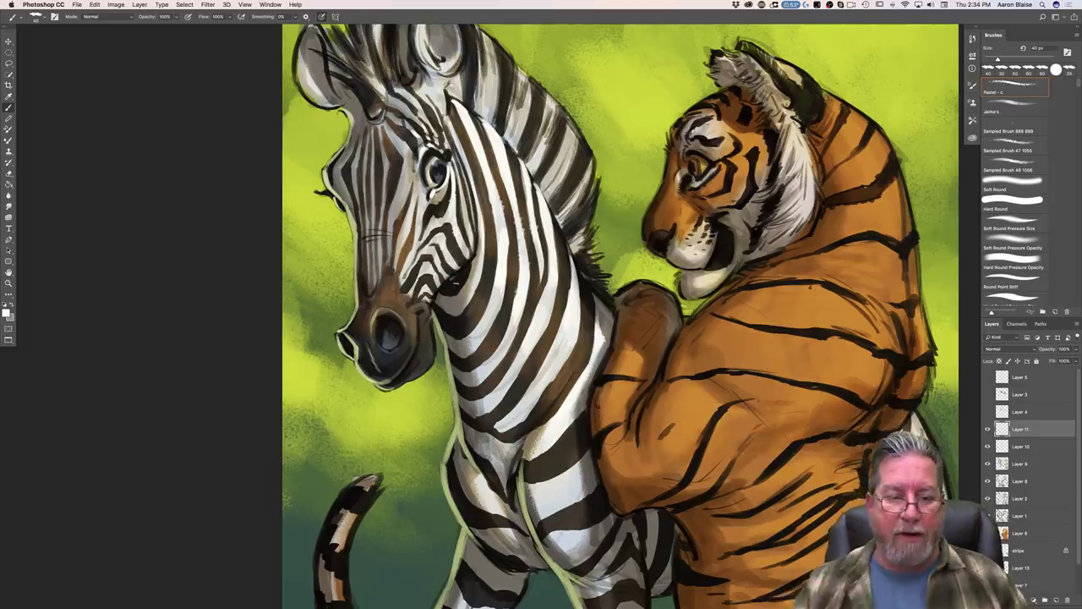
Step: Brush near-white hair strokes over the tiger's cheek ruff, letting tips overlap the orange neck fur
{"action": "key", "text": "super+minus"}
{"action": "key", "text": "super+plus"}
{"action": "key", "text": "super+plus"}
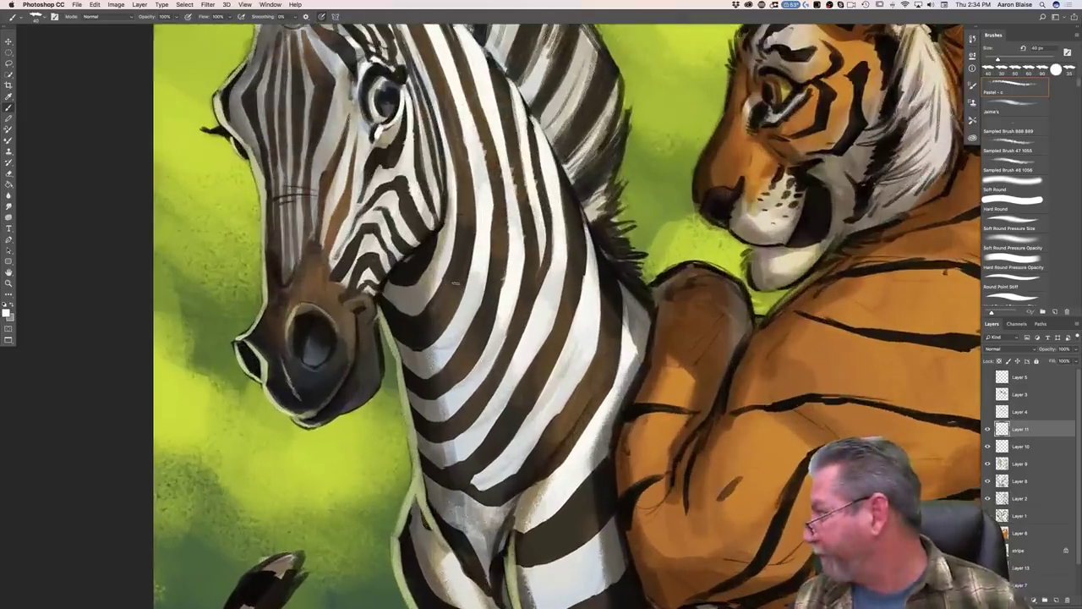
{"action": "left_click_drag", "start_coordinate": [355, 243], "coordinate": [125, 457]}
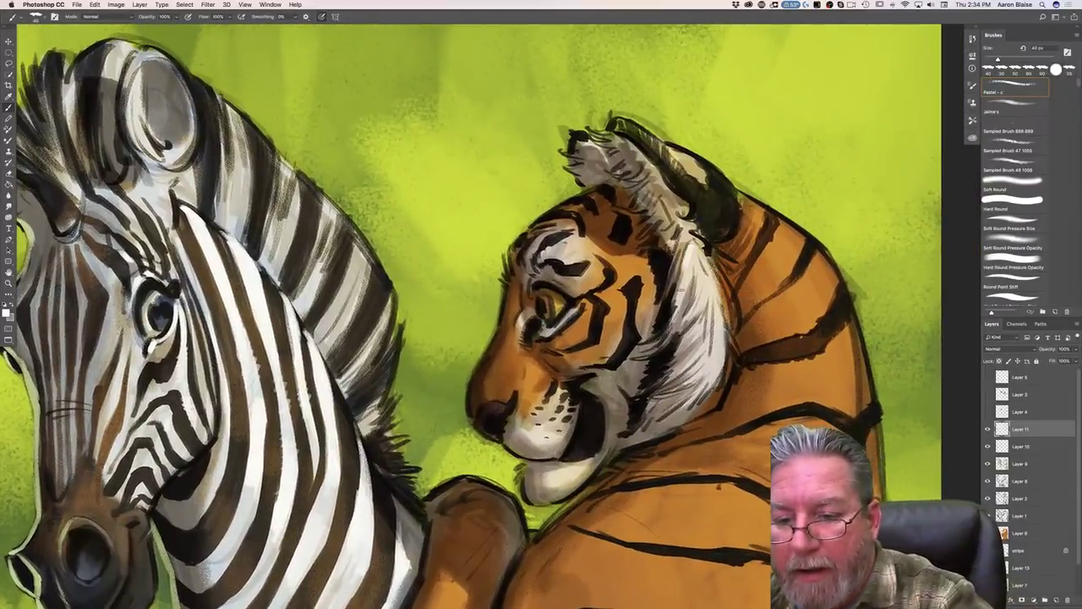
{"action": "mouse_move", "coordinate": [695, 259]}
{"action": "left_mouse_down"}
{"action": "mouse_move", "coordinate": [702, 316]}
{"action": "mouse_move", "coordinate": [706, 296]}
{"action": "mouse_move", "coordinate": [721, 300]}
{"action": "mouse_move", "coordinate": [725, 261]}
{"action": "mouse_move", "coordinate": [742, 264]}
{"action": "mouse_move", "coordinate": [729, 265]}
{"action": "mouse_move", "coordinate": [746, 289]}
{"action": "mouse_move", "coordinate": [719, 321]}
{"action": "left_mouse_up"}
{"action": "mouse_move", "coordinate": [720, 282]}
{"action": "left_mouse_down"}
{"action": "mouse_move", "coordinate": [725, 360]}
{"action": "mouse_move", "coordinate": [738, 358]}
{"action": "left_mouse_up"}
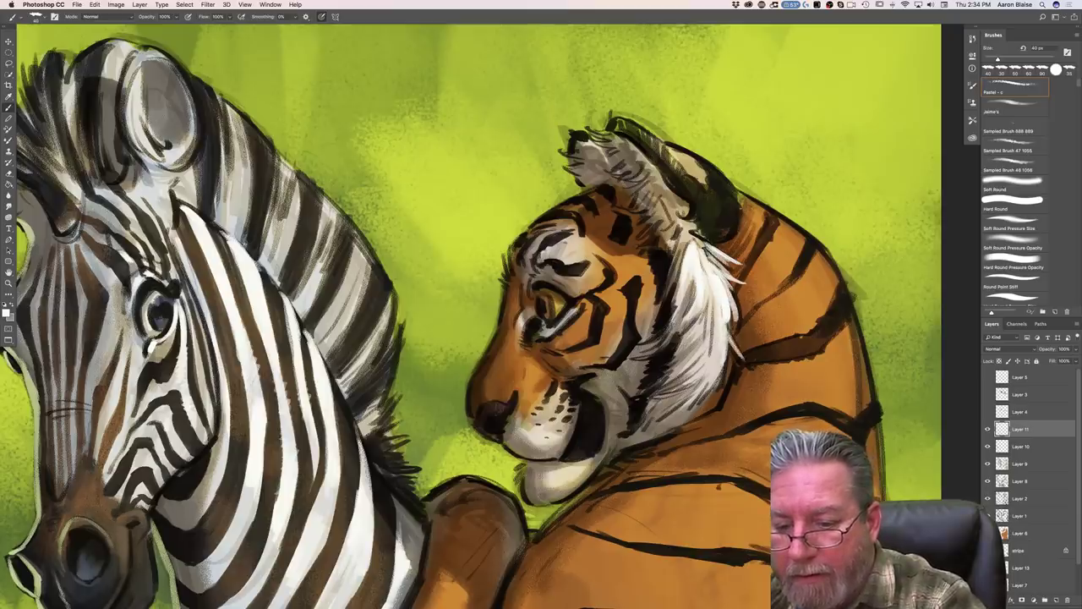
{"action": "mouse_move", "coordinate": [717, 321]}
{"action": "left_mouse_down"}
{"action": "mouse_move", "coordinate": [714, 367]}
{"action": "mouse_move", "coordinate": [691, 398]}
{"action": "left_mouse_up"}
{"action": "mouse_move", "coordinate": [710, 344]}
{"action": "left_mouse_down"}
{"action": "mouse_move", "coordinate": [700, 374]}
{"action": "mouse_move", "coordinate": [687, 372]}
{"action": "mouse_move", "coordinate": [691, 358]}
{"action": "left_mouse_up"}
{"action": "left_click_drag", "start_coordinate": [707, 317], "coordinate": [685, 364]}
{"action": "key", "text": "super+minus"}
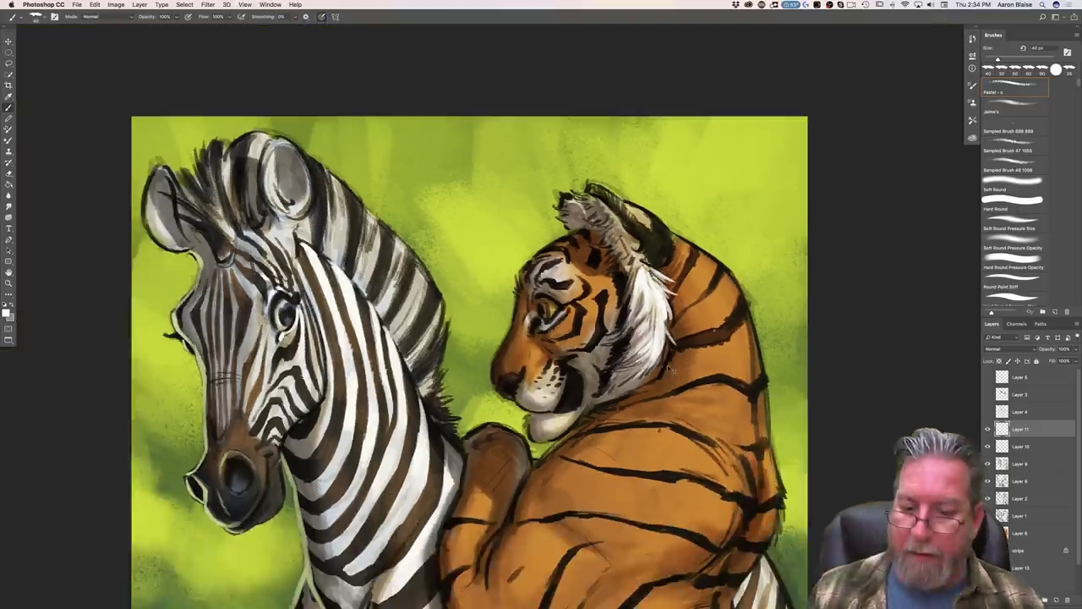
Step: Paint fine white fur tufts where the tiger's cheek ruff meets the base of its ear
{"action": "key", "text": "super+plus"}
{"action": "key", "text": "super+plus"}
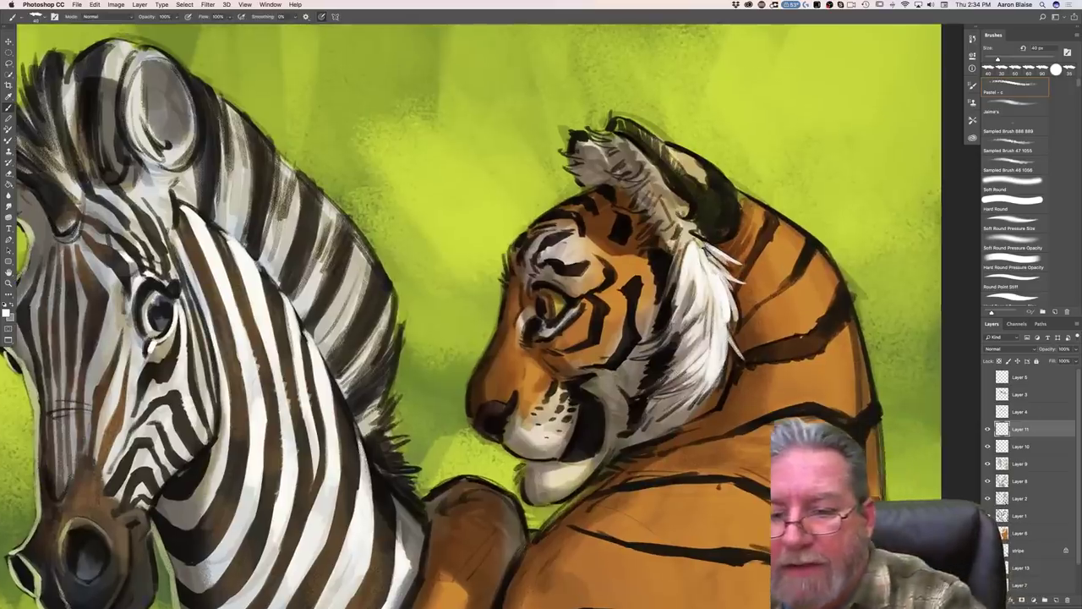
{"action": "mouse_move", "coordinate": [687, 246]}
{"action": "left_mouse_down"}
{"action": "mouse_move", "coordinate": [668, 203]}
{"action": "mouse_move", "coordinate": [668, 227]}
{"action": "mouse_move", "coordinate": [637, 213]}
{"action": "mouse_move", "coordinate": [657, 252]}
{"action": "mouse_move", "coordinate": [711, 247]}
{"action": "mouse_move", "coordinate": [710, 224]}
{"action": "left_mouse_up"}
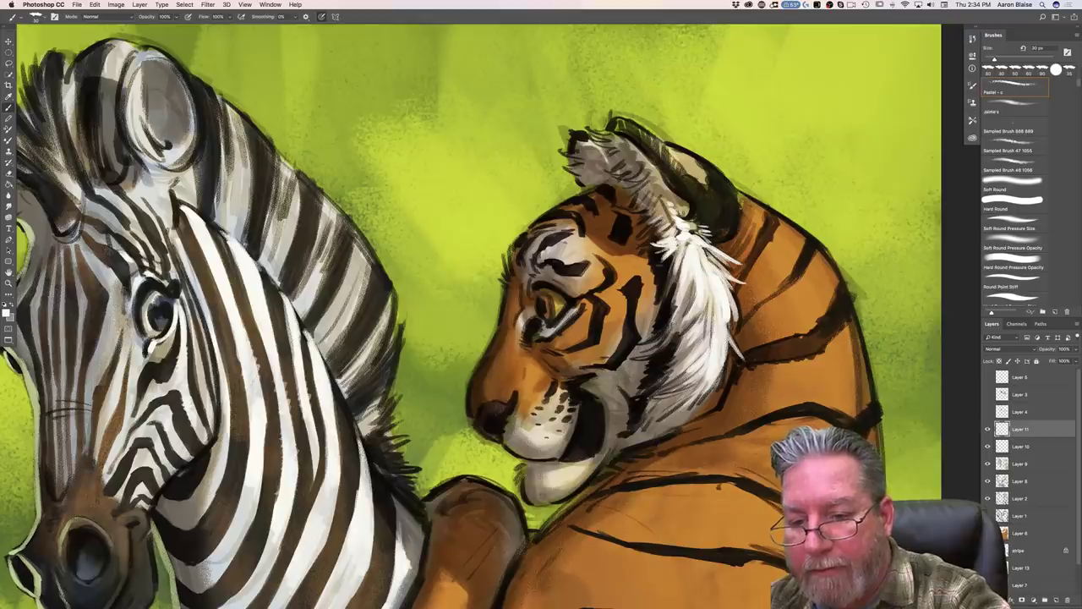
{"action": "key", "text": "super+minus"}
{"action": "key", "text": "super+minus"}
{"action": "key", "text": "super+minus"}
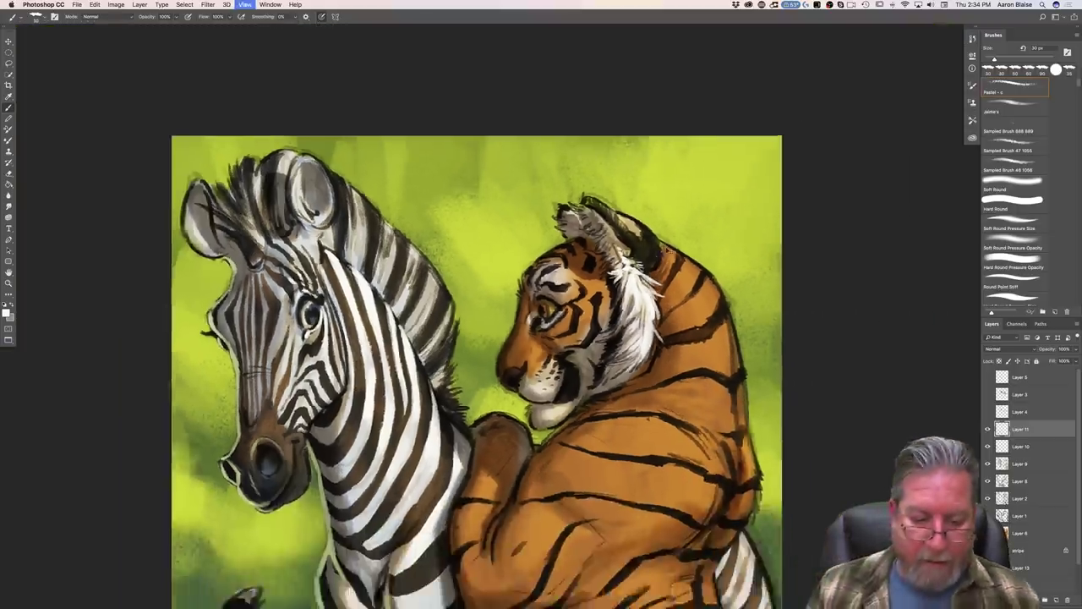
{"action": "key", "text": "super+equal"}
{"action": "key", "text": "super+equal"}
{"action": "key", "text": "super+equal"}
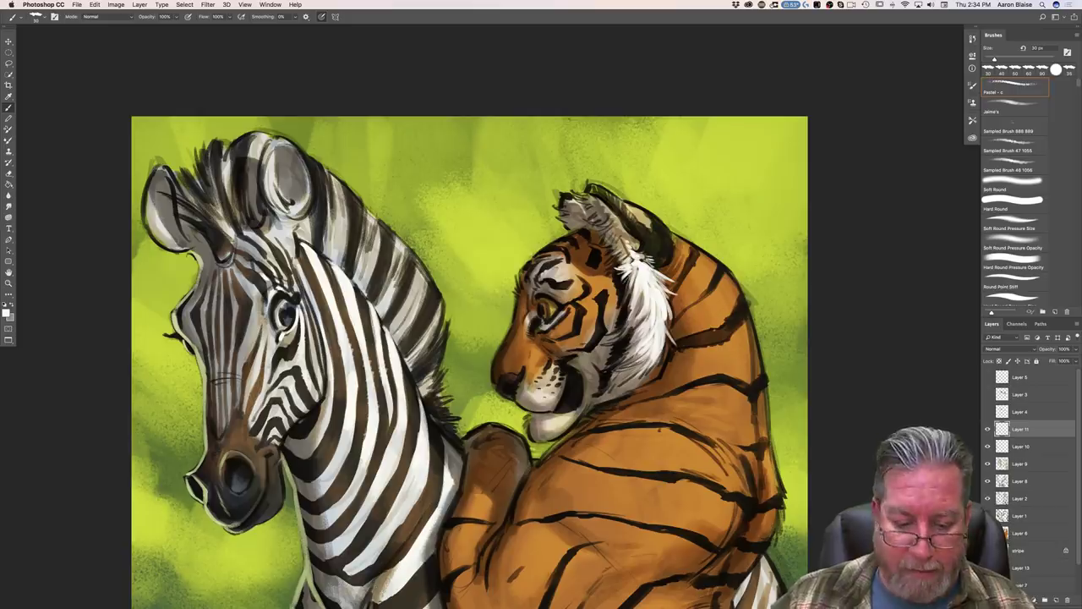
{"action": "mouse_move", "coordinate": [391, 605]}
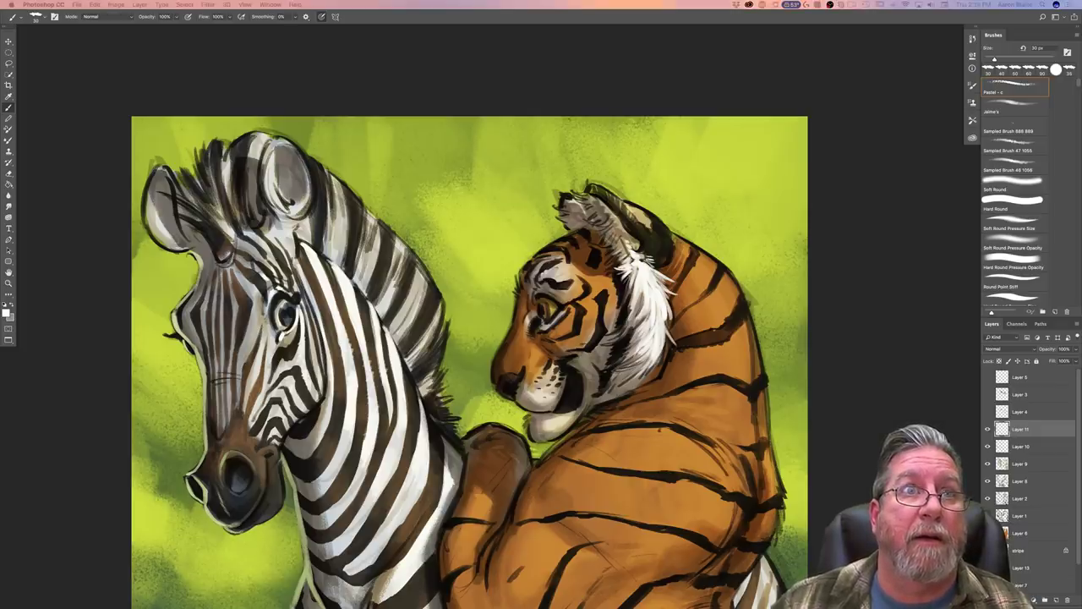
{"action": "key", "text": "super+shift+e"}
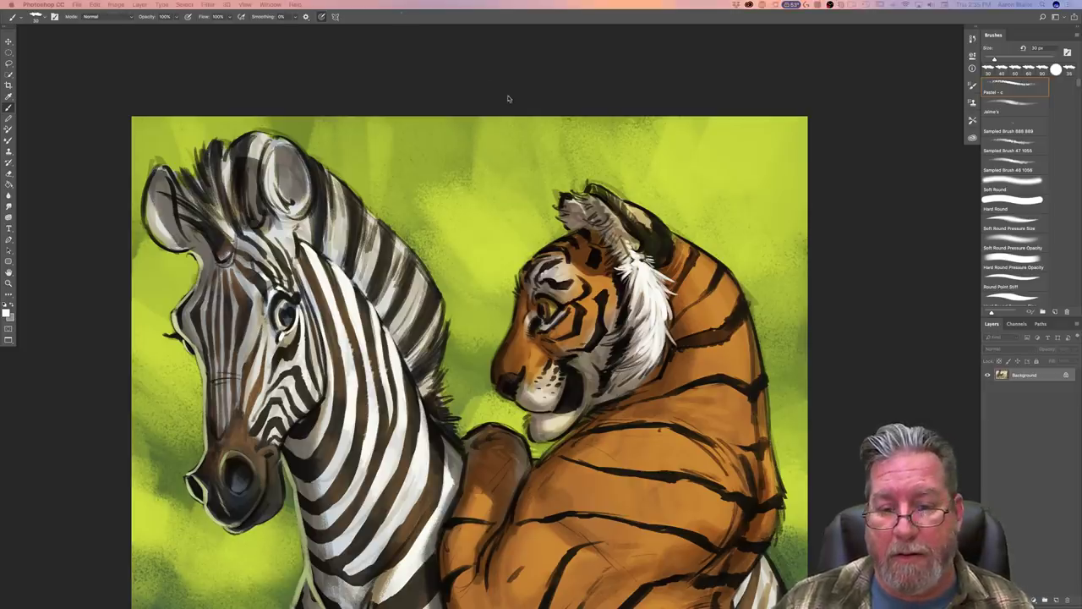
{"action": "key", "text": "super+z"}
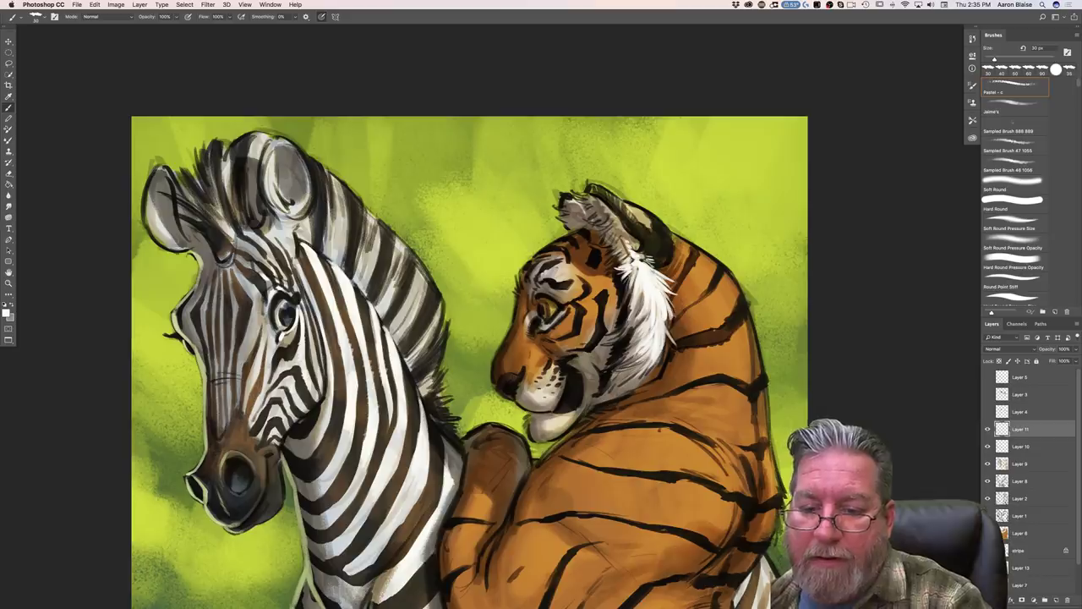
Step: Paint the pale spot on the back of the tiger's ear near-white
{"action": "mouse_move", "coordinate": [638, 211]}
{"action": "left_mouse_down"}
{"action": "mouse_move", "coordinate": [651, 230]}
{"action": "mouse_move", "coordinate": [644, 225]}
{"action": "left_mouse_up"}
{"action": "left_click_drag", "start_coordinate": [637, 211], "coordinate": [652, 229]}
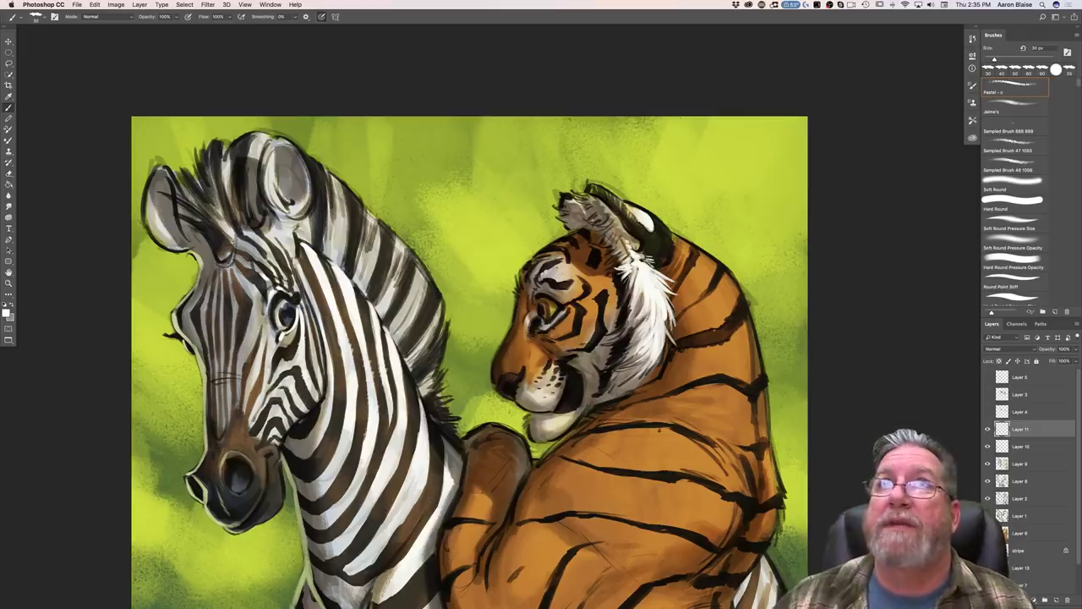
{"action": "key", "text": "Tab"}
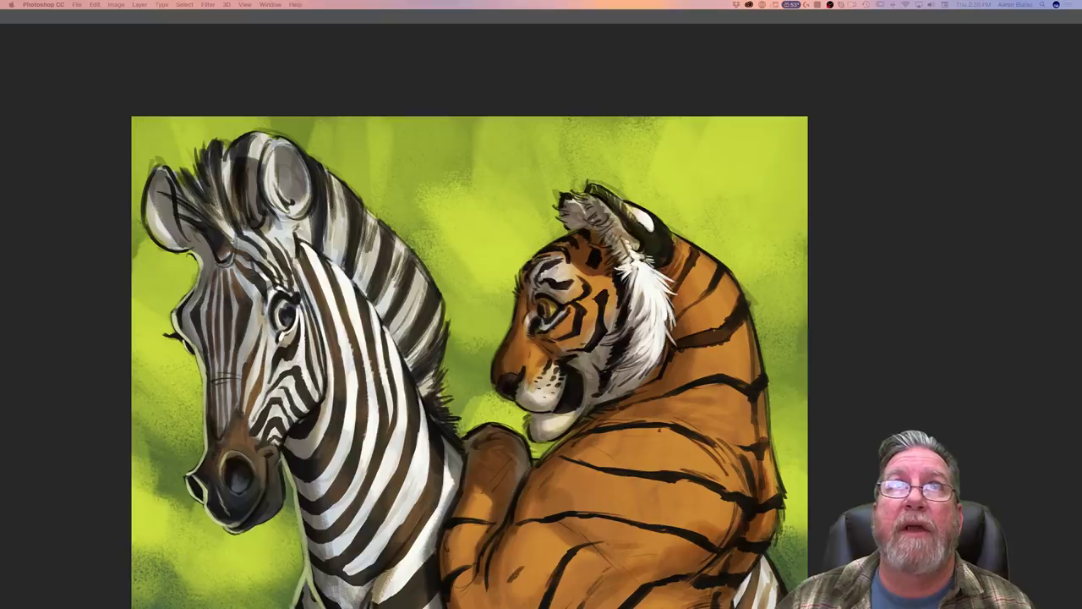
{"action": "key", "text": "Tab"}
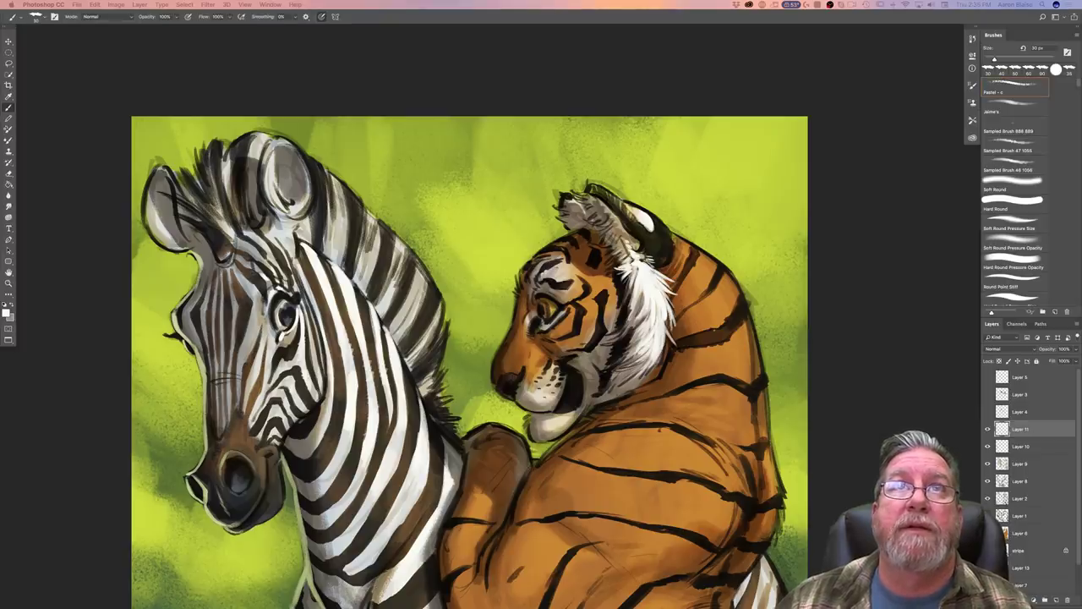
{"action": "key", "text": "shift+super+e"}
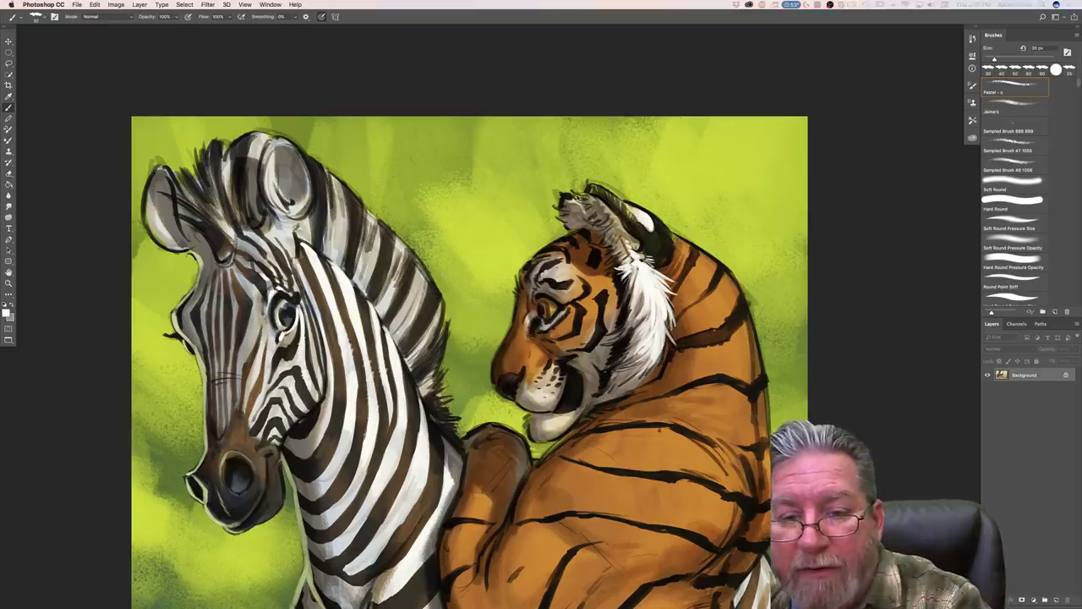
{"action": "key", "text": "ctrl+z"}
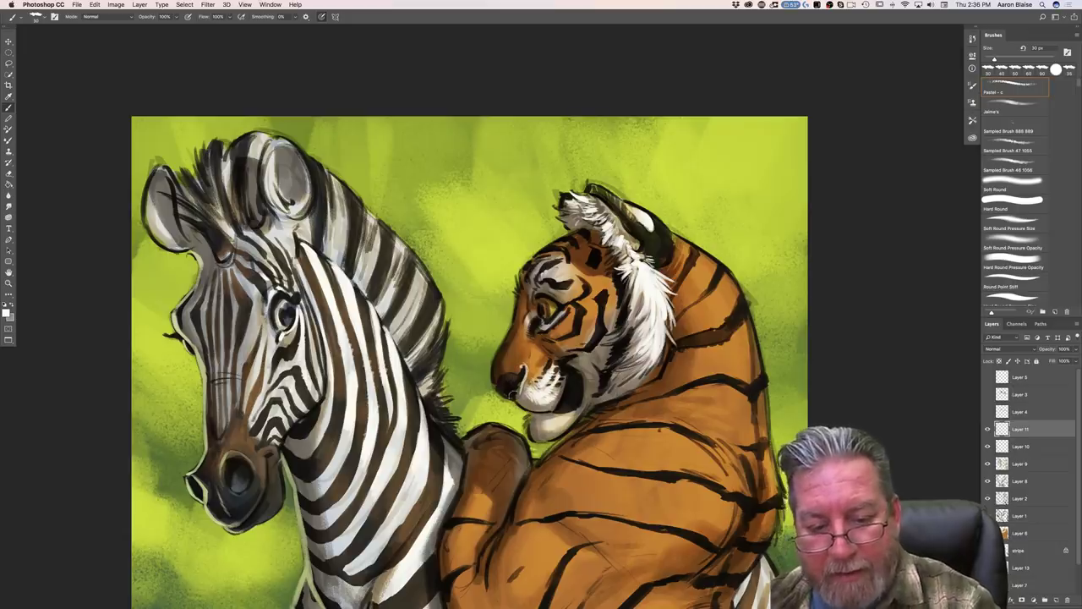
Step: Touch up the tiger's muzzle and brush furry strokes on its chin with the Pastel brush in warm grey #baac96
{"action": "left_click_drag", "start_coordinate": [511, 395], "coordinate": [519, 387]}
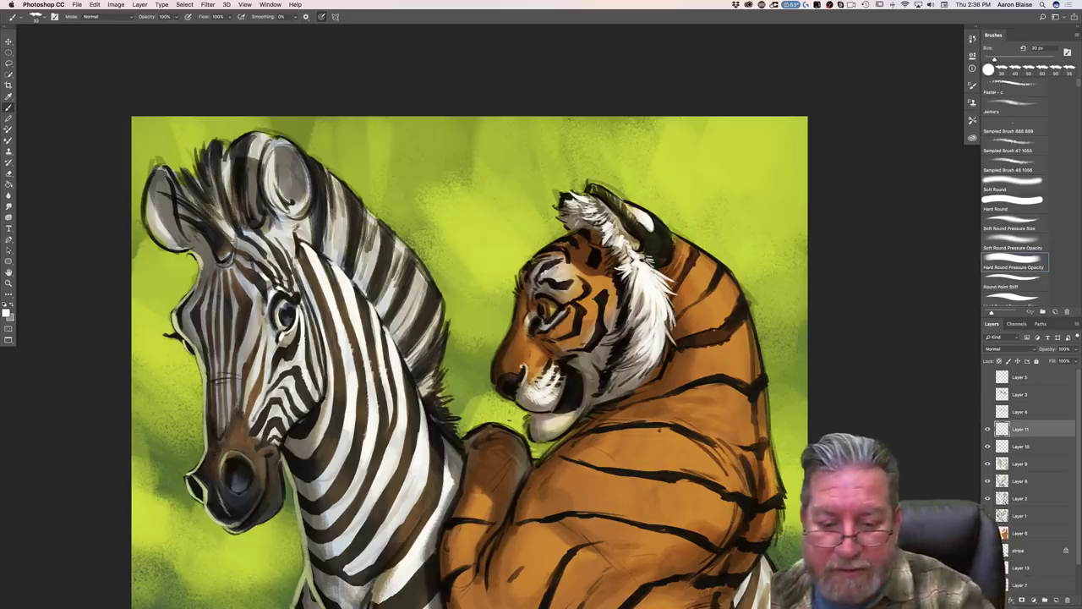
{"action": "left_click", "coordinate": [1015, 88]}
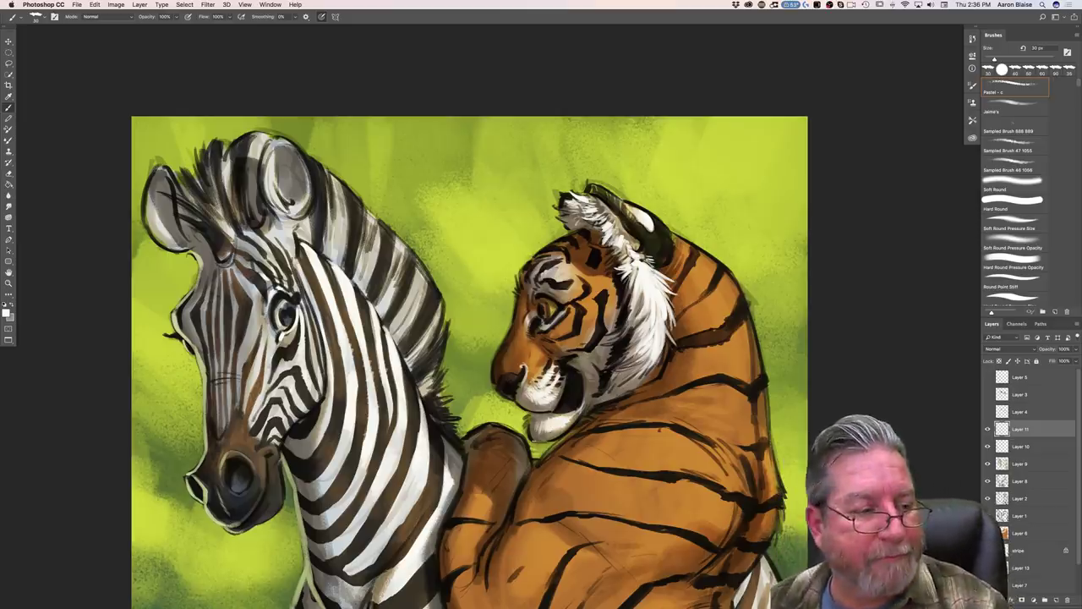
{"action": "left_click", "coordinate": [6, 311]}
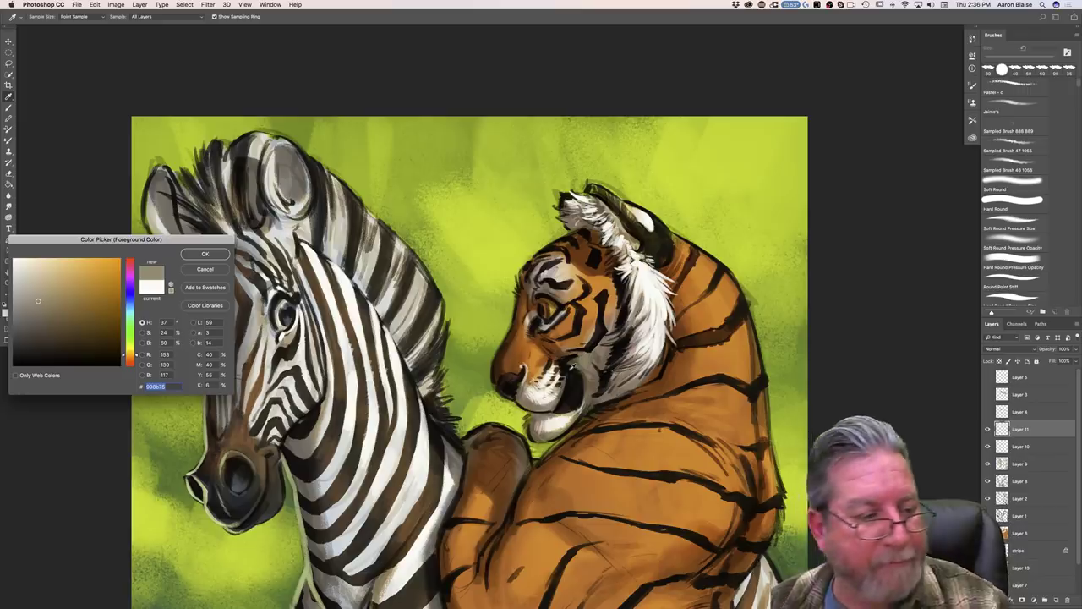
{"action": "left_click", "coordinate": [31, 288]}
{"action": "left_click", "coordinate": [204, 254]}
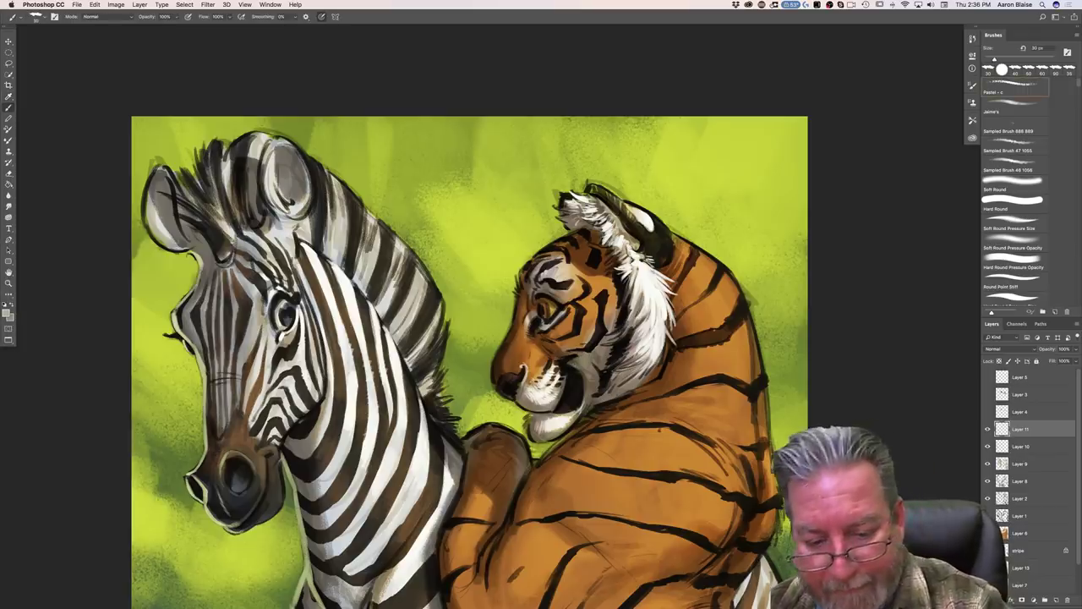
{"action": "mouse_move", "coordinate": [533, 414]}
{"action": "left_mouse_down"}
{"action": "mouse_move", "coordinate": [530, 441]}
{"action": "mouse_move", "coordinate": [560, 438]}
{"action": "left_mouse_up"}
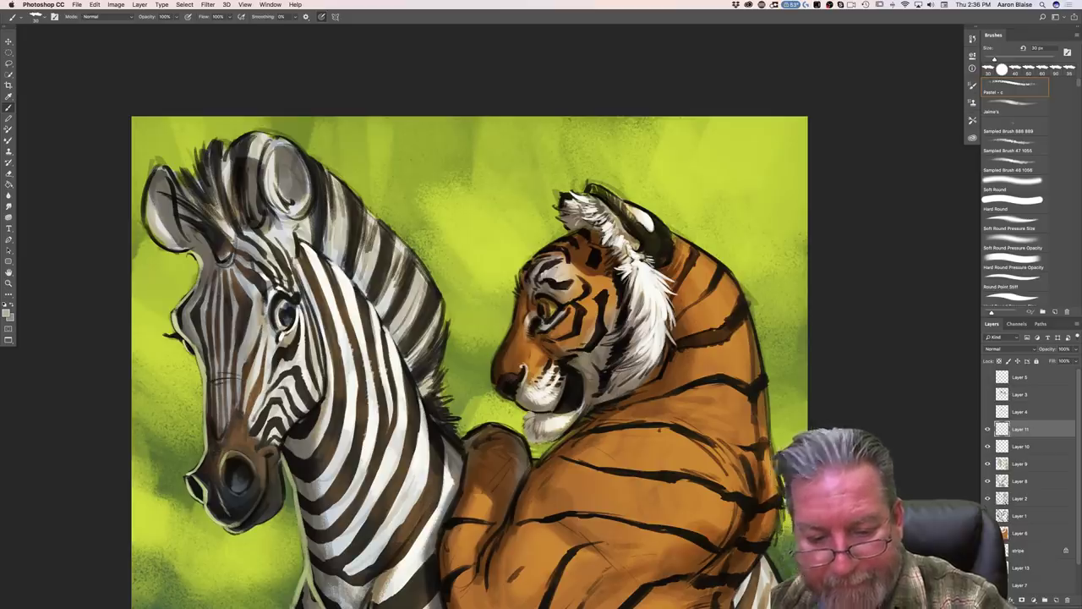
Step: Sample the orange of the tiger's shoulder and choose a lighter, softer tint of it as the foreground colour
{"action": "left_click", "coordinate": [7, 313]}
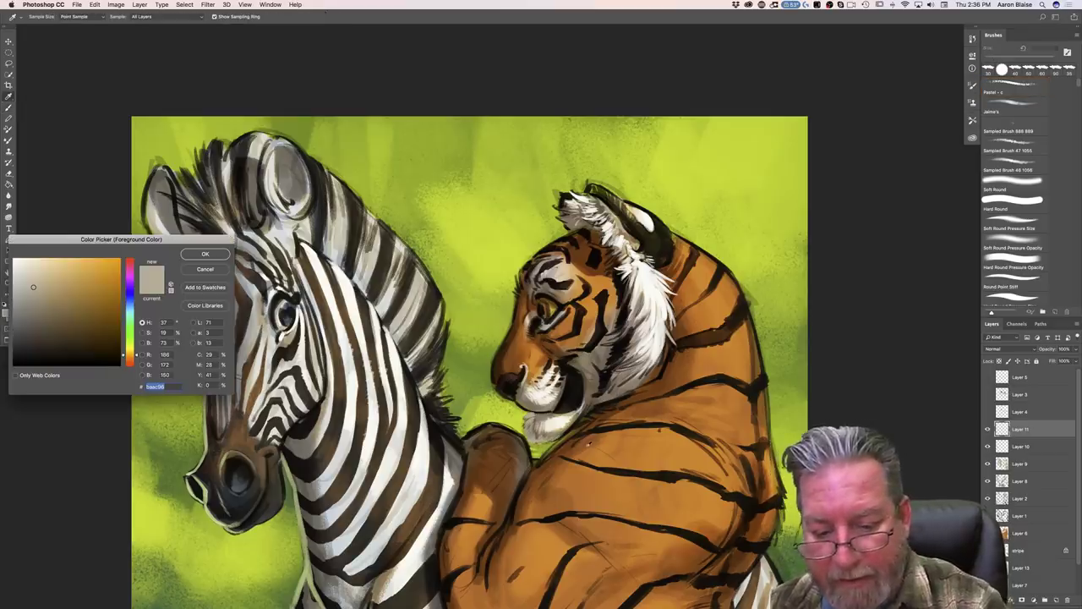
{"action": "left_click", "coordinate": [583, 445]}
{"action": "left_click_drag", "start_coordinate": [63, 273], "coordinate": [68, 276]}
{"action": "left_click", "coordinate": [190, 255]}
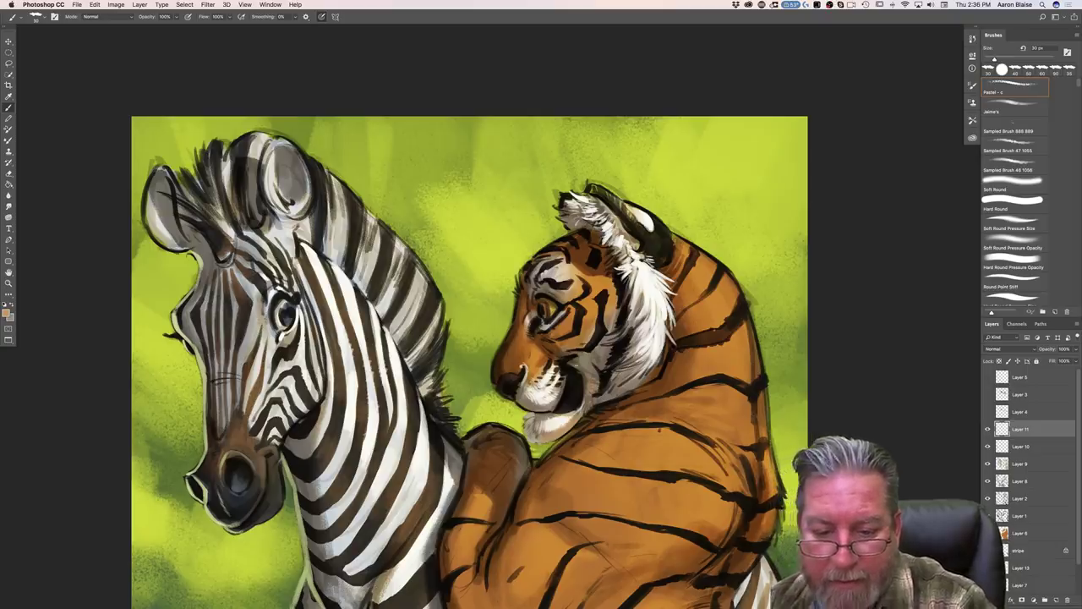
Step: Mute the light orange foreground colour to a tan at 40% saturation and 72% brightness, and darken it further to grey-brown #8b6f5f
{"action": "left_click", "coordinate": [6, 313]}
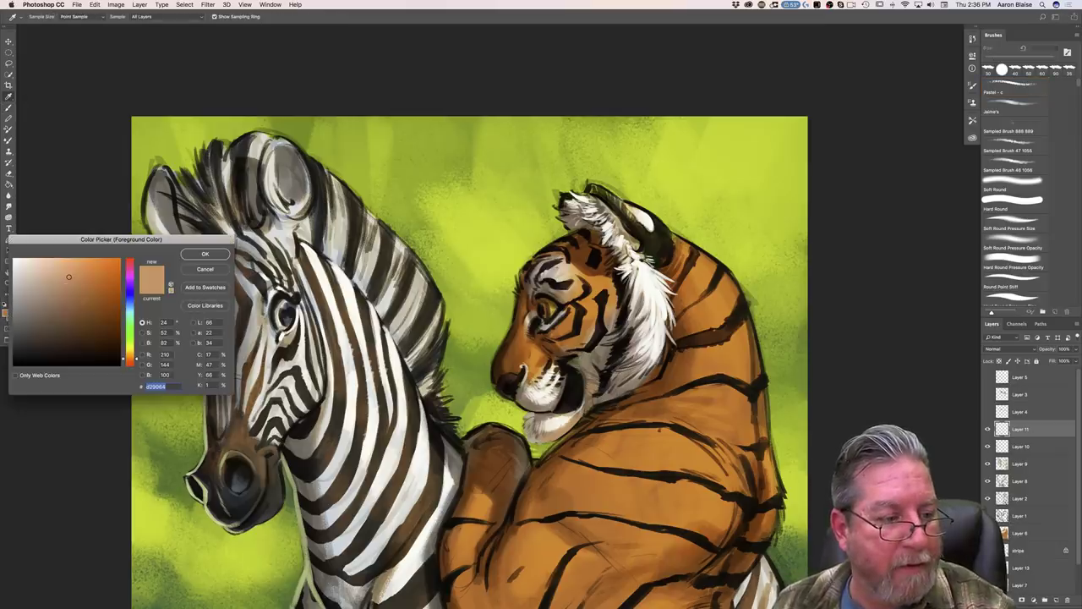
{"action": "left_click", "coordinate": [56, 289]}
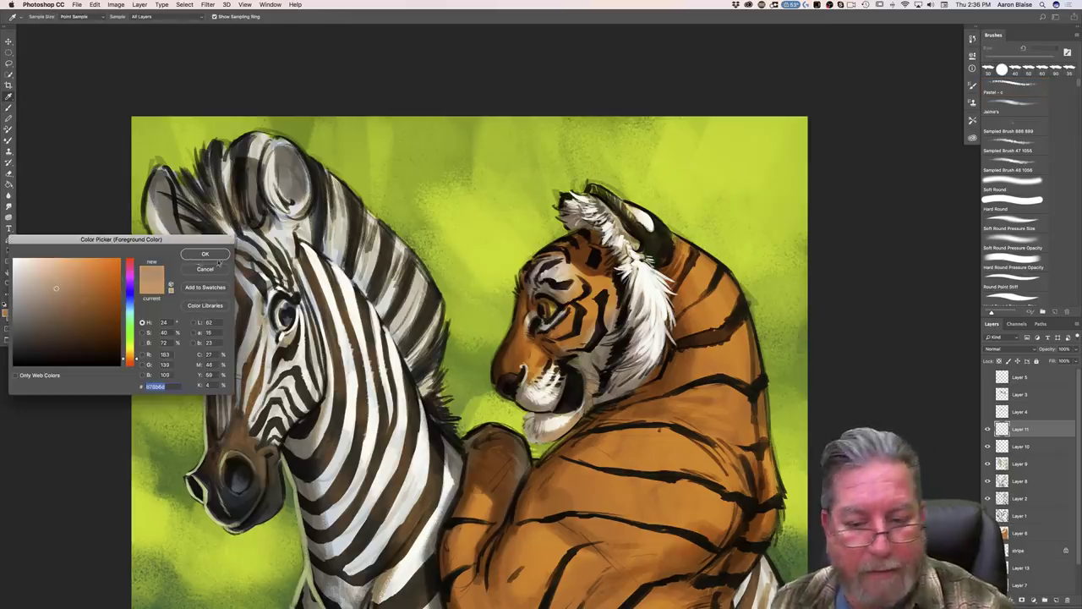
{"action": "left_click", "coordinate": [207, 254]}
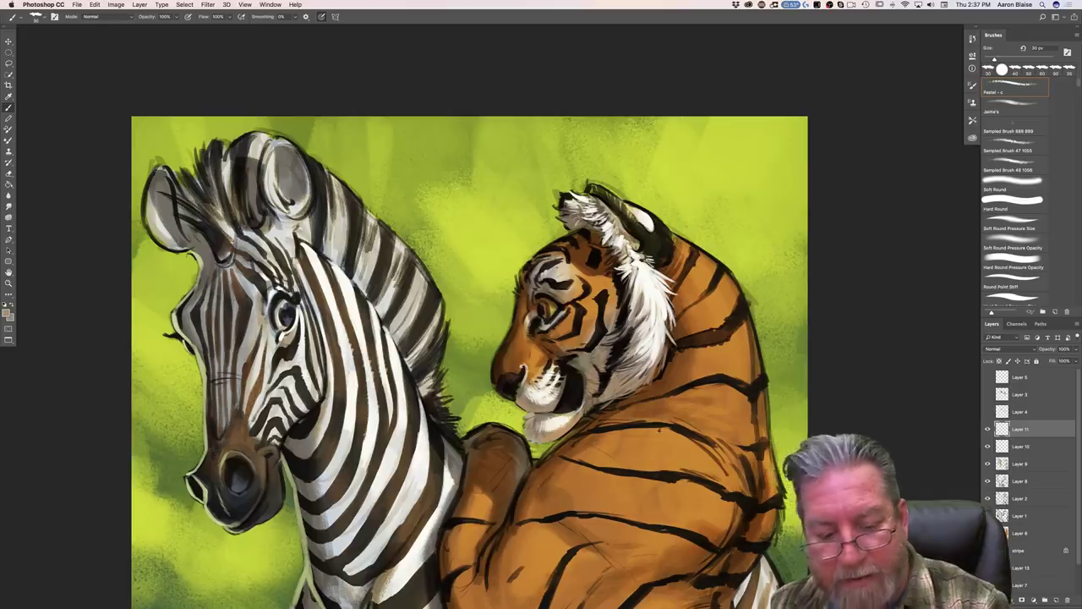
{"action": "left_click", "coordinate": [7, 311]}
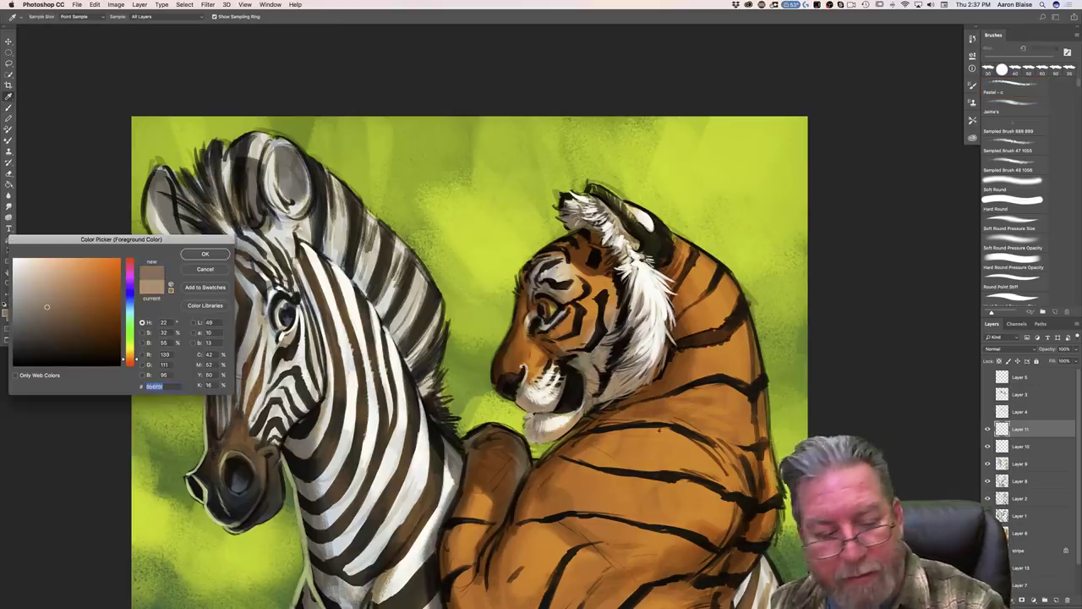
{"action": "key", "text": "Return"}
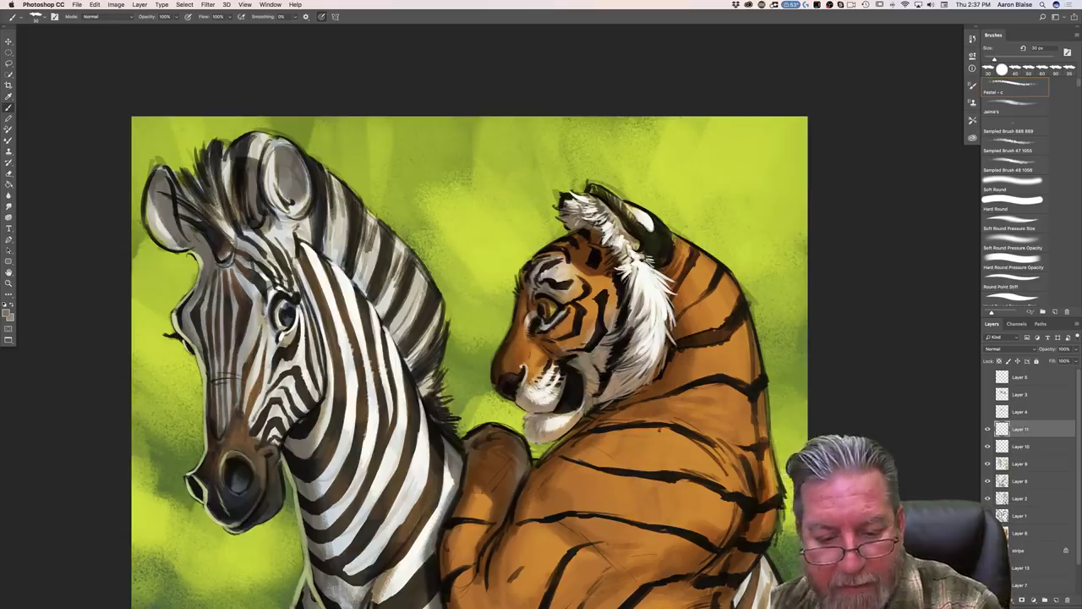
Step: Set the foreground colour to the near-black #140e0e
{"action": "left_click", "coordinate": [7, 314]}
{"action": "left_click", "coordinate": [43, 357]}
{"action": "left_click", "coordinate": [204, 253]}
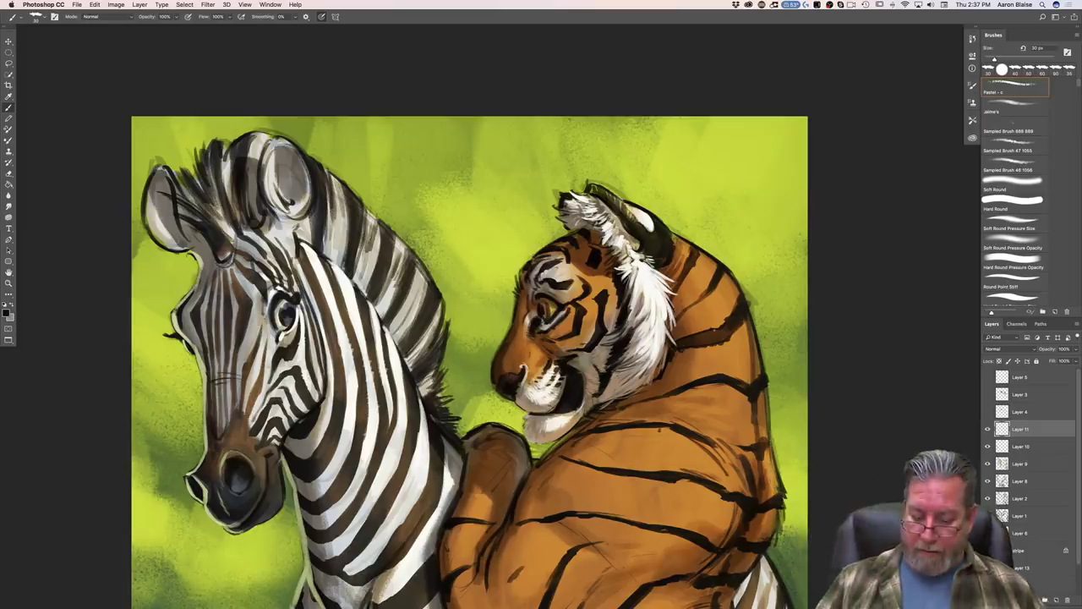
Step: Sample the green background between the two animals and choose the paler, softer yellow-green #bad084 as the foreground colour
{"action": "key", "text": "super+equal"}
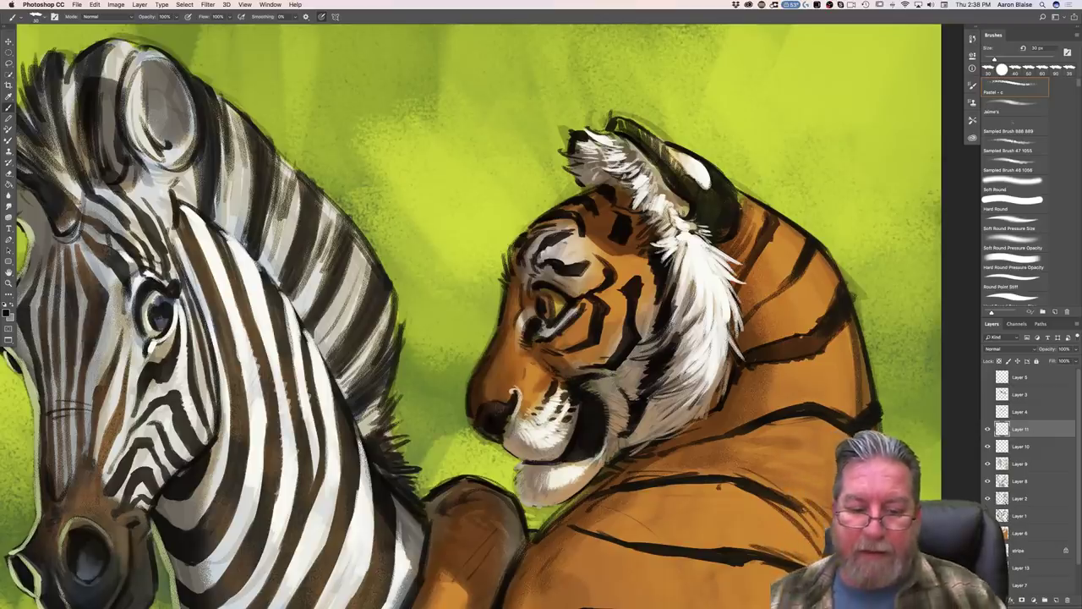
{"action": "left_click", "coordinate": [7, 314]}
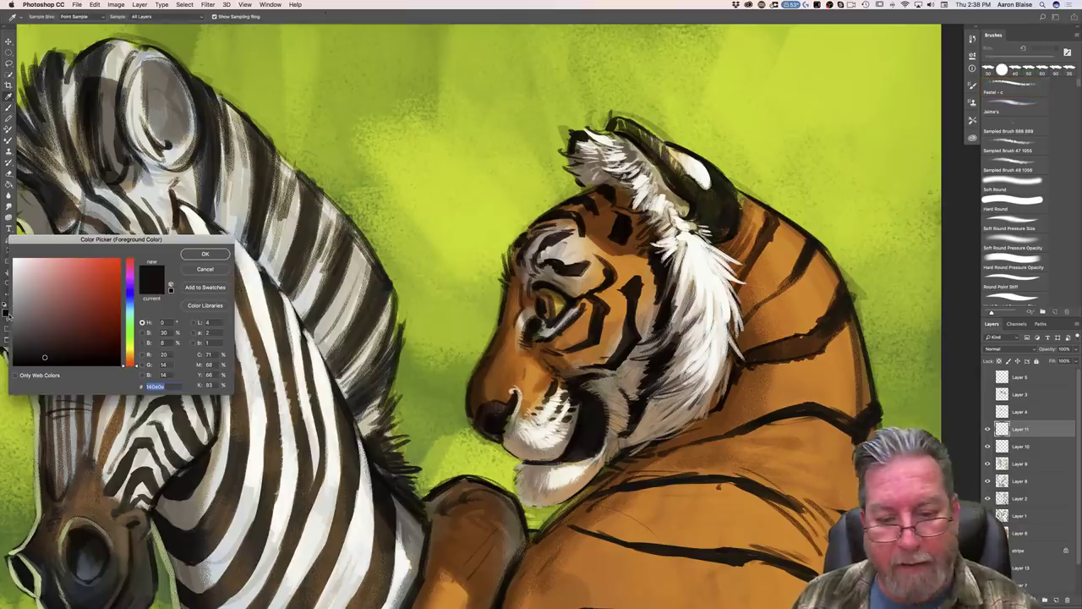
{"action": "left_click", "coordinate": [447, 327]}
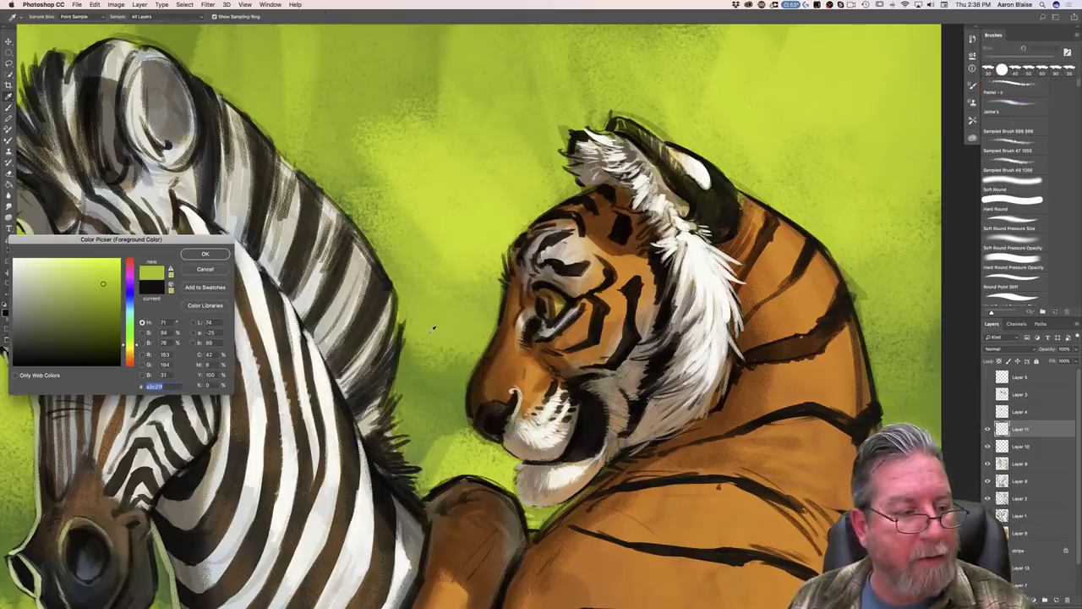
{"action": "left_click", "coordinate": [66, 275]}
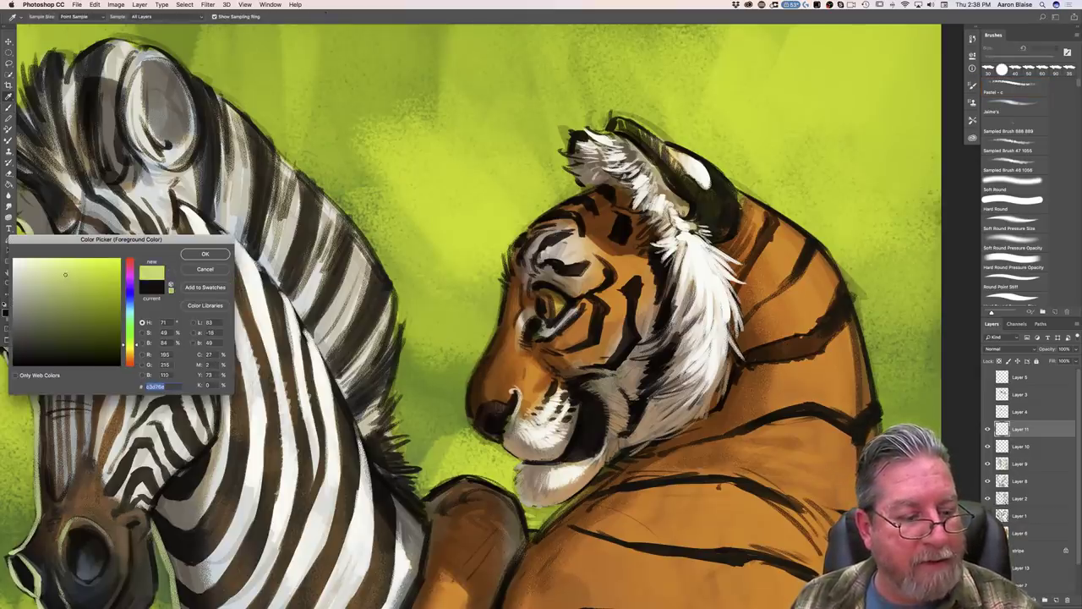
{"action": "left_click", "coordinate": [165, 552]}
{"action": "left_click", "coordinate": [51, 278]}
{"action": "left_click", "coordinate": [197, 256]}
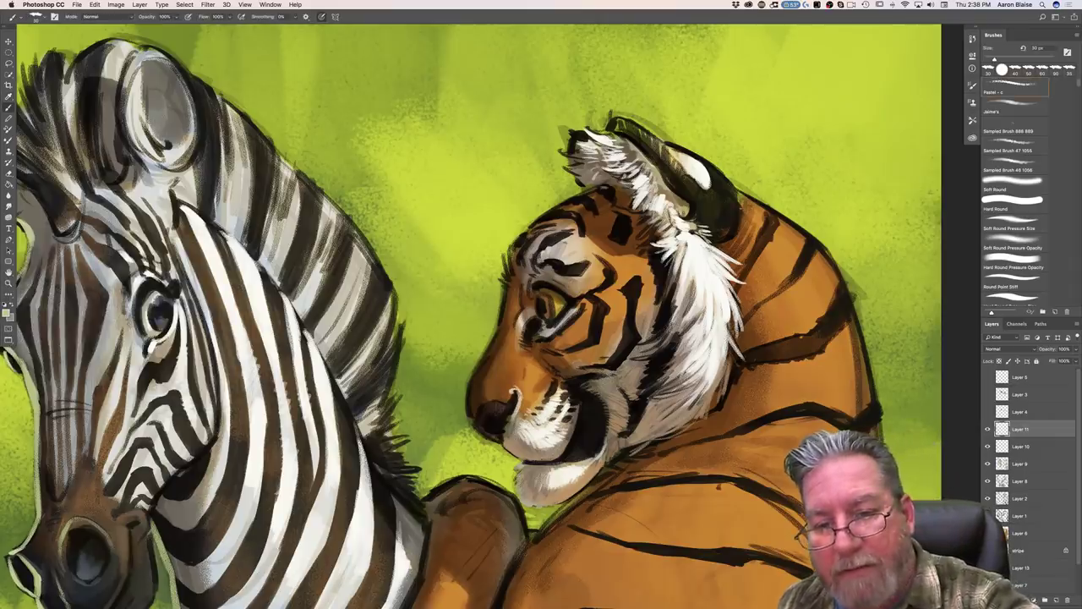
Step: On a new layer above Layer 11, paint a pale green rim light down the tiger's forehead, nose and muzzle with an enlarged Pastel brush
{"action": "key", "text": "bracketright"}
{"action": "key", "text": "bracketright"}
{"action": "key", "text": "bracketright"}
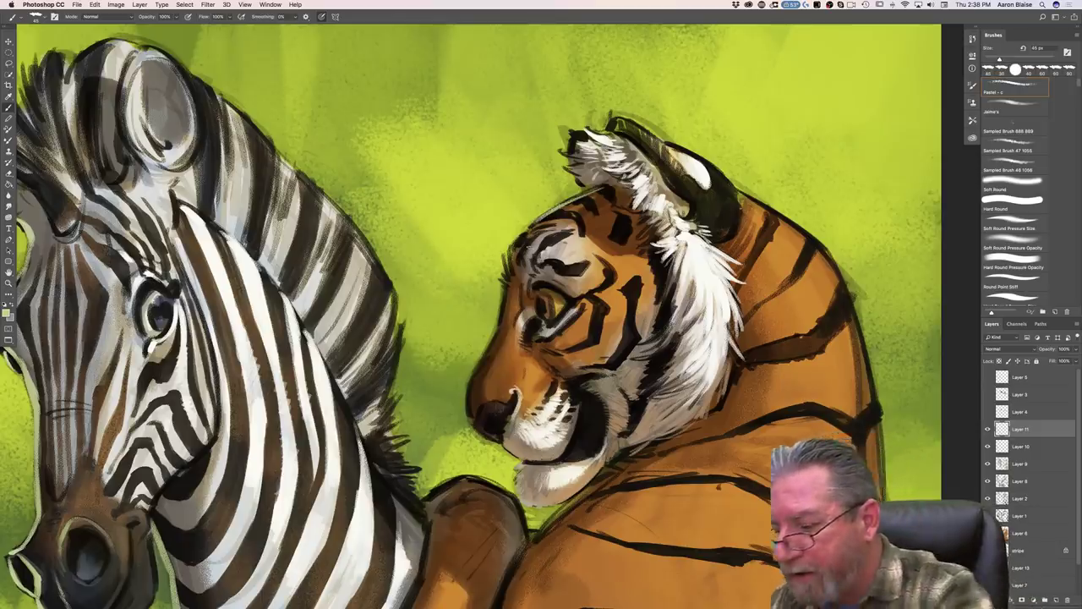
{"action": "left_click", "coordinate": [1049, 598]}
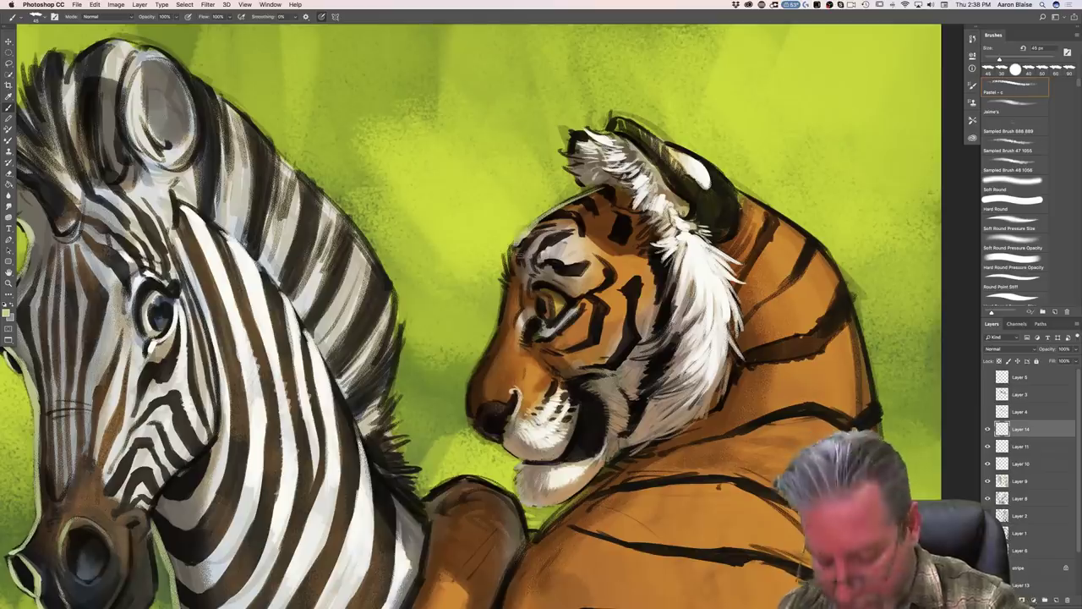
{"action": "key", "text": "bracketleft"}
{"action": "left_click_drag", "start_coordinate": [516, 244], "coordinate": [499, 328]}
{"action": "left_click_drag", "start_coordinate": [504, 295], "coordinate": [492, 343]}
{"action": "left_click_drag", "start_coordinate": [497, 330], "coordinate": [477, 369]}
{"action": "mouse_move", "coordinate": [499, 332]}
{"action": "left_mouse_down"}
{"action": "mouse_move", "coordinate": [470, 382]}
{"action": "mouse_move", "coordinate": [467, 422]}
{"action": "mouse_move", "coordinate": [504, 447]}
{"action": "mouse_move", "coordinate": [499, 458]}
{"action": "left_mouse_up"}
{"action": "left_click_drag", "start_coordinate": [521, 448], "coordinate": [509, 459]}
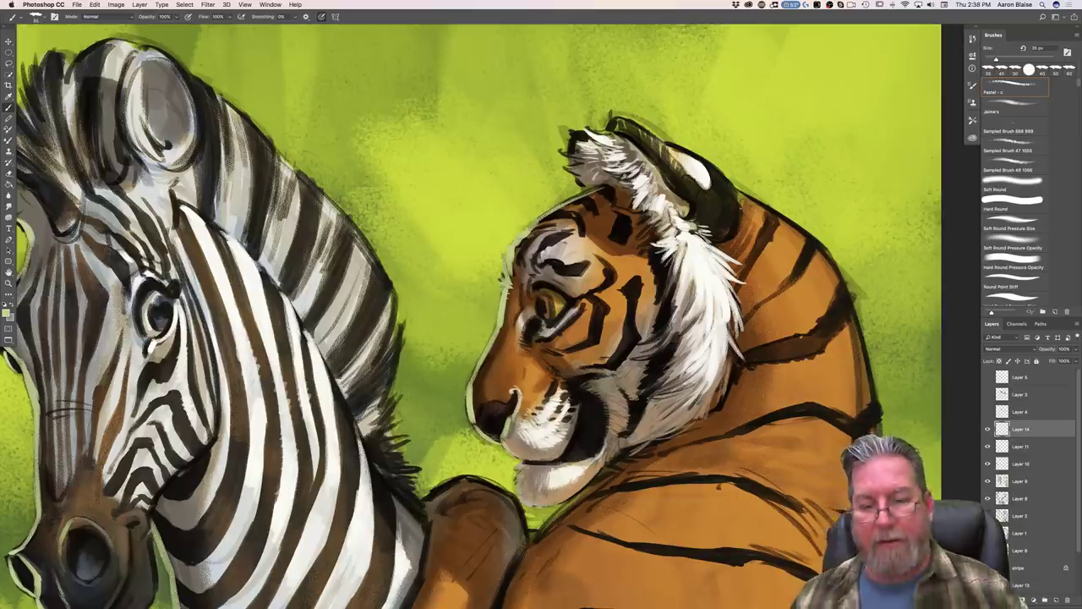
Step: Sample the green background beside the tiger's face and choose a darker, duller olive green as the foreground colour
{"action": "key", "text": "super+minus"}
{"action": "key", "text": "super+minus"}
{"action": "key", "text": "super+minus"}
{"action": "key", "text": "super+minus"}
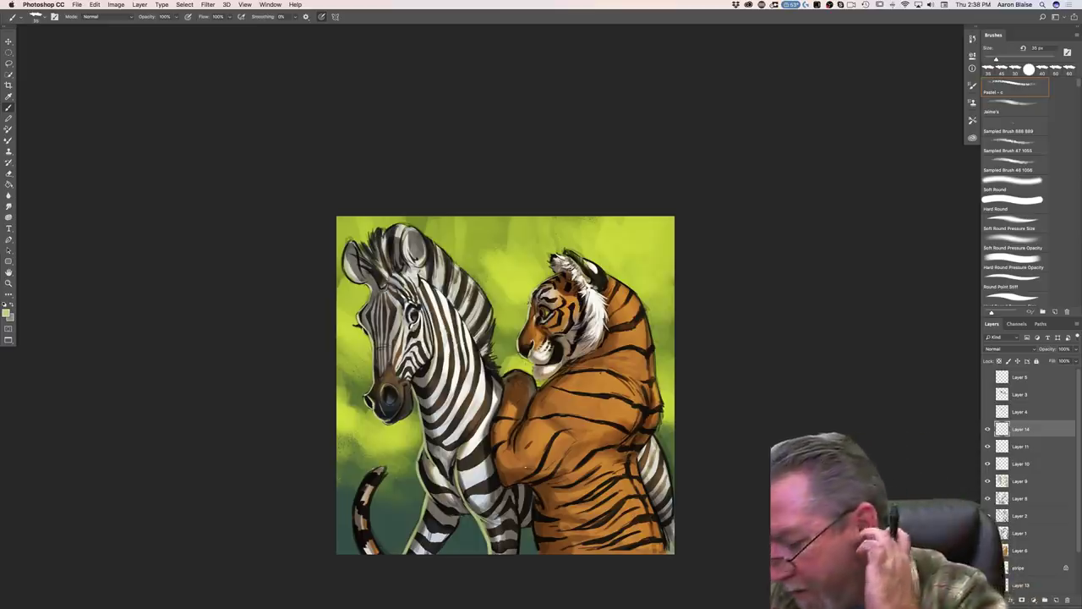
{"action": "left_click", "coordinate": [5, 313]}
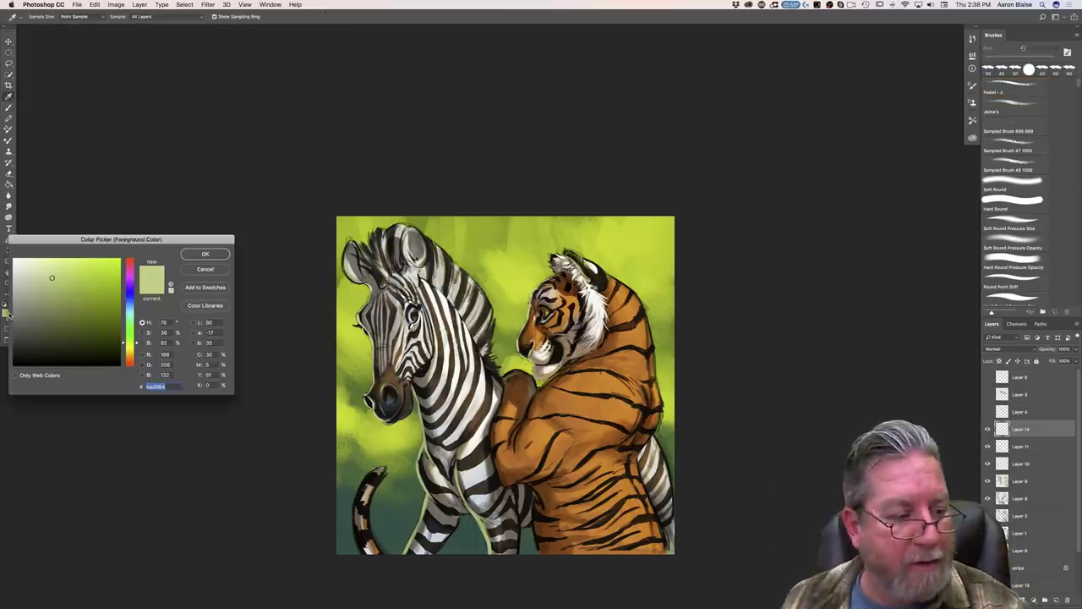
{"action": "left_click", "coordinate": [507, 299]}
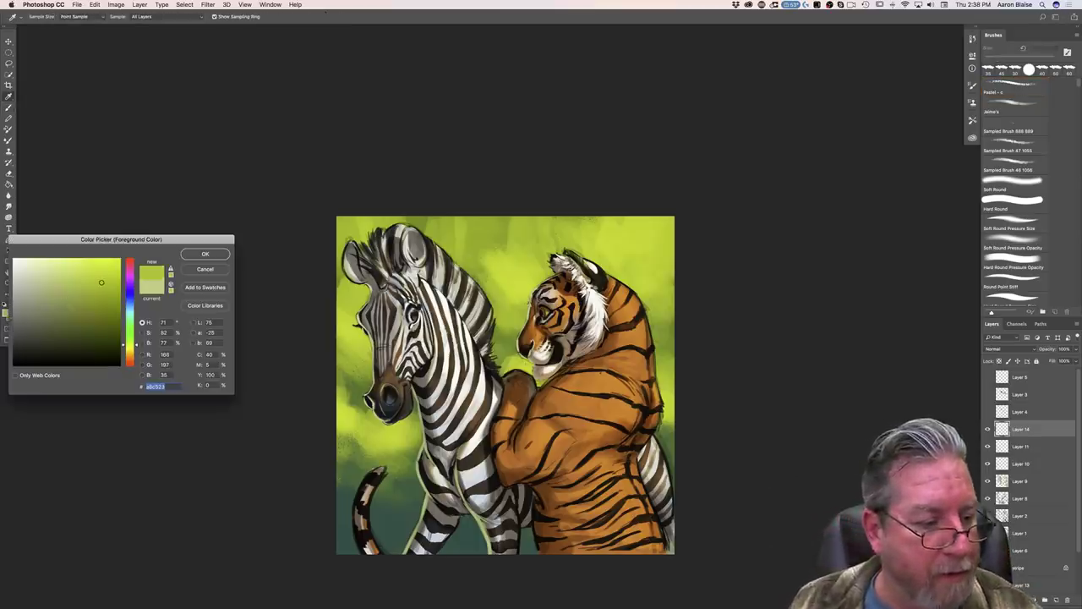
{"action": "left_click", "coordinate": [70, 311]}
{"action": "left_click", "coordinate": [217, 256]}
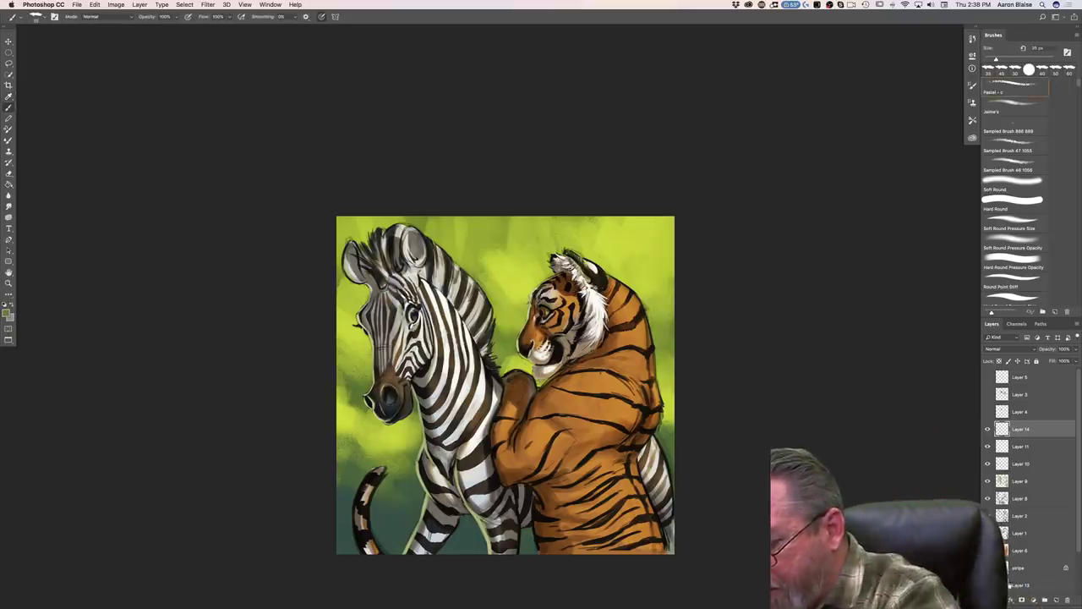
Step: Add a new layer directly above Layer 12, beneath the animals, and set its blend mode to Multiply
{"action": "scroll", "coordinate": [1078, 597], "scroll_direction": "down", "scroll_amount": 3}
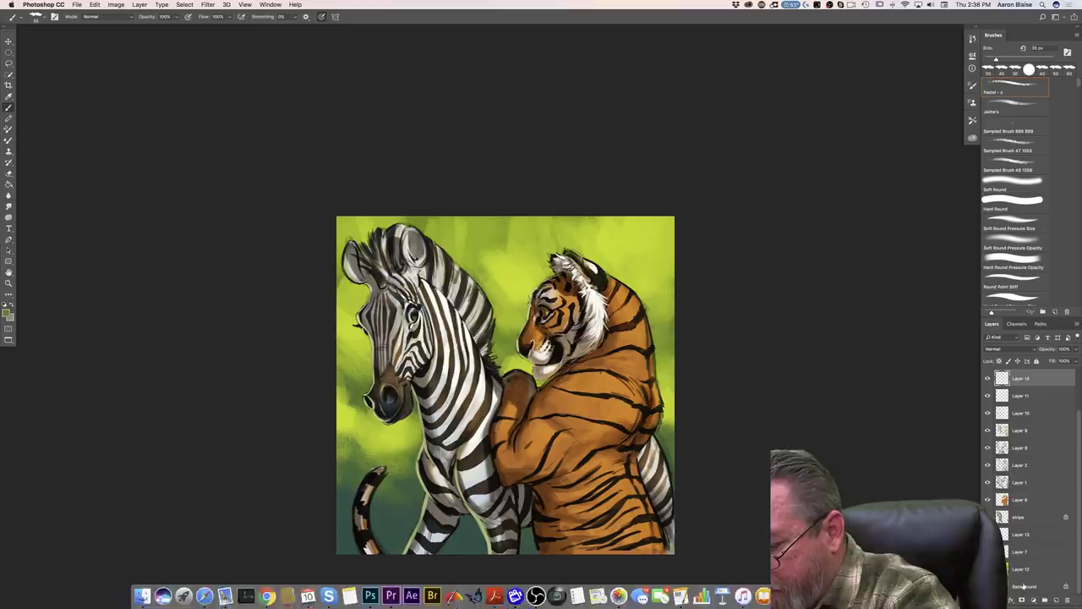
{"action": "left_click", "coordinate": [1049, 599]}
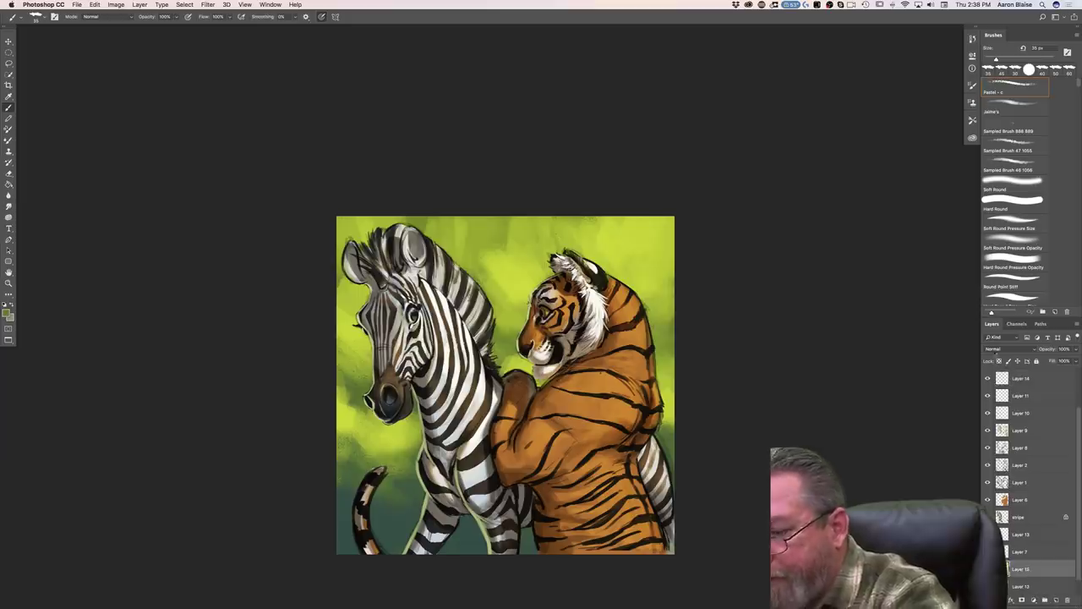
{"action": "left_click", "coordinate": [1002, 348]}
{"action": "left_click", "coordinate": [983, 375]}
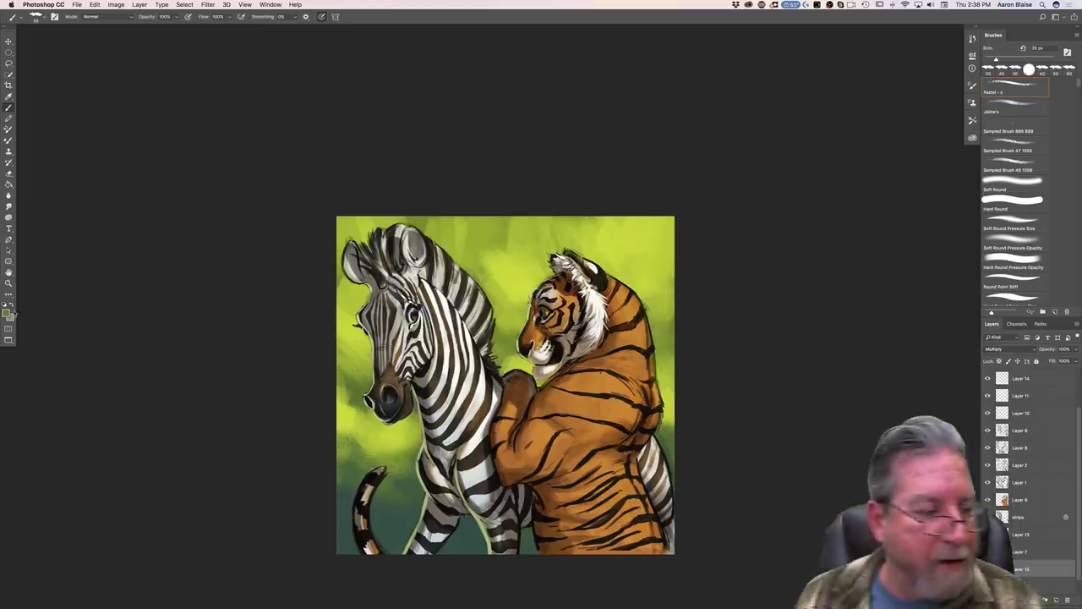
Step: Darken the upper background with repeated 40% opacity olive gradients between the canvas's top and bottom edges on the Multiply layer
{"action": "left_click_drag", "start_coordinate": [13, 188], "coordinate": [38, 184]}
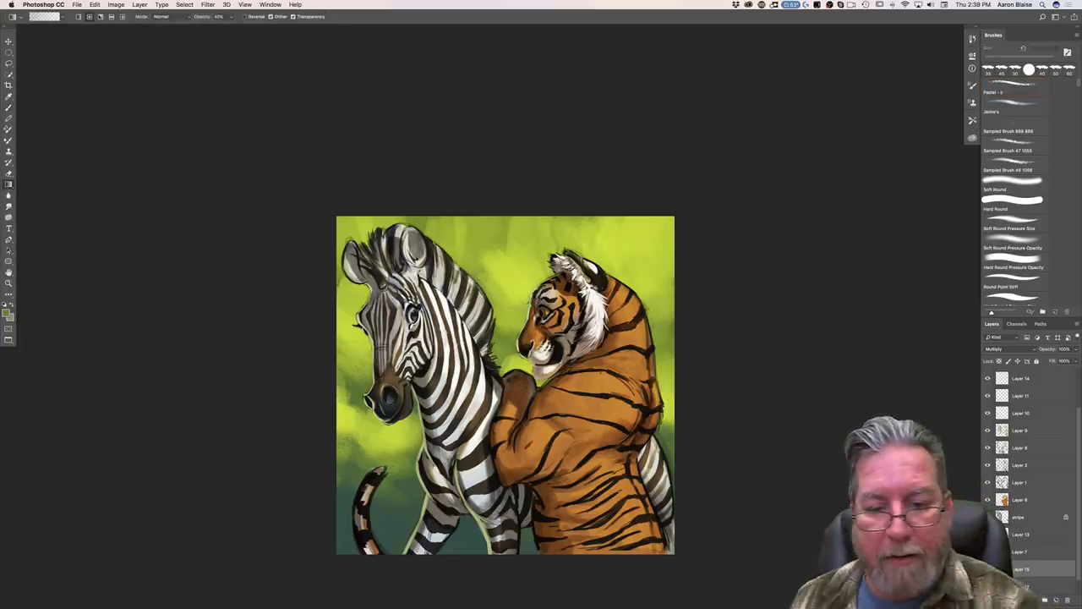
{"action": "left_click_drag", "start_coordinate": [492, 213], "coordinate": [503, 545]}
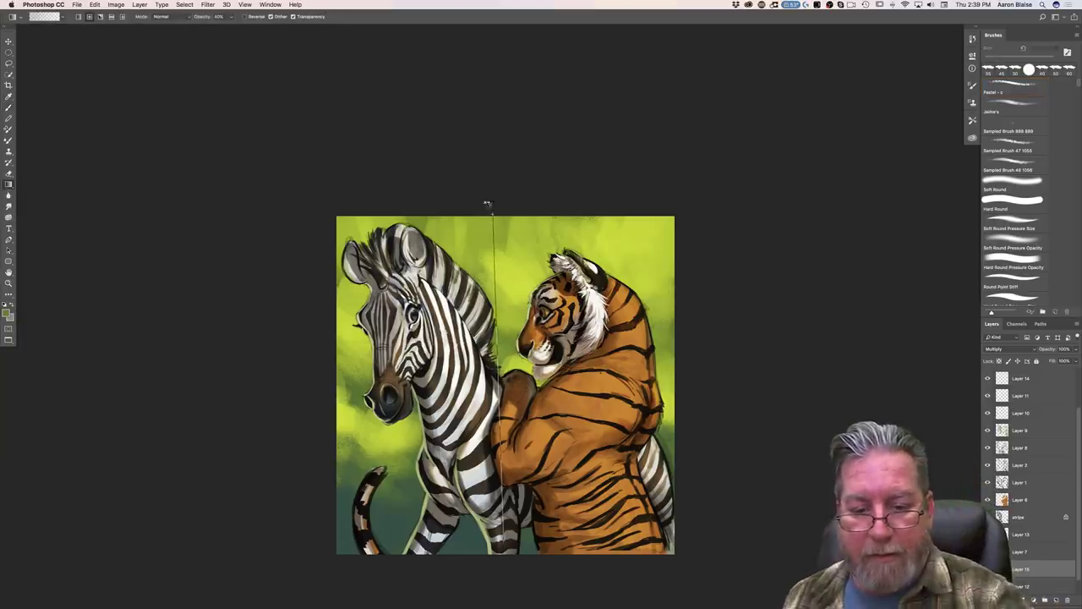
{"action": "left_click_drag", "start_coordinate": [490, 207], "coordinate": [492, 560]}
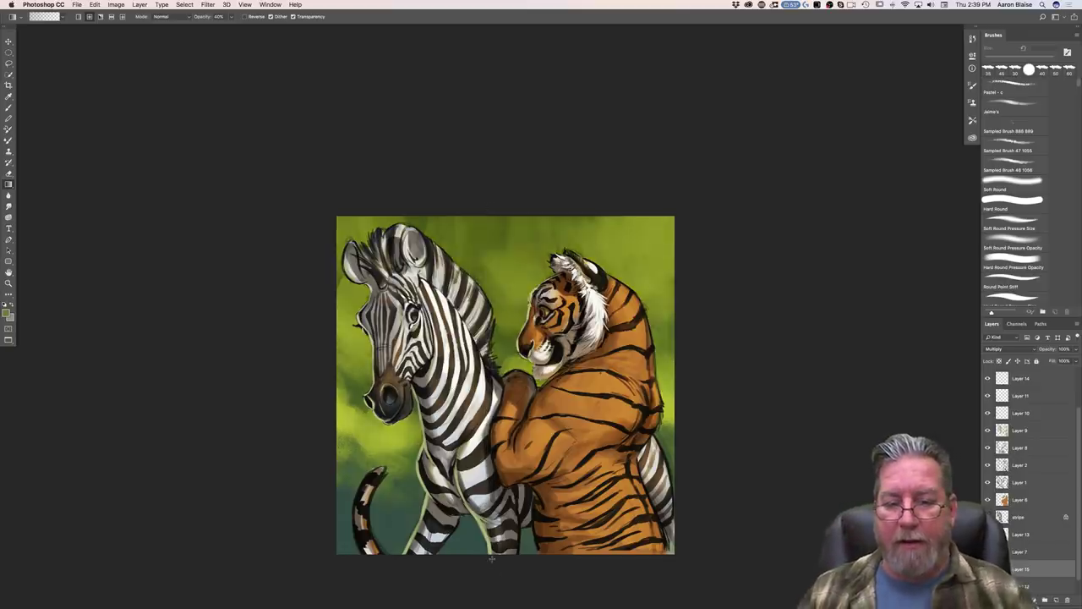
{"action": "left_click_drag", "start_coordinate": [480, 210], "coordinate": [474, 591]}
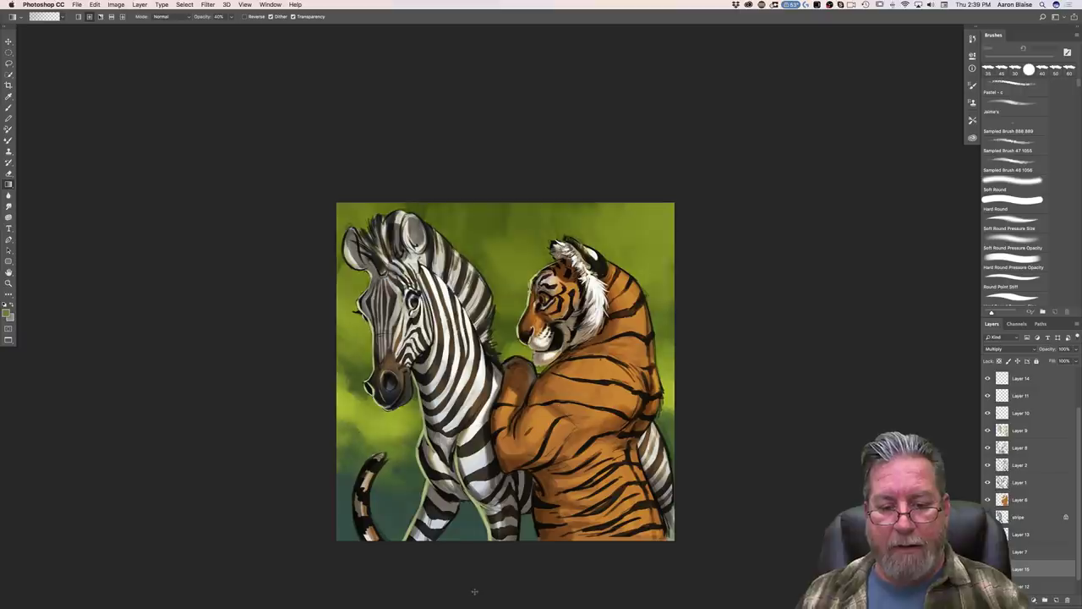
{"action": "left_click_drag", "start_coordinate": [475, 207], "coordinate": [477, 574]}
{"action": "left_click_drag", "start_coordinate": [489, 205], "coordinate": [483, 579]}
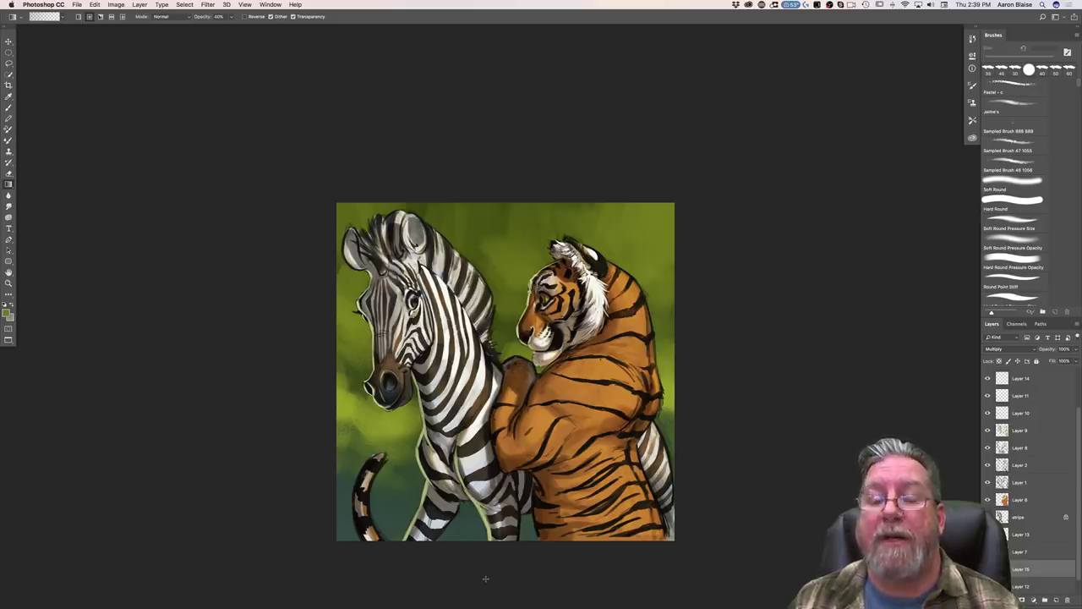
Step: Set the foreground colour back to a pale rim-light green, #b6cb81
{"action": "key", "text": "super+equal"}
{"action": "key", "text": "super+equal"}
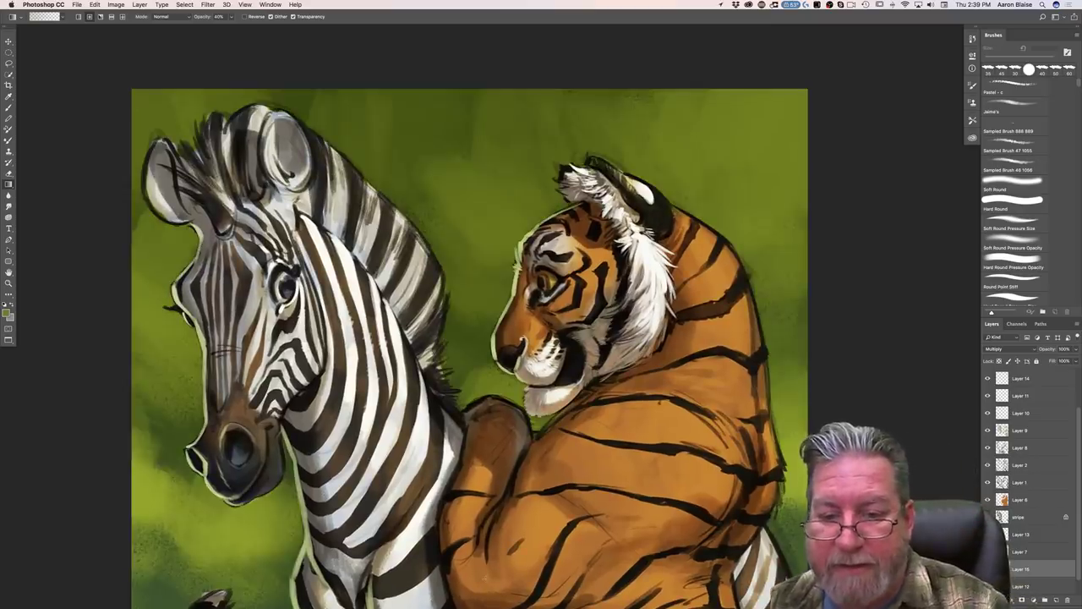
{"action": "left_click", "coordinate": [8, 313]}
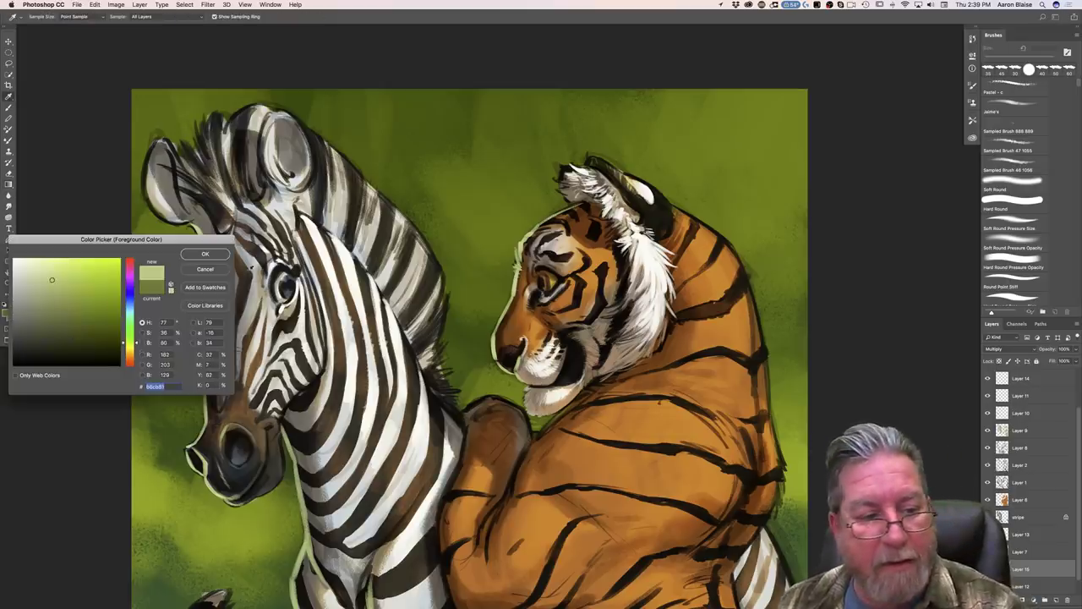
{"action": "left_click", "coordinate": [203, 254]}
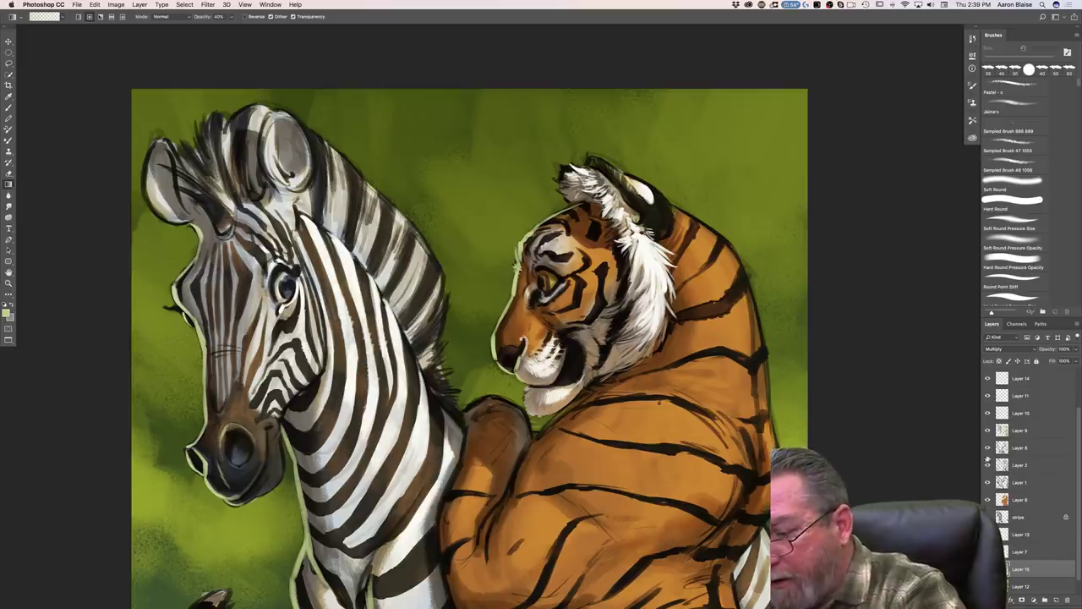
Step: Check the contents of Layer 14 and Layer 11 by toggling their visibility, and merge the two layers into one
{"action": "left_click_drag", "start_coordinate": [1076, 426], "coordinate": [1067, 337]}
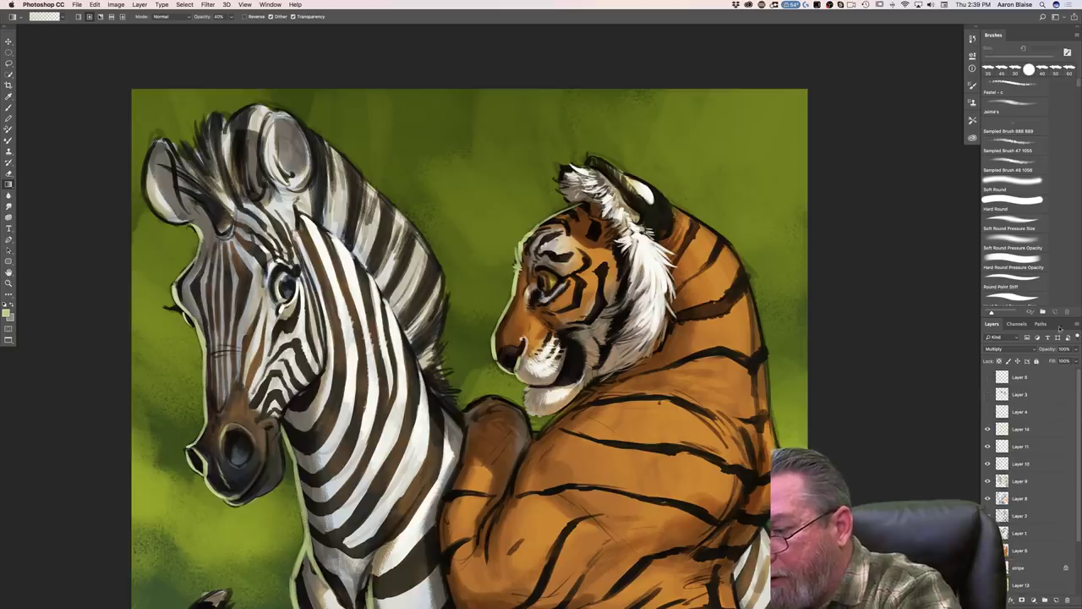
{"action": "left_click", "coordinate": [987, 431]}
{"action": "left_click", "coordinate": [986, 430]}
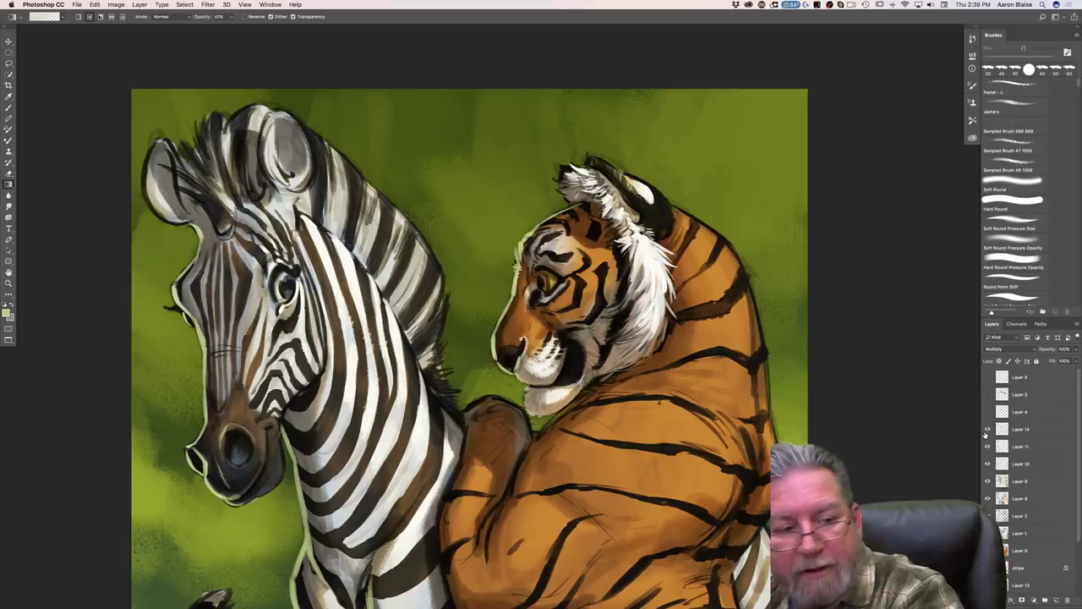
{"action": "left_click", "coordinate": [987, 448]}
{"action": "left_click", "coordinate": [986, 447]}
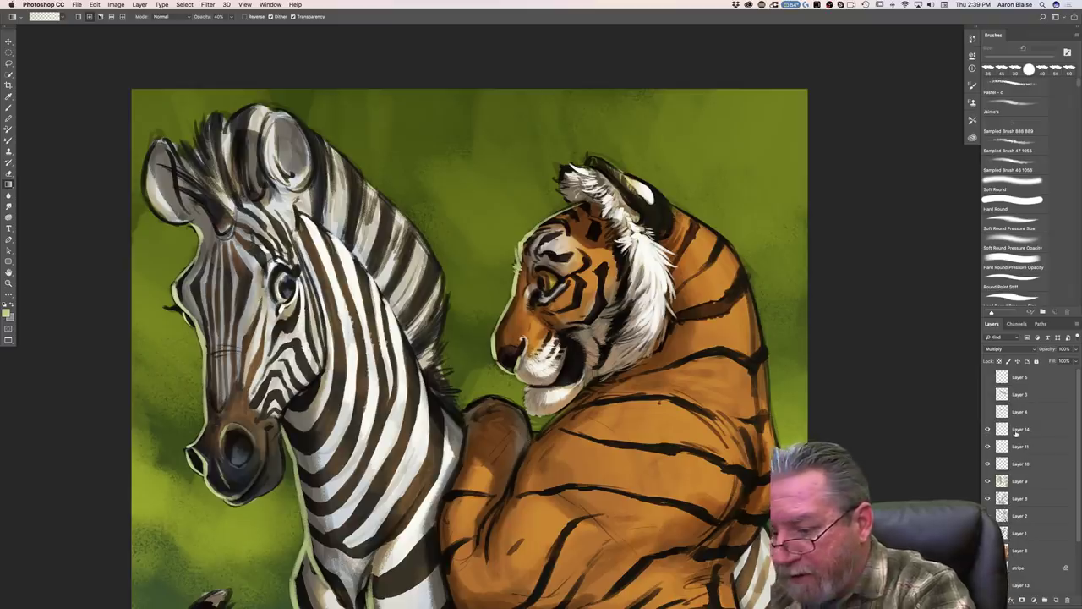
{"action": "left_click", "coordinate": [1016, 433]}
{"action": "left_click", "coordinate": [1013, 448], "text": "shift"}
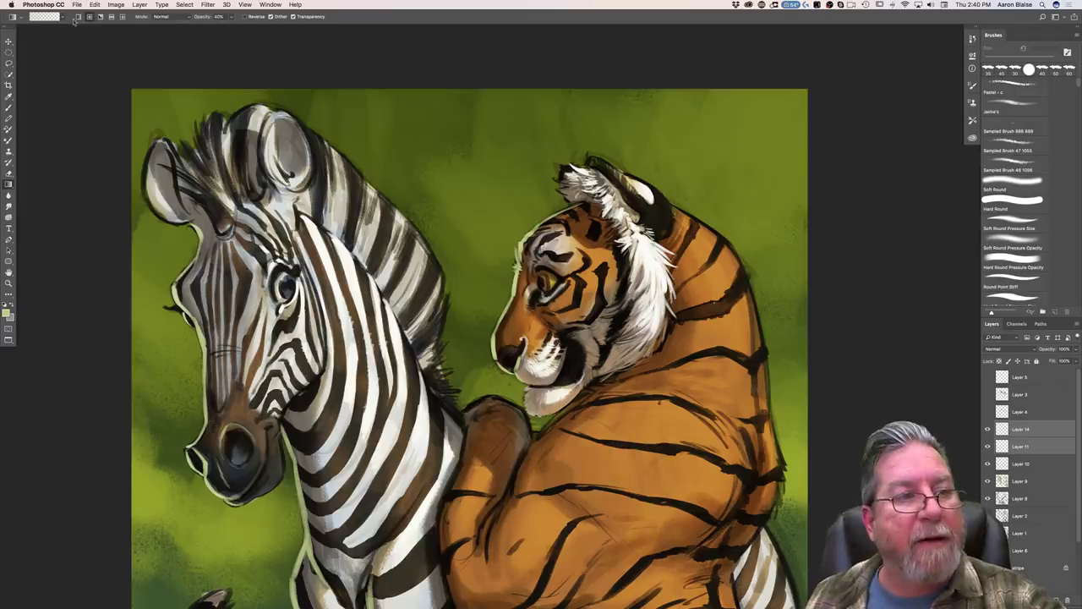
{"action": "left_click", "coordinate": [140, 5]}
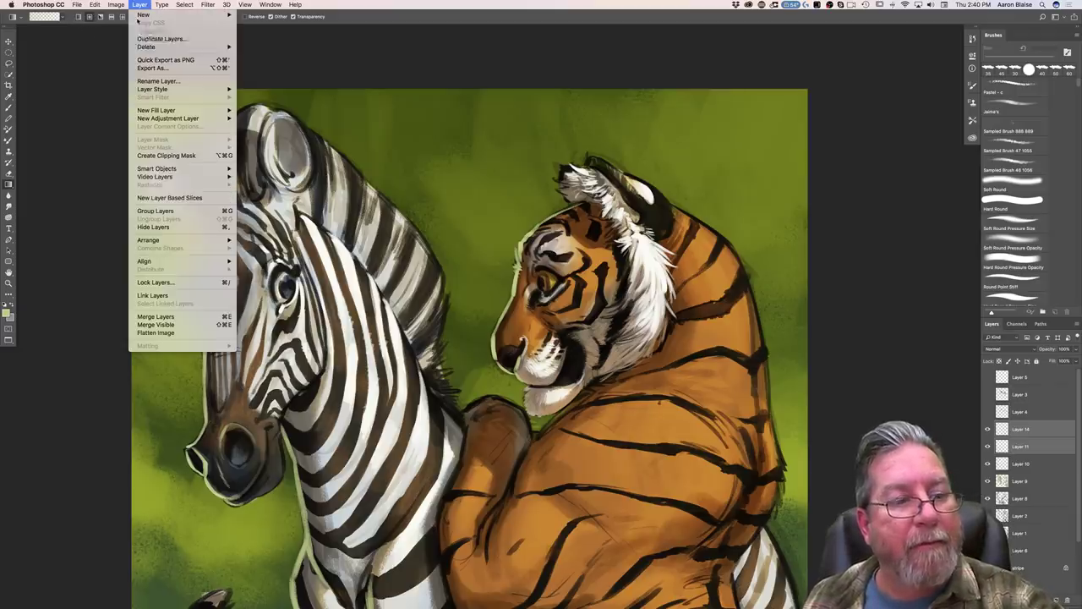
{"action": "left_click", "coordinate": [154, 317]}
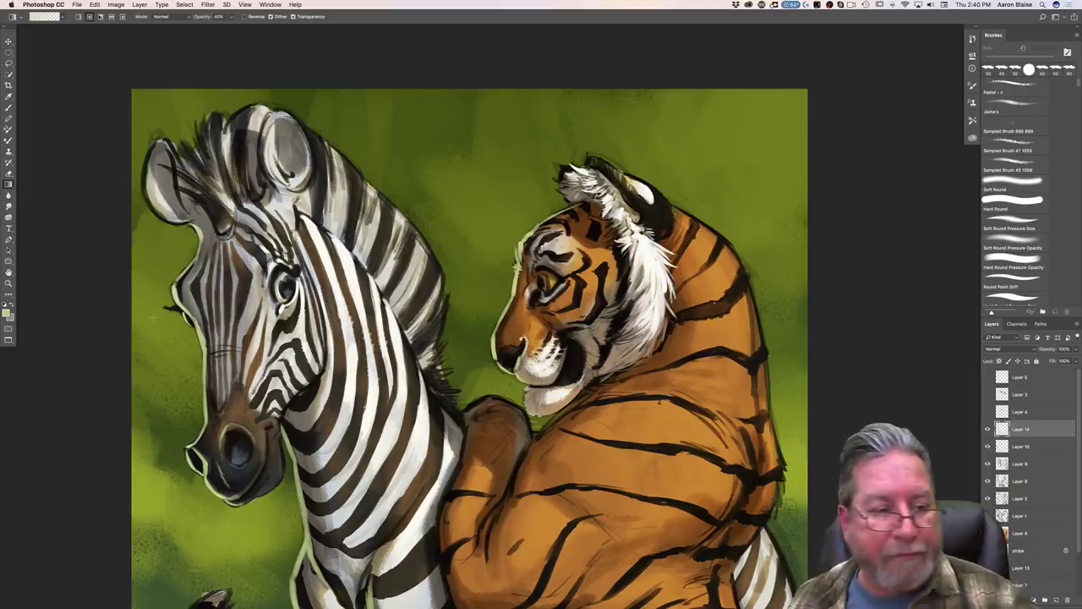
Step: Paint pale green #b6cb81 rim light with the brush along the front edge of the zebra's face down to the muzzle
{"action": "left_click", "coordinate": [9, 108]}
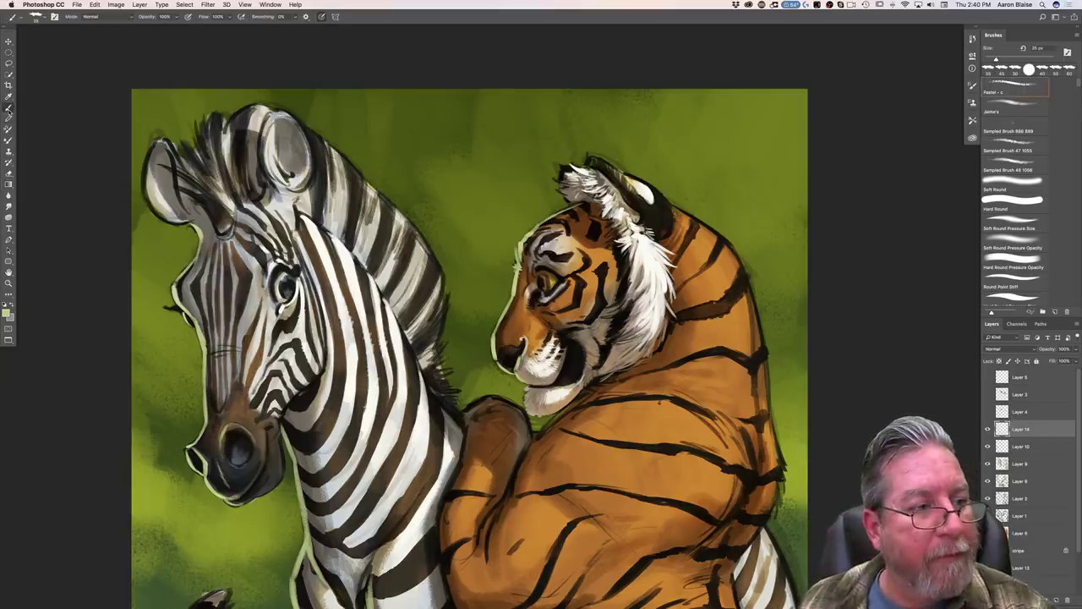
{"action": "left_click", "coordinate": [6, 313]}
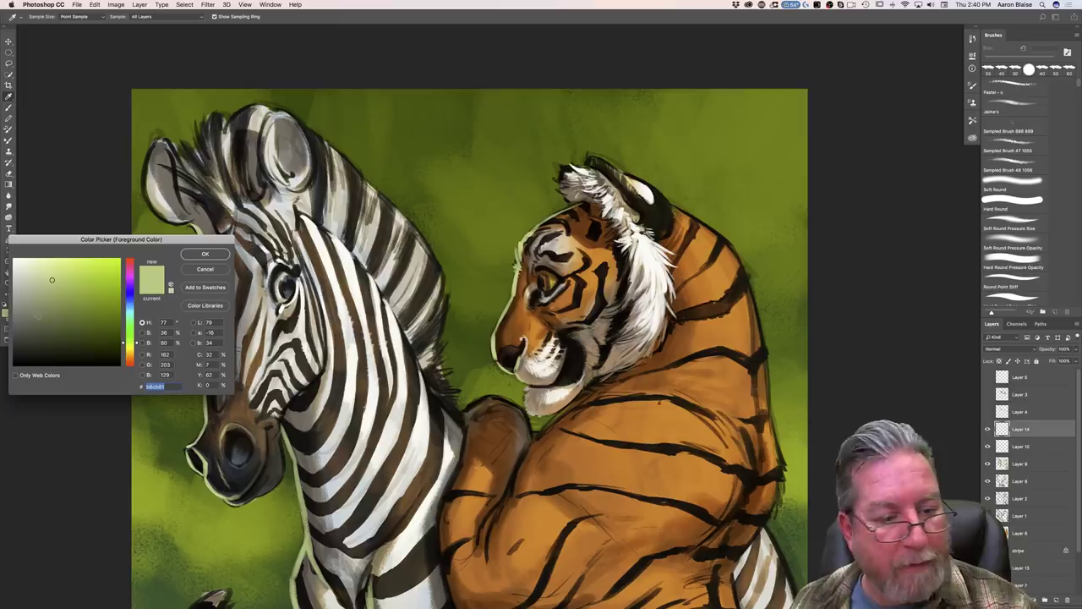
{"action": "left_click", "coordinate": [204, 253]}
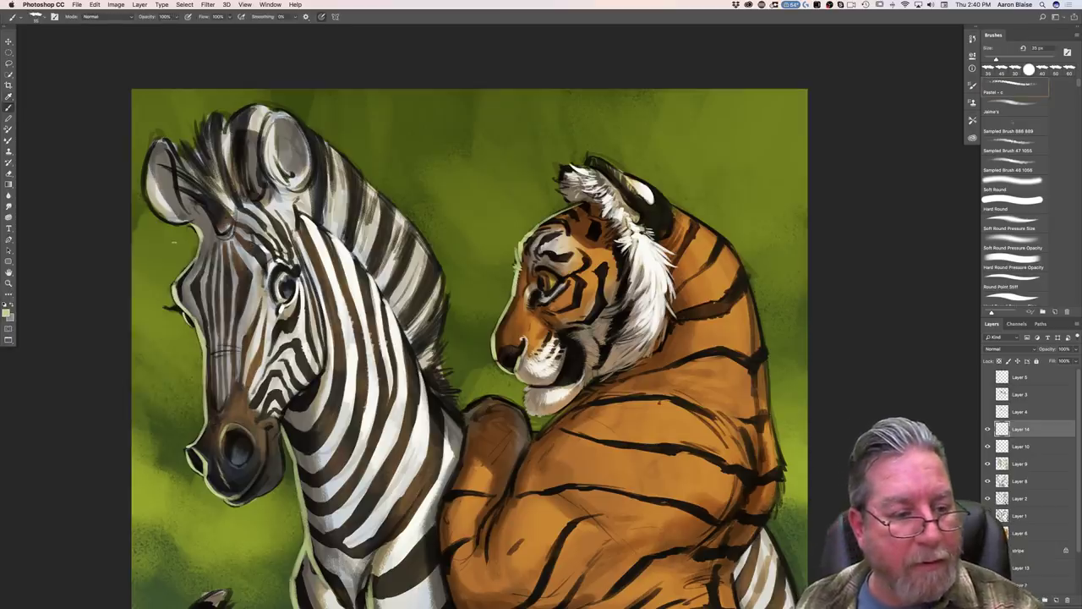
{"action": "mouse_move", "coordinate": [201, 239]}
{"action": "left_mouse_down"}
{"action": "mouse_move", "coordinate": [173, 284]}
{"action": "mouse_move", "coordinate": [201, 343]}
{"action": "mouse_move", "coordinate": [206, 430]}
{"action": "mouse_move", "coordinate": [223, 455]}
{"action": "mouse_move", "coordinate": [192, 460]}
{"action": "mouse_move", "coordinate": [198, 454]}
{"action": "mouse_move", "coordinate": [203, 467]}
{"action": "left_mouse_up"}
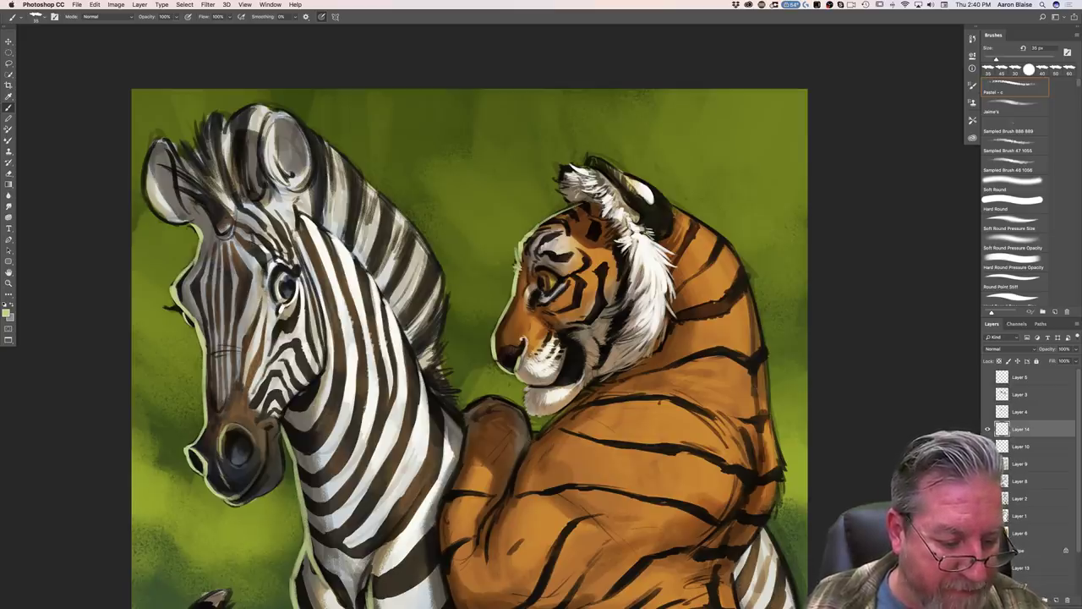
{"action": "left_click_drag", "start_coordinate": [205, 476], "coordinate": [219, 493]}
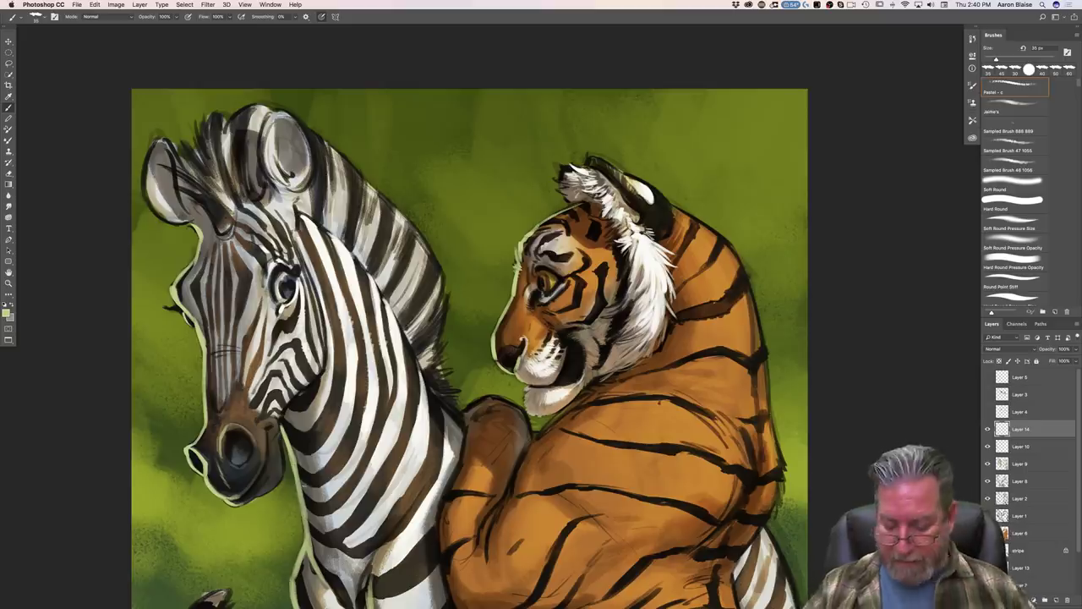
Step: Set the foreground colour to a near-black, #0d0605, sampled from the dark marking beside the tiger's eye
{"action": "key", "text": "super+minus"}
{"action": "key", "text": "super+minus"}
{"action": "key", "text": "super+plus"}
{"action": "key", "text": "super+plus"}
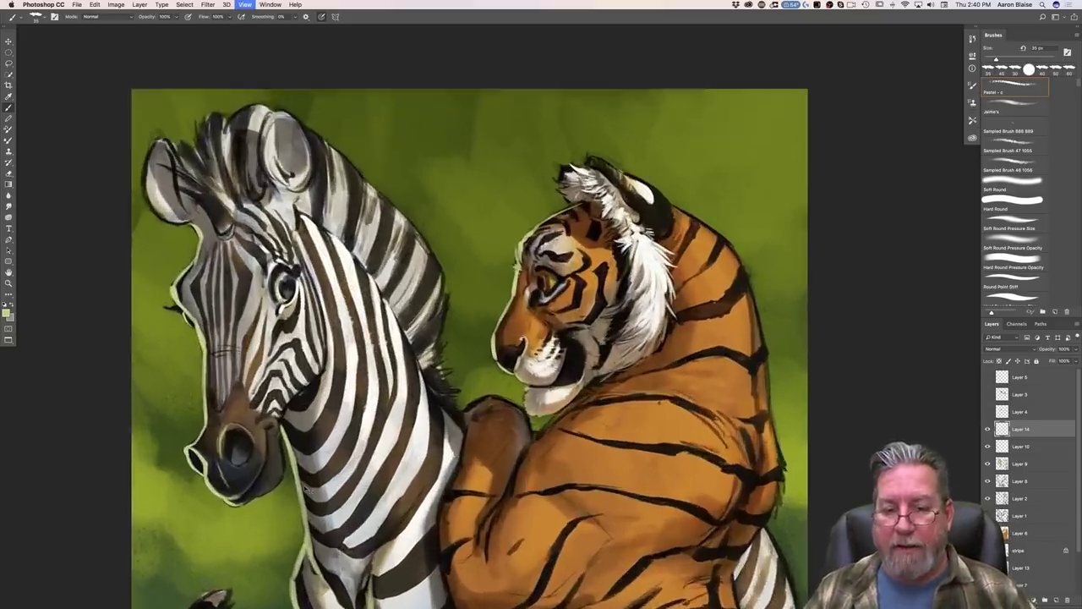
{"action": "key", "text": "super+plus"}
{"action": "left_click_drag", "start_coordinate": [541, 314], "coordinate": [582, 333]}
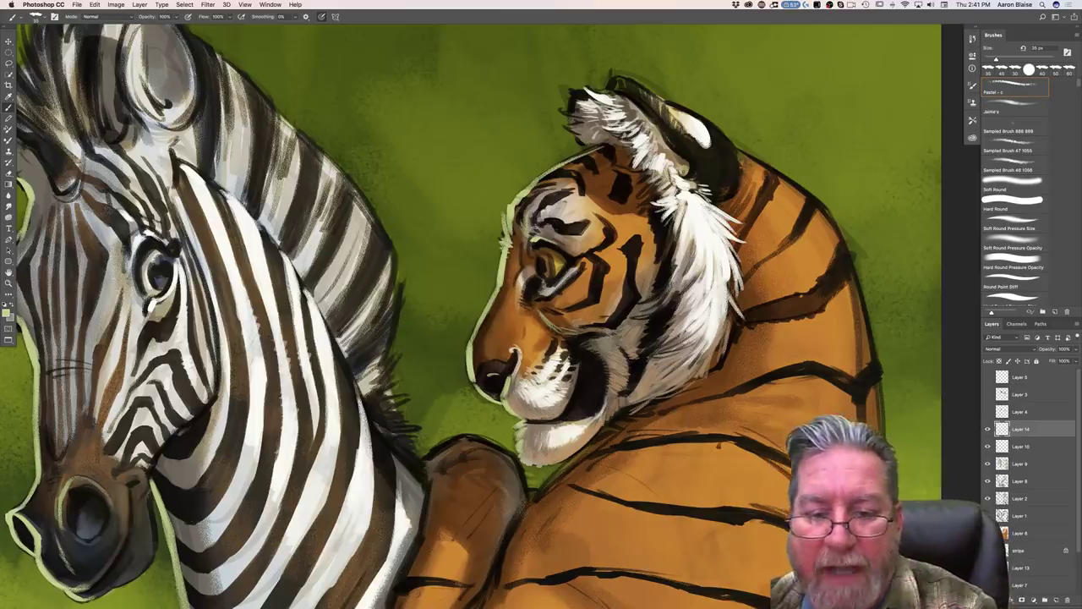
{"action": "left_click", "coordinate": [1013, 262]}
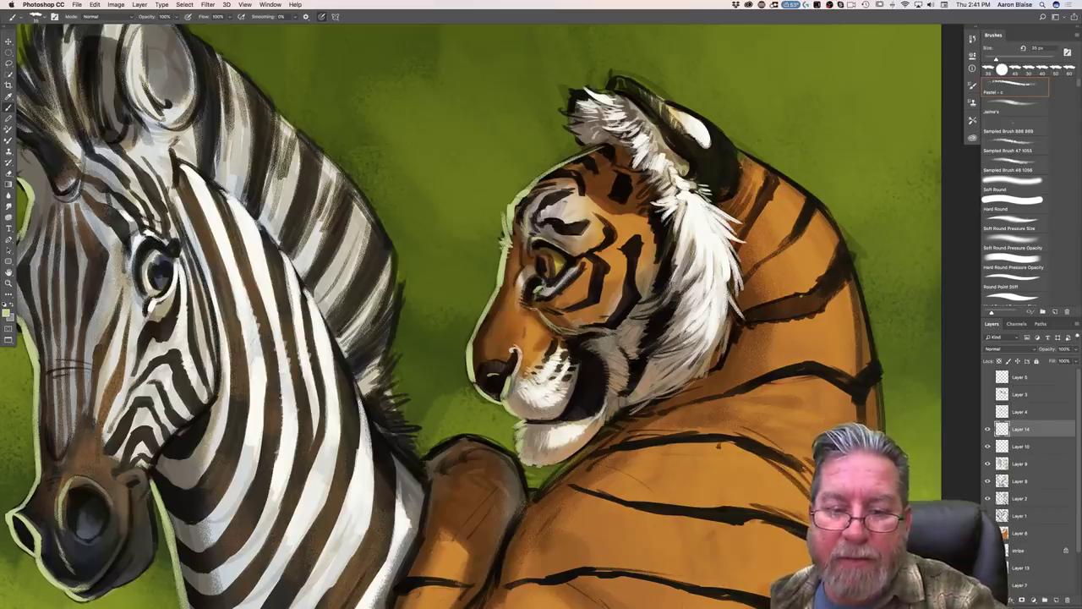
{"action": "left_click", "coordinate": [5, 313]}
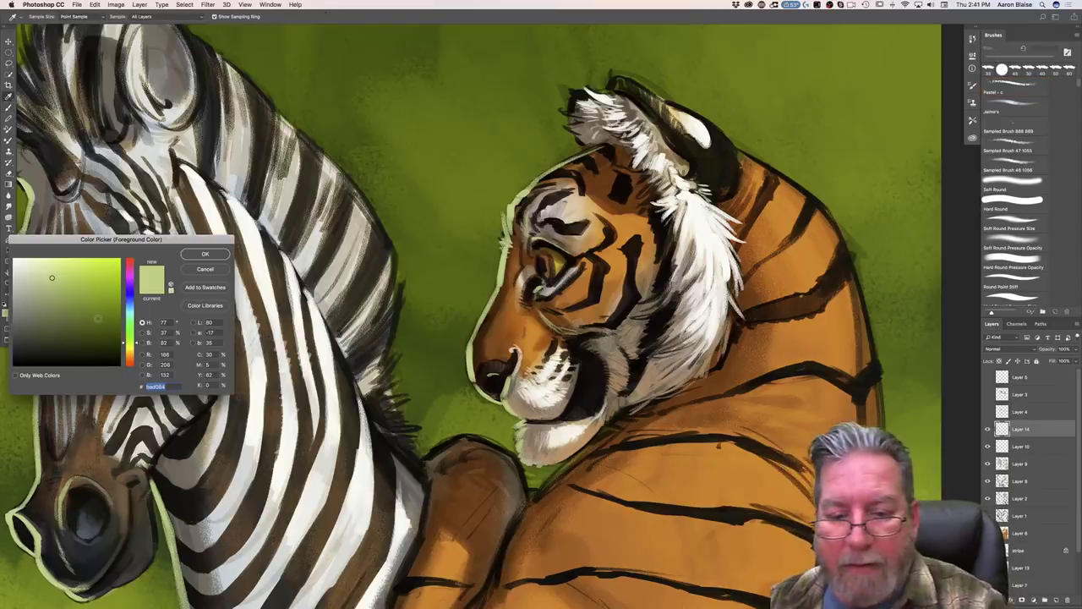
{"action": "left_click", "coordinate": [569, 264]}
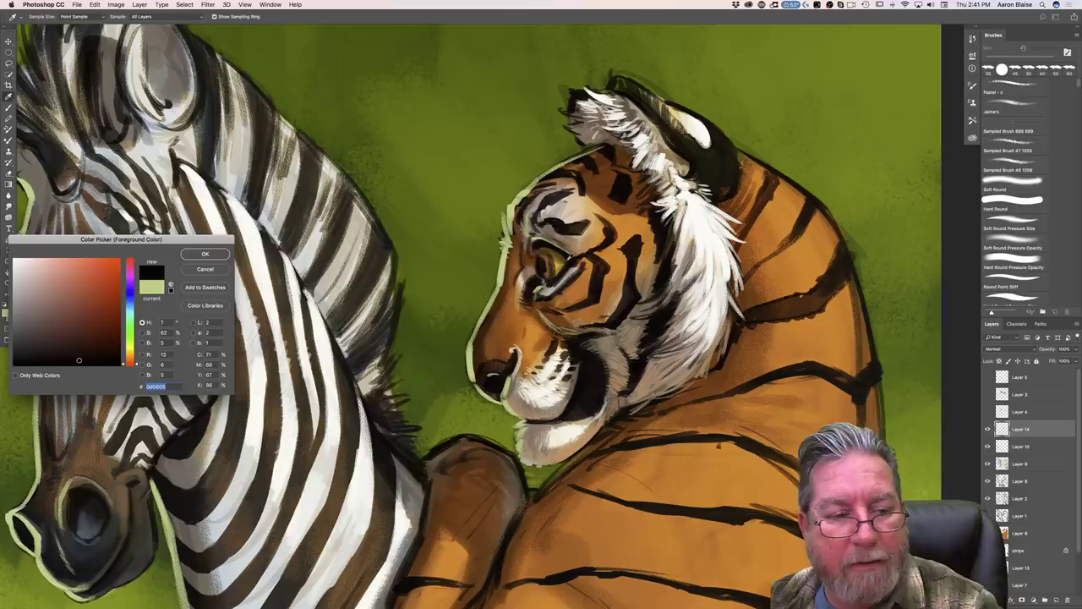
{"action": "key", "text": "Return"}
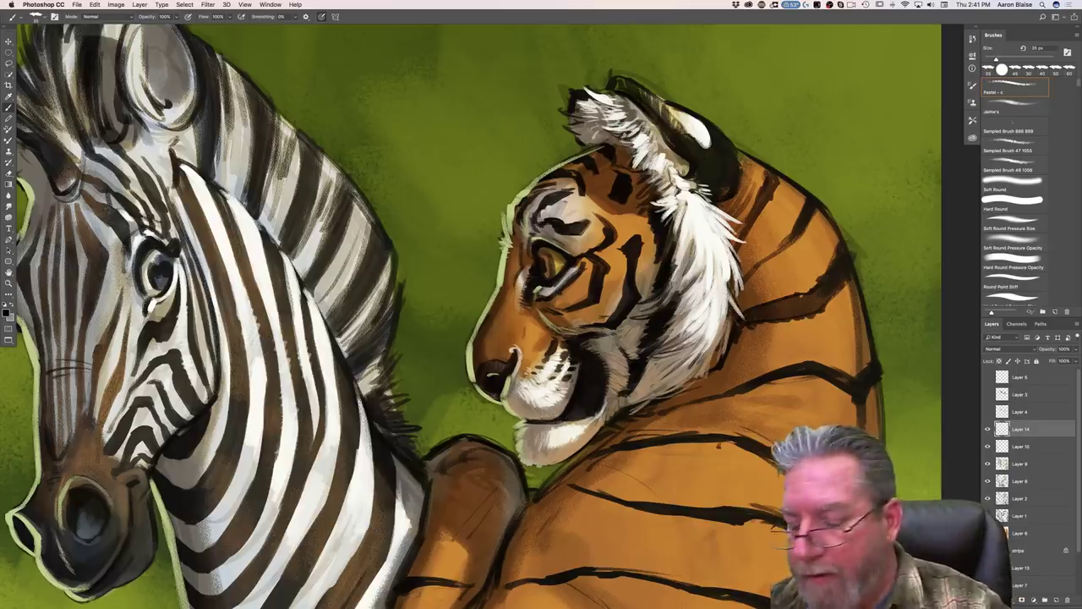
Step: Sample the pale green #bad084 from the rim light at the tiger's brow and set the brush size to 25 px
{"action": "left_click", "coordinate": [6, 312]}
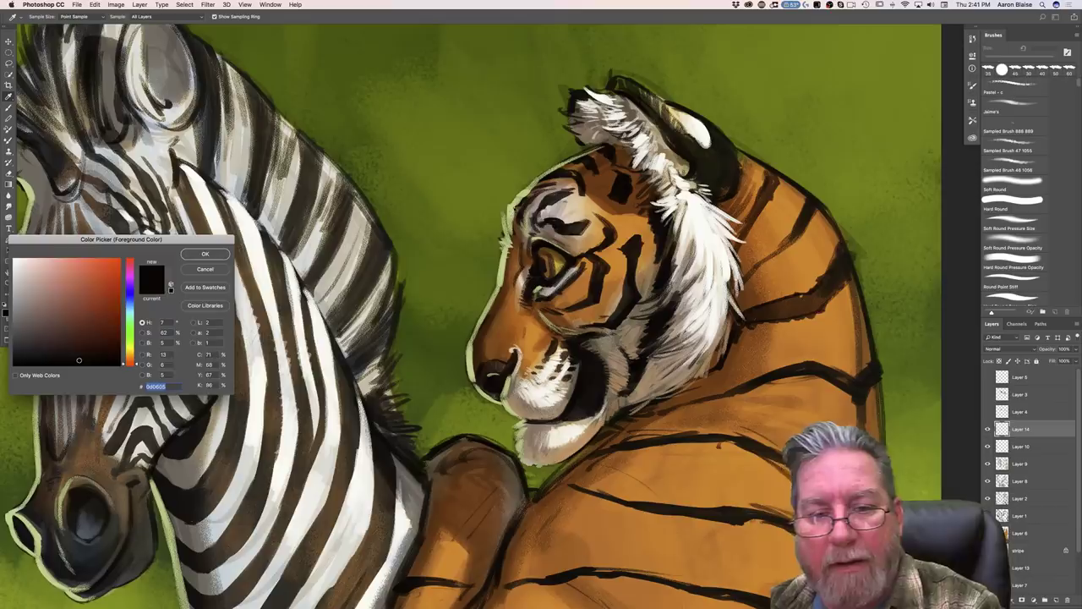
{"action": "left_click", "coordinate": [513, 211]}
{"action": "left_click", "coordinate": [211, 253]}
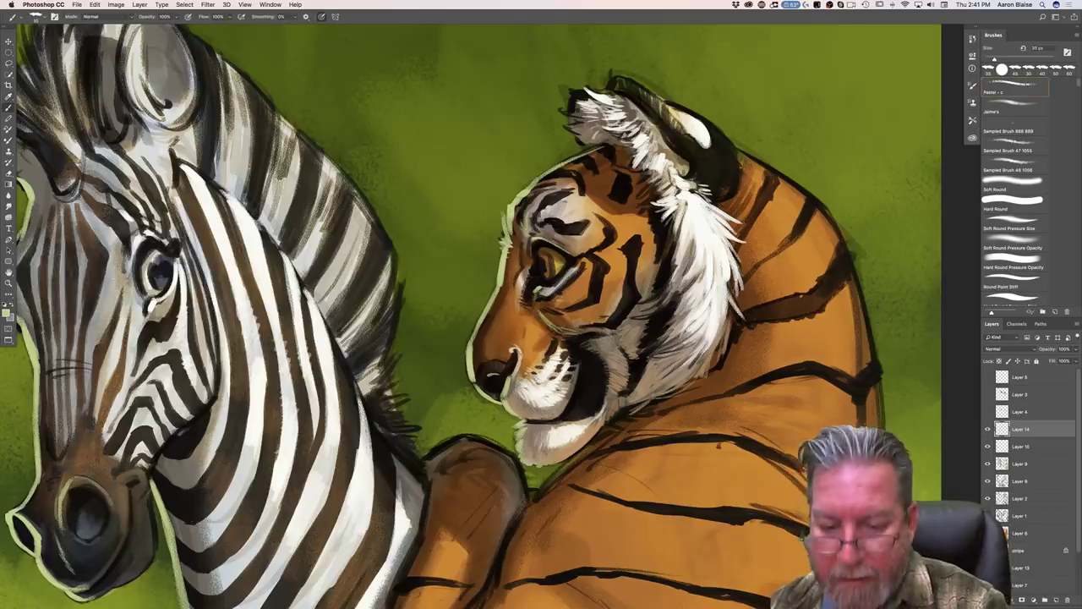
{"action": "key", "text": "bracketright"}
{"action": "key", "text": "bracketright"}
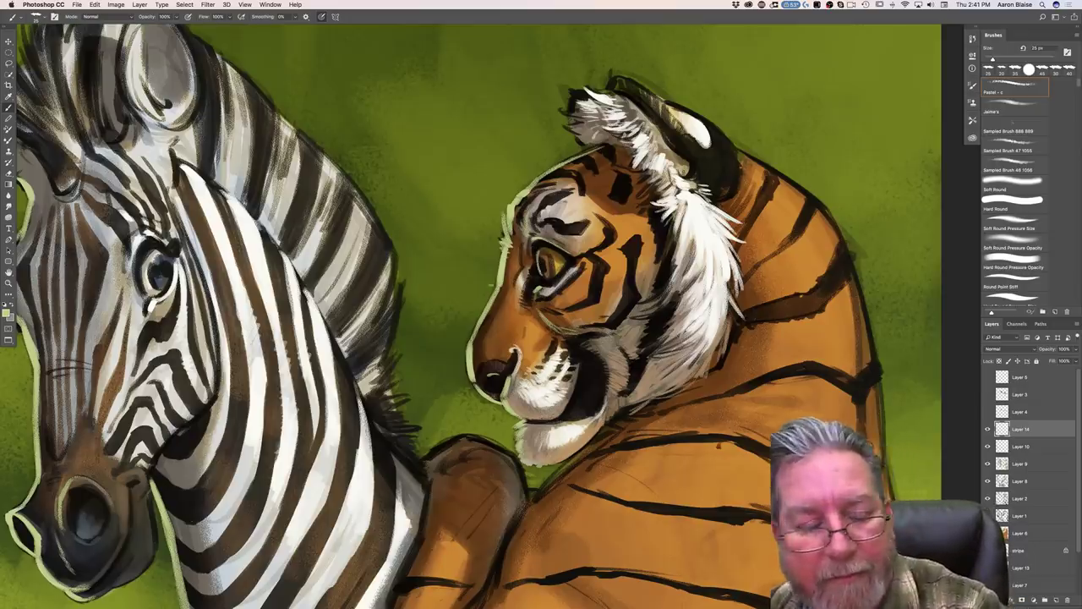
Step: Paint small highlights in the tiger's eye with a warm off-white, #fbf5e2, reducing the brush to 15 px for the finer strokes
{"action": "left_click", "coordinate": [6, 313]}
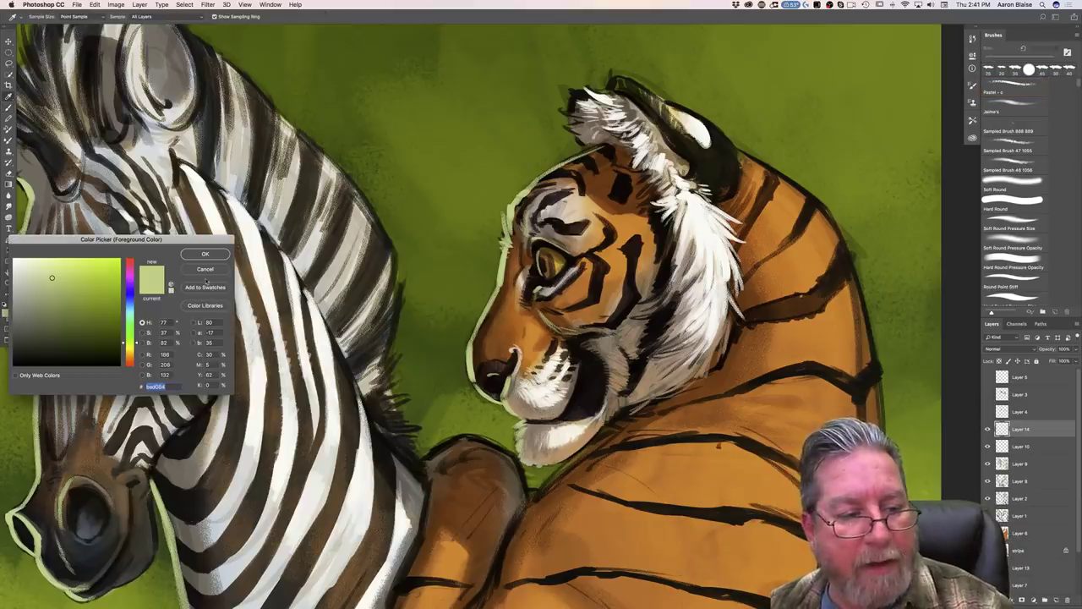
{"action": "left_click", "coordinate": [132, 353]}
{"action": "left_click_drag", "start_coordinate": [30, 261], "coordinate": [23, 259]}
{"action": "left_click", "coordinate": [205, 255]}
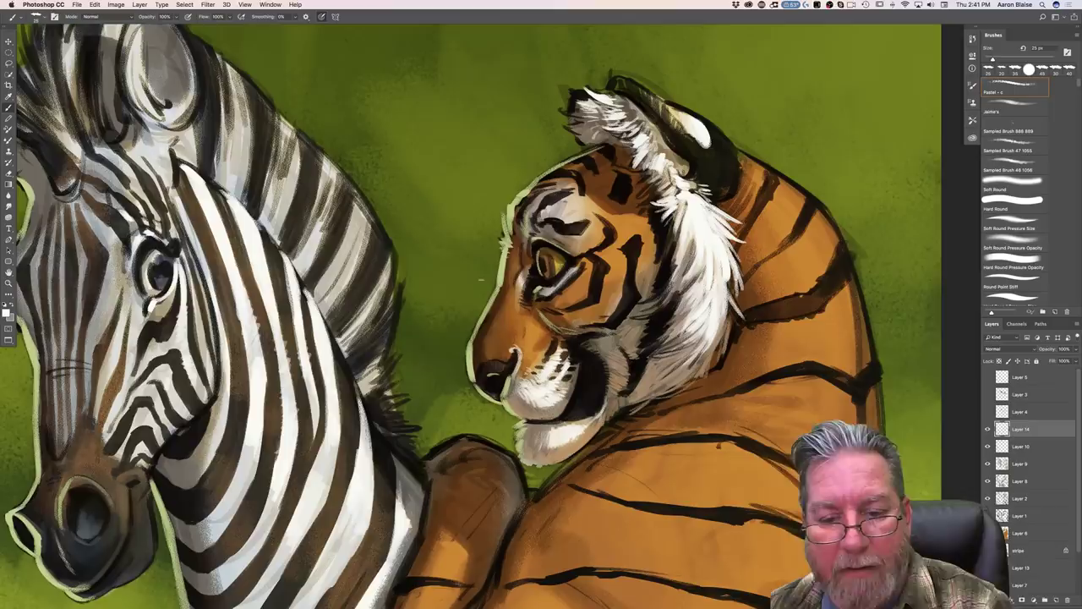
{"action": "left_click_drag", "start_coordinate": [546, 260], "coordinate": [547, 262]}
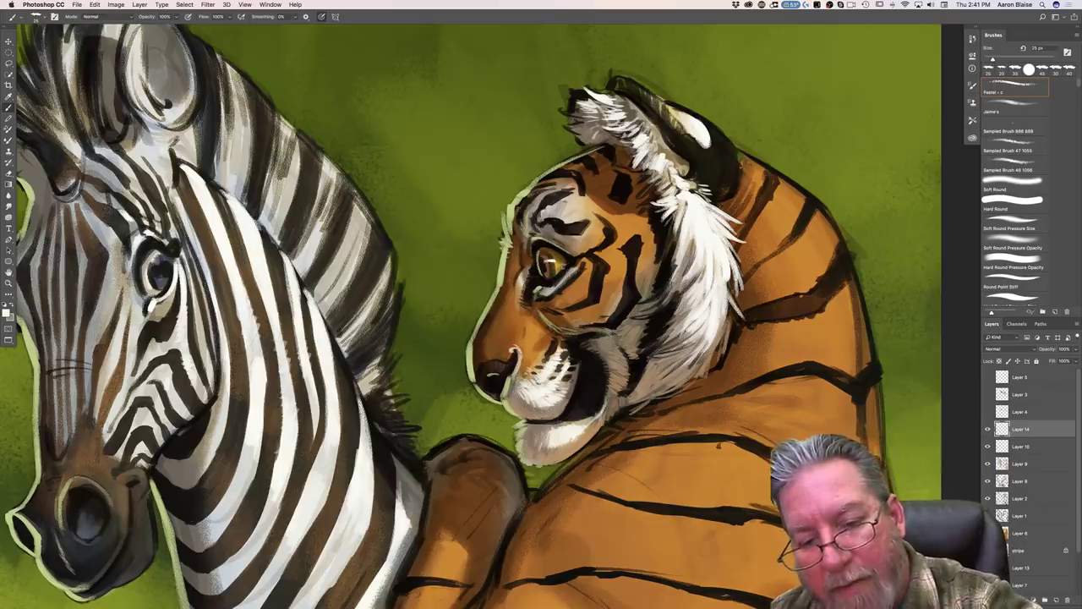
{"action": "key", "text": "bracketleft"}
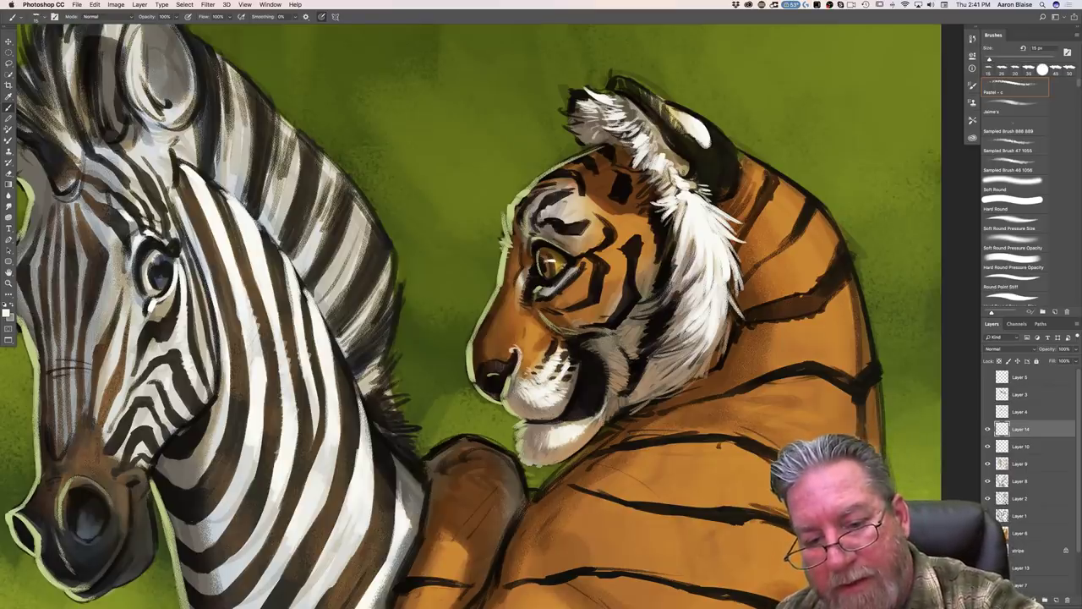
{"action": "left_click_drag", "start_coordinate": [565, 260], "coordinate": [557, 275]}
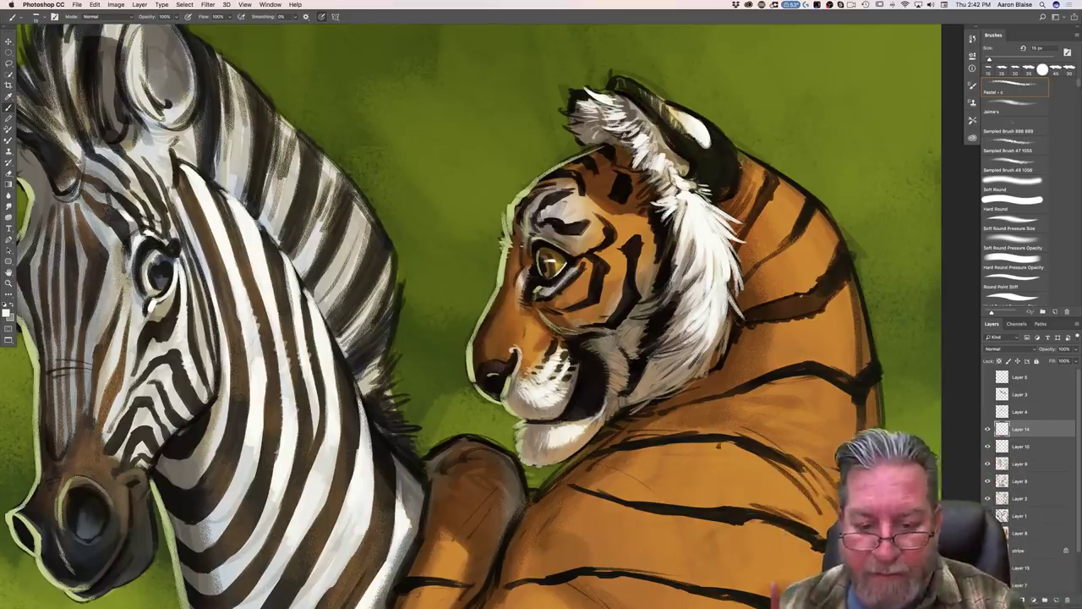
Step: Paint orange fur strokes over the tiger's nose above the nostril with a warm orange, #d47c45, and a larger brush
{"action": "left_click", "coordinate": [9, 316]}
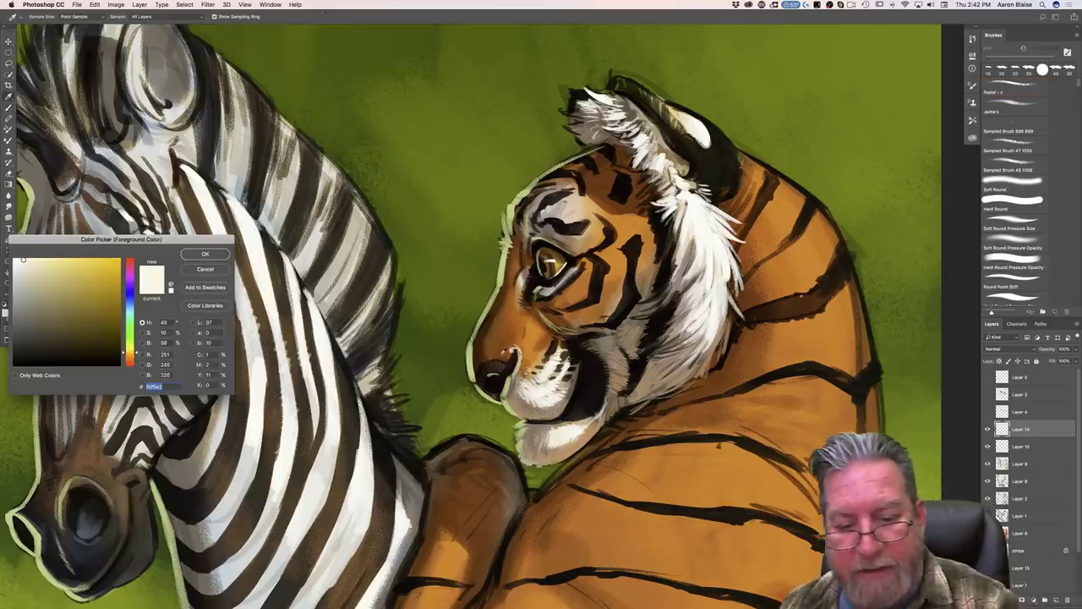
{"action": "left_click", "coordinate": [483, 366]}
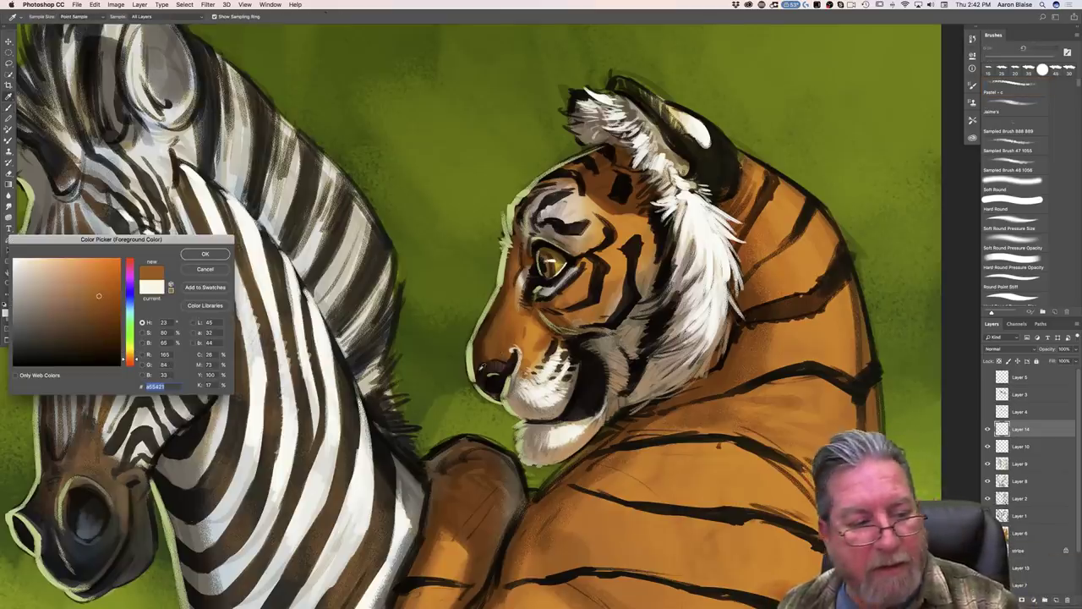
{"action": "left_click", "coordinate": [204, 254]}
{"action": "key", "text": "bracketright"}
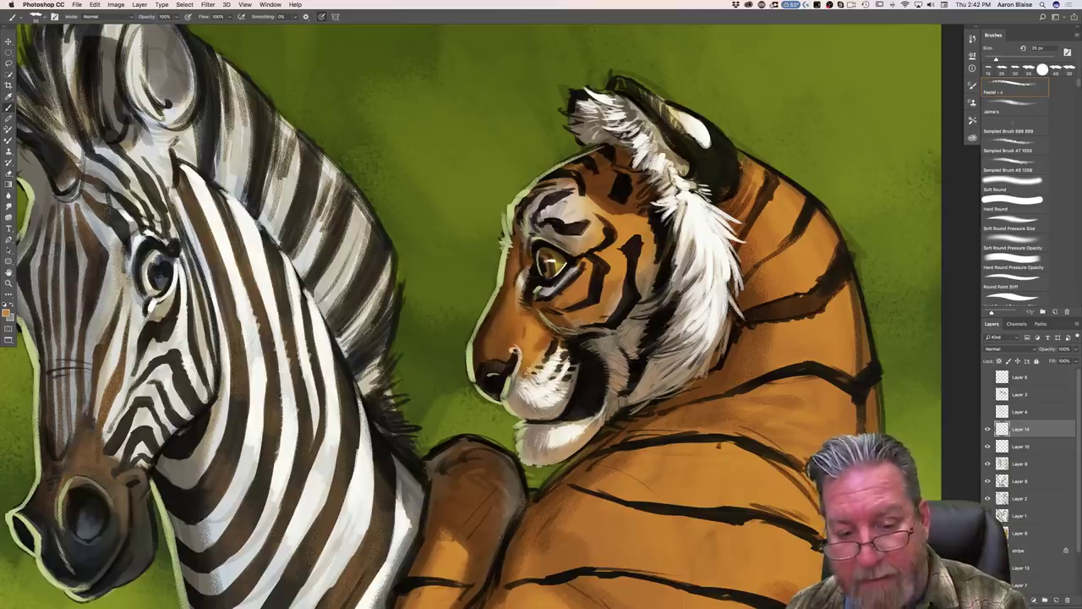
{"action": "left_click_drag", "start_coordinate": [513, 346], "coordinate": [482, 361]}
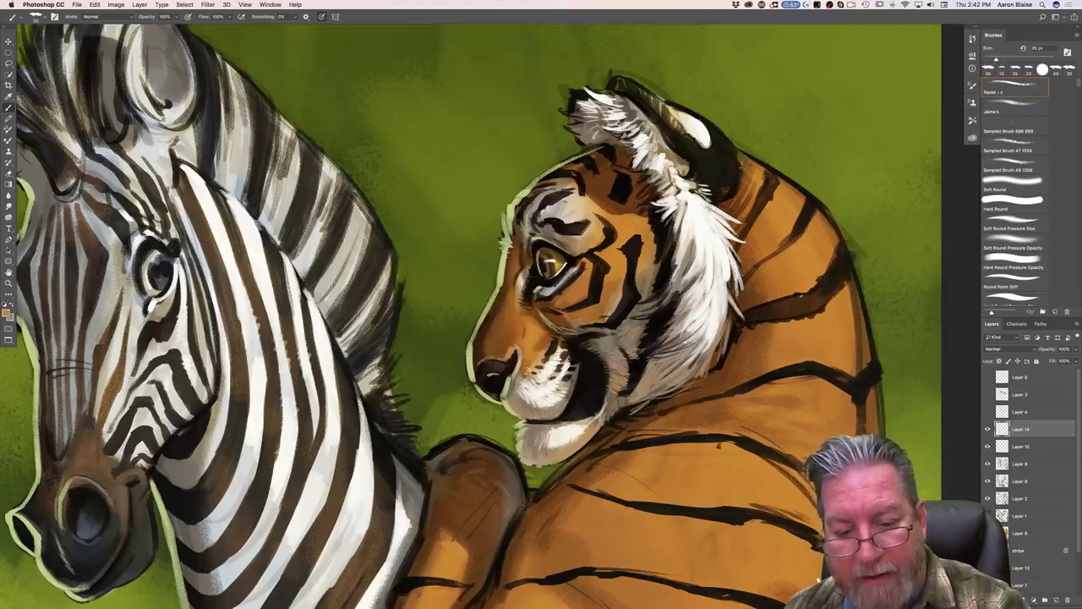
{"action": "left_click", "coordinate": [7, 313]}
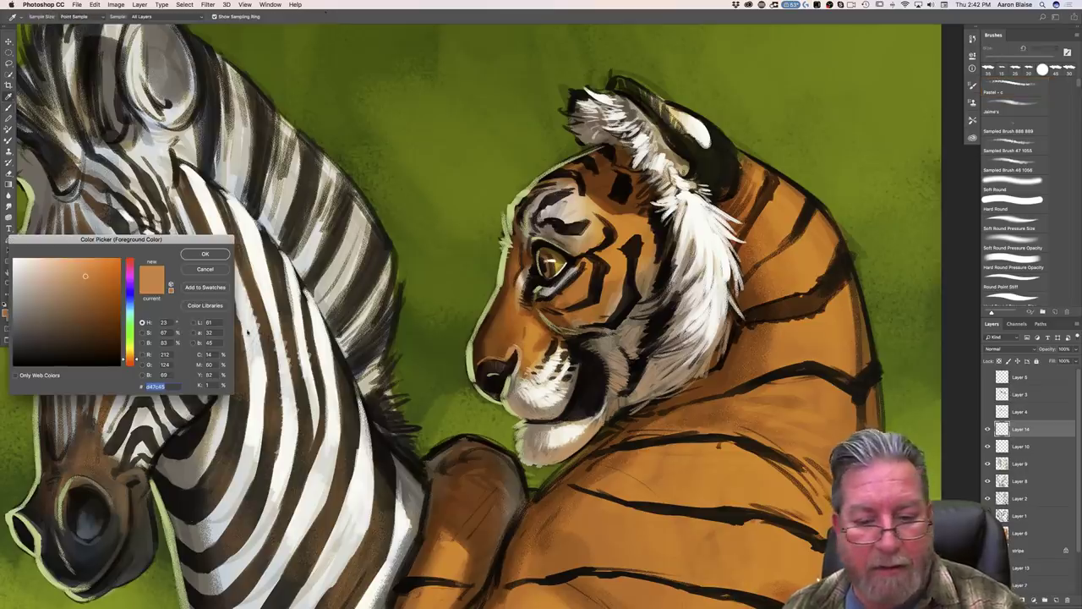
{"action": "key", "text": "Return"}
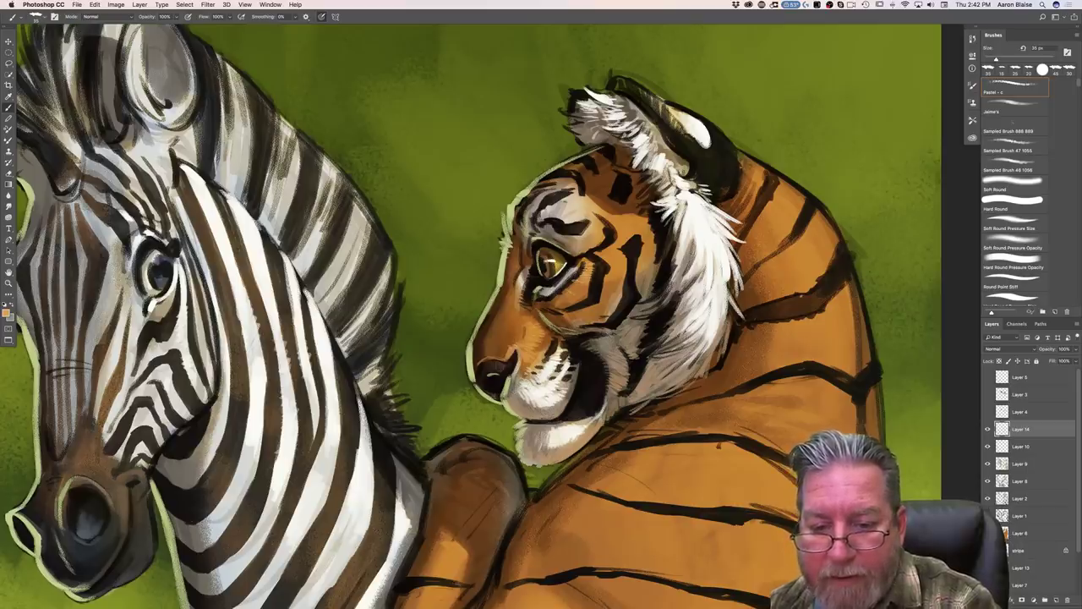
Step: Set the foreground colour to a muted brown, #9f7a60, sampled from the lower cheek fur of the tiger
{"action": "left_click_drag", "start_coordinate": [605, 249], "coordinate": [471, 228]}
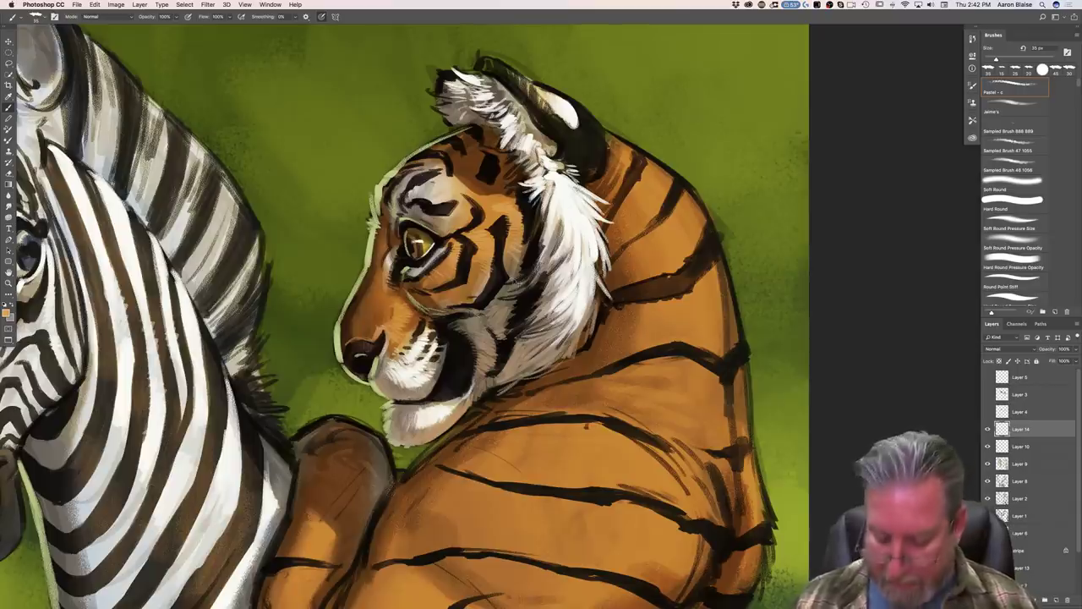
{"action": "key", "text": "super+minus"}
{"action": "key", "text": "super+minus"}
{"action": "key", "text": "super+equal"}
{"action": "key", "text": "super+equal"}
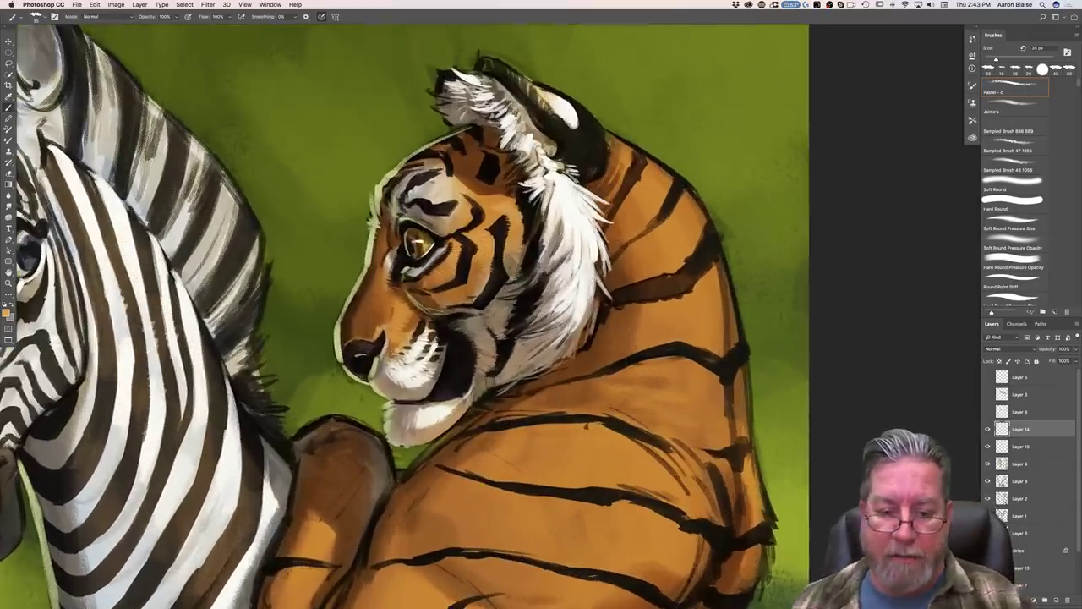
{"action": "left_click", "coordinate": [9, 315]}
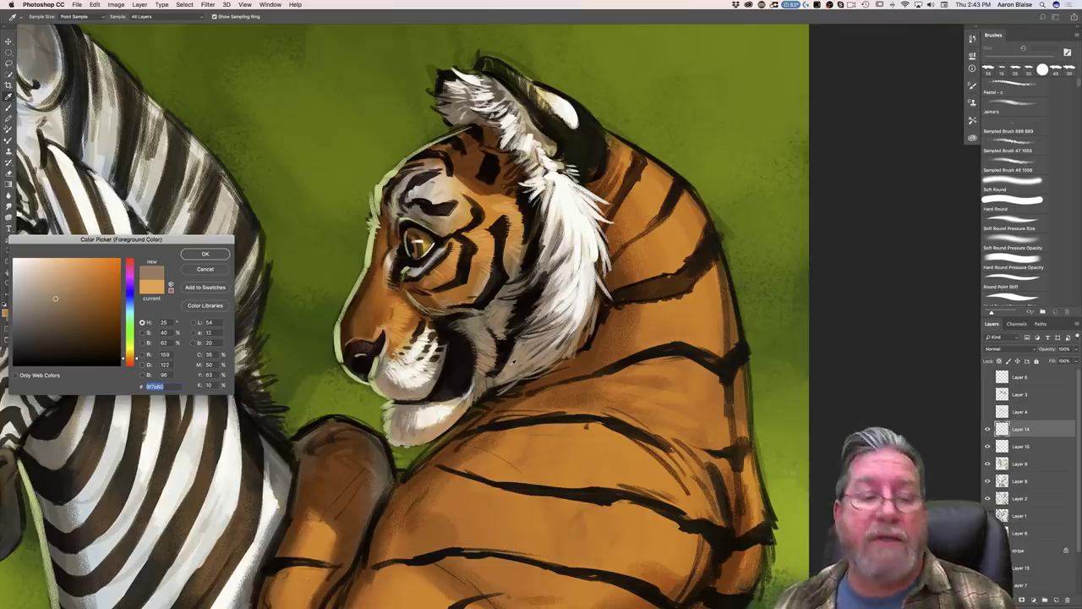
{"action": "left_click", "coordinate": [205, 255]}
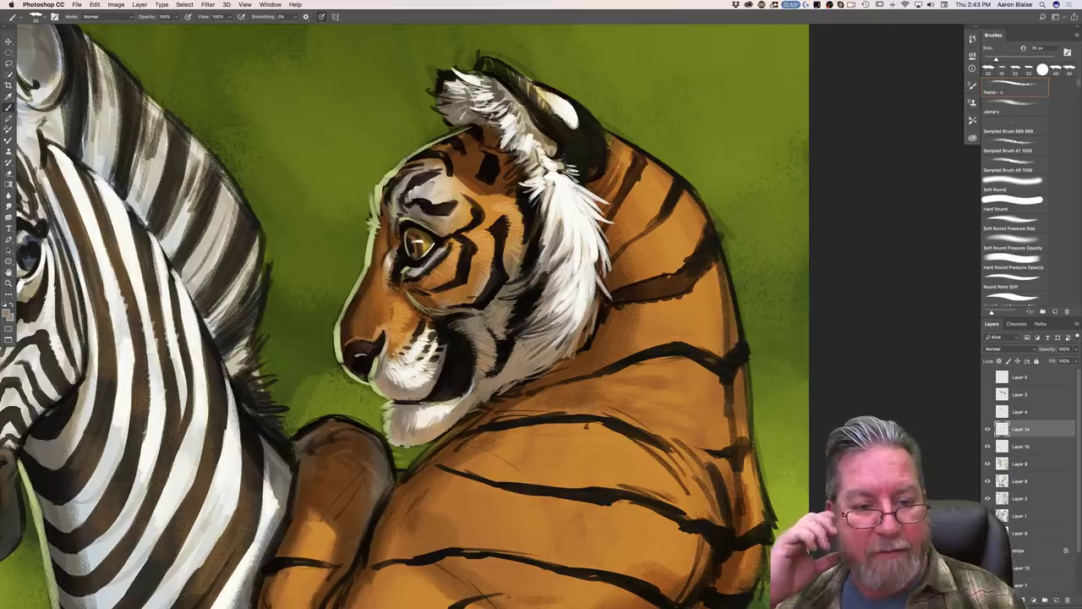
Step: Recolour the tiger's iris with a warm brown sampled from the eye and a golden yellow, #e3a733, reducing the brush to 20 px
{"action": "left_click", "coordinate": [9, 313]}
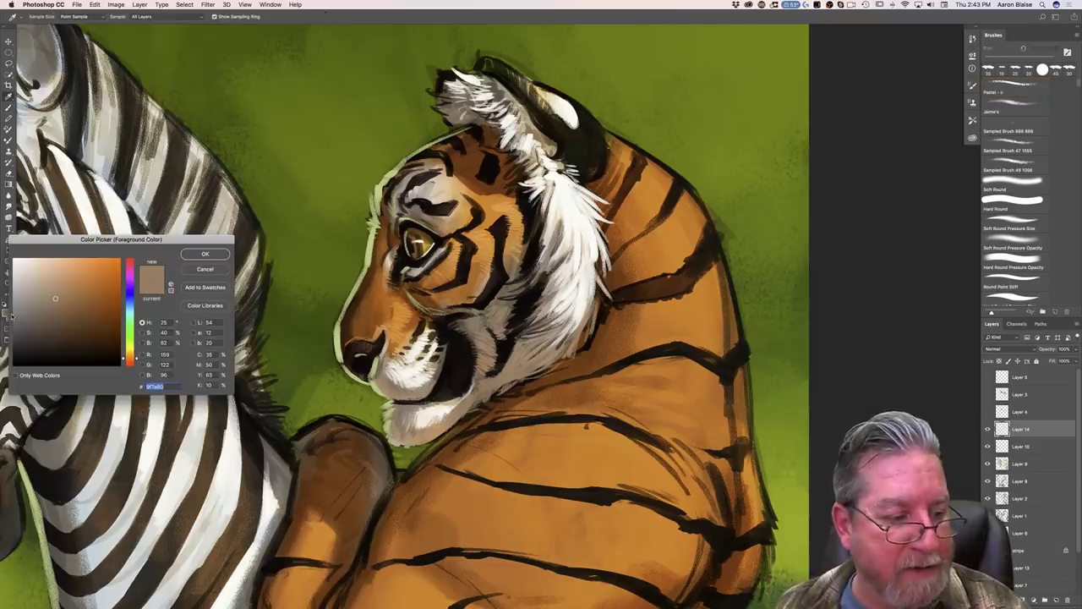
{"action": "left_click", "coordinate": [418, 255]}
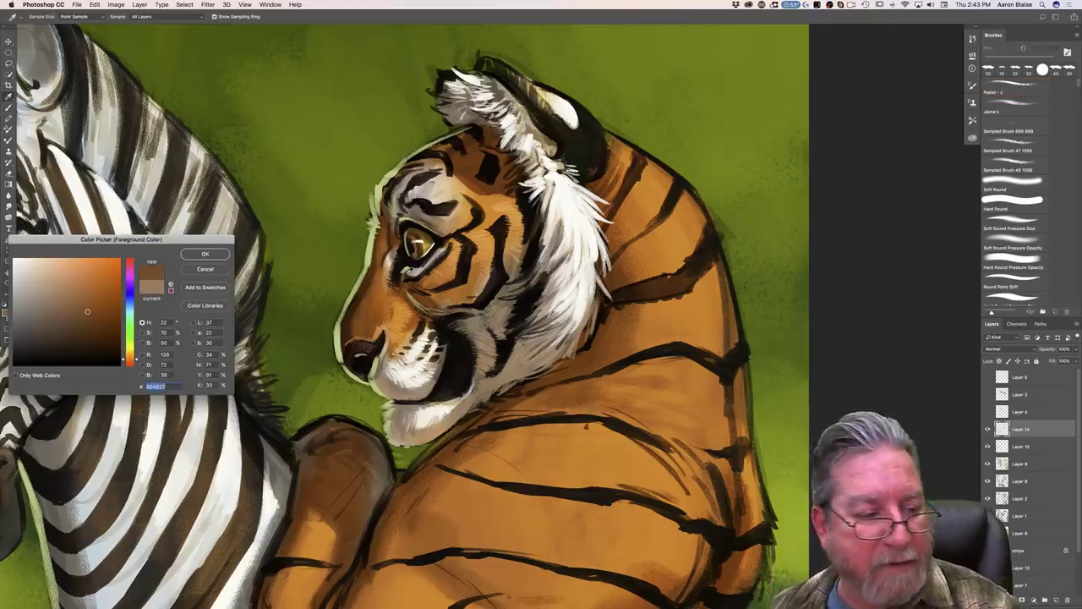
{"action": "left_click", "coordinate": [205, 254]}
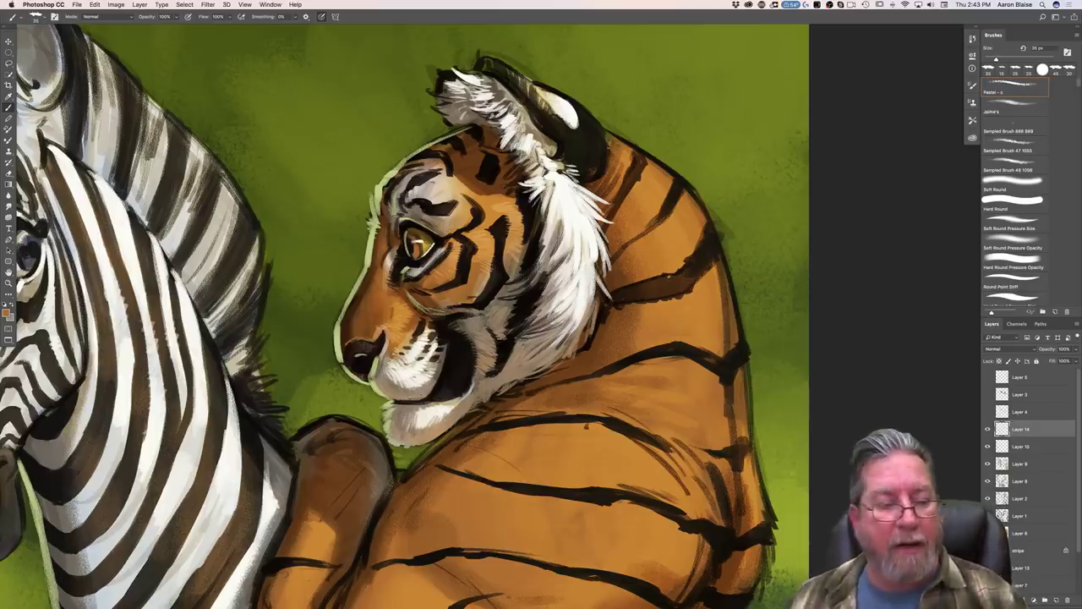
{"action": "left_click", "coordinate": [10, 309]}
{"action": "left_click", "coordinate": [428, 243]}
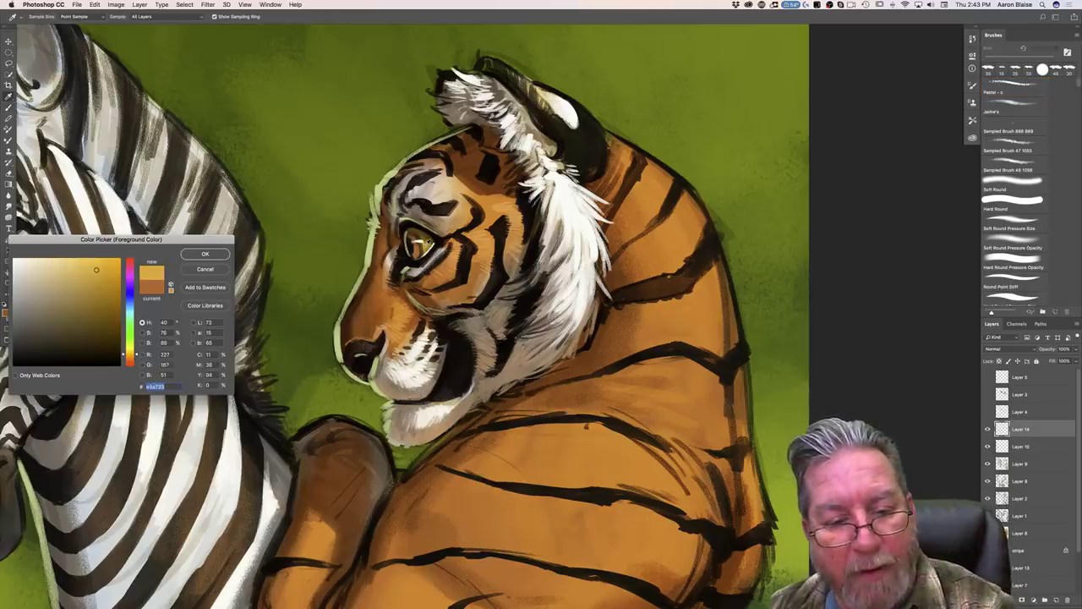
{"action": "left_click", "coordinate": [205, 254]}
{"action": "key", "text": "bracketleft"}
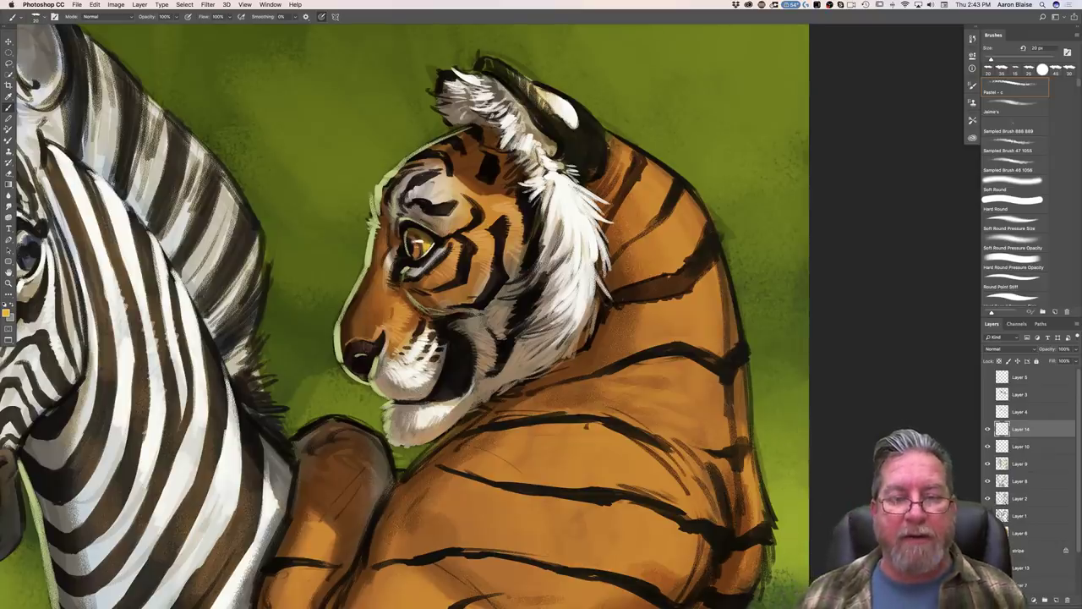
Step: Brighten the fur patch above the tiger's eye with a warm off-white and a larger brush
{"action": "left_click", "coordinate": [6, 313]}
{"action": "left_click", "coordinate": [40, 272]}
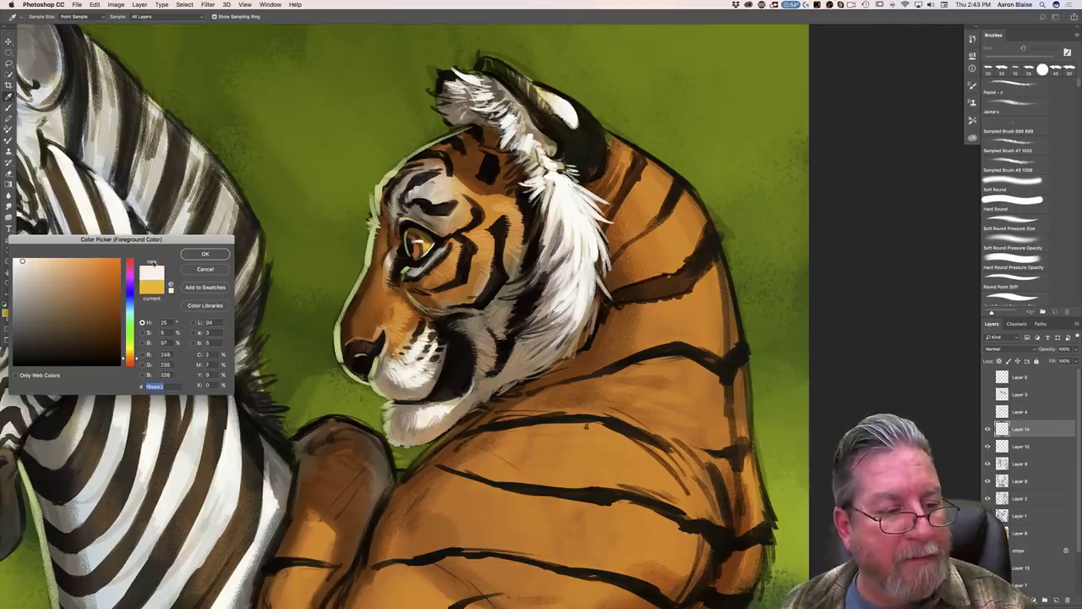
{"action": "left_click", "coordinate": [204, 253]}
{"action": "key", "text": "b"}
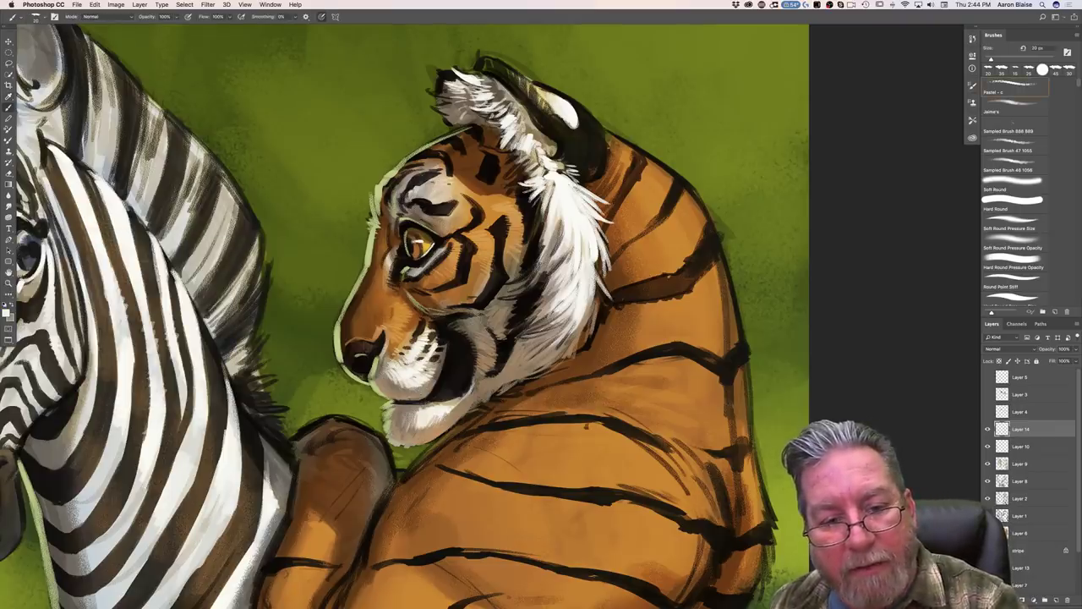
{"action": "key", "text": "bracketright"}
{"action": "key", "text": "bracketright"}
{"action": "key", "text": "bracketright"}
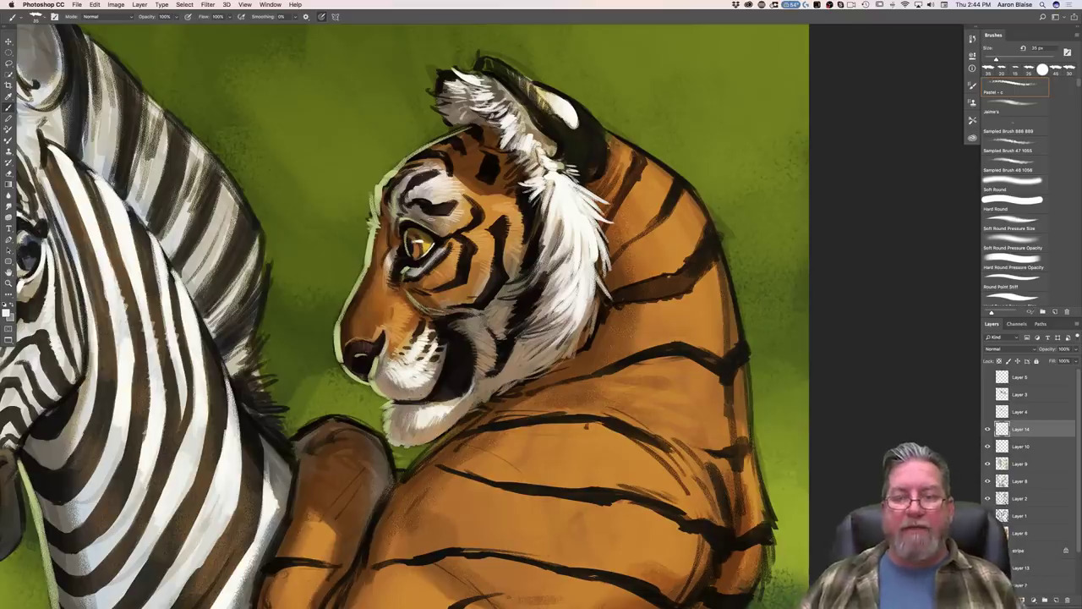
Step: Paint light orange fur strokes on the tiger's muzzle behind the nostril with #f6af6b
{"action": "left_click", "coordinate": [6, 313]}
{"action": "left_click", "coordinate": [86, 267]}
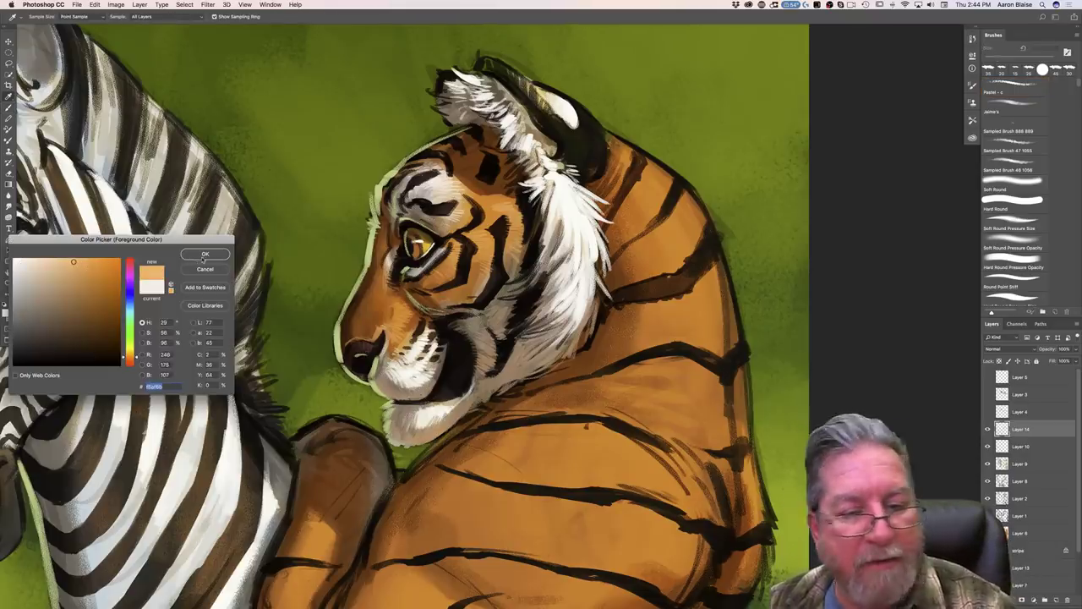
{"action": "key", "text": "Return"}
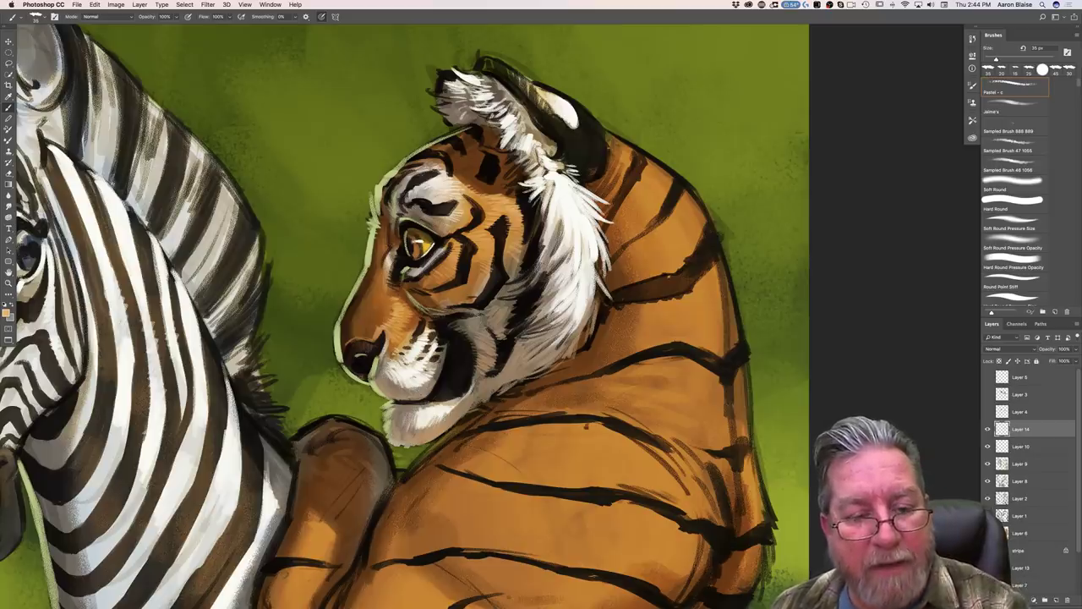
Step: Paint pale highlights below the tiger's eye and on its cheek ruff, moving from beige, #e8d1b9, to a soft off-white, #eee2dc
{"action": "left_click", "coordinate": [7, 313]}
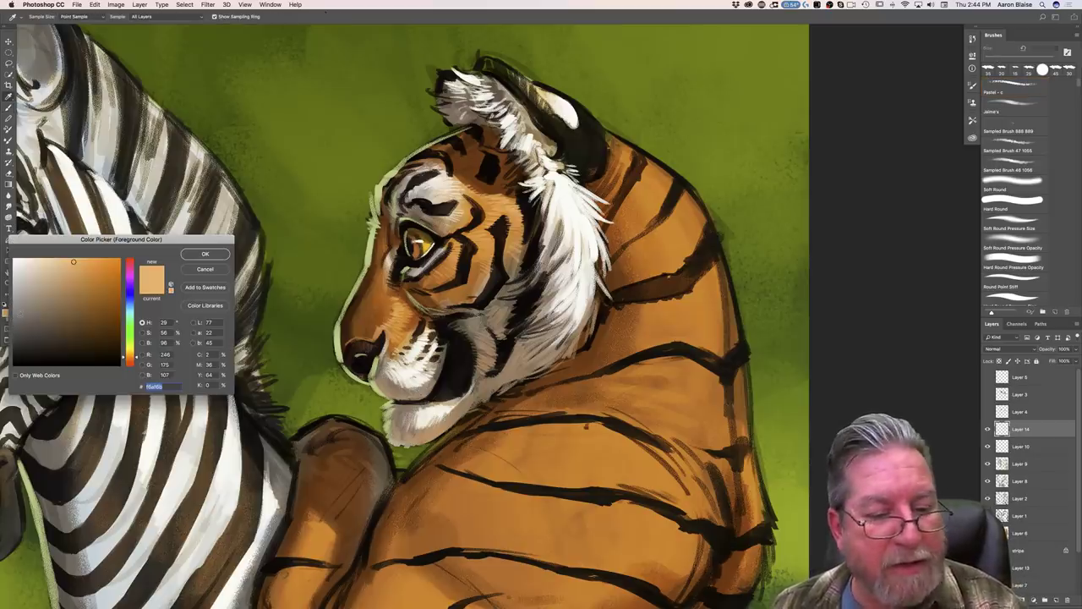
{"action": "left_click", "coordinate": [387, 262]}
{"action": "key", "text": "Return"}
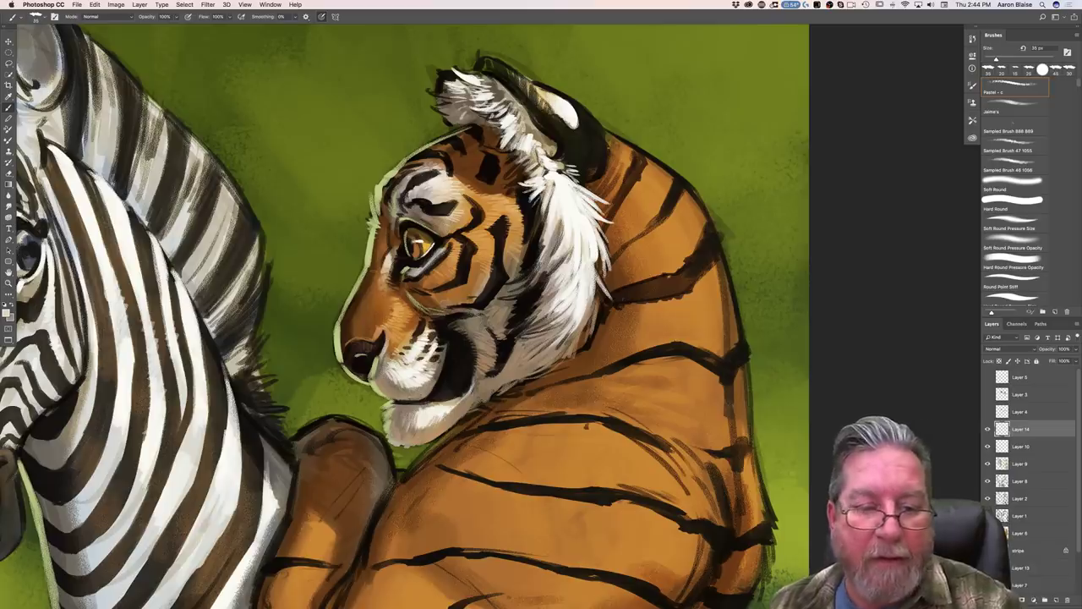
{"action": "left_click", "coordinate": [9, 314]}
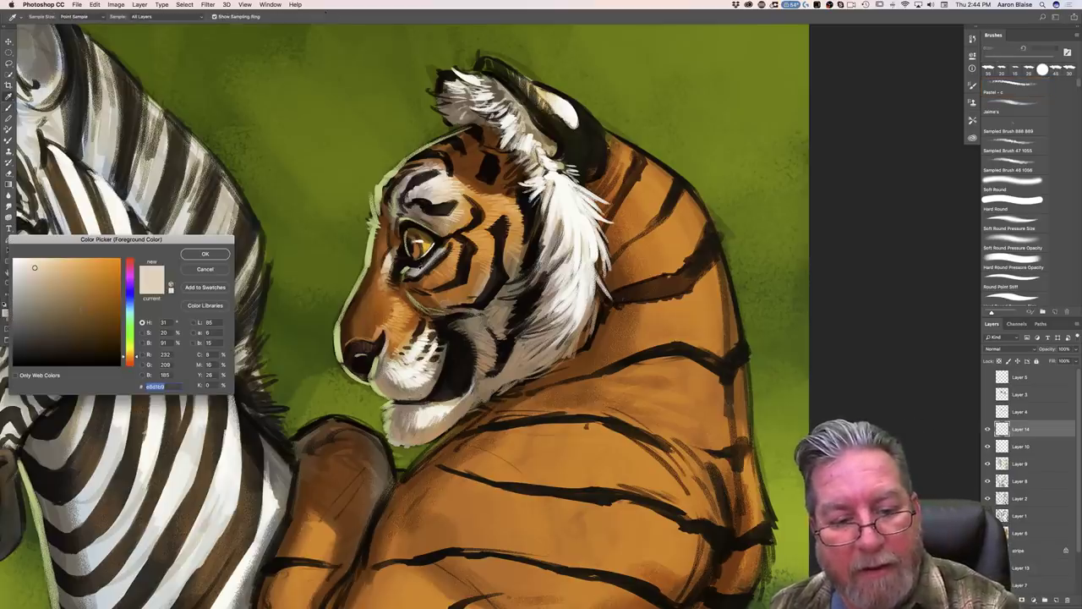
{"action": "left_click_drag", "start_coordinate": [34, 267], "coordinate": [29, 294]}
{"action": "left_click", "coordinate": [20, 264]}
{"action": "left_click", "coordinate": [193, 254]}
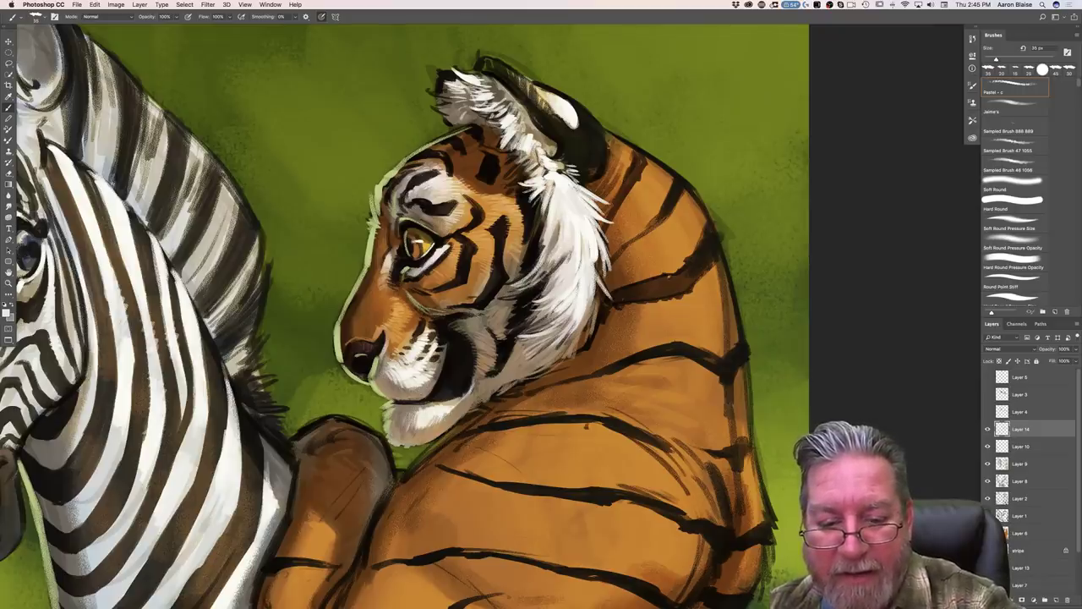
{"action": "left_click_drag", "start_coordinate": [525, 338], "coordinate": [502, 370]}
Step: Paint light brown fur strokes through the lower part of the tiger's cheek ruff with #c89d80
{"action": "left_click", "coordinate": [6, 313]}
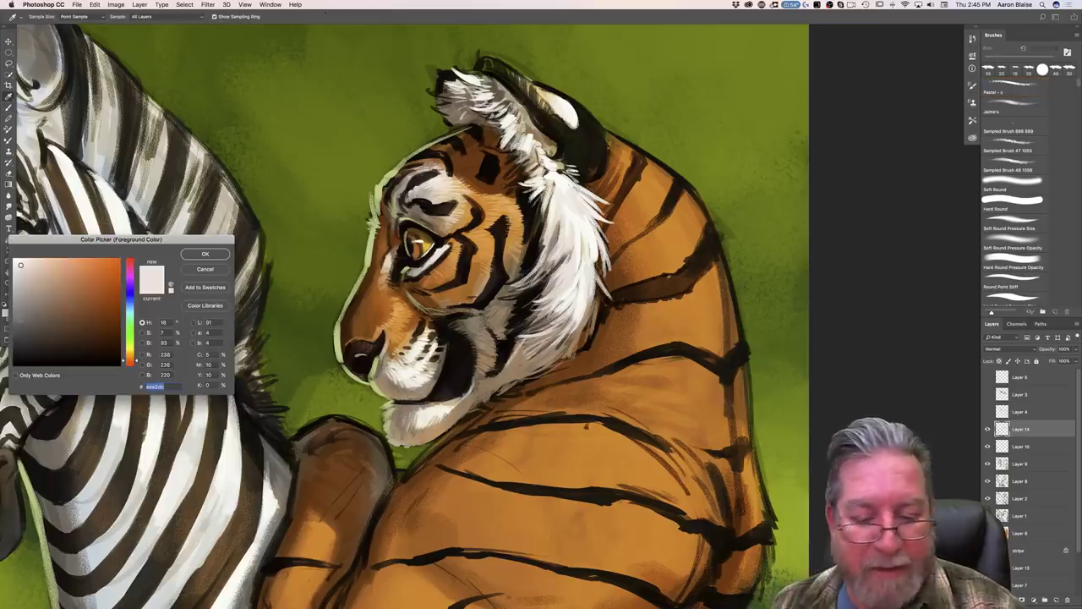
{"action": "left_click", "coordinate": [516, 364]}
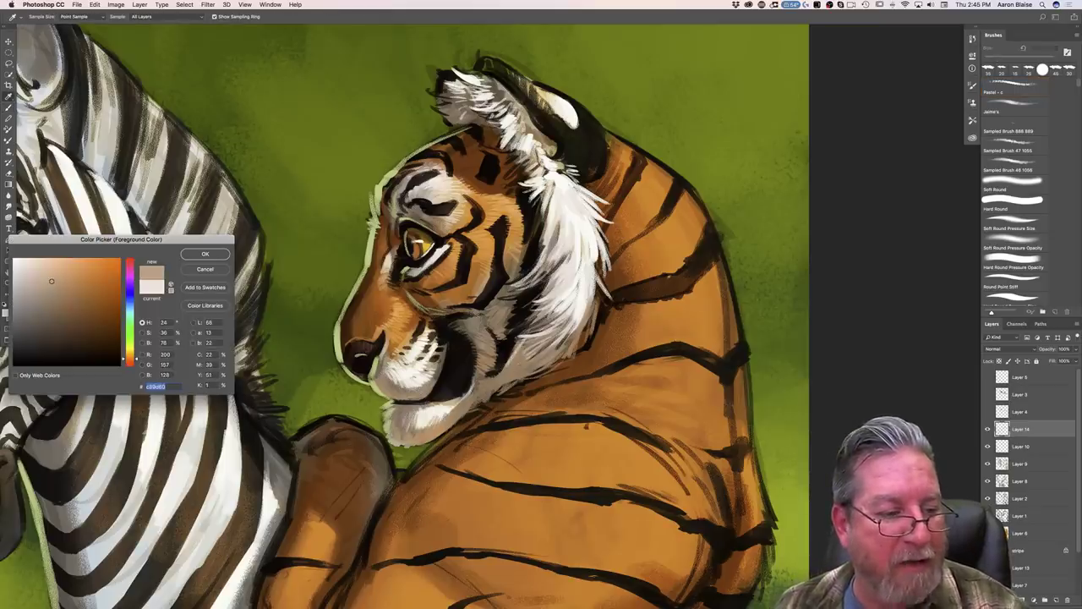
{"action": "key", "text": "Return"}
{"action": "left_click_drag", "start_coordinate": [527, 338], "coordinate": [492, 380]}
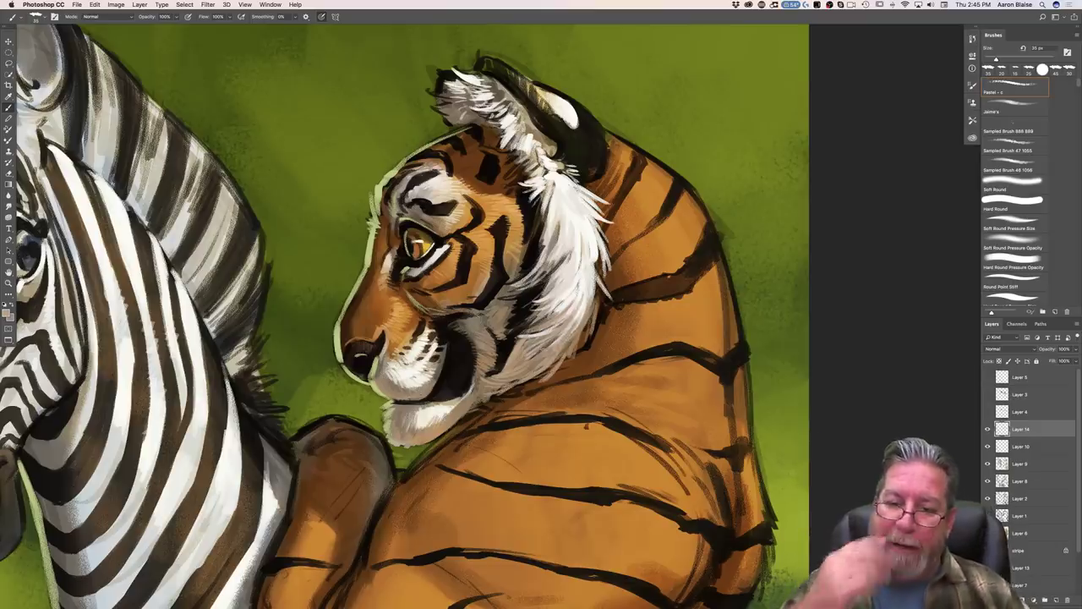
Step: Add fur strokes to the dark stripes on the tiger's cheek with a near-black sampled from the face stripes
{"action": "key", "text": "x"}
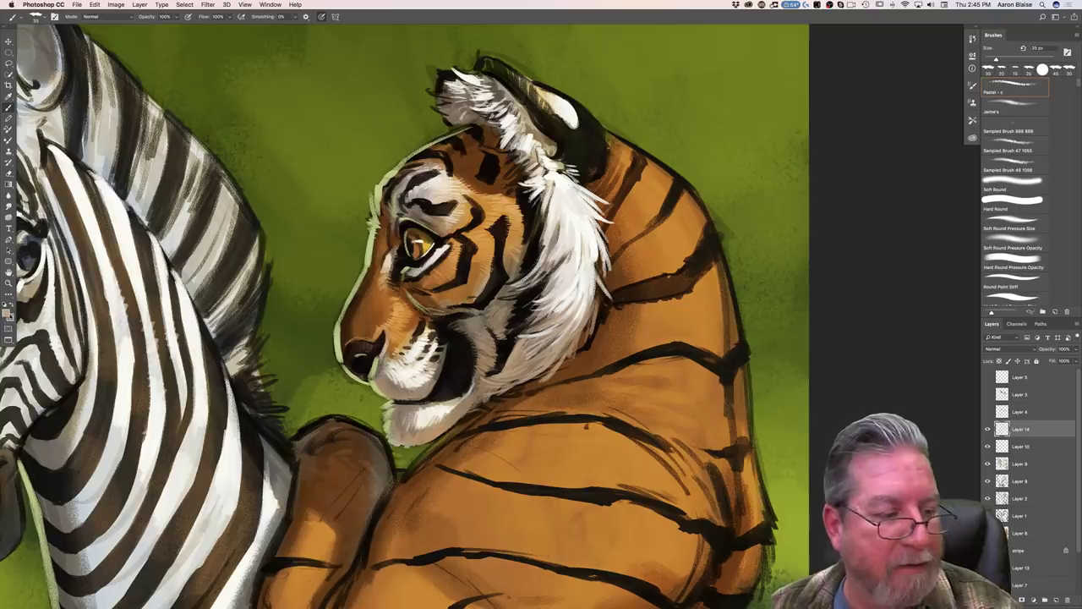
{"action": "left_click", "coordinate": [7, 314]}
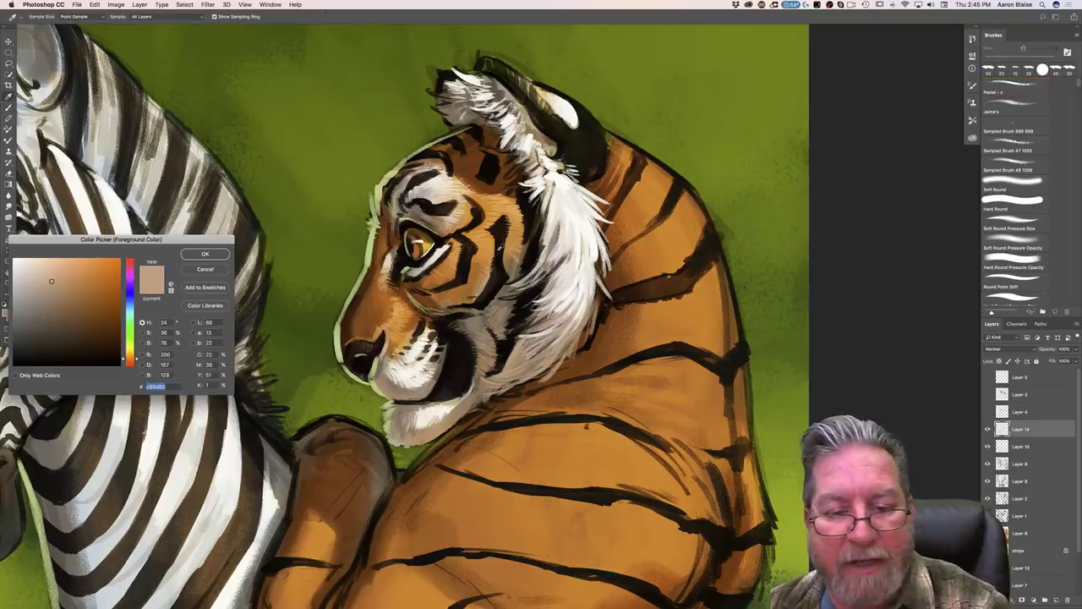
{"action": "left_click", "coordinate": [498, 255]}
{"action": "key", "text": "Return"}
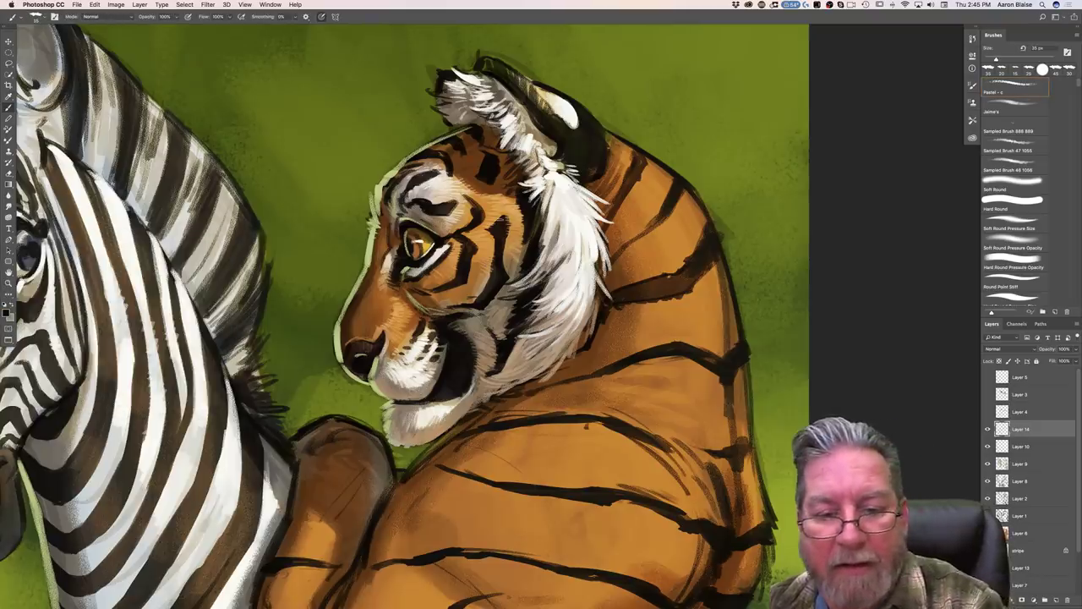
{"action": "mouse_move", "coordinate": [505, 213]}
{"action": "left_mouse_down"}
{"action": "mouse_move", "coordinate": [500, 202]}
{"action": "mouse_move", "coordinate": [502, 243]}
{"action": "left_mouse_up"}
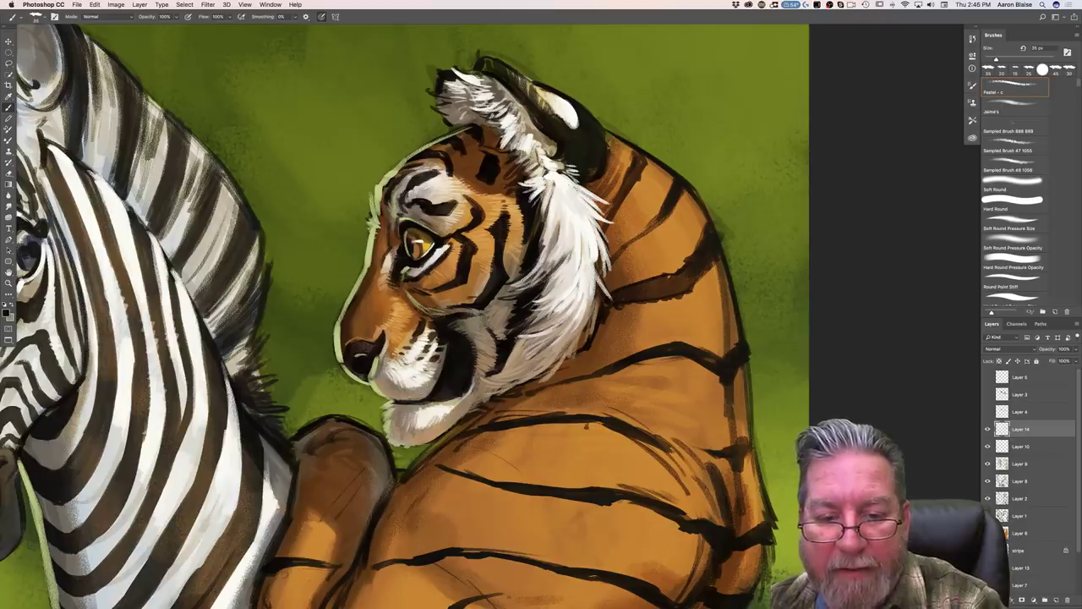
{"action": "mouse_move", "coordinate": [503, 276]}
{"action": "left_mouse_down"}
{"action": "mouse_move", "coordinate": [483, 300]}
{"action": "mouse_move", "coordinate": [437, 306]}
{"action": "mouse_move", "coordinate": [454, 282]}
{"action": "mouse_move", "coordinate": [422, 288]}
{"action": "mouse_move", "coordinate": [461, 282]}
{"action": "mouse_move", "coordinate": [473, 242]}
{"action": "left_mouse_up"}
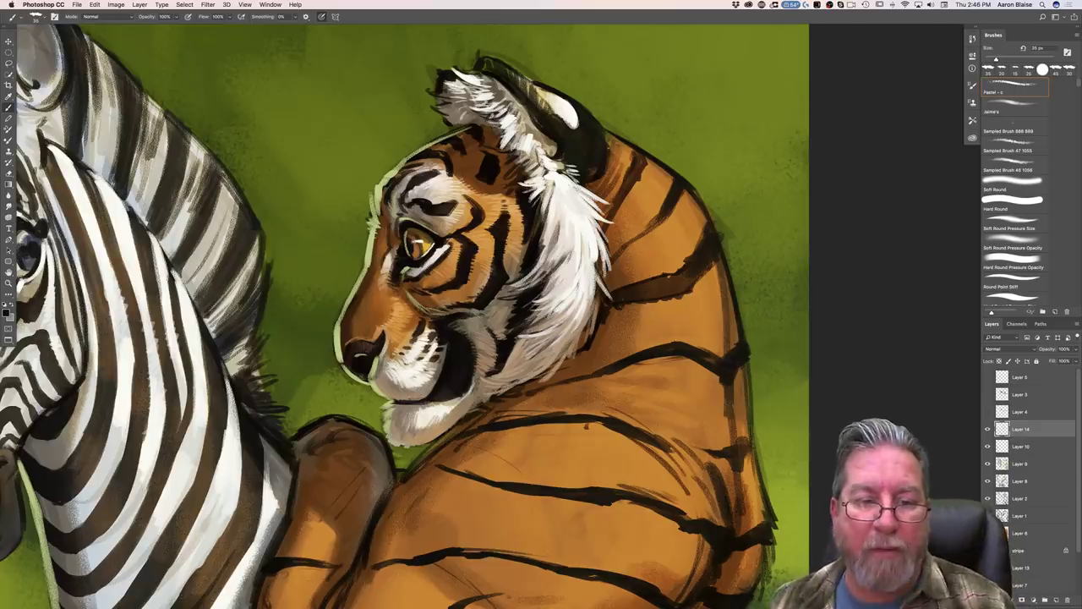
Step: Set the foreground colour to a reddish brown matching the tiger's fur
{"action": "key", "text": "super+minus"}
{"action": "key", "text": "super+minus"}
{"action": "key", "text": "super+minus"}
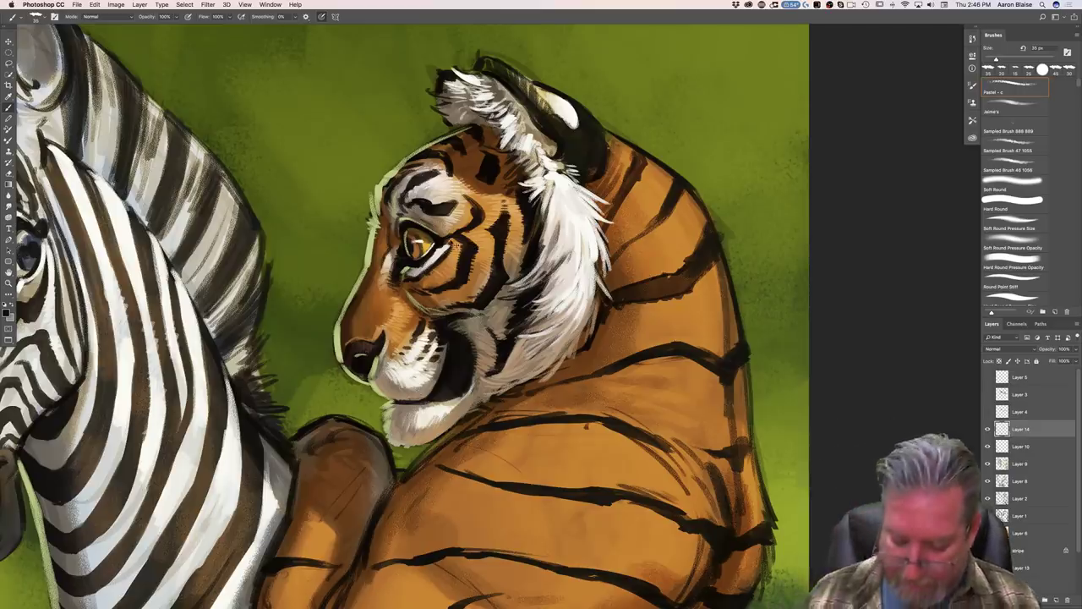
{"action": "key", "text": "super+plus"}
{"action": "key", "text": "super+plus"}
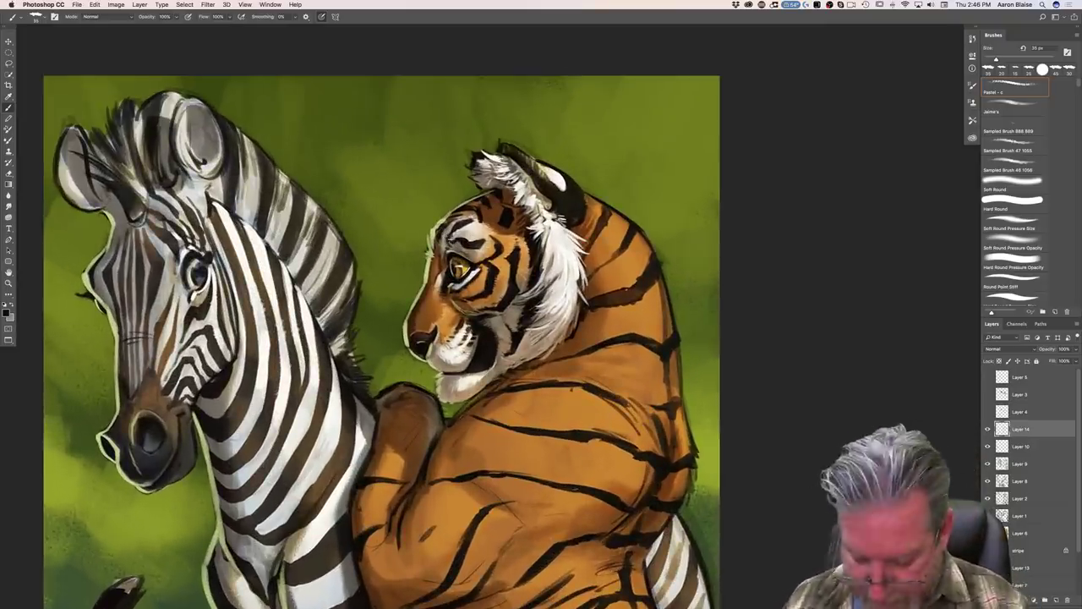
{"action": "key", "text": "super+plus"}
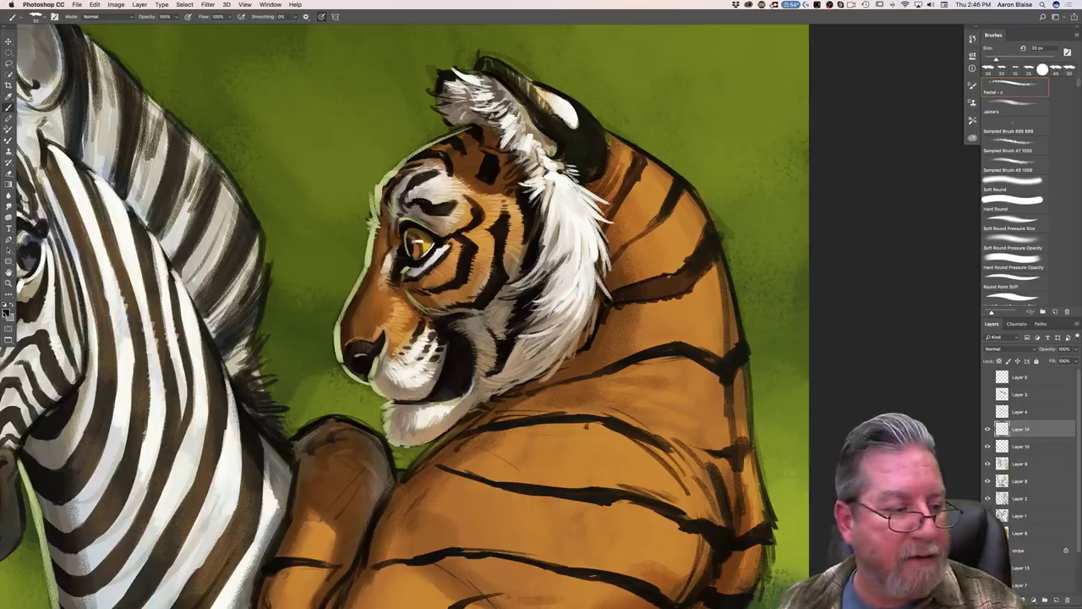
{"action": "left_click", "coordinate": [6, 311]}
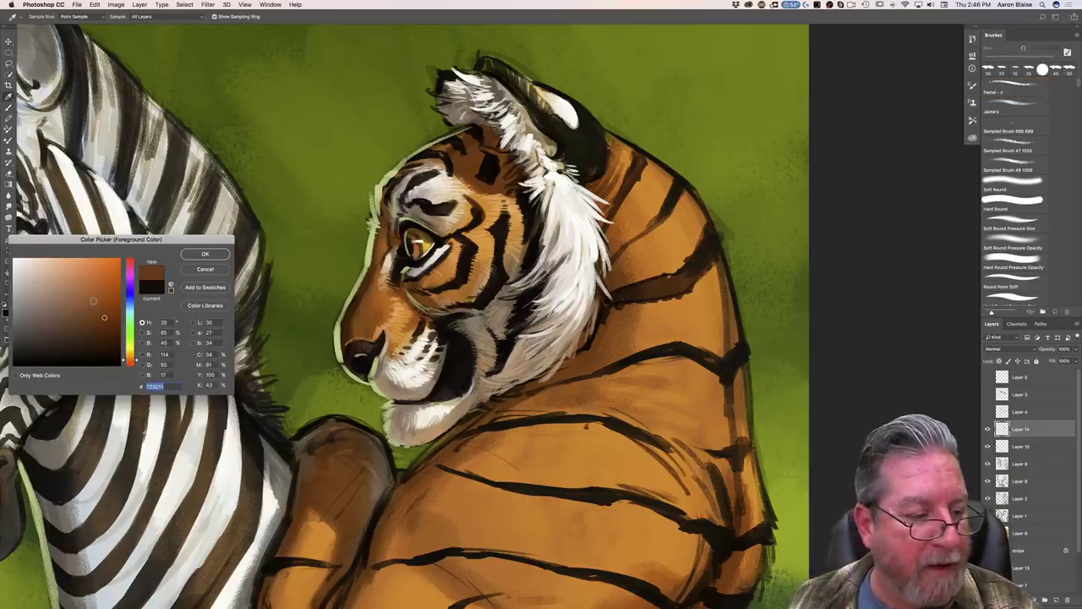
{"action": "left_click", "coordinate": [204, 254]}
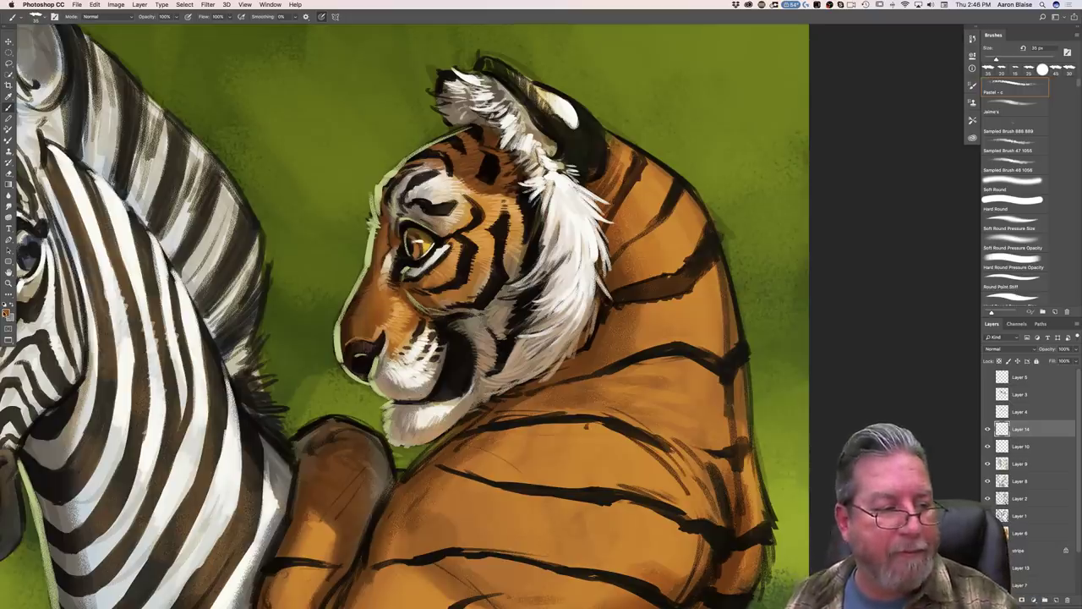
Step: Paint light orange fur strokes between the stripes on the back of the tiger's neck, starting from a sampled orange, #dd7f25
{"action": "left_click", "coordinate": [7, 311]}
{"action": "left_click", "coordinate": [687, 230]}
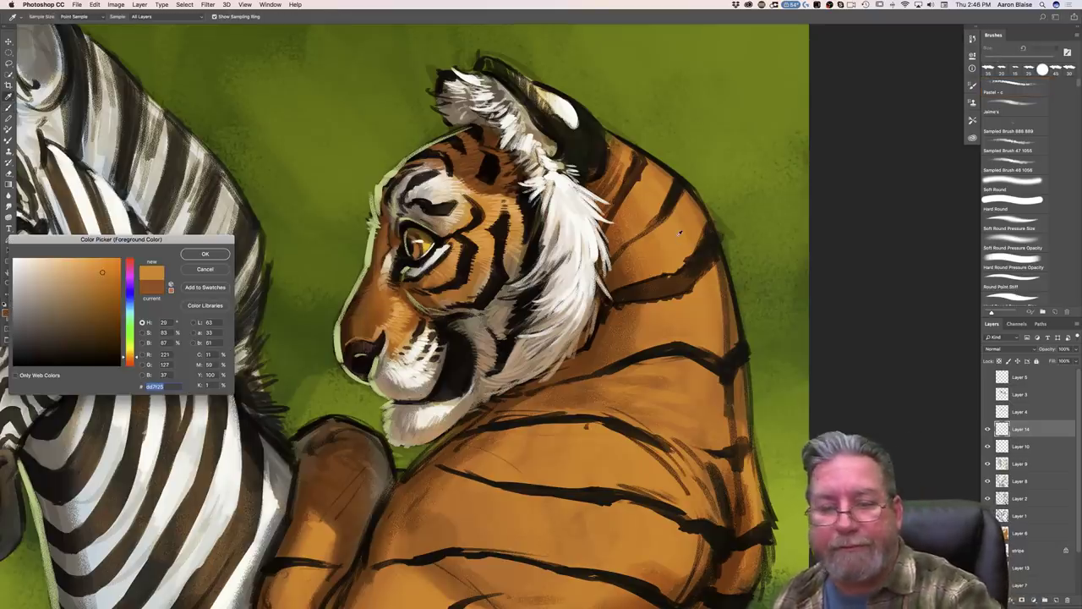
{"action": "left_click", "coordinate": [204, 255]}
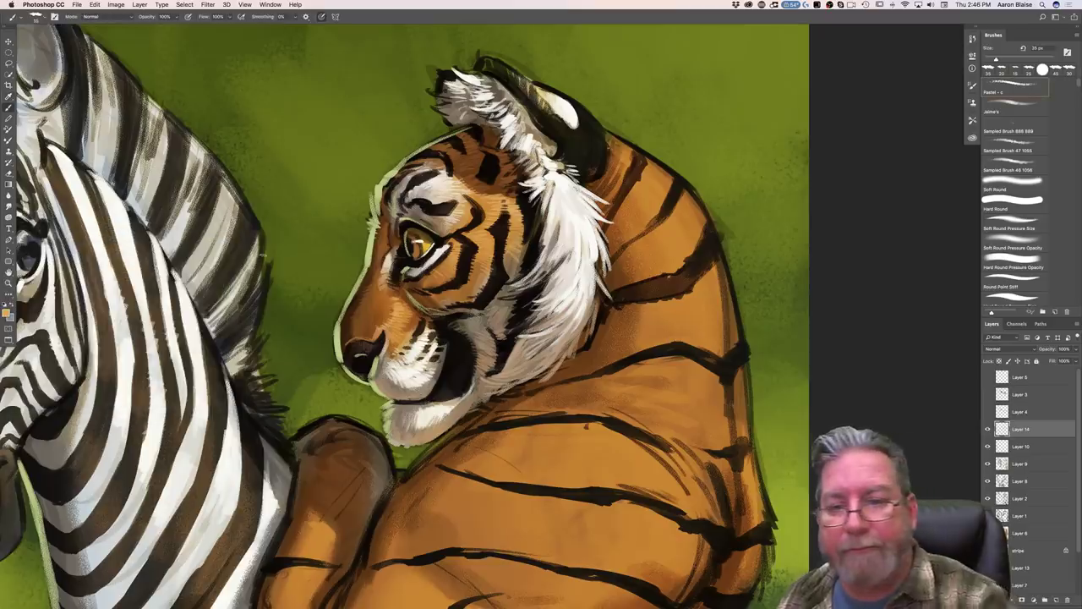
{"action": "mouse_move", "coordinate": [624, 141]}
{"action": "left_mouse_down"}
{"action": "mouse_move", "coordinate": [638, 154]}
{"action": "mouse_move", "coordinate": [614, 162]}
{"action": "mouse_move", "coordinate": [607, 187]}
{"action": "left_mouse_up"}
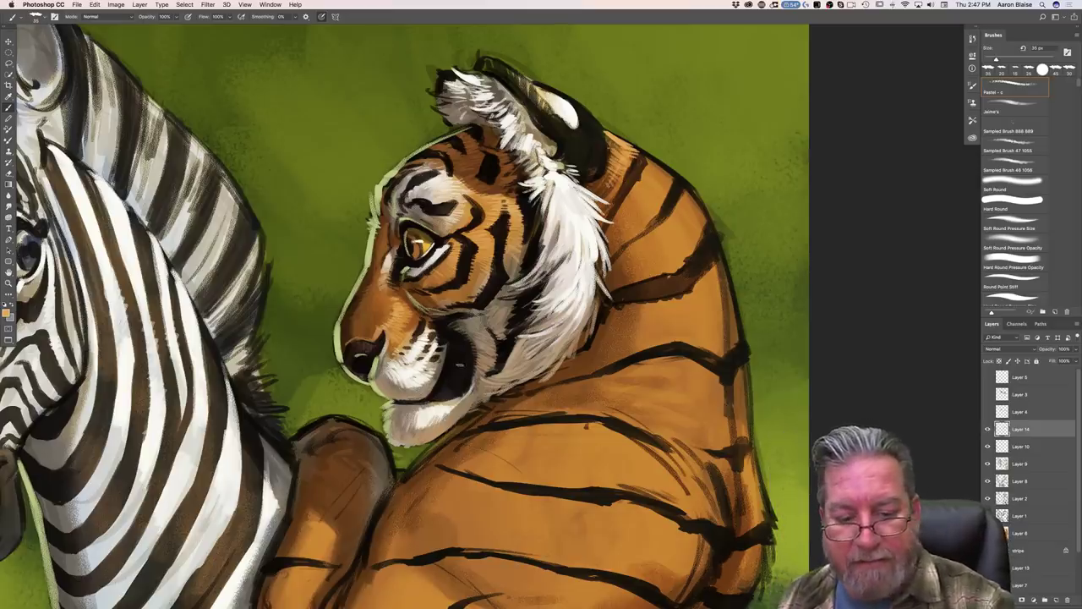
{"action": "mouse_move", "coordinate": [651, 157]}
{"action": "left_mouse_down"}
{"action": "mouse_move", "coordinate": [671, 176]}
{"action": "mouse_move", "coordinate": [653, 181]}
{"action": "mouse_move", "coordinate": [669, 193]}
{"action": "mouse_move", "coordinate": [645, 208]}
{"action": "mouse_move", "coordinate": [698, 207]}
{"action": "mouse_move", "coordinate": [700, 242]}
{"action": "left_mouse_up"}
{"action": "left_click_drag", "start_coordinate": [675, 197], "coordinate": [687, 215]}
{"action": "left_click_drag", "start_coordinate": [681, 216], "coordinate": [682, 230]}
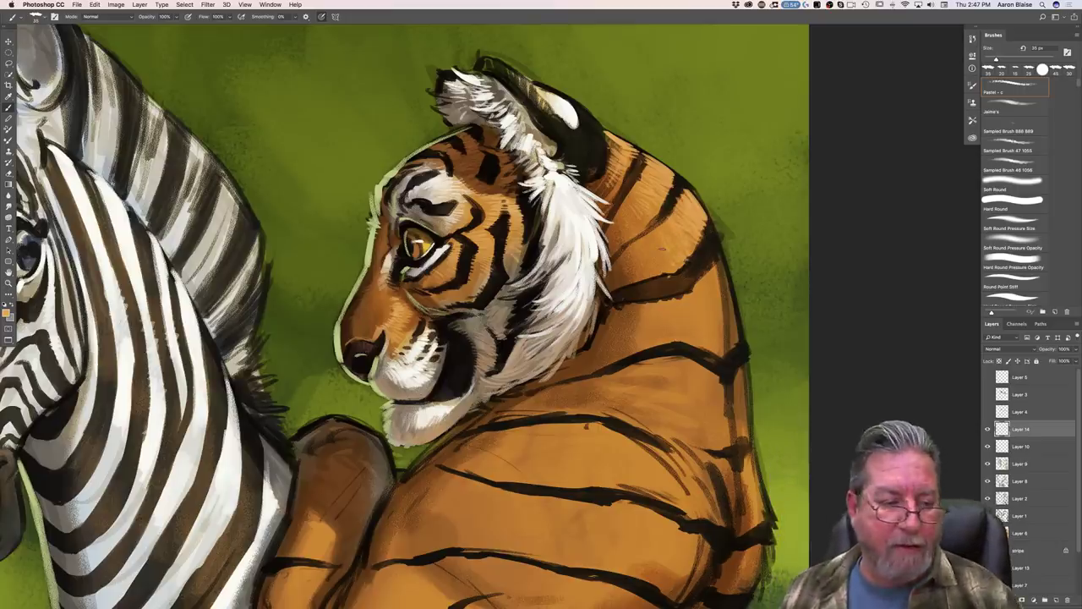
Step: Paint muted brown fur strokes, #9f7a60, along the edge of the tiger's lower jaw where it meets the shoulder
{"action": "left_click", "coordinate": [6, 312]}
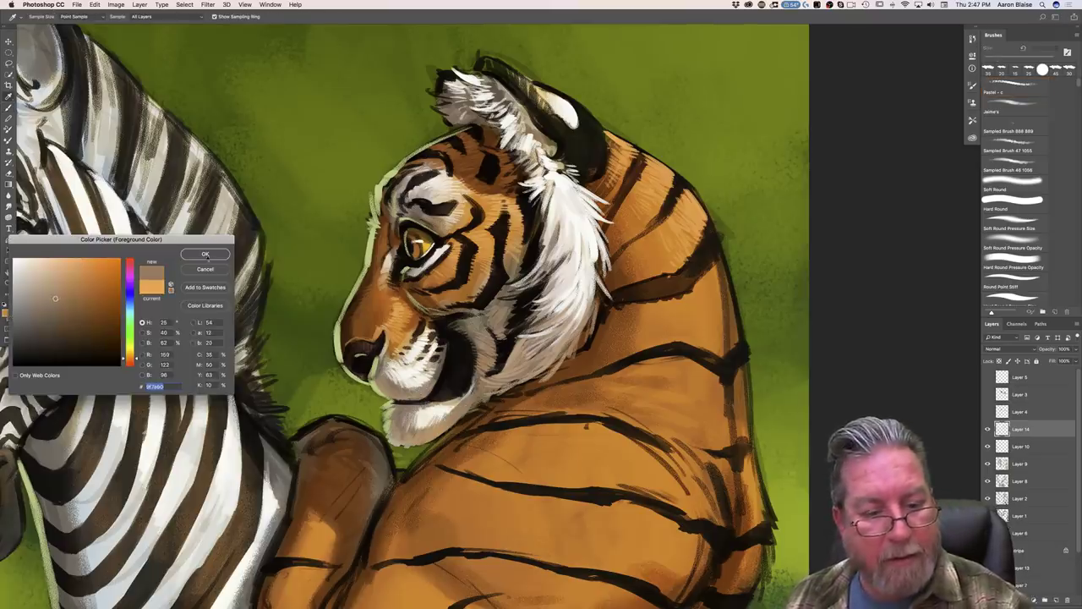
{"action": "left_click", "coordinate": [205, 254]}
{"action": "mouse_move", "coordinate": [472, 411]}
{"action": "left_mouse_down"}
{"action": "mouse_move", "coordinate": [487, 402]}
{"action": "mouse_move", "coordinate": [456, 421]}
{"action": "mouse_move", "coordinate": [508, 394]}
{"action": "left_mouse_up"}
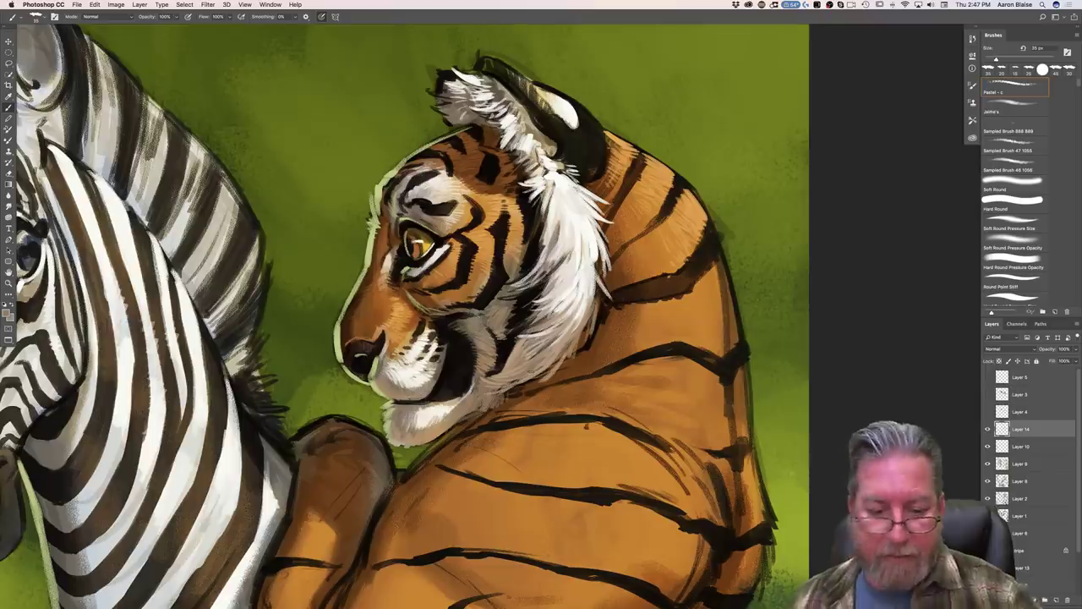
Step: Set the foreground colour to a muted grey-brown, #8c7263
{"action": "key", "text": "super+minus"}
{"action": "key", "text": "super+minus"}
{"action": "key", "text": "super+minus"}
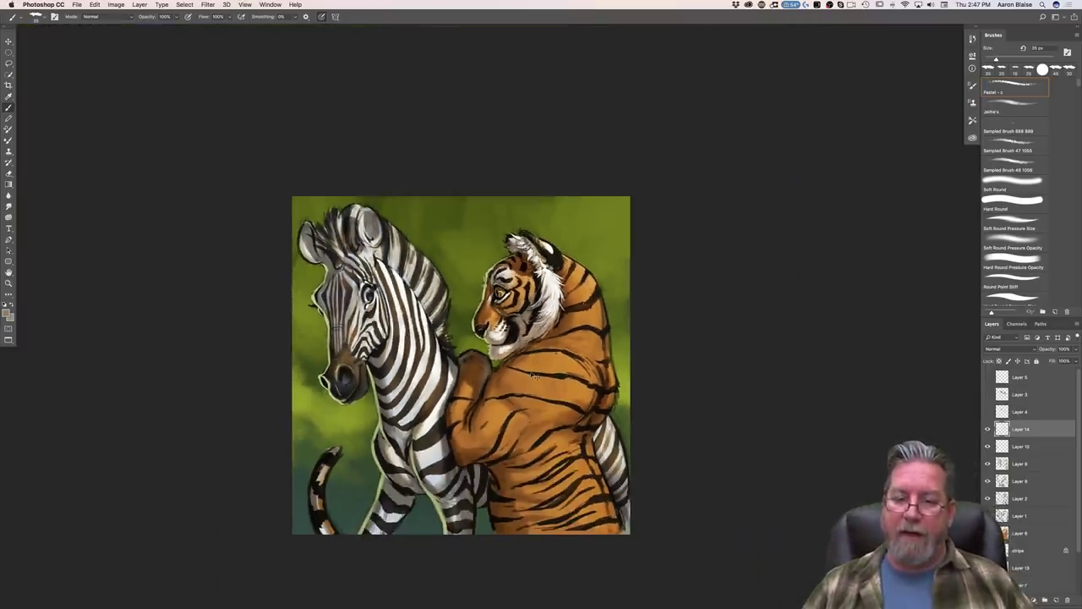
{"action": "key", "text": "super+plus"}
{"action": "key", "text": "super+plus"}
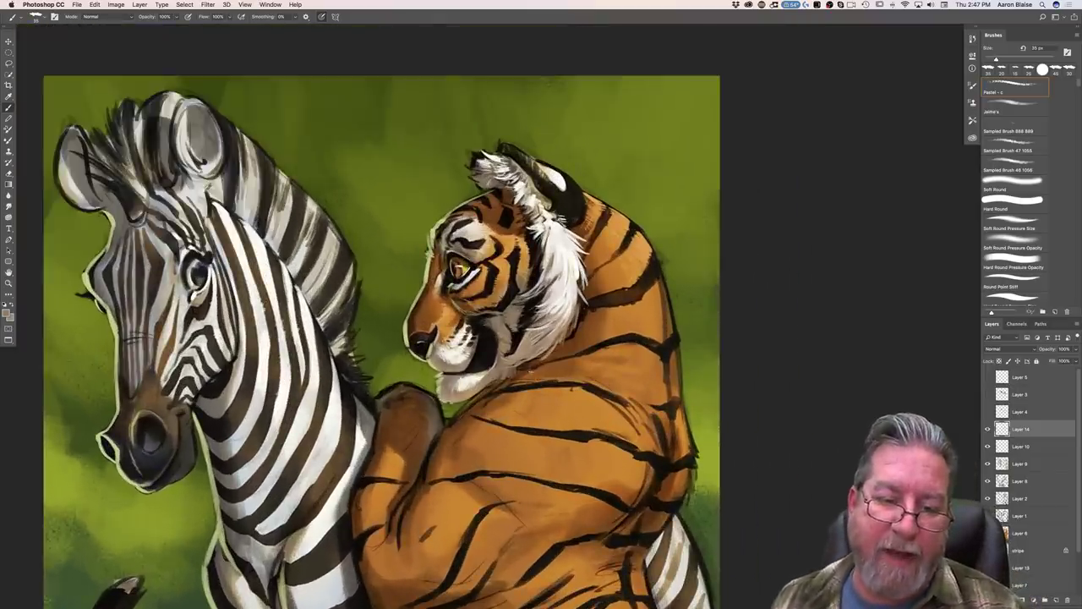
{"action": "left_click", "coordinate": [9, 311]}
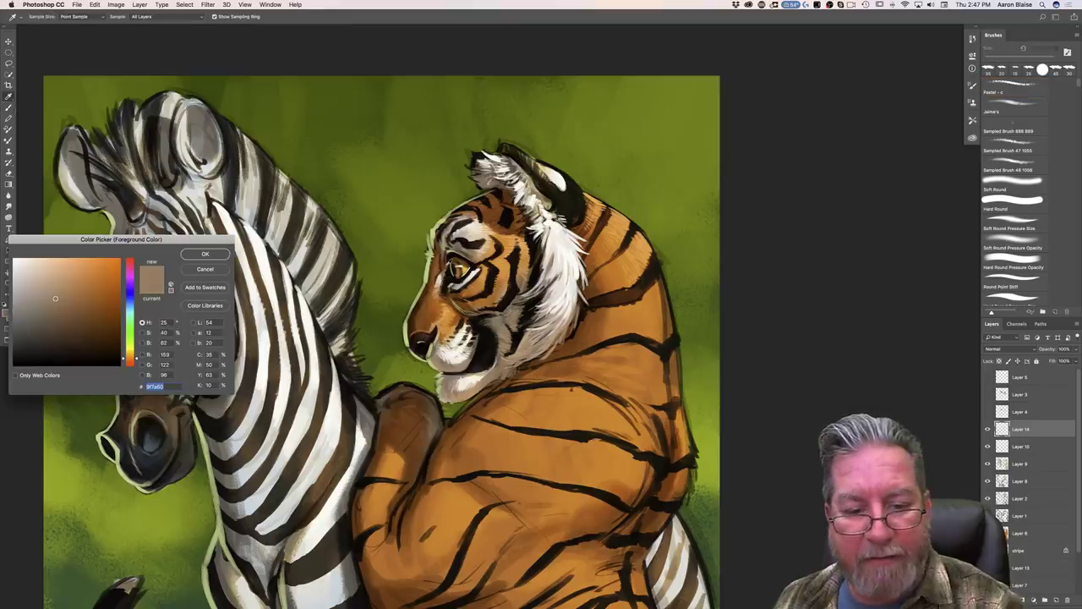
{"action": "left_click", "coordinate": [205, 253]}
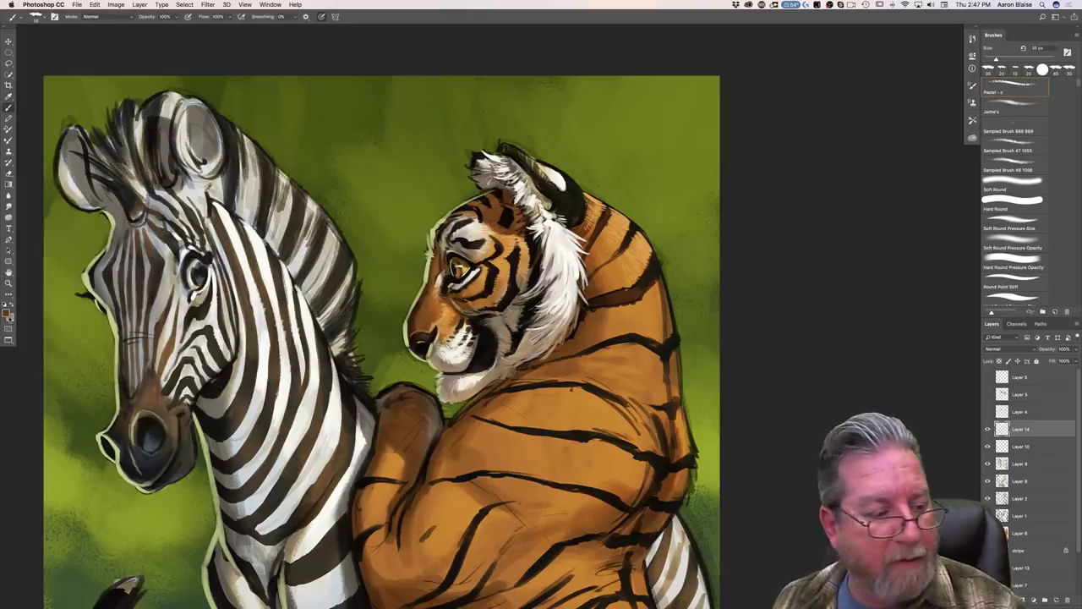
{"action": "left_click", "coordinate": [7, 314]}
{"action": "left_click_drag", "start_coordinate": [50, 311], "coordinate": [44, 306]}
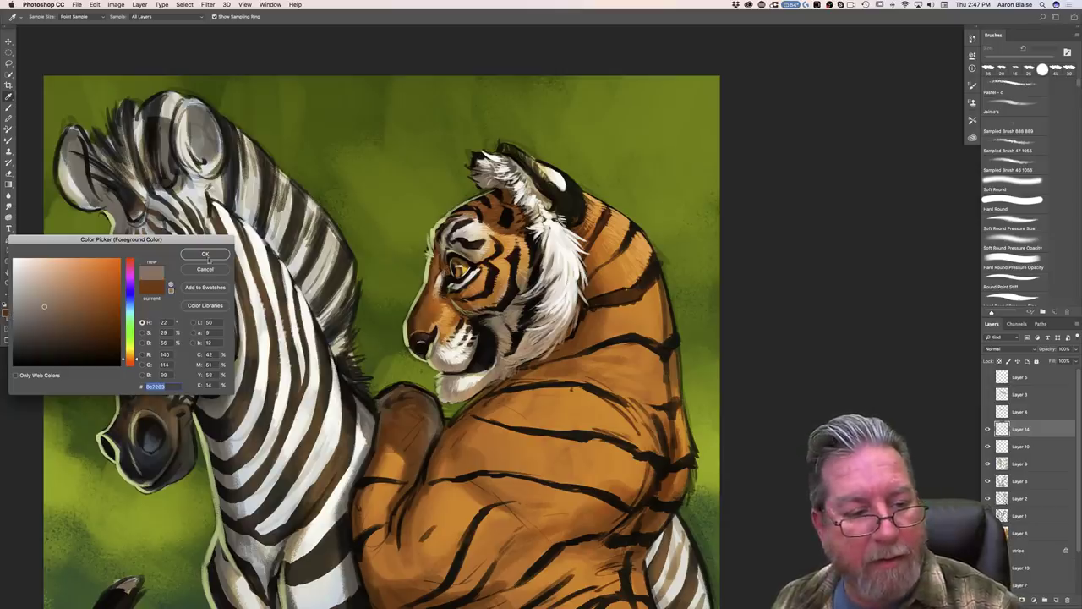
{"action": "left_click", "coordinate": [204, 253]}
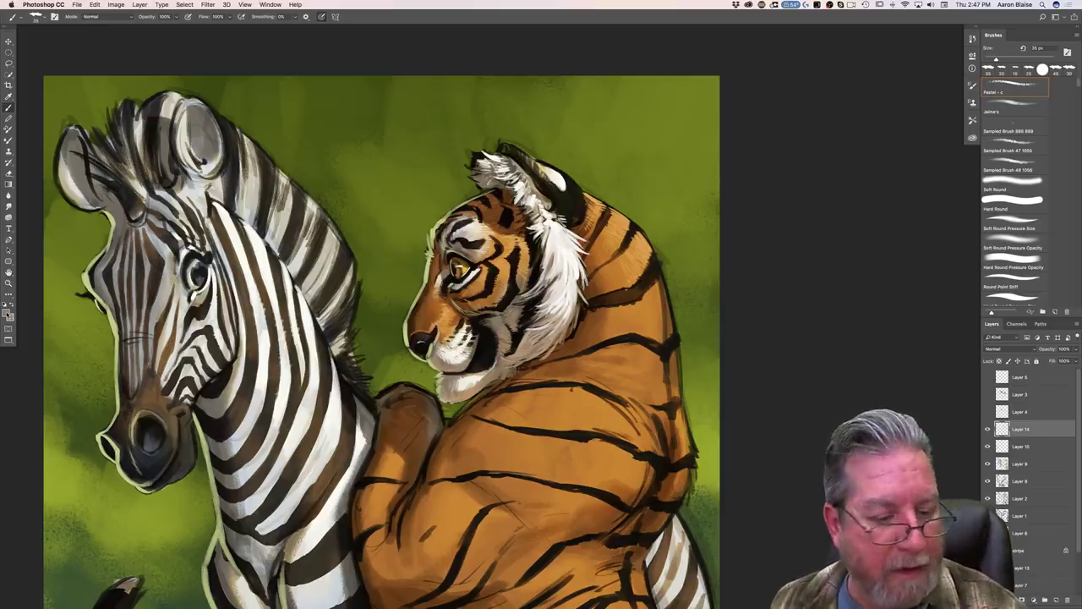
Step: Set the foreground colour to a muted reddish brown, #6e4843, starting from a dark tone sampled on the tiger's nose
{"action": "left_click", "coordinate": [8, 315]}
{"action": "left_click", "coordinate": [425, 334]}
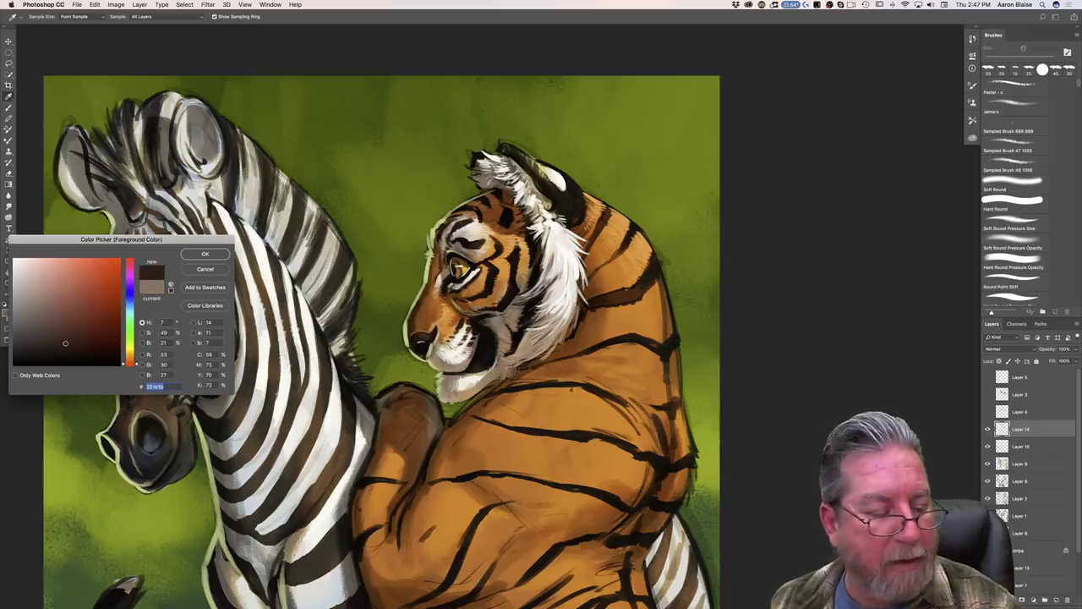
{"action": "left_click", "coordinate": [77, 310]}
{"action": "left_click", "coordinate": [193, 255]}
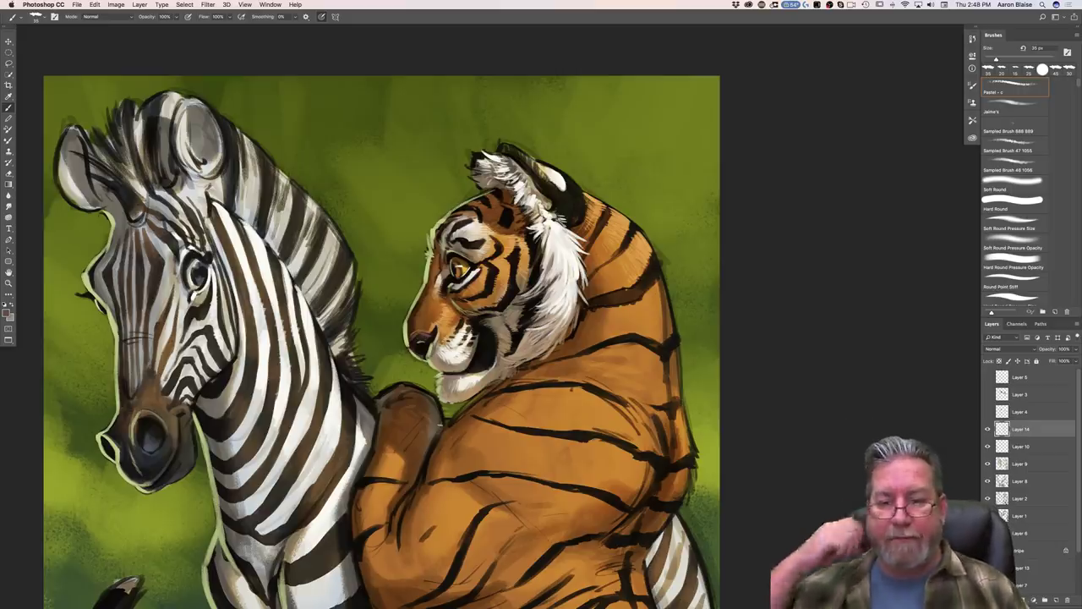
Step: Set the foreground colour to a muted brown, starting from #633d23 sampled on the tiger's raised paw, and return to the brush
{"action": "left_click", "coordinate": [7, 314]}
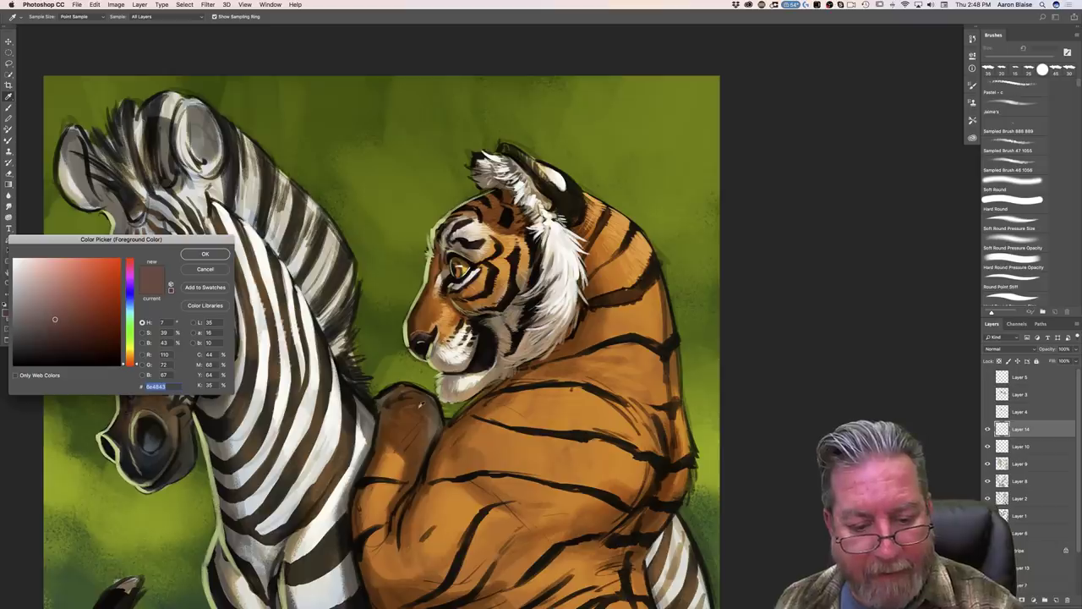
{"action": "left_click", "coordinate": [422, 406]}
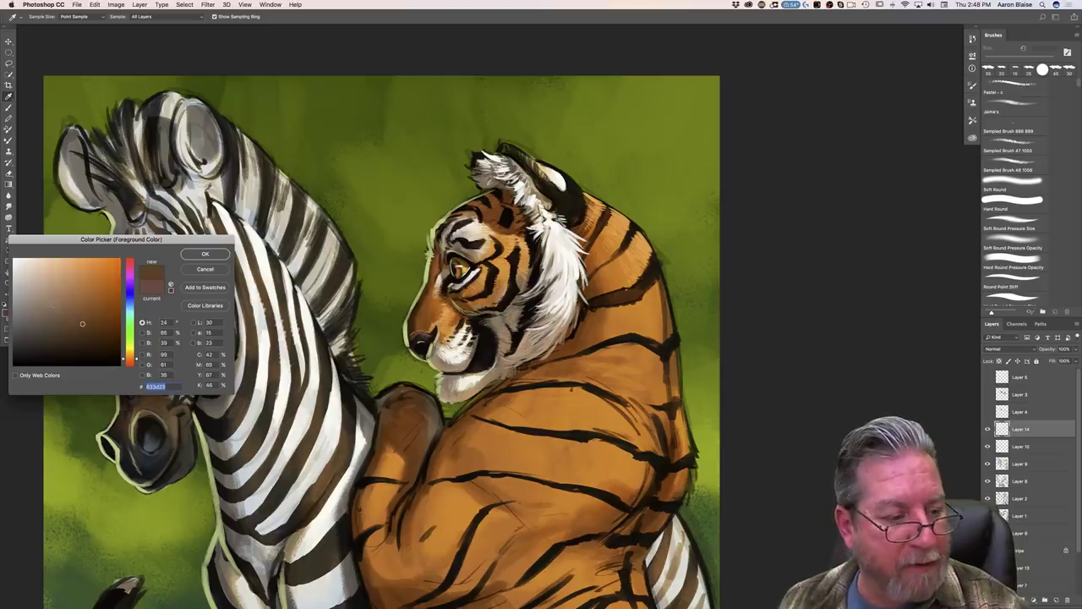
{"action": "left_click", "coordinate": [204, 255]}
{"action": "key", "text": "b"}
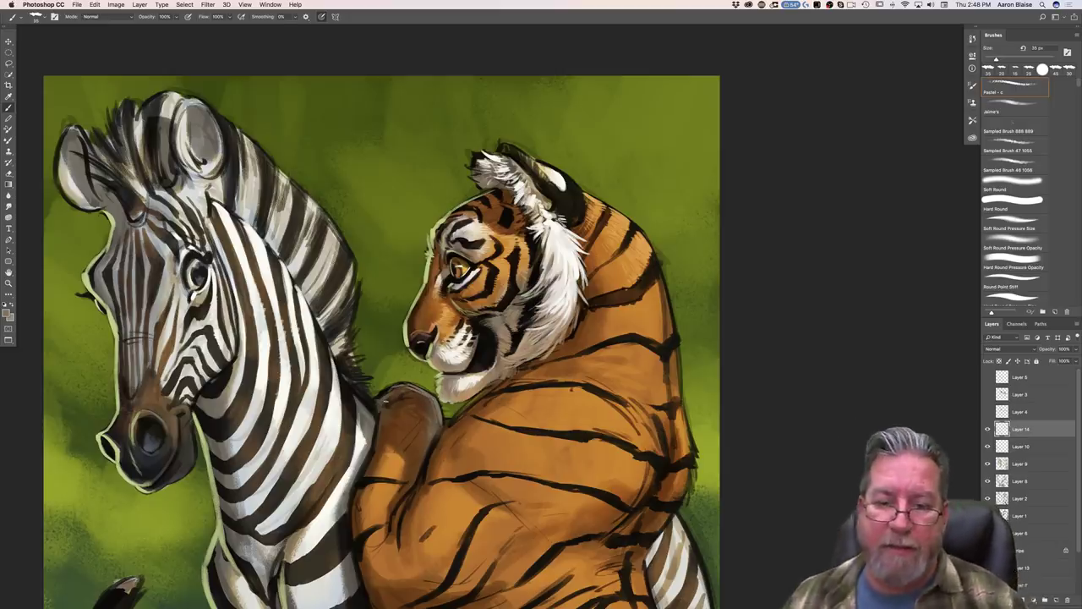
Step: Paint pale green rim light along the upper edge of the tiger's raised paw, sampling the zebra's rim colour and enlarging the brush to 60 px
{"action": "key", "text": "super+minus"}
{"action": "key", "text": "super+minus"}
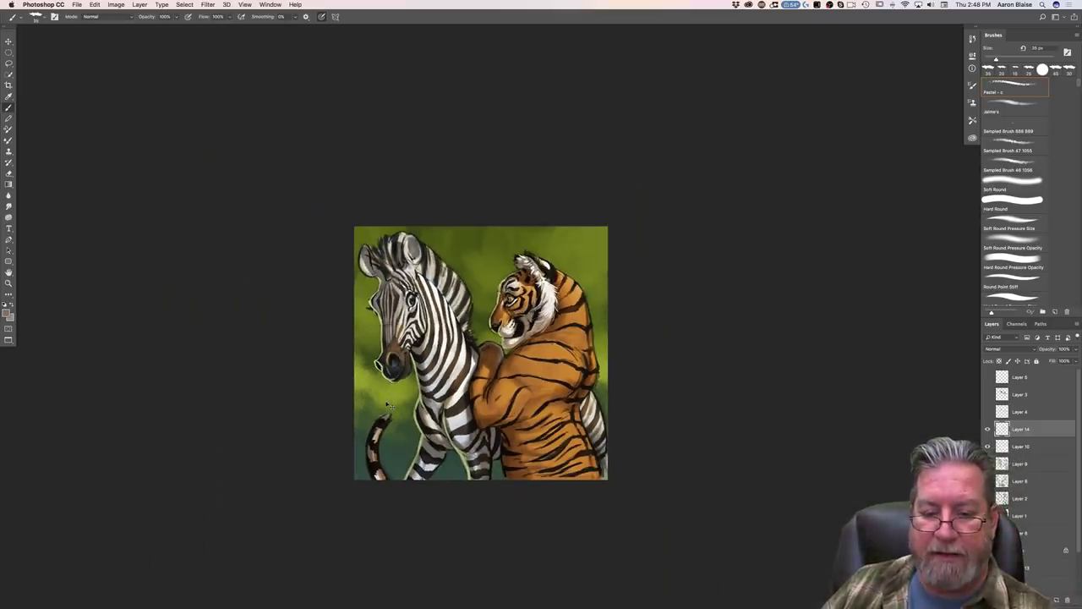
{"action": "key", "text": "super+plus"}
{"action": "key", "text": "super+plus"}
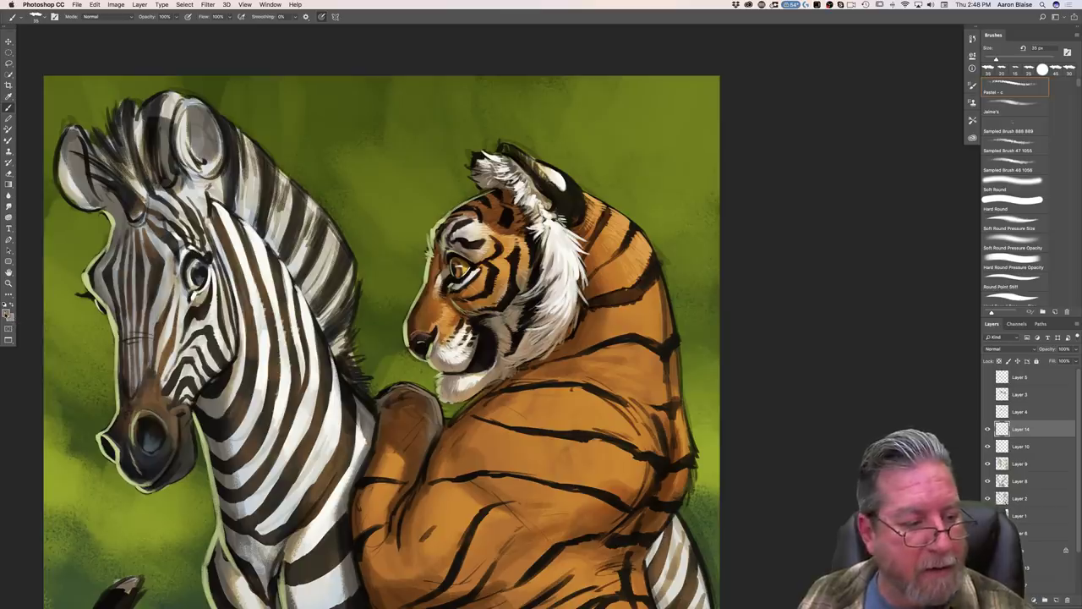
{"action": "left_click", "coordinate": [8, 313]}
{"action": "left_click", "coordinate": [111, 224]}
{"action": "left_click", "coordinate": [199, 257]}
{"action": "left_click_drag", "start_coordinate": [378, 400], "coordinate": [387, 393]}
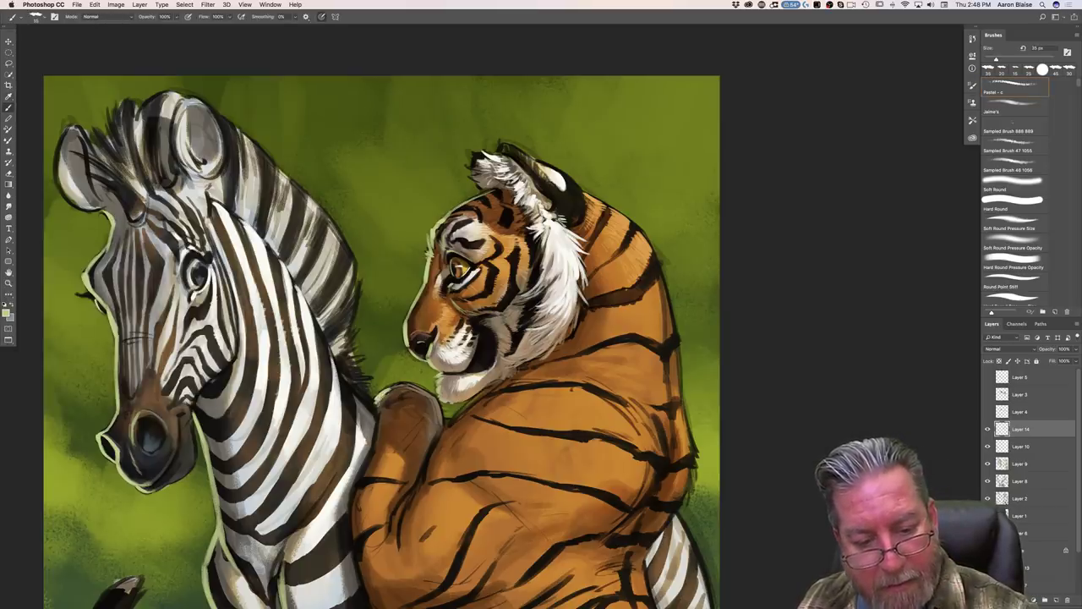
{"action": "key", "text": "bracketright"}
{"action": "left_click_drag", "start_coordinate": [380, 394], "coordinate": [411, 385]}
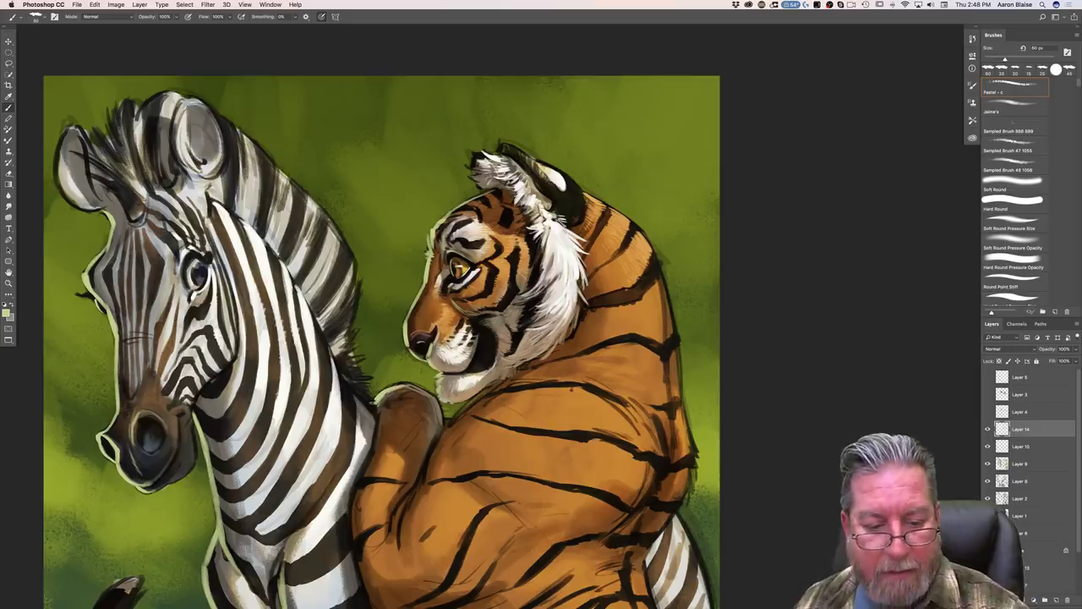
Step: Paint brownish orange strokes, #a35a31, along the zebra-facing edge of the tiger's forearm and elbow
{"action": "left_click", "coordinate": [6, 313]}
{"action": "left_click", "coordinate": [388, 425]}
{"action": "left_click", "coordinate": [89, 296]}
{"action": "left_click", "coordinate": [188, 254]}
{"action": "left_click_drag", "start_coordinate": [383, 410], "coordinate": [379, 440]}
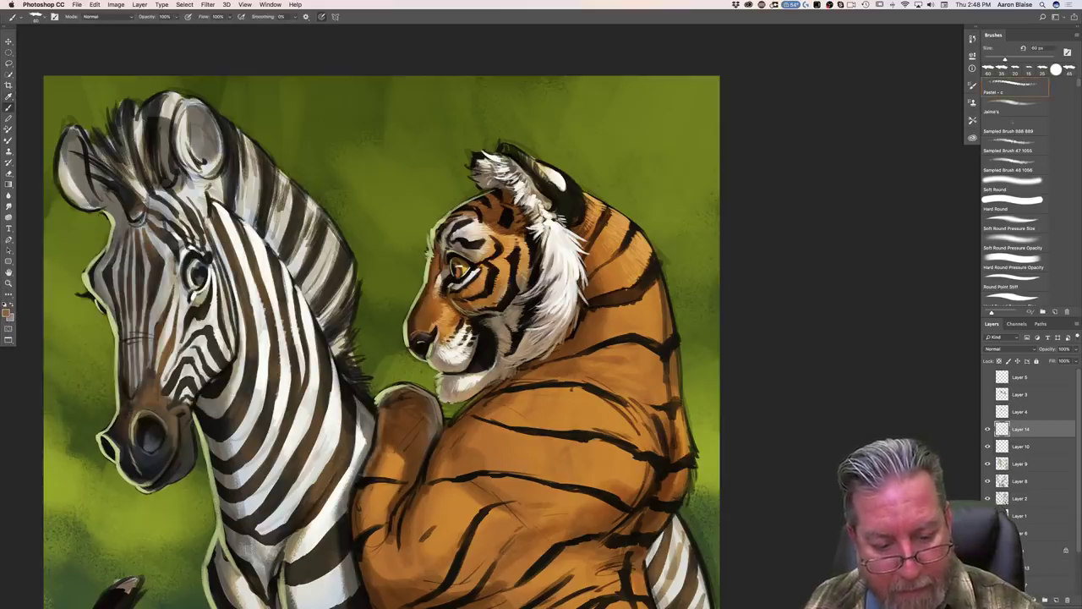
{"action": "mouse_move", "coordinate": [359, 490]}
{"action": "left_mouse_down"}
{"action": "mouse_move", "coordinate": [357, 551]}
{"action": "mouse_move", "coordinate": [351, 489]}
{"action": "left_mouse_up"}
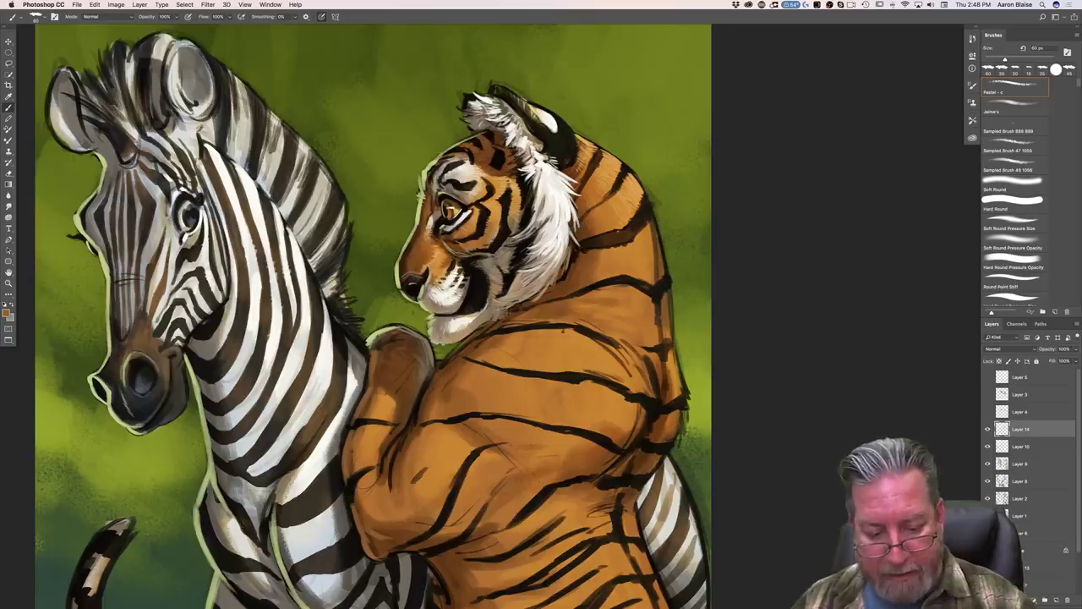
Step: Continue the brownish orange strokes down the front edge of the tiger's belly
{"action": "left_click_drag", "start_coordinate": [353, 505], "coordinate": [304, 358]}
{"action": "left_click_drag", "start_coordinate": [203, 326], "coordinate": [183, 271]}
{"action": "left_click_drag", "start_coordinate": [361, 361], "coordinate": [382, 403]}
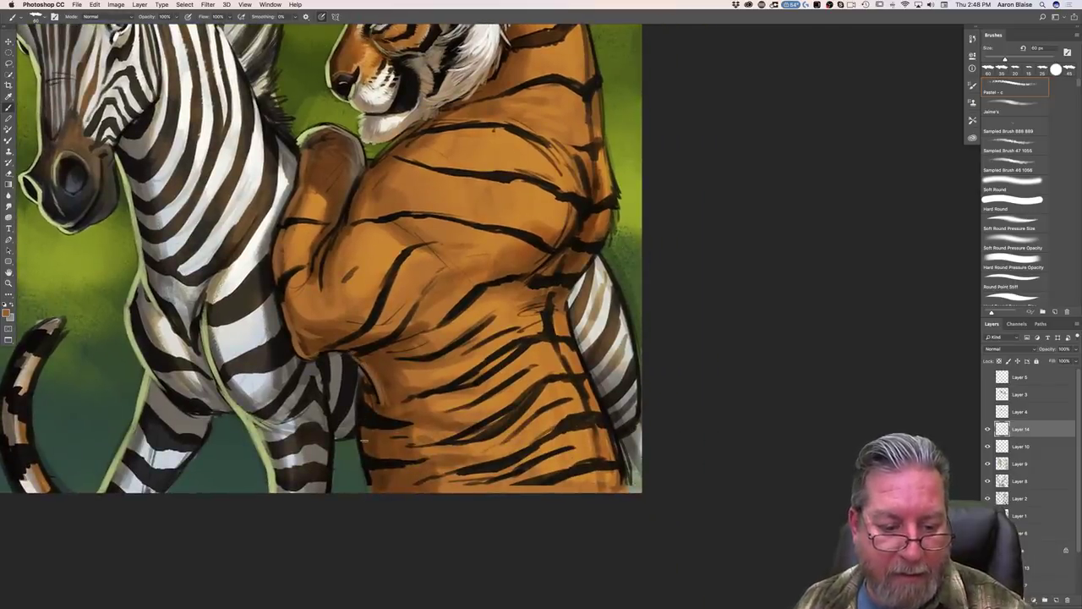
{"action": "left_click_drag", "start_coordinate": [360, 416], "coordinate": [381, 496]}
{"action": "left_click_drag", "start_coordinate": [185, 562], "coordinate": [203, 601]}
{"action": "left_click_drag", "start_coordinate": [155, 541], "coordinate": [165, 559]}
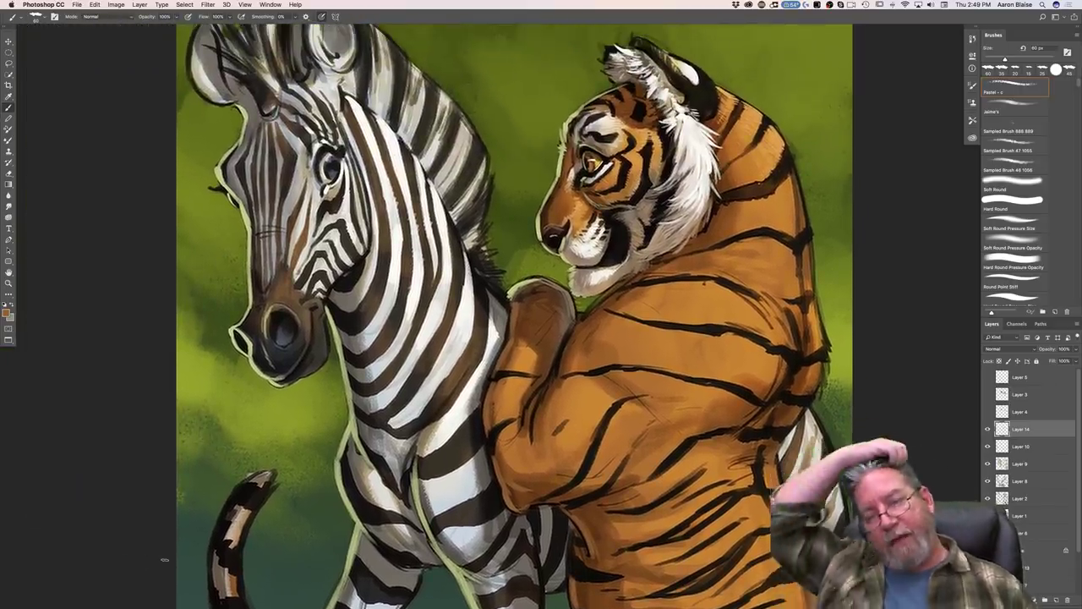
Step: Set the foreground colour to a dark greyish blue, #364959
{"action": "left_click", "coordinate": [7, 313]}
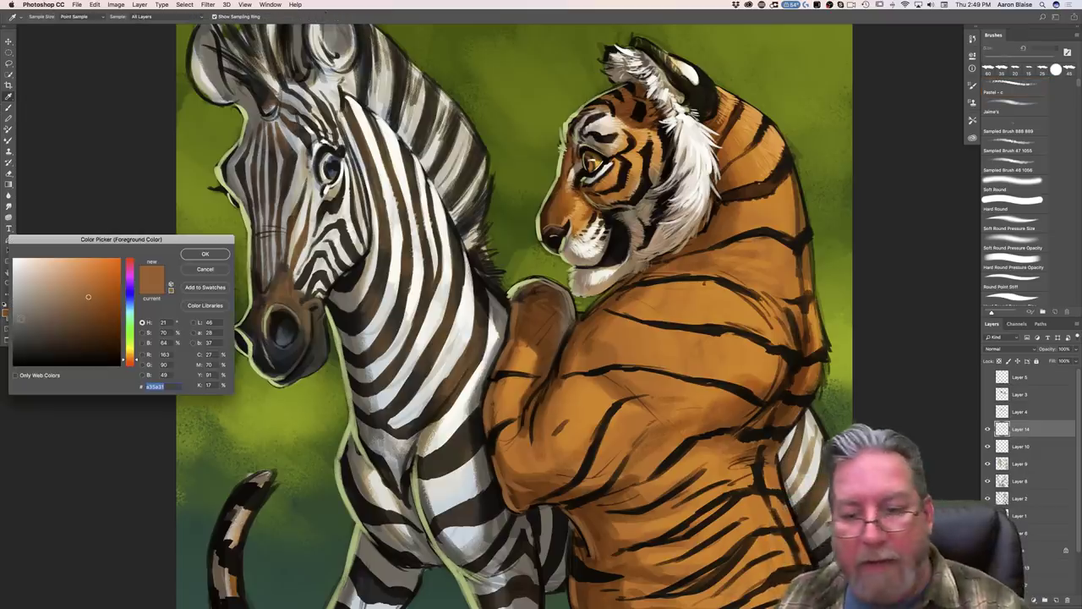
{"action": "left_click", "coordinate": [48, 357]}
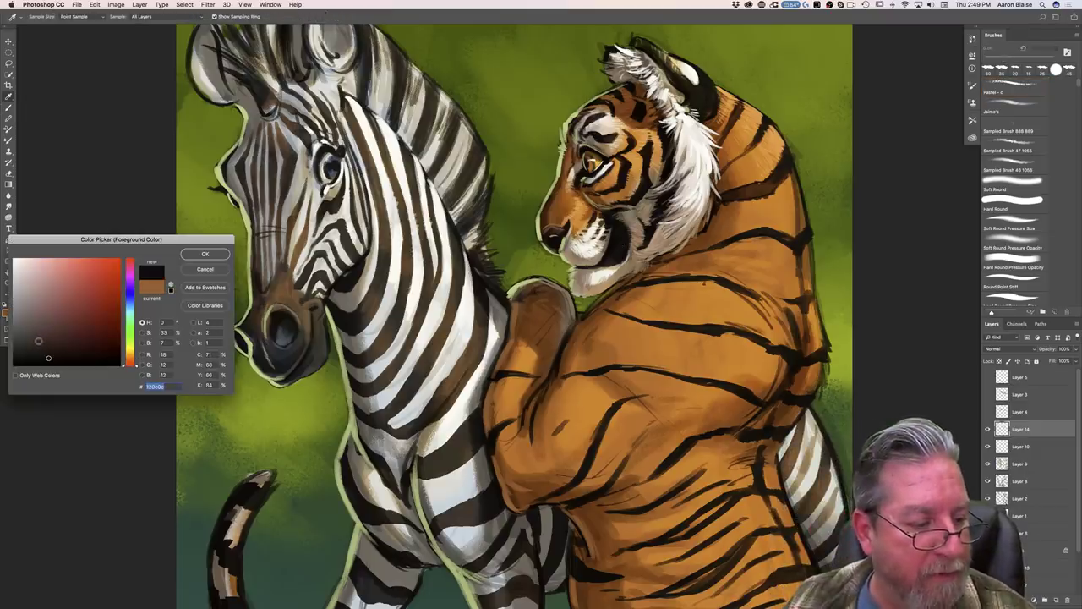
{"action": "left_click", "coordinate": [130, 303]}
{"action": "left_click", "coordinate": [50, 337]}
{"action": "left_click", "coordinate": [204, 254]}
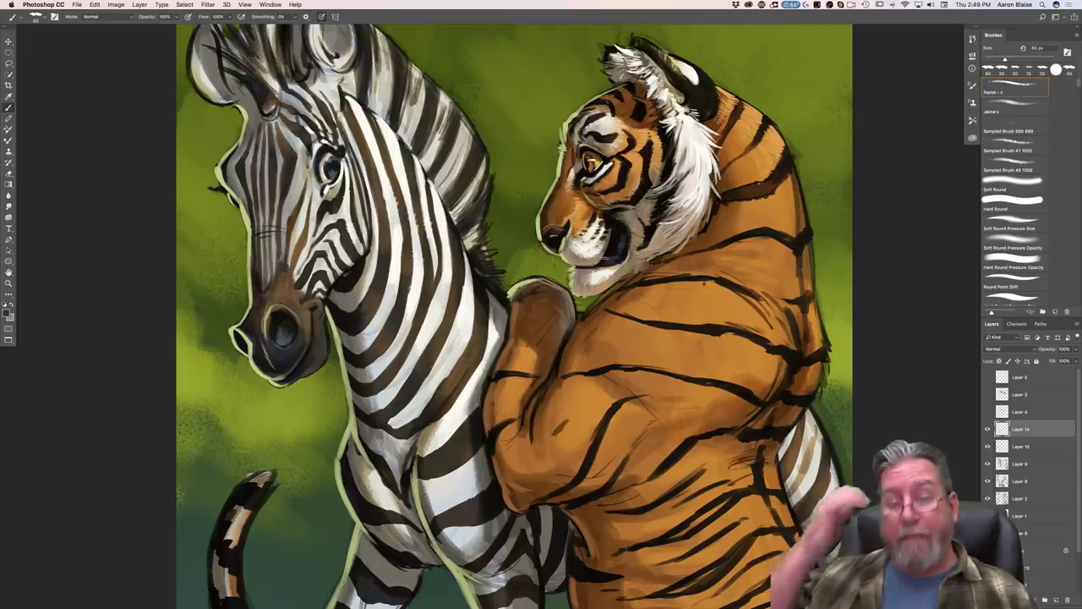
{"action": "left_click_drag", "start_coordinate": [121, 351], "coordinate": [104, 387]}
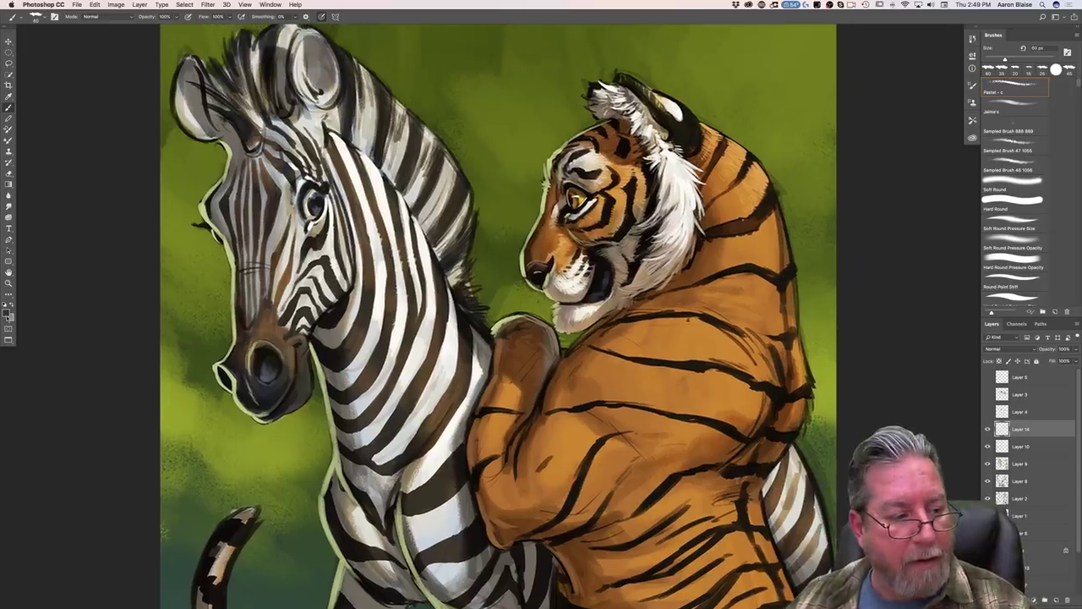
{"action": "left_click", "coordinate": [7, 314]}
{"action": "left_click", "coordinate": [187, 255]}
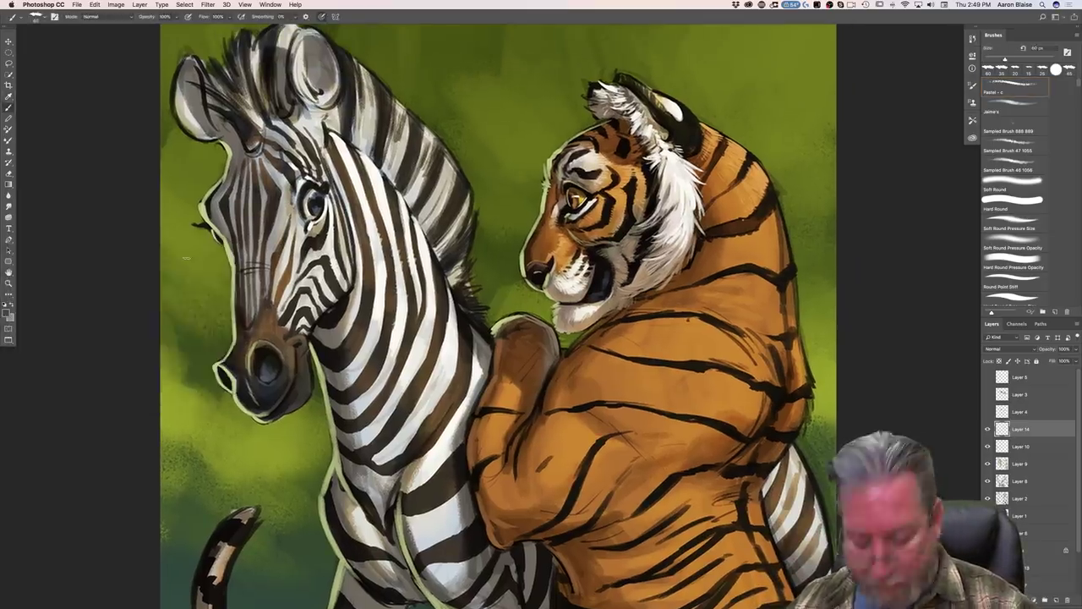
Step: Reduce the brush size to 20 px for detail around the tiger's mouth
{"action": "key", "text": "bracketleft"}
{"action": "key", "text": "bracketleft"}
{"action": "key", "text": "super+plus"}
{"action": "key", "text": "super+plus"}
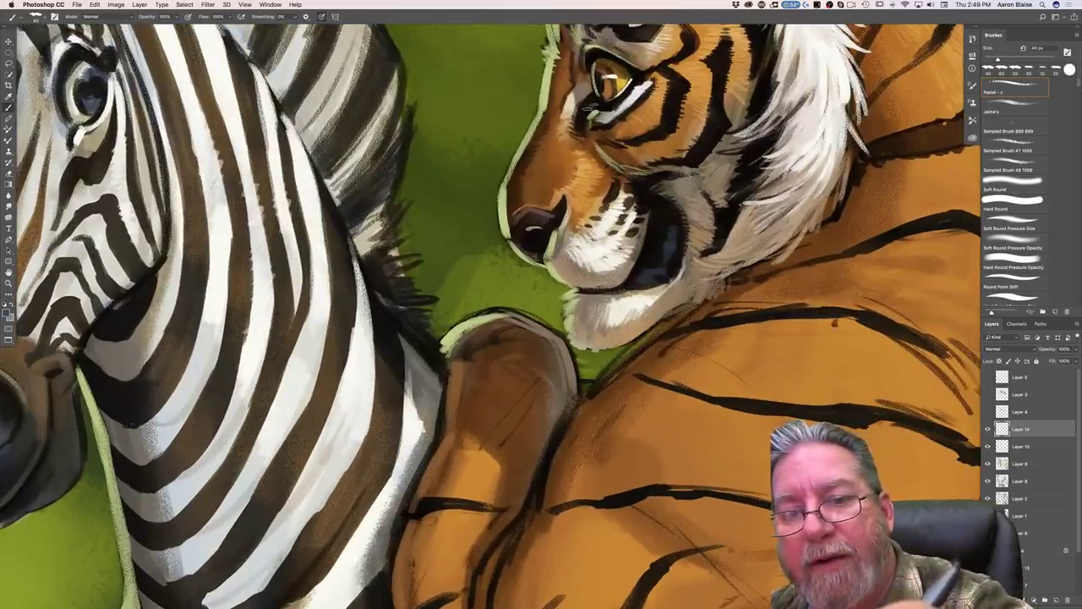
{"action": "key", "text": "bracketleft"}
{"action": "key", "text": "bracketleft"}
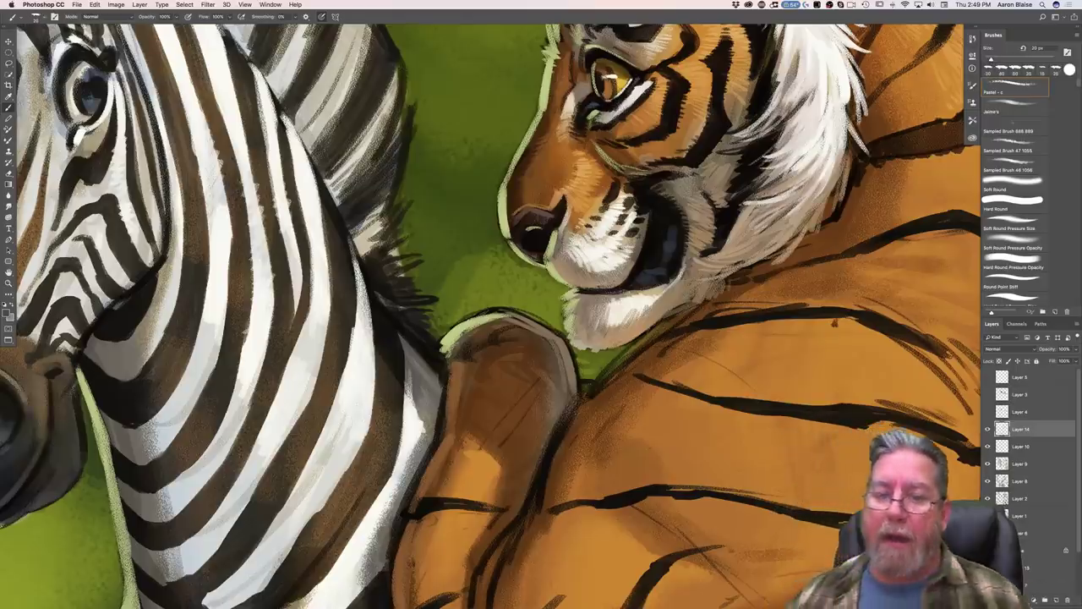
Step: Add a new layer directly above the current painting layer and set its blend mode to Multiply
{"action": "key", "text": "ctrl+minus"}
{"action": "key", "text": "ctrl+minus"}
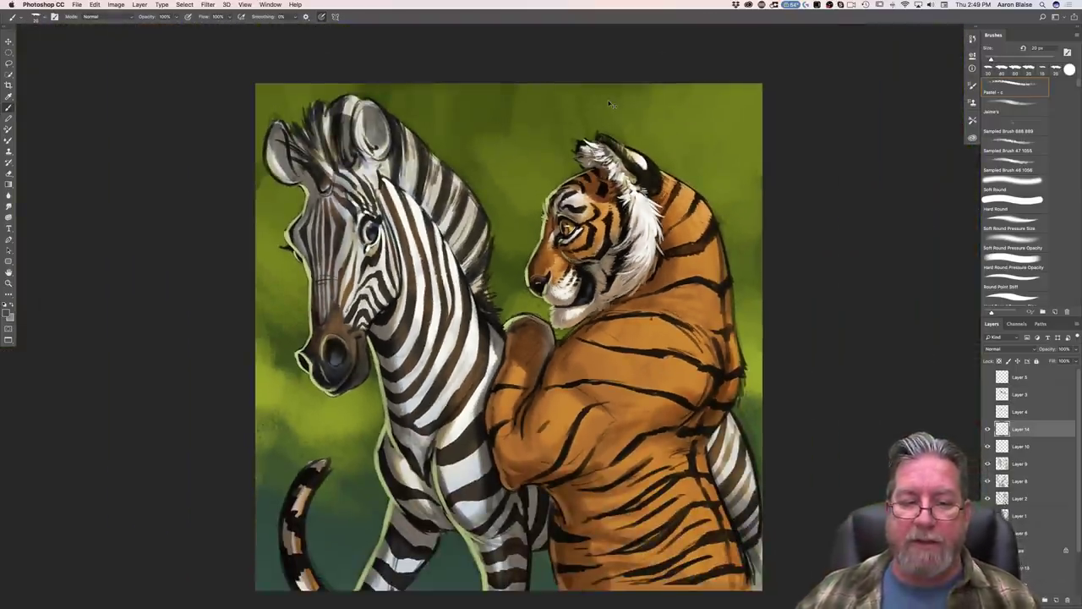
{"action": "key", "text": "ctrl+minus"}
{"action": "key", "text": "ctrl+minus"}
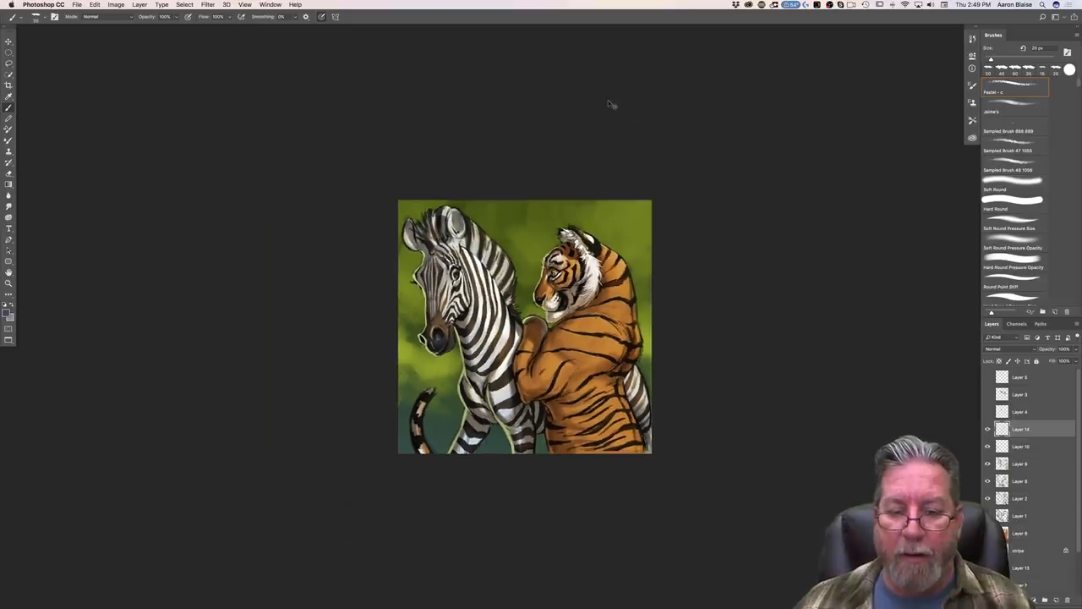
{"action": "key", "text": "ctrl+plus"}
{"action": "key", "text": "ctrl+plus"}
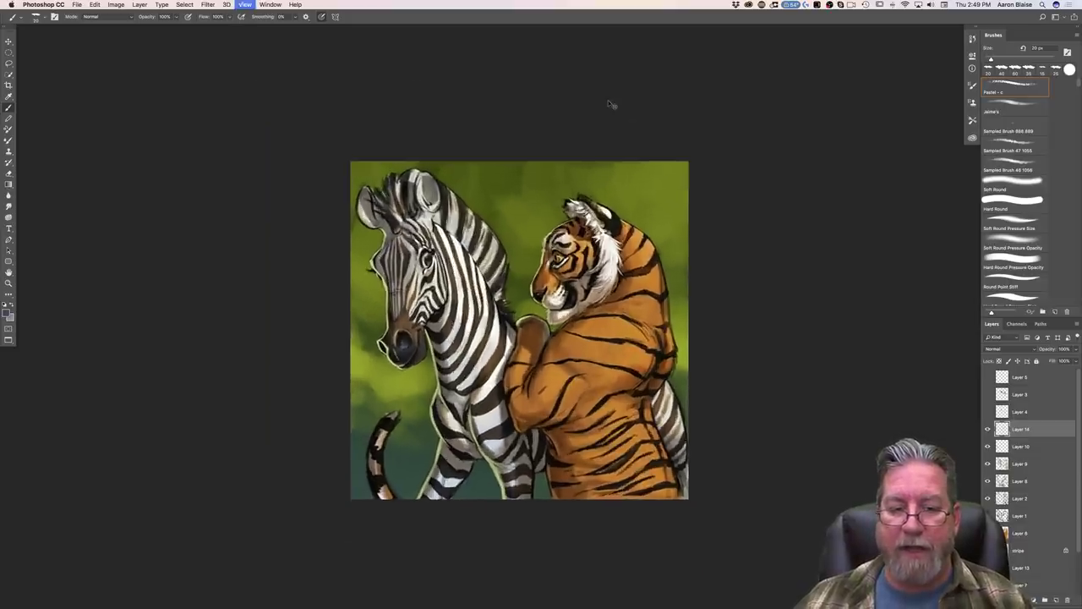
{"action": "left_click_drag", "start_coordinate": [172, 392], "coordinate": [237, 499]}
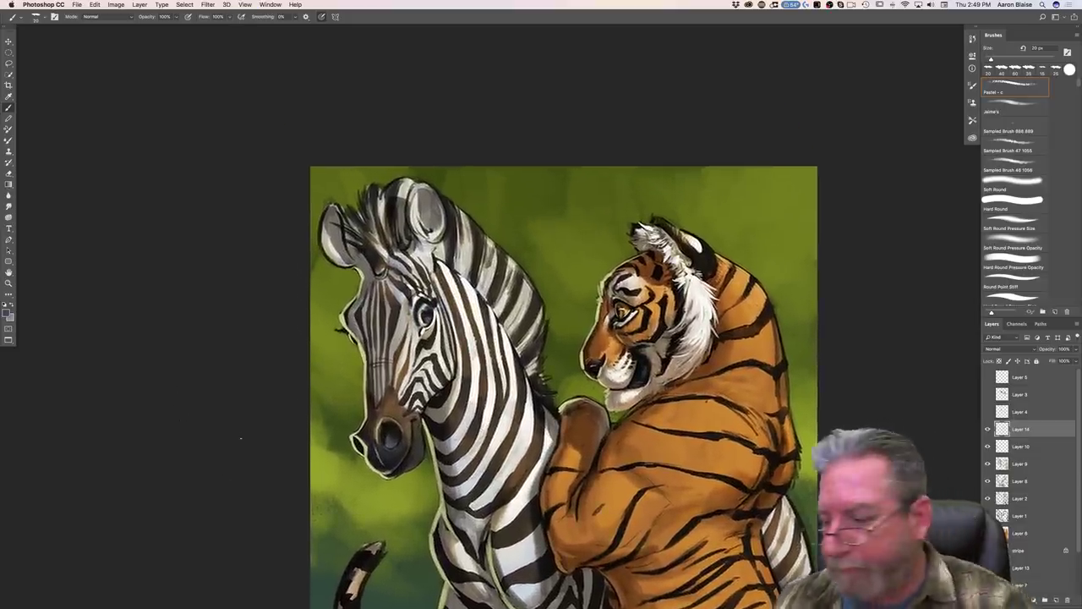
{"action": "left_click", "coordinate": [1000, 349]}
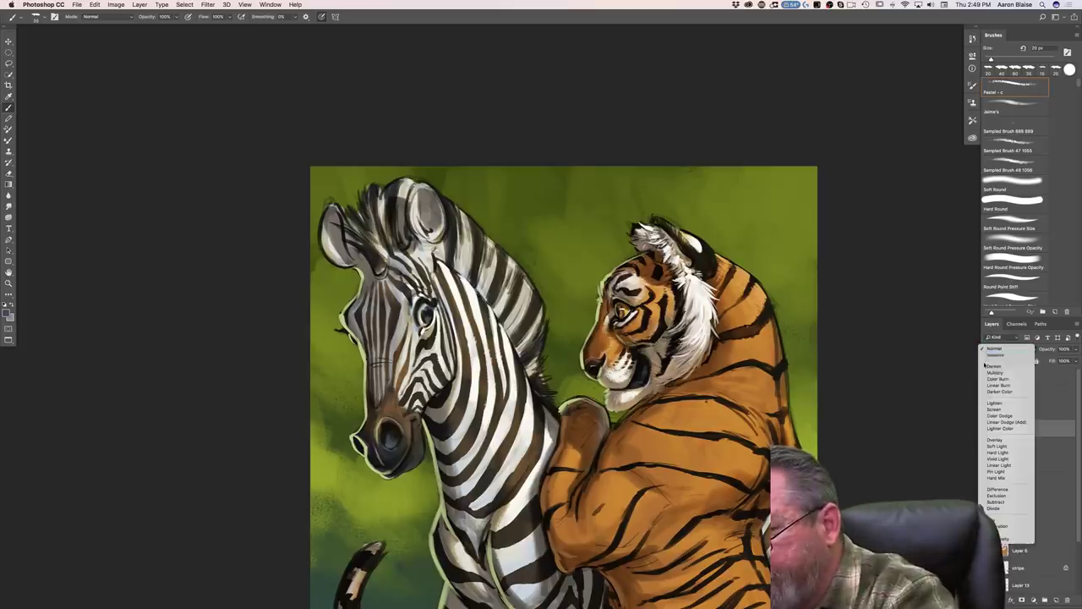
{"action": "left_click", "coordinate": [1001, 372]}
Step: Set the foreground colour to a muted tan brown with a hue of 34°
{"action": "left_click", "coordinate": [6, 310]}
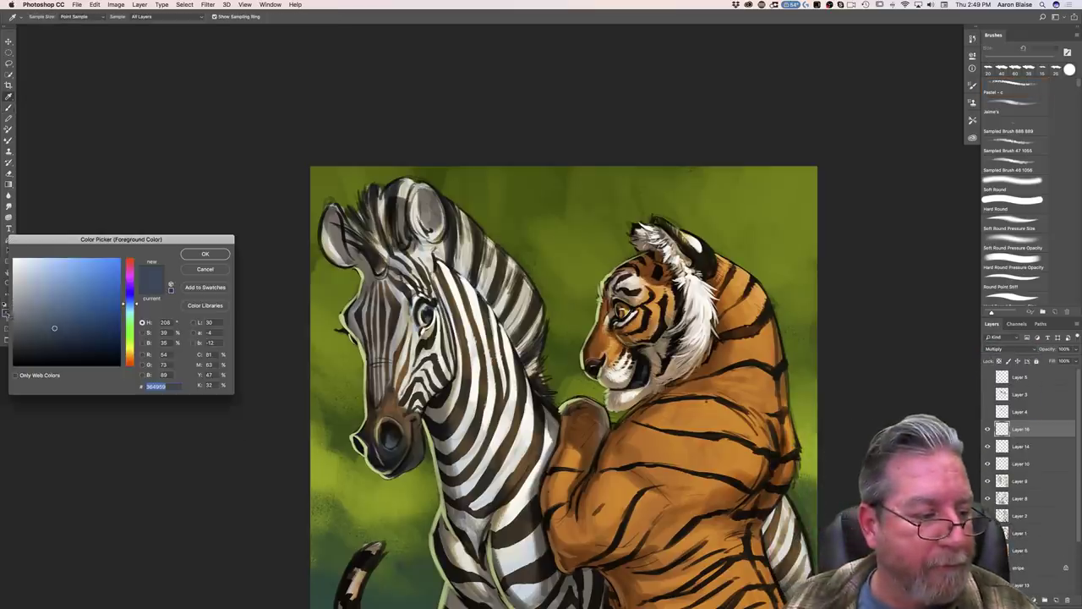
{"action": "left_click", "coordinate": [131, 355]}
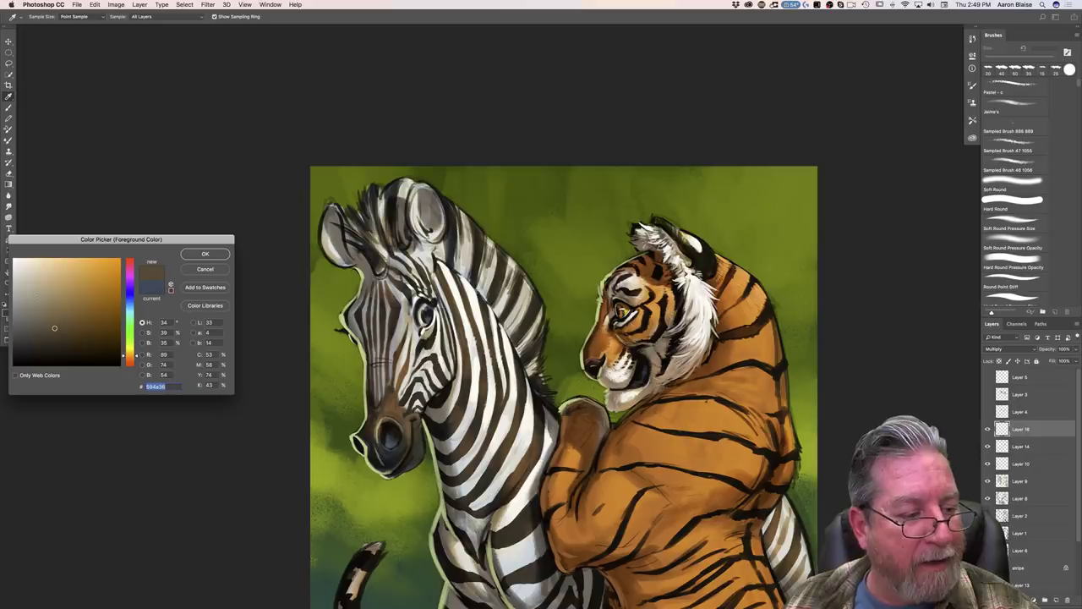
{"action": "left_click", "coordinate": [205, 254]}
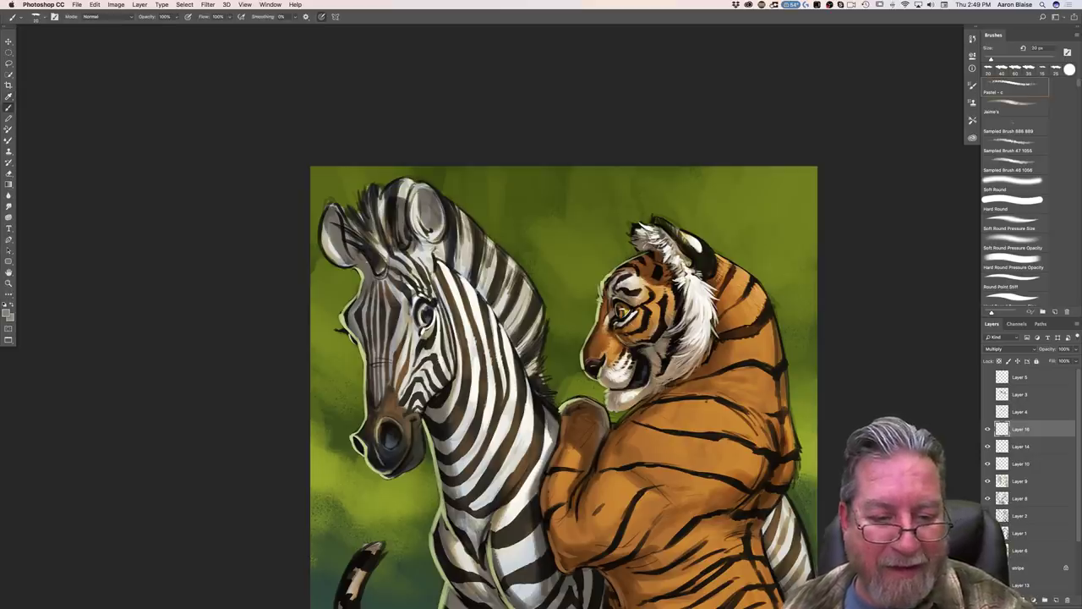
Step: Enlarge the brush to 90 px and paint shading on the zebra's ear, the neck behind it and the area under the jaw
{"action": "key", "text": "bracketright"}
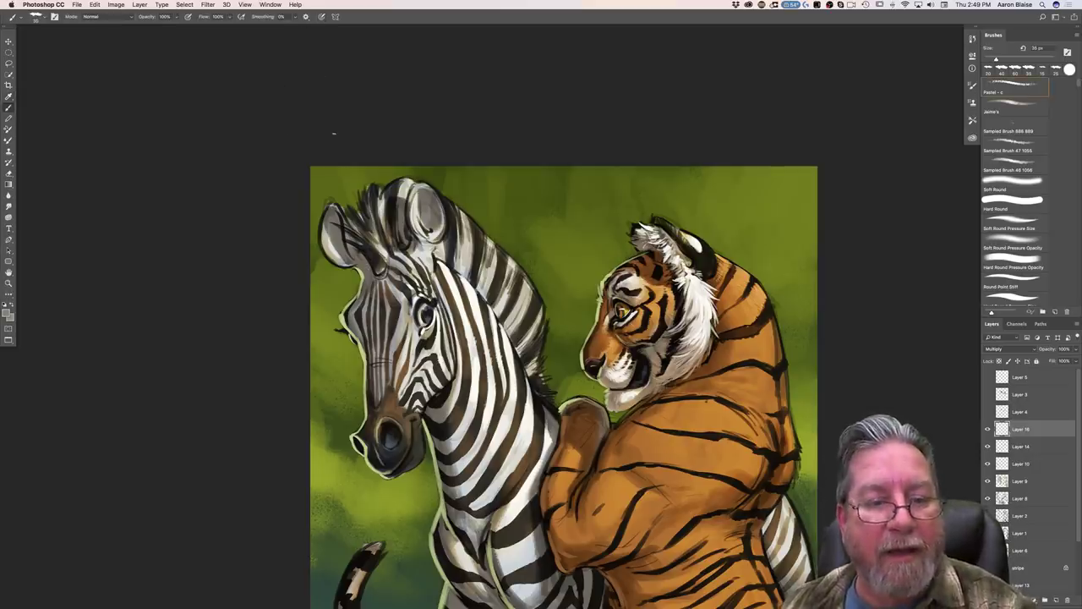
{"action": "key", "text": "bracketright"}
{"action": "key", "text": "bracketright"}
{"action": "key", "text": "bracketright"}
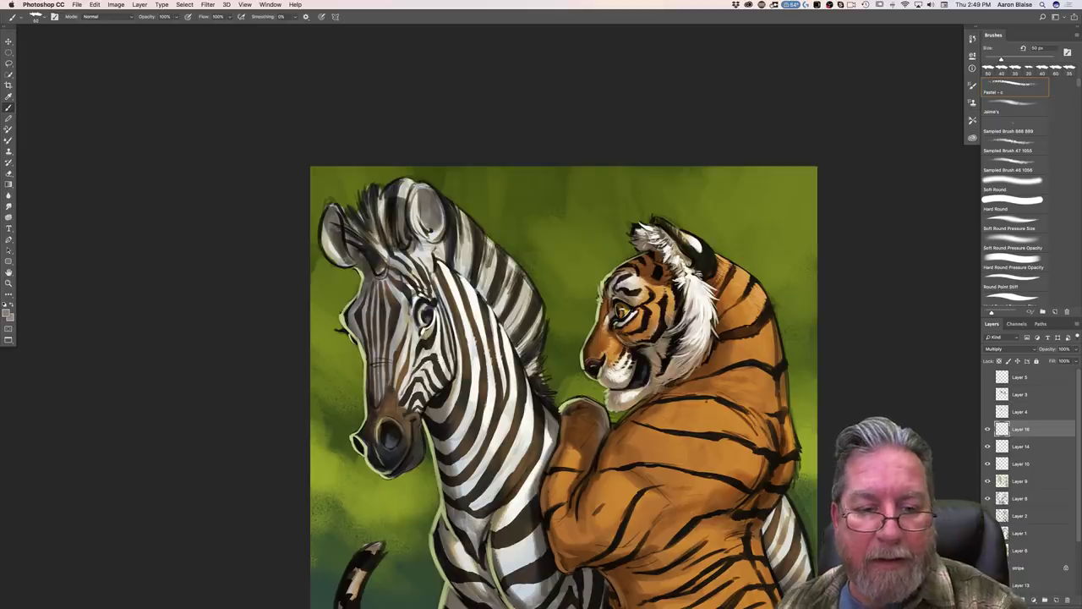
{"action": "key", "text": "bracketright"}
{"action": "key", "text": "bracketright"}
{"action": "key", "text": "bracketright"}
{"action": "key", "text": "bracketright"}
{"action": "mouse_move", "coordinate": [427, 230]}
{"action": "left_mouse_down"}
{"action": "mouse_move", "coordinate": [429, 214]}
{"action": "mouse_move", "coordinate": [434, 230]}
{"action": "left_mouse_up"}
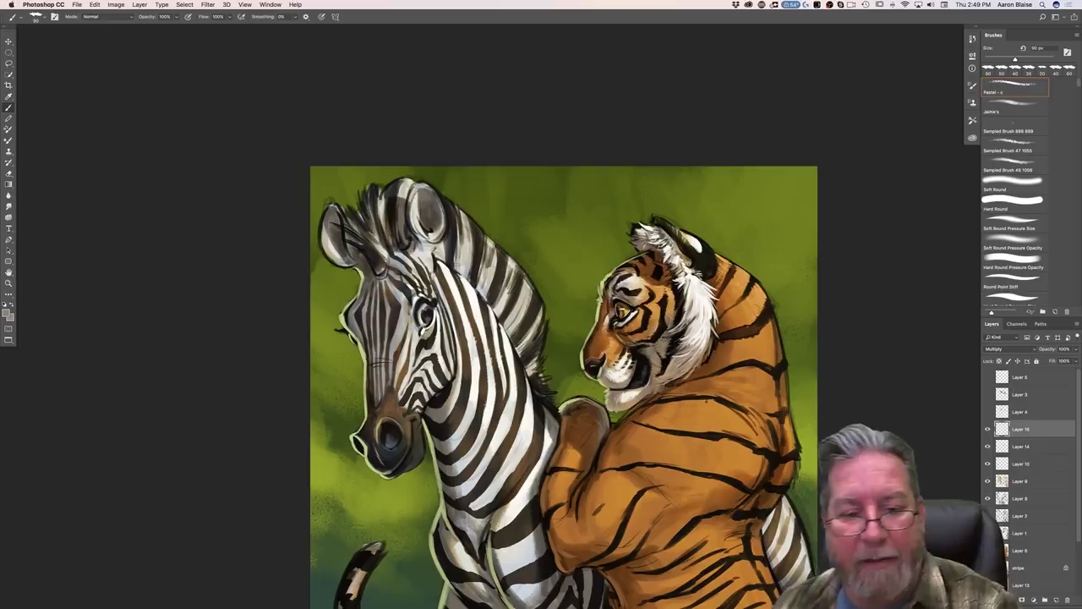
{"action": "mouse_move", "coordinate": [448, 257]}
{"action": "left_mouse_down"}
{"action": "mouse_move", "coordinate": [445, 243]}
{"action": "mouse_move", "coordinate": [487, 289]}
{"action": "mouse_move", "coordinate": [511, 351]}
{"action": "mouse_move", "coordinate": [462, 267]}
{"action": "left_mouse_up"}
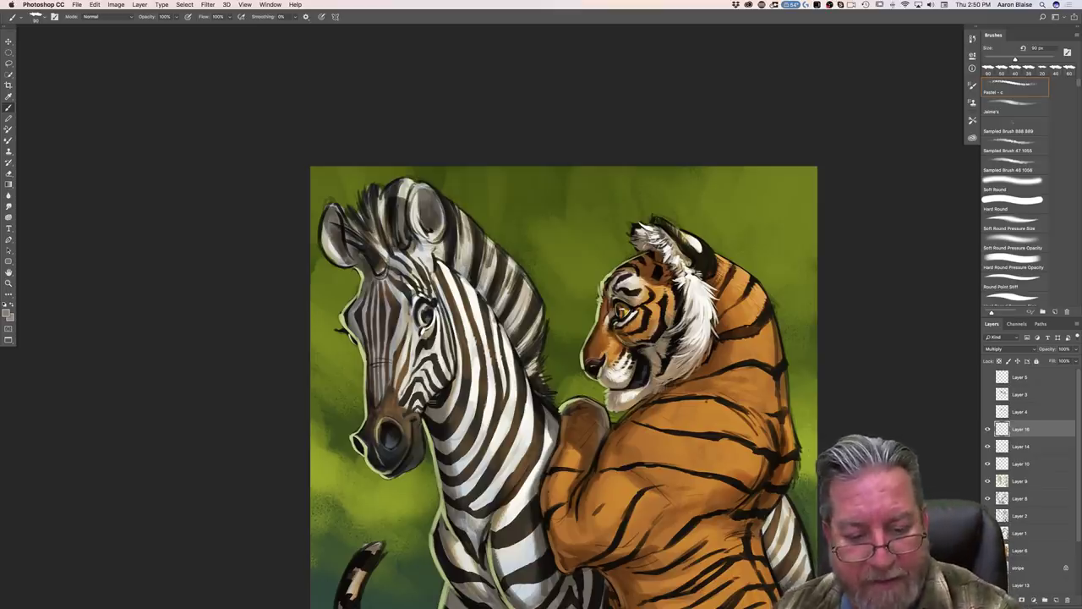
{"action": "left_click_drag", "start_coordinate": [434, 409], "coordinate": [439, 418]}
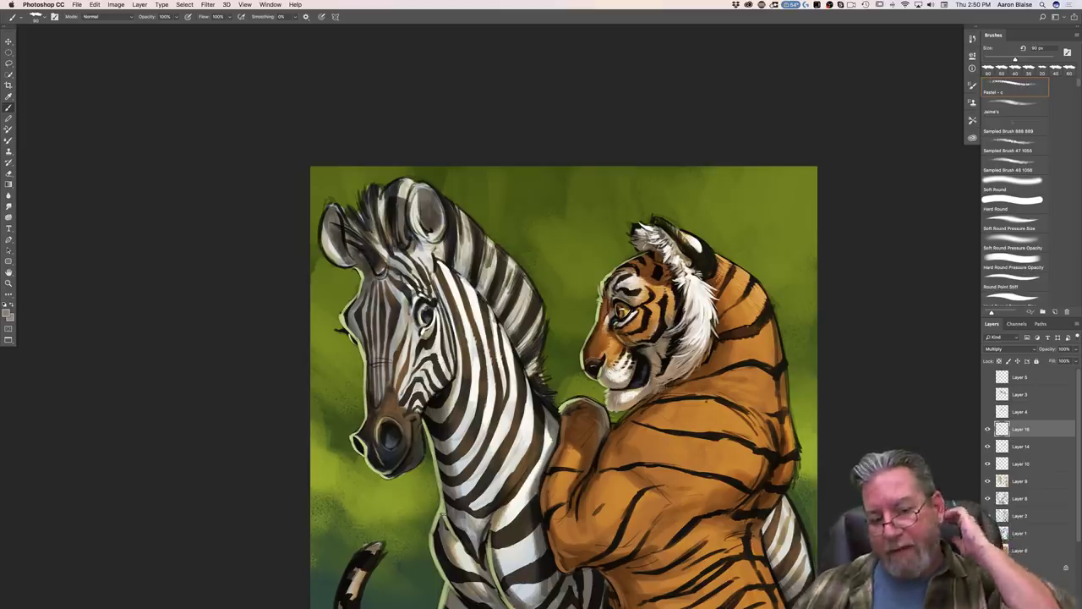
Step: Set the foreground colour to a muted blue with a hue of 214° and paint the zebra's iris on a new layer with a 30 px brush
{"action": "key", "text": "super+equal"}
{"action": "key", "text": "super+equal"}
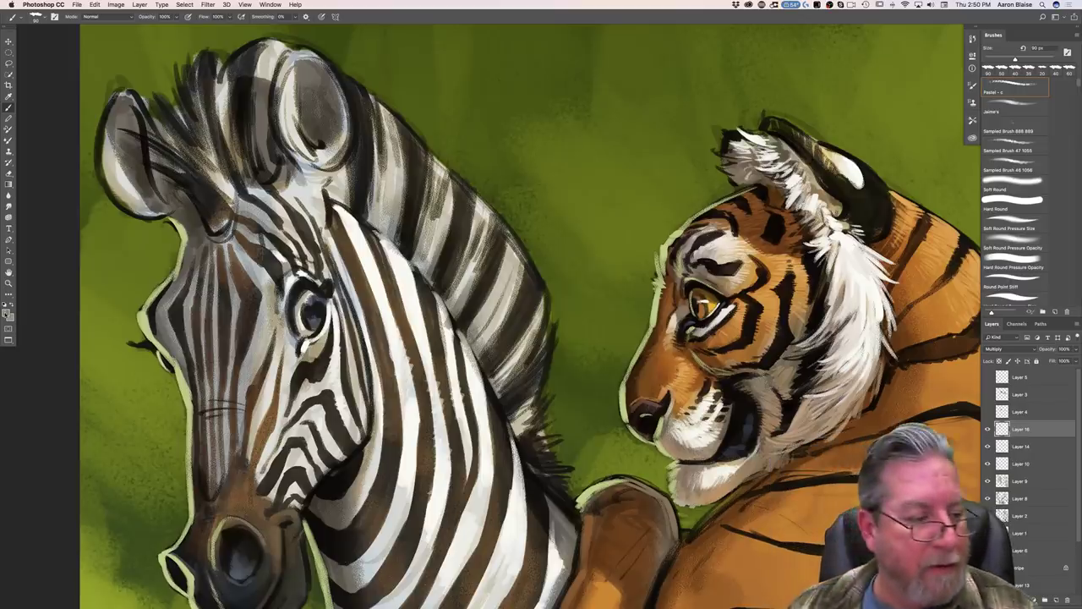
{"action": "left_click", "coordinate": [7, 313]}
{"action": "left_click", "coordinate": [313, 317]}
{"action": "left_click", "coordinate": [58, 301]}
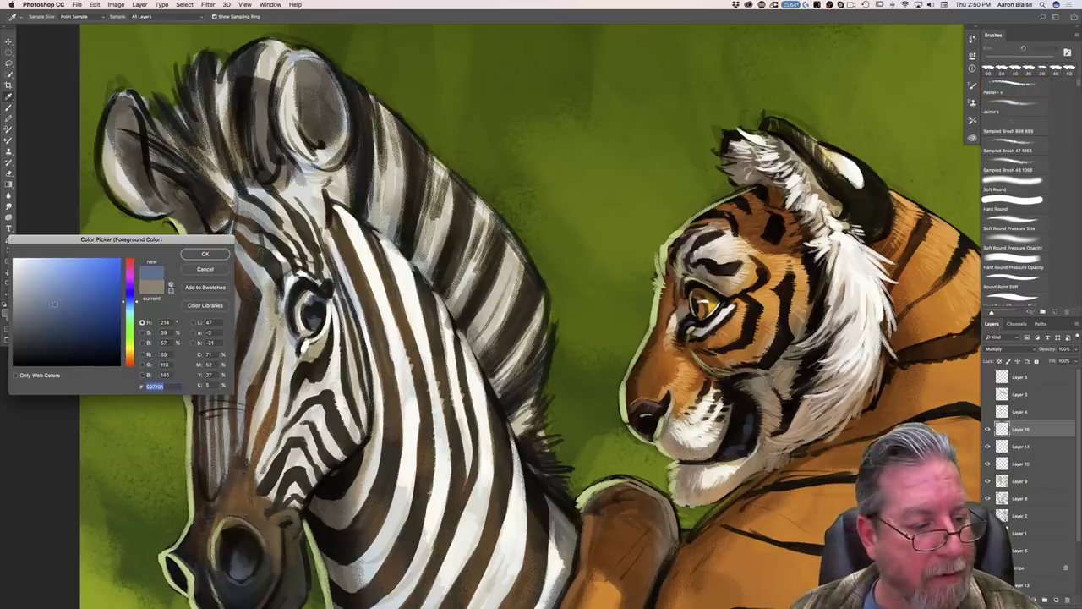
{"action": "left_click", "coordinate": [201, 255]}
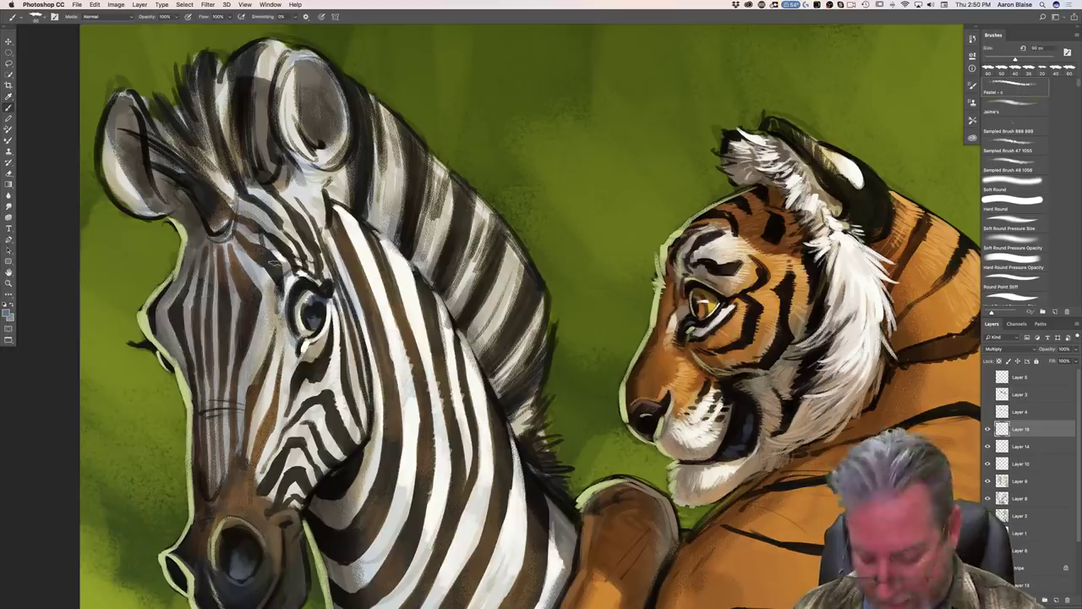
{"action": "key", "text": "bracketleft"}
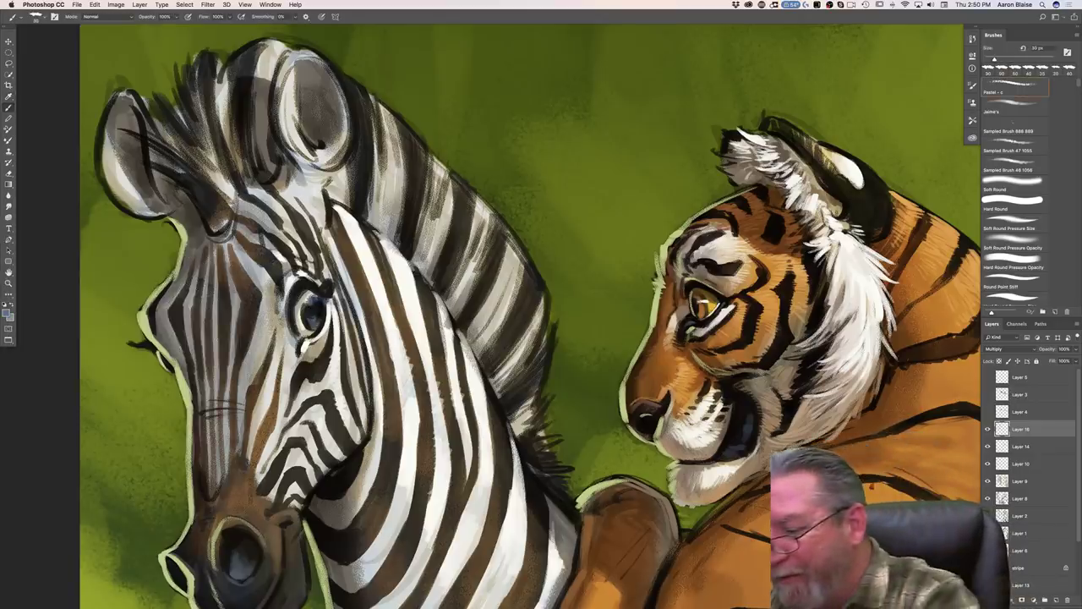
{"action": "left_click", "coordinate": [1055, 600]}
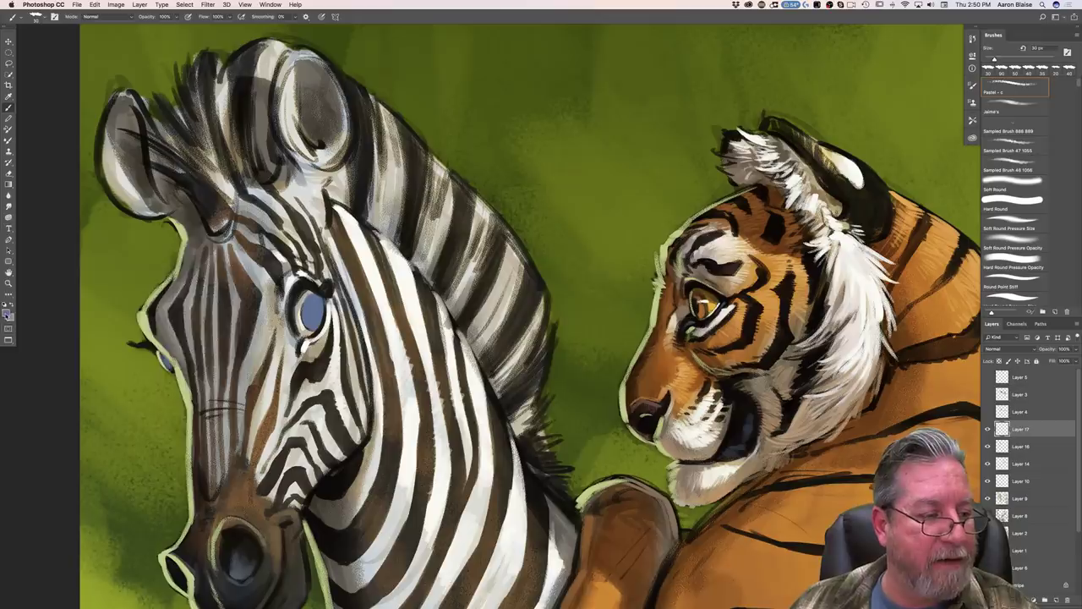
Step: Set the foreground colour to a lighter blue with a hue of 205° and brighten the zebra's iris with it
{"action": "left_click", "coordinate": [7, 315]}
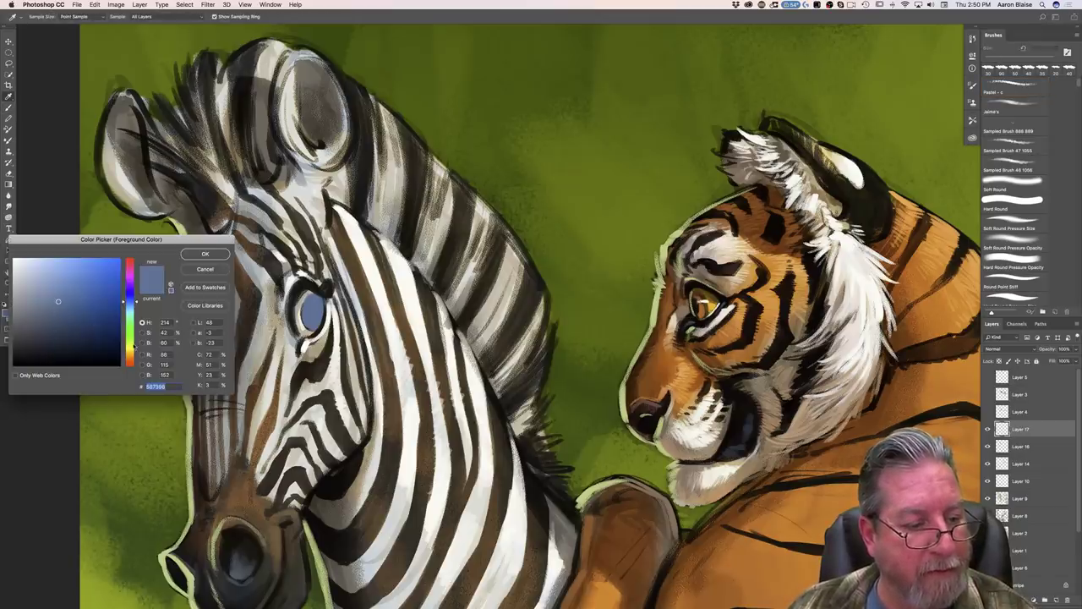
{"action": "left_click", "coordinate": [132, 306]}
{"action": "left_click", "coordinate": [65, 279]}
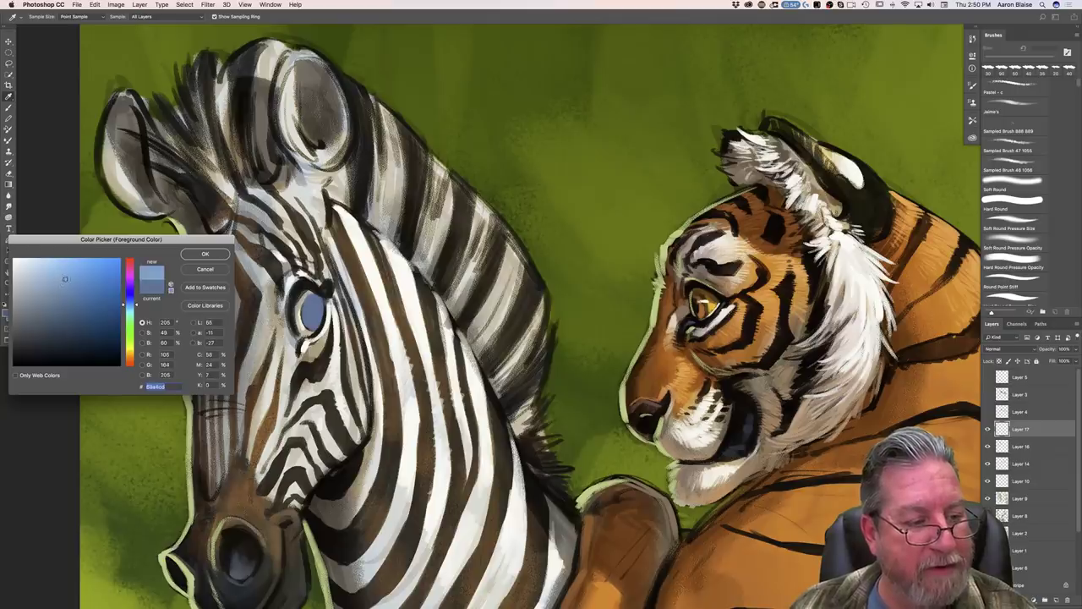
{"action": "left_click", "coordinate": [195, 254]}
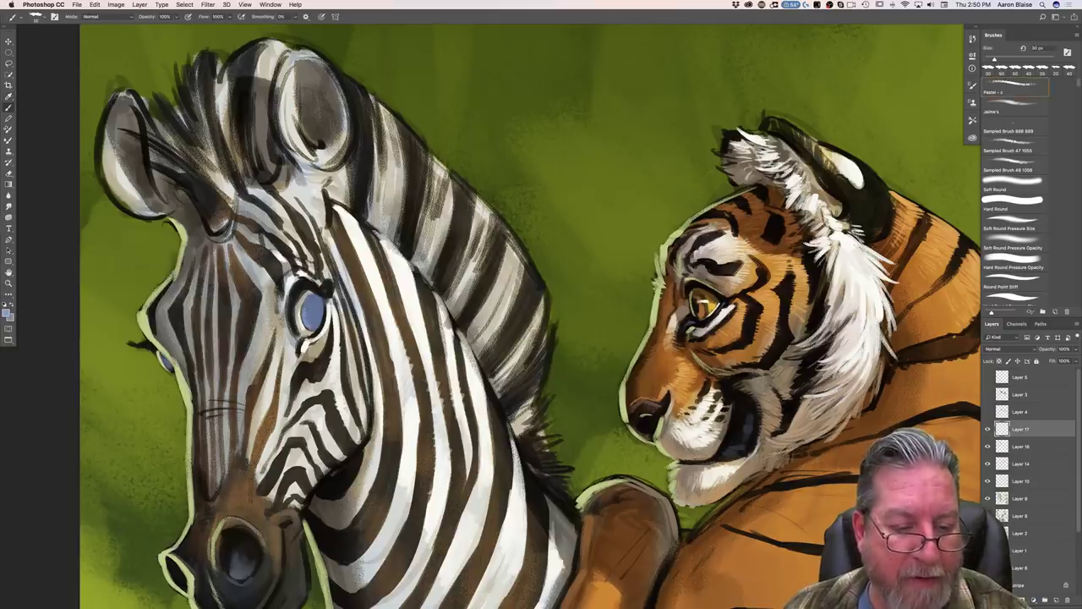
{"action": "left_click_drag", "start_coordinate": [305, 310], "coordinate": [312, 328]}
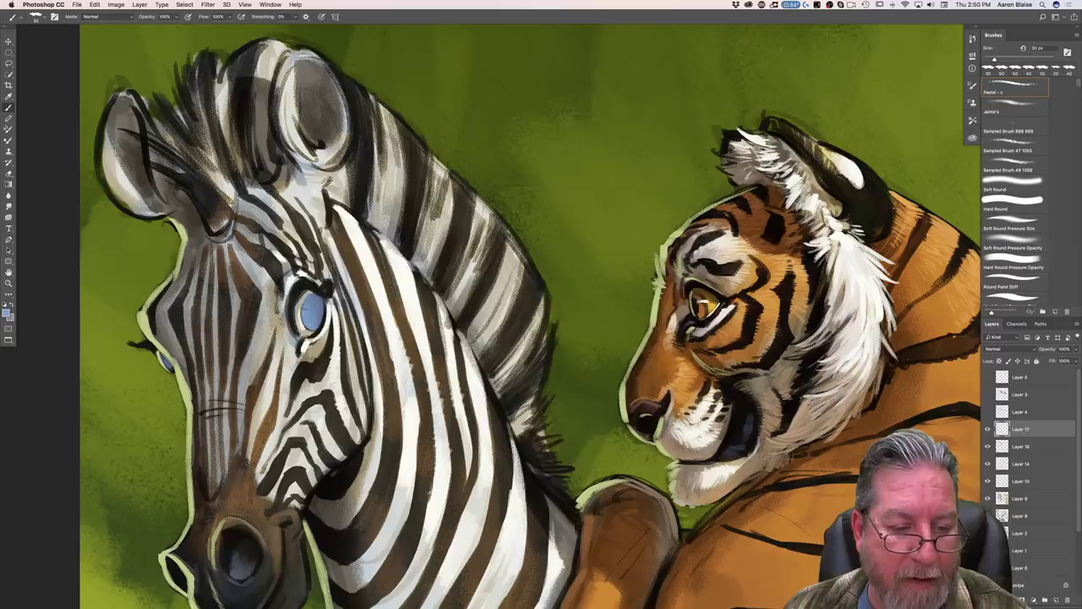
Step: Set the foreground colour to a light sky blue with a hue of 192° and add lighter tones to the lower part of the iris
{"action": "left_click", "coordinate": [7, 312]}
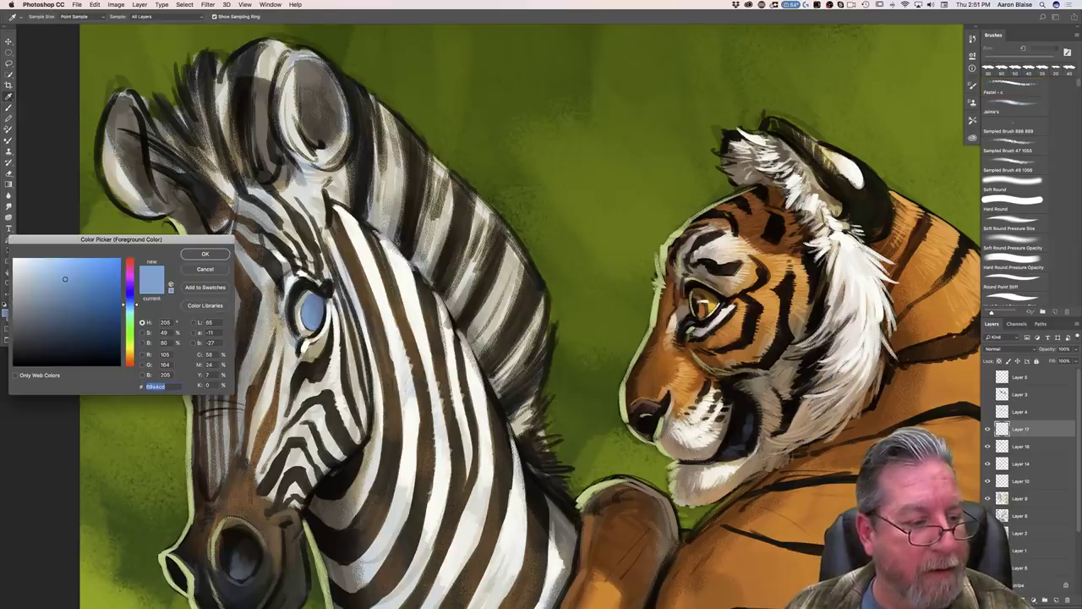
{"action": "left_click", "coordinate": [130, 308]}
{"action": "left_click", "coordinate": [62, 267]}
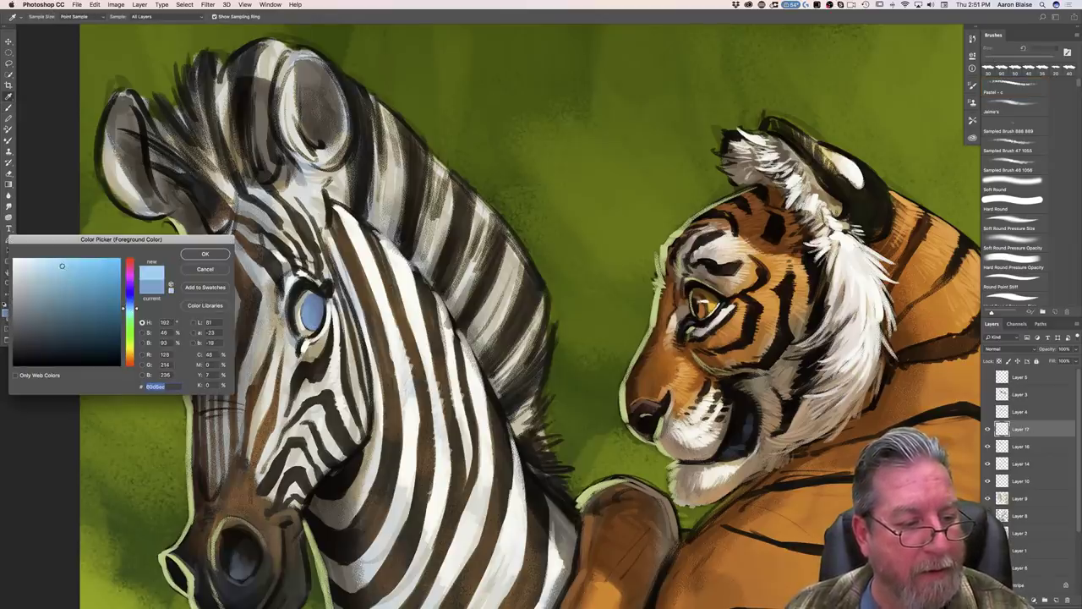
{"action": "left_click", "coordinate": [195, 255]}
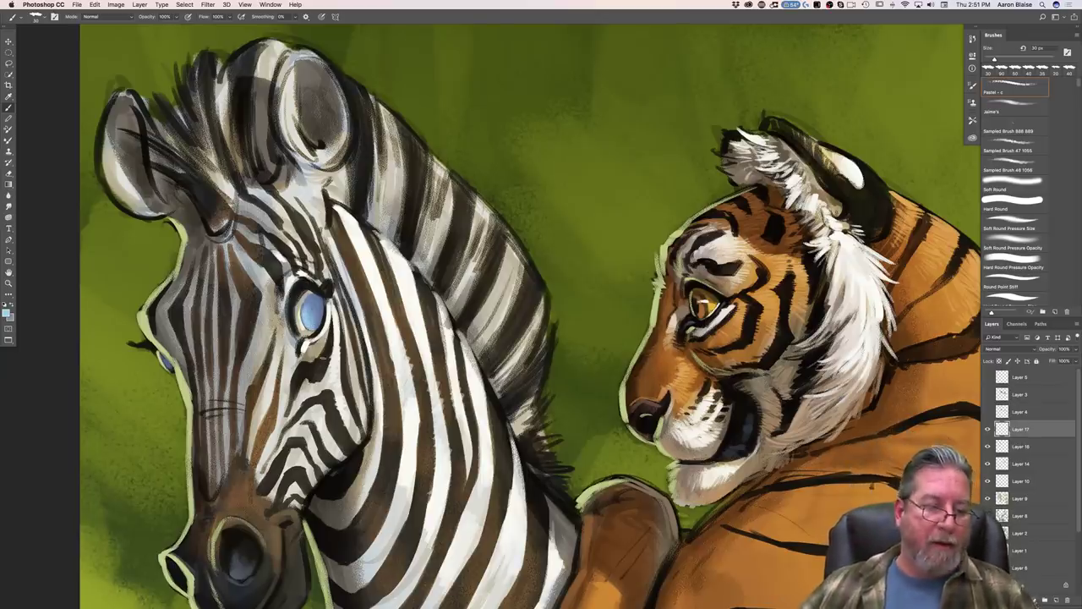
Step: Set the foreground colour to near-black and paint the zebra's pupil and the dark edge of the iris with a 20 px brush
{"action": "left_click", "coordinate": [7, 314]}
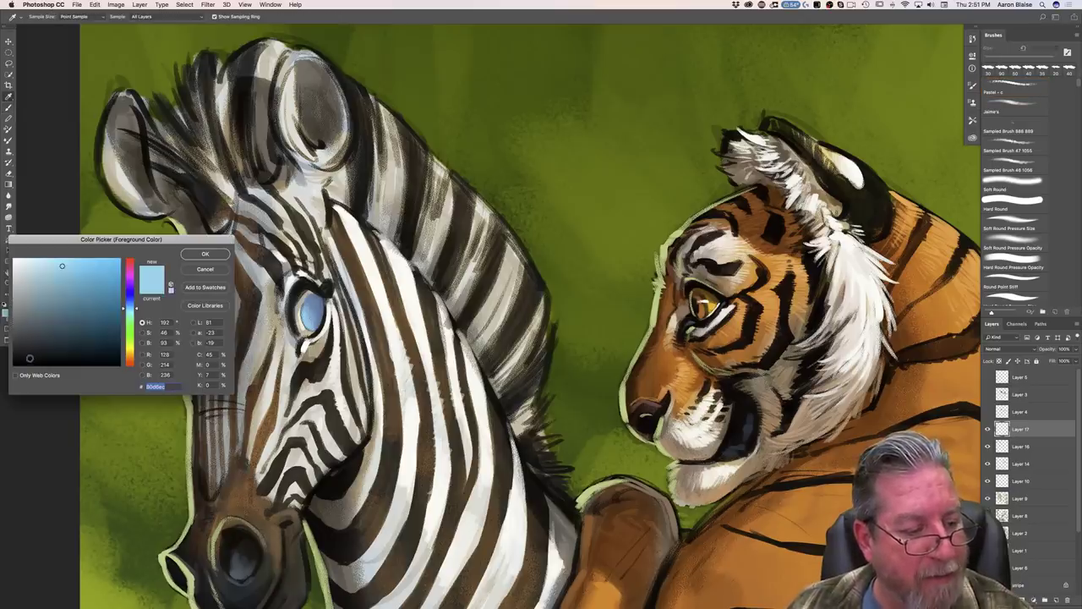
{"action": "left_click", "coordinate": [30, 359]}
{"action": "left_click", "coordinate": [194, 258]}
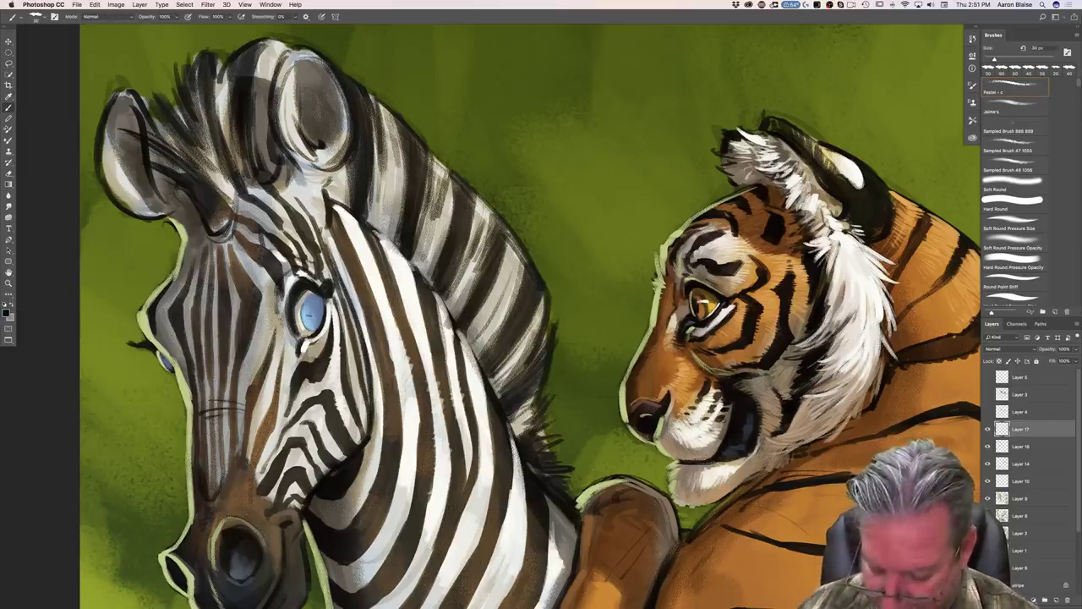
{"action": "key", "text": "bracketleft"}
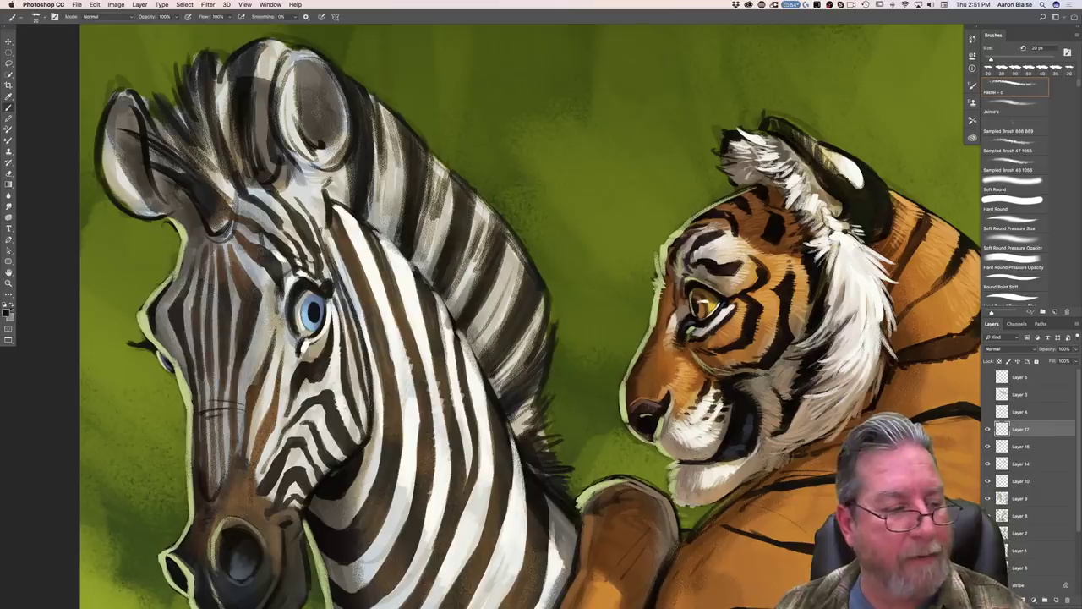
Step: Sample a warm grey with a hue of 41° and paint the white of the zebra's eye beside the iris
{"action": "left_click", "coordinate": [6, 312]}
{"action": "left_click", "coordinate": [307, 291]}
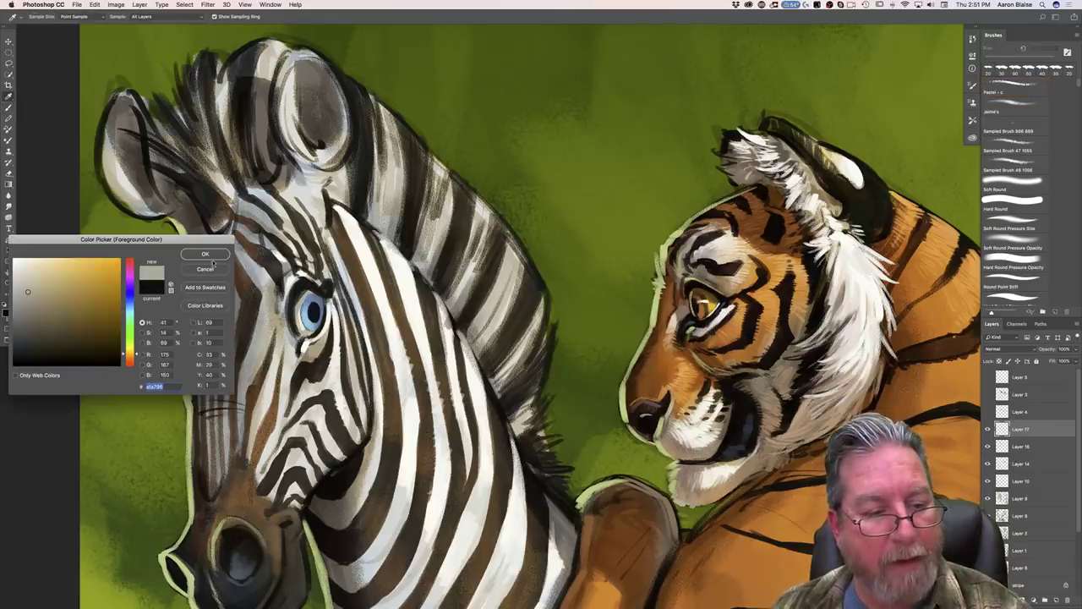
{"action": "left_click", "coordinate": [205, 255]}
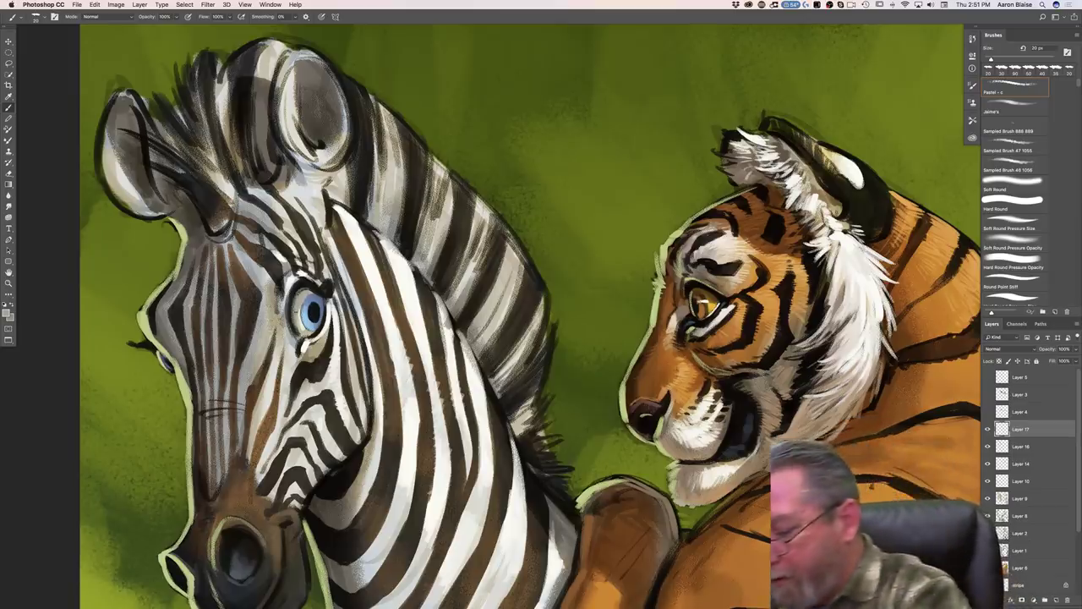
Step: Add a new layer and paint a soft reflection over the zebra's eye in blue with a hue of 200°, using a larger brush
{"action": "left_click", "coordinate": [1056, 599]}
{"action": "left_click", "coordinate": [8, 314]}
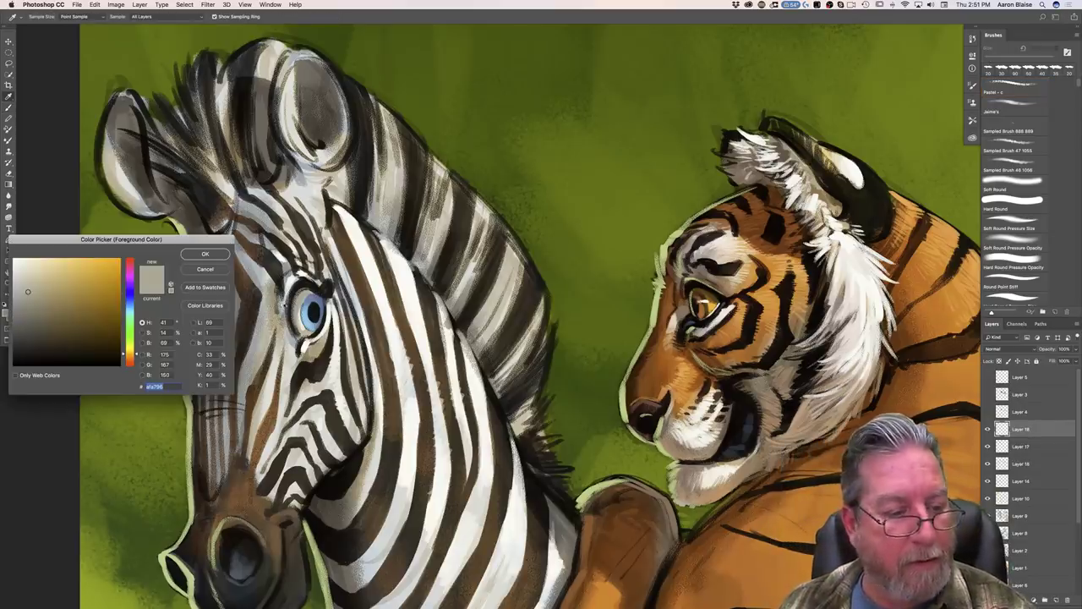
{"action": "left_click", "coordinate": [128, 306]}
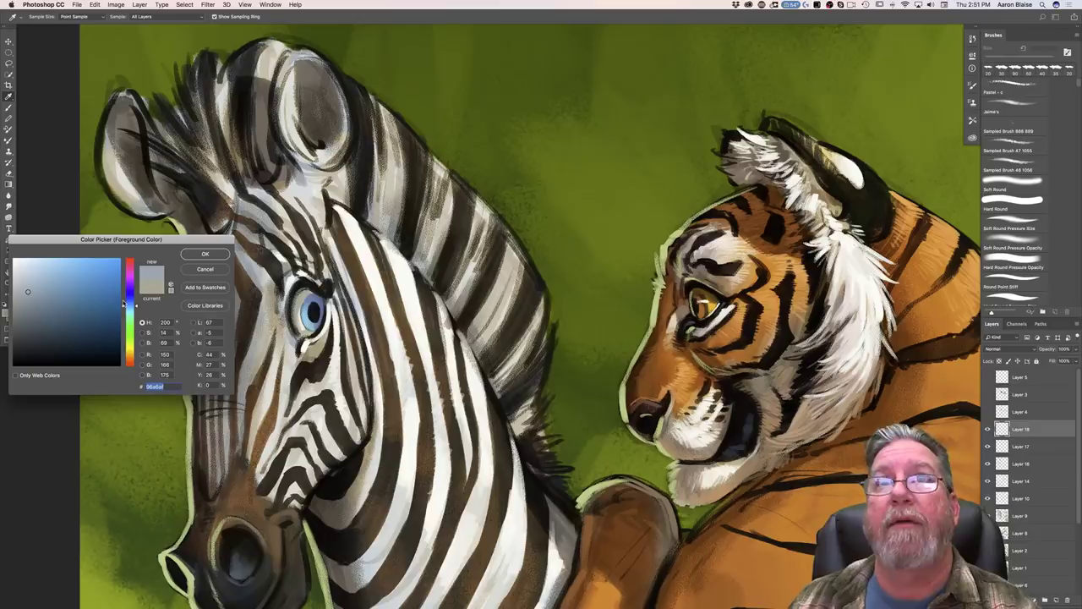
{"action": "left_click", "coordinate": [63, 276]}
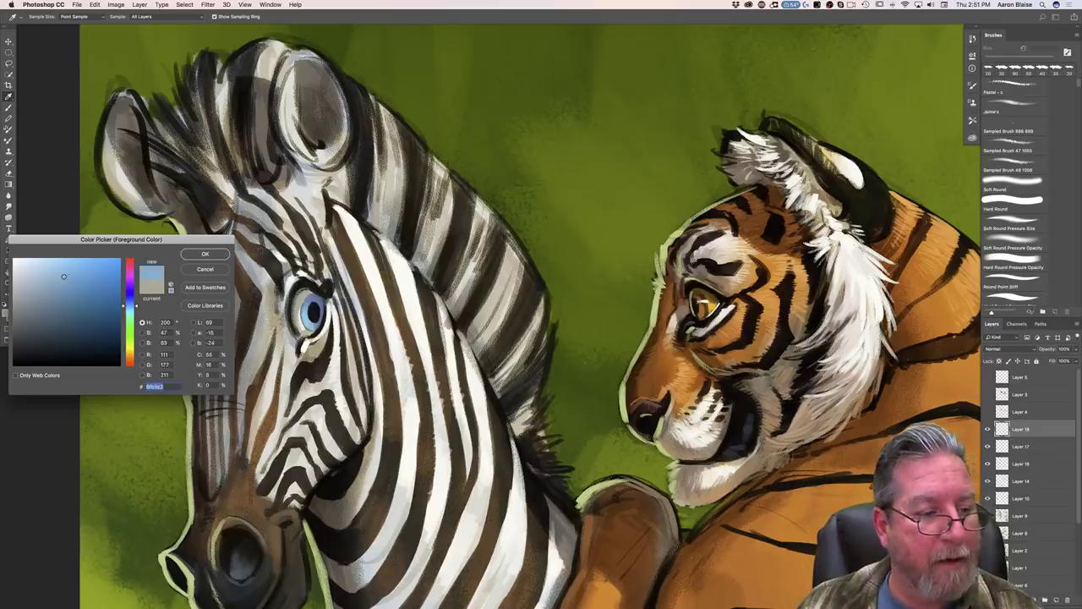
{"action": "left_click", "coordinate": [204, 254]}
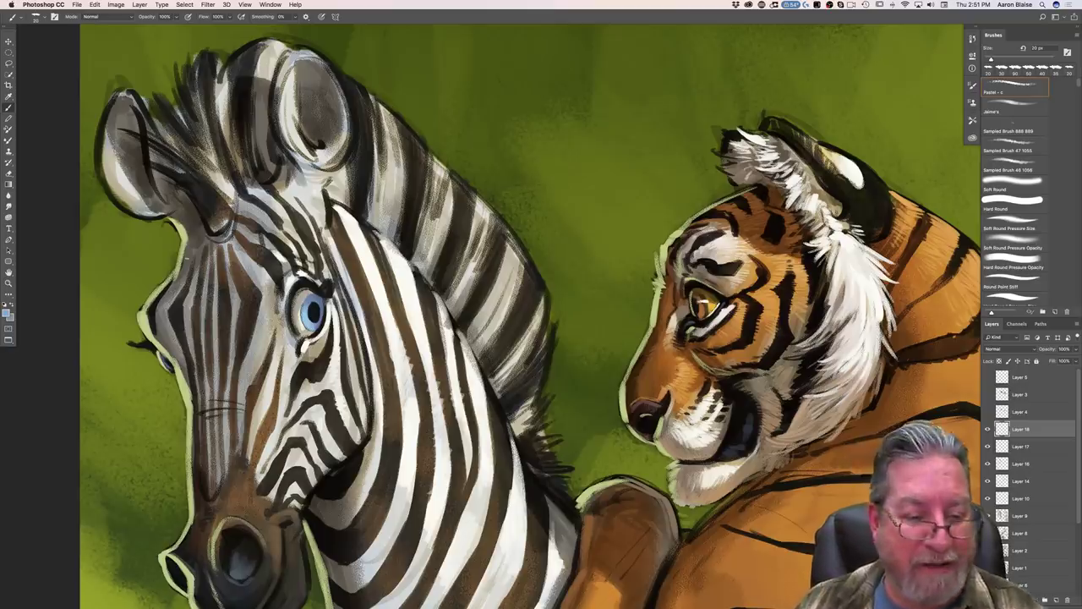
{"action": "key", "text": "bracketright"}
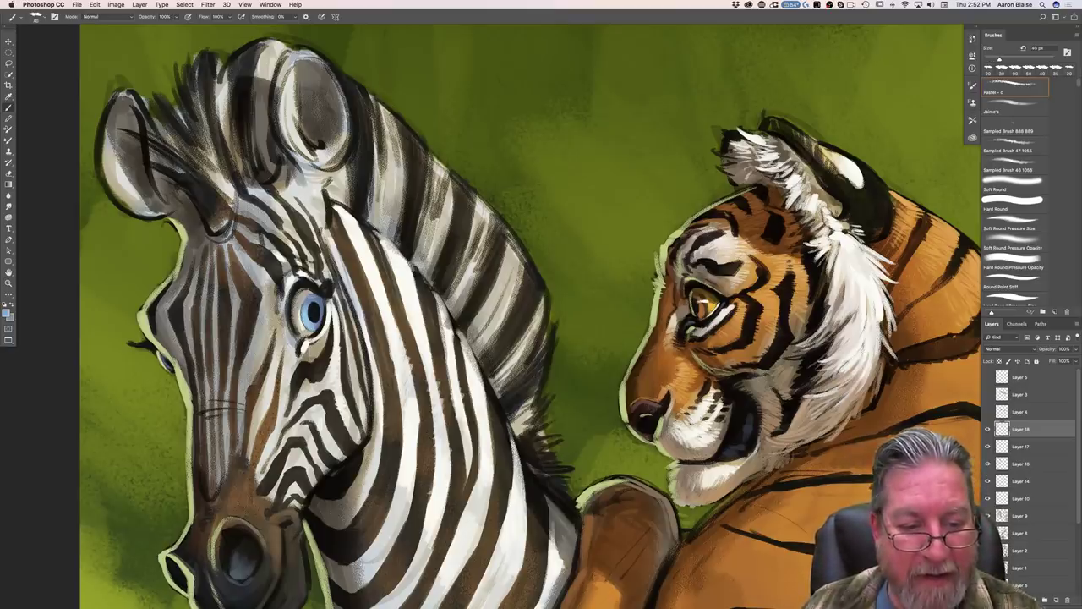
{"action": "key", "text": "bracketright"}
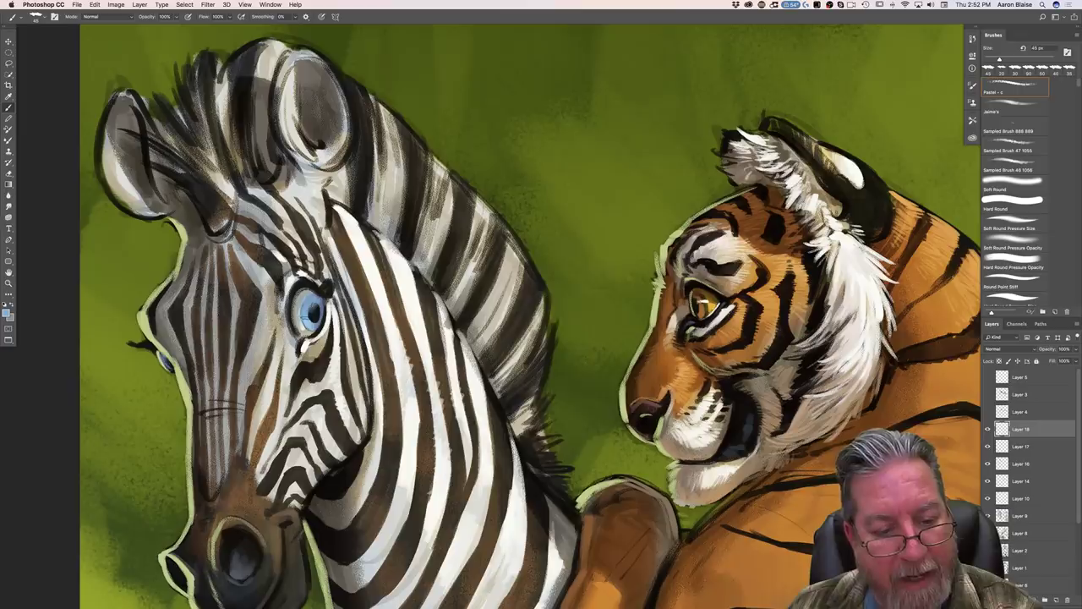
Step: Set the foreground colour to a very pale cyan with a hue of 182° and add a light reflection to the upper part of the zebra's eye
{"action": "left_click", "coordinate": [7, 312]}
{"action": "left_click", "coordinate": [129, 311]}
{"action": "left_click", "coordinate": [44, 261]}
{"action": "left_click", "coordinate": [196, 255]}
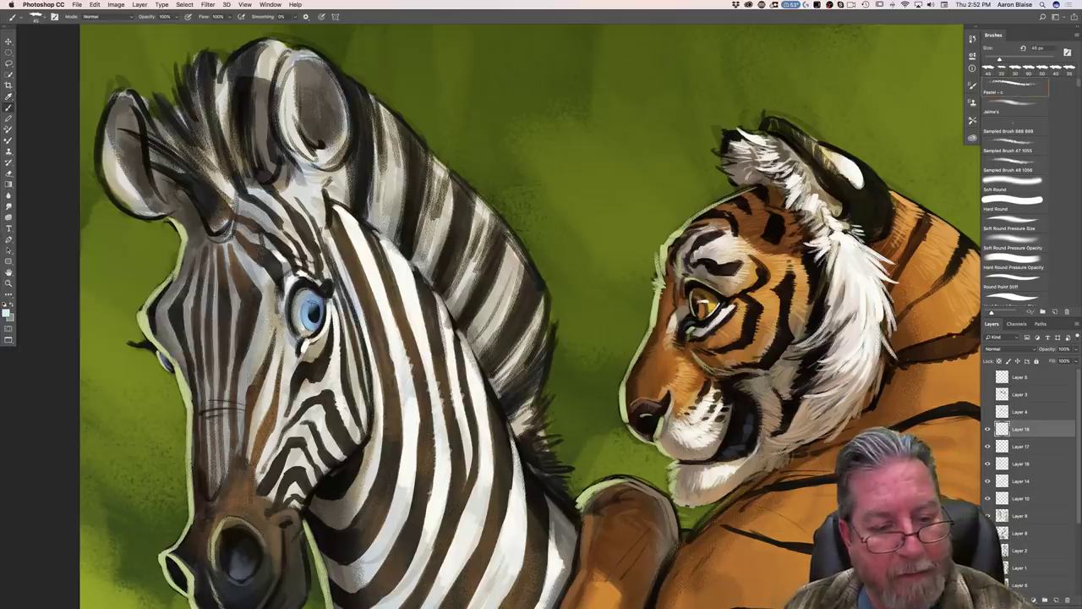
{"action": "left_click_drag", "start_coordinate": [315, 302], "coordinate": [316, 300]}
Step: Set the foreground colour to a warm off-white with a hue of 56° and paint the zebra's eye highlight with a 20 px brush
{"action": "left_click", "coordinate": [7, 311]}
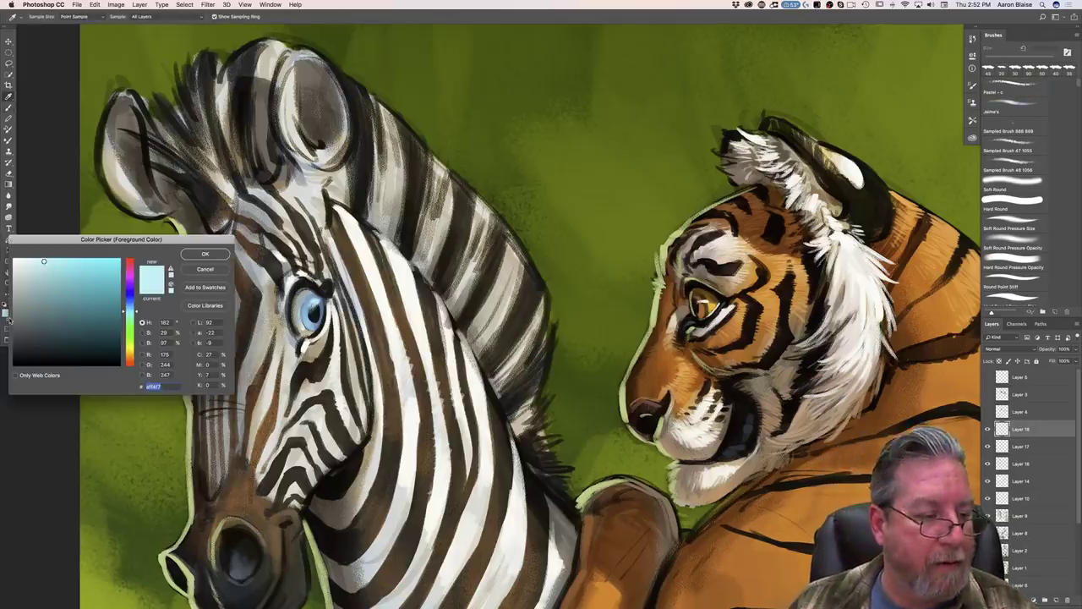
{"action": "left_click", "coordinate": [130, 348]}
{"action": "left_click", "coordinate": [19, 259]}
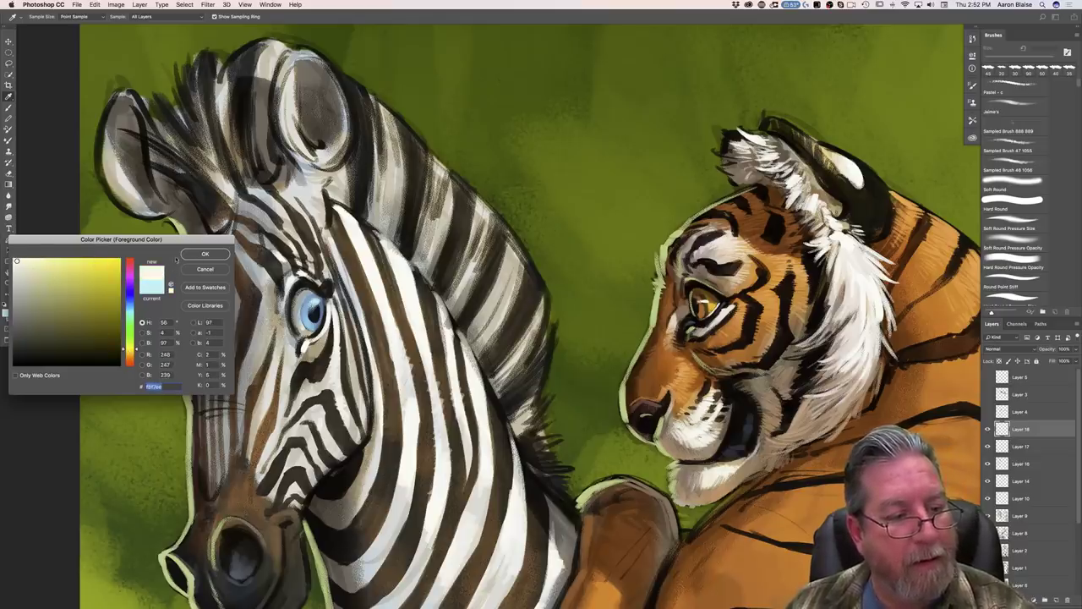
{"action": "key", "text": "Return"}
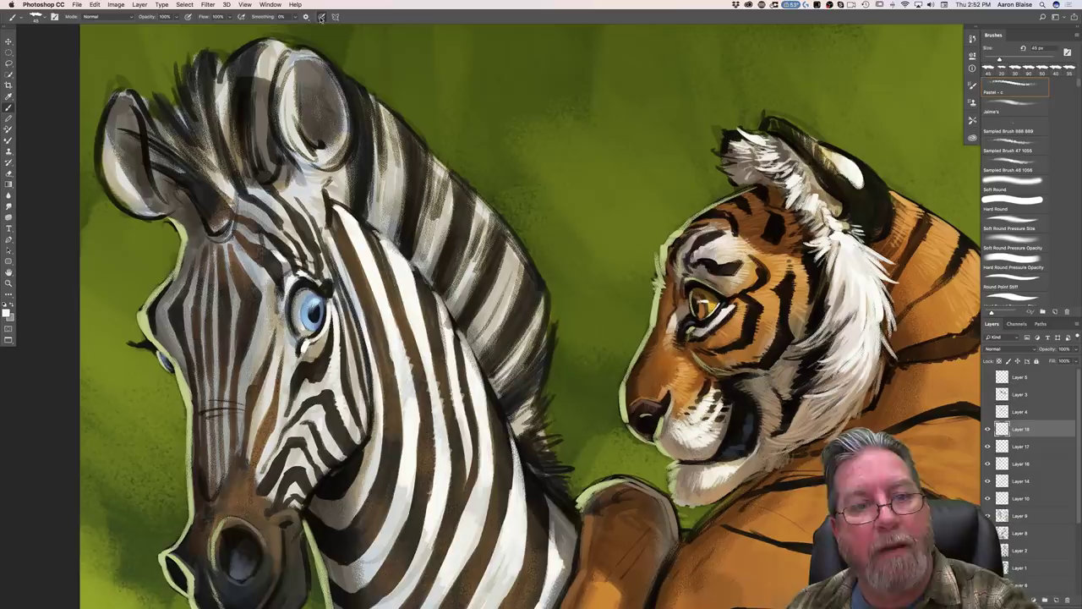
{"action": "key", "text": "bracketleft"}
{"action": "key", "text": "bracketleft"}
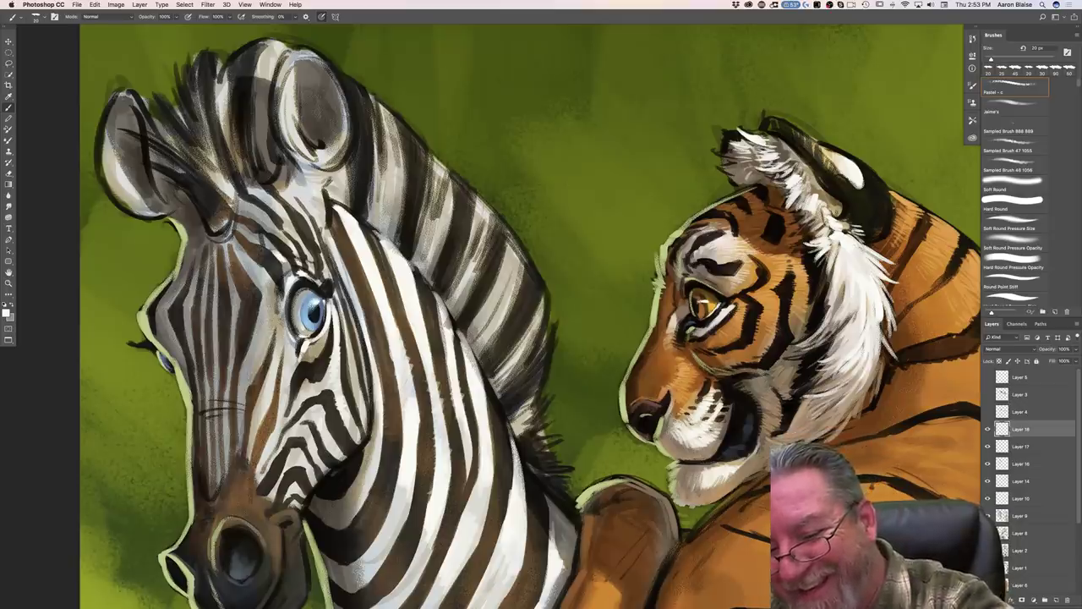
Step: Sample a grey-blue with a hue of 205° from the zebra's nostril and enlarge the brush to 50 px
{"action": "key", "text": "super+minus"}
{"action": "key", "text": "super+minus"}
{"action": "key", "text": "super+minus"}
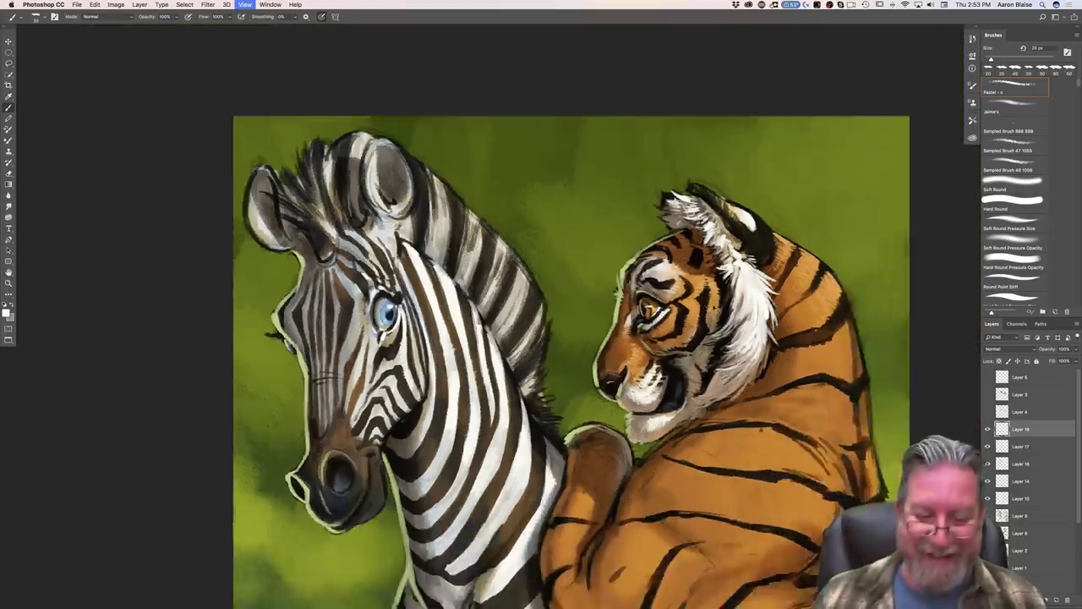
{"action": "key", "text": "super+equal"}
{"action": "key", "text": "super+equal"}
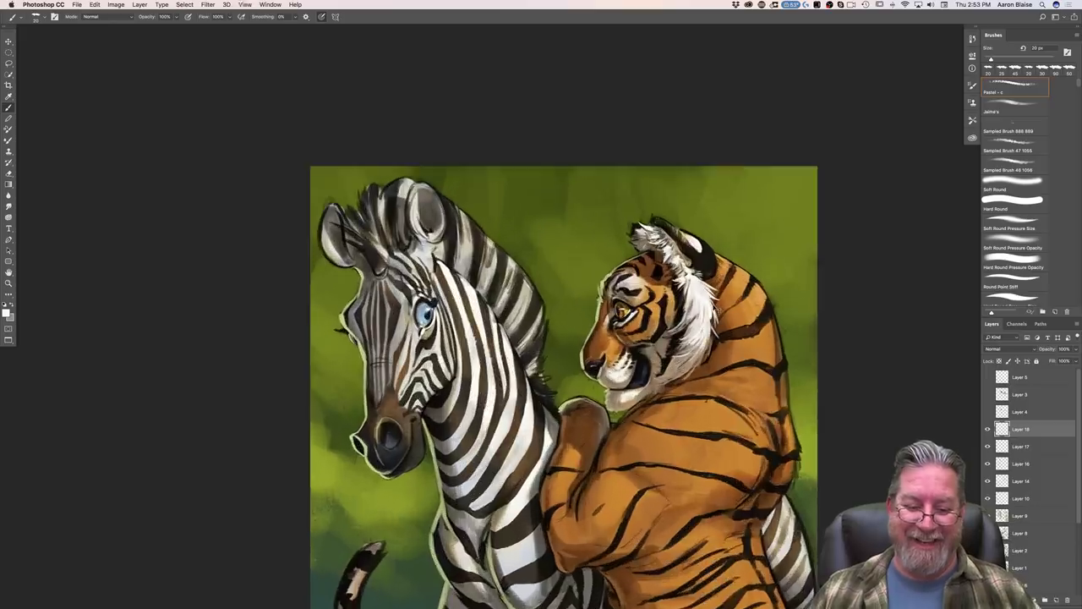
{"action": "left_click", "coordinate": [7, 314]}
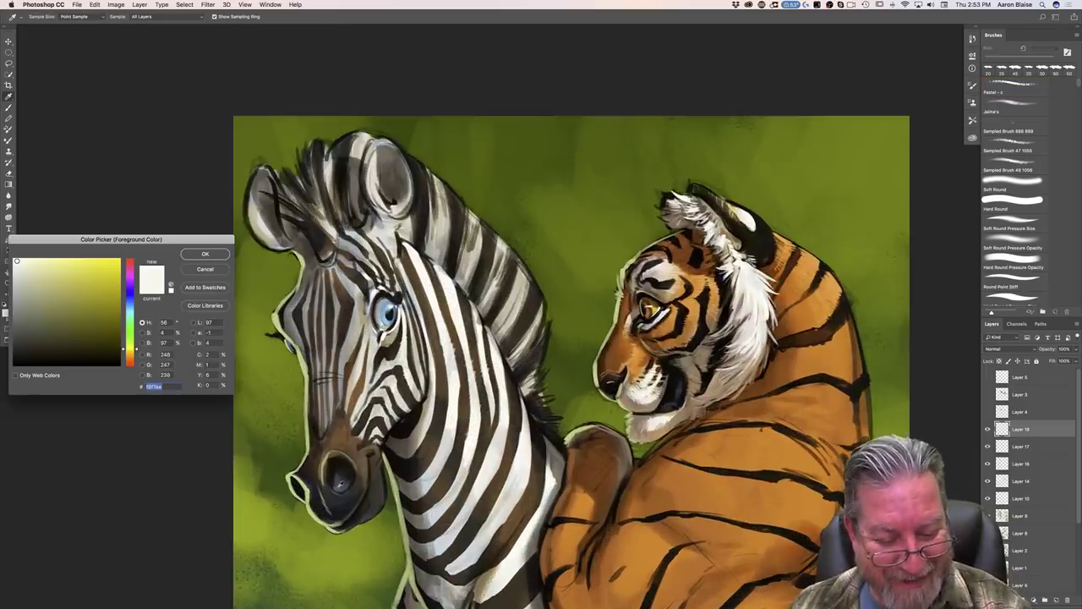
{"action": "left_click", "coordinate": [335, 484]}
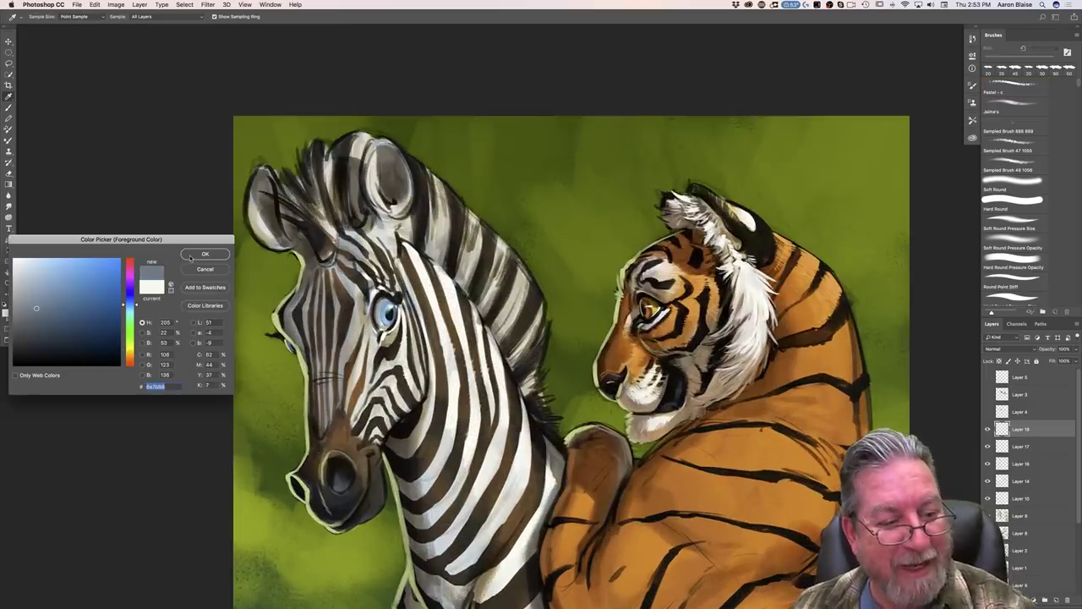
{"action": "left_click", "coordinate": [186, 256]}
{"action": "key", "text": "bracketright"}
{"action": "key", "text": "bracketright"}
{"action": "key", "text": "bracketright"}
{"action": "key", "text": "bracketright"}
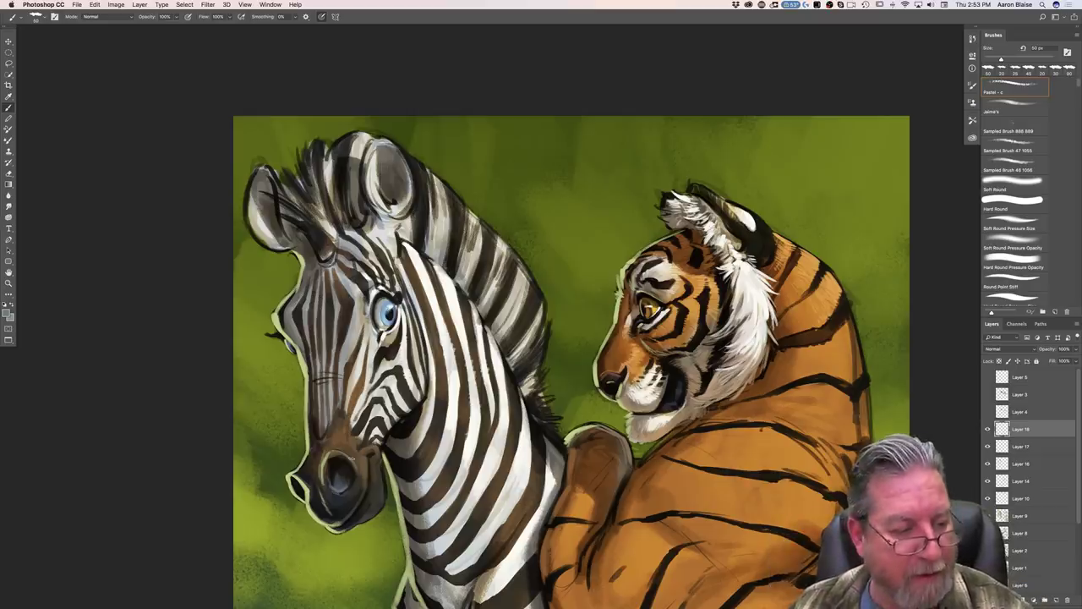
Step: Change the foreground colour to a dark, muted olive brown
{"action": "left_click", "coordinate": [6, 314]}
{"action": "left_click", "coordinate": [130, 354]}
{"action": "left_click", "coordinate": [41, 338]}
{"action": "left_click", "coordinate": [39, 325]}
{"action": "key", "text": "Return"}
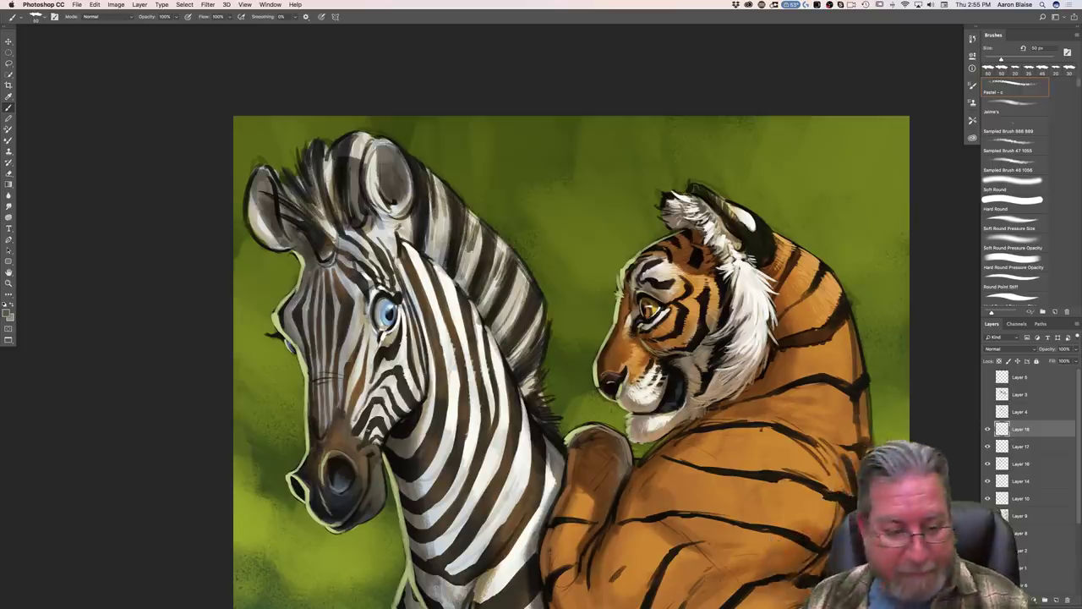
{"action": "left_click_drag", "start_coordinate": [208, 411], "coordinate": [169, 295]}
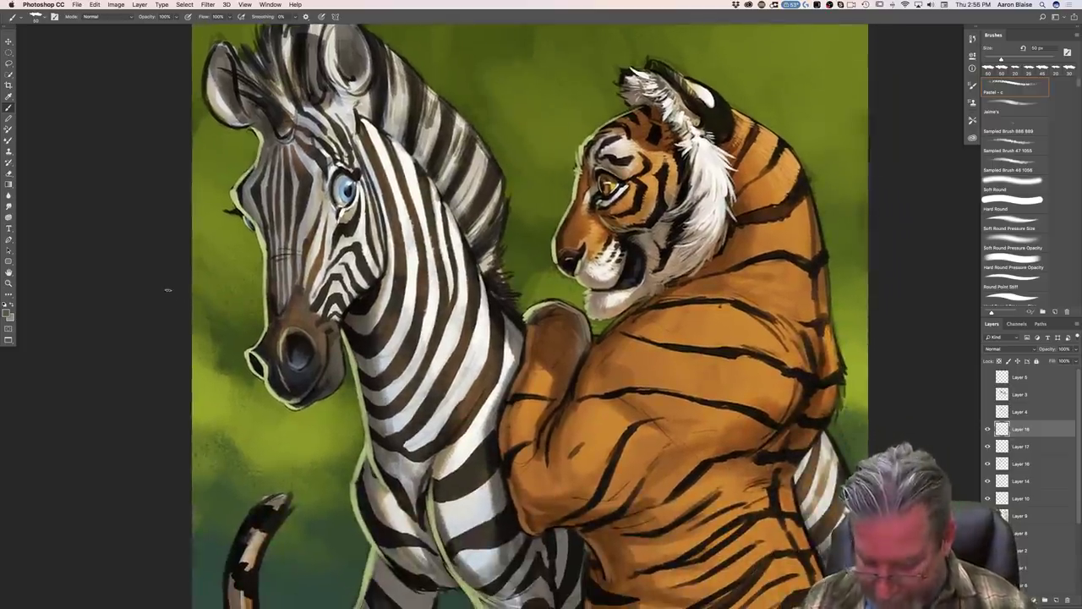
Step: Add a new layer, set the foreground colour to a pale warm off-white with a hue of 41°, and reduce the brush to 30 px
{"action": "key", "text": "super+minus"}
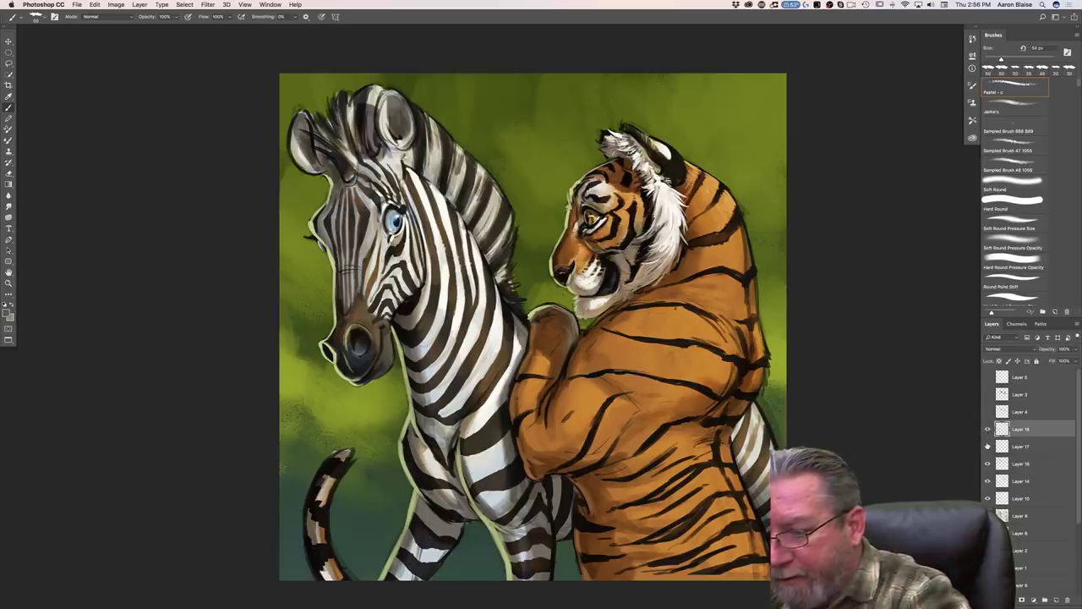
{"action": "left_click", "coordinate": [1054, 599]}
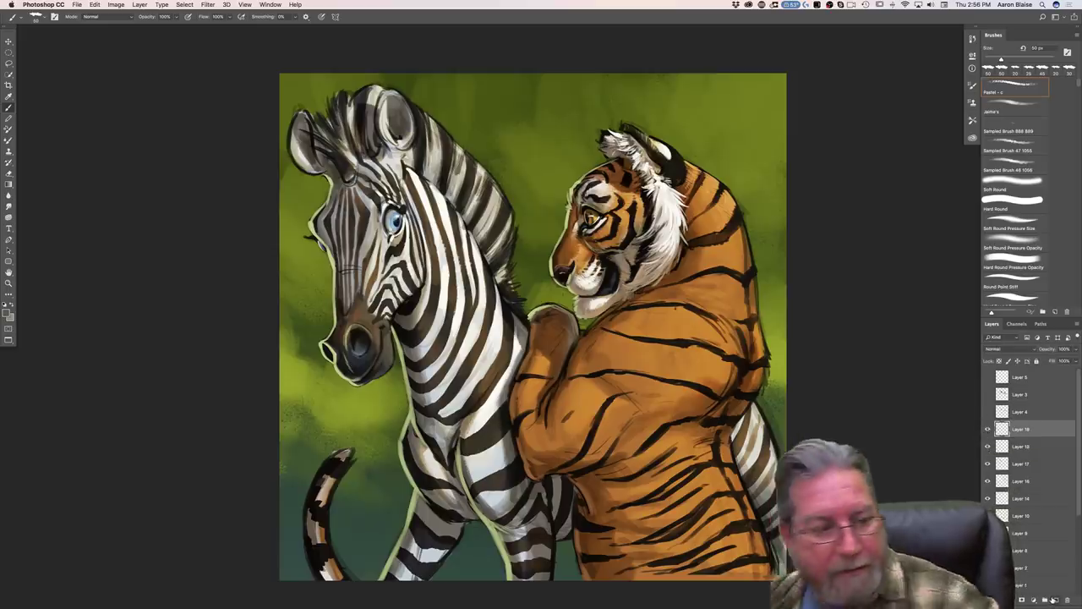
{"action": "left_click", "coordinate": [7, 312]}
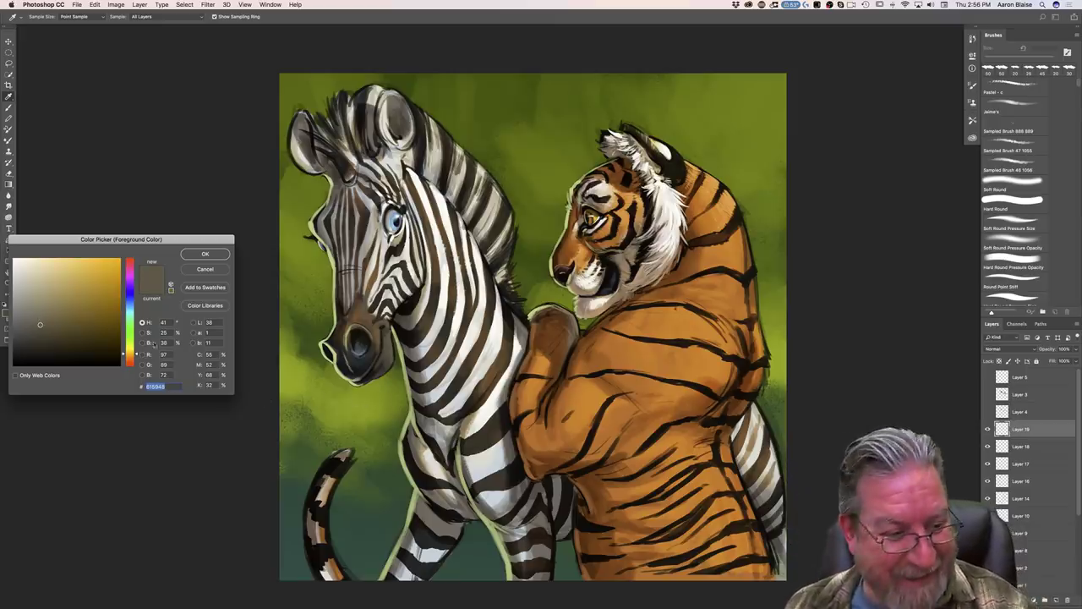
{"action": "left_click", "coordinate": [22, 268]}
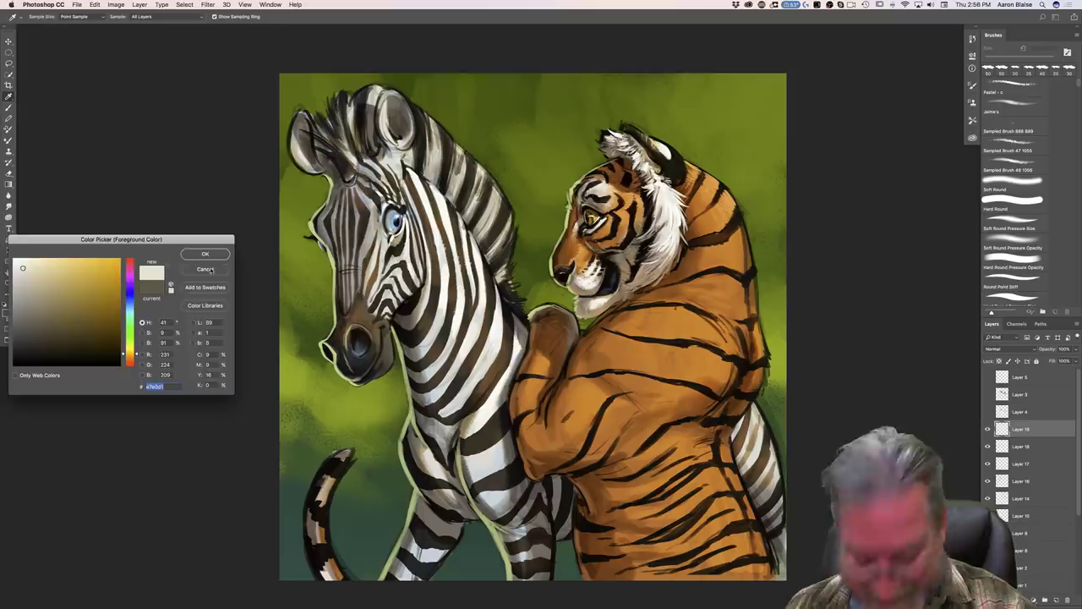
{"action": "key", "text": "Return"}
{"action": "key", "text": "b"}
{"action": "key", "text": "bracketleft"}
{"action": "key", "text": "bracketleft"}
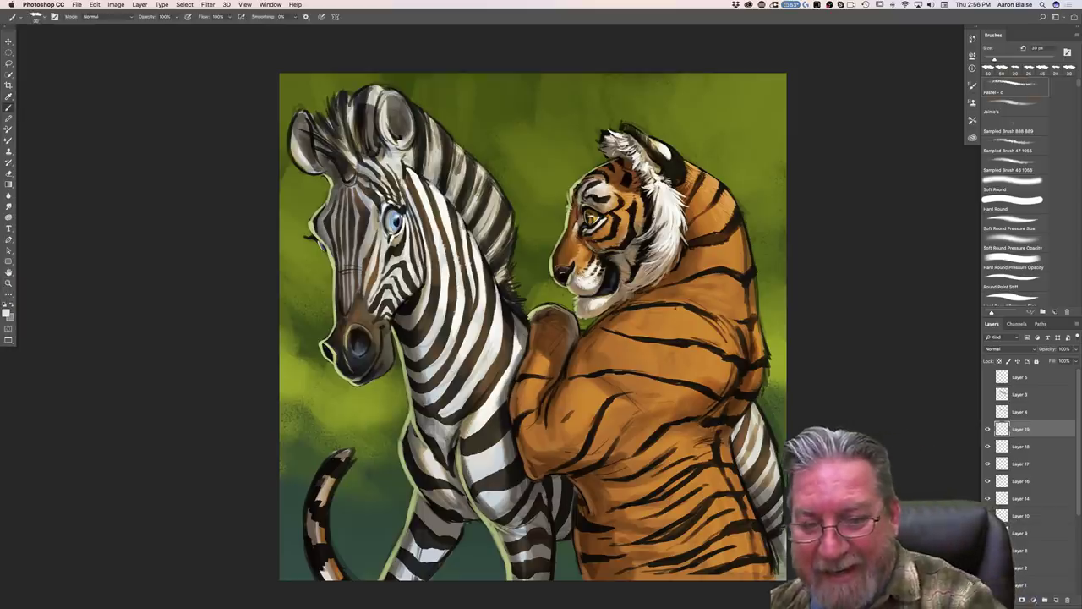
Step: Paint fine off-white whiskers sweeping back from the tiger's muzzle and a few above its brow
{"action": "key", "text": "super+equal"}
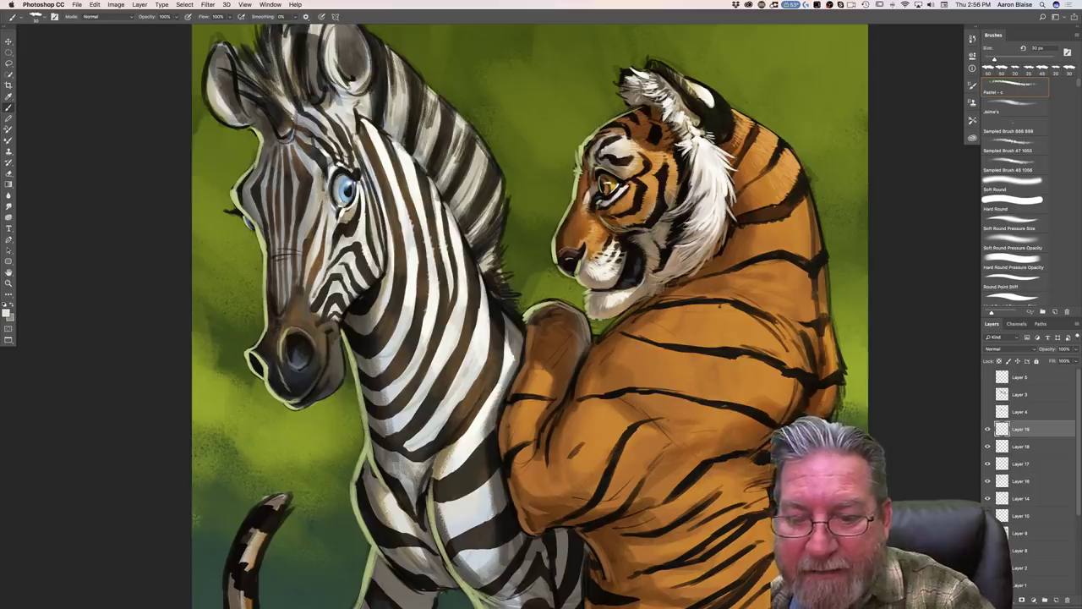
{"action": "mouse_move", "coordinate": [615, 249]}
{"action": "left_mouse_down"}
{"action": "mouse_move", "coordinate": [670, 262]}
{"action": "mouse_move", "coordinate": [661, 284]}
{"action": "mouse_move", "coordinate": [647, 257]}
{"action": "mouse_move", "coordinate": [646, 309]}
{"action": "left_mouse_up"}
{"action": "mouse_move", "coordinate": [623, 268]}
{"action": "left_mouse_down"}
{"action": "mouse_move", "coordinate": [645, 278]}
{"action": "mouse_move", "coordinate": [648, 256]}
{"action": "mouse_move", "coordinate": [692, 238]}
{"action": "left_mouse_up"}
{"action": "left_click_drag", "start_coordinate": [615, 278], "coordinate": [623, 290]}
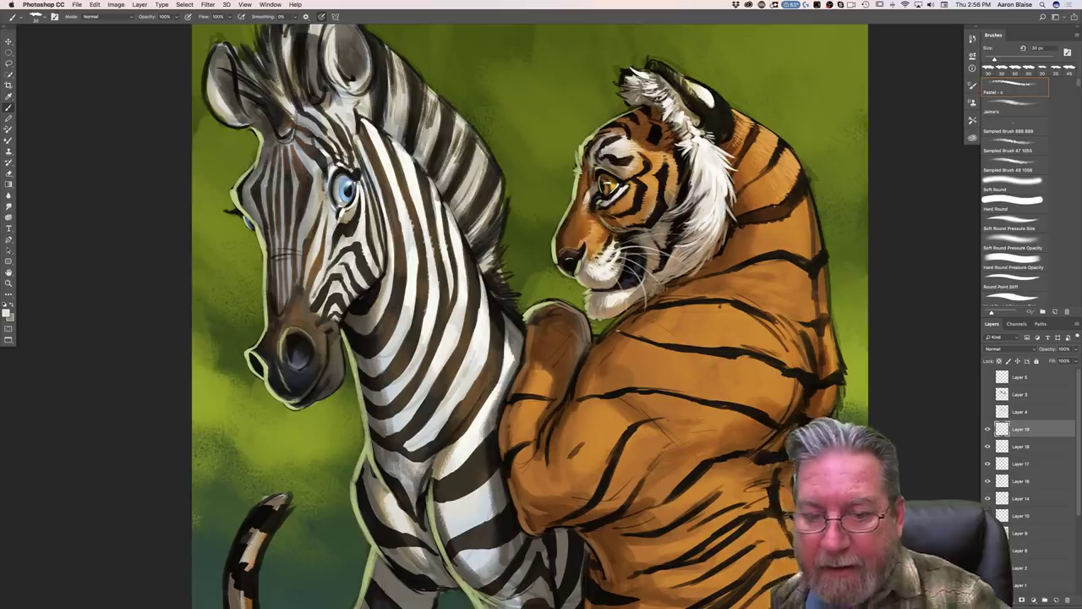
{"action": "left_click_drag", "start_coordinate": [589, 127], "coordinate": [568, 113]}
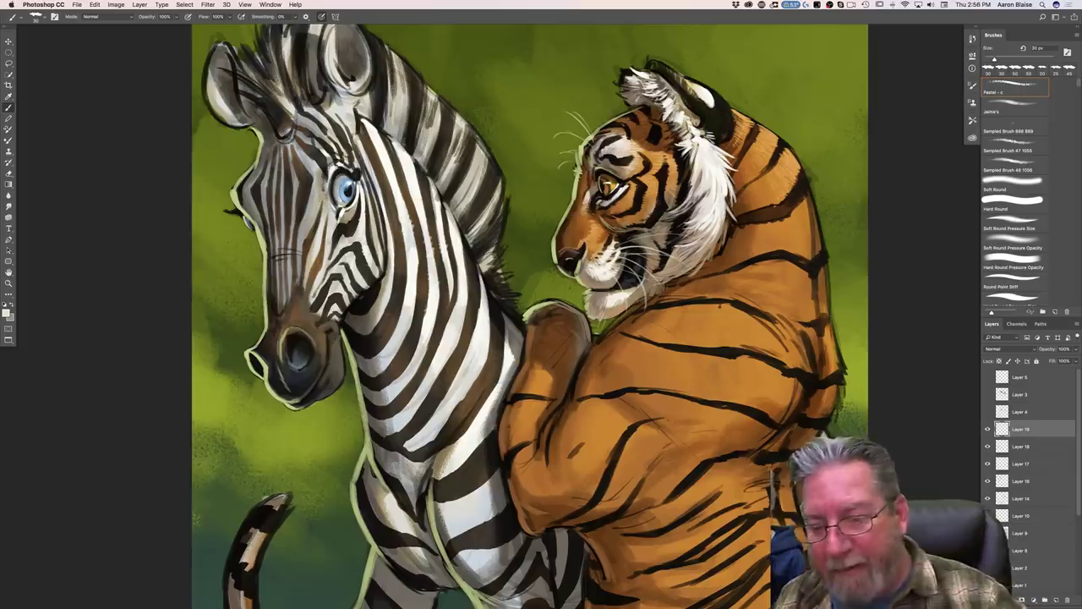
Step: Sample the tiger's orange fur, lighten it, and paint fine fur strokes along the back of its neck and the outer edge of its back
{"action": "left_click", "coordinate": [7, 313]}
{"action": "left_click", "coordinate": [531, 416]}
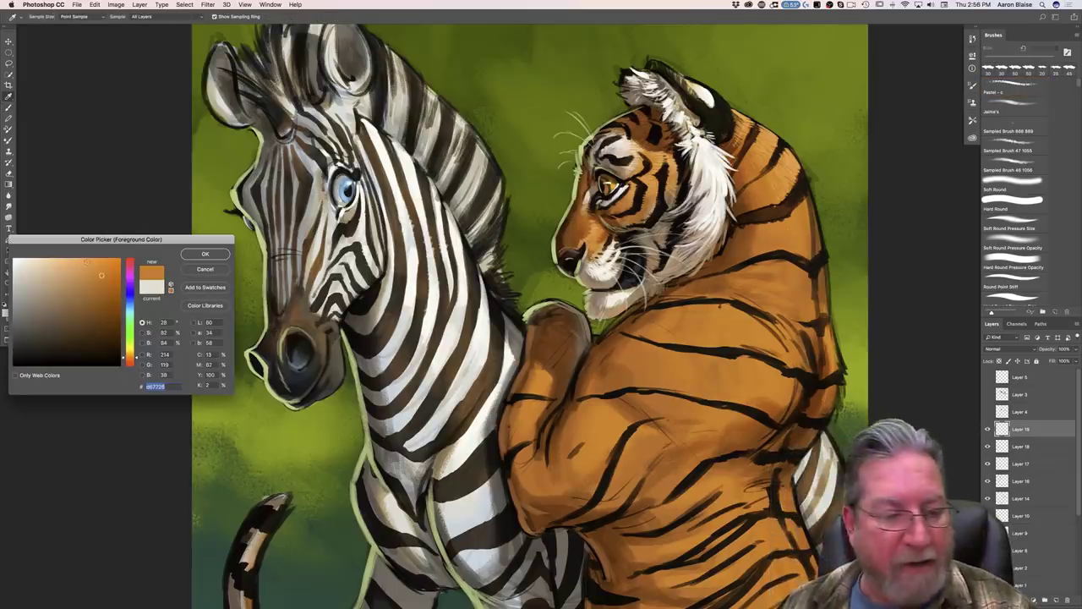
{"action": "key", "text": "Return"}
{"action": "key", "text": "b"}
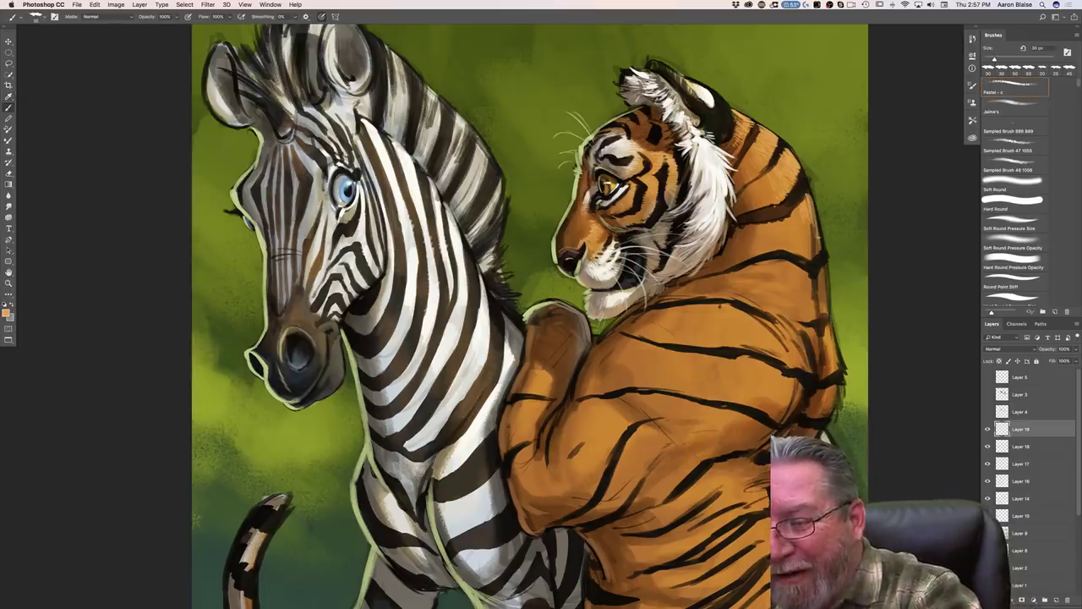
{"action": "mouse_move", "coordinate": [817, 228]}
{"action": "left_mouse_down"}
{"action": "mouse_move", "coordinate": [814, 258]}
{"action": "mouse_move", "coordinate": [811, 249]}
{"action": "left_mouse_up"}
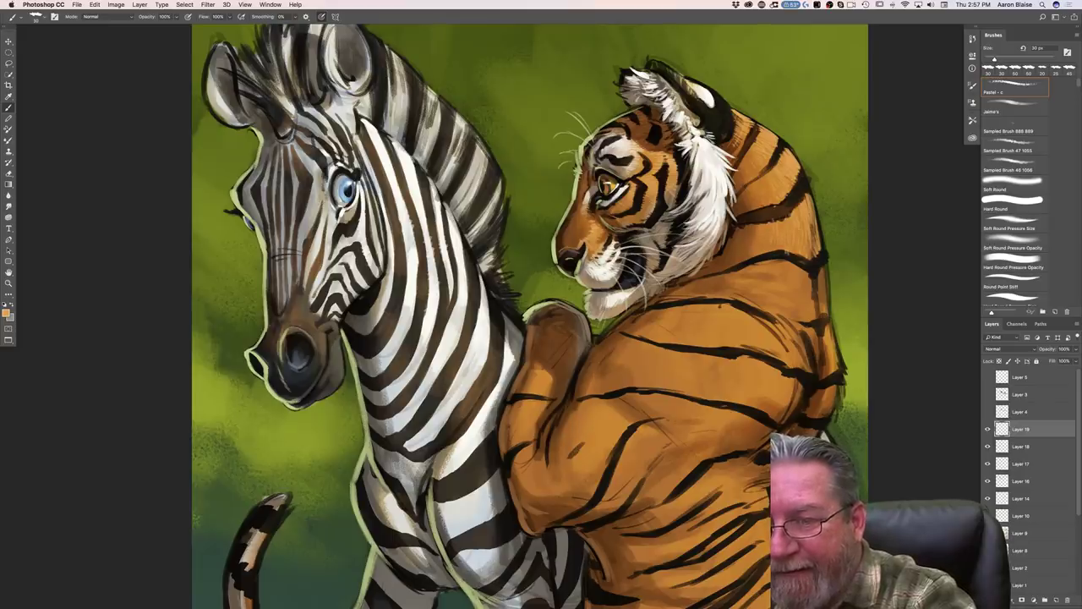
{"action": "mouse_move", "coordinate": [820, 275]}
{"action": "left_mouse_down"}
{"action": "mouse_move", "coordinate": [839, 363]}
{"action": "mouse_move", "coordinate": [835, 406]}
{"action": "left_mouse_up"}
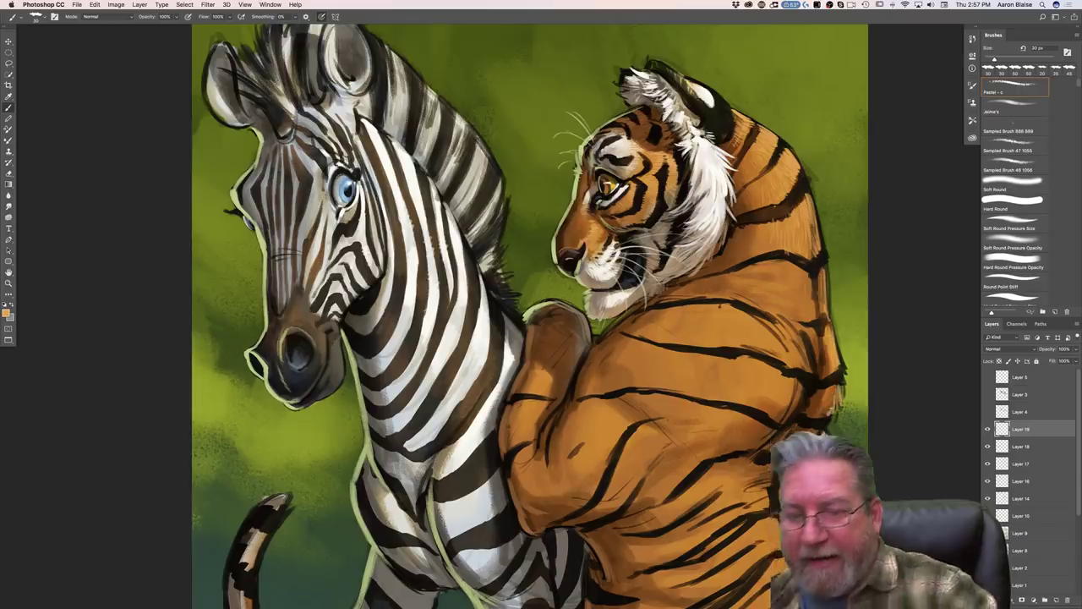
Step: Set the foreground colour to a brownish orange with a hue of 20° and soften the dark lines between the tiger's arm and body, ending at 50 px
{"action": "key", "text": "super+0"}
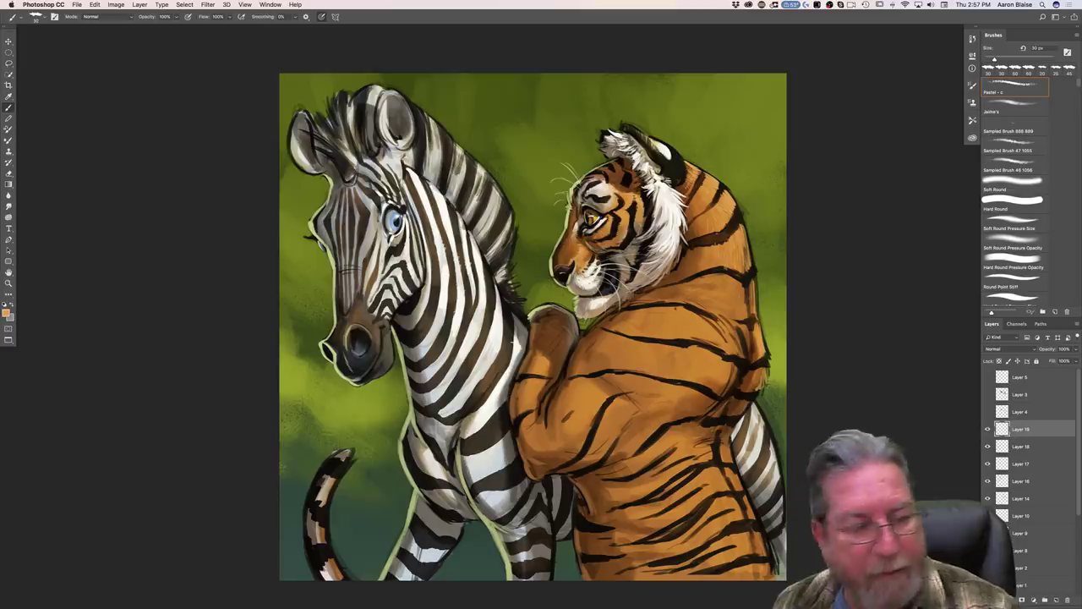
{"action": "left_click", "coordinate": [7, 313]}
{"action": "left_click", "coordinate": [586, 338]}
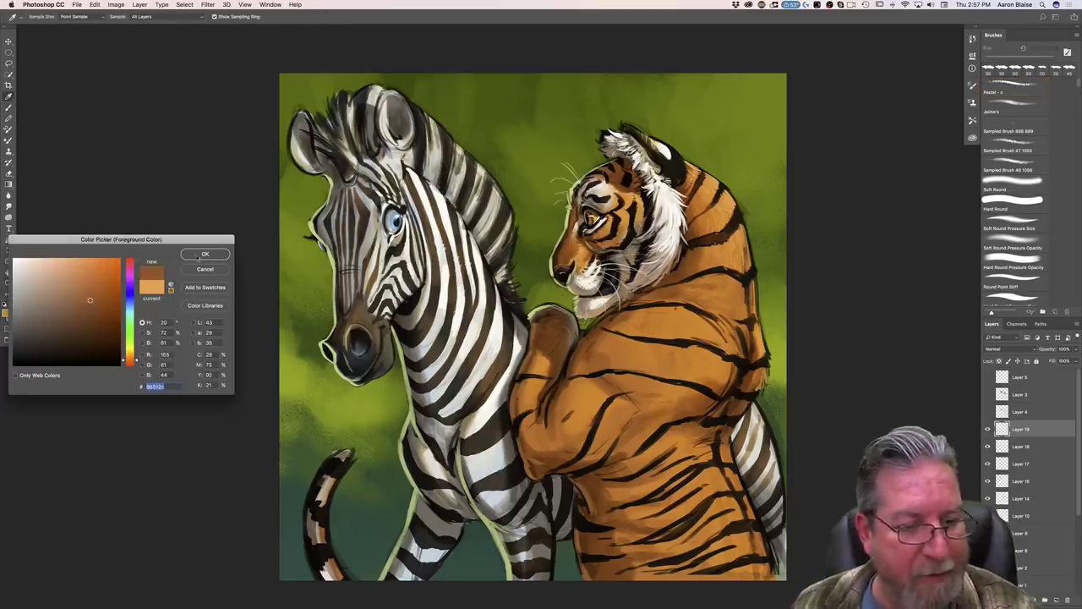
{"action": "left_click", "coordinate": [200, 254]}
{"action": "key", "text": "super+equal"}
{"action": "key", "text": "bracketright"}
{"action": "key", "text": "bracketright"}
{"action": "key", "text": "bracketright"}
{"action": "key", "text": "bracketright"}
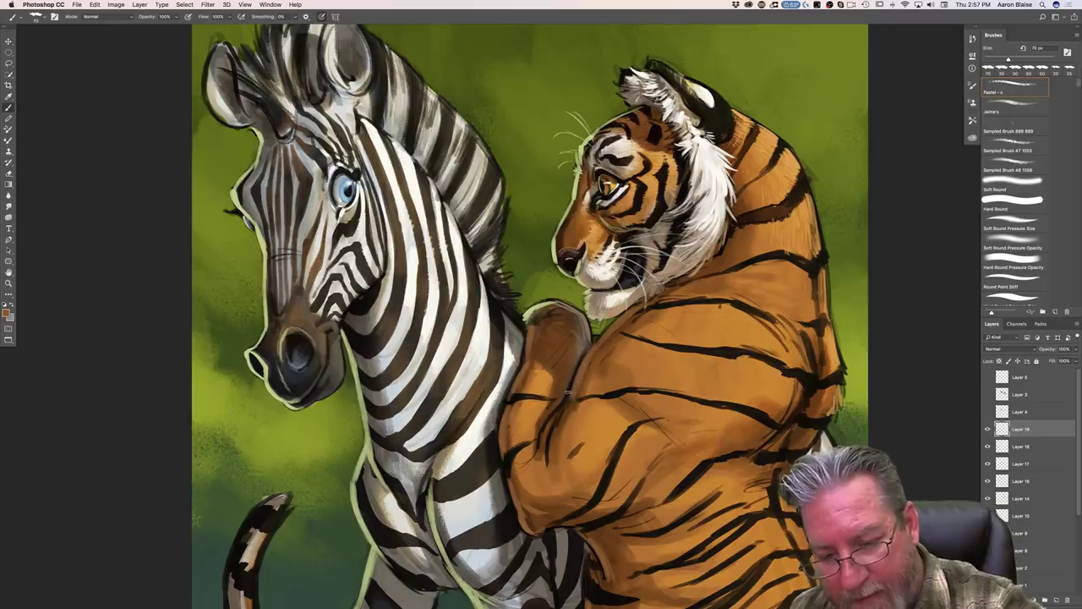
{"action": "key", "text": "bracketleft"}
{"action": "key", "text": "bracketleft"}
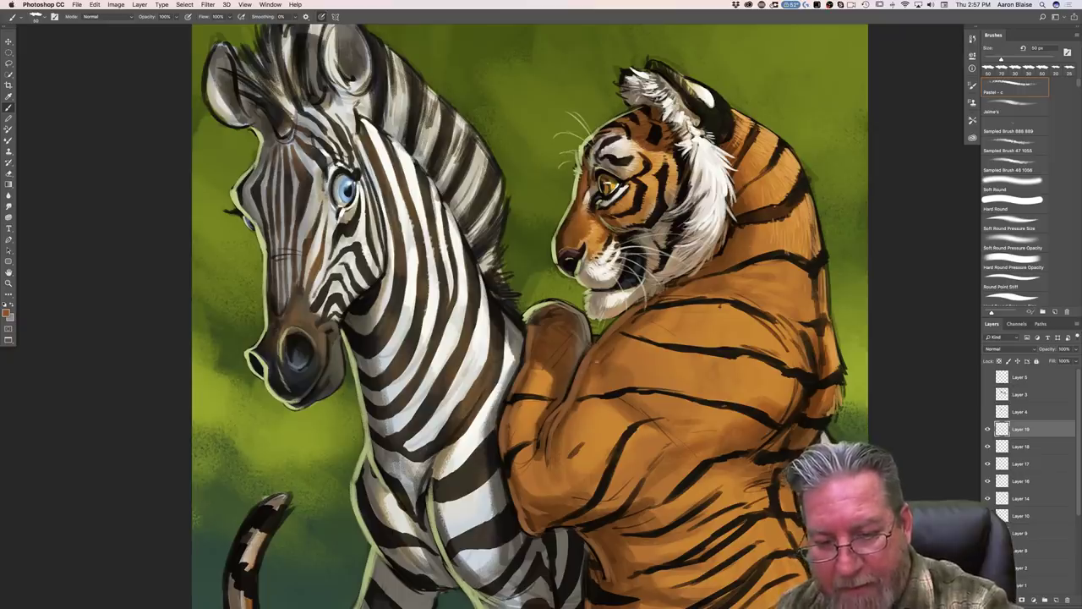
Step: Shade the tiger's shoulder and back with brownish orange, enlarging the brush to 100 px and finishing at 60 px
{"action": "key", "text": "]"}
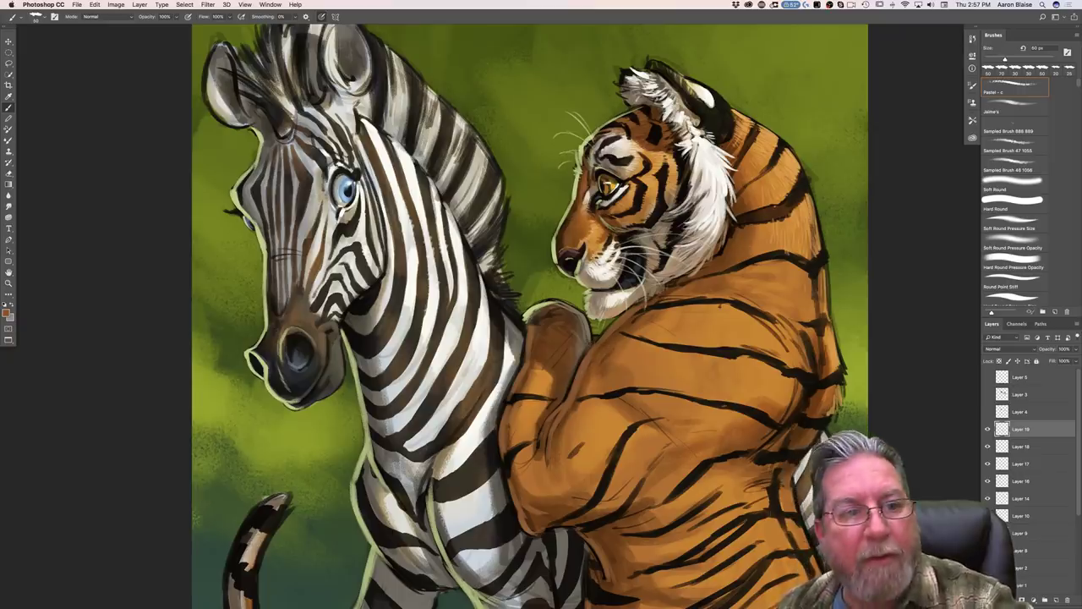
{"action": "key", "text": "bracketright"}
{"action": "key", "text": "bracketright"}
{"action": "key", "text": "bracketright"}
{"action": "key", "text": "bracketright"}
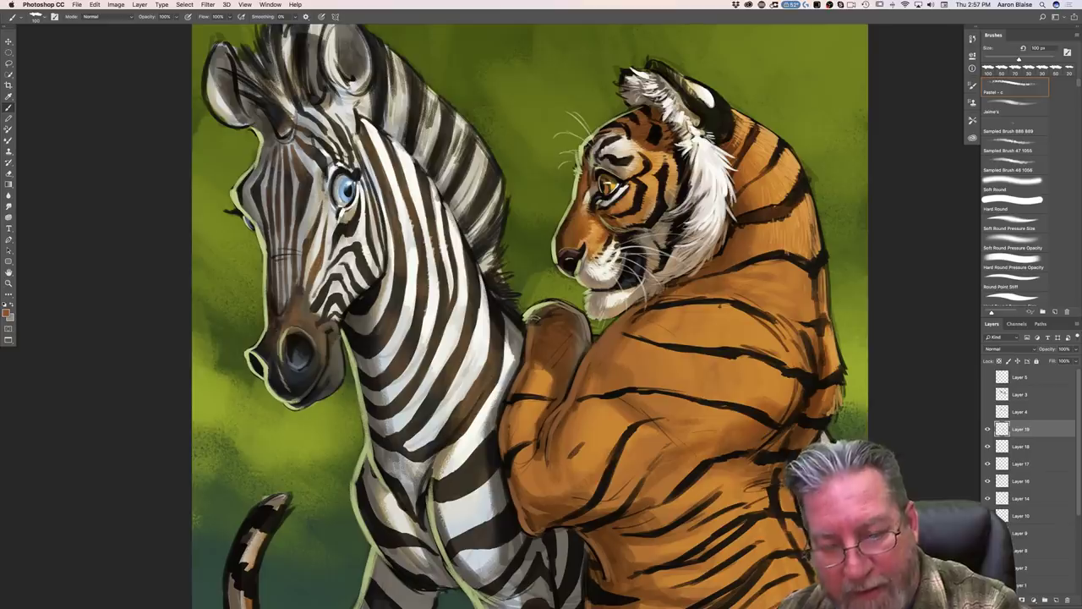
{"action": "key", "text": "bracketleft"}
{"action": "key", "text": "bracketleft"}
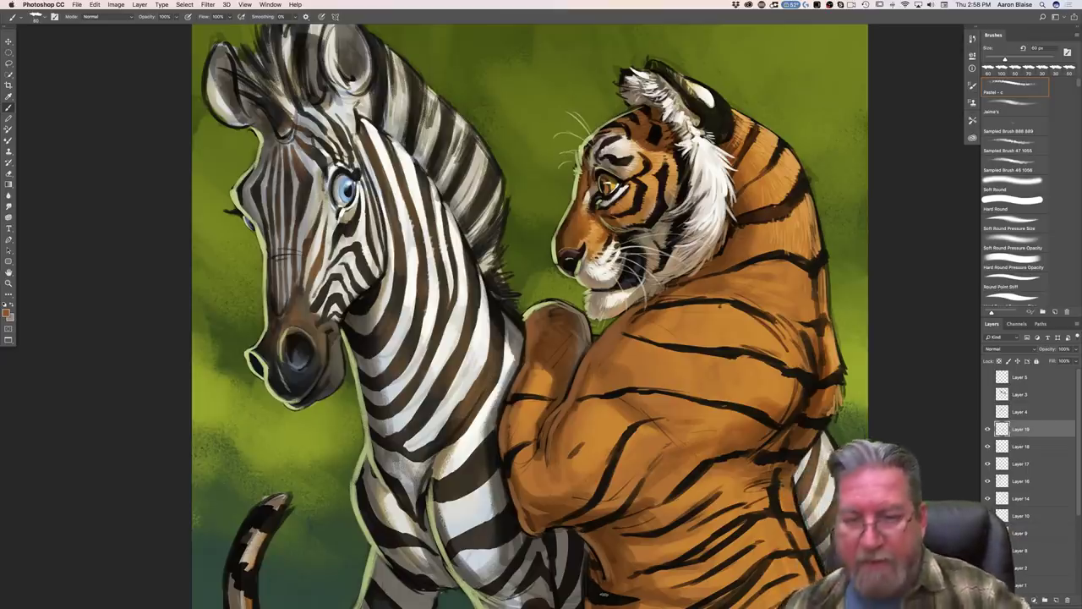
Step: Sample orange from the tiger's neck, lighten it, and paint fur highlights on the neck and upper back with a 30 px brush
{"action": "key", "text": "super+minus"}
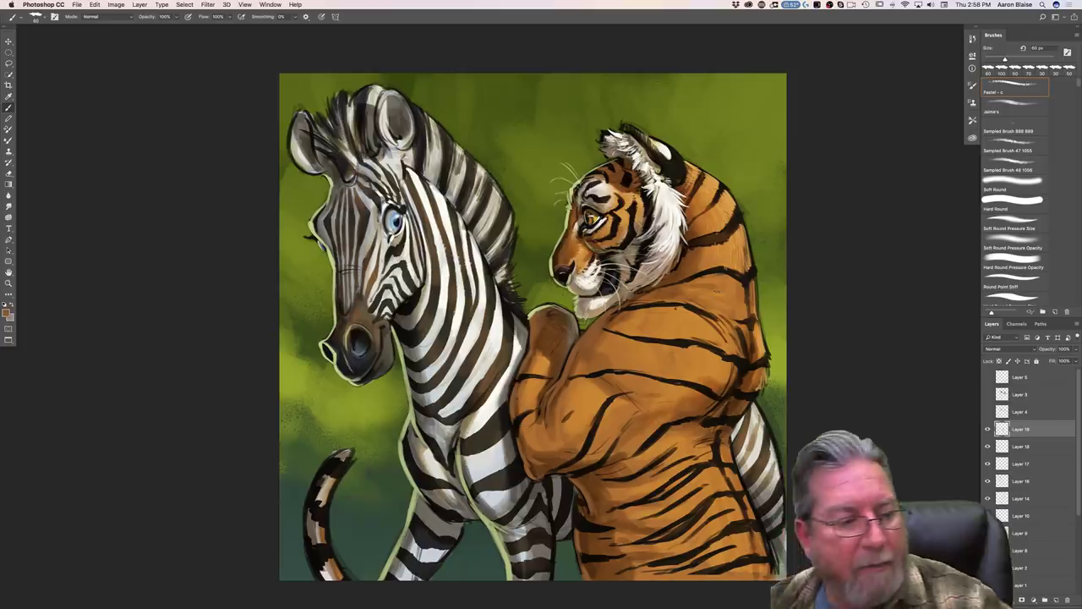
{"action": "left_click", "coordinate": [6, 312]}
{"action": "left_click", "coordinate": [741, 240]}
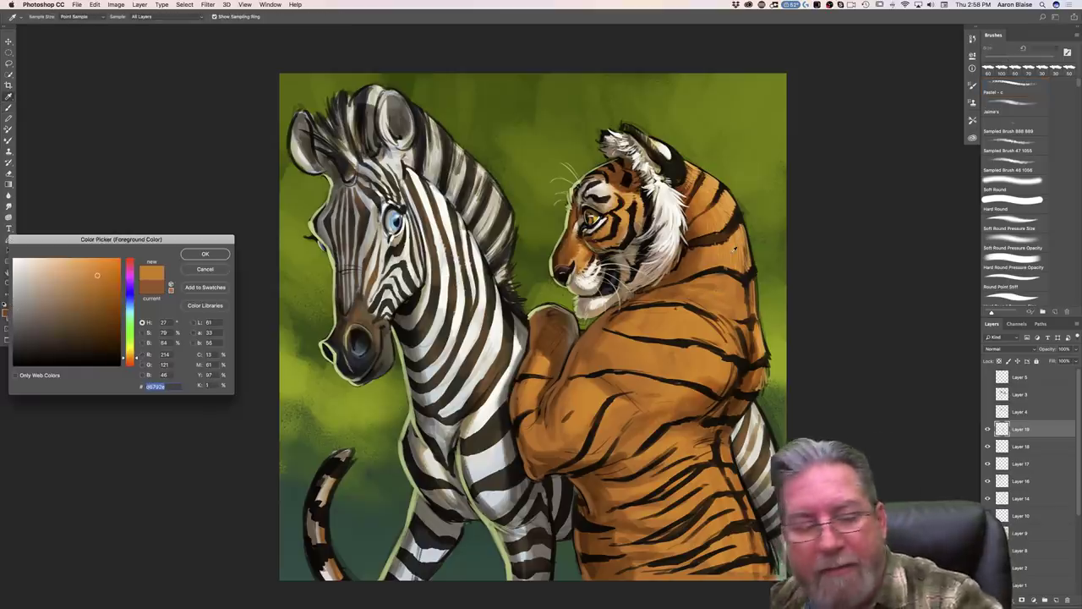
{"action": "left_click", "coordinate": [85, 262]}
{"action": "key", "text": "Return"}
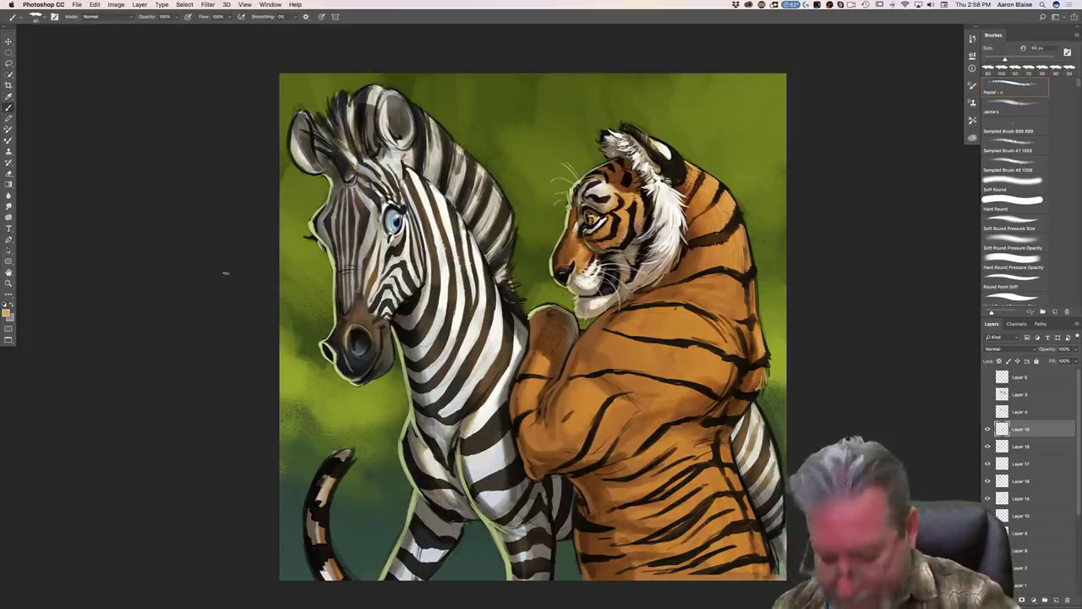
{"action": "key", "text": "bracketleft"}
{"action": "key", "text": "bracketleft"}
{"action": "key", "text": "bracketleft"}
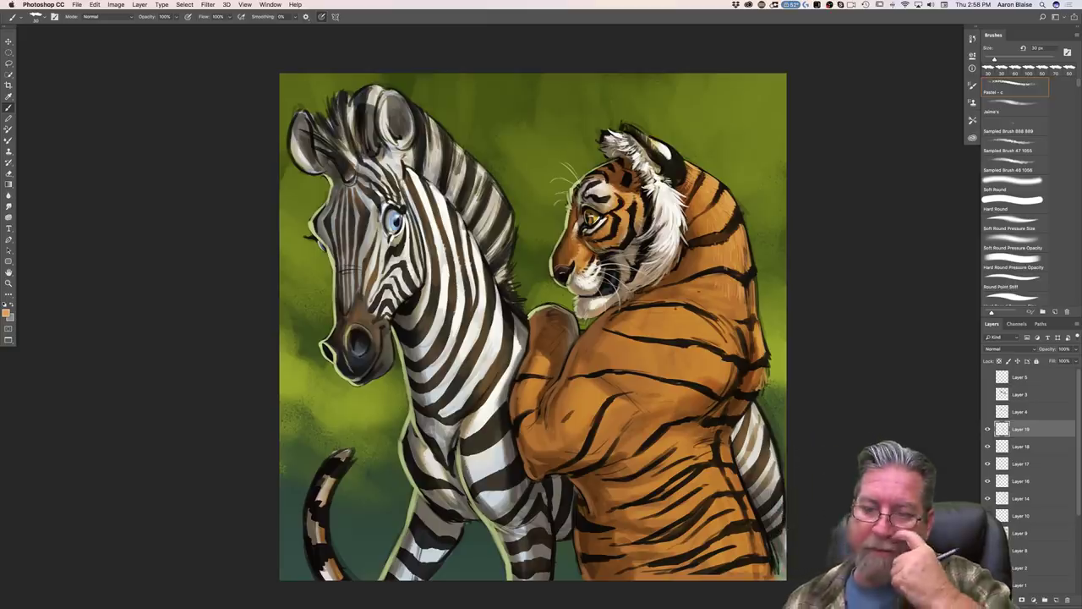
Step: Enlarge the brush to 40 px and add light orange fur strokes across the tiger's shoulder below the white cheek ruff
{"action": "key", "text": "bracketright"}
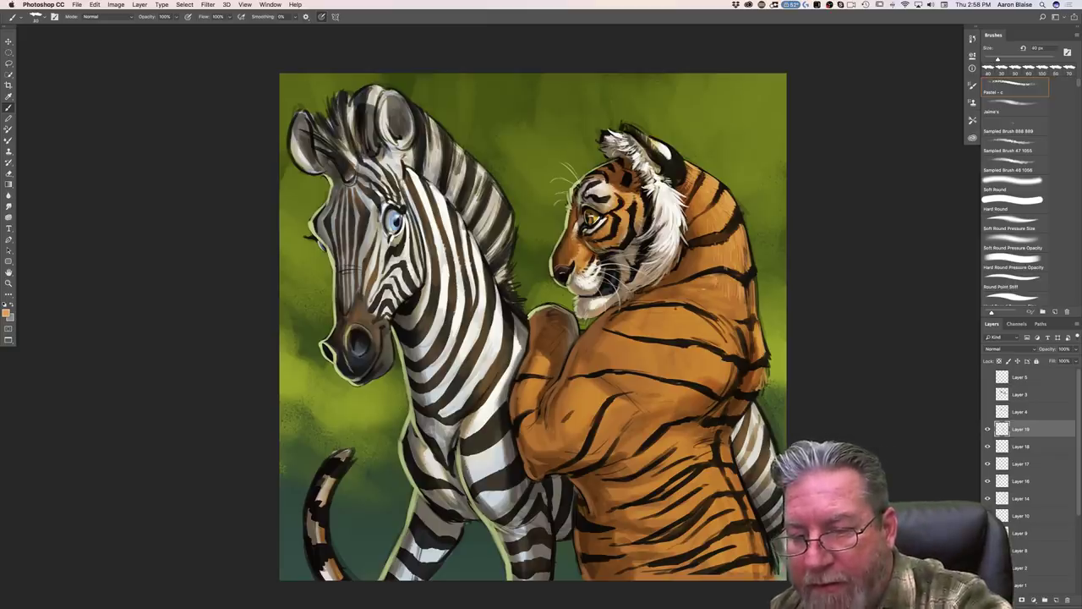
{"action": "left_click_drag", "start_coordinate": [678, 292], "coordinate": [682, 299]}
{"action": "mouse_move", "coordinate": [668, 295]}
{"action": "left_mouse_down"}
{"action": "mouse_move", "coordinate": [676, 301]}
{"action": "mouse_move", "coordinate": [636, 307]}
{"action": "left_mouse_up"}
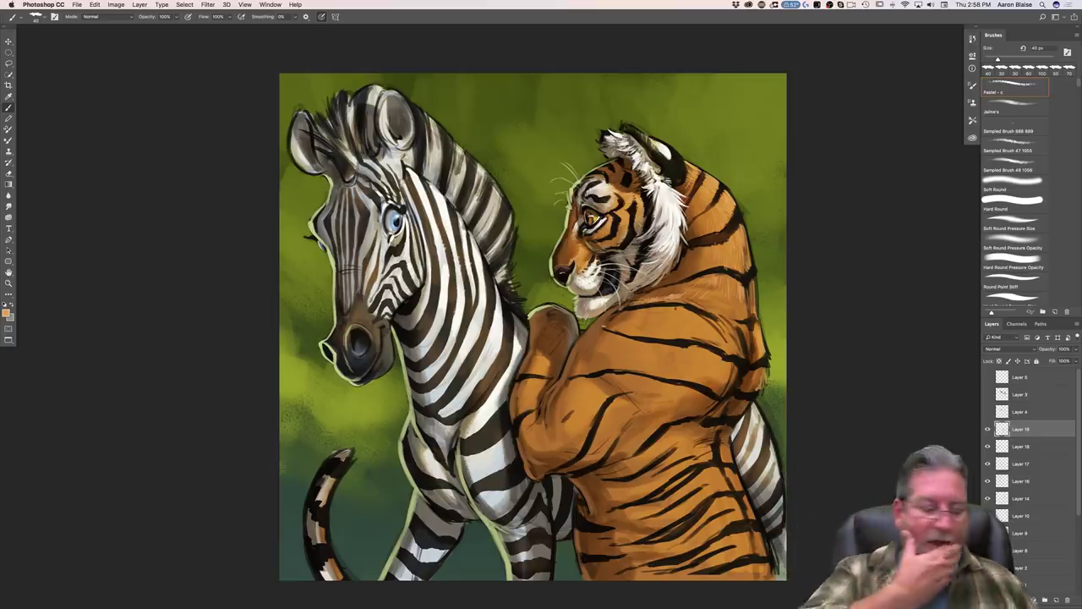